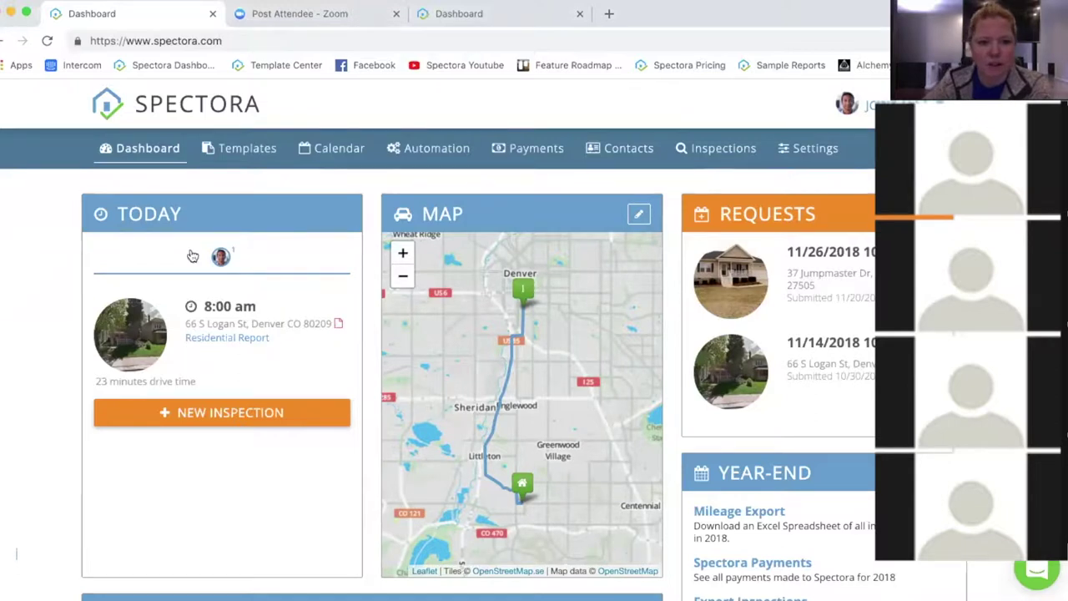
Step: Create a new inspection from the Dashboard with the orange New Inspection button
left_click(233, 414)
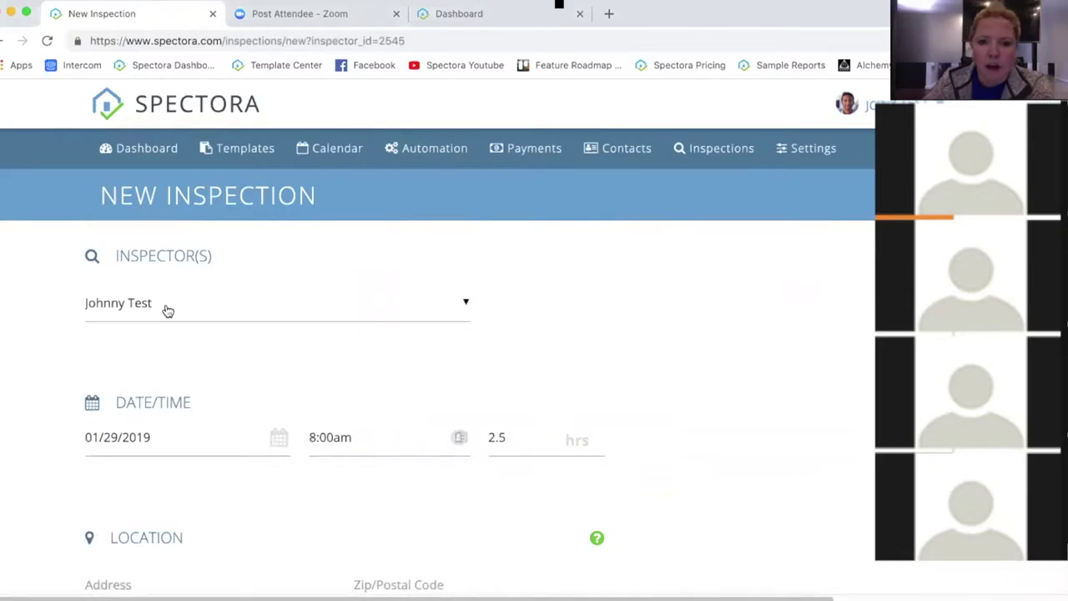
left_click(169, 308)
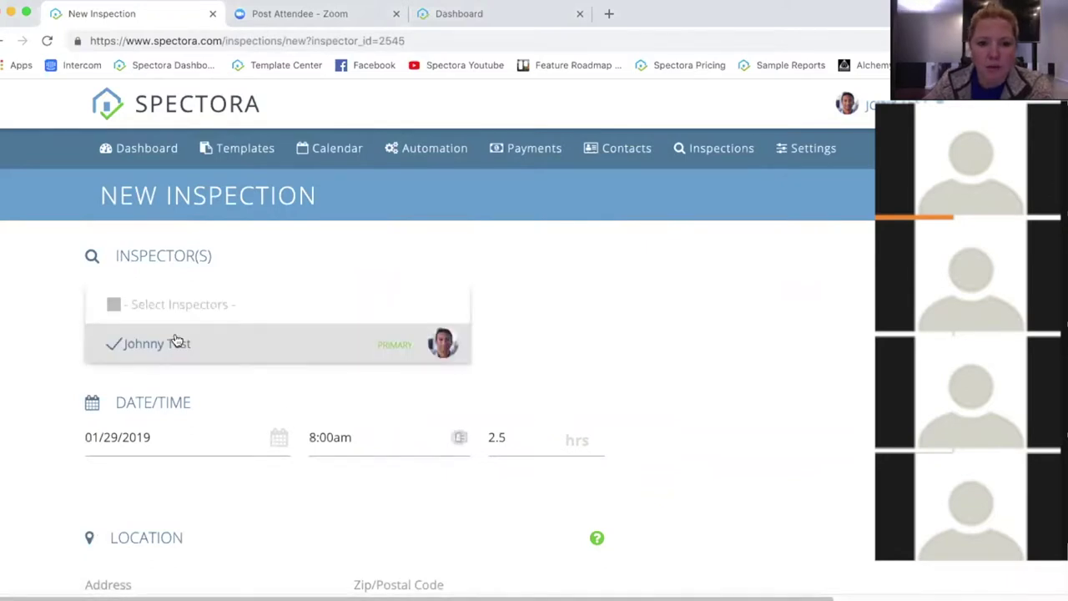
left_click(117, 347)
left_click(117, 347)
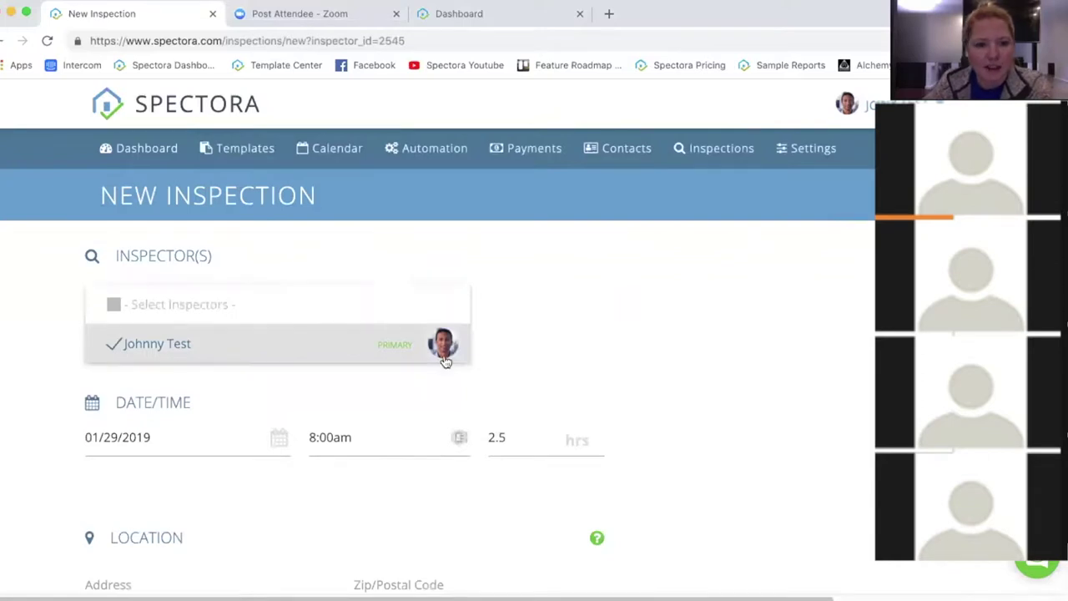
left_click(626, 380)
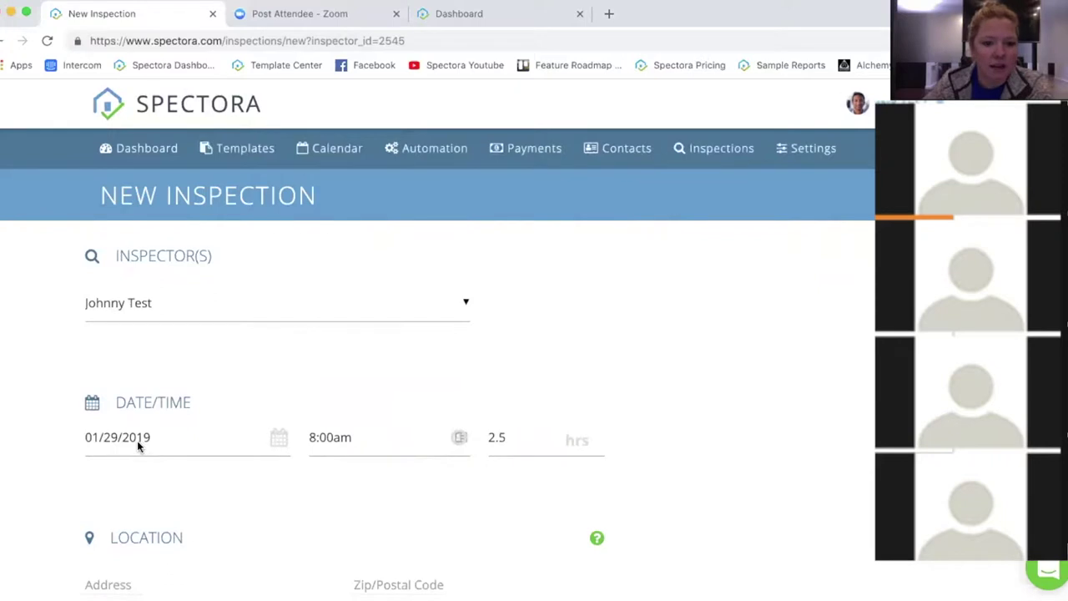
left_click(137, 439)
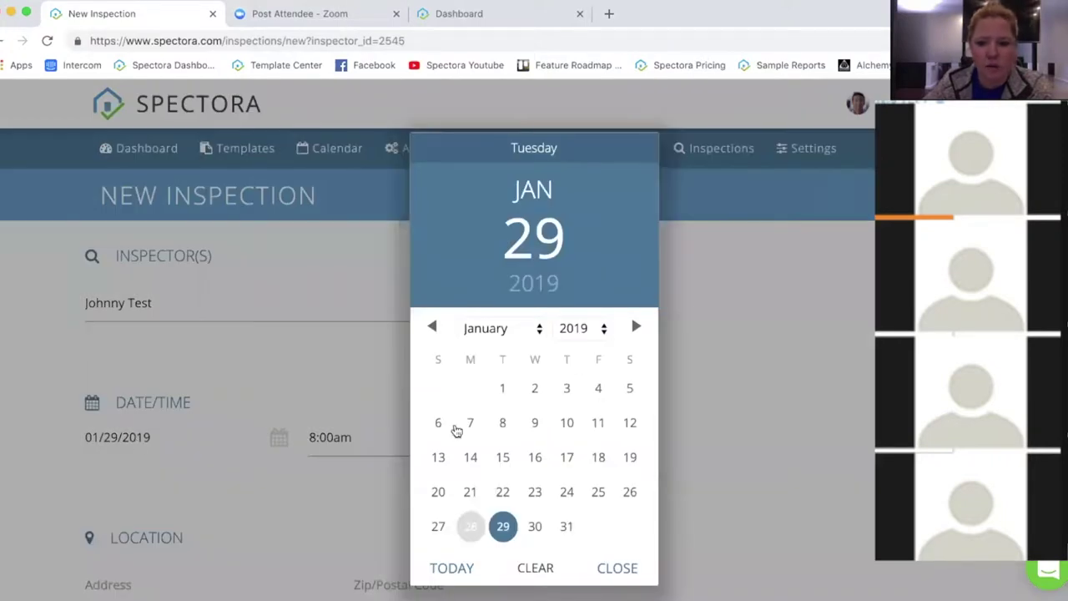
left_click(724, 432)
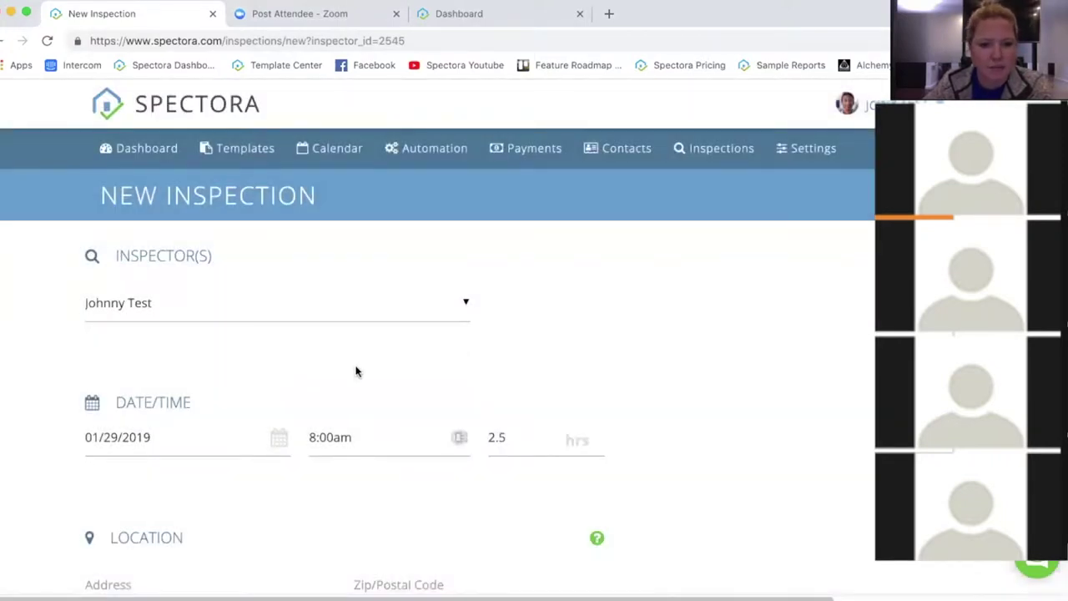
left_click(339, 447)
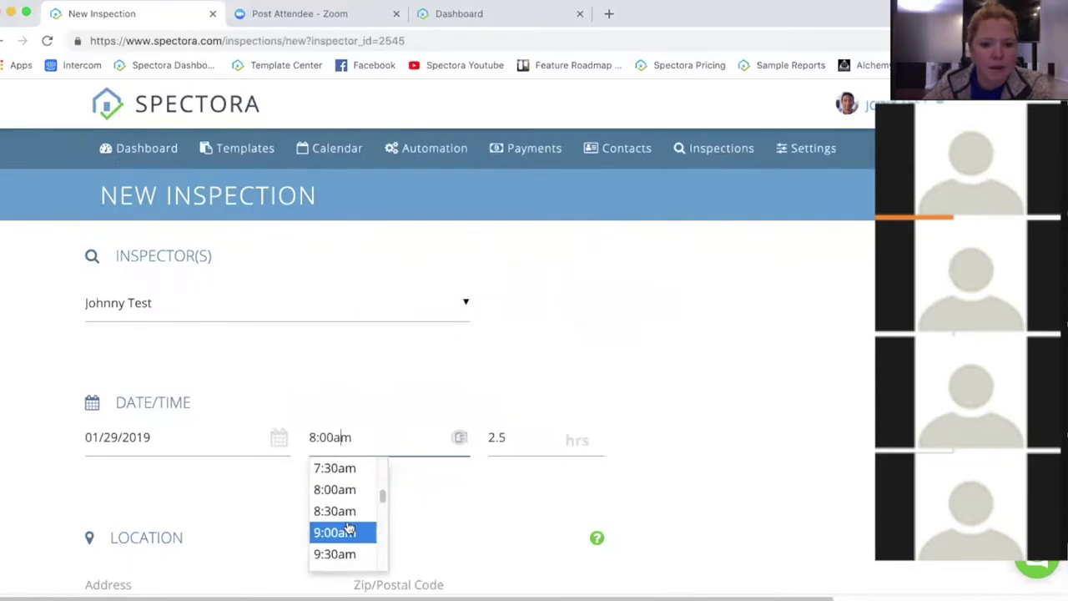
scroll(344, 510, "down", 3)
scroll(340, 516, "up", 4)
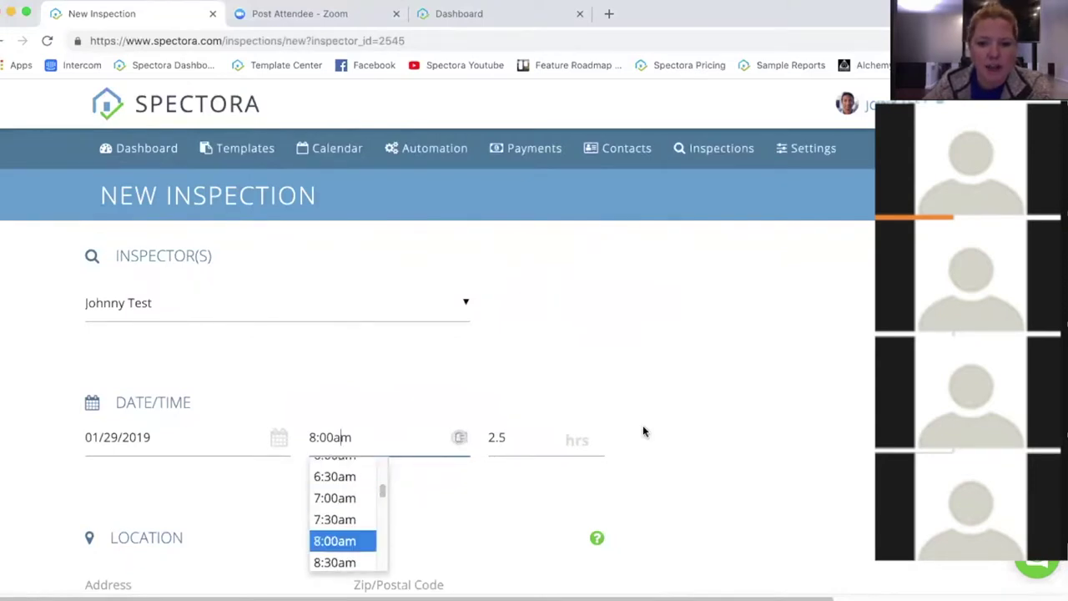
left_click(642, 424)
left_click(513, 437)
double_click(496, 438)
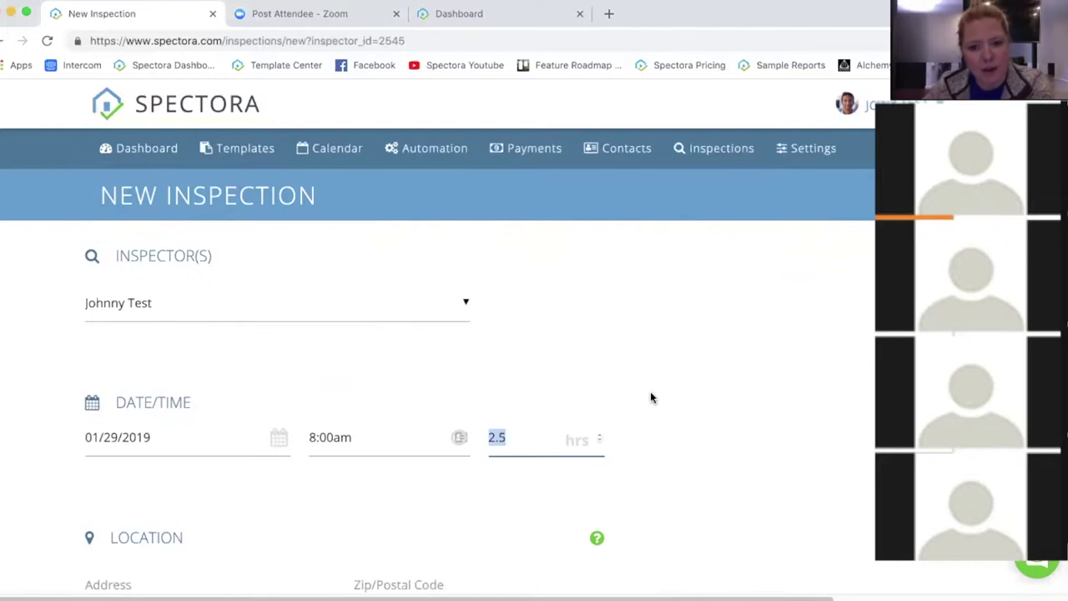
left_click(652, 428)
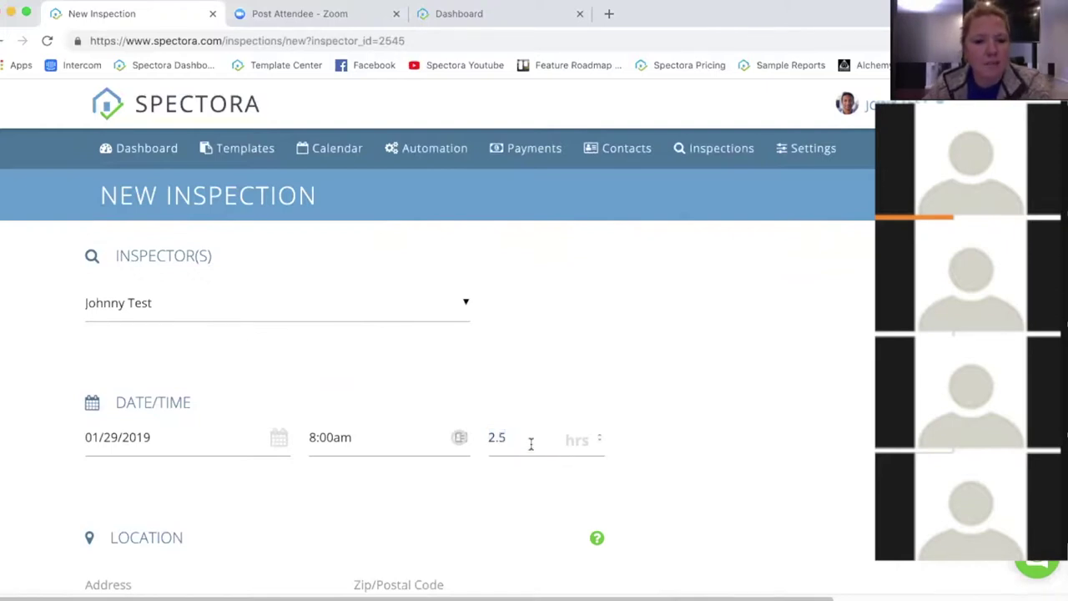
left_click(530, 444)
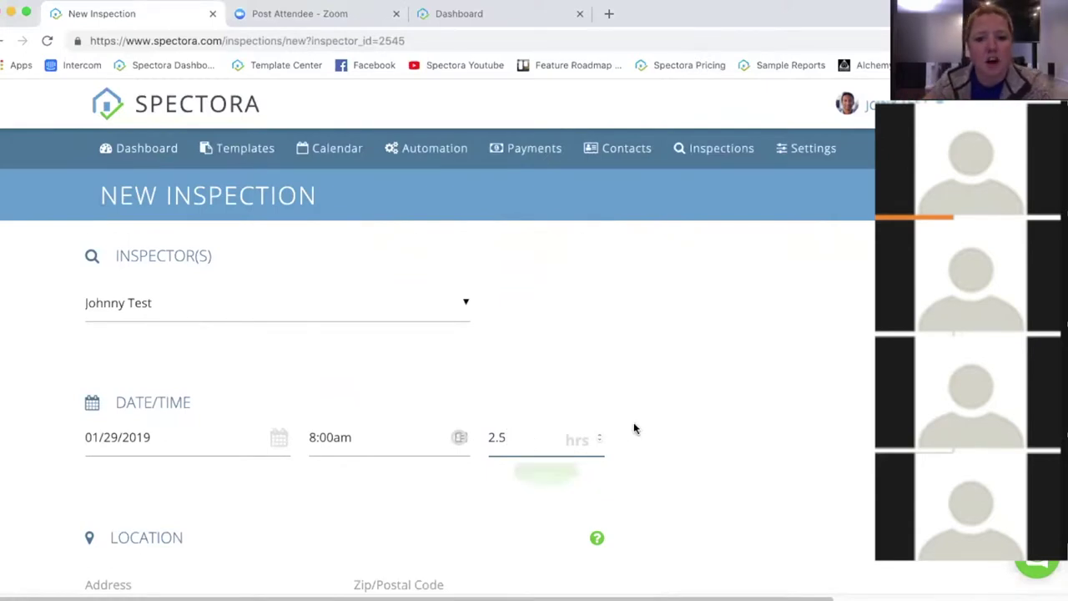
scroll(644, 455, "down", 1)
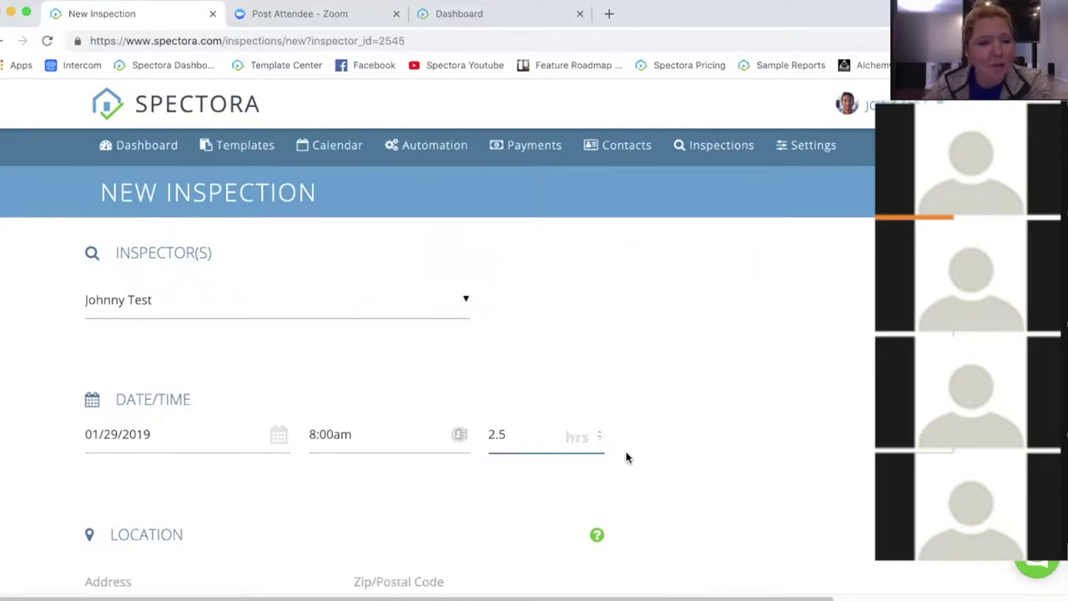
scroll(639, 451, "down", 3)
scroll(653, 442, "down", 3)
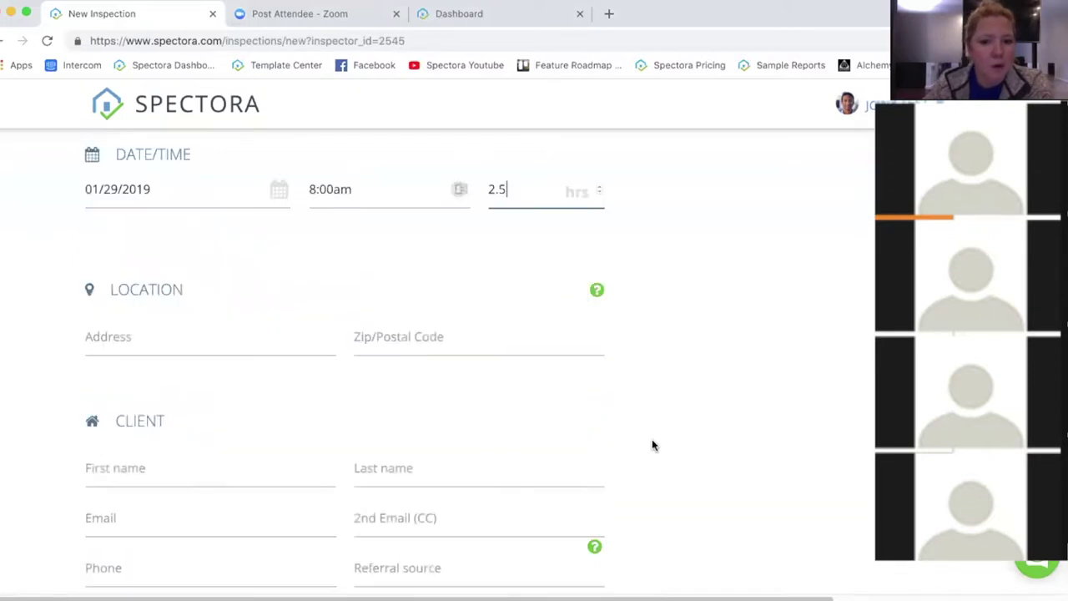
left_click(186, 340)
left_click(460, 313)
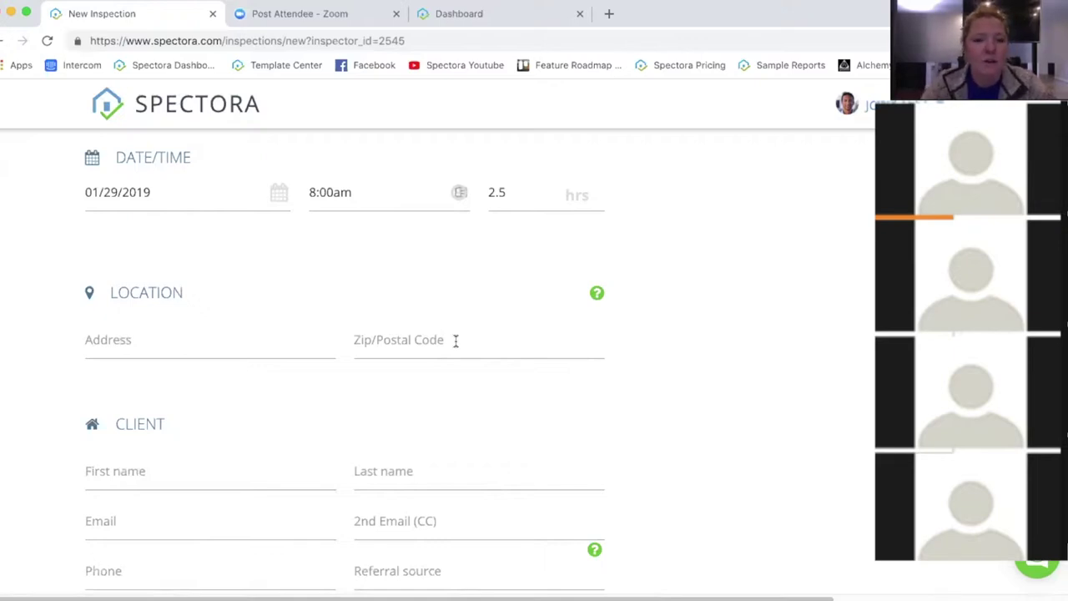
left_click(332, 195)
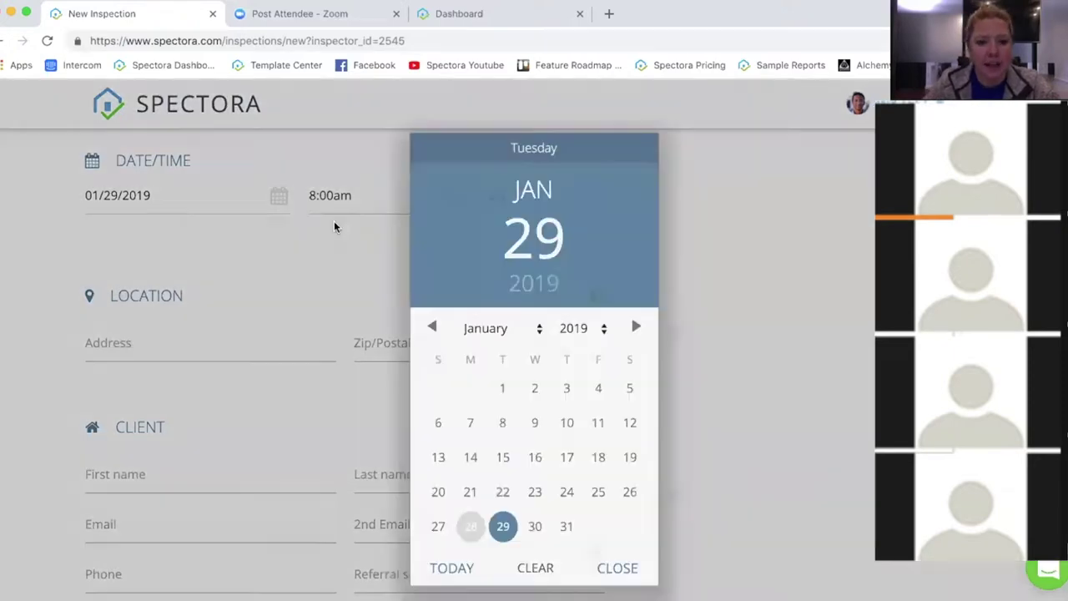
left_click(334, 221)
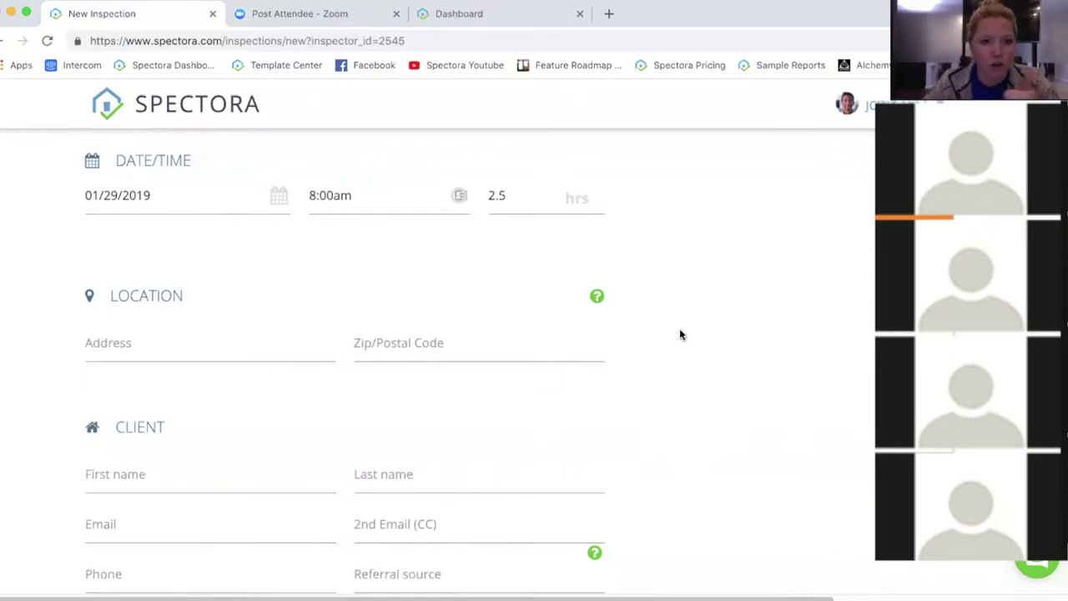
Step: Enter the property's street address and zip code so 10303 sq ft and 1941 year built auto-fill
left_click(205, 349)
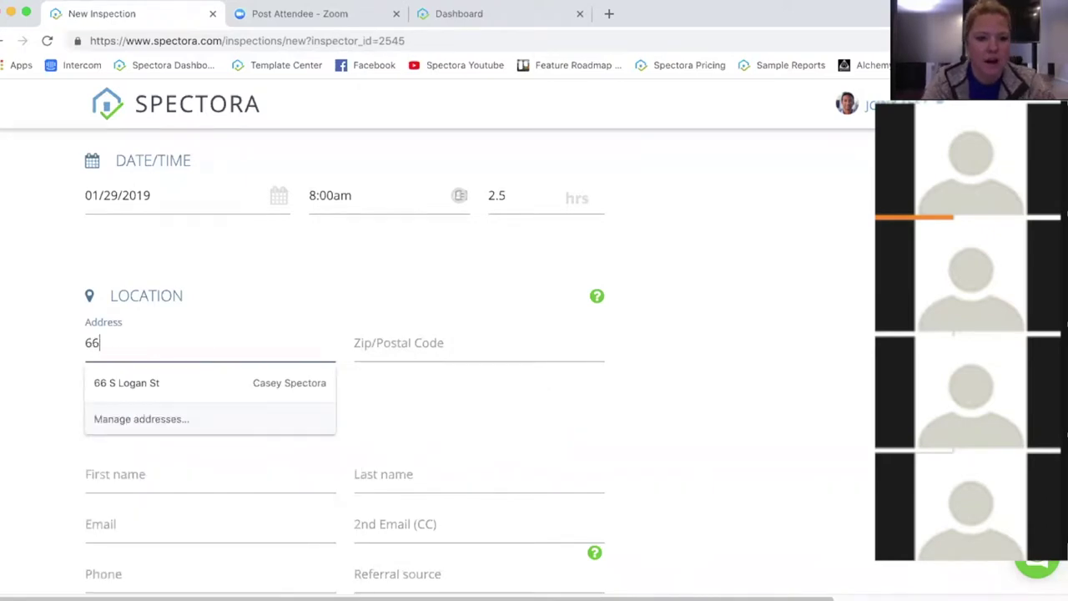
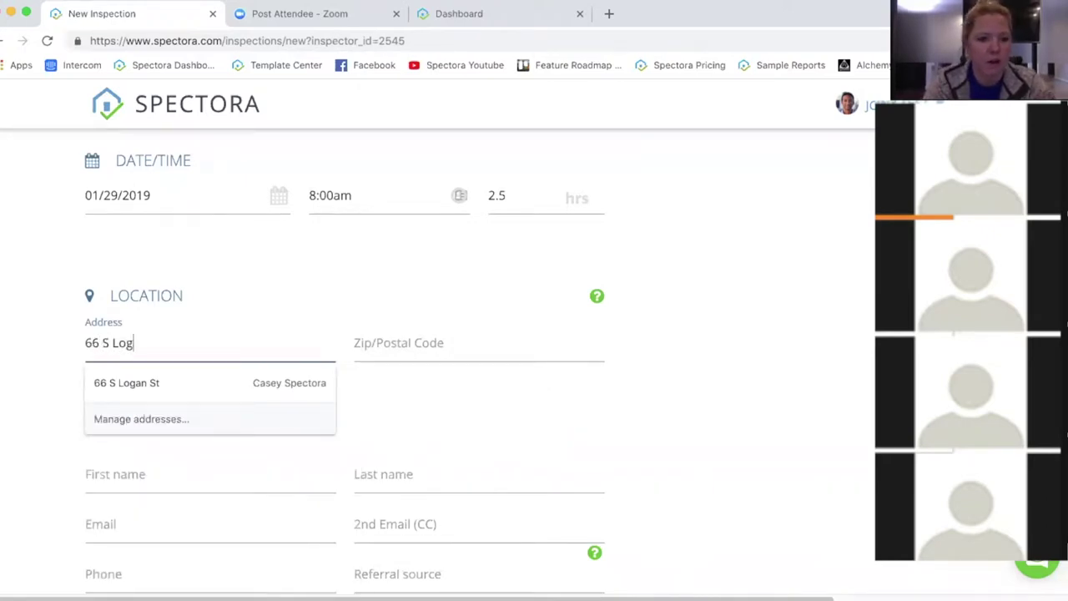
left_click(423, 342)
type("80209")
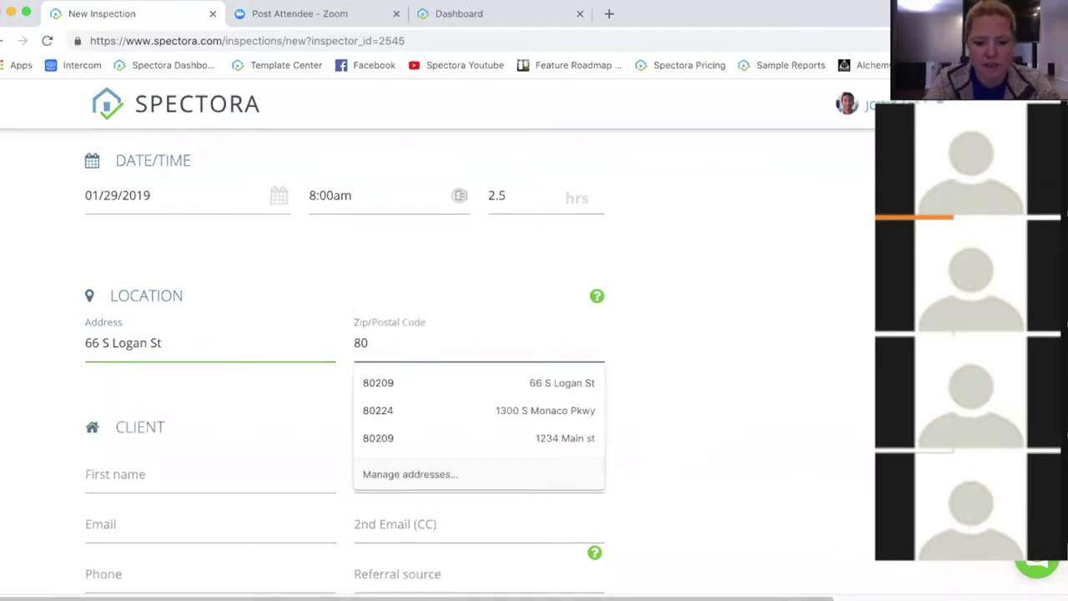
left_click(689, 394)
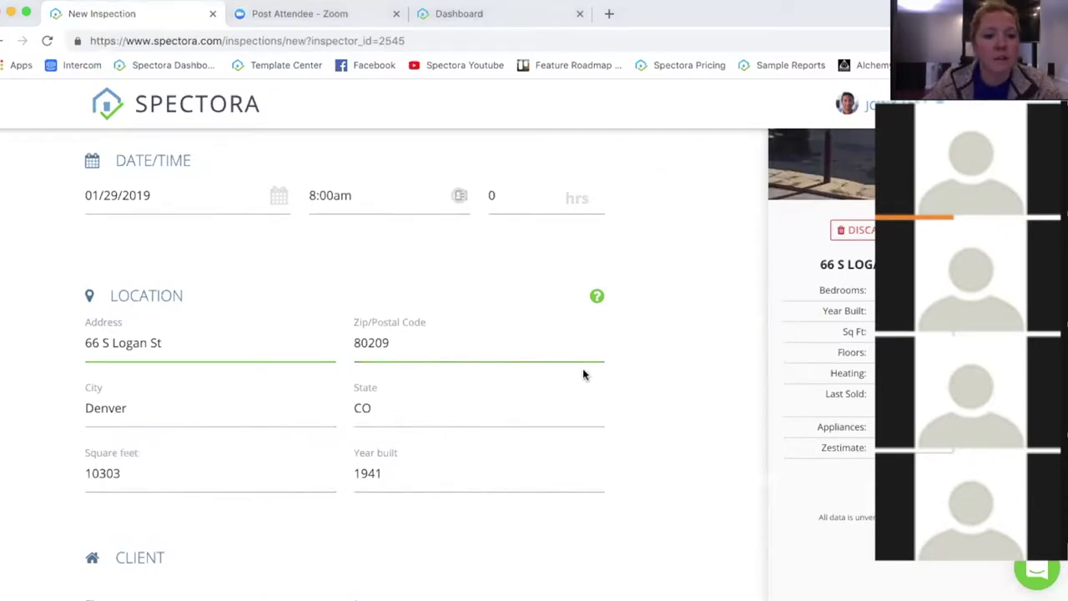
scroll(583, 368, "up", 1)
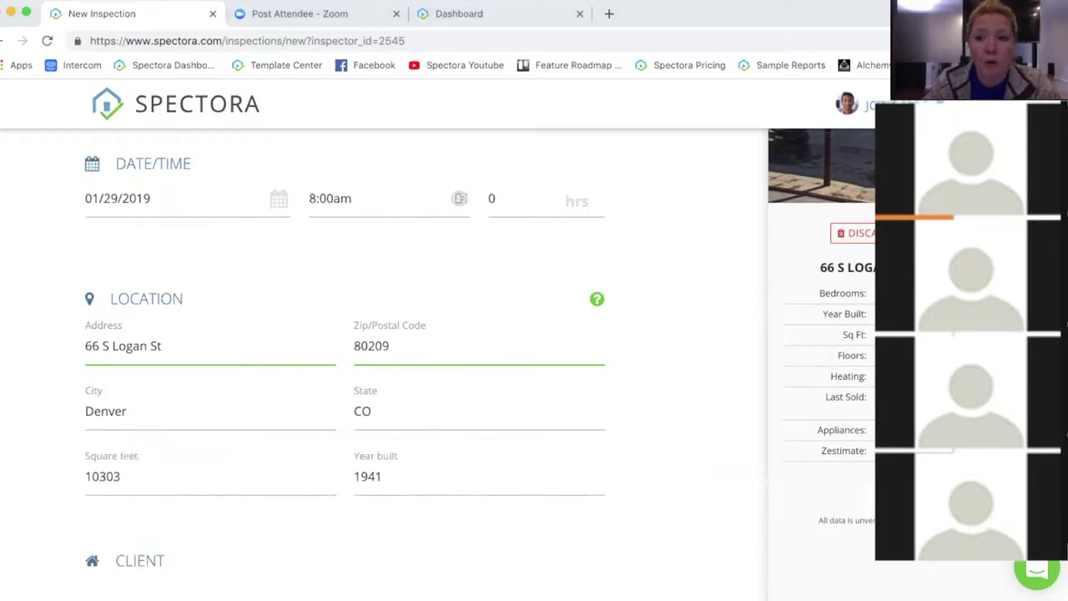
scroll(830, 353, "up", 3)
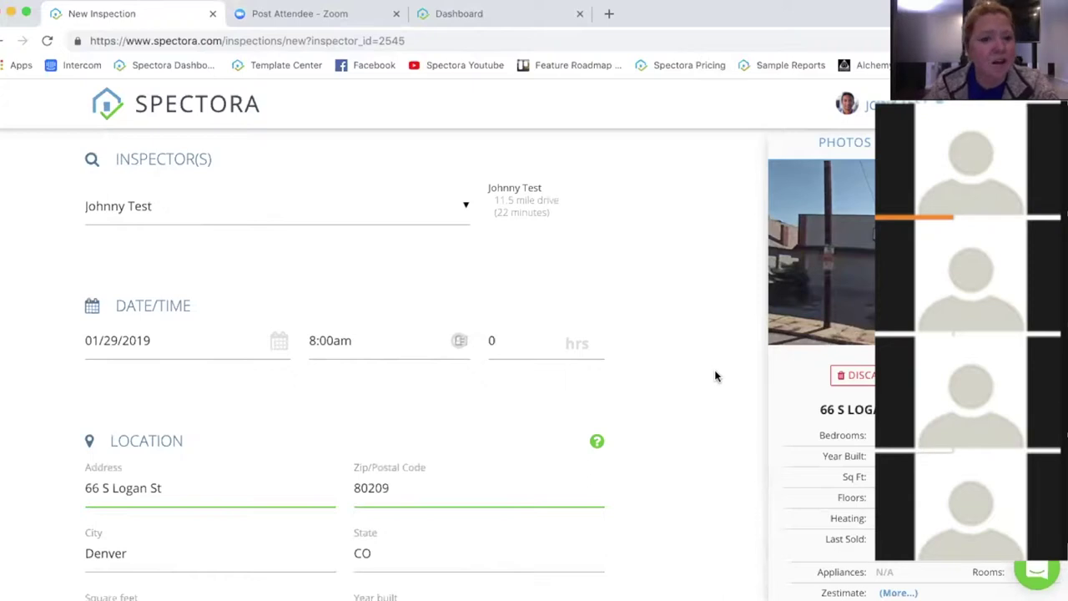
Step: Check the 11.5-mile drive estimate, then clear the duration field to enter 3 hours
scroll(715, 361, "down", 2)
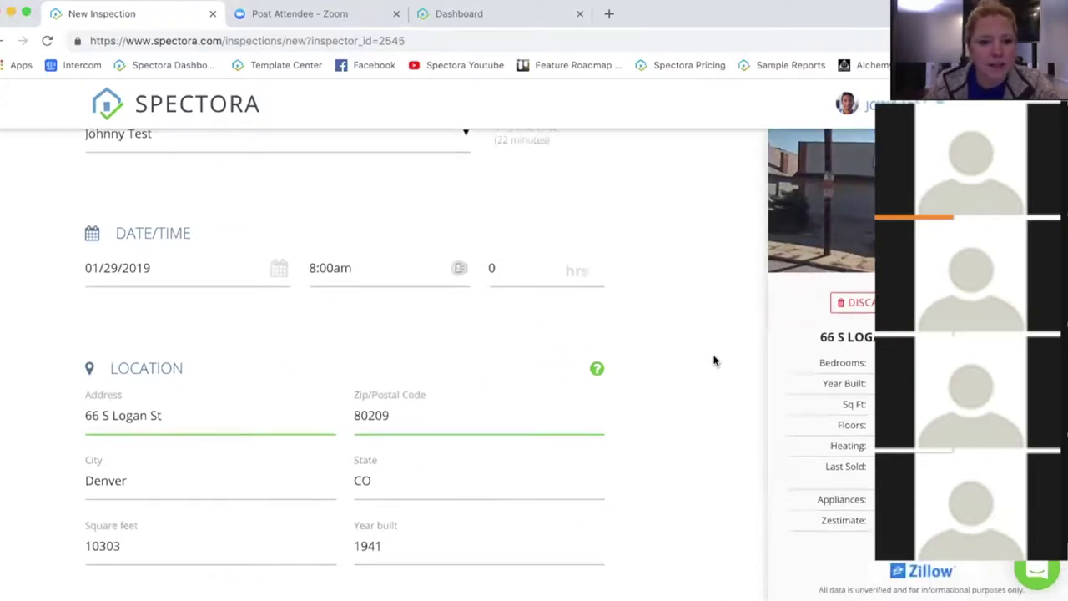
scroll(715, 360, "up", 3)
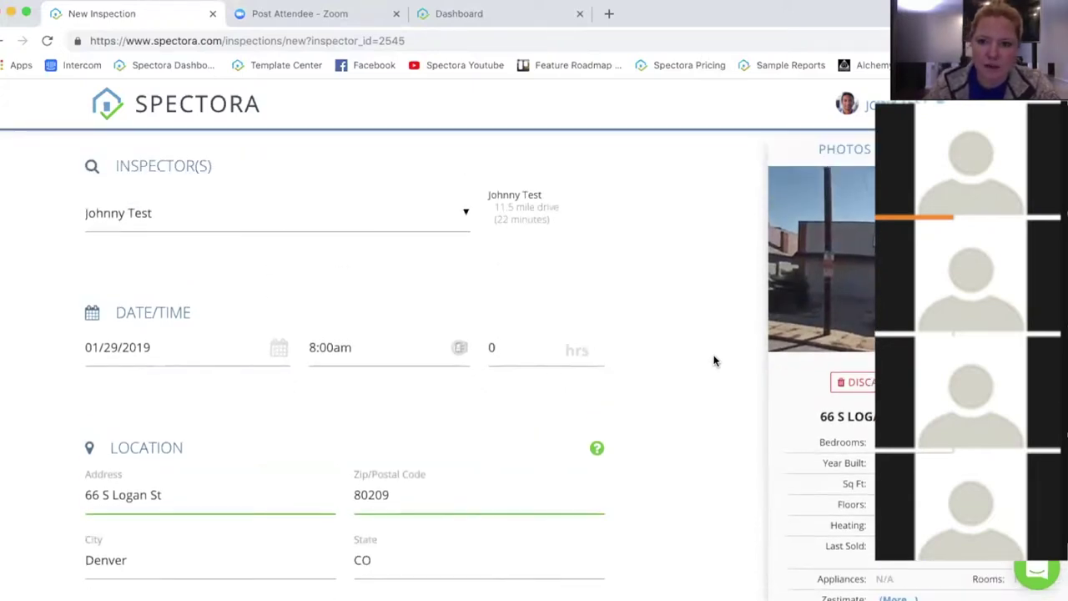
left_click_drag(557, 240, 493, 221)
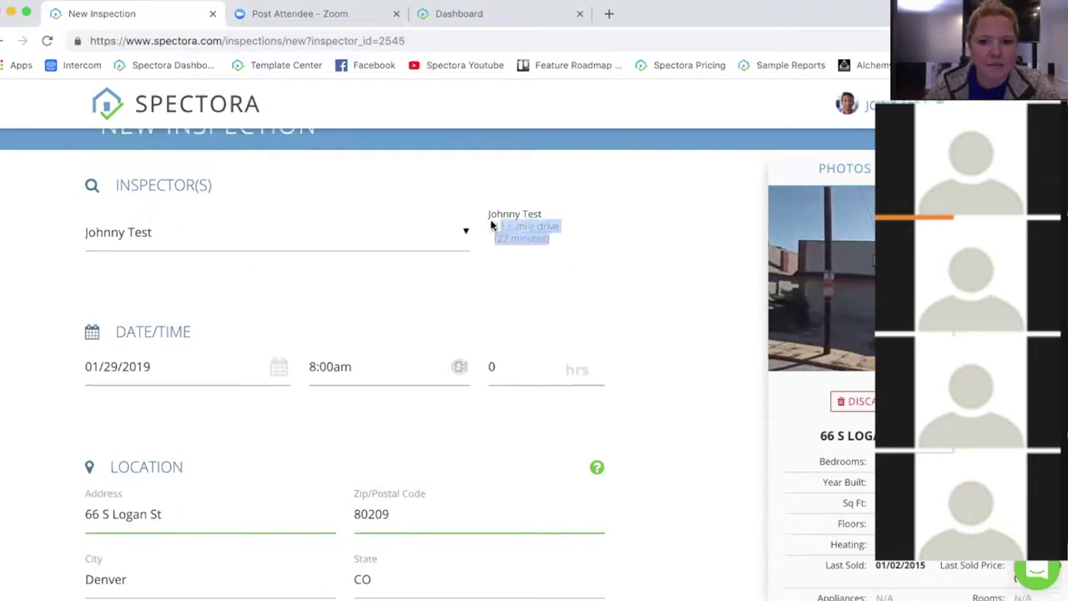
left_click(564, 237)
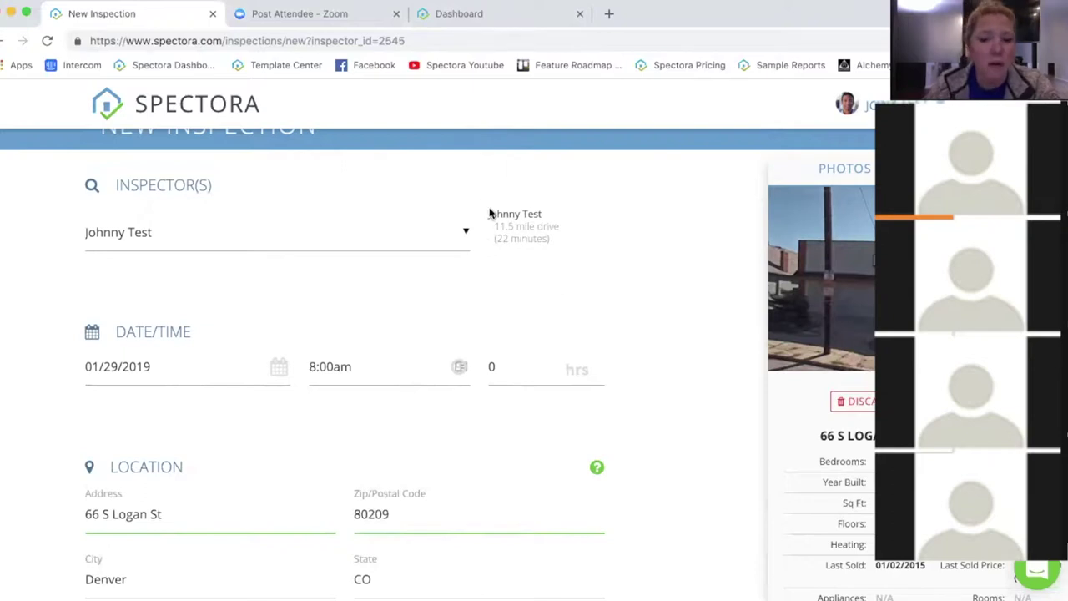
left_click_drag(493, 231, 567, 244)
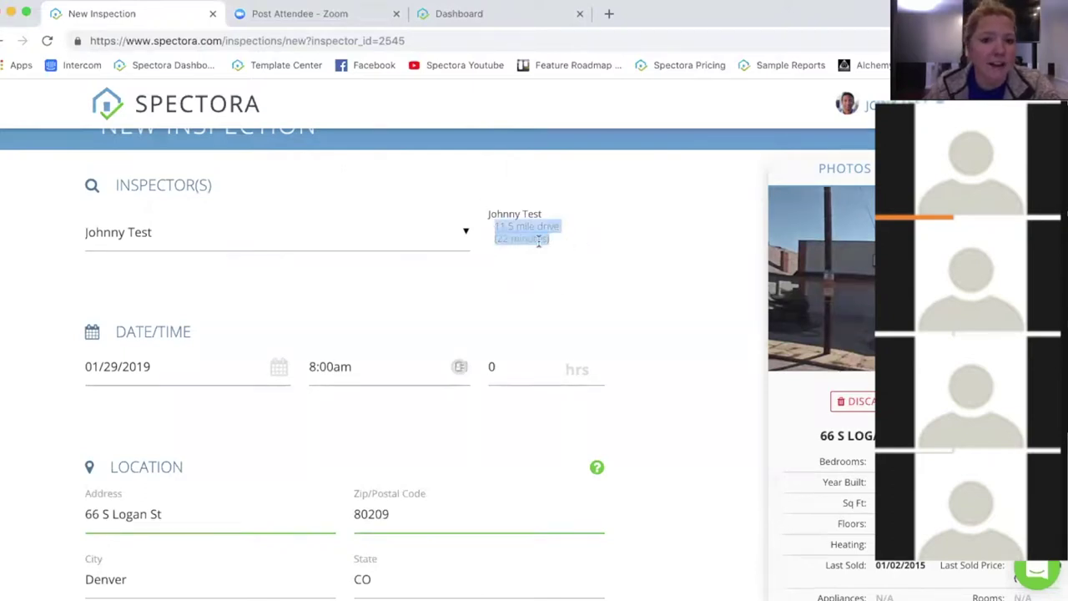
left_click(546, 240)
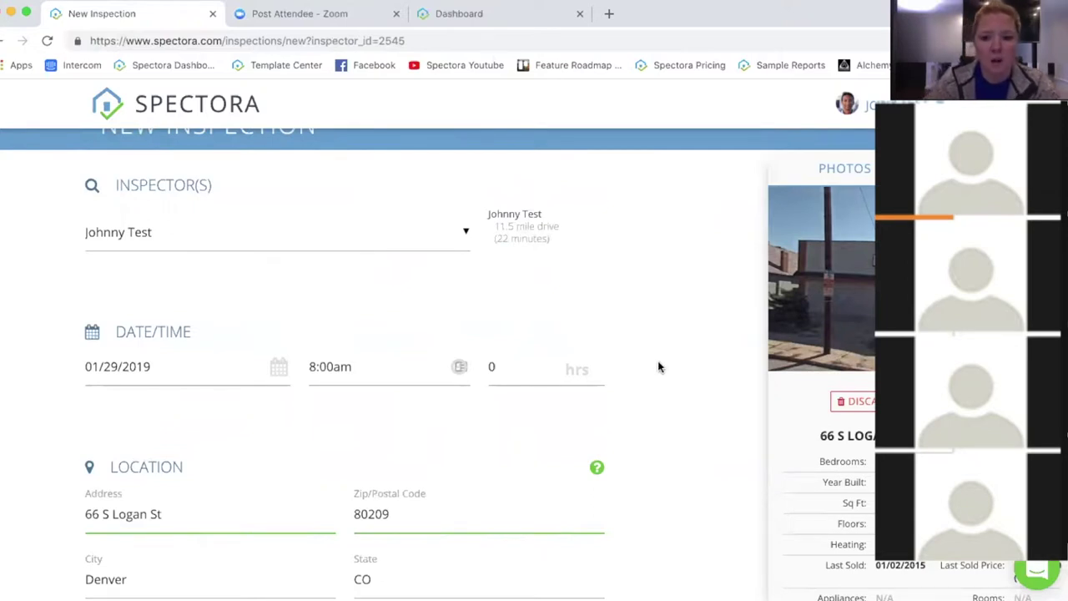
left_click(537, 370)
key("BackSpace")
Step: Set duration to 3 hrs and enter the client's first name, last name and e-mail
type("3")
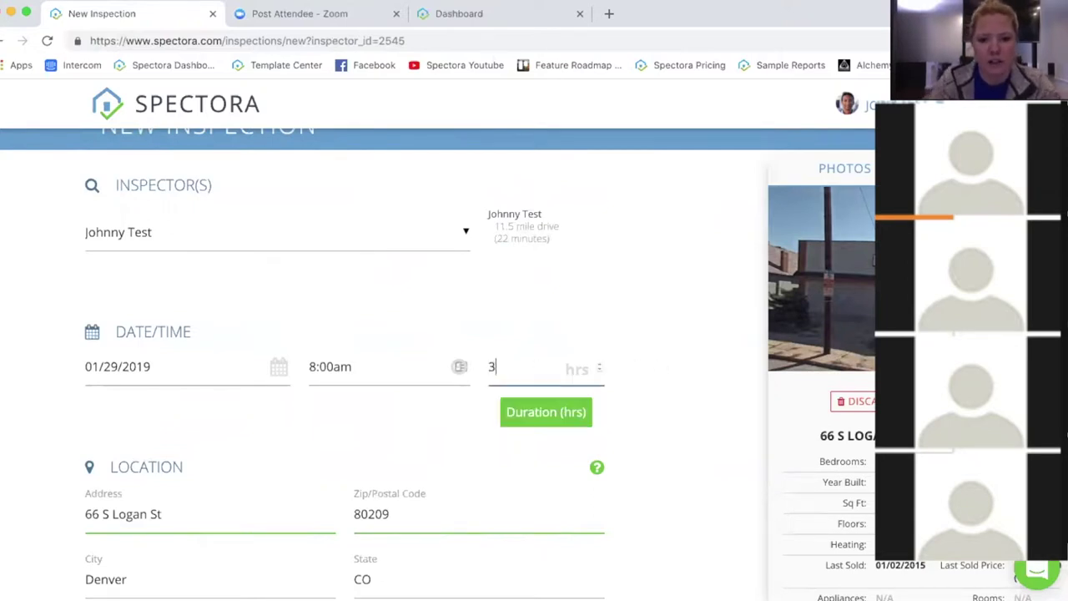
scroll(674, 398, "down", 5)
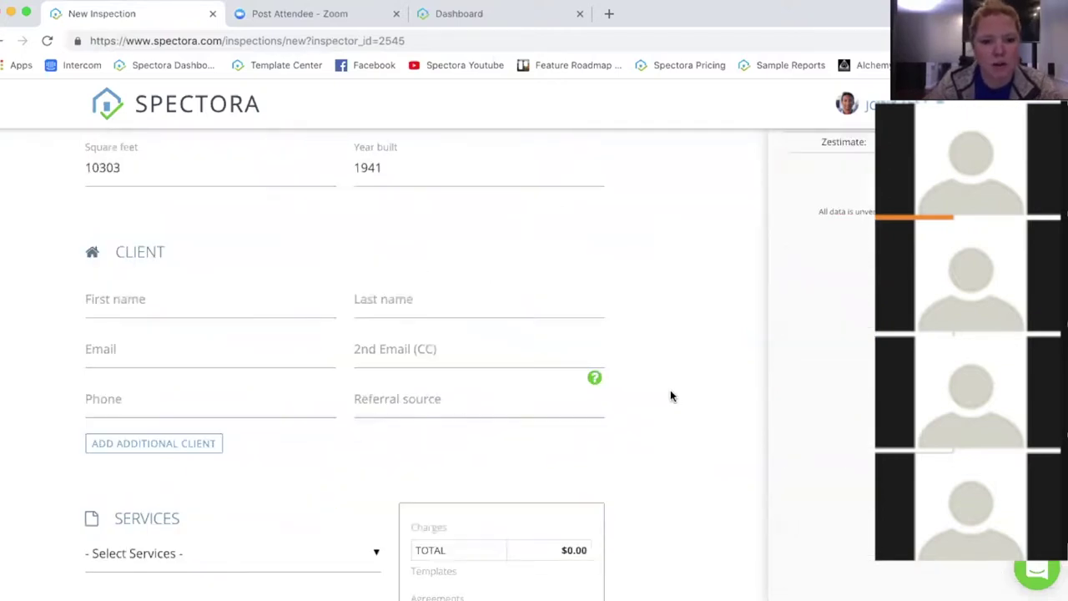
left_click(145, 298)
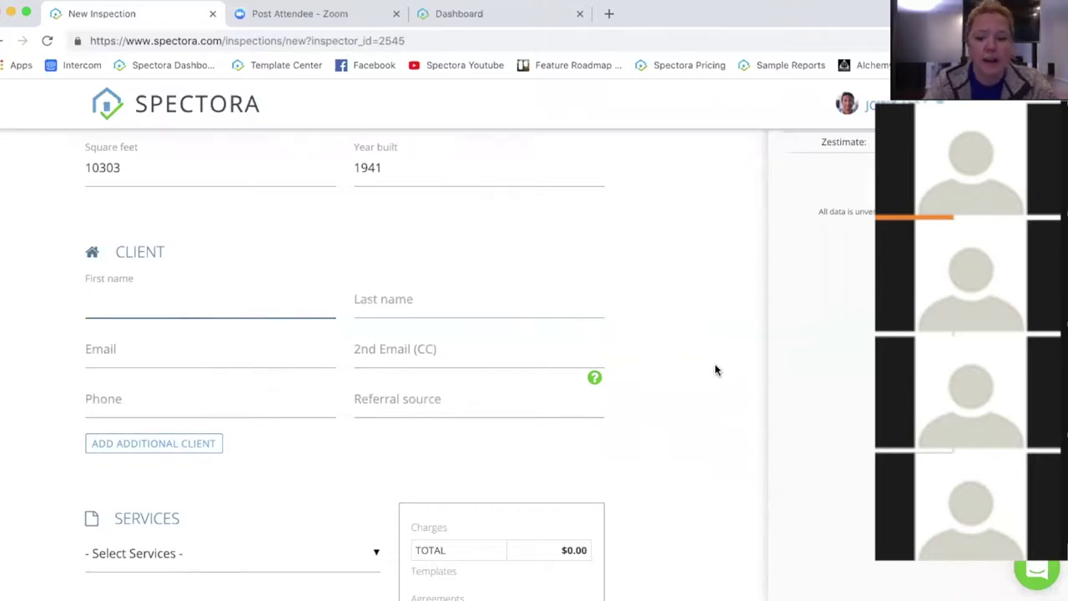
key("Tab")
key("Tab")
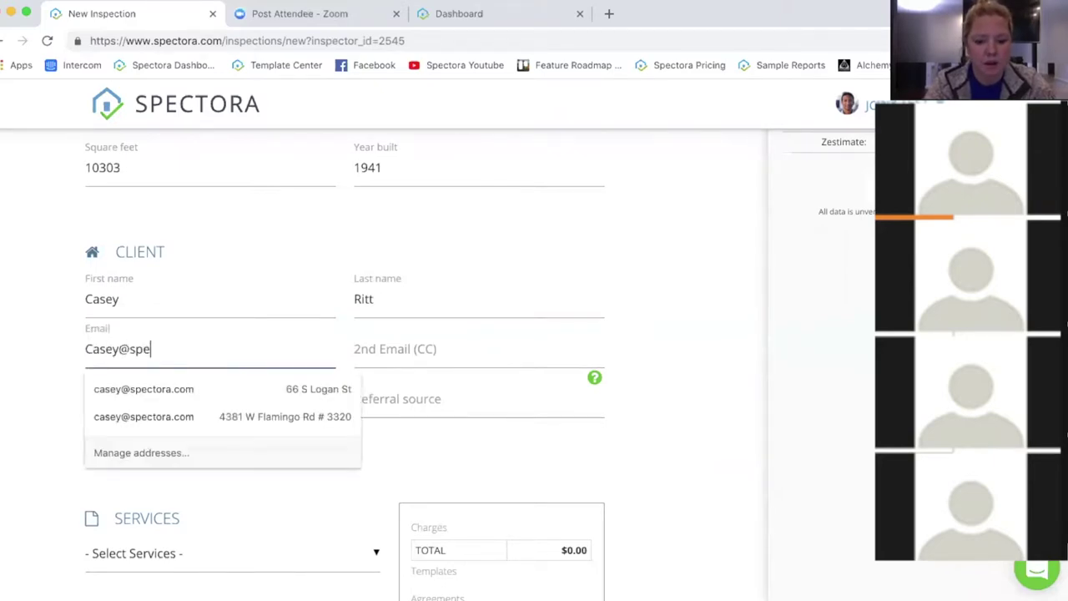
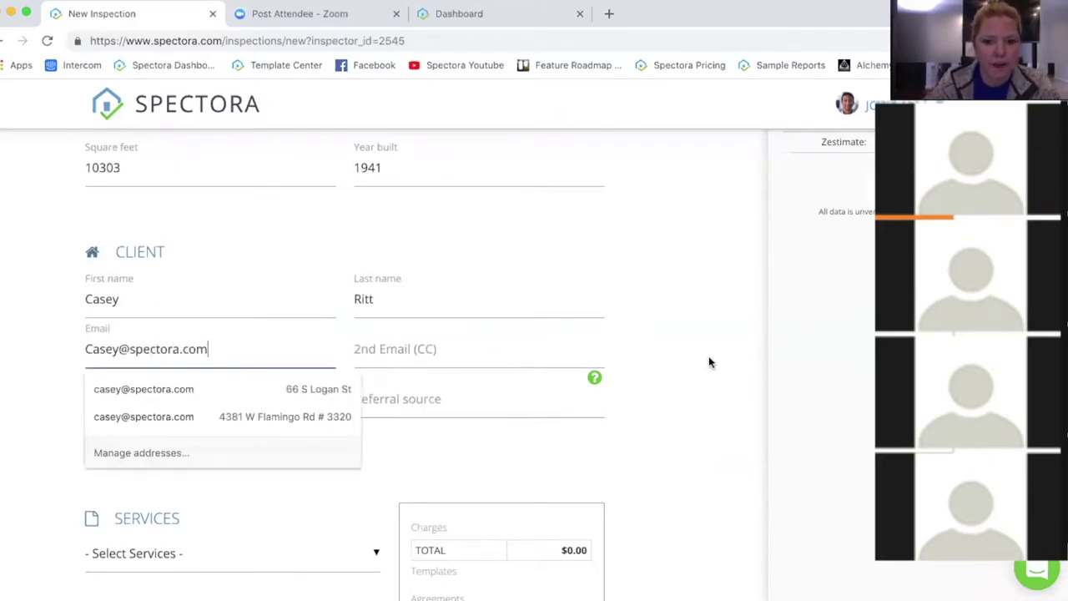
Step: Leave the 2nd Email (CC) field blank after dismissing the e-mail suggestions
left_click(709, 362)
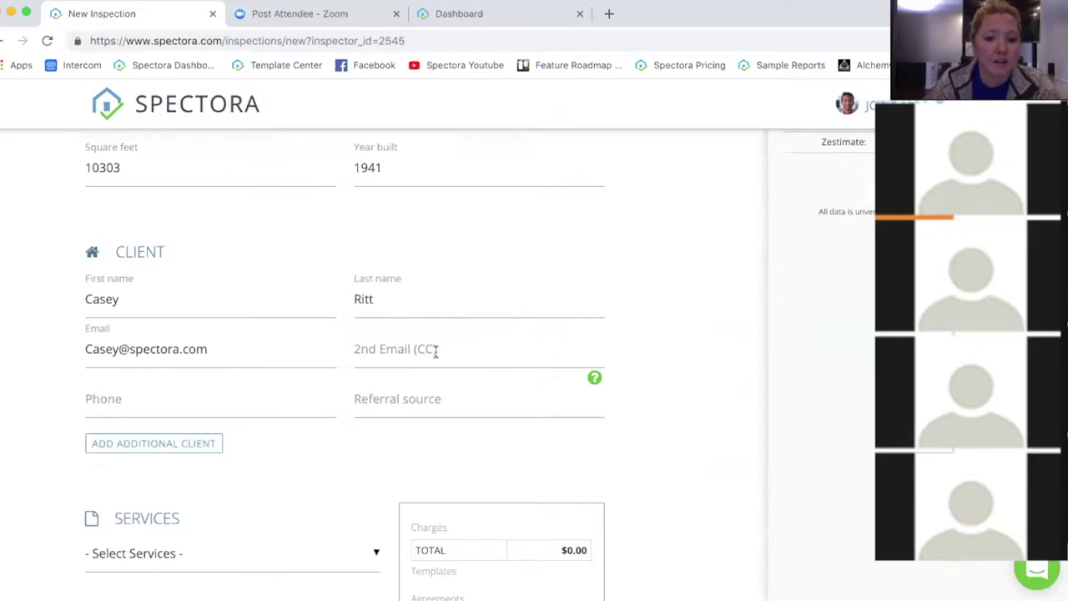
left_click(342, 360)
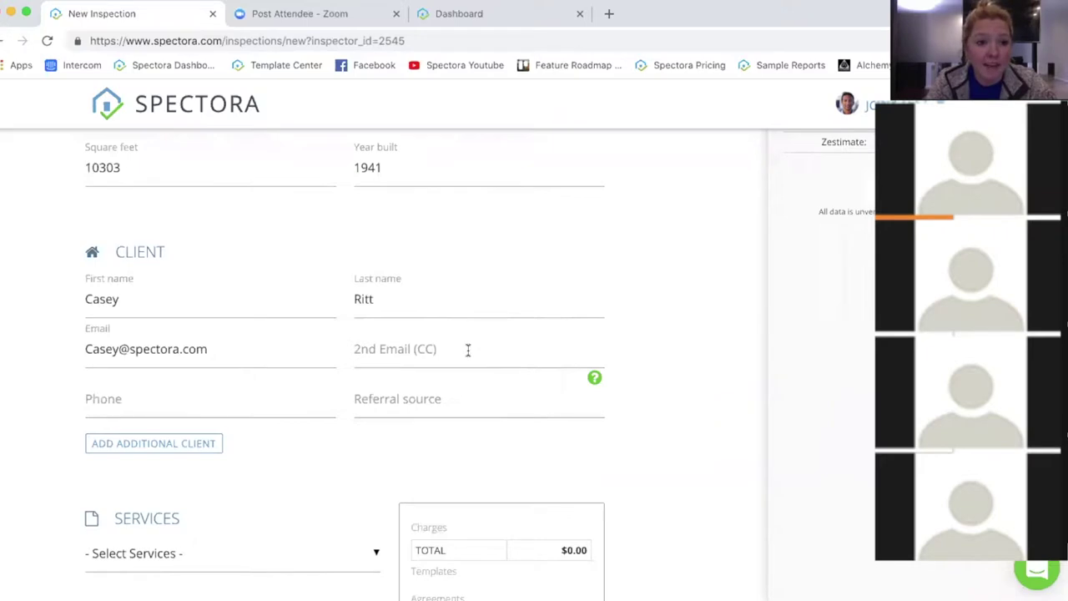
left_click(419, 349)
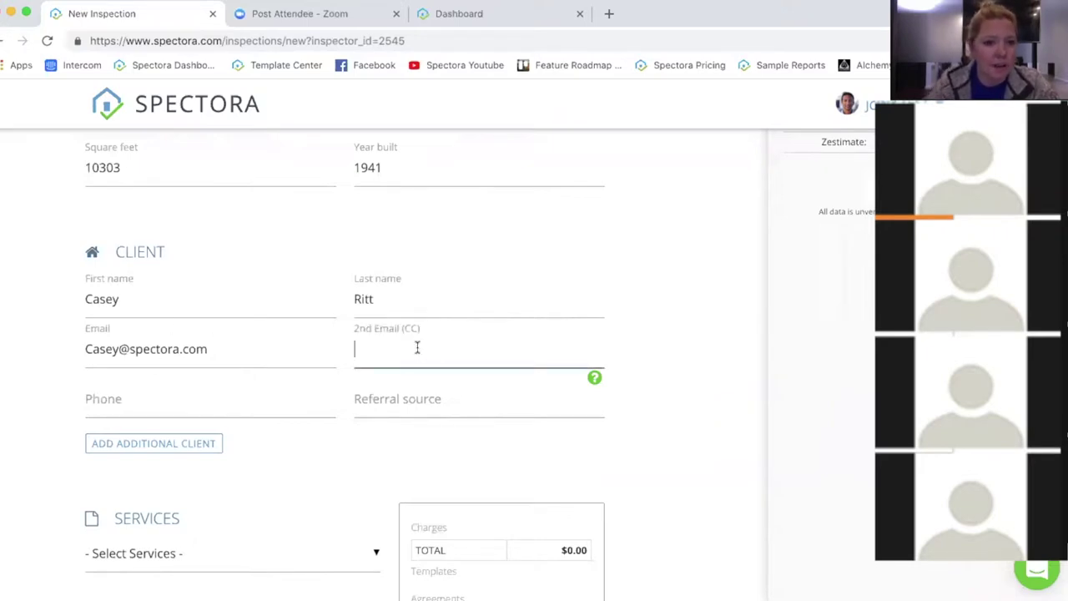
left_click(644, 402)
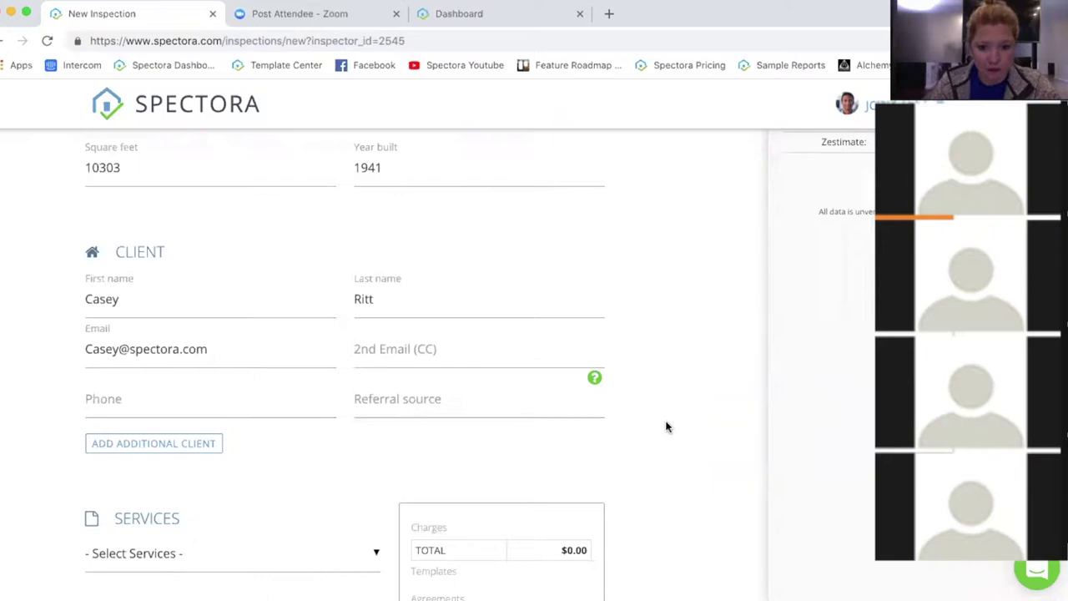
scroll(656, 419, "down", 1)
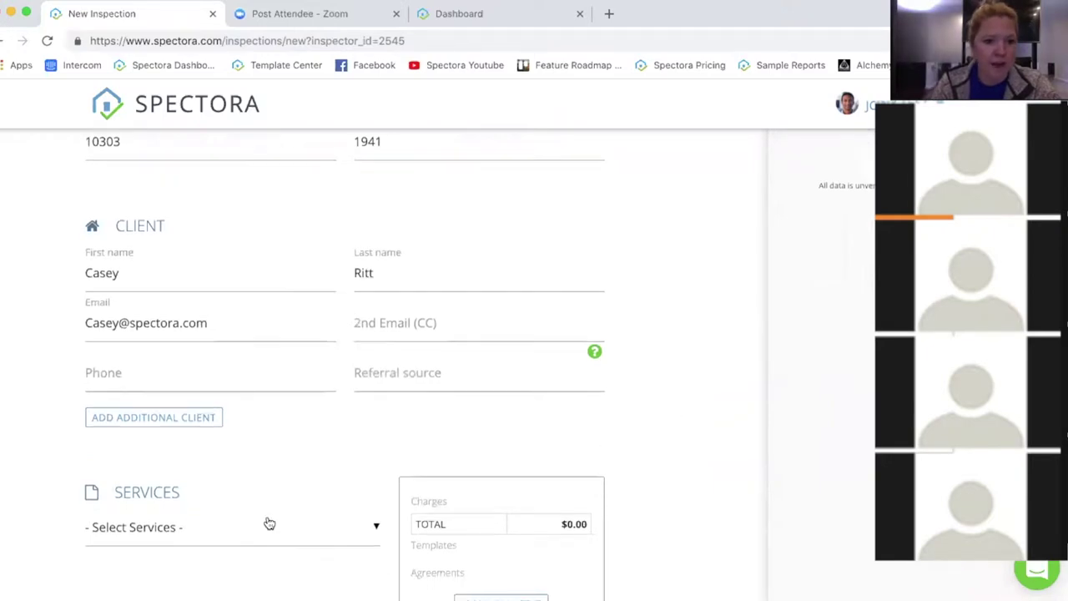
Step: Add a Client #2 block and scroll down to the Services section
left_click(131, 422)
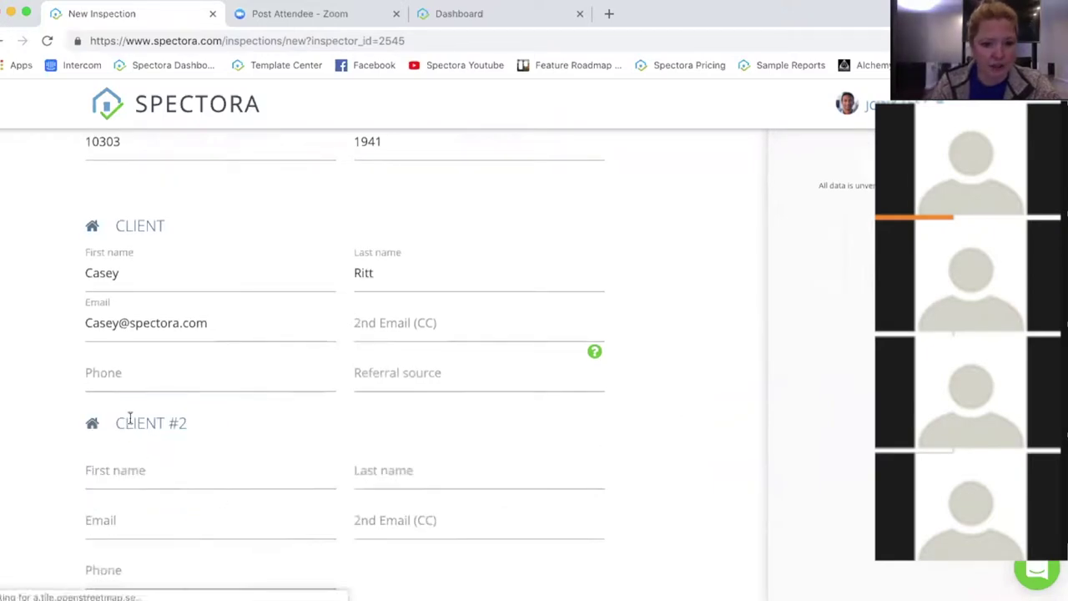
scroll(692, 452, "down", 3)
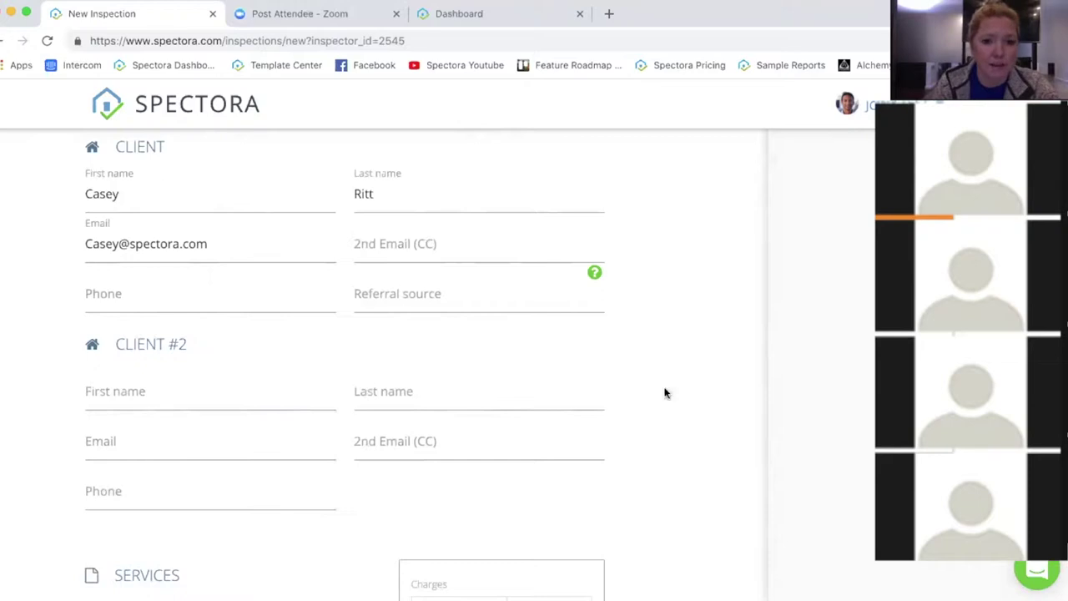
scroll(679, 425, "down", 4)
scroll(679, 423, "down", 2)
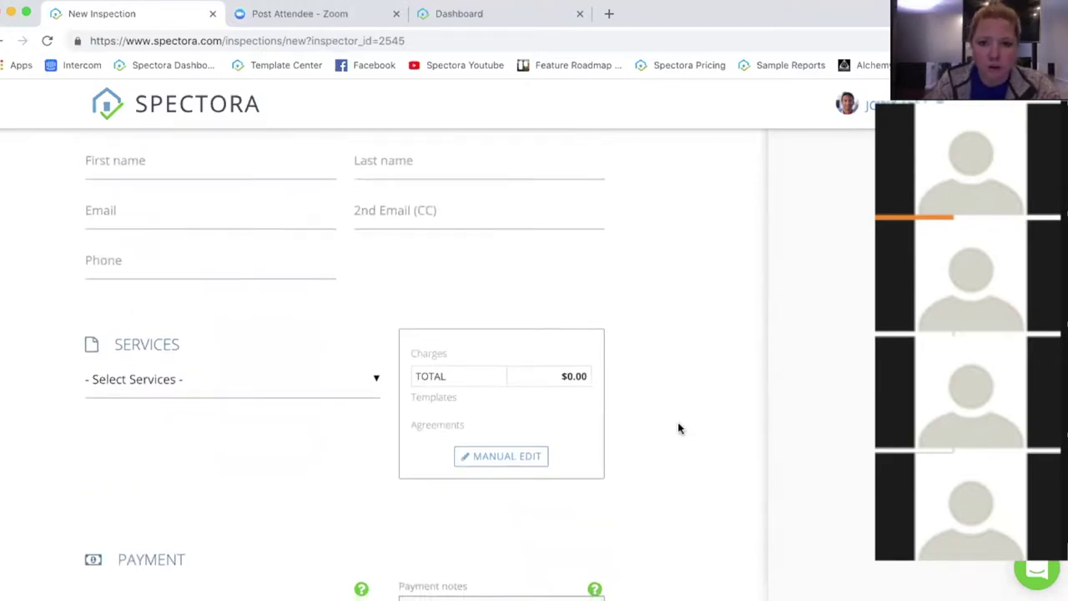
scroll(678, 428, "down", 1)
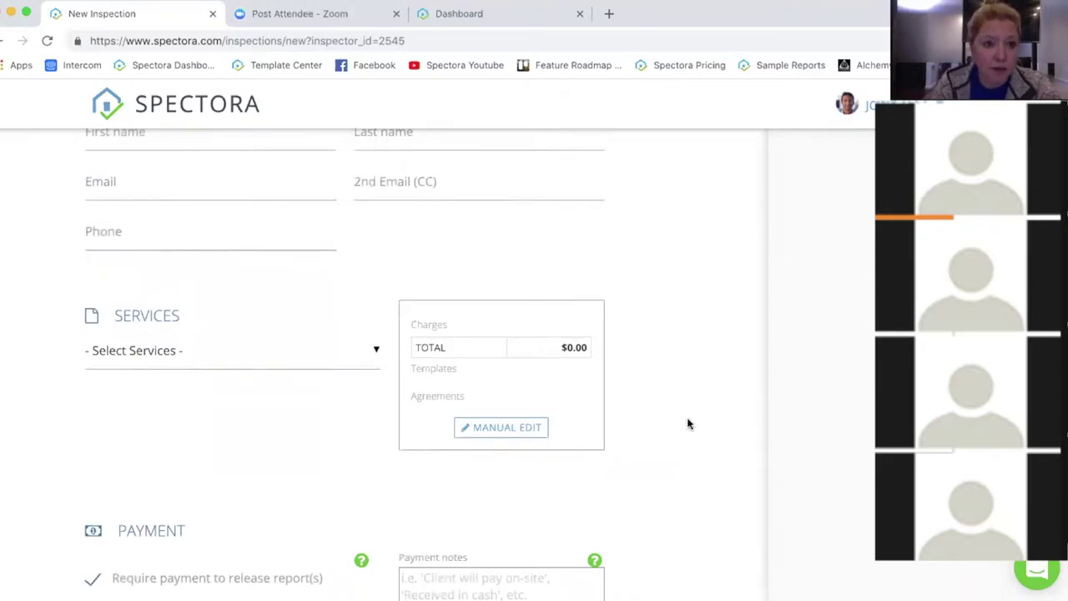
Step: Select the Residential Inspection service and review the $525.00 charges, including the credit card fee
left_click(138, 351)
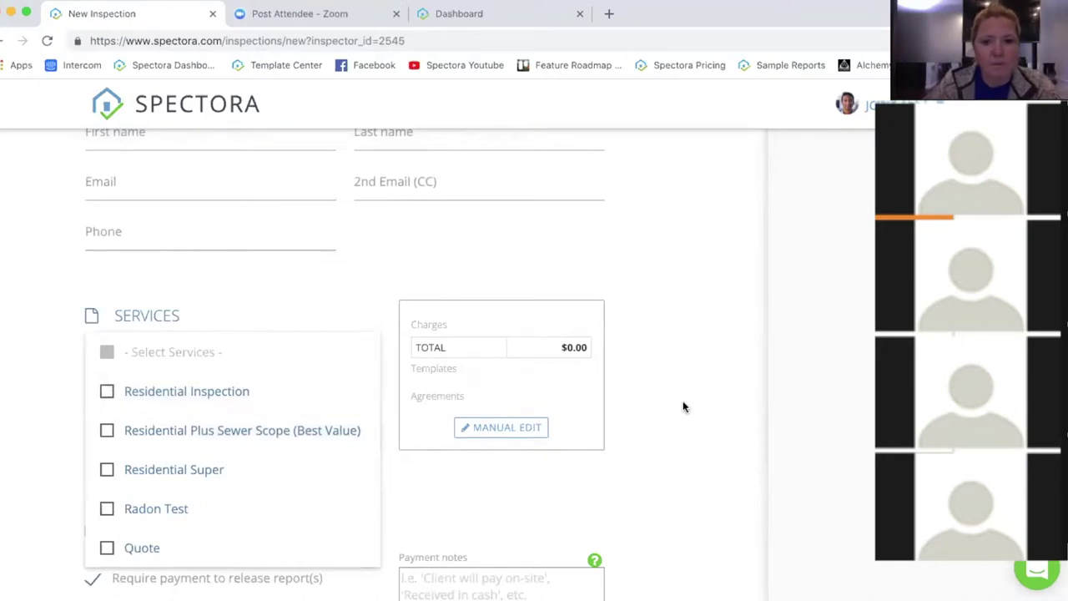
left_click(213, 392)
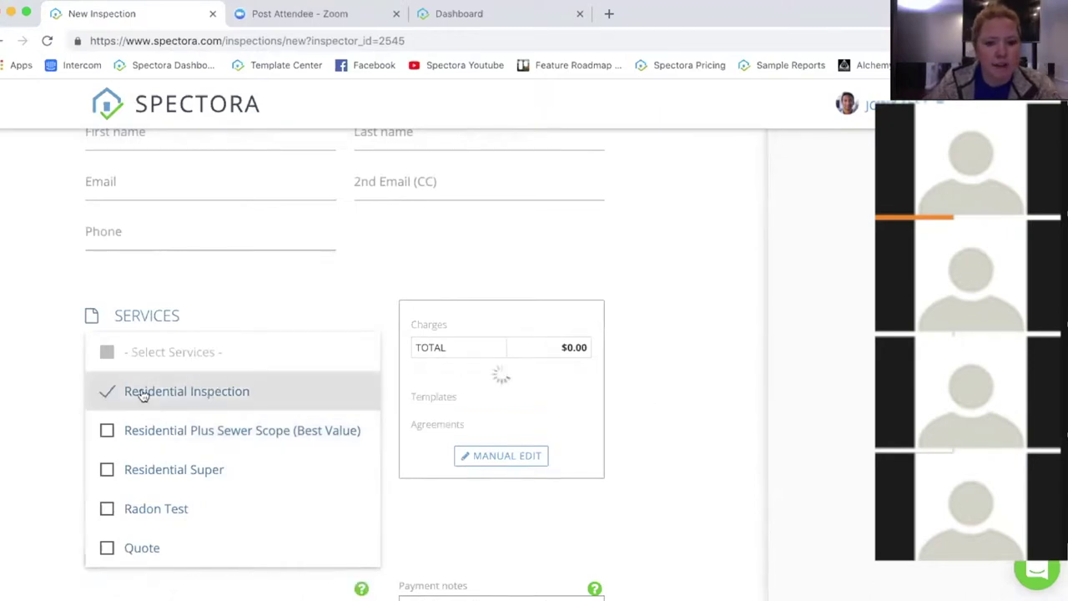
left_click_drag(466, 422, 410, 350)
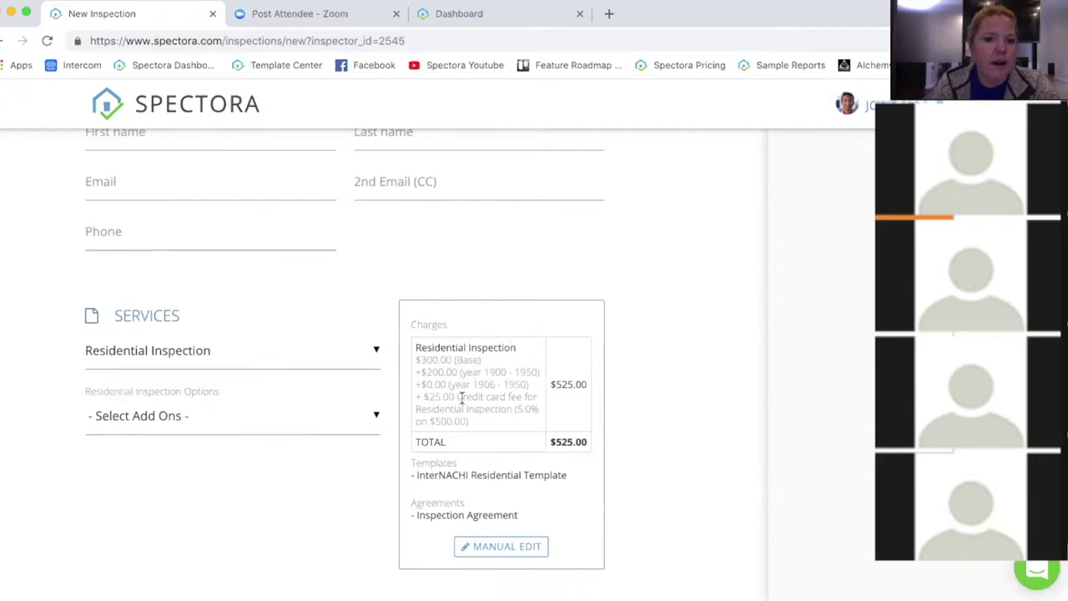
left_click_drag(457, 396, 516, 407)
left_click(515, 422)
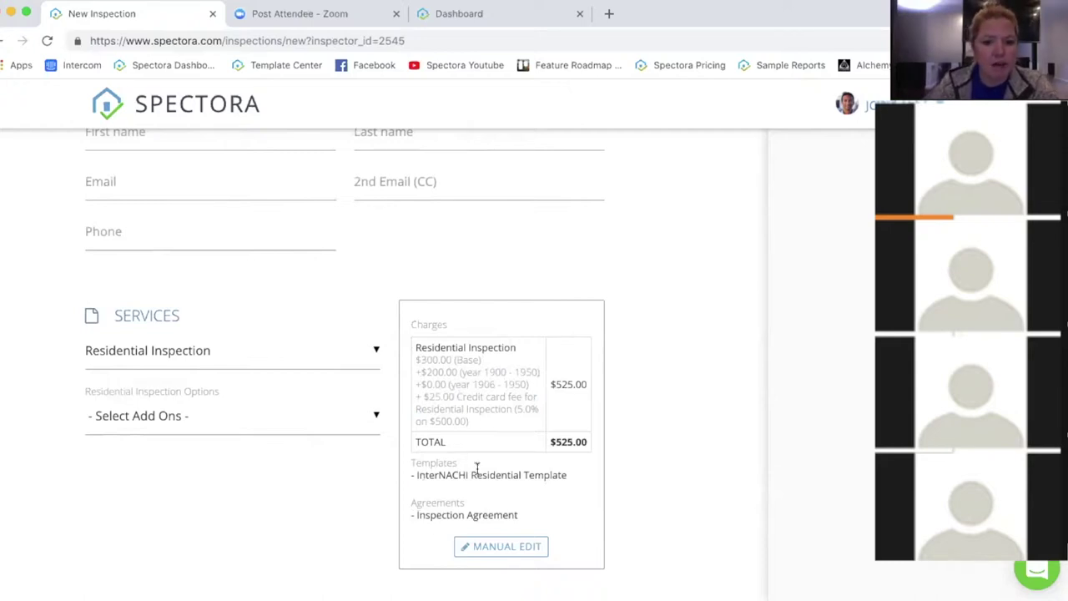
Step: Switch fees to Manual Edit and attach the Radon Agreement alongside the Inspection Agreement
left_click(495, 547)
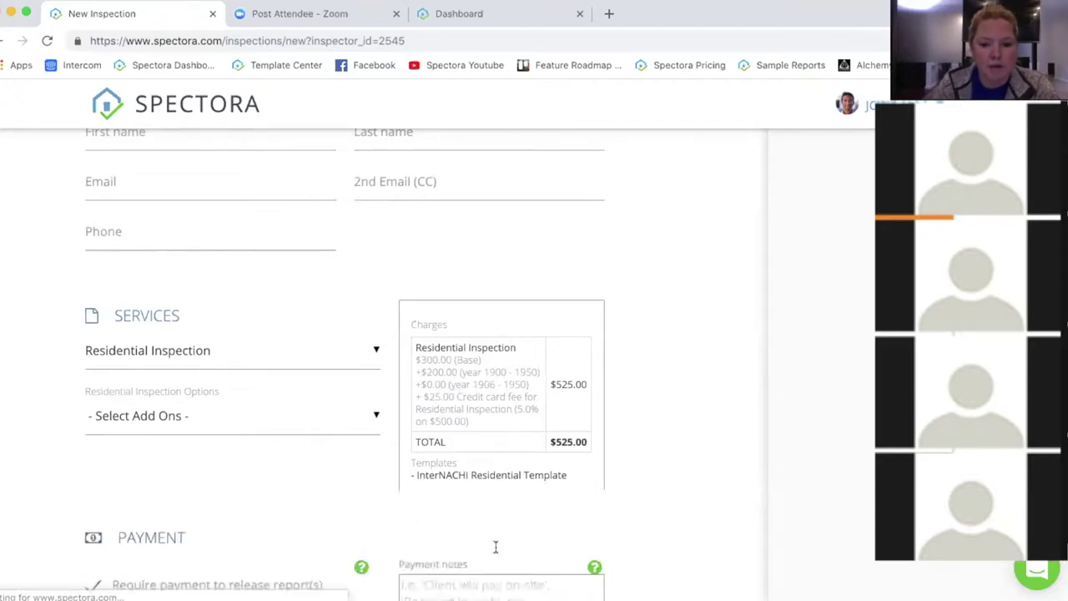
scroll(734, 419, "down", 2)
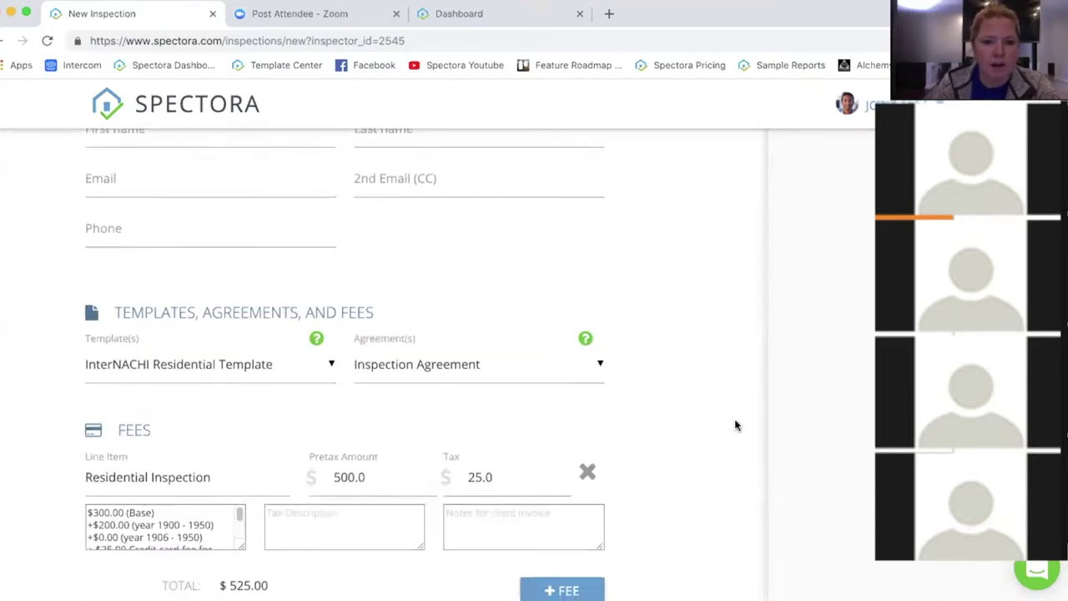
scroll(734, 425, "down", 1)
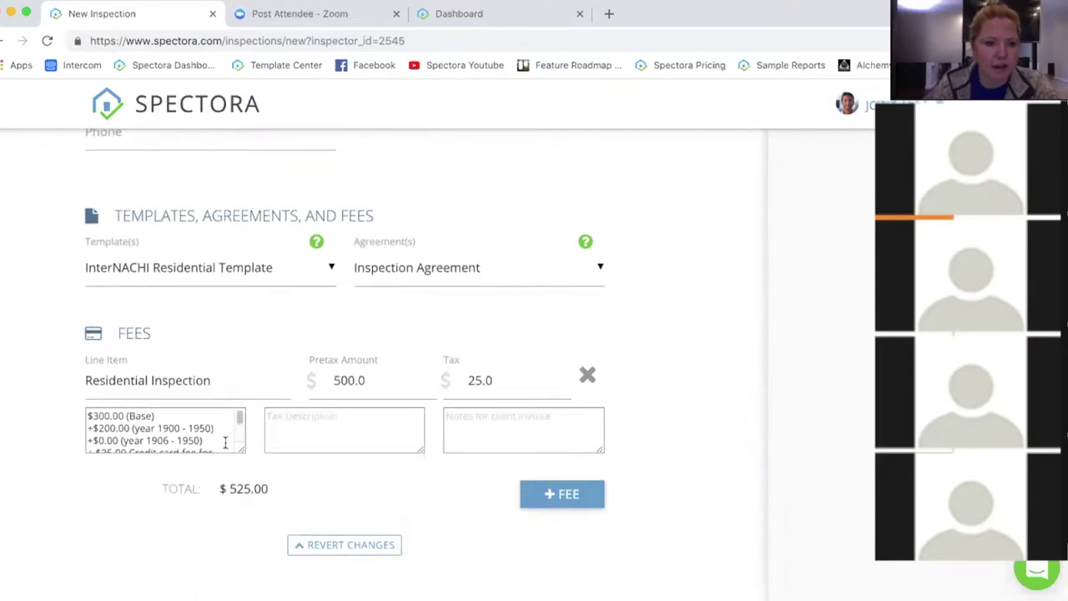
scroll(172, 422, "down", 3)
scroll(172, 422, "up", 3)
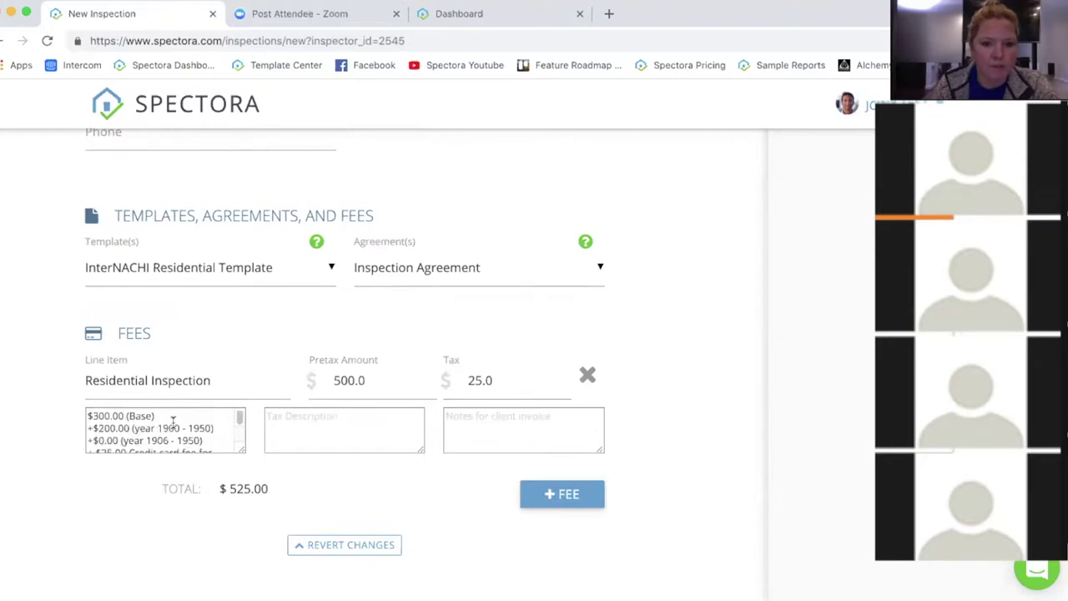
left_click(436, 262)
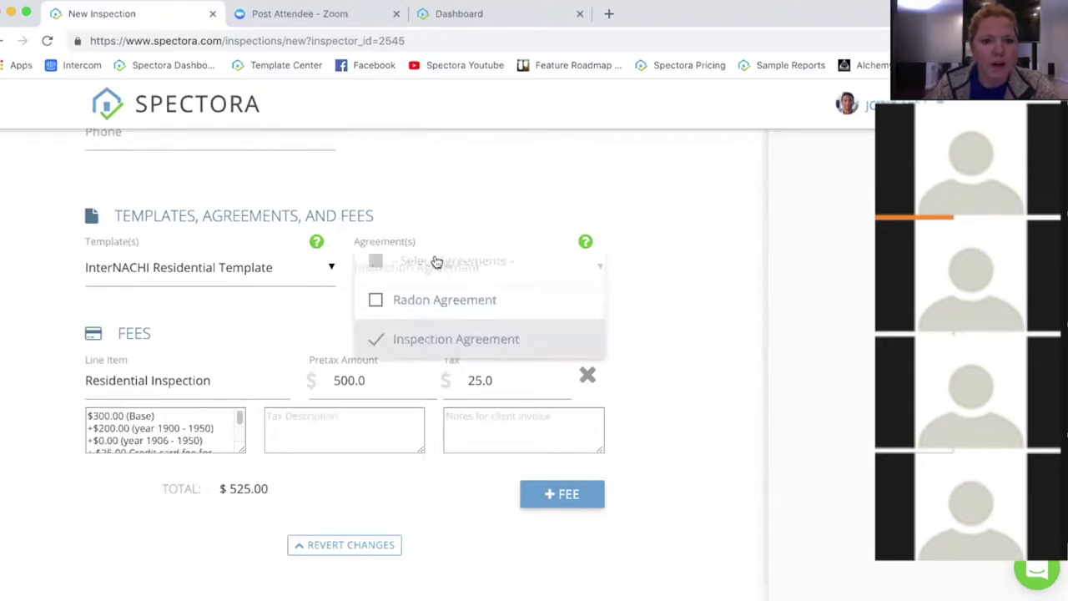
left_click(448, 309)
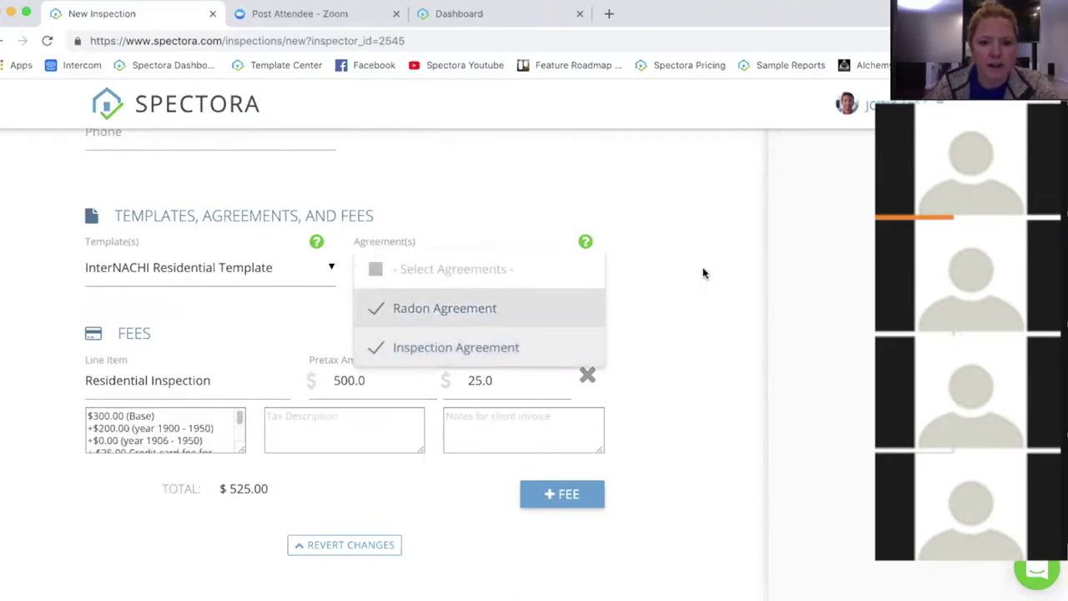
left_click(696, 372)
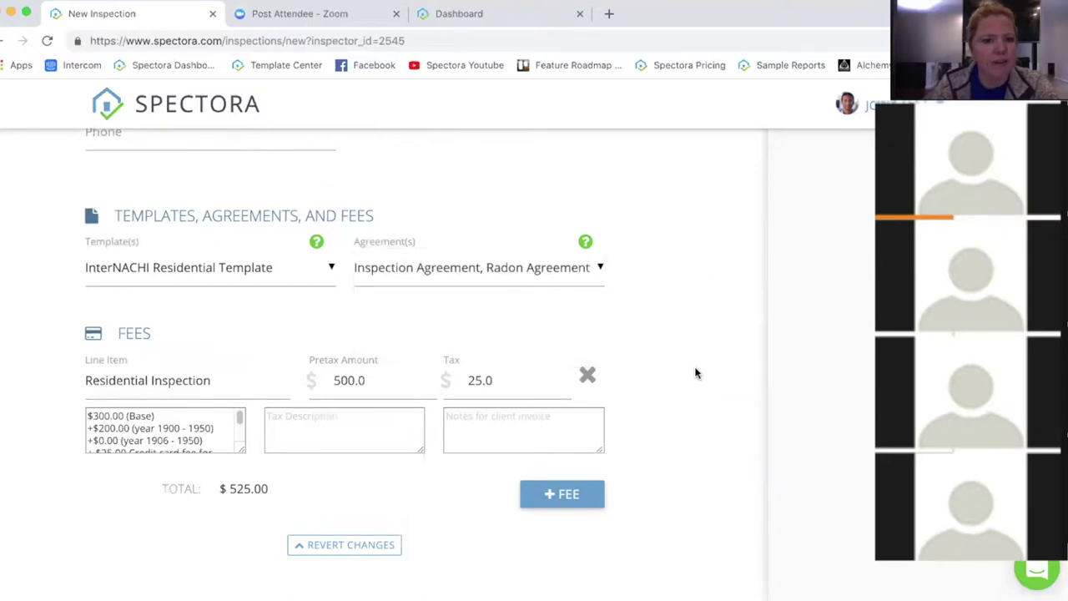
Step: Add a 'Discount' fee line with -50 tax and 0 pretax
left_click(579, 495)
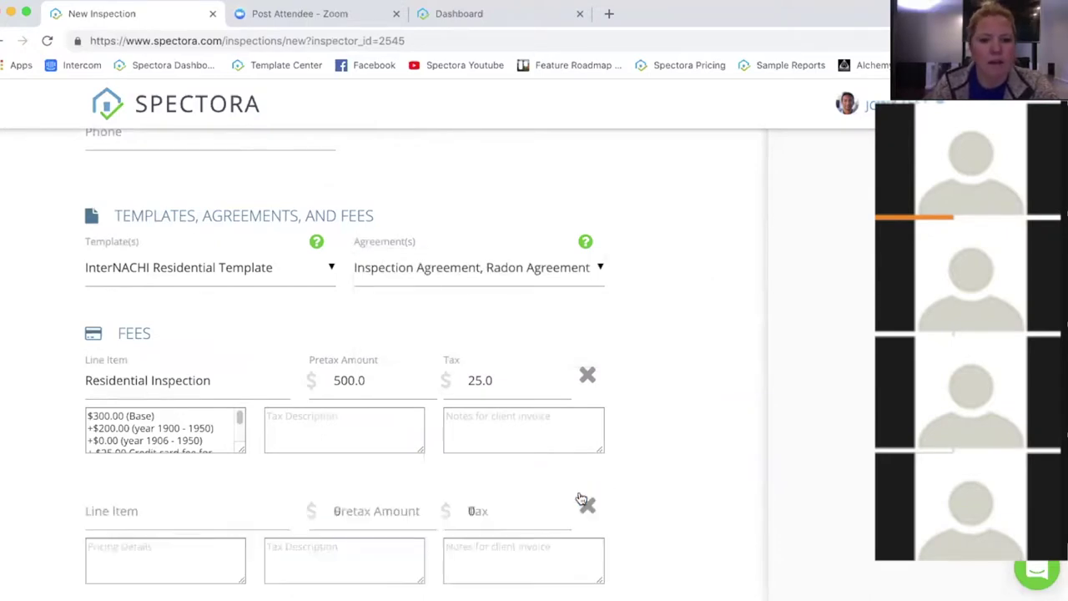
left_click(193, 507)
type("Discount")
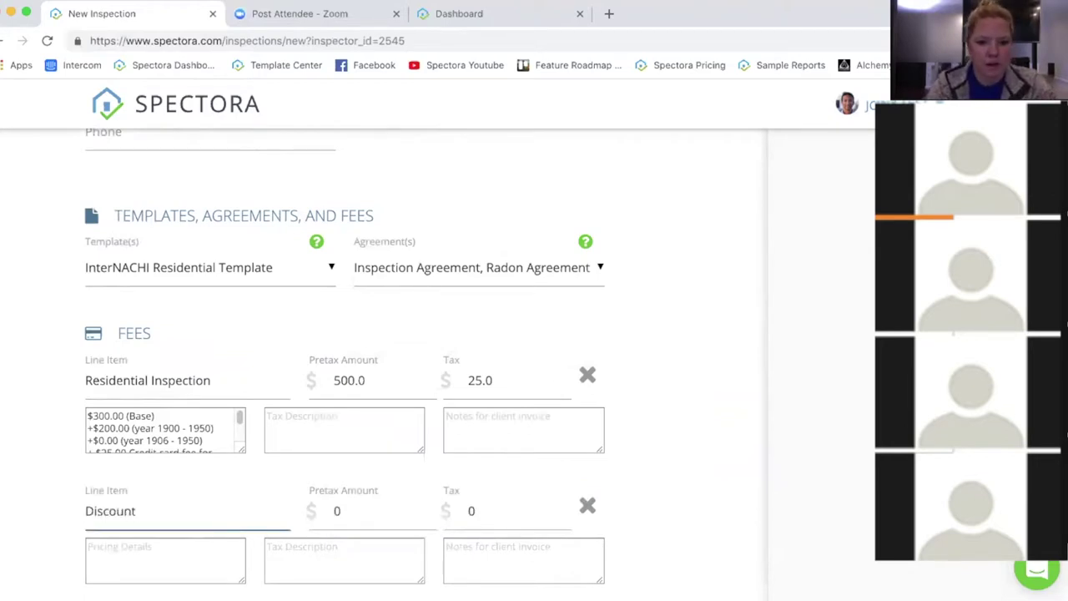
key("Tab")
key("Tab")
type("-50")
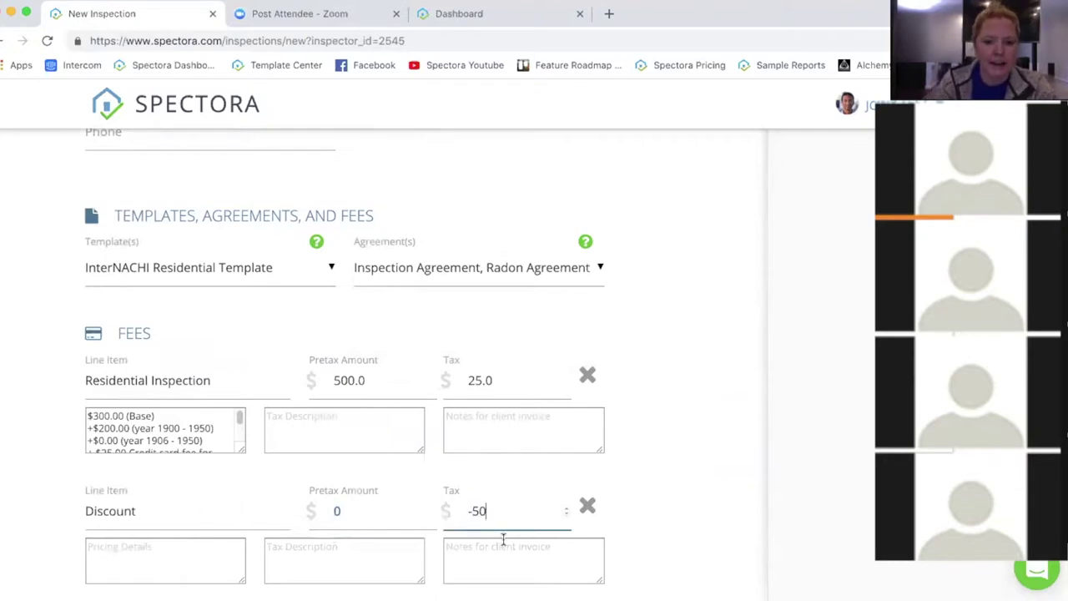
left_click(678, 503)
scroll(682, 511, "down", 5)
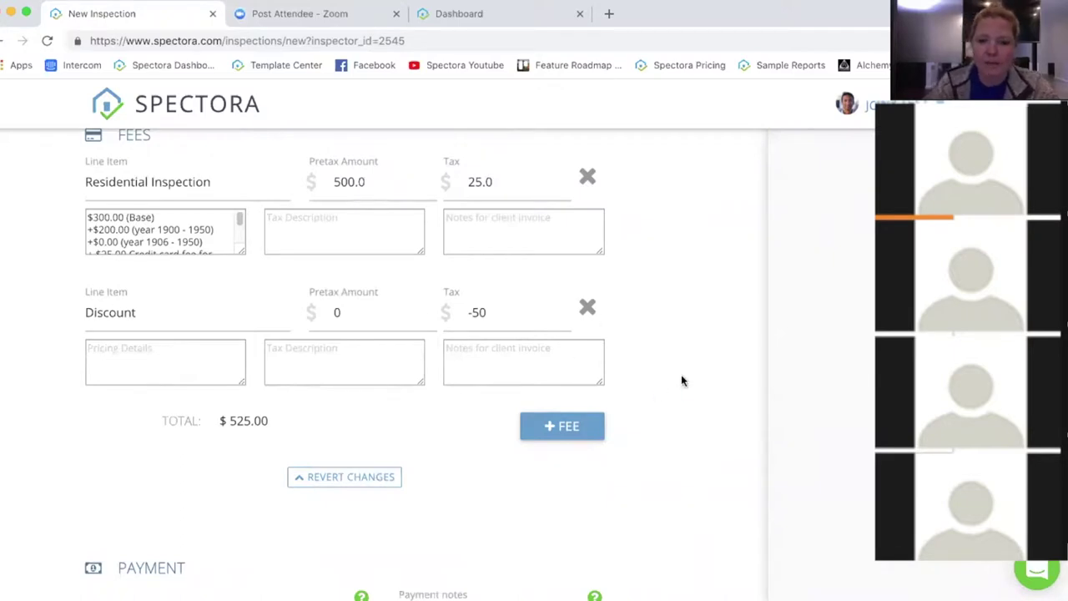
double_click(340, 311)
left_click(671, 311)
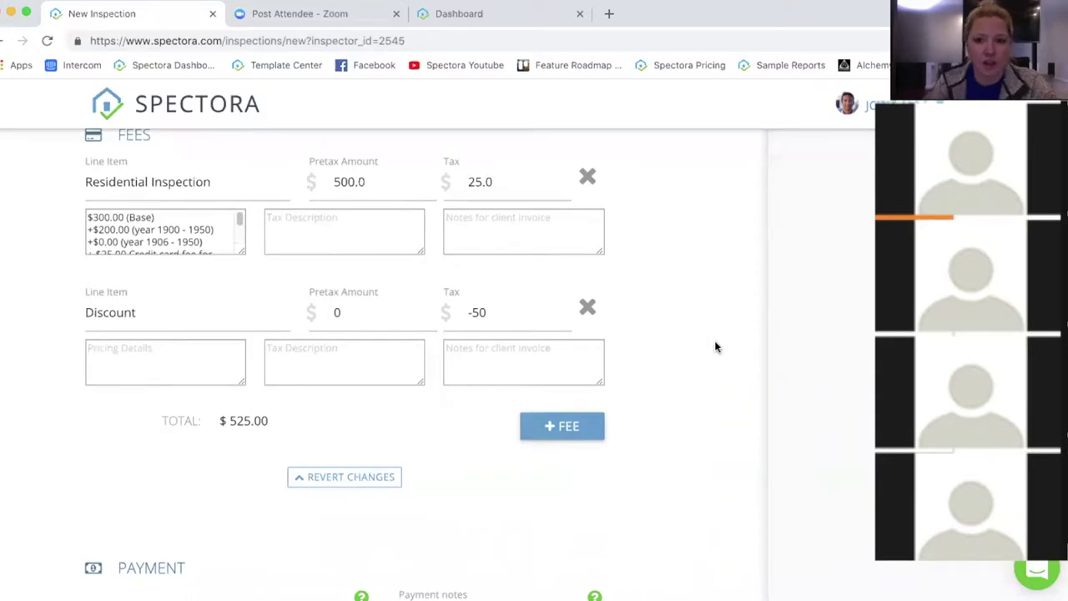
Step: Uncheck 'Require payment to release report(s)' in the Payment section
scroll(709, 324, "down", 3)
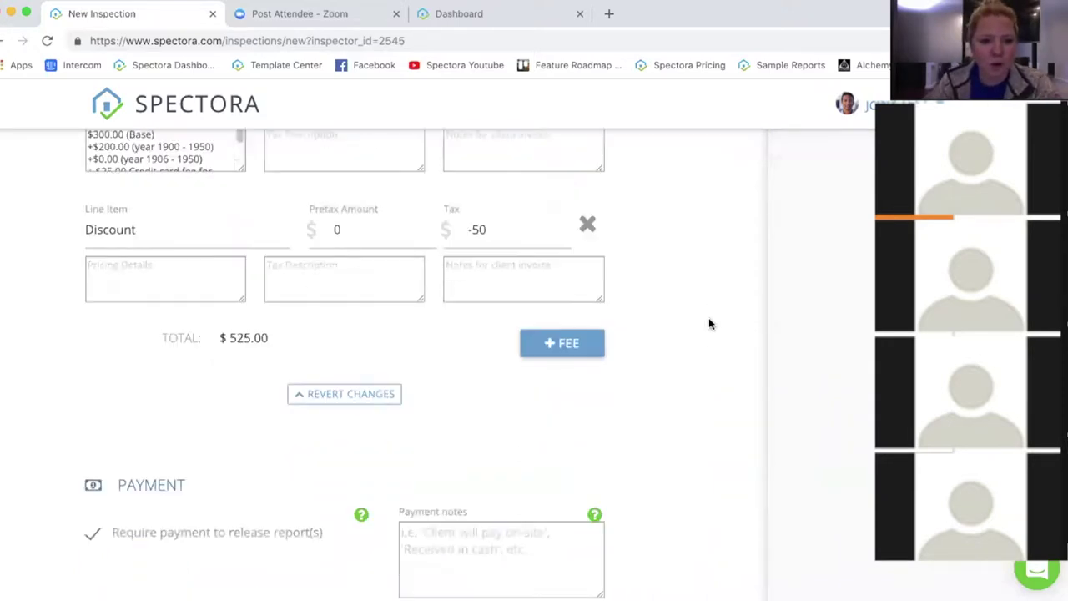
scroll(709, 324, "down", 2)
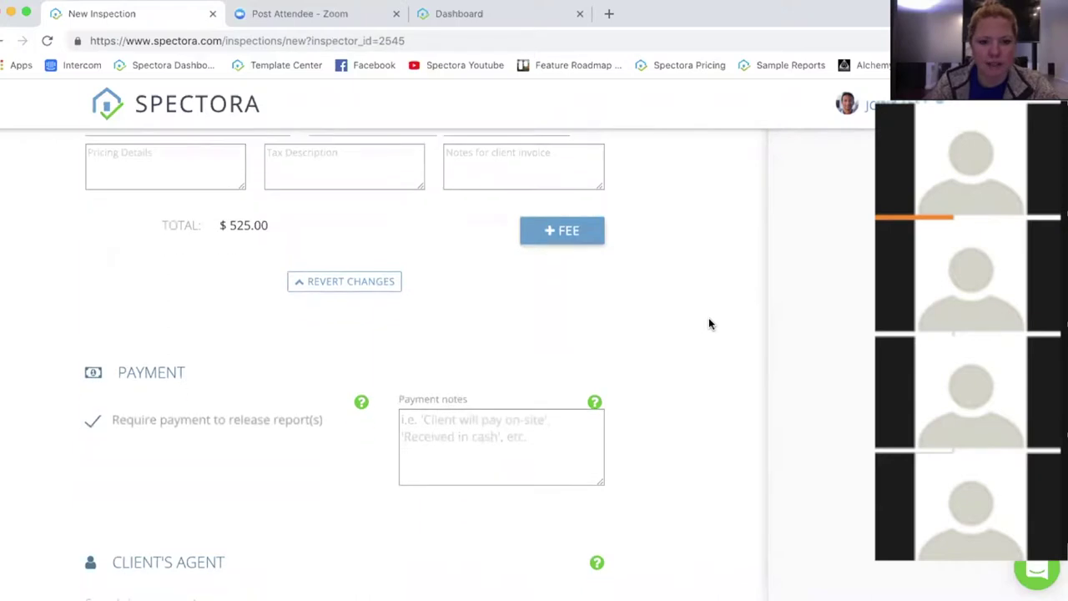
scroll(709, 324, "down", 2)
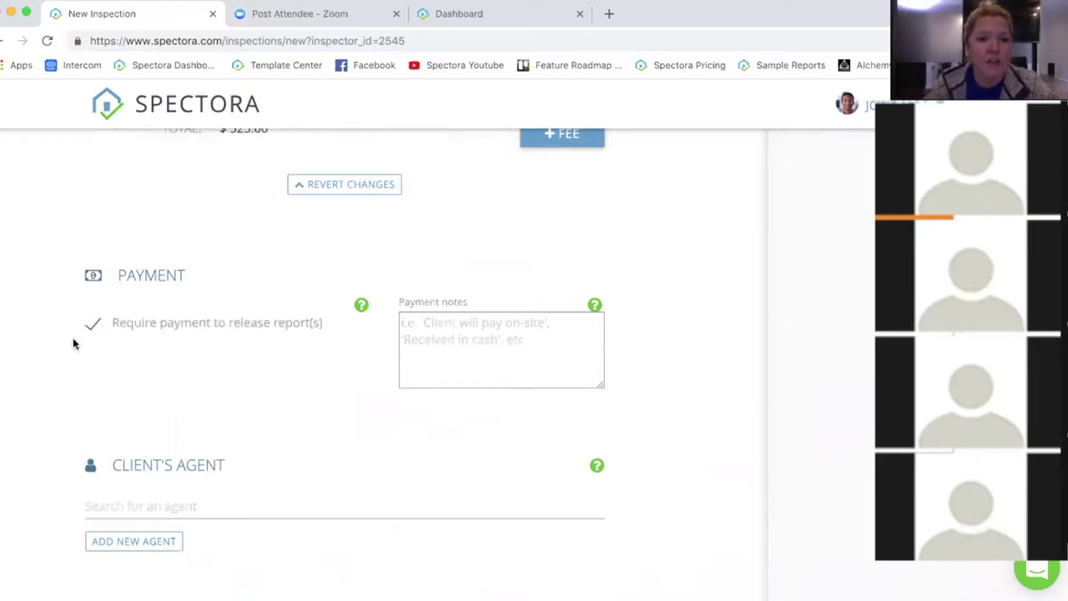
left_click(94, 325)
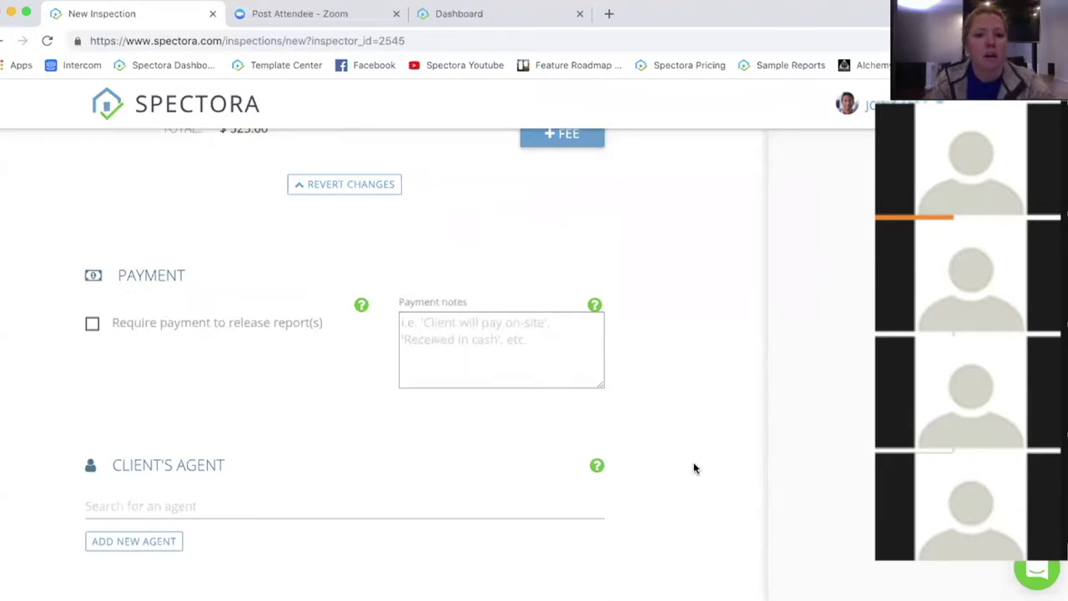
scroll(697, 451, "down", 5)
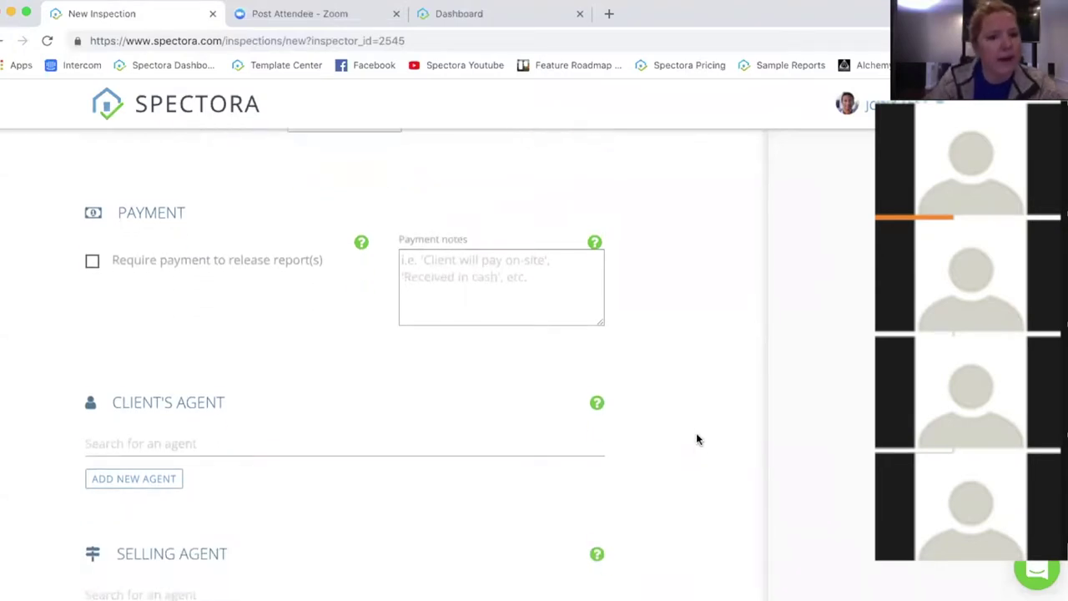
left_click(216, 247)
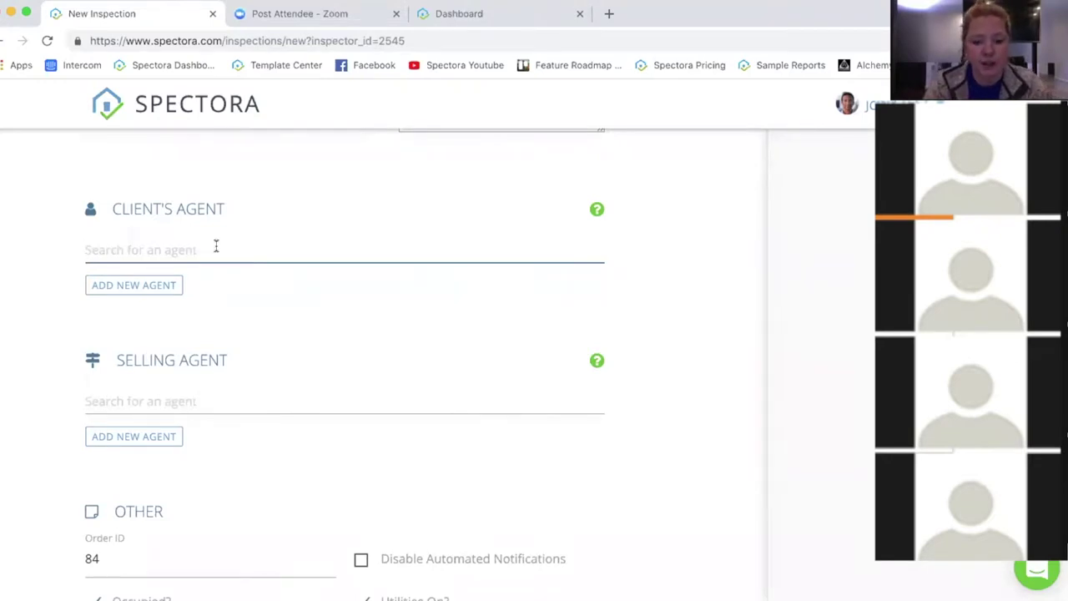
Step: Choose an existing agent as Client's Agent, then search Selling Agent by name, finding no match
type("kevin")
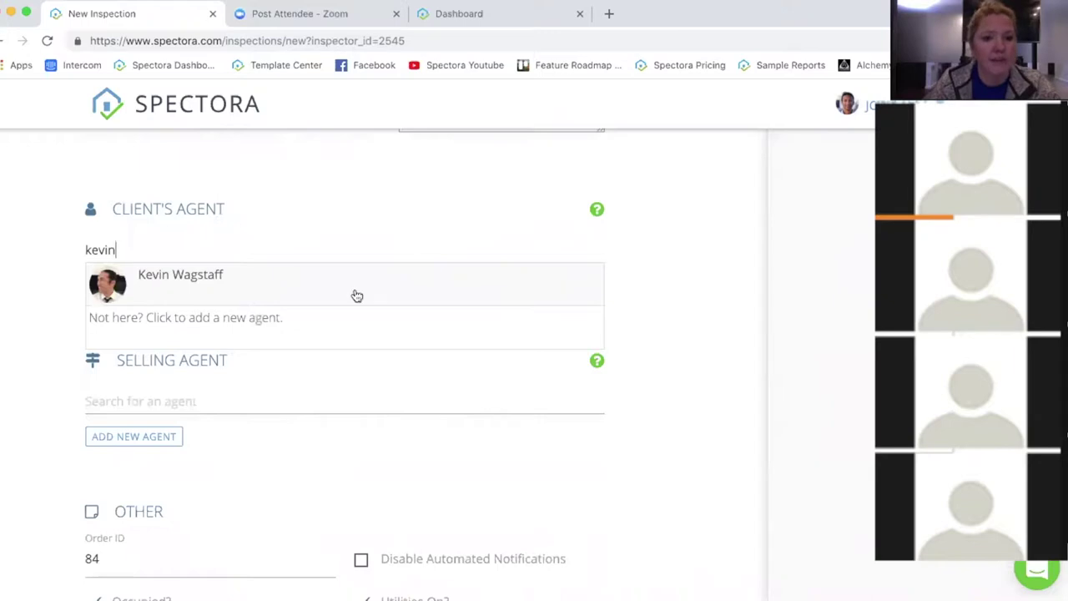
left_click(255, 282)
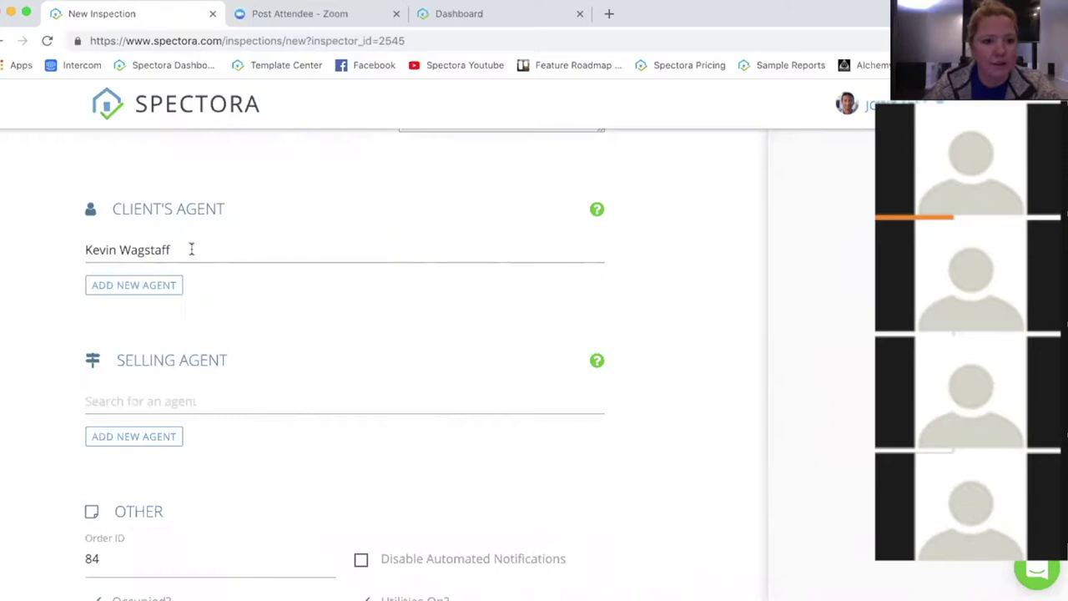
left_click(248, 399)
type("Alexis")
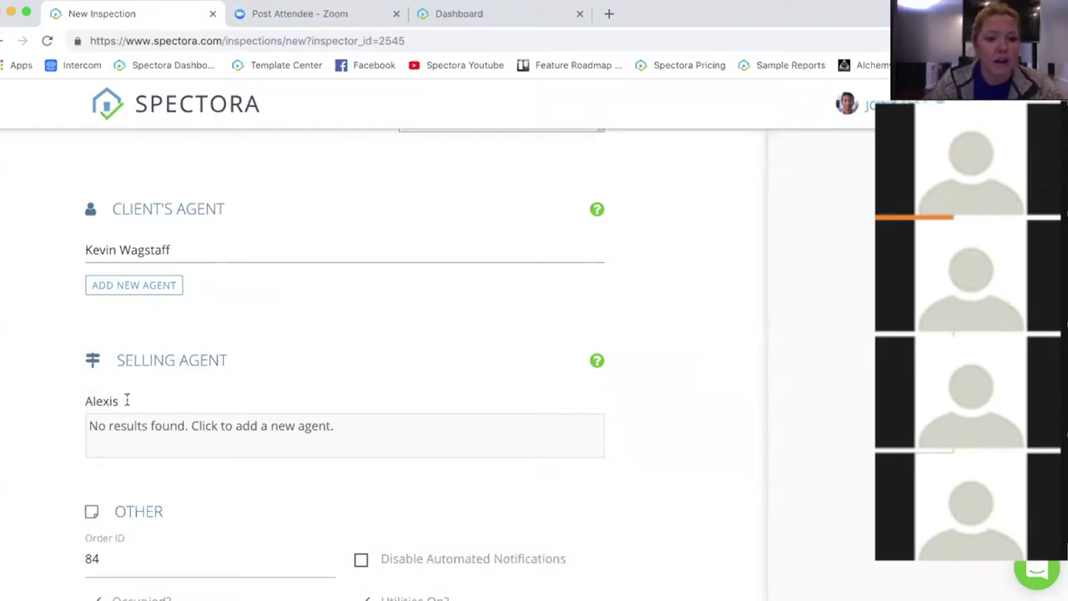
Step: Add a new selling agent with the agent's first name, last name and e-mail address
left_click(254, 431)
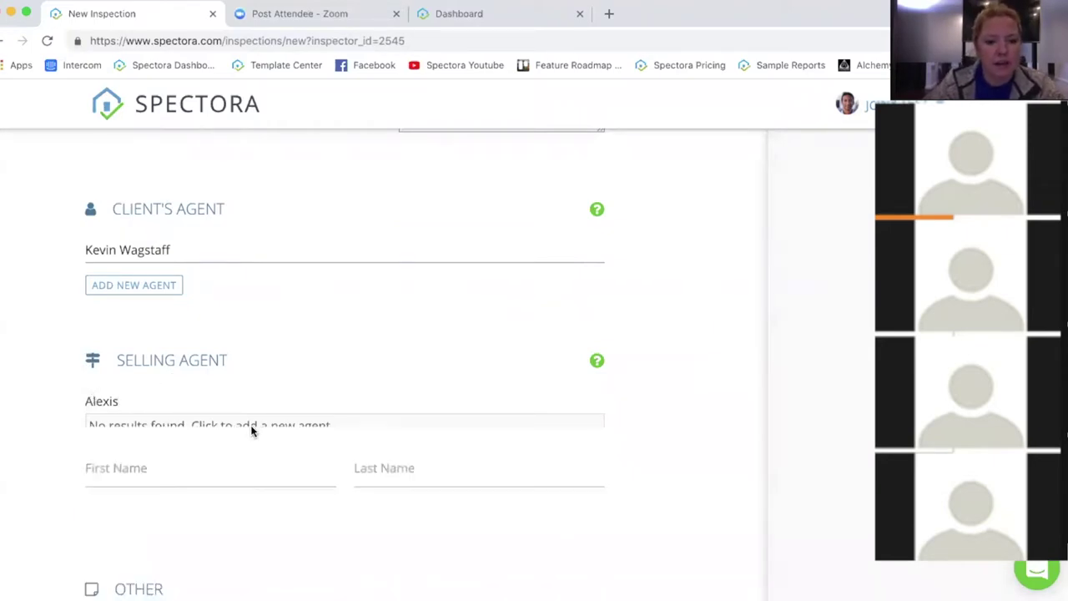
left_click(203, 407)
type("Alexis")
left_click(478, 409)
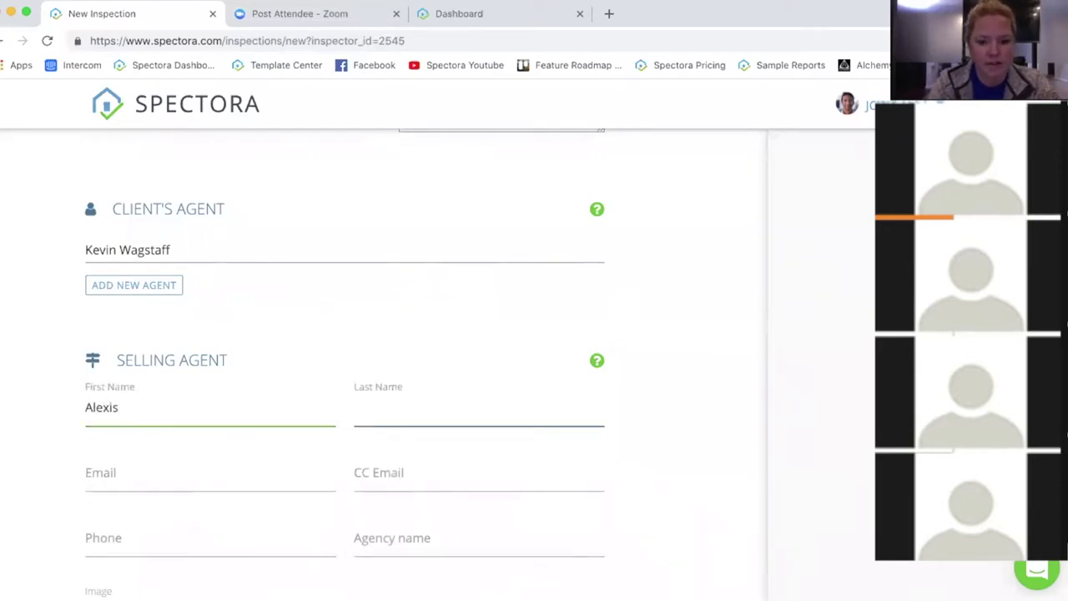
type("Spectora")
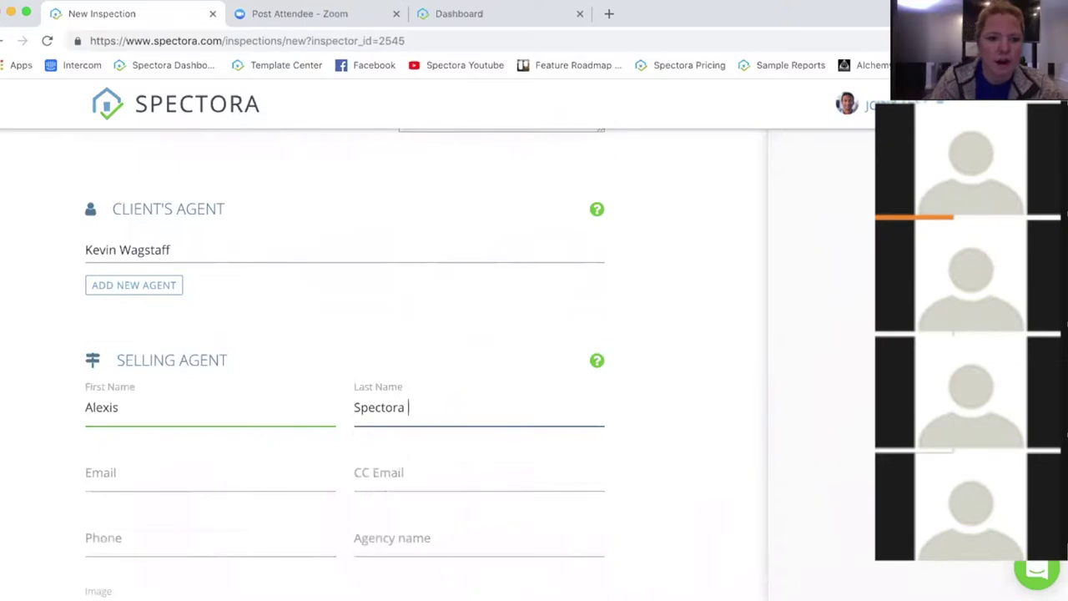
key("Tab")
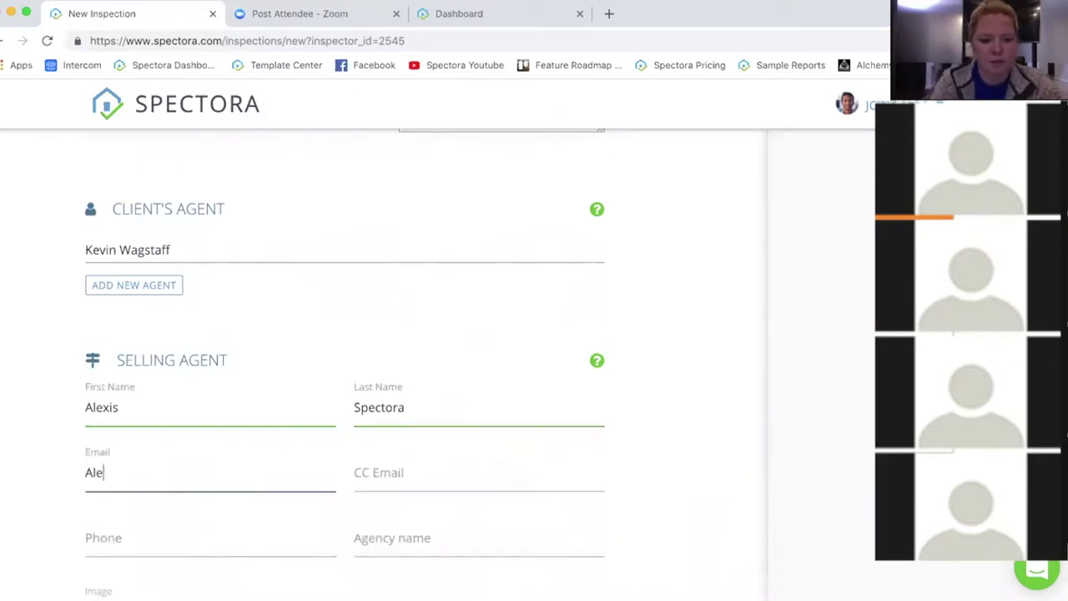
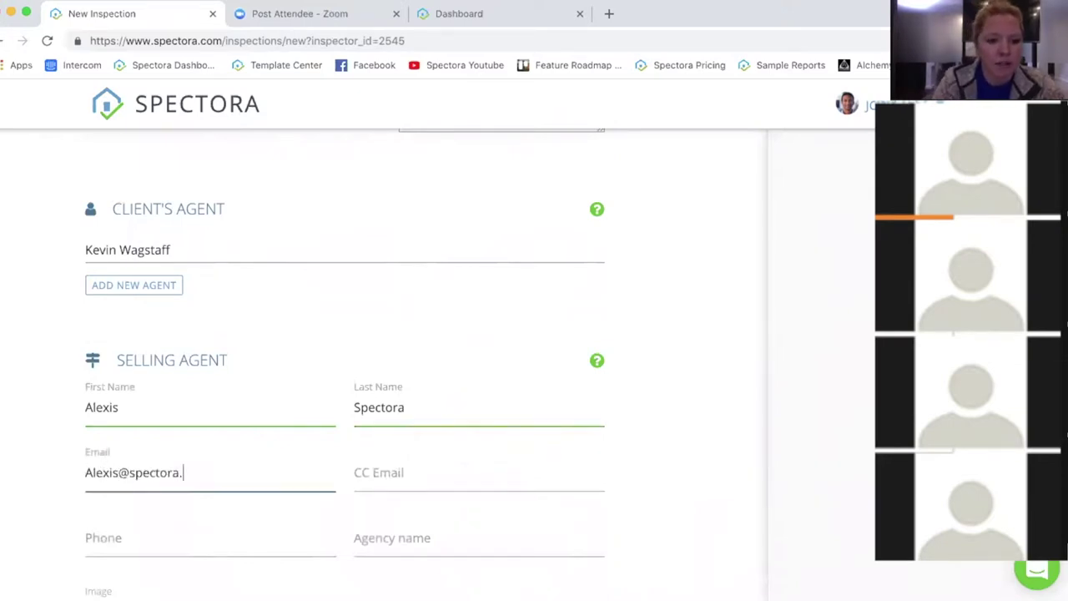
left_click(684, 448)
Step: Scroll down to the Other section and select the existing Order ID value
scroll(684, 449, "down", 1)
scroll(684, 449, "down", 1)
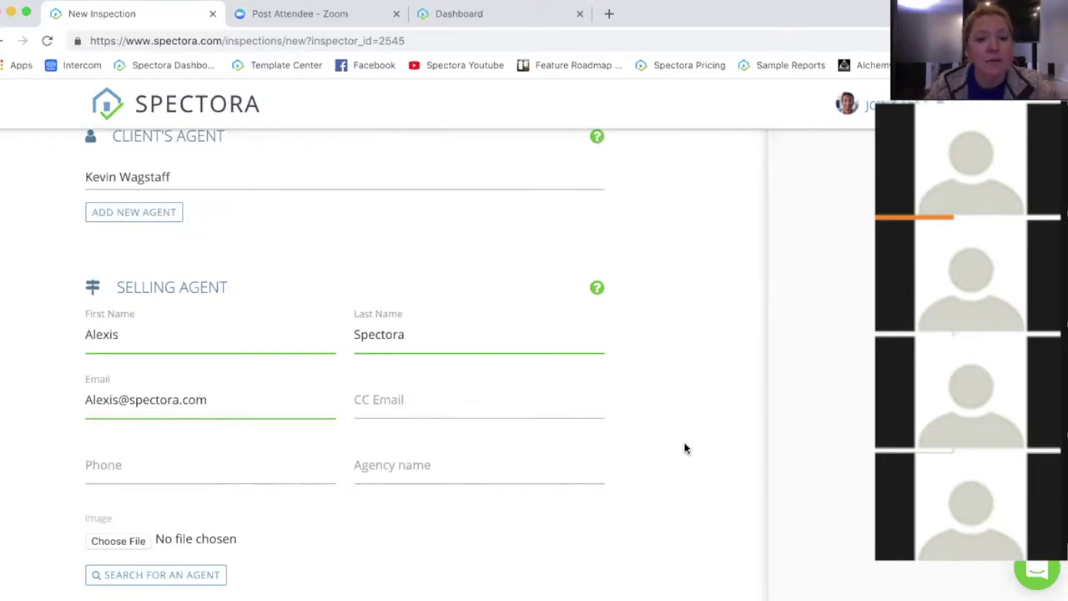
scroll(683, 338, "down", 3)
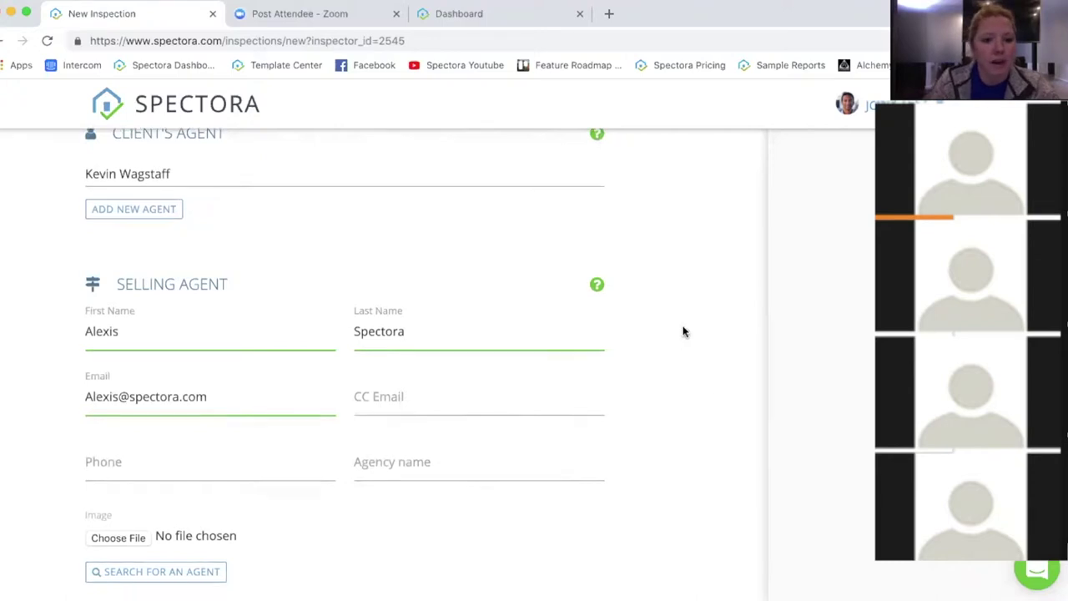
scroll(683, 332, "down", 10)
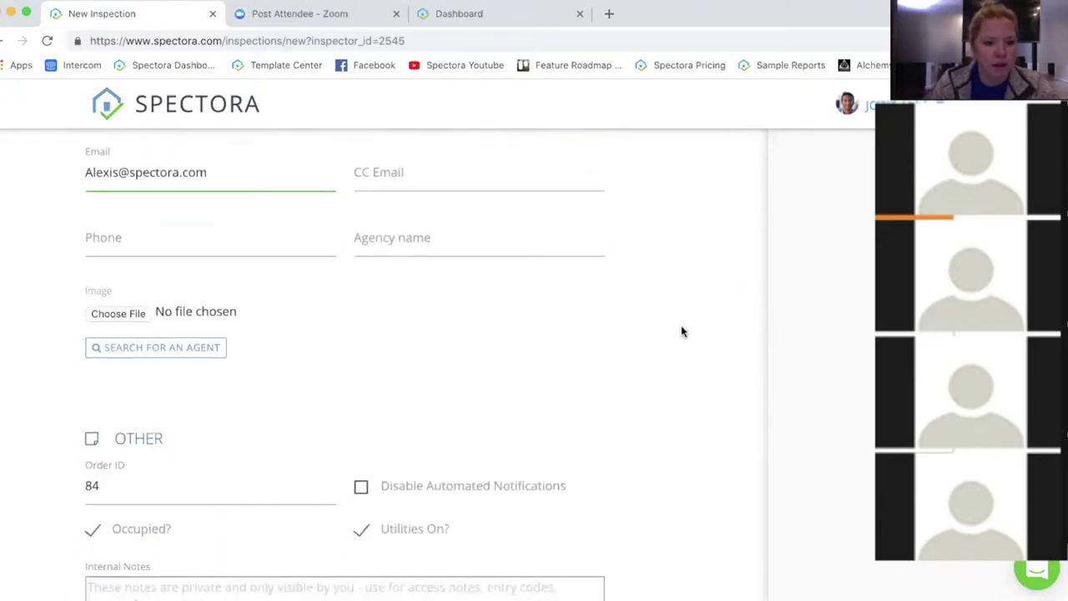
left_click_drag(70, 279, 179, 278)
Step: Replace the Order ID with 1
left_click(178, 279)
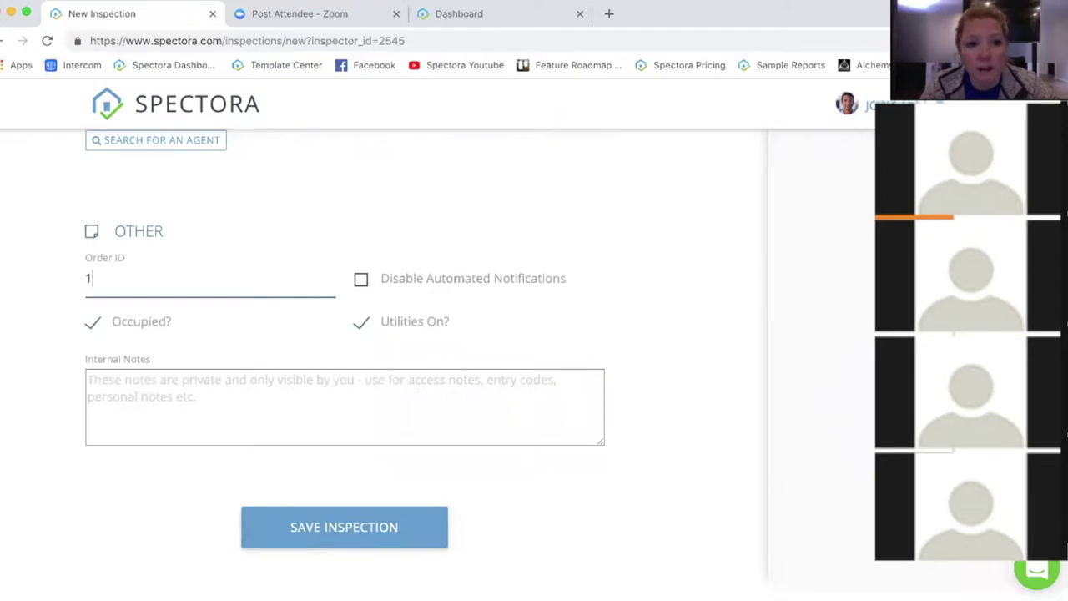
left_click(148, 275)
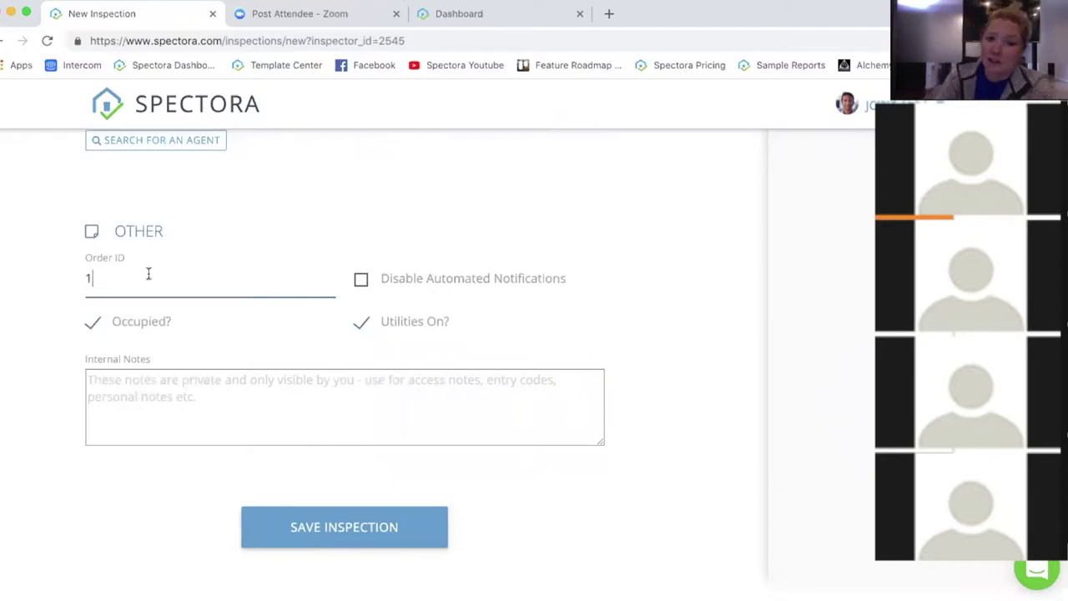
left_click(795, 407)
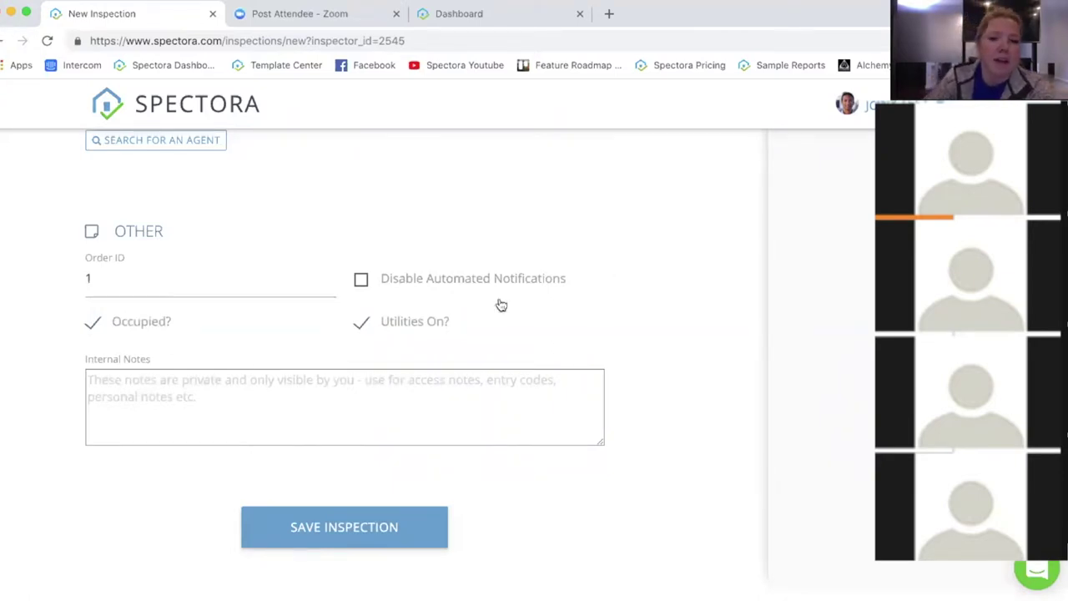
Step: Check Disable Automated Notifications and place the cursor in Internal Notes
mouse_move(438, 290)
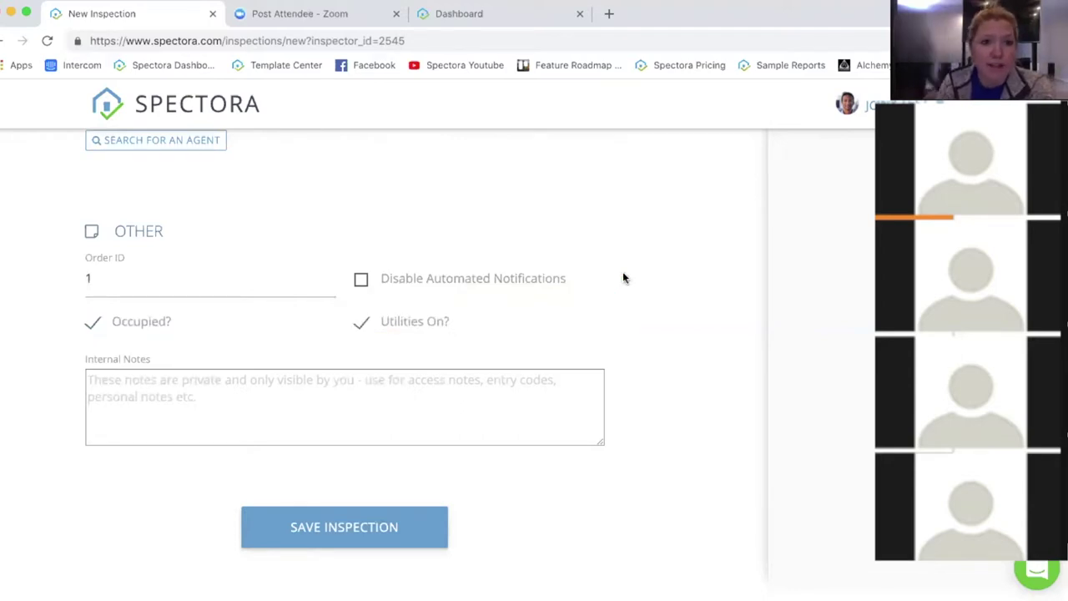
left_click(394, 279)
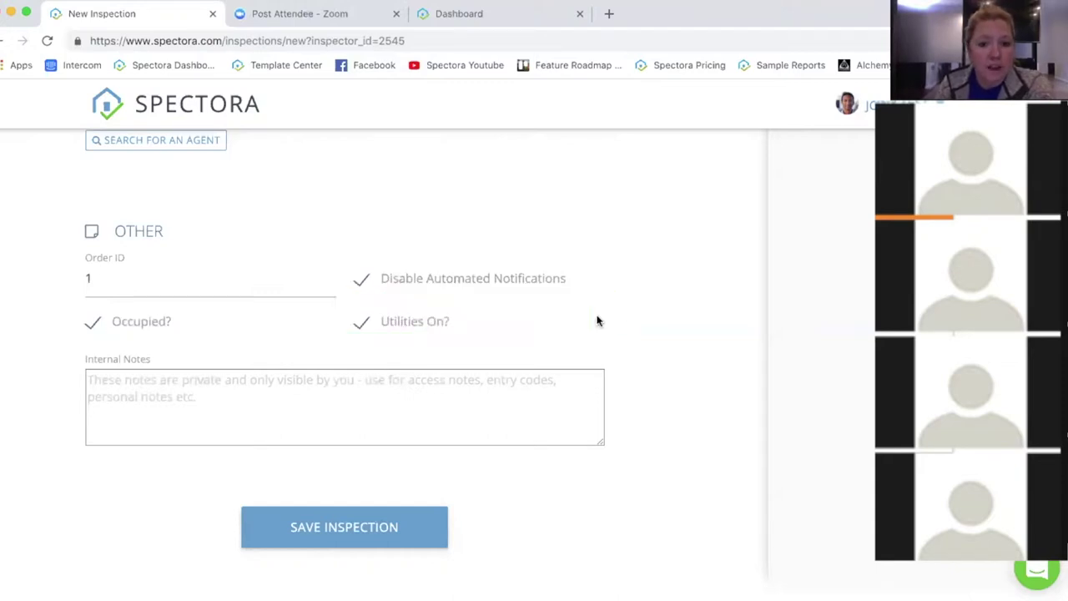
left_click(145, 389)
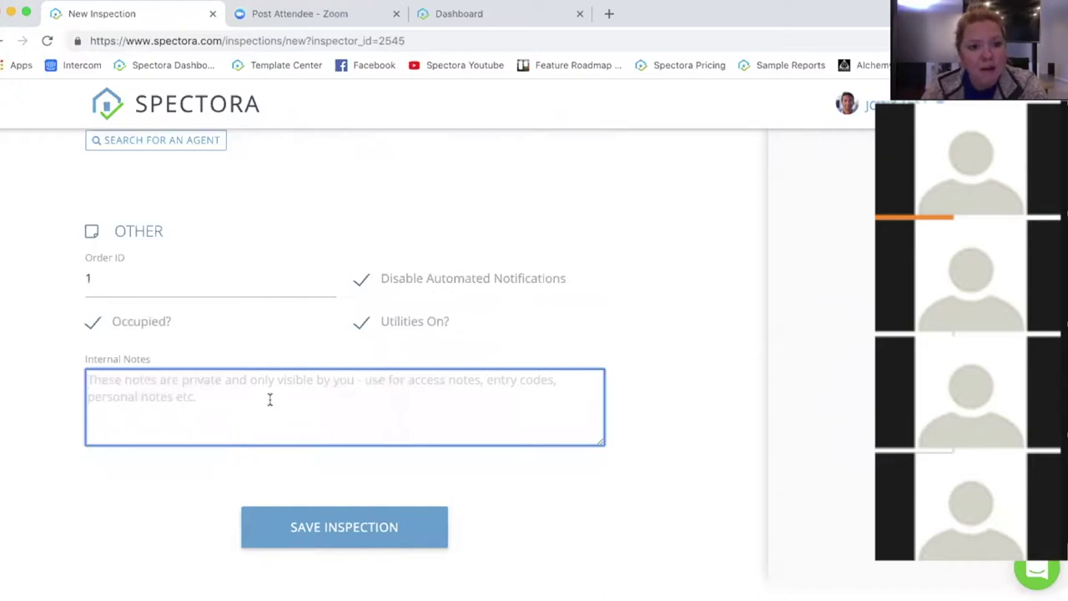
Step: Enter the lock box code as an internal note and save the inspection
type("Lock ")
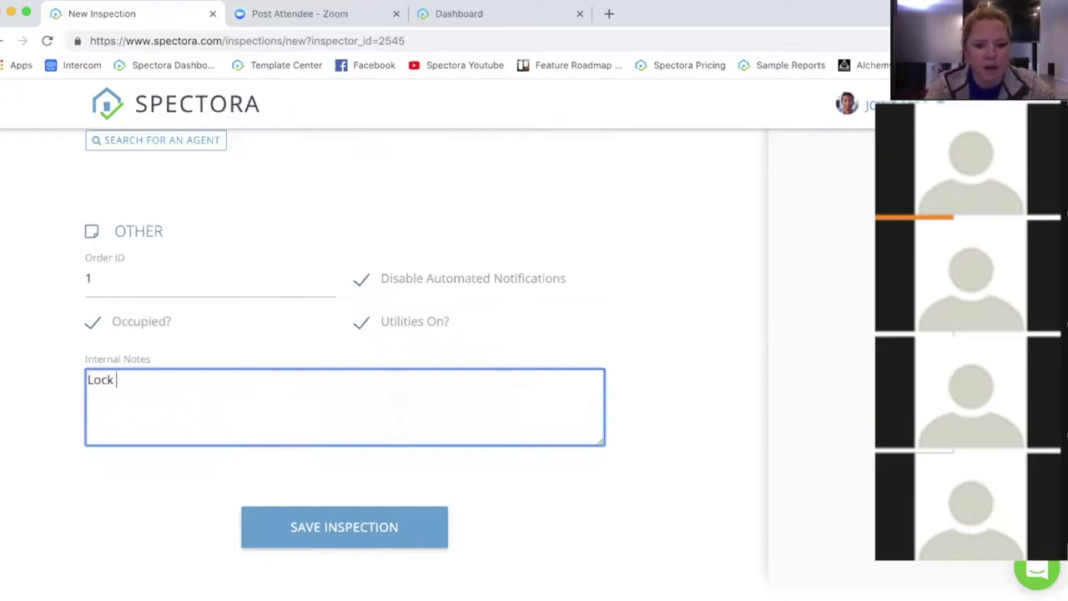
type("box code 1234")
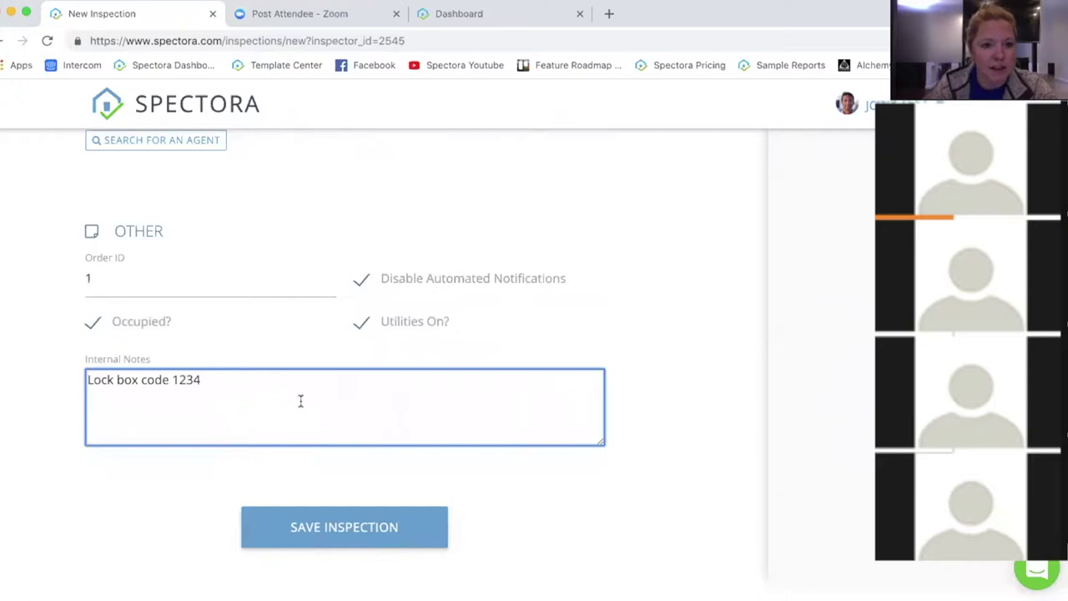
left_click(329, 528)
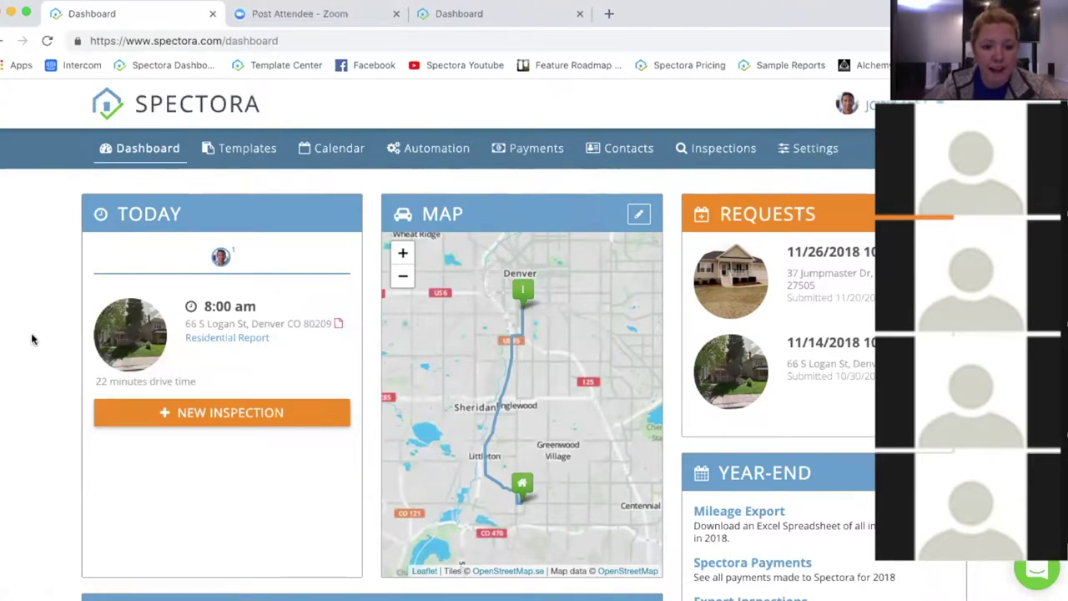
Step: Open and close the account menu, then scroll to the Jan–Feb 2019 schedule calendar
mouse_move(194, 346)
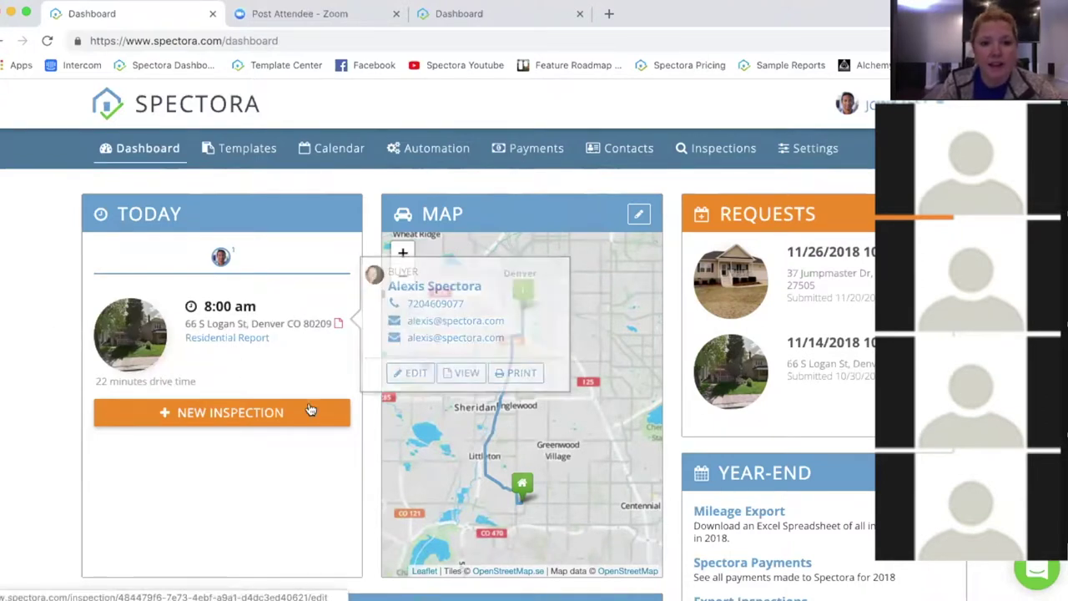
scroll(59, 370, "down", 5)
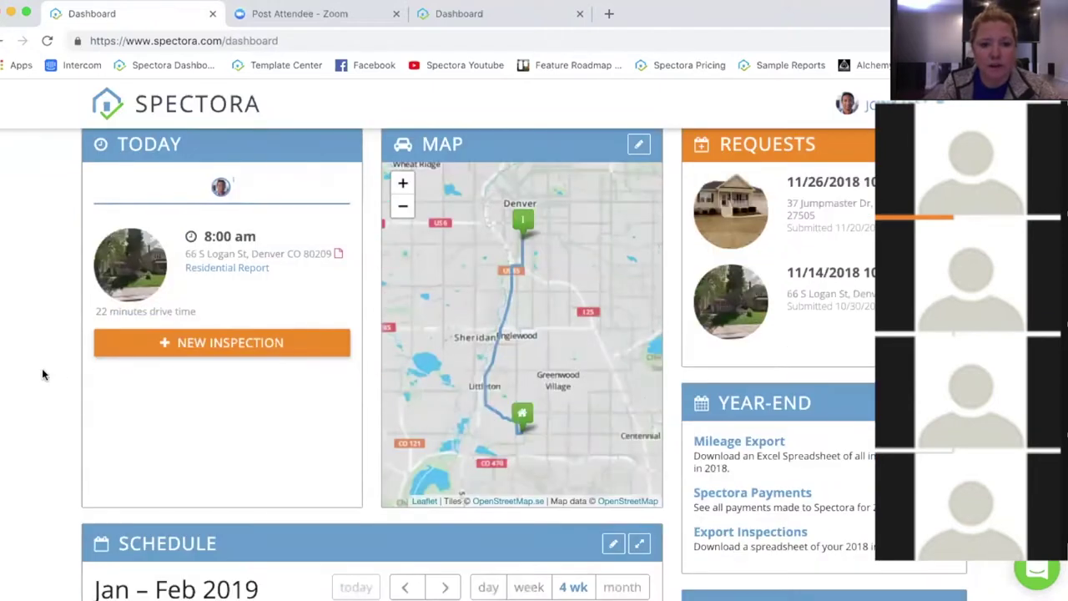
scroll(38, 357, "down", 1)
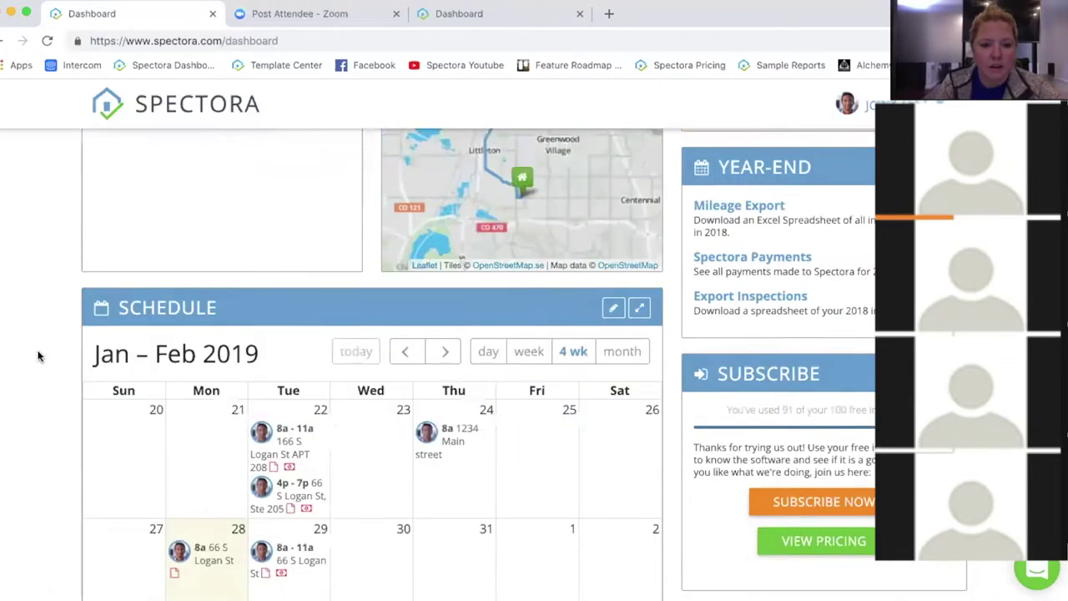
scroll(37, 356, "down", 2)
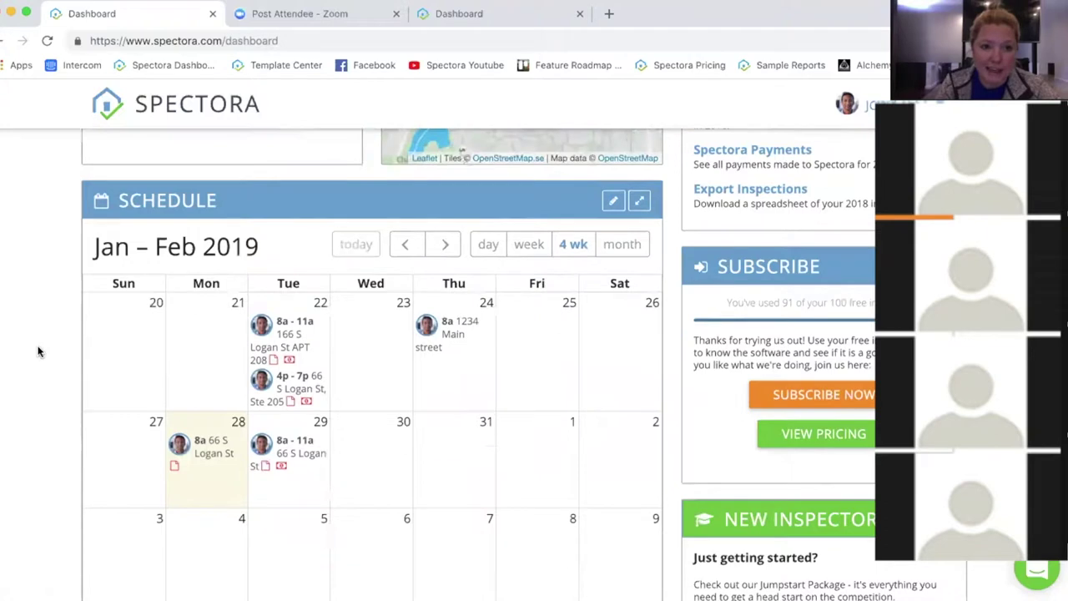
mouse_move(303, 455)
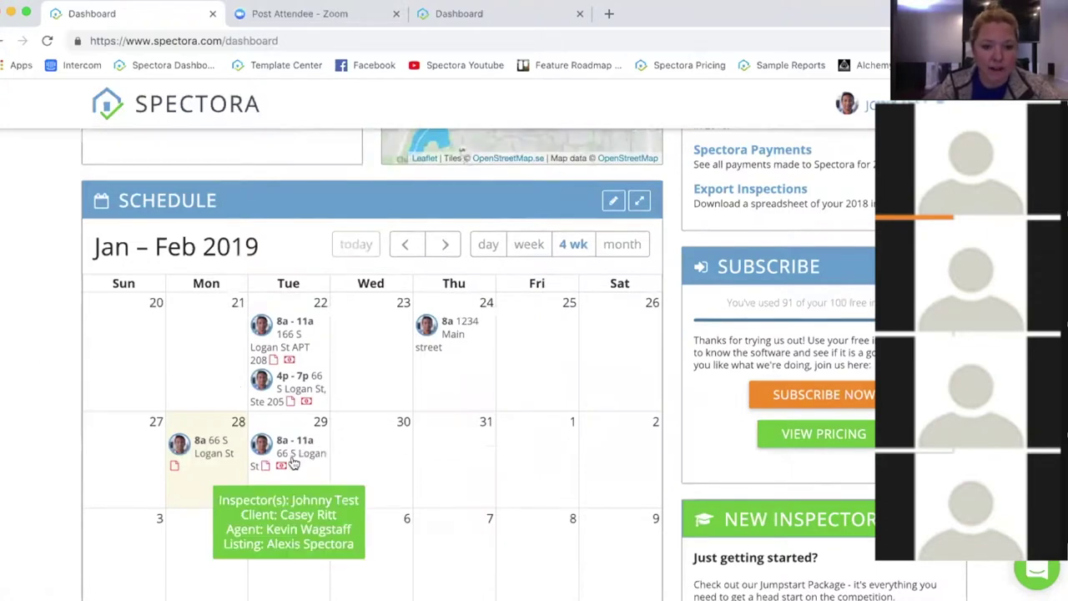
scroll(299, 457, "up", 5)
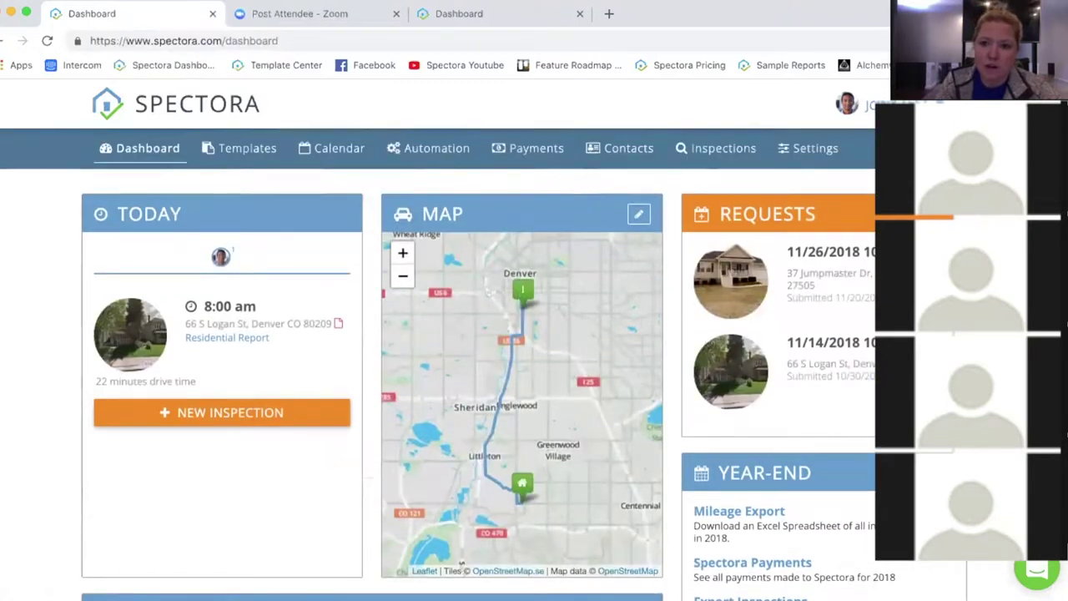
left_click(884, 104)
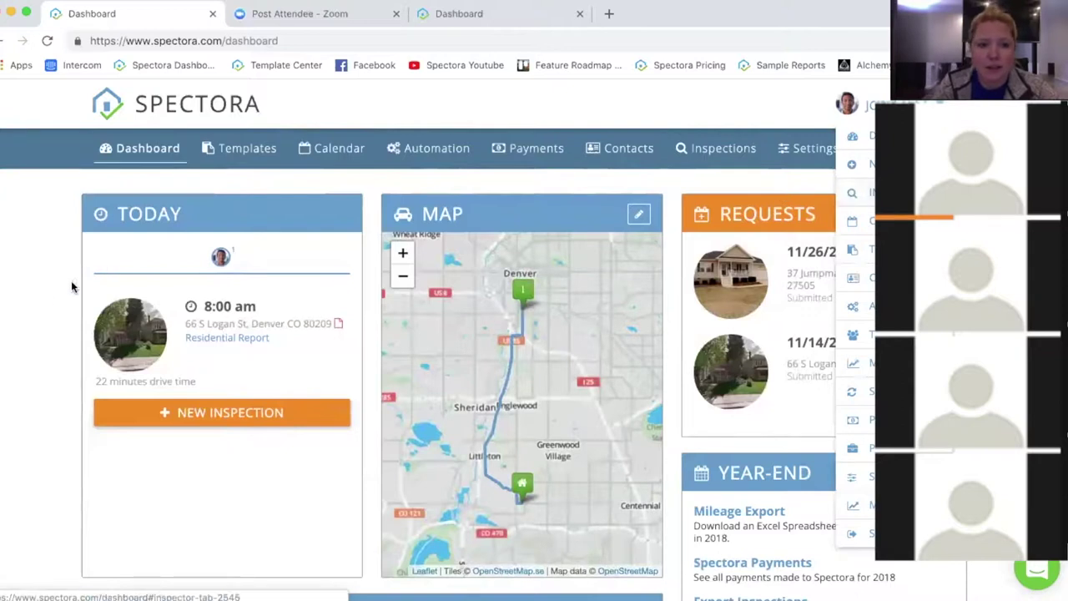
left_click(40, 291)
scroll(40, 291, "down", 1)
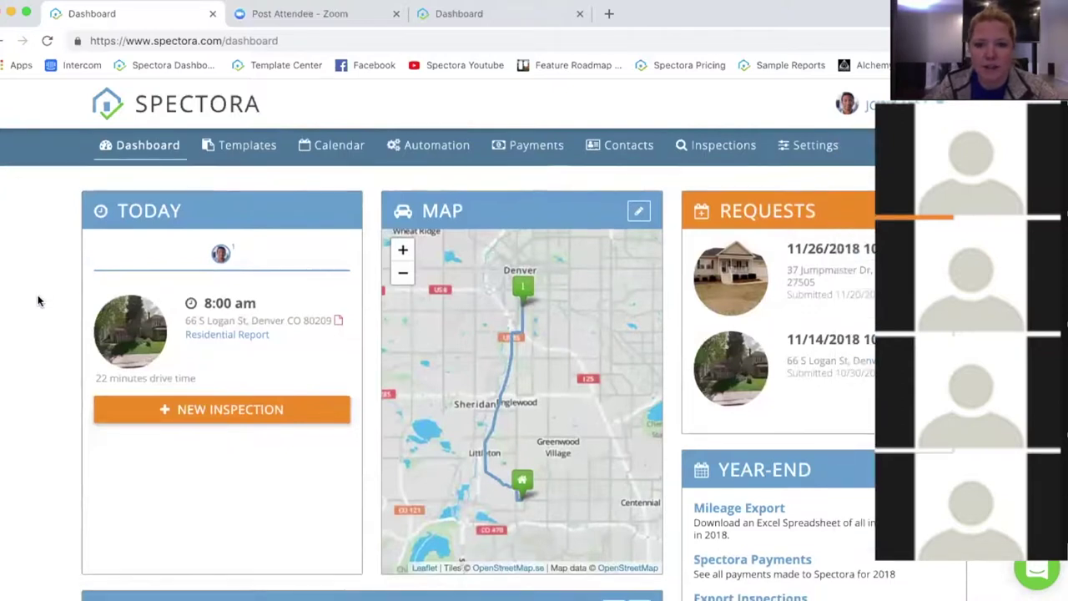
scroll(38, 302, "down", 8)
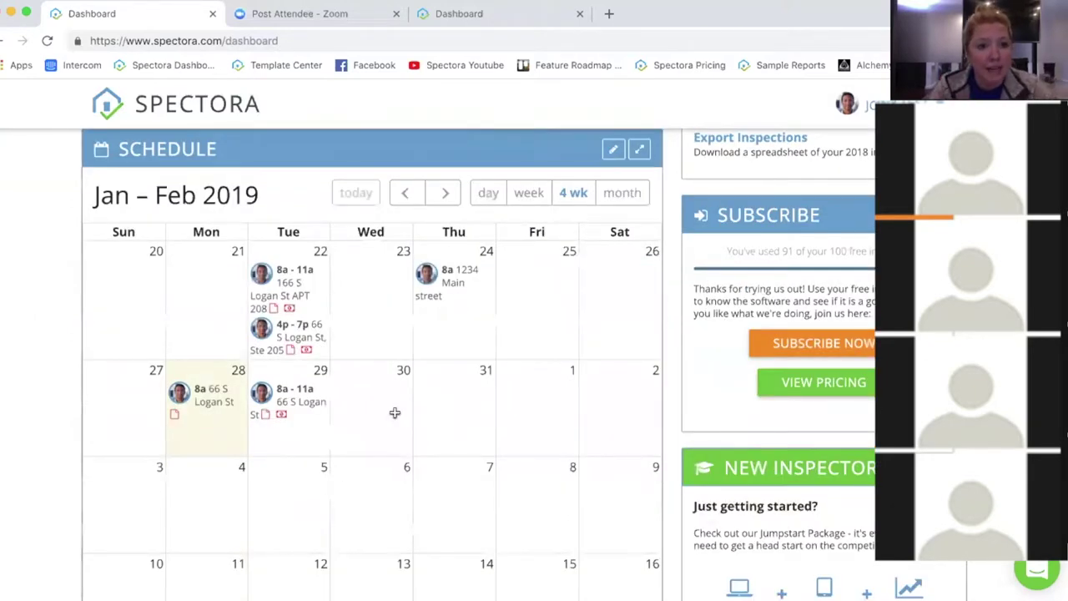
Step: Add a 'Time Off' event from 6a to 6p on Thursday, January 31
left_click(458, 398)
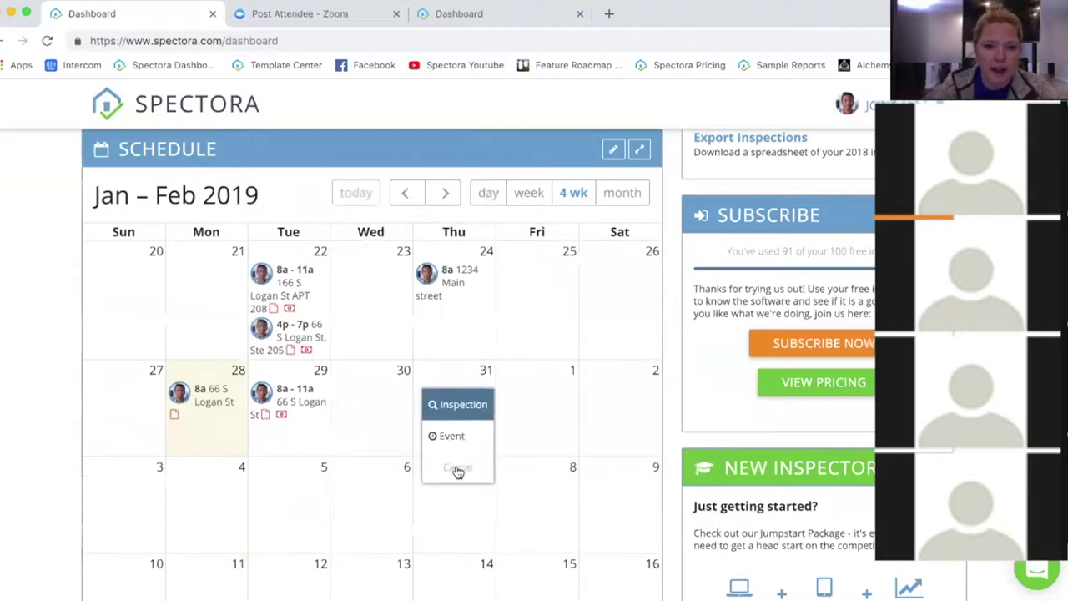
left_click(459, 437)
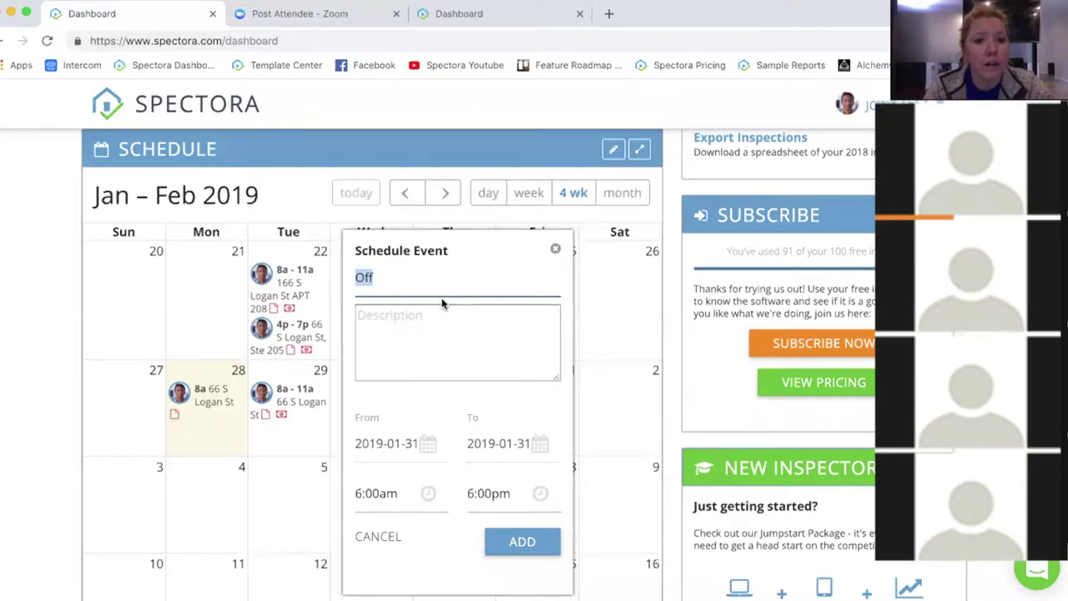
type("Time Off")
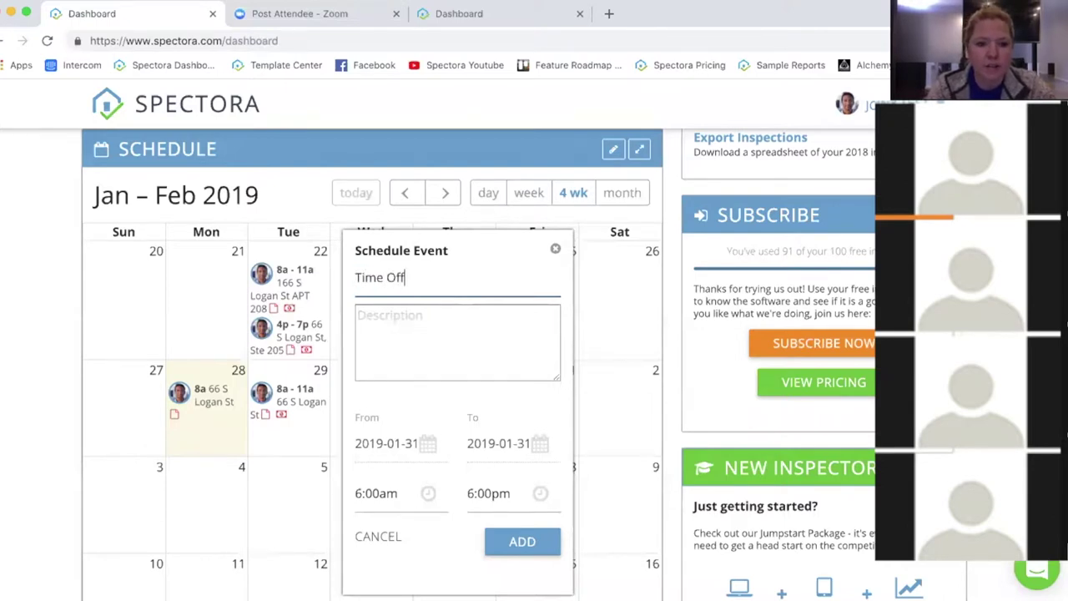
left_click(519, 540)
left_click(522, 541)
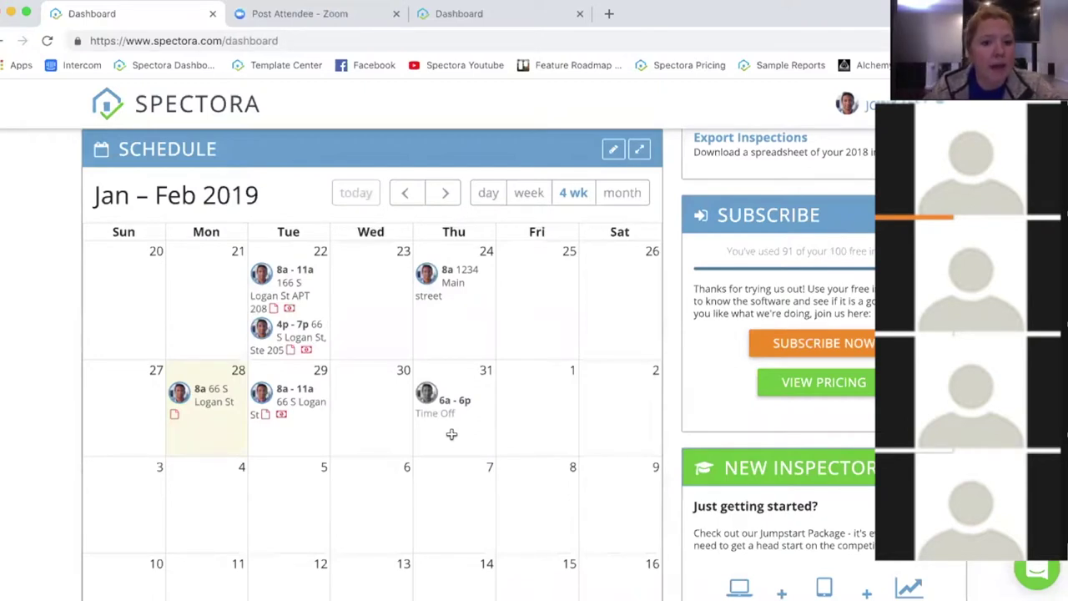
left_click_drag(440, 410, 439, 447)
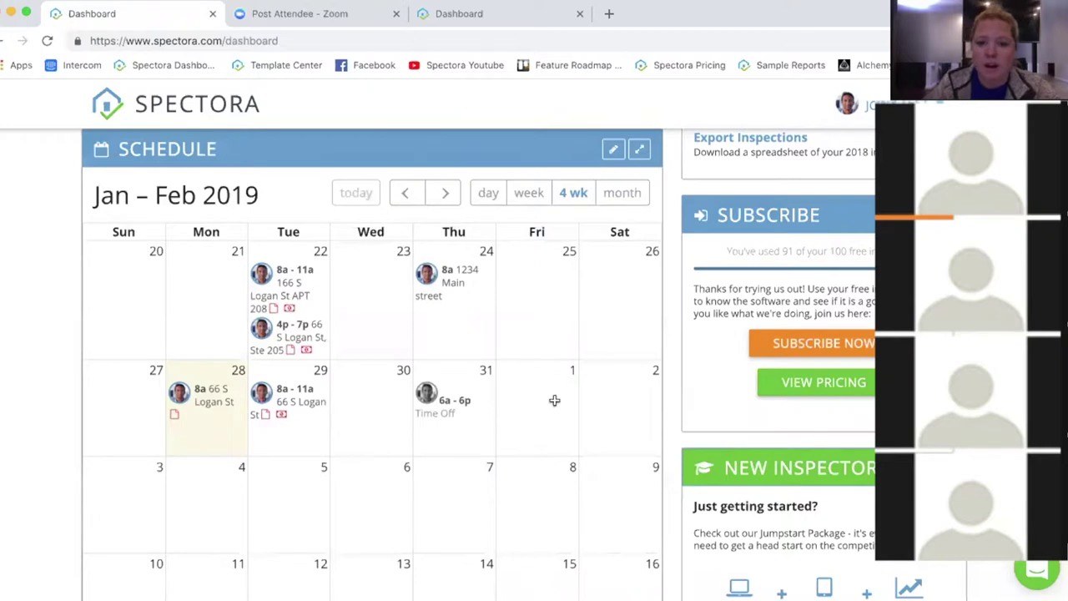
Step: Open the Tuesday, January 29, 8a–11a inspection from the schedule calendar
scroll(372, 367, "down", 5)
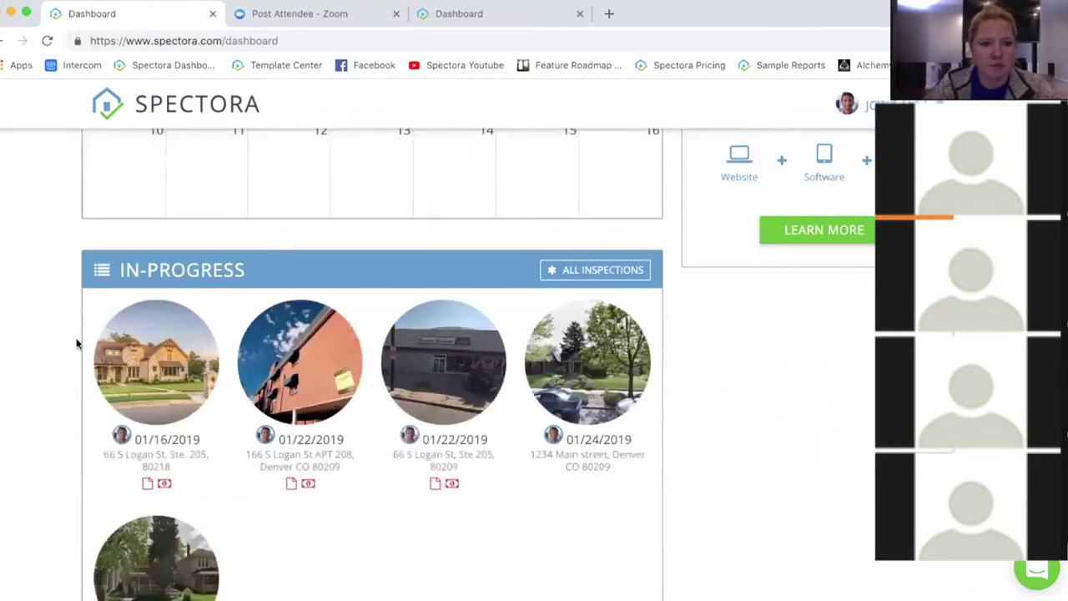
scroll(709, 444, "down", 1)
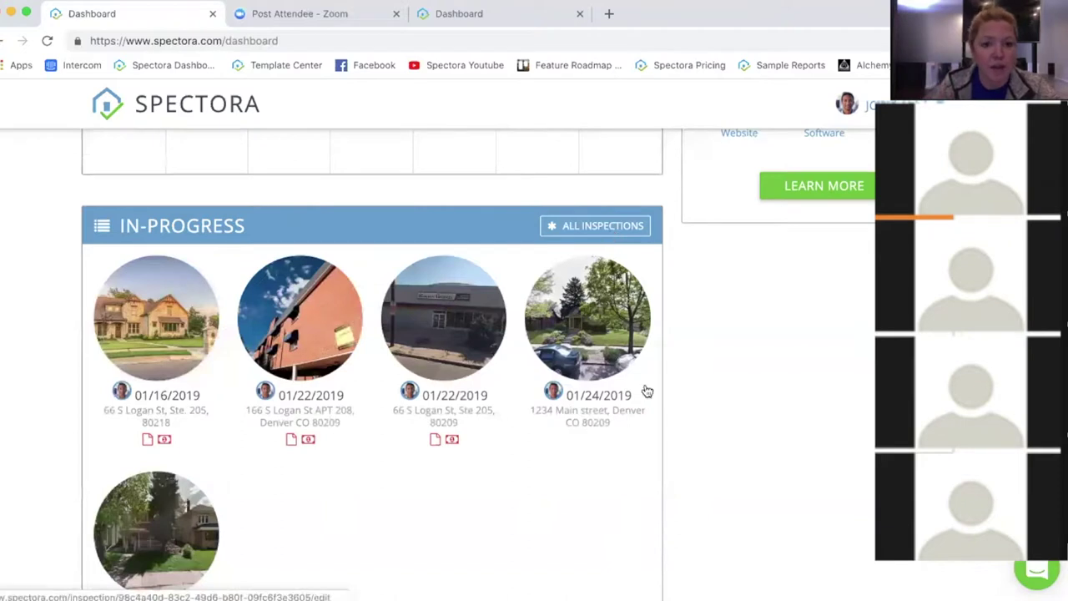
scroll(648, 385, "down", 3)
scroll(649, 394, "up", 12)
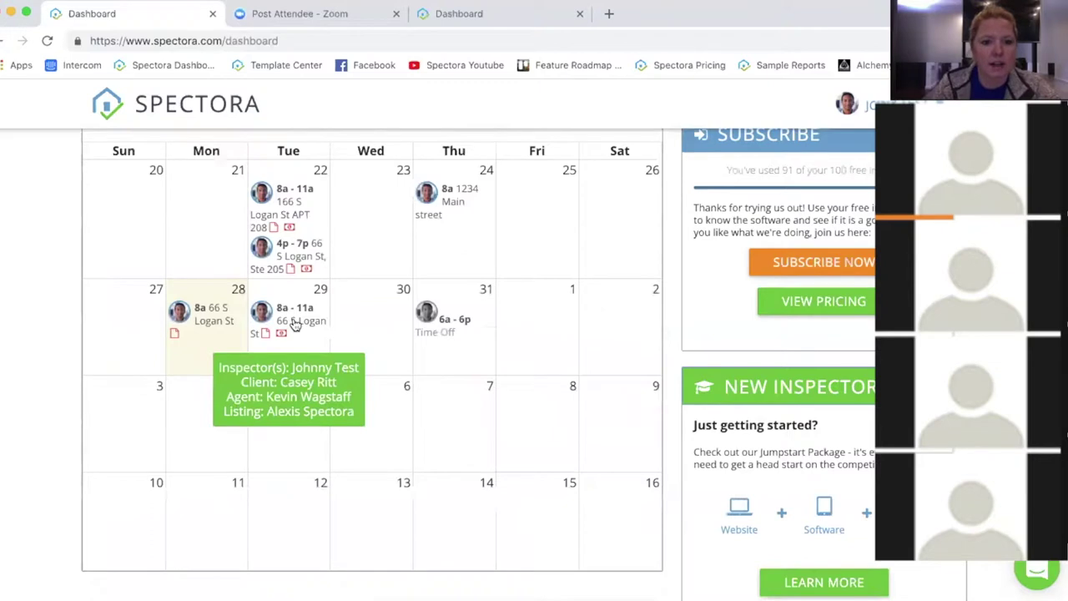
left_click(293, 322)
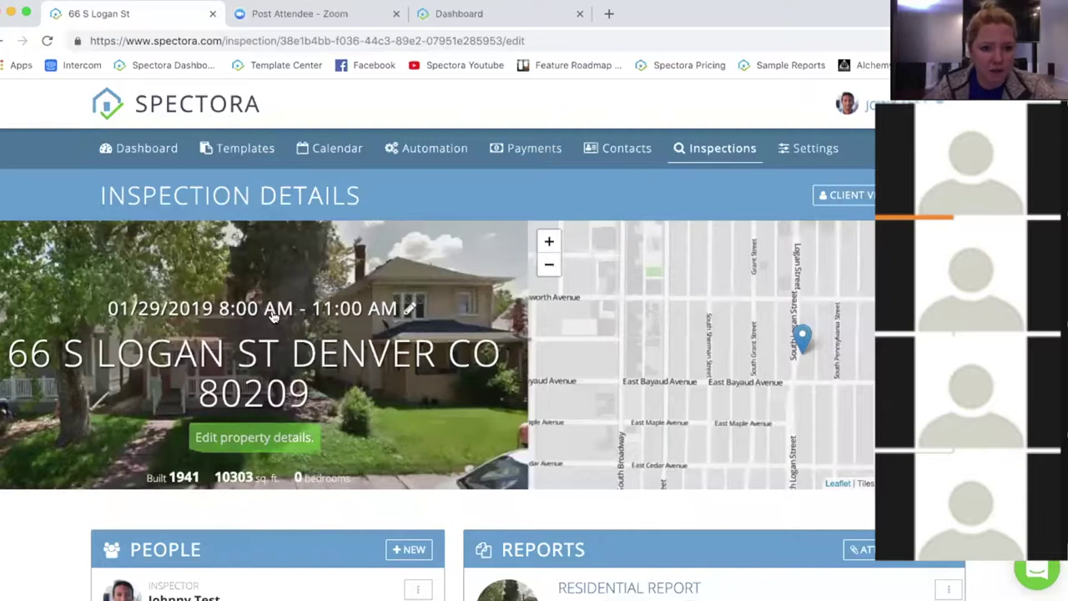
Step: Review and save the property details, then show the inspection's actions menu
left_click(250, 360)
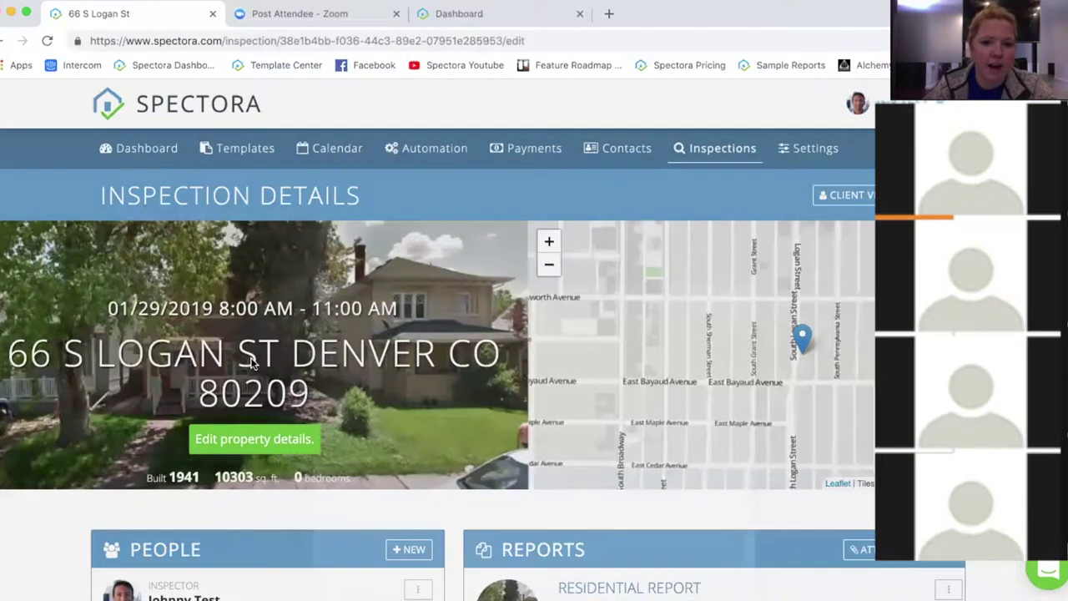
left_click(339, 281)
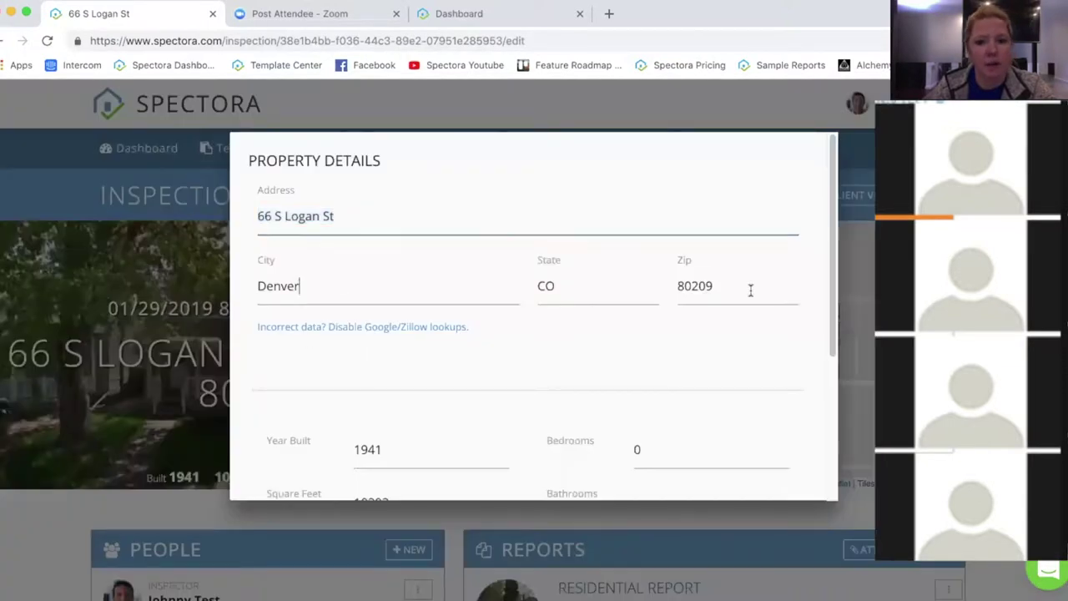
left_click(749, 289)
scroll(565, 313, "down", 4)
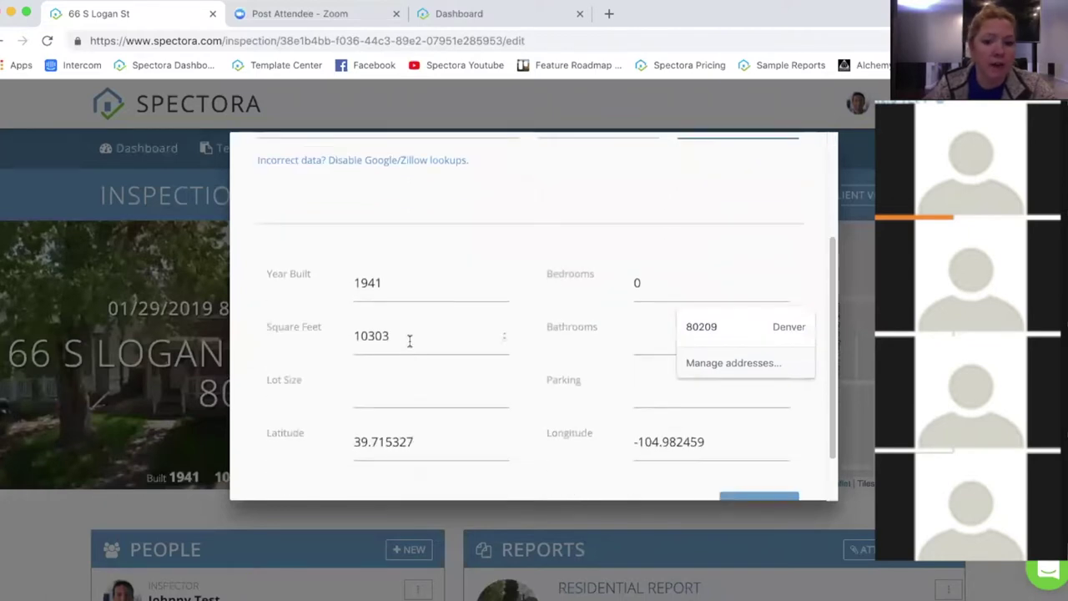
left_click(411, 331)
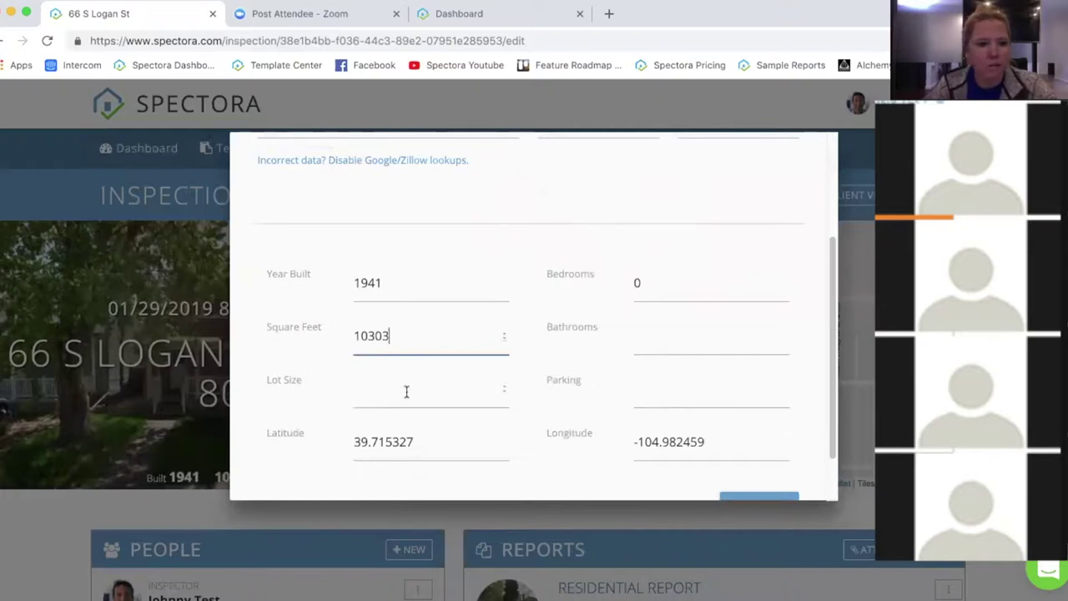
scroll(552, 384, "down", 2)
left_click(751, 441)
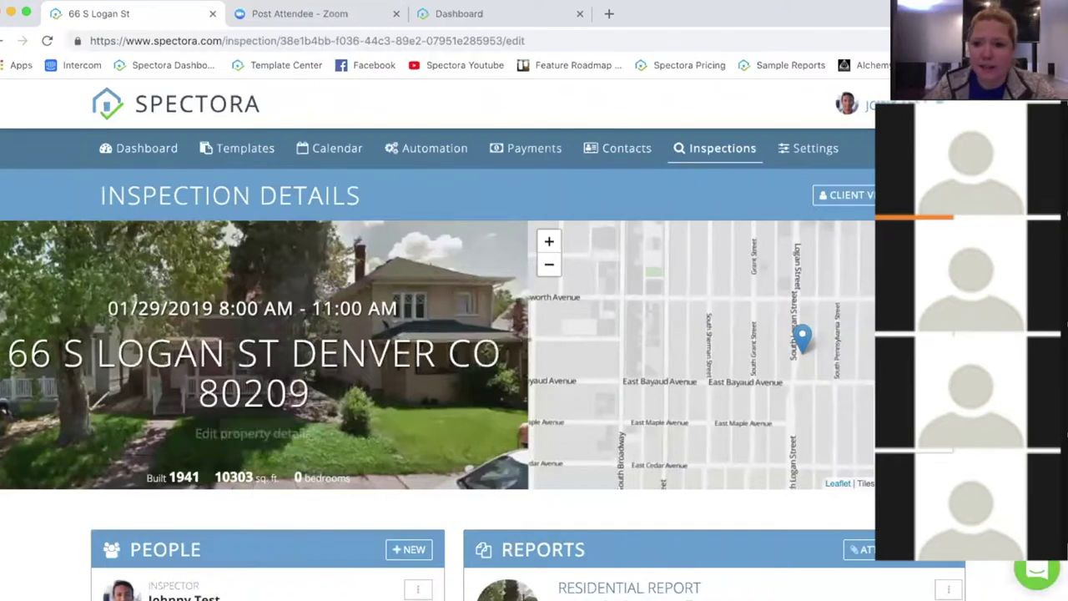
left_click(860, 195)
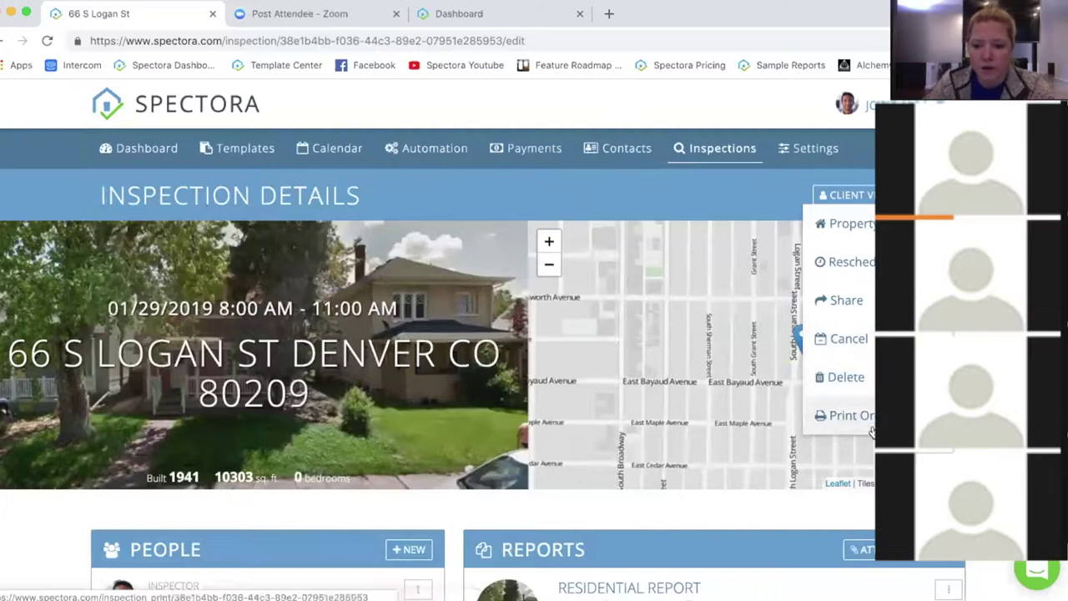
Step: Close the actions menu and scroll down to the People, Reports and Attachments panels
left_click(765, 516)
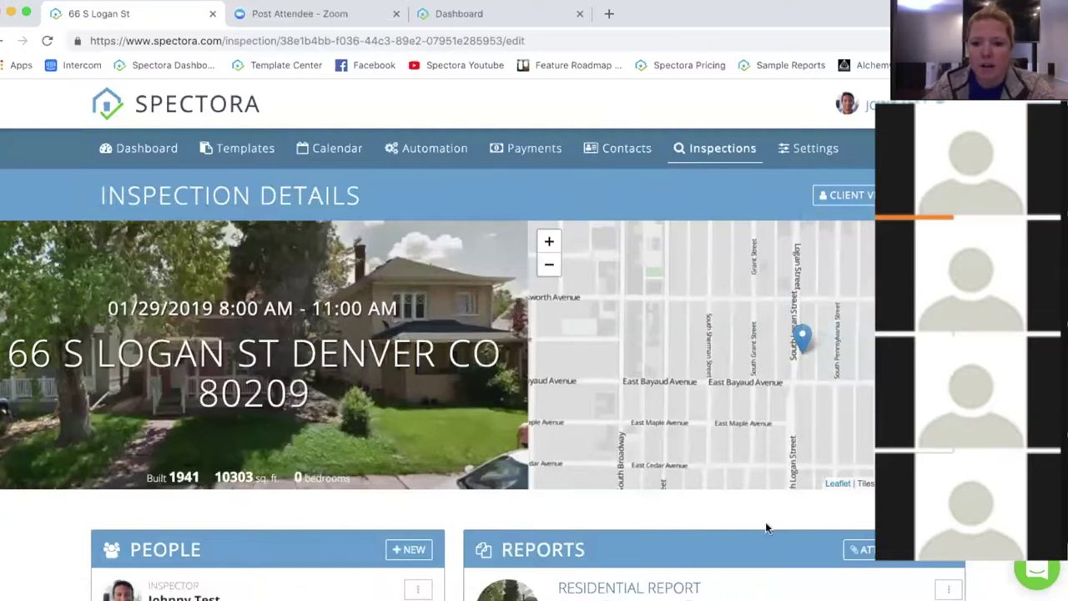
scroll(746, 487, "down", 1)
scroll(747, 466, "down", 2)
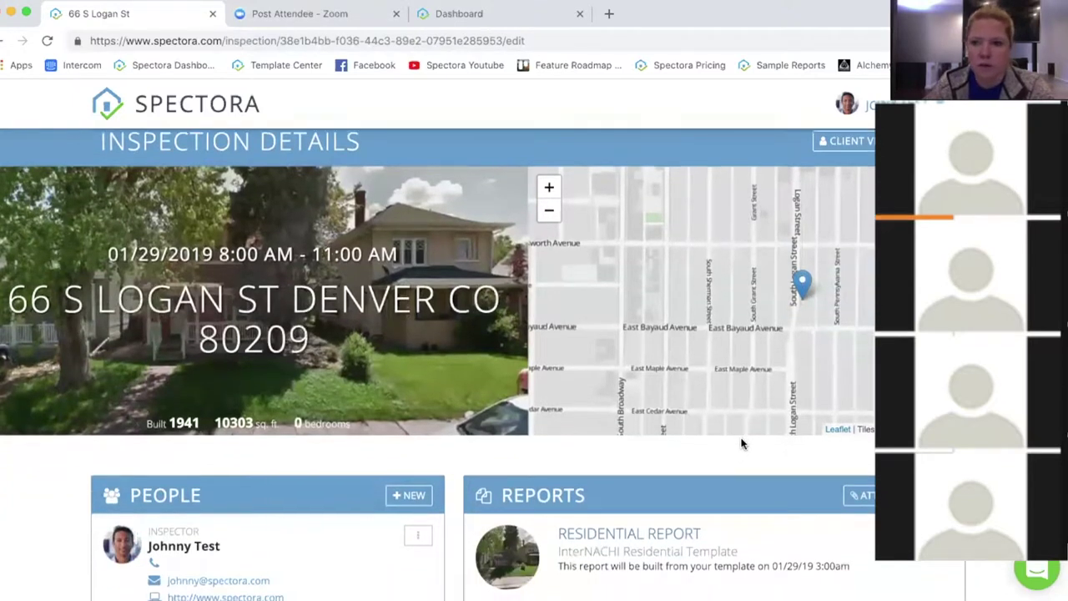
scroll(668, 396, "down", 2)
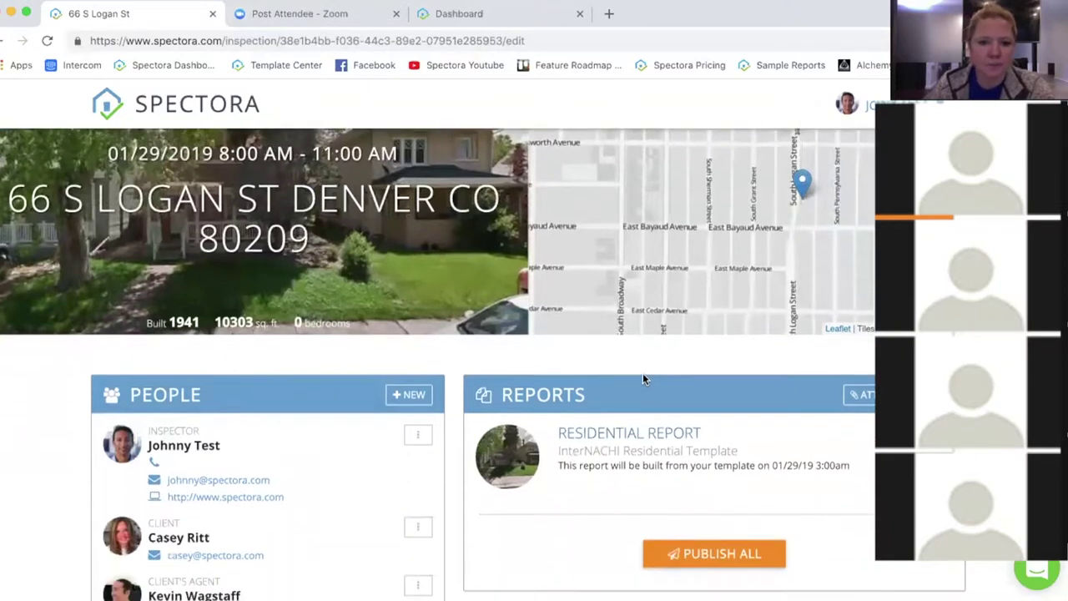
scroll(501, 351, "down", 2)
scroll(442, 330, "down", 3)
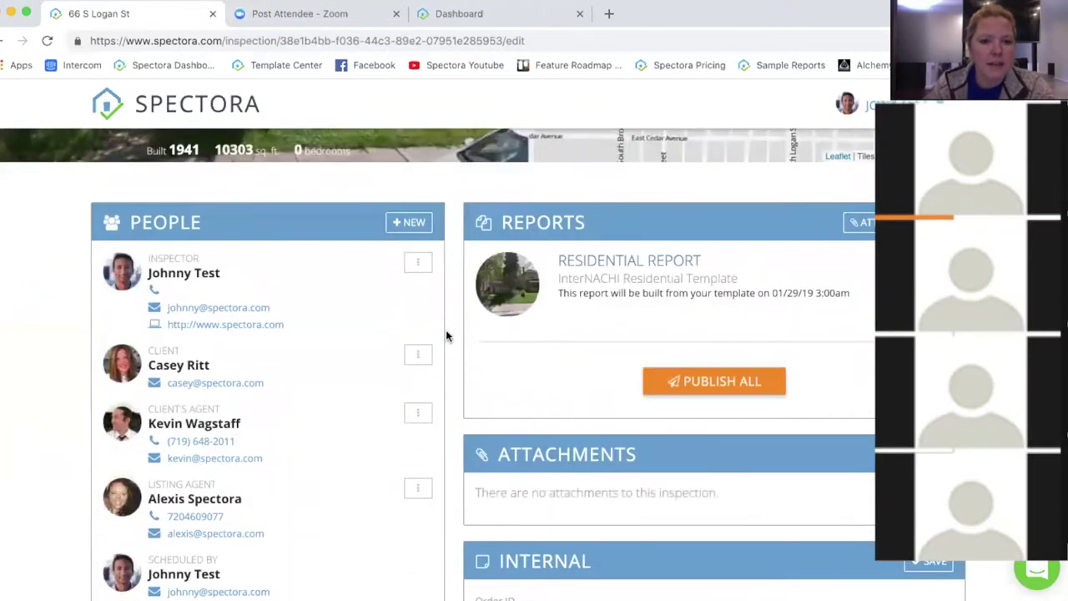
scroll(451, 325, "down", 1)
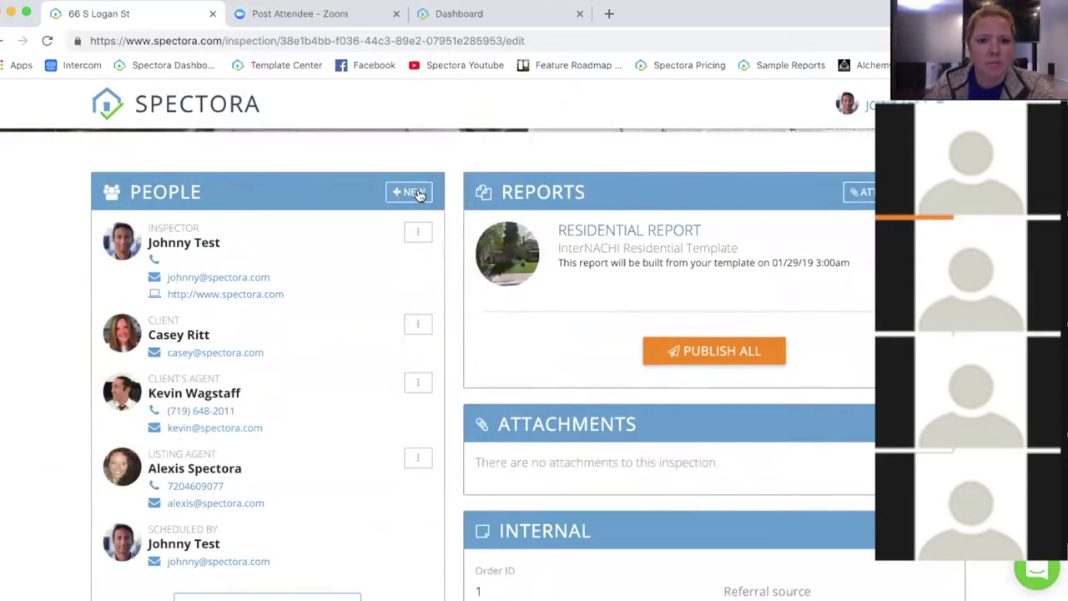
left_click(415, 192)
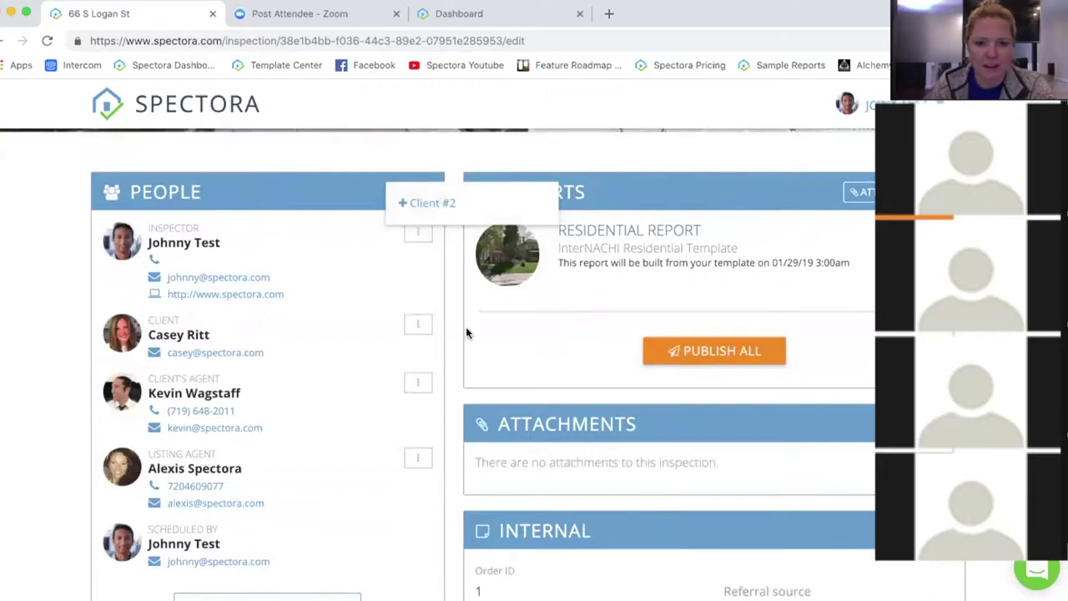
left_click(451, 293)
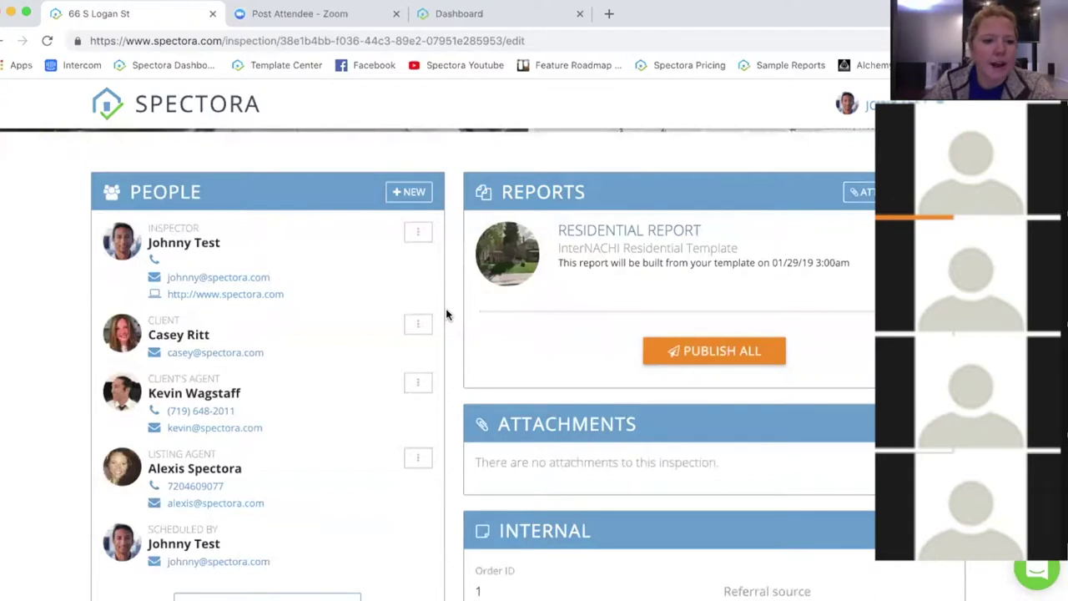
left_click(418, 385)
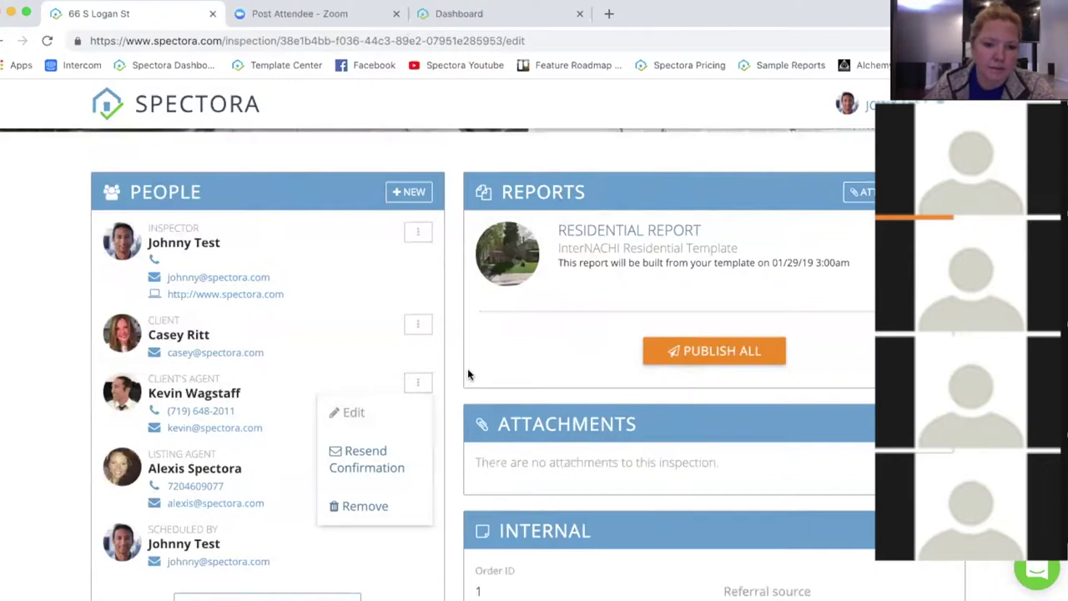
left_click(420, 327)
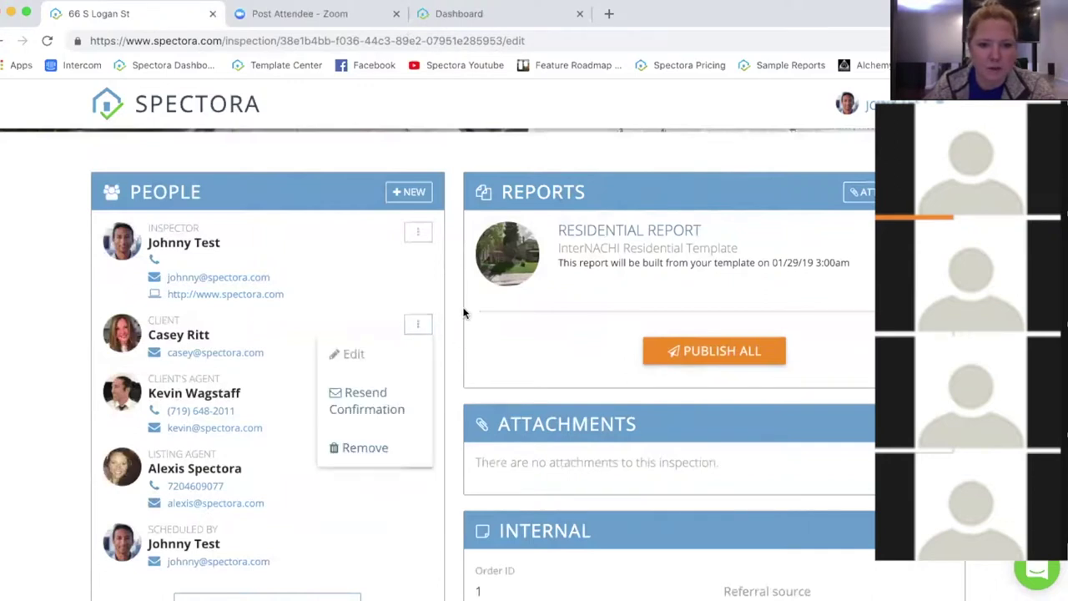
left_click(501, 527)
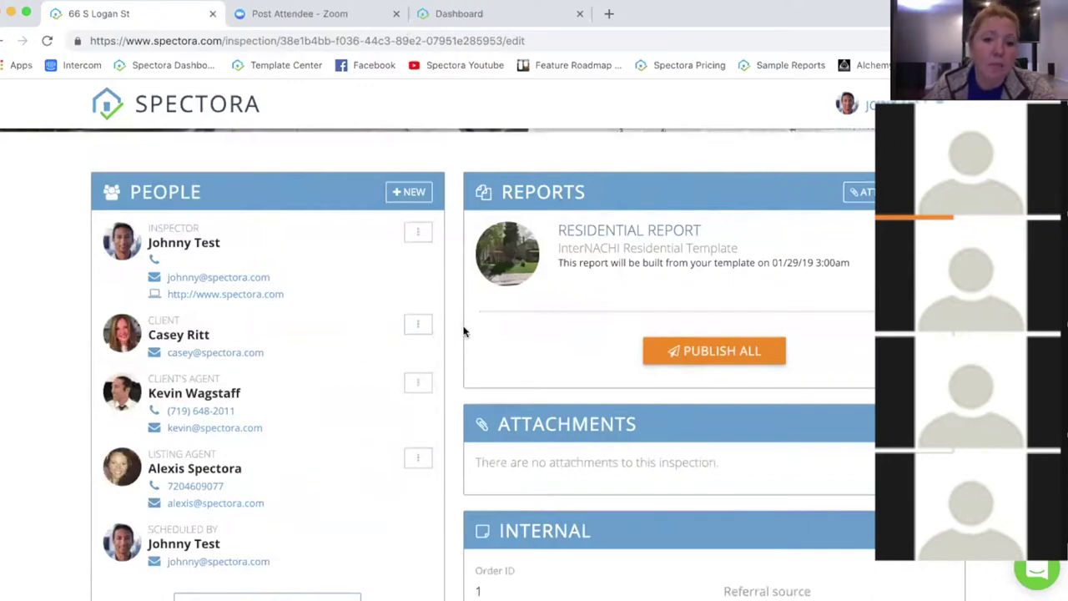
left_click(420, 325)
left_click(362, 355)
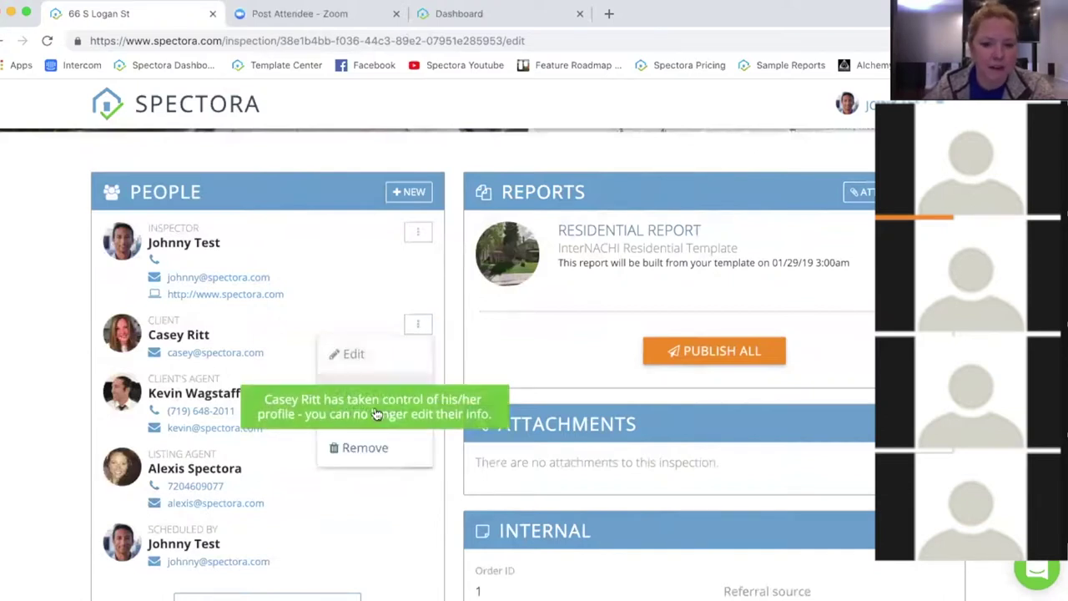
left_click(466, 357)
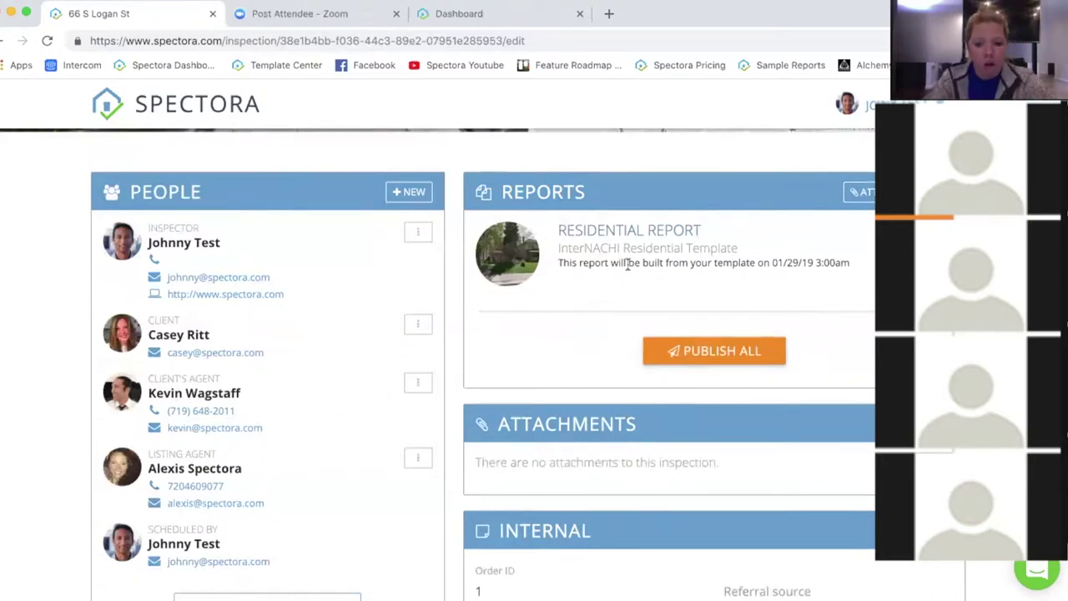
mouse_move(628, 264)
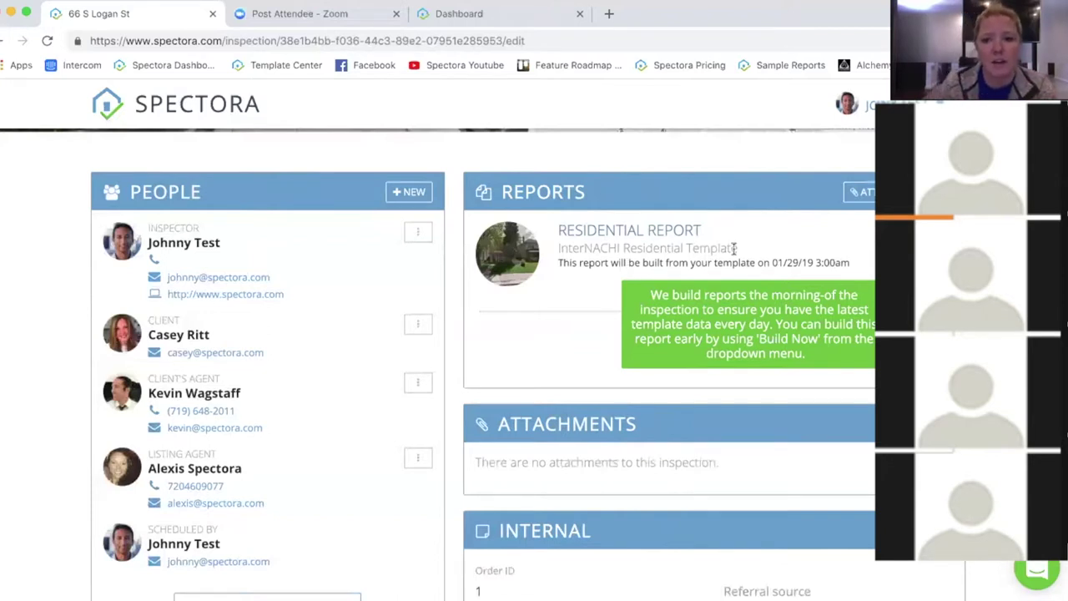
Step: Read the tooltip on the Residential Report build note
mouse_move(824, 239)
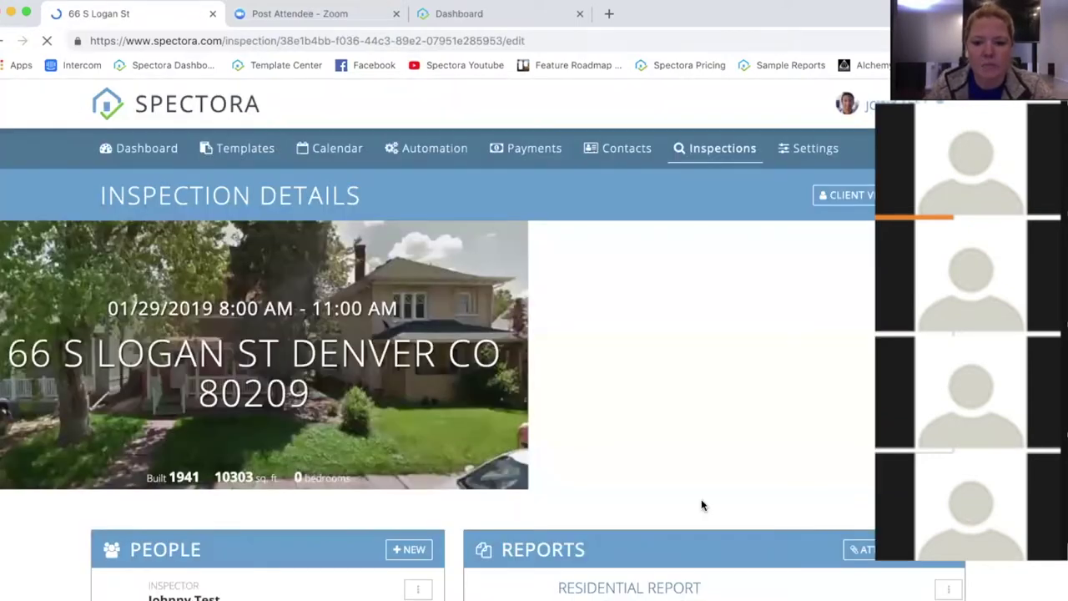
Step: Scroll past Attachments and Internal down to the Fees & Payments section
scroll(651, 517, "down", 2)
scroll(534, 528, "down", 1)
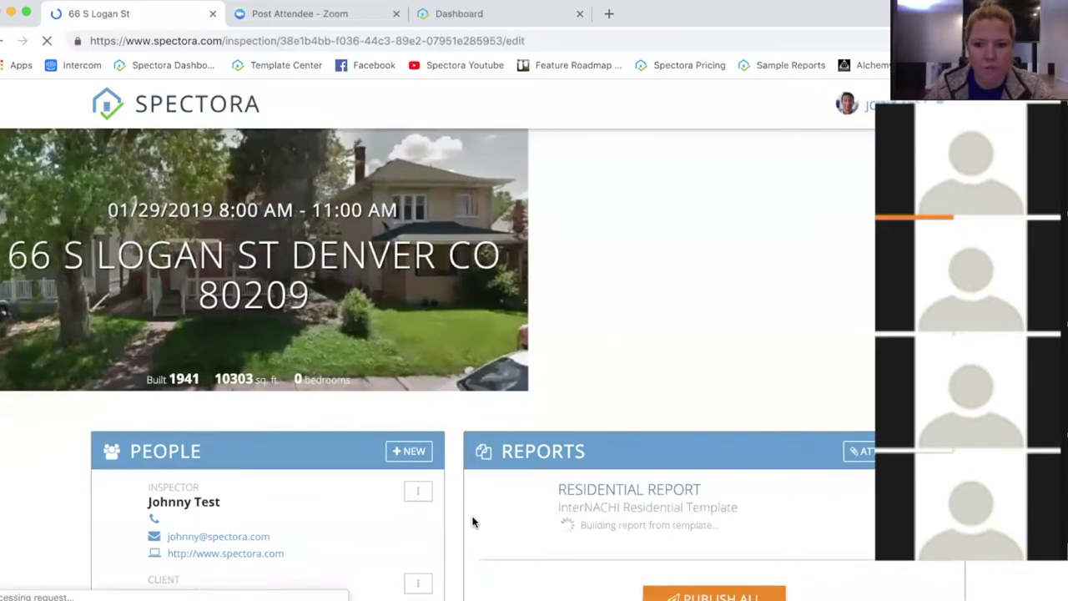
scroll(496, 463, "down", 3)
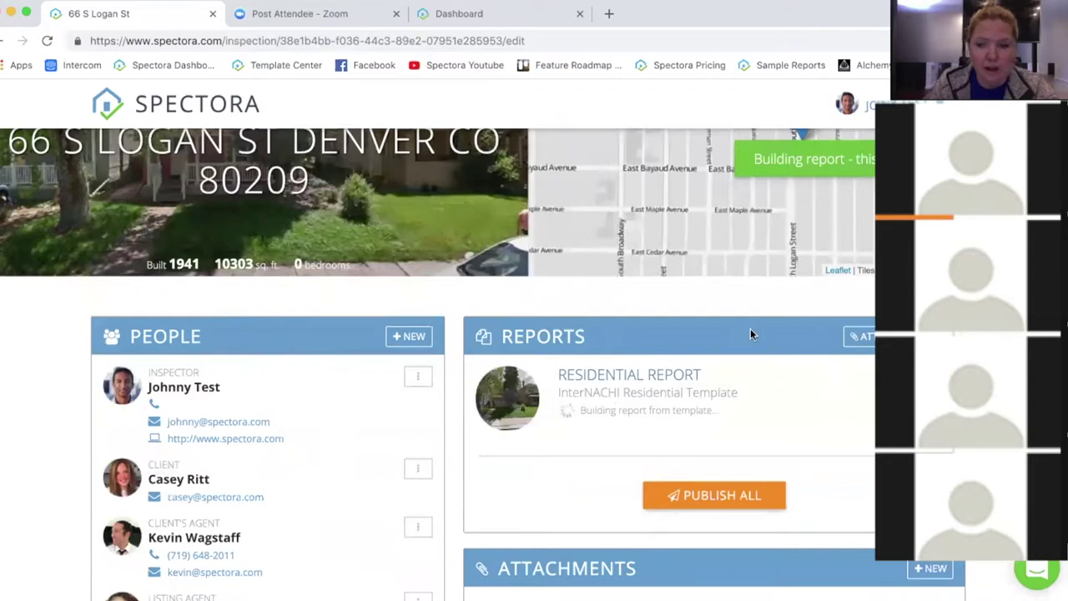
scroll(542, 417, "down", 5)
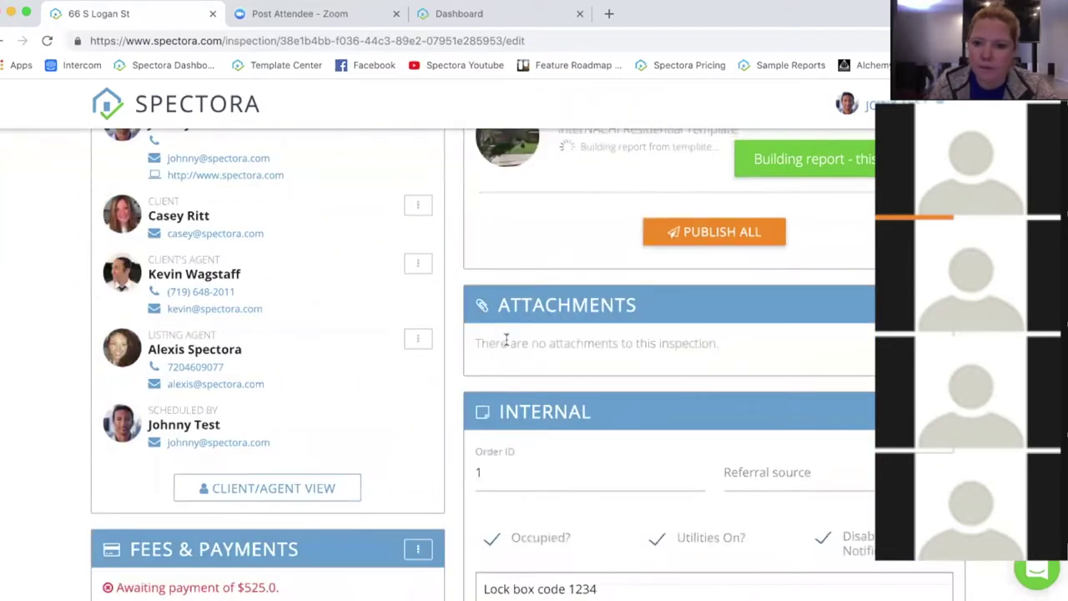
scroll(505, 338, "down", 1)
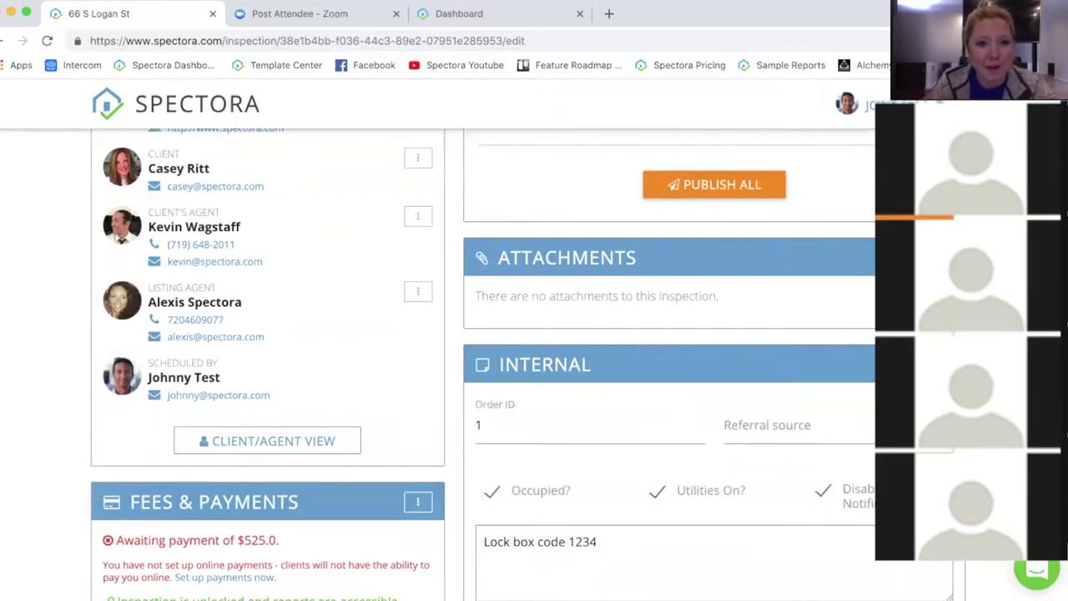
scroll(484, 359, "down", 1)
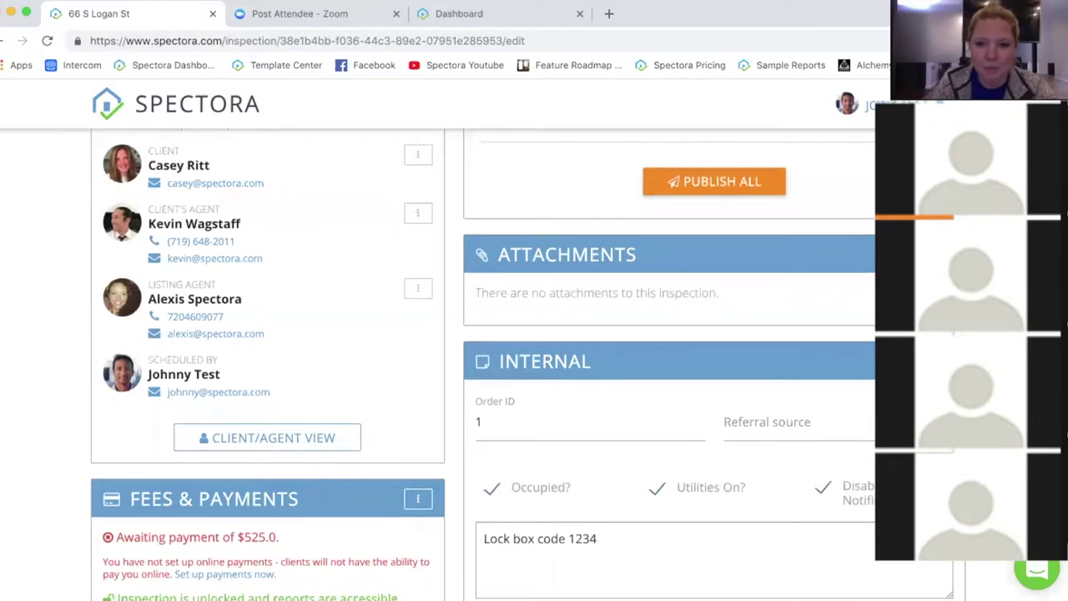
scroll(484, 359, "down", 3)
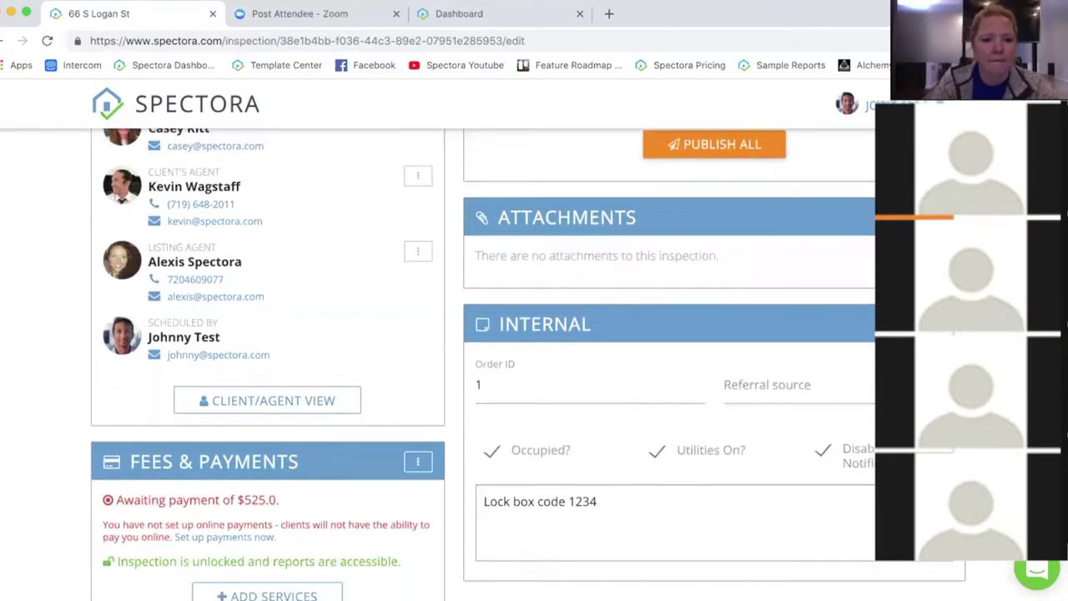
scroll(180, 304, "down", 5)
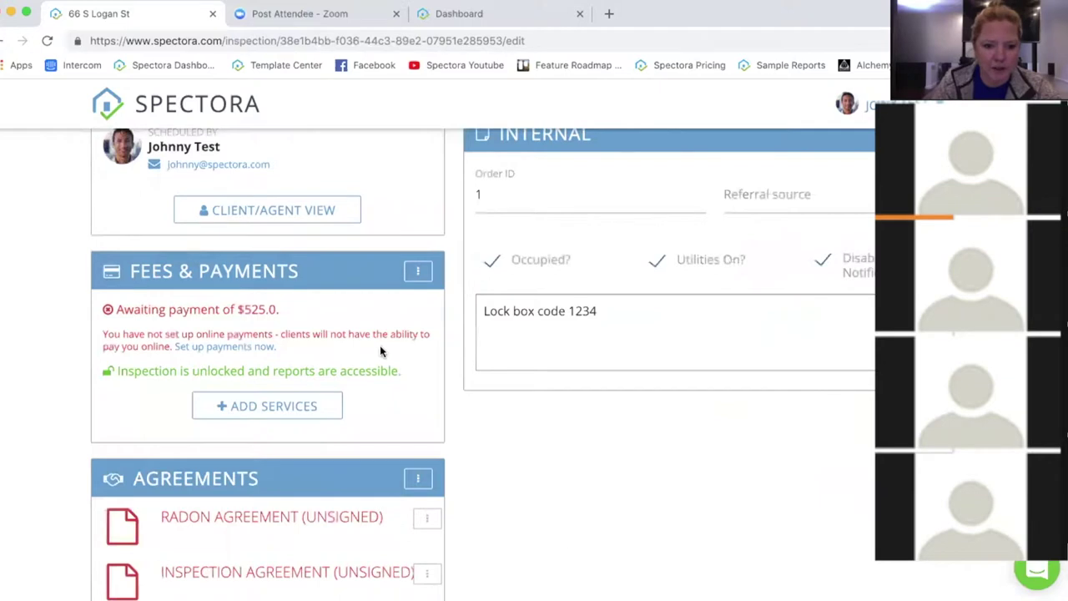
Step: Open Edit Fees & Payments and add a new Received Payment entry
left_click(419, 272)
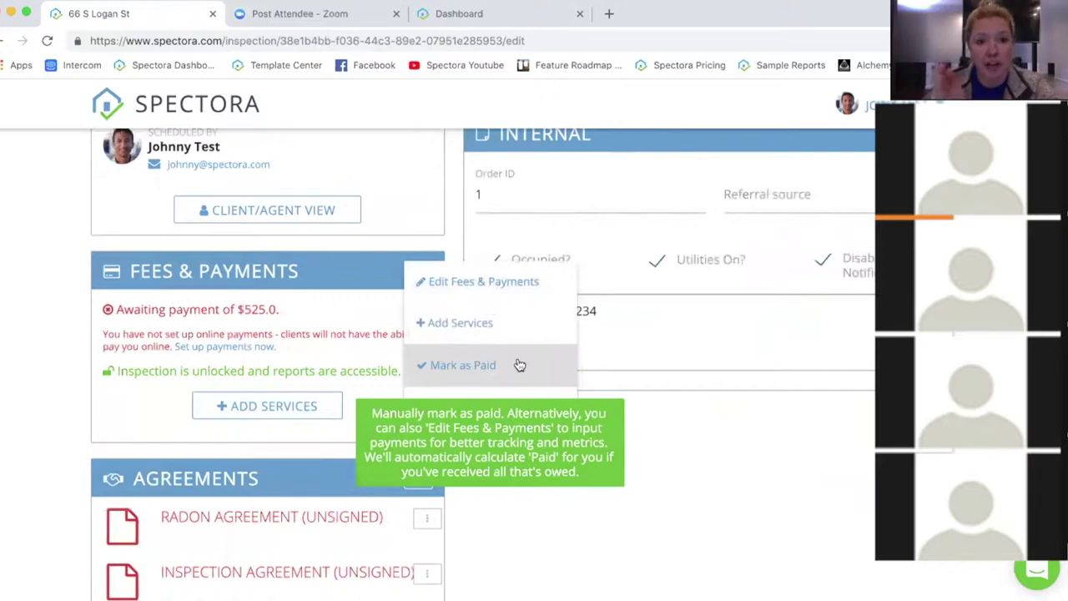
left_click(475, 285)
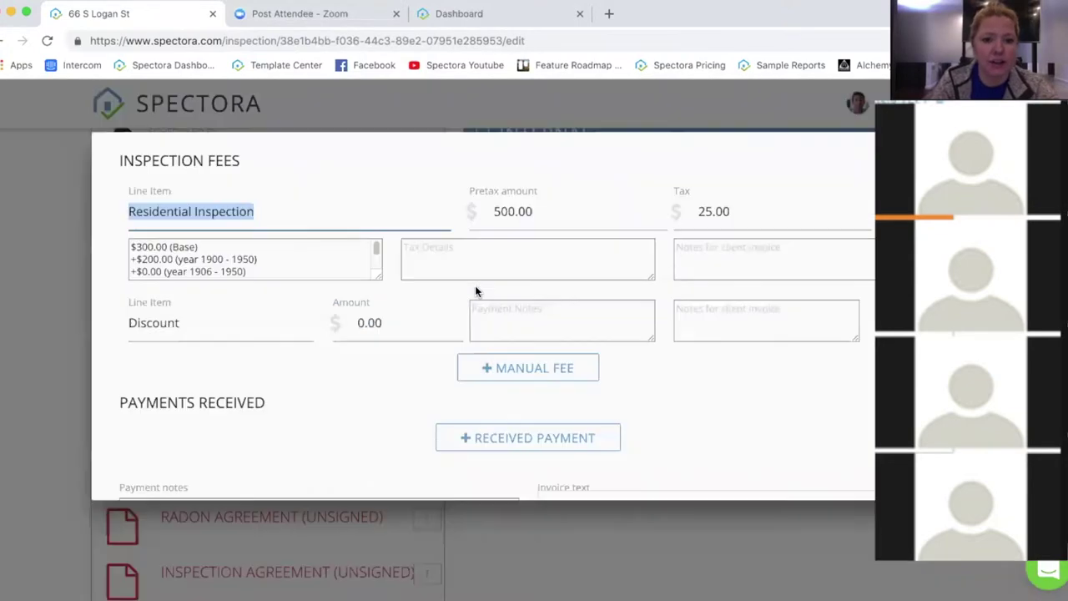
left_click(540, 442)
scroll(365, 393, "down", 2)
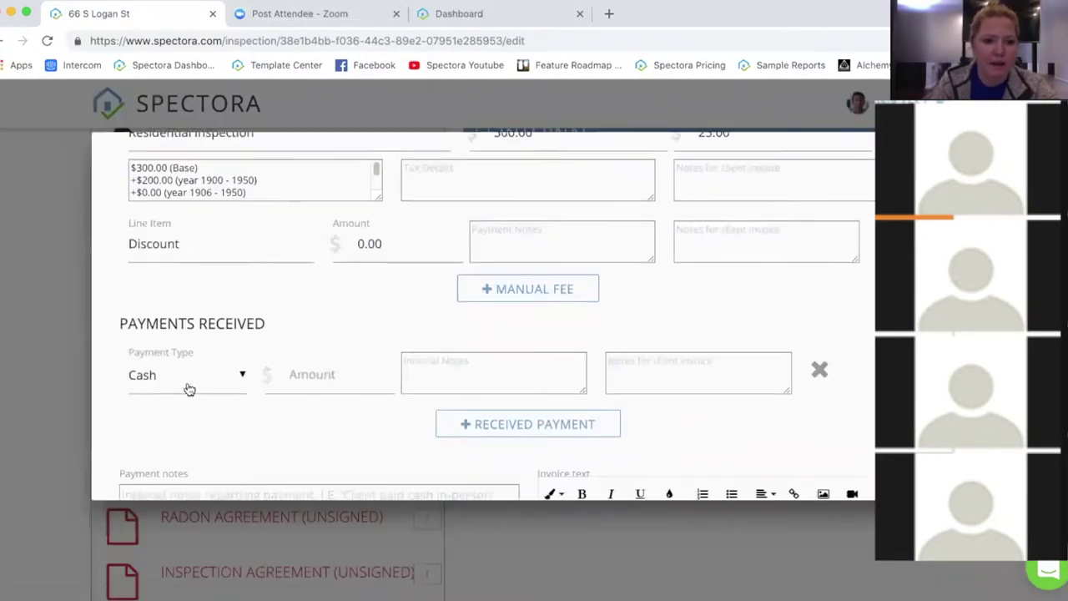
Step: Keep Cash as the received payment's type and save the entry
left_click(197, 388)
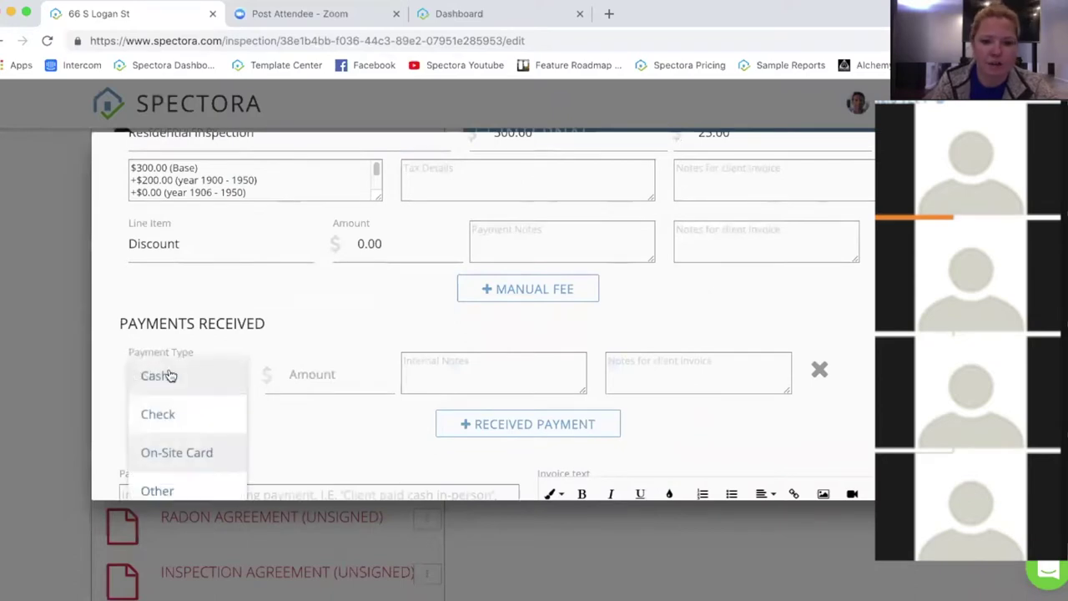
left_click(311, 444)
scroll(162, 395, "up", 1)
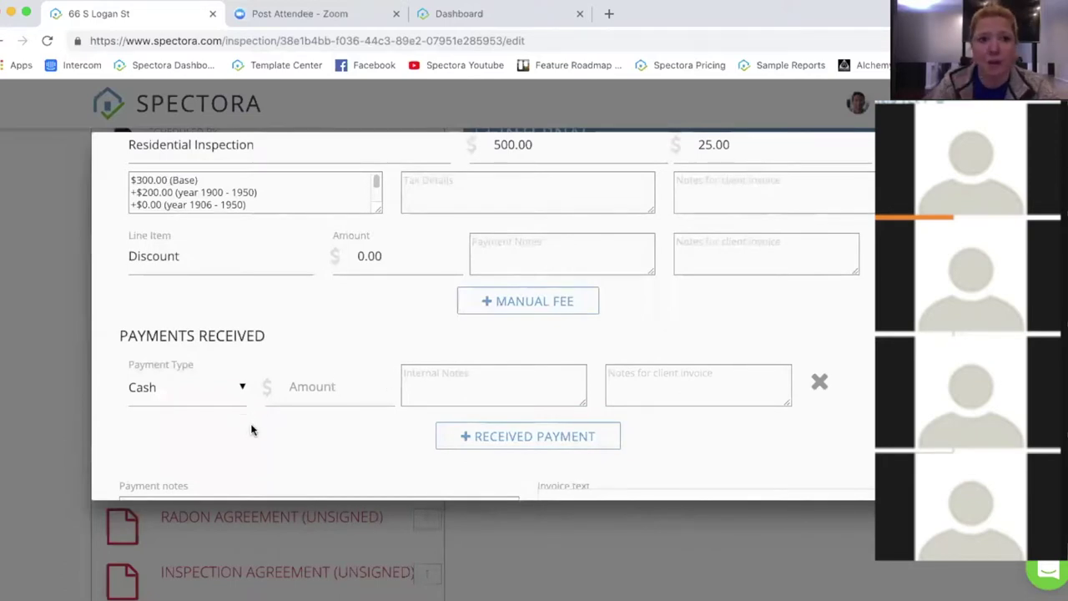
left_click(188, 394)
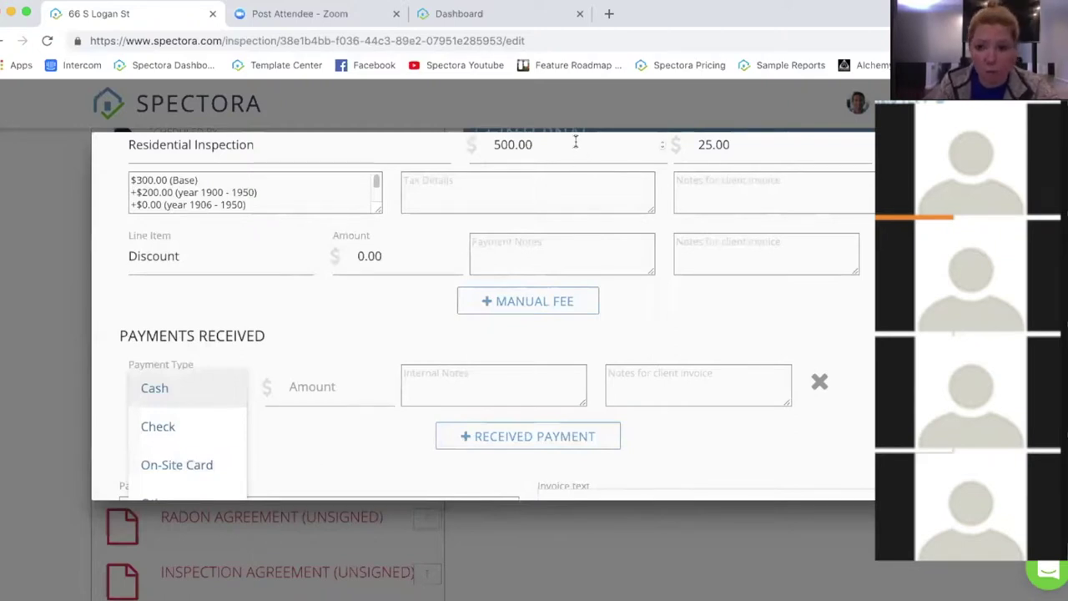
scroll(691, 309, "down", 1)
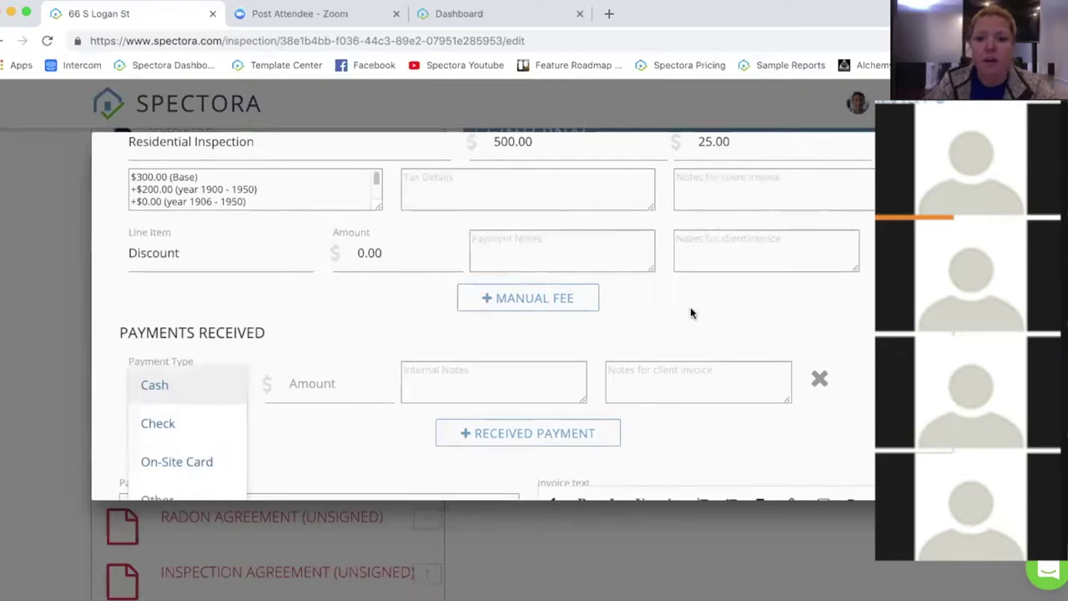
scroll(584, 308, "down", 5)
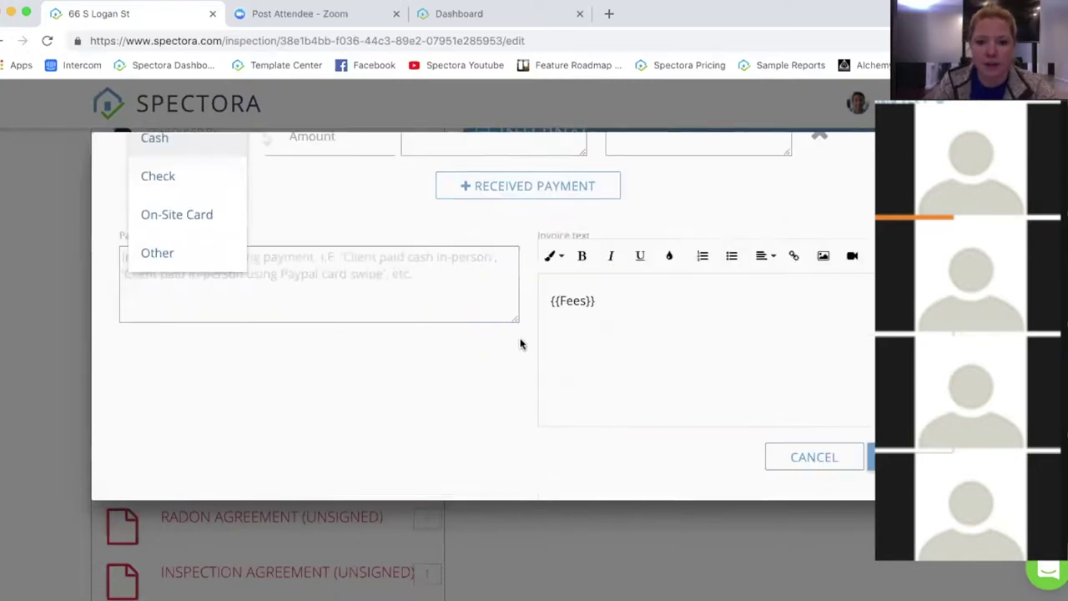
left_click(521, 344)
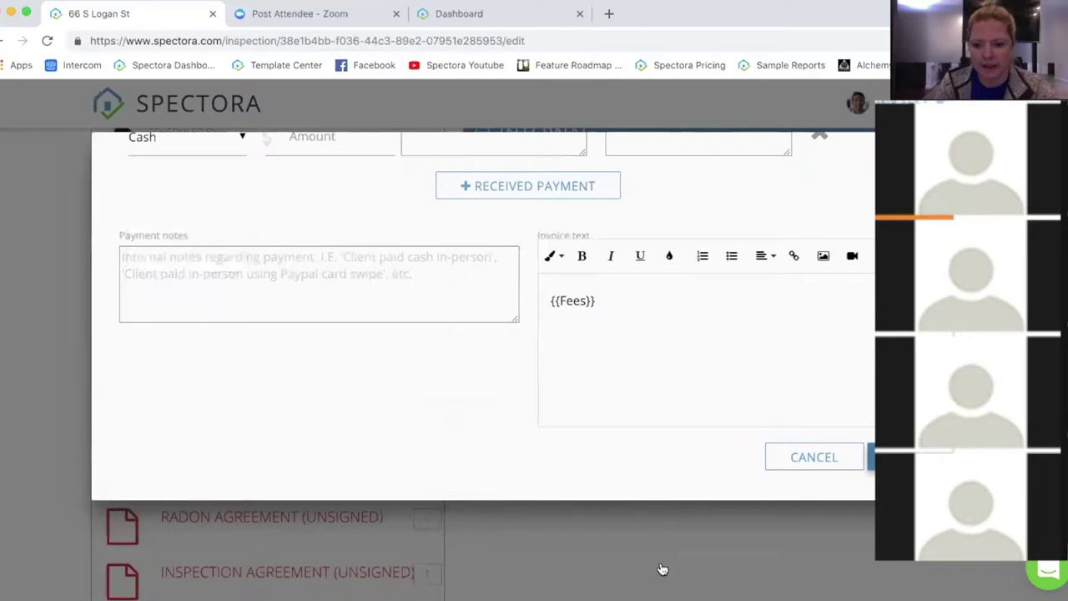
left_click(449, 505)
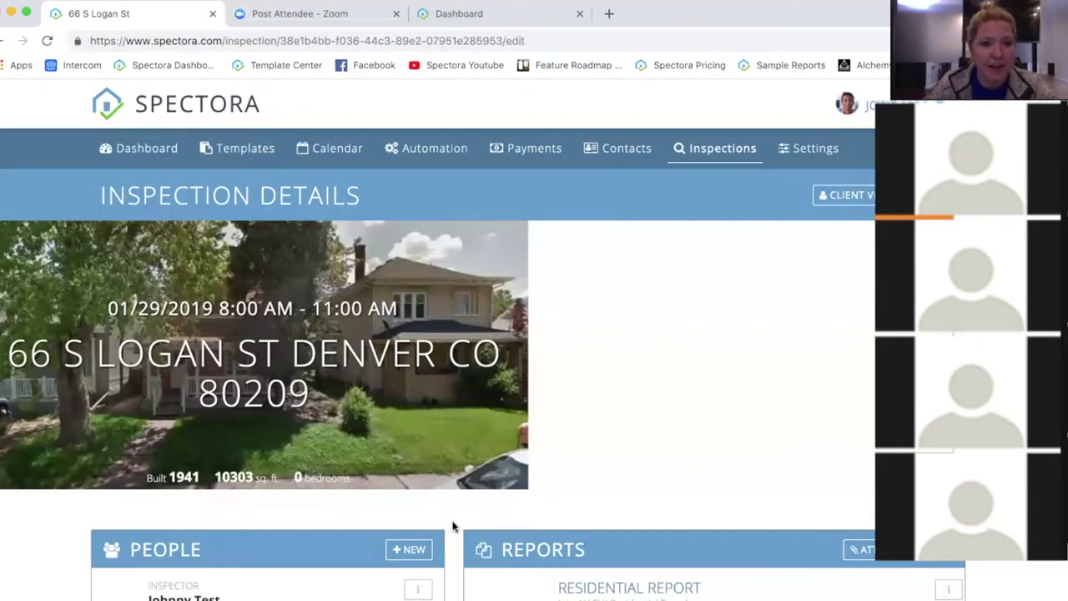
Step: Scroll to the Reports and Fees & Payments panels showing $0.00 of $525.00 received
scroll(453, 517, "down", 1)
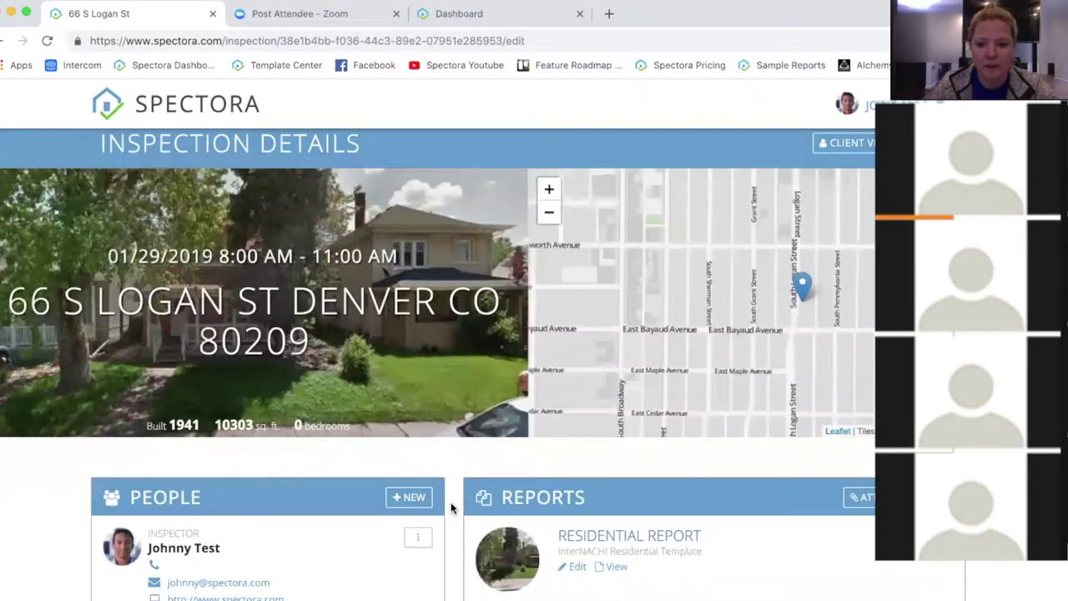
scroll(458, 488, "down", 5)
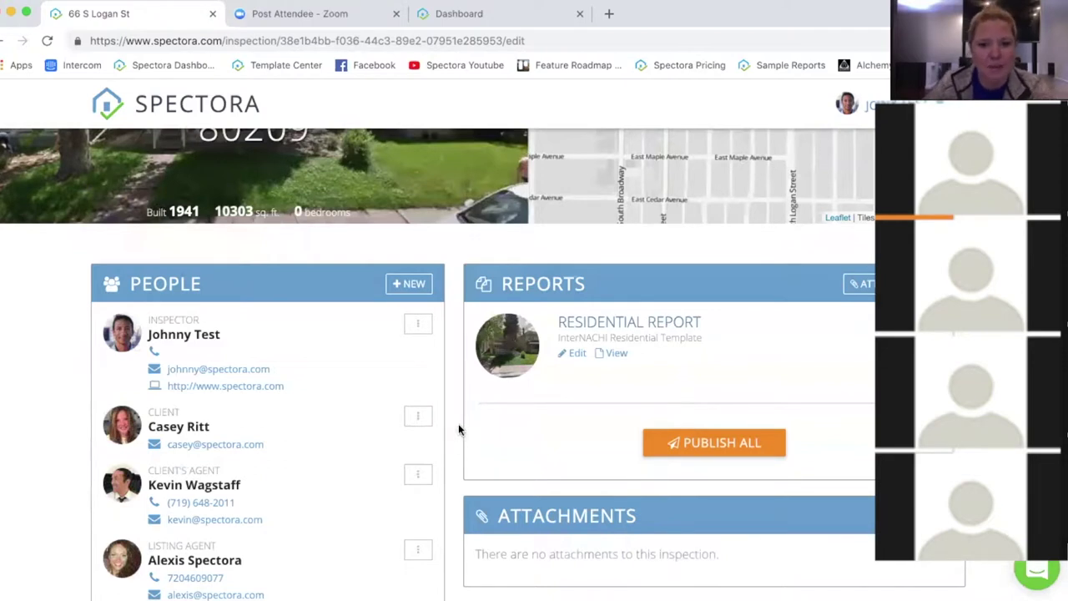
scroll(458, 427, "down", 3)
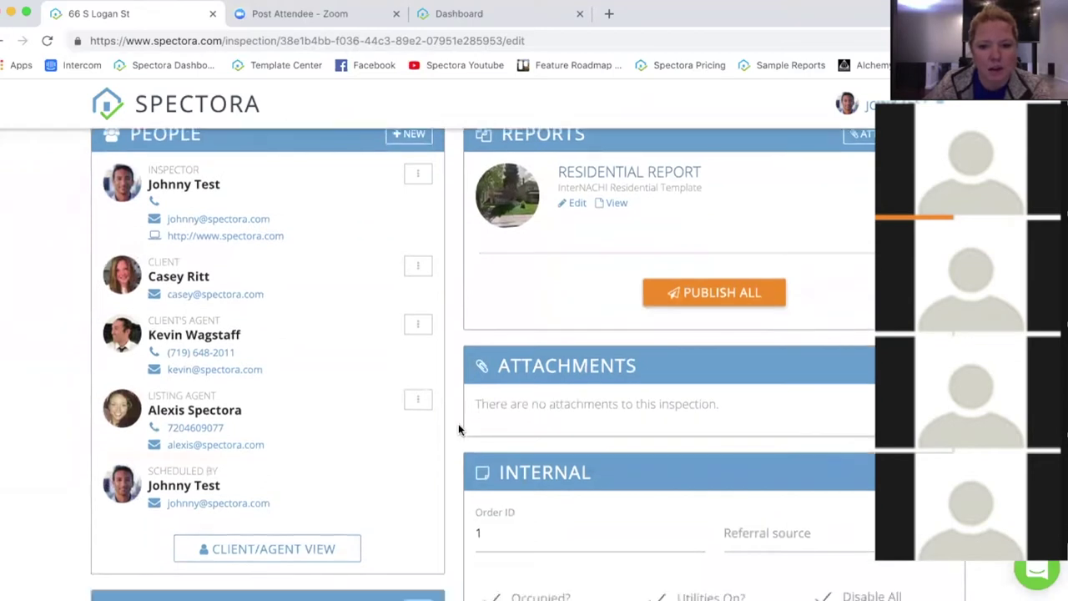
scroll(459, 429, "down", 3)
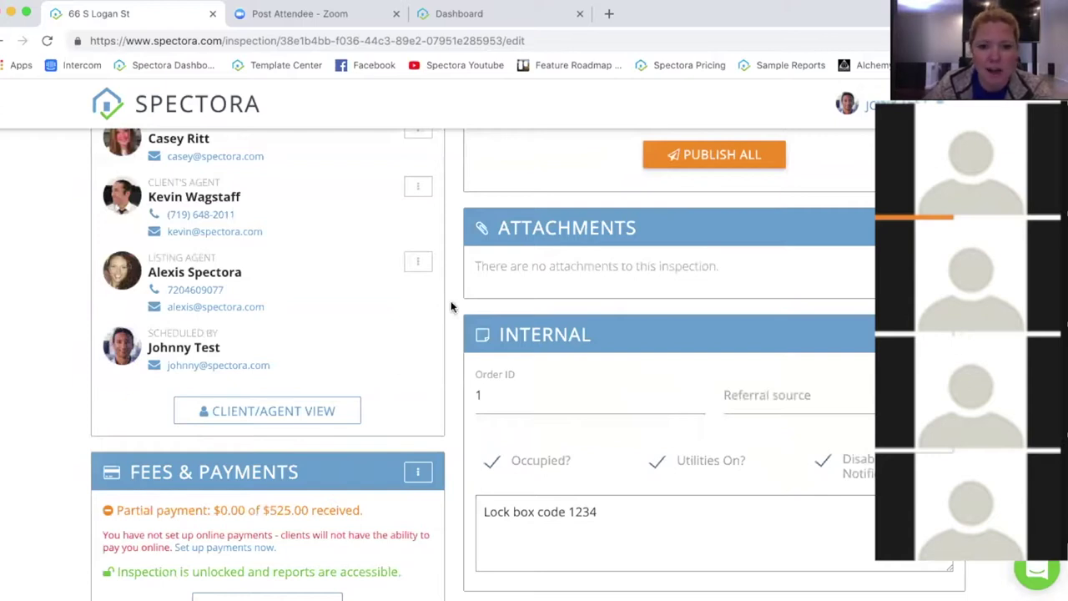
scroll(450, 307, "down", 2)
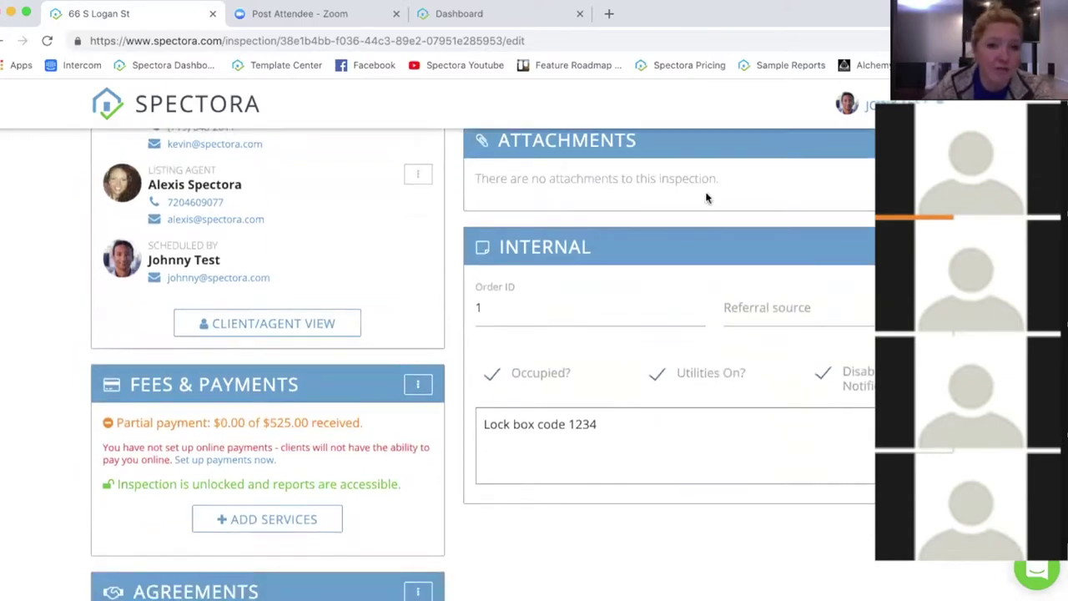
left_click(531, 306)
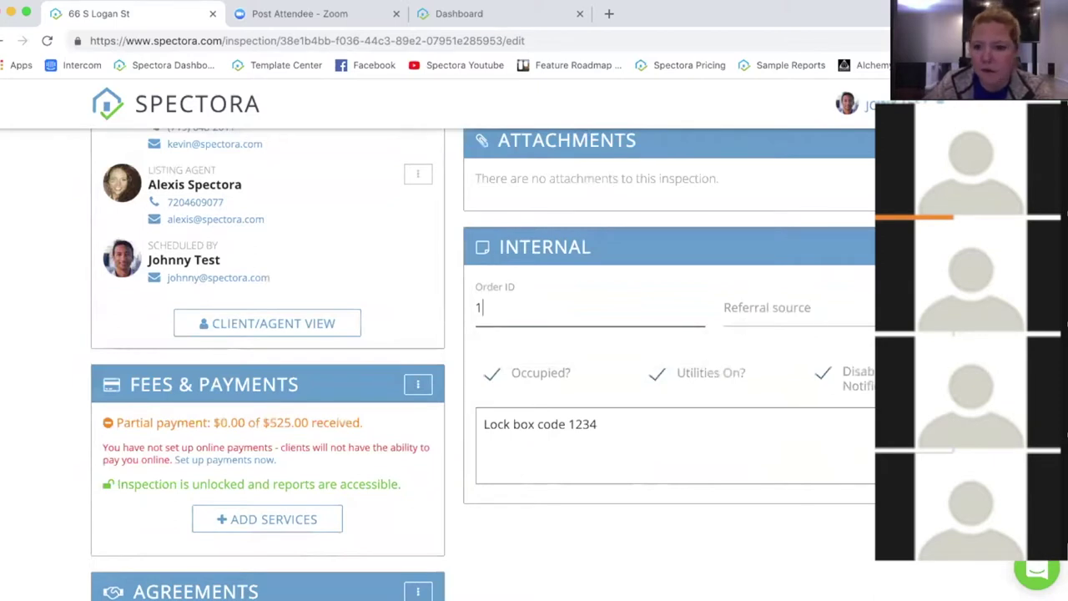
left_click(768, 309)
left_click(718, 451)
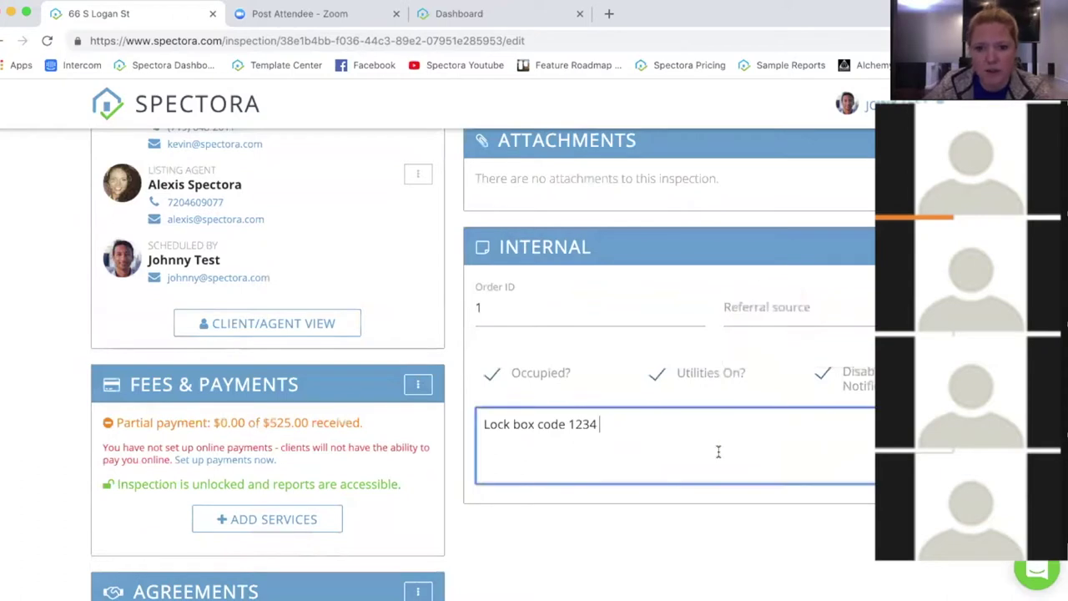
scroll(716, 447, "down", 2)
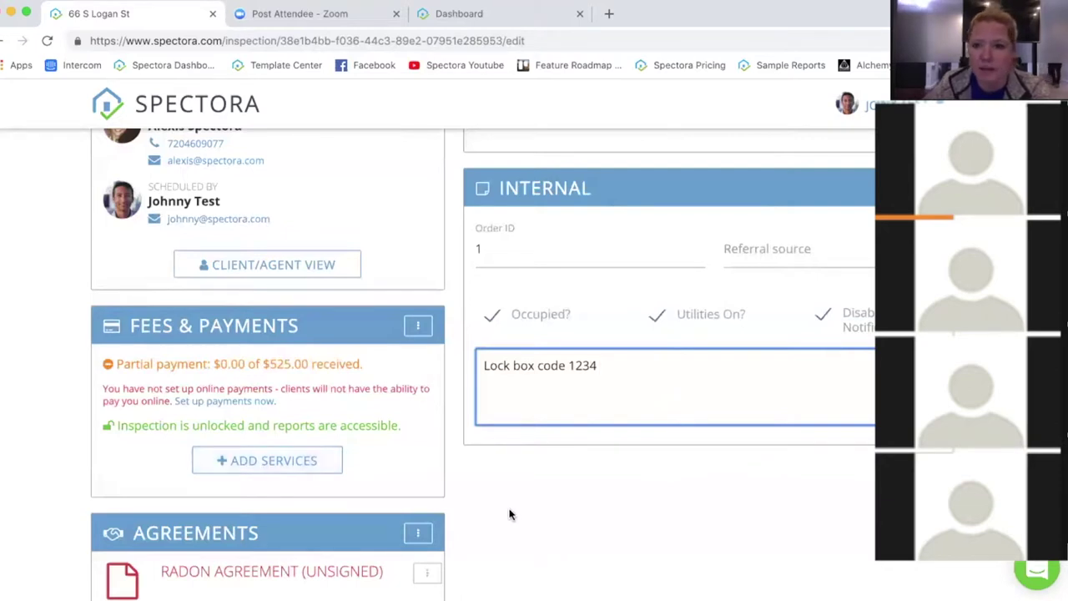
scroll(537, 500, "down", 3)
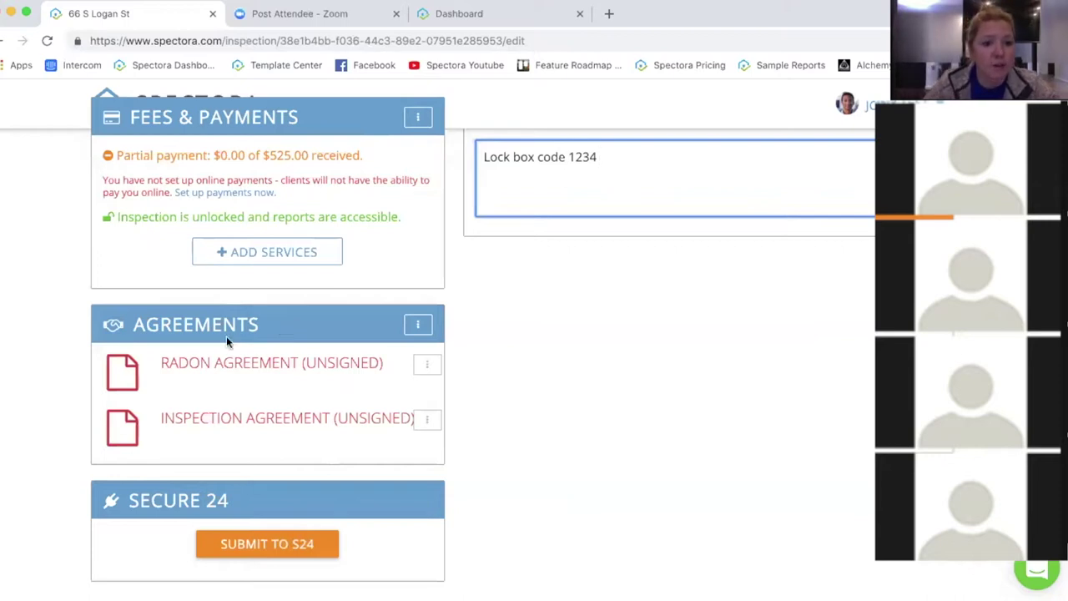
Step: Dismiss the agreement options and bring up the Fees & Payments menu at Mark as Paid
left_click(427, 420)
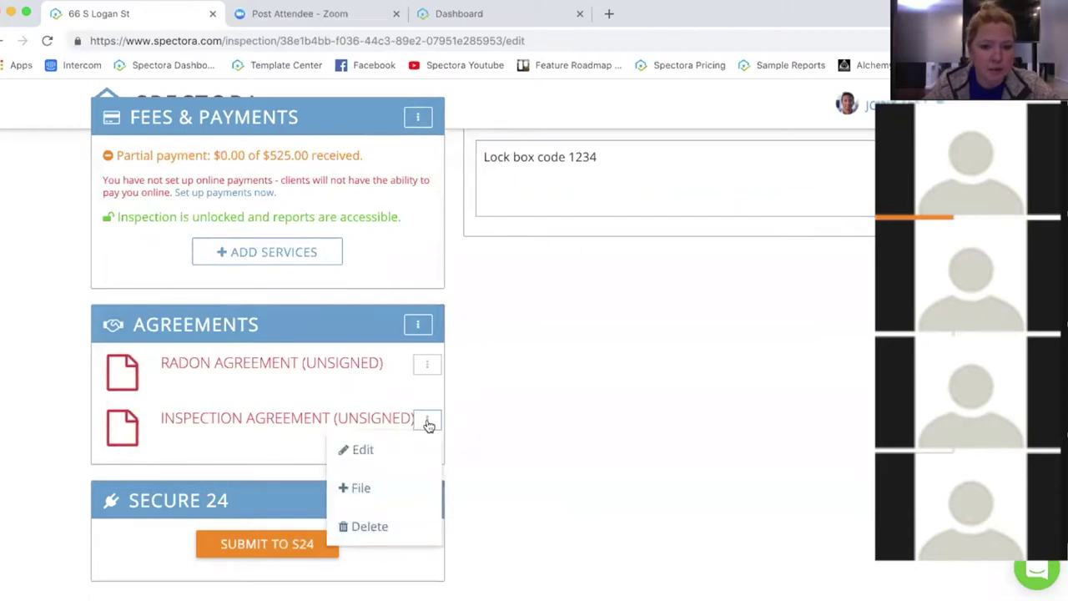
left_click(418, 324)
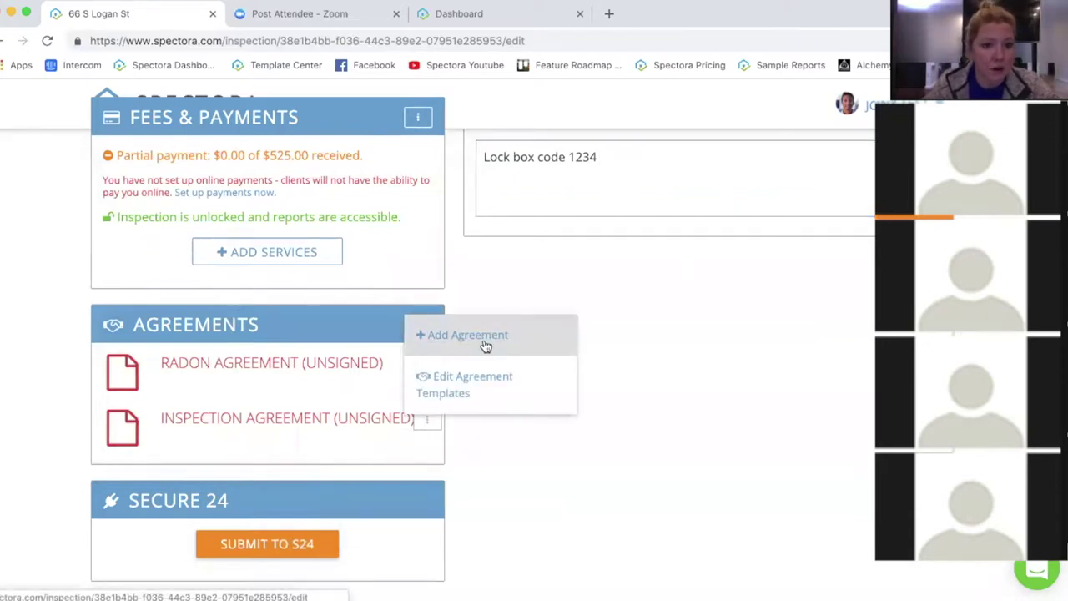
left_click(678, 399)
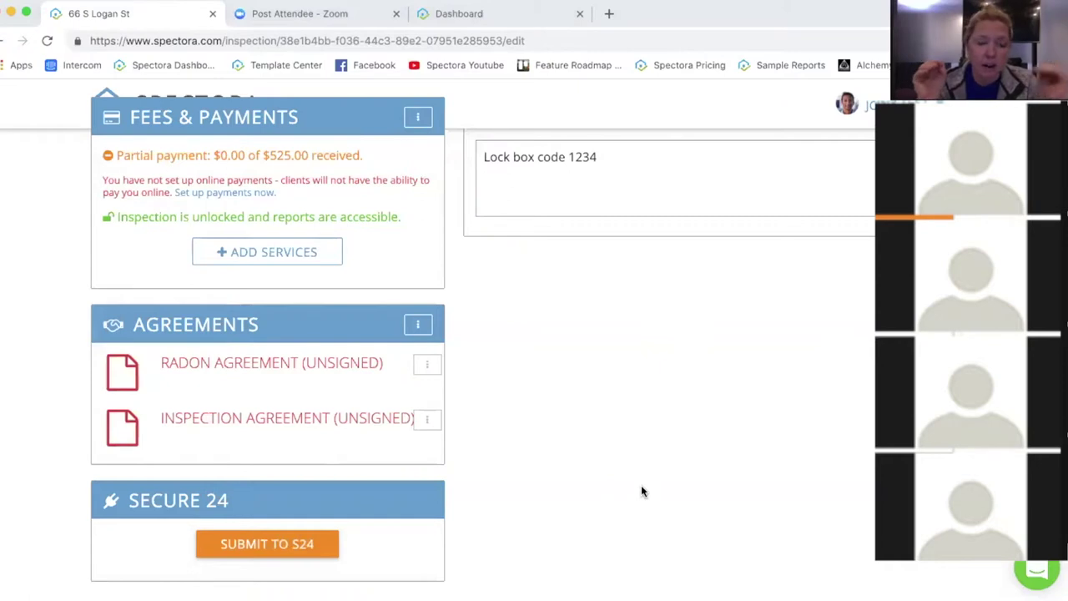
left_click(419, 118)
mouse_move(502, 214)
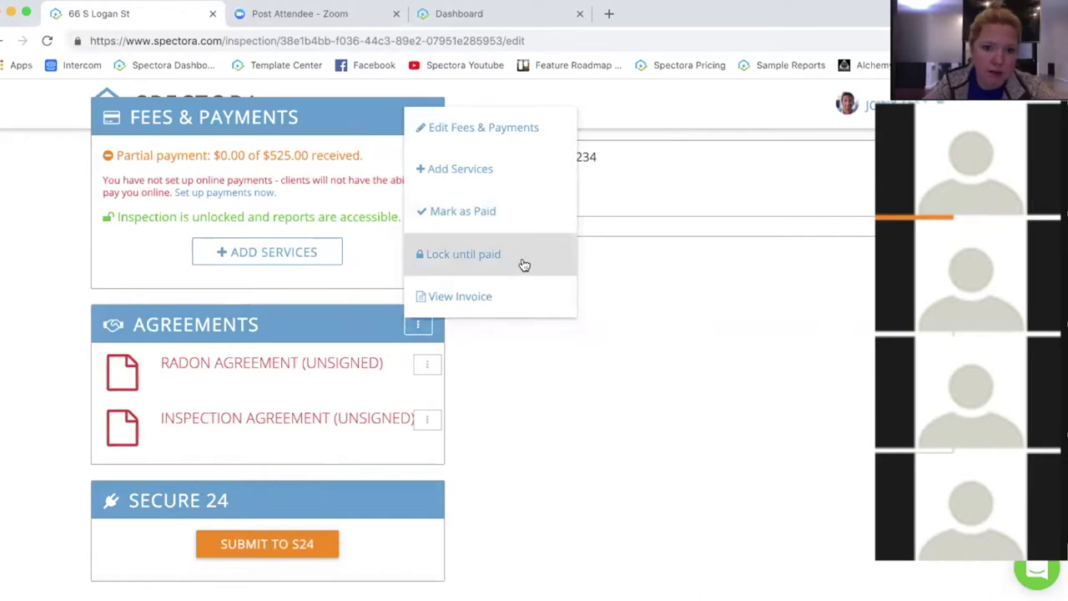
Step: Close the Fees & Payments menu unchanged and scroll back up to the People section
left_click(634, 371)
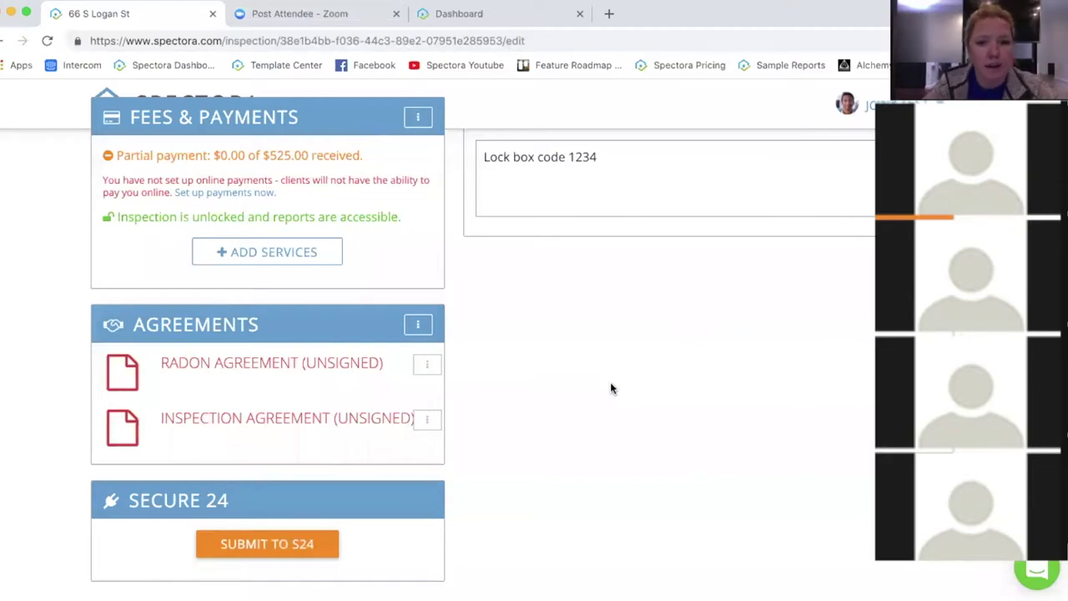
scroll(612, 393, "up", 5)
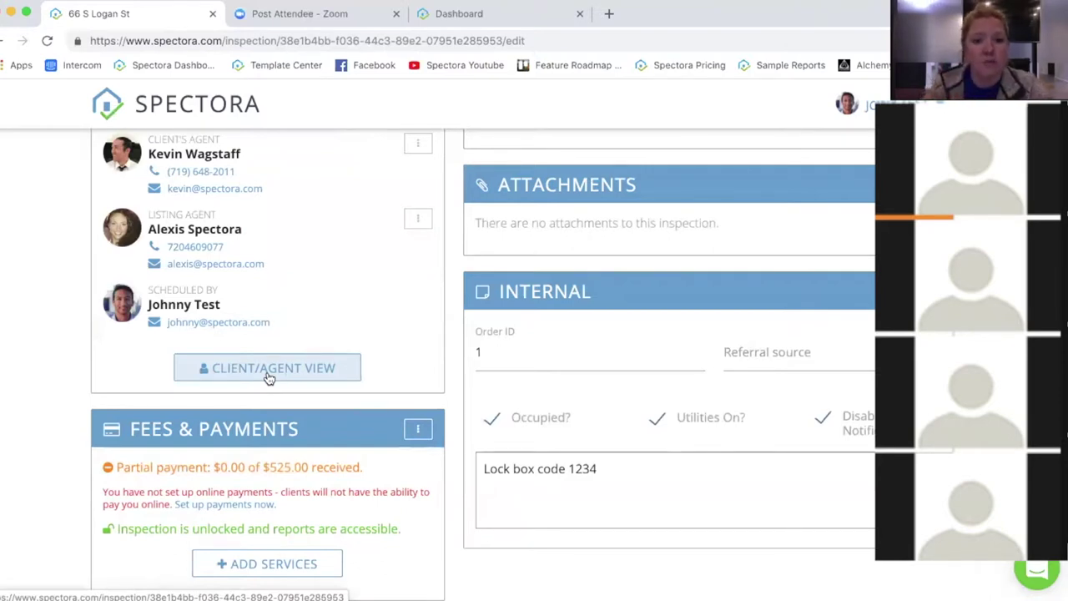
Step: Switch to Client/Agent View and choose View & Accept on the Radon Agreement
left_click(270, 371)
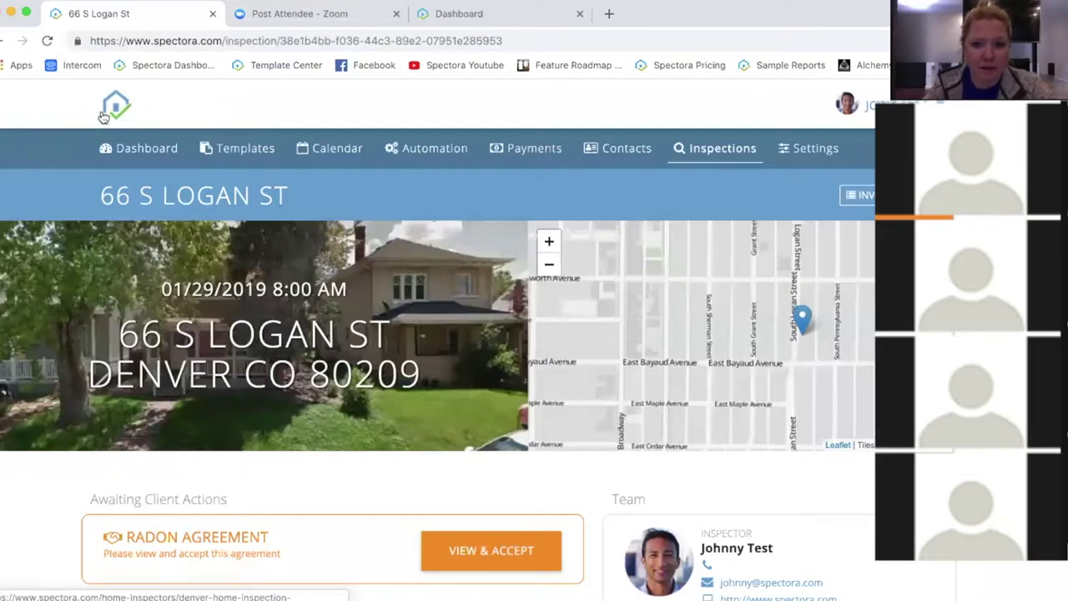
scroll(570, 489, "down", 1)
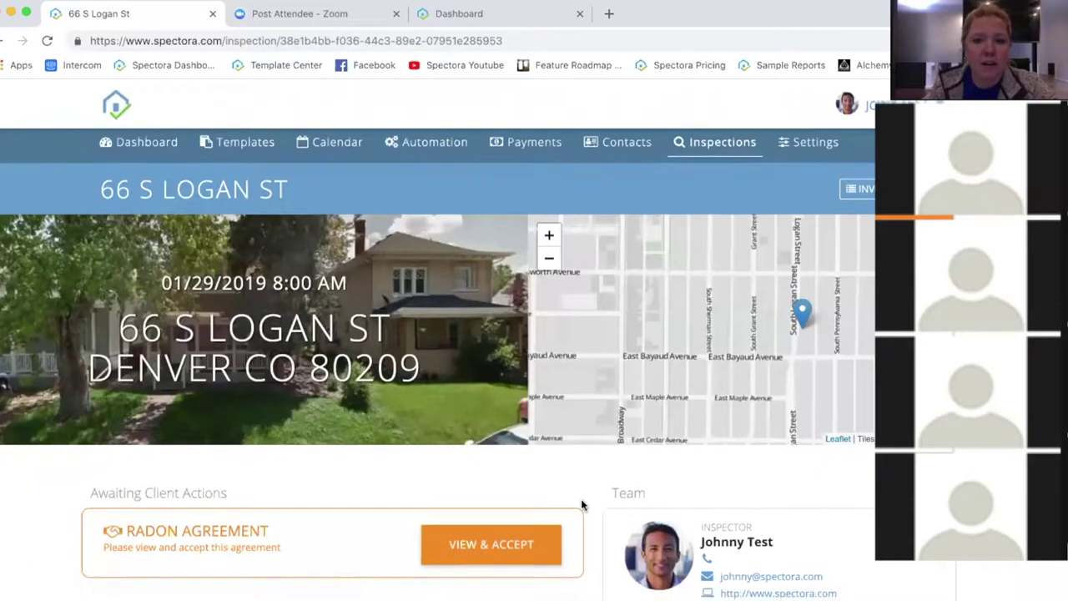
scroll(606, 472, "down", 3)
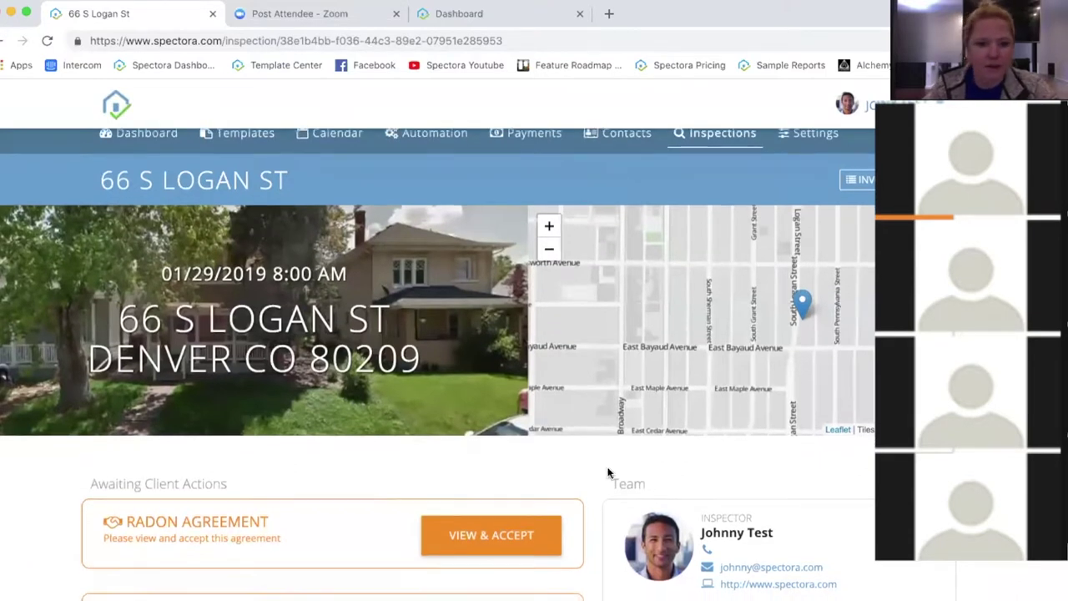
scroll(604, 464, "down", 4)
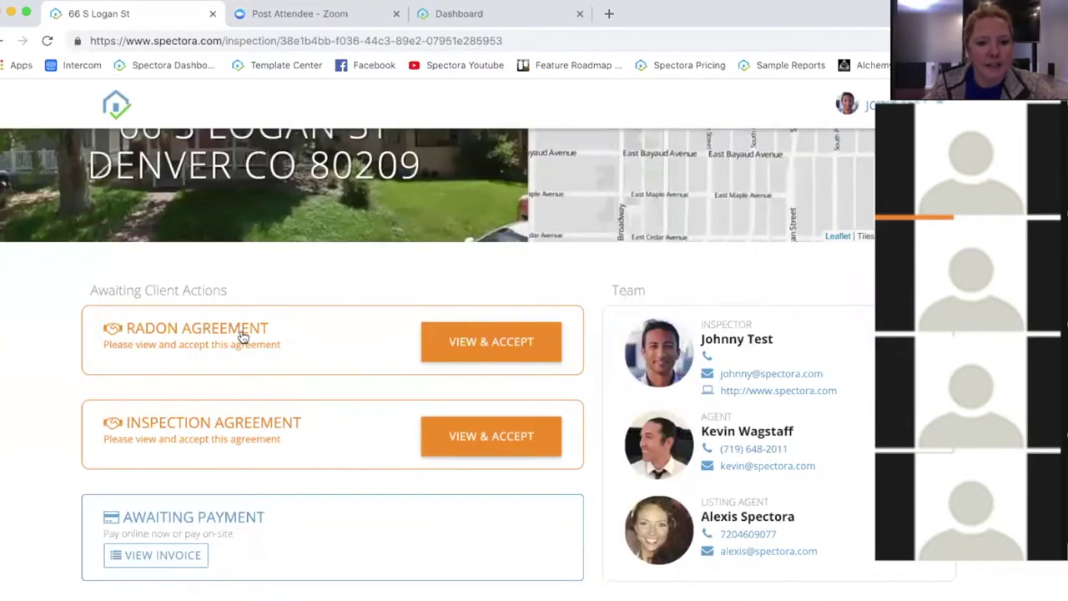
left_click(497, 341)
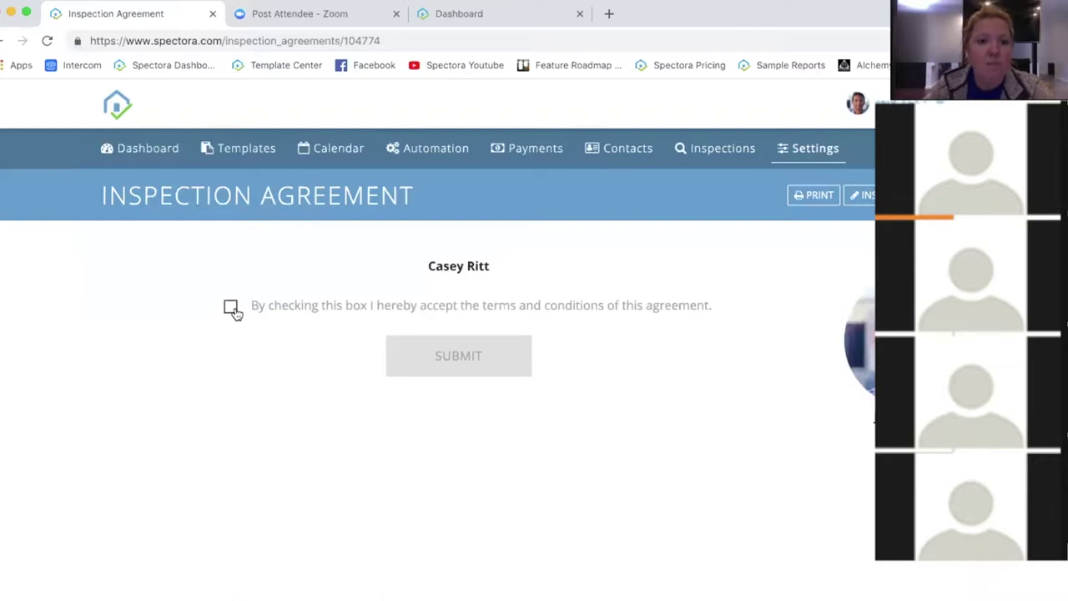
Step: Tick the radon agreement's acceptance checkbox and submit it
left_click(232, 309)
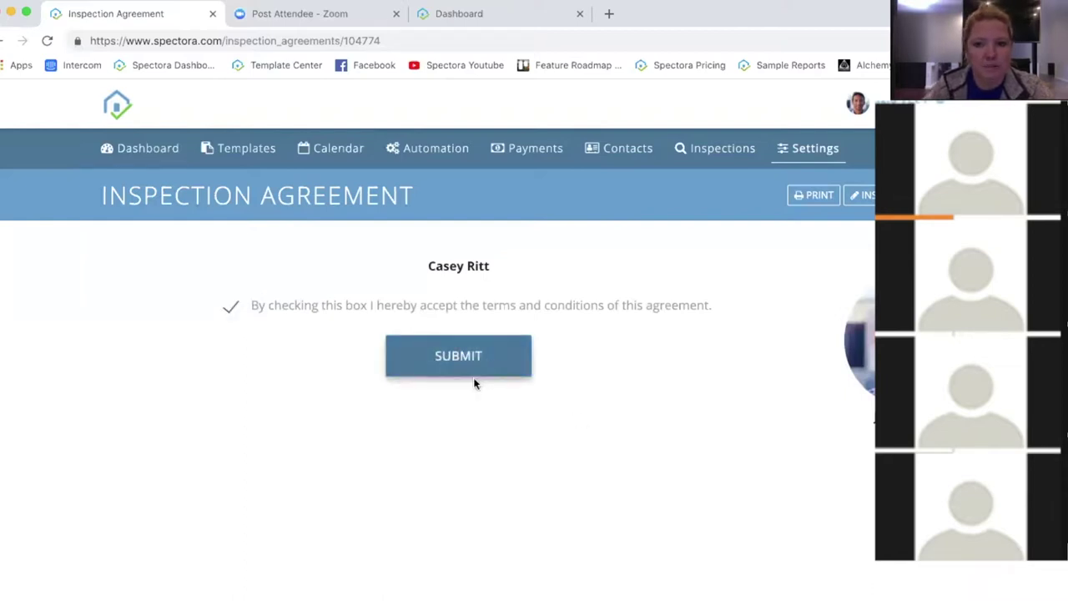
left_click(47, 40)
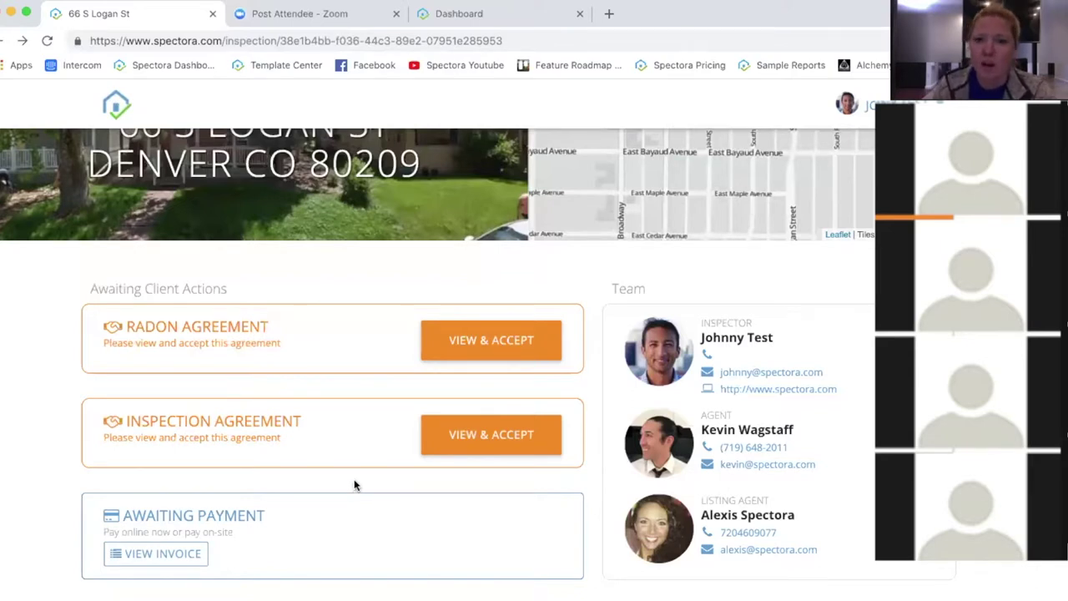
Step: Return to the edit page and open the Radon Agreement's options under Agreements
scroll(354, 485, "up", 5)
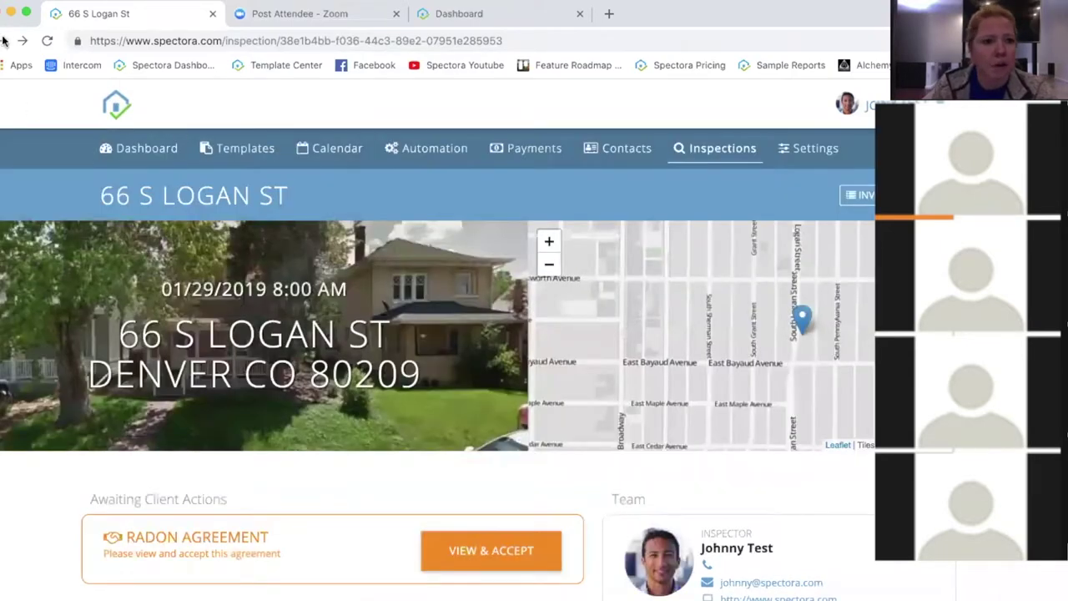
left_click(4, 41)
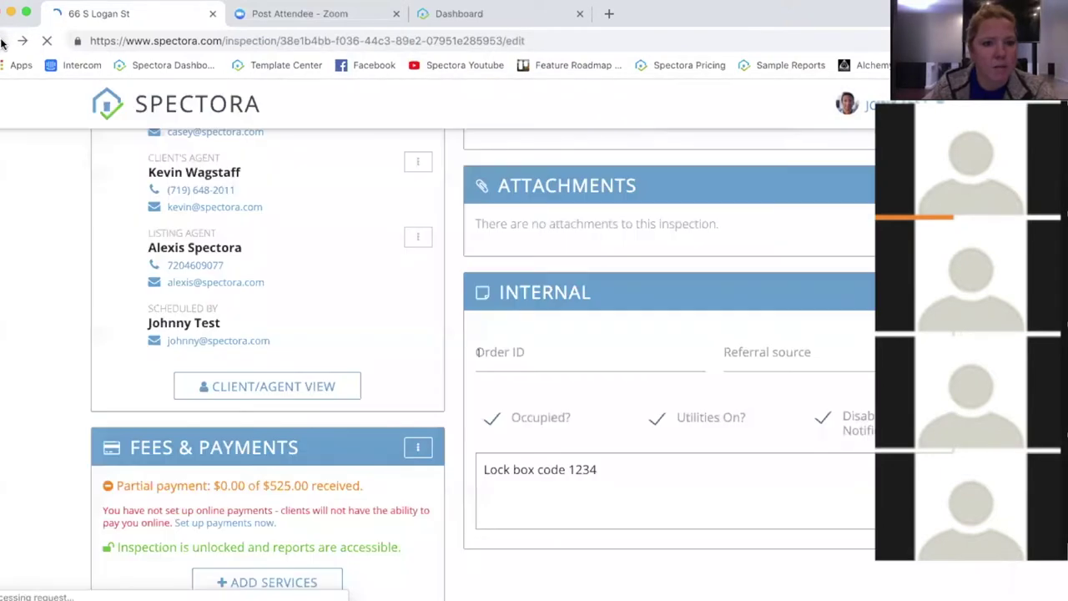
scroll(639, 392, "down", 3)
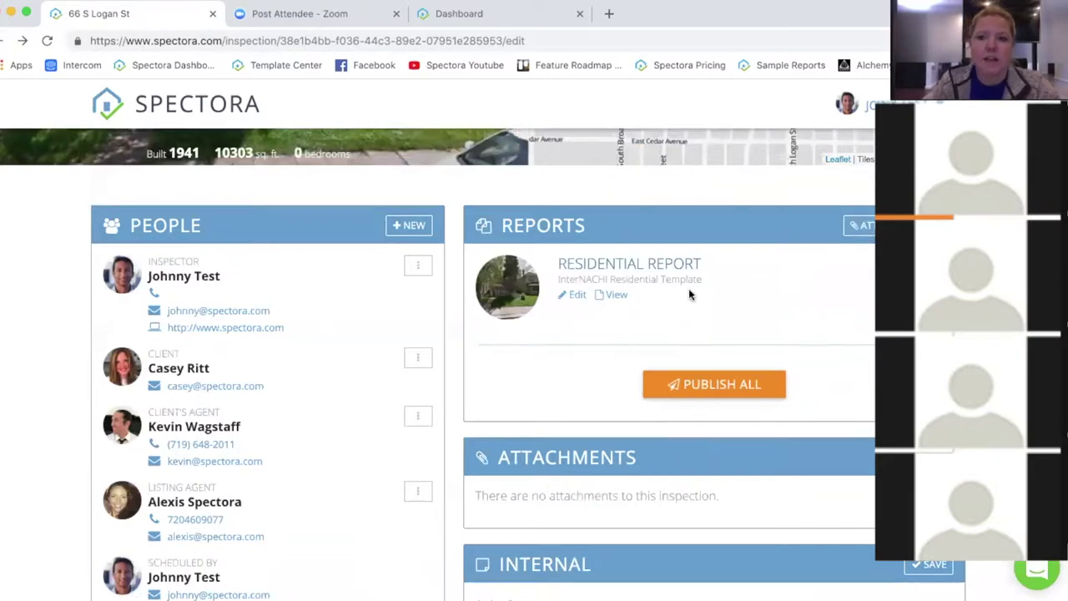
scroll(495, 378, "down", 3)
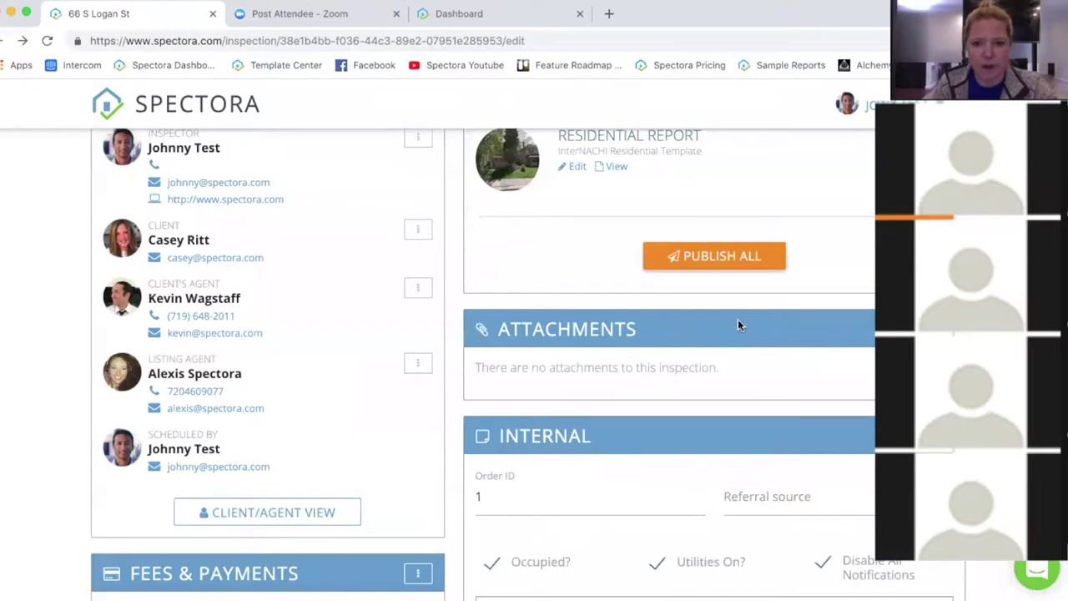
scroll(406, 499, "down", 8)
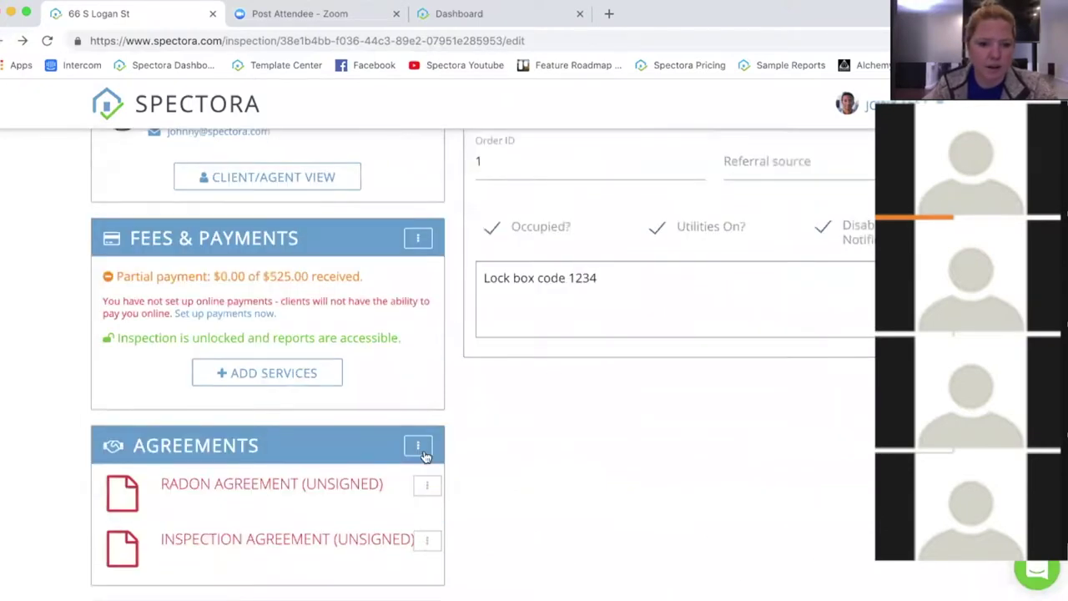
left_click(428, 463)
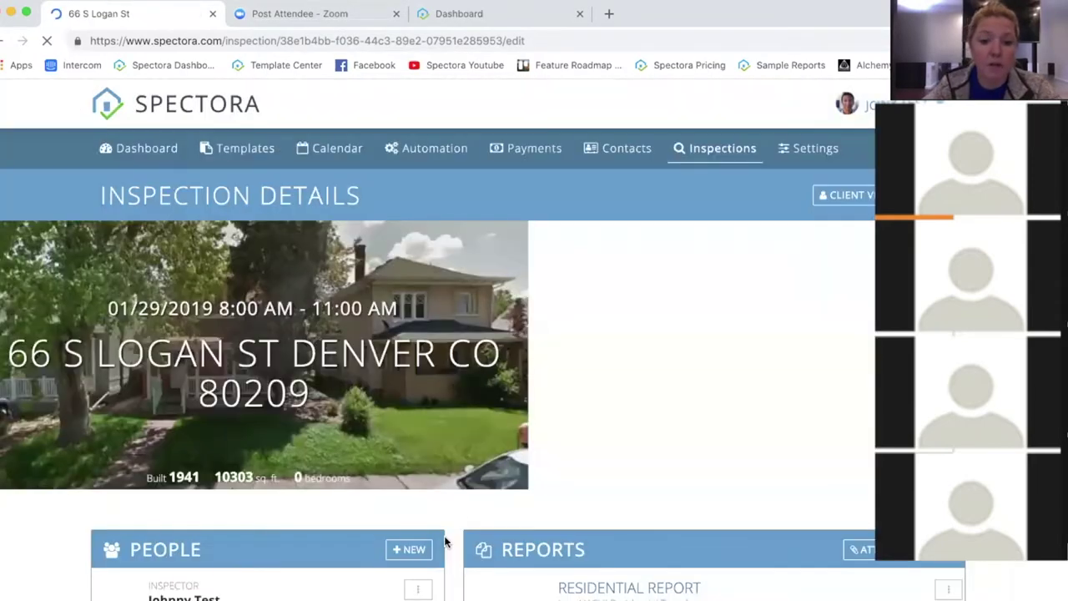
scroll(456, 515, "down", 10)
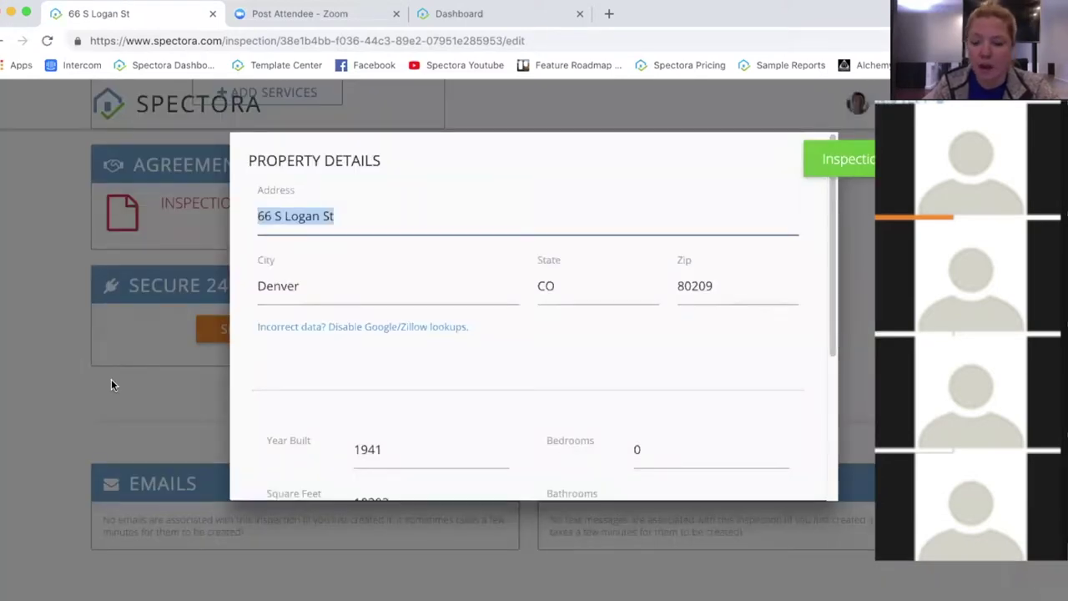
Step: Close the Property Details window and switch to Client/Agent View
left_click(112, 382)
scroll(785, 326, "up", 10)
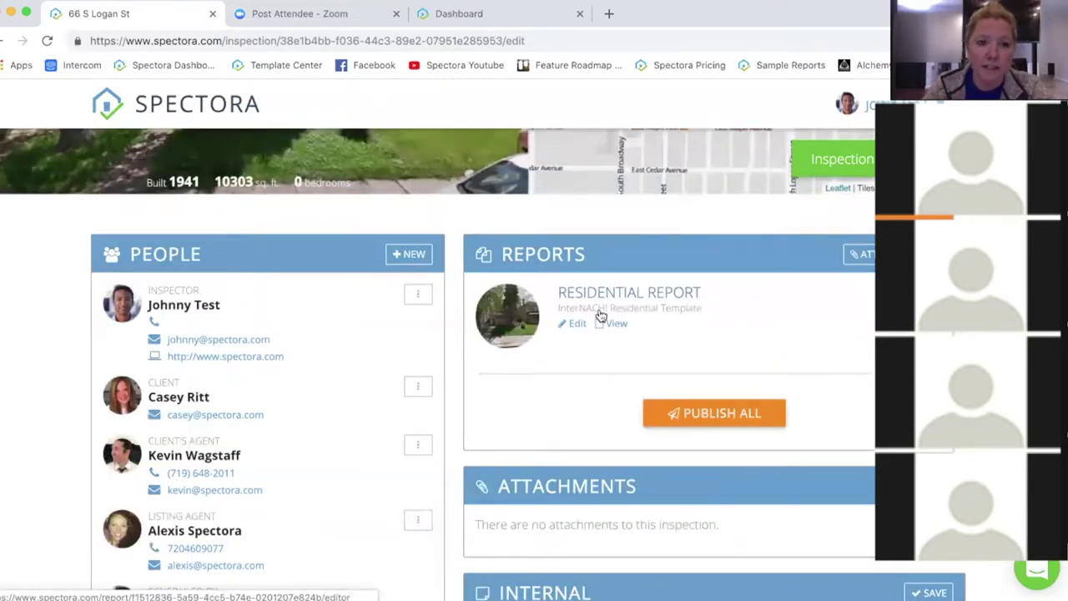
scroll(269, 394, "down", 4)
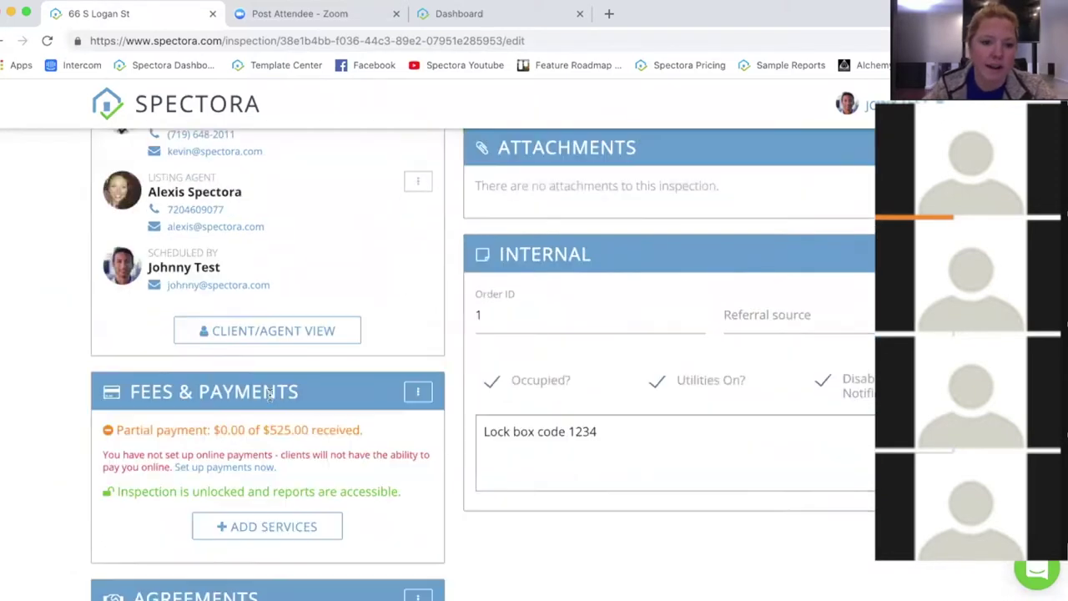
left_click(262, 331)
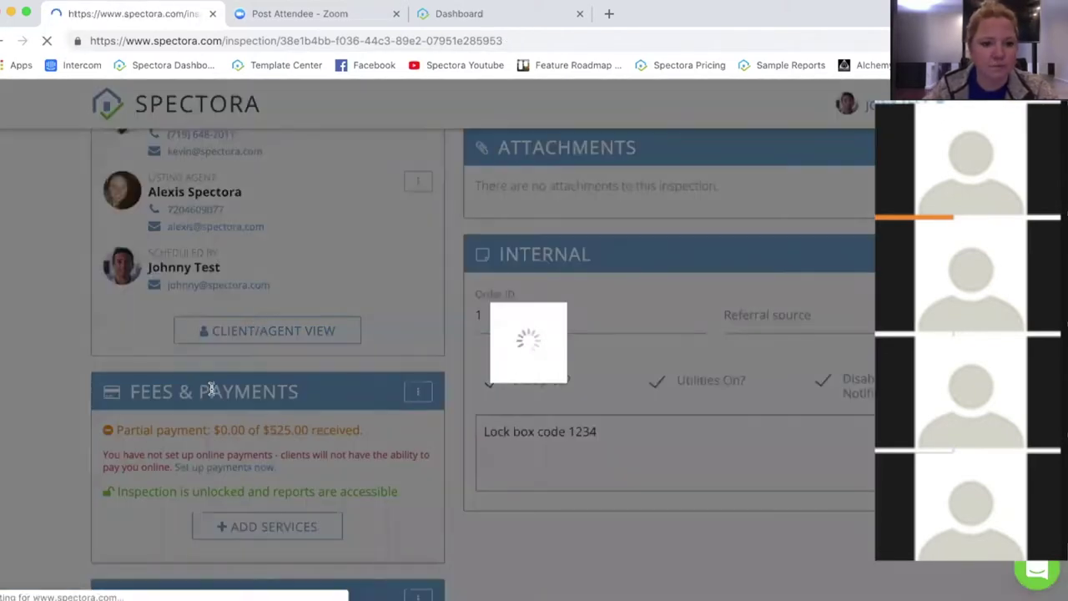
scroll(358, 484, "down", 4)
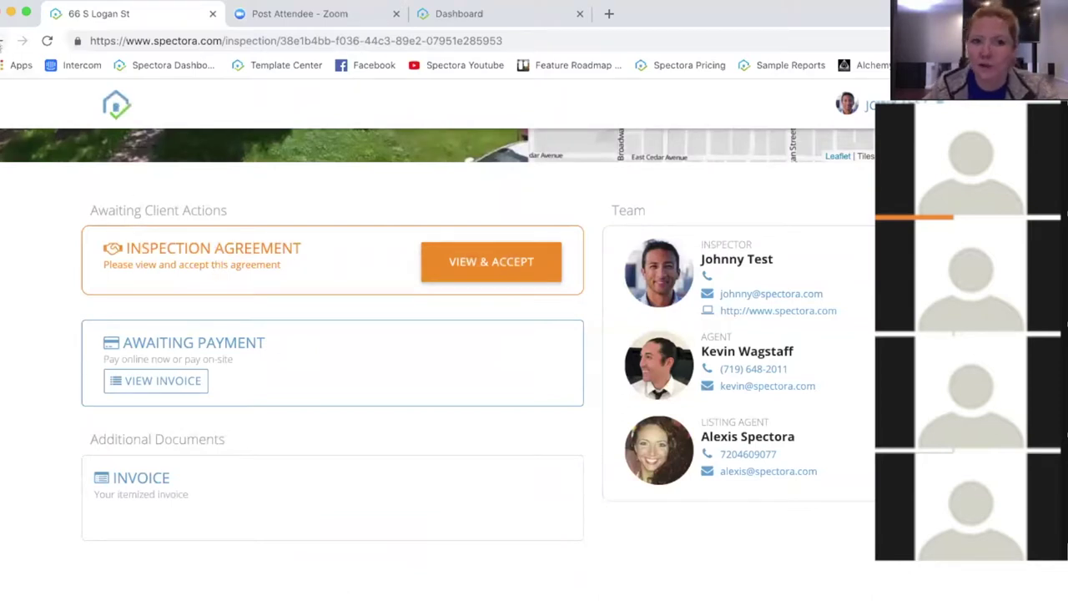
left_click(6, 40)
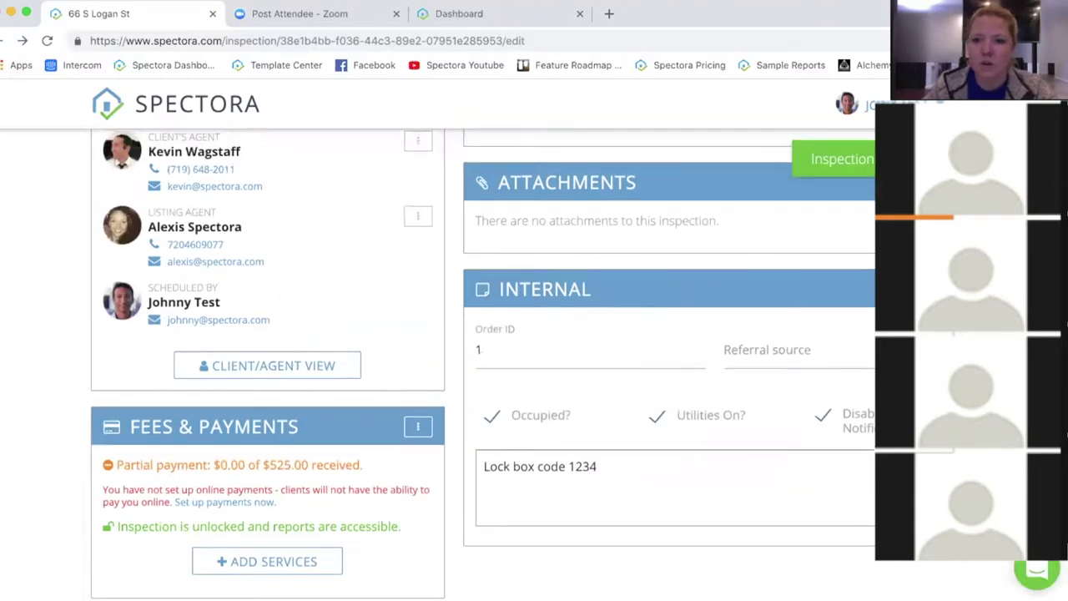
scroll(438, 364, "up", 10)
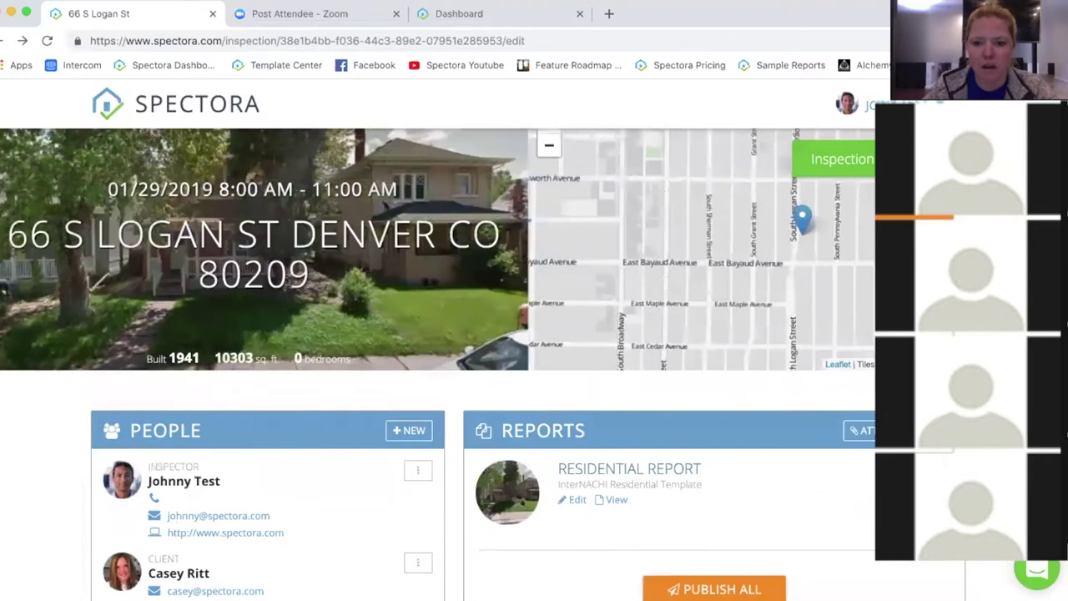
scroll(483, 364, "down", 1)
scroll(534, 374, "down", 2)
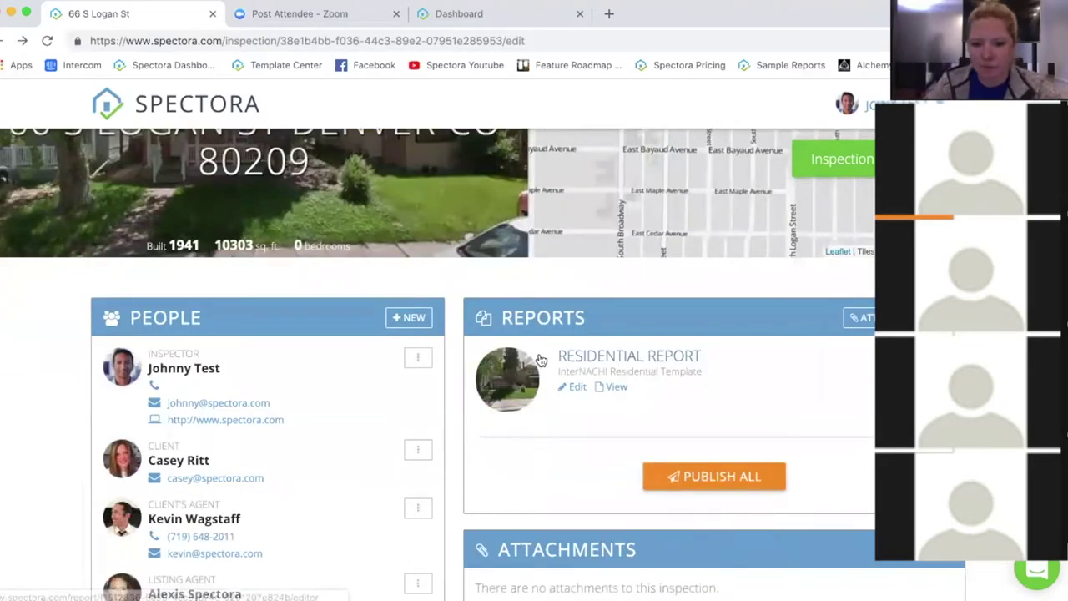
left_click(573, 386)
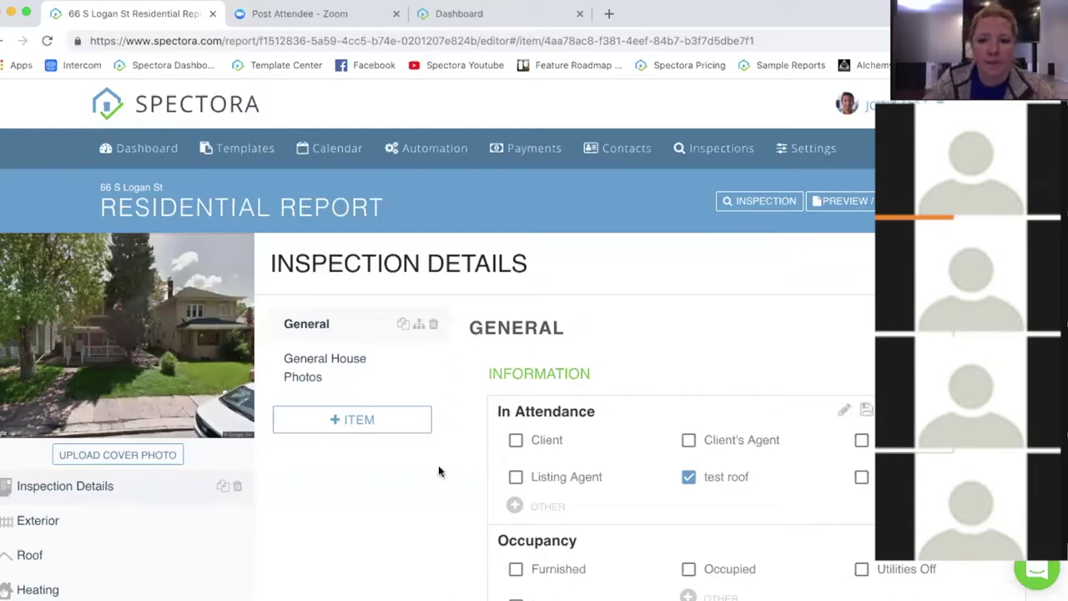
scroll(447, 474, "down", 1)
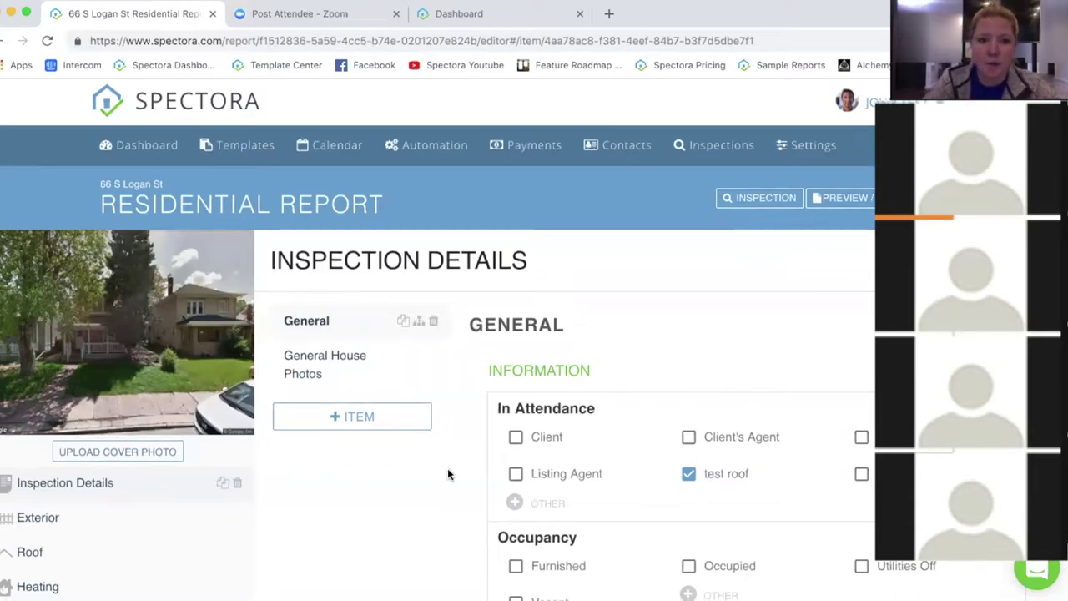
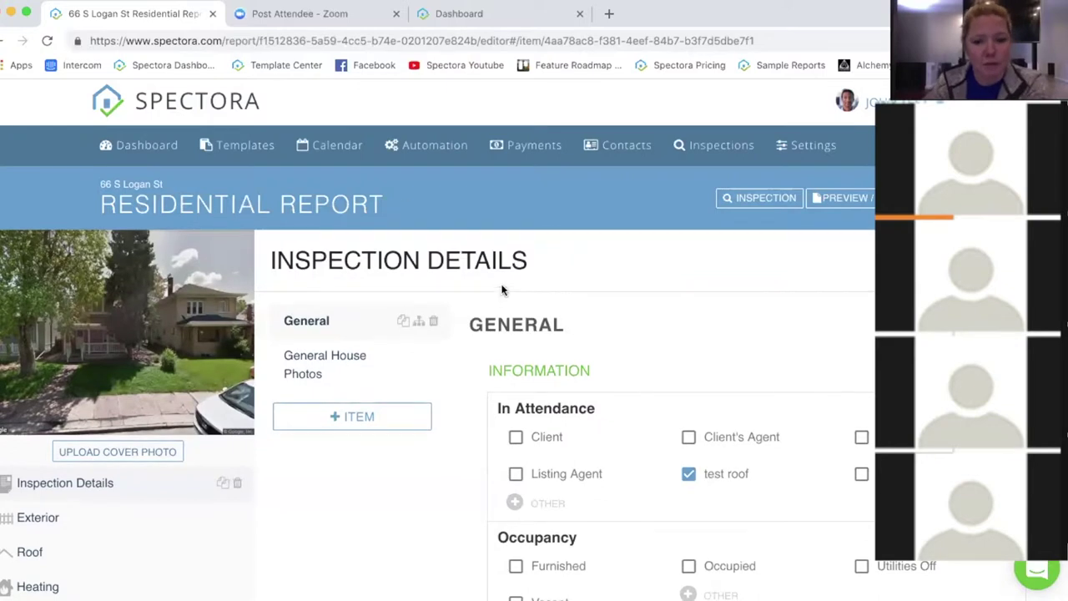
Step: Go to the Roof section and open the Flashings item under Roof Drainage Systems
scroll(473, 322, "down", 1)
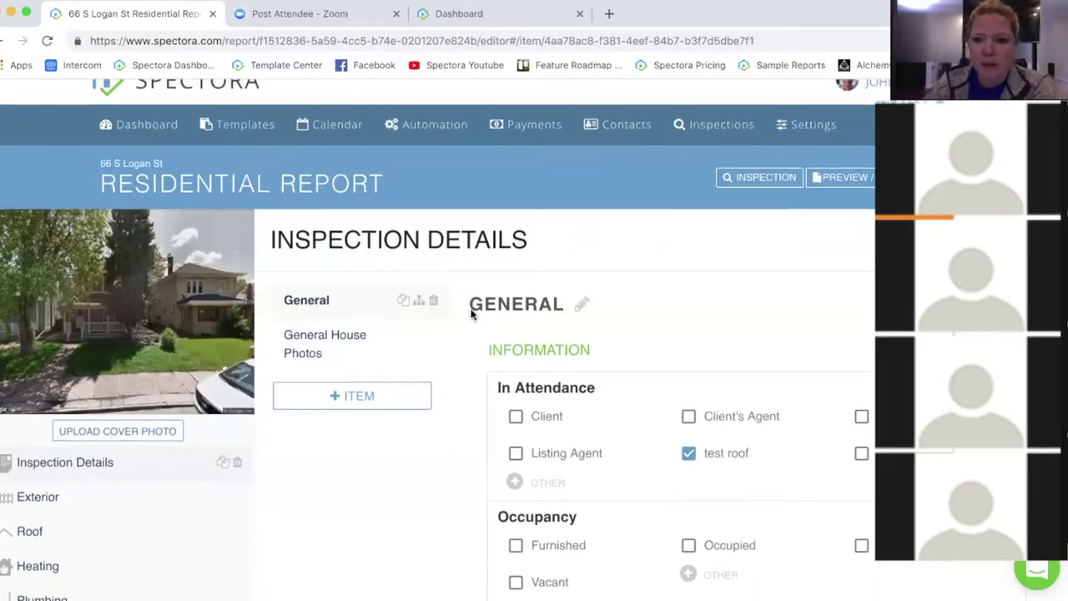
scroll(472, 315, "down", 2)
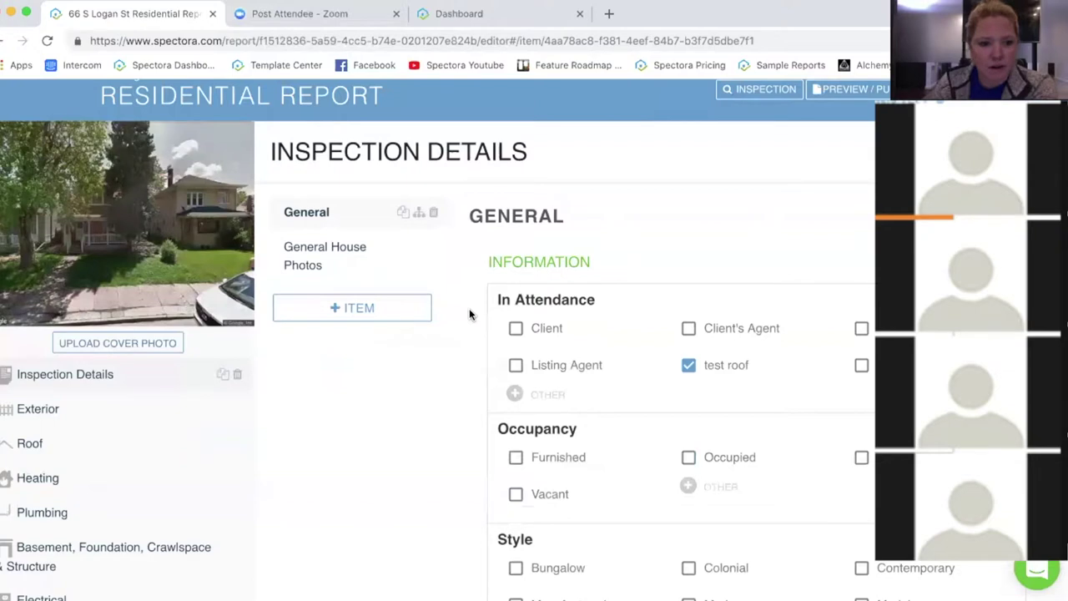
scroll(469, 314, "down", 2)
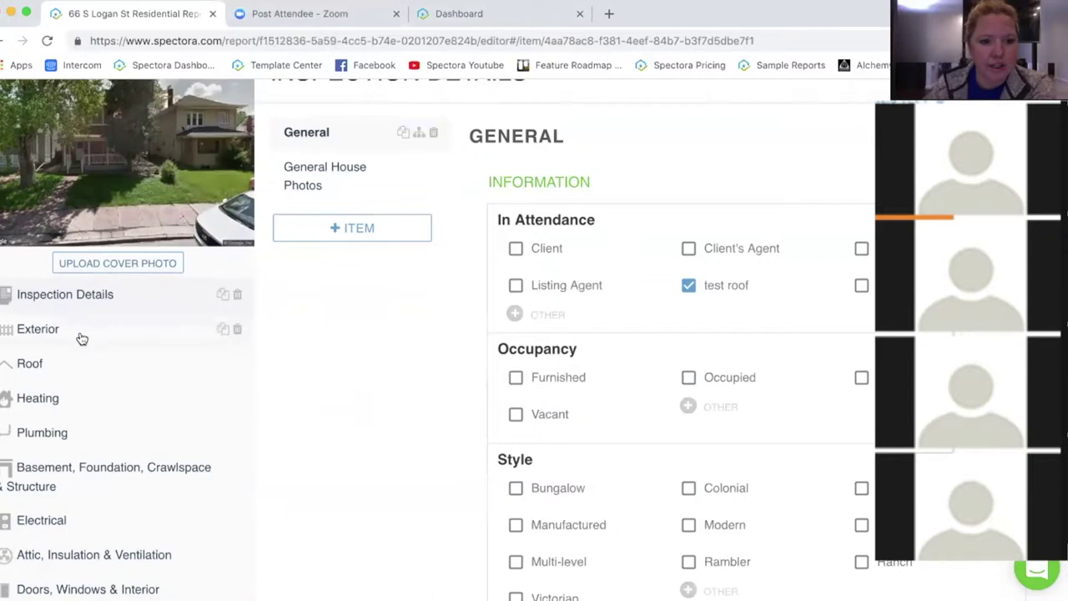
left_click(44, 365)
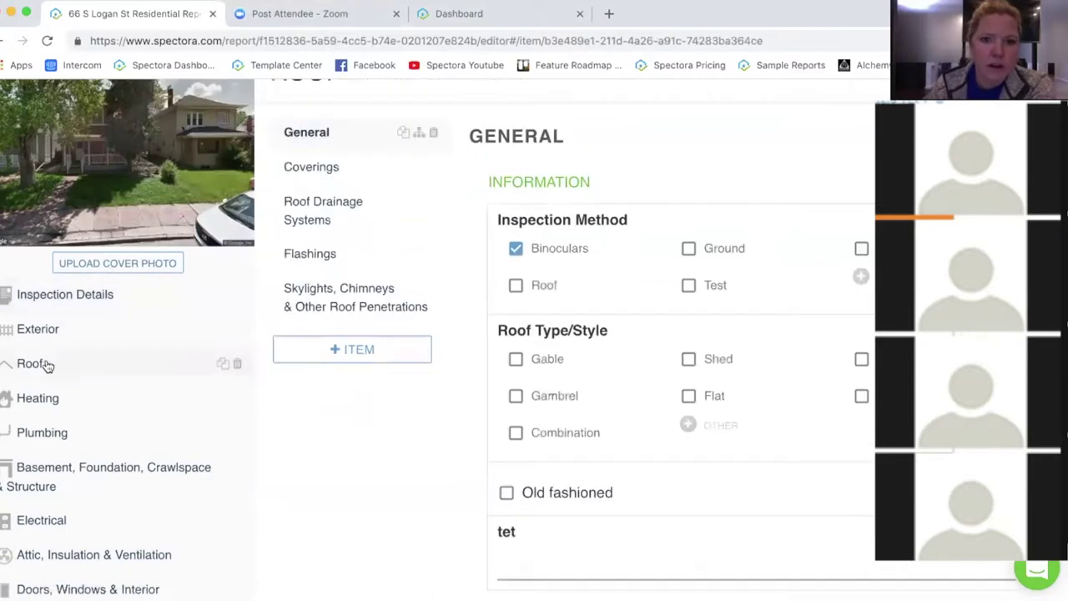
scroll(362, 492, "up", 2)
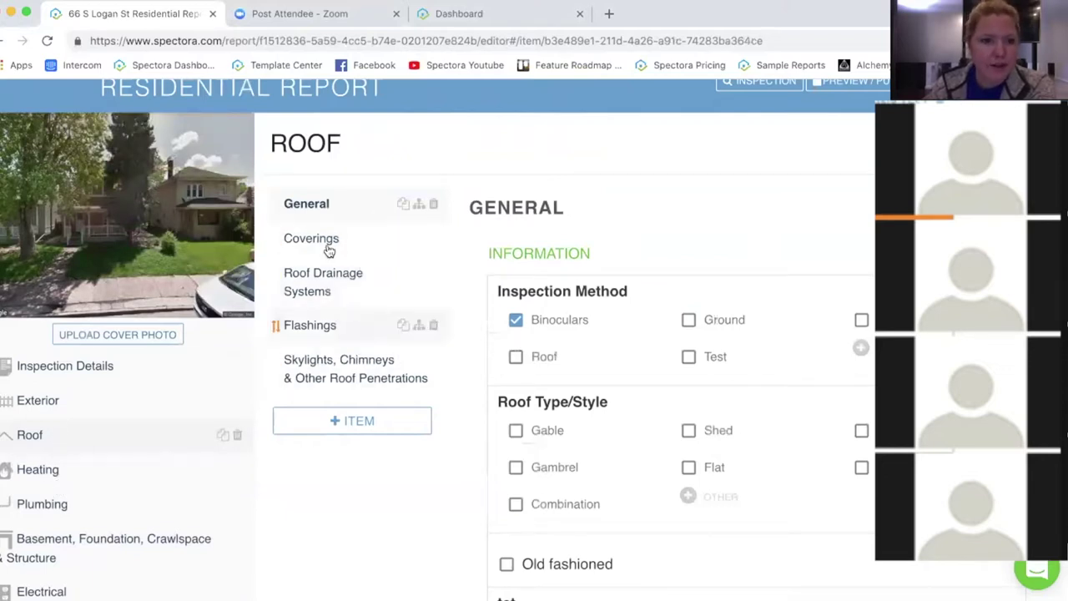
left_click(329, 287)
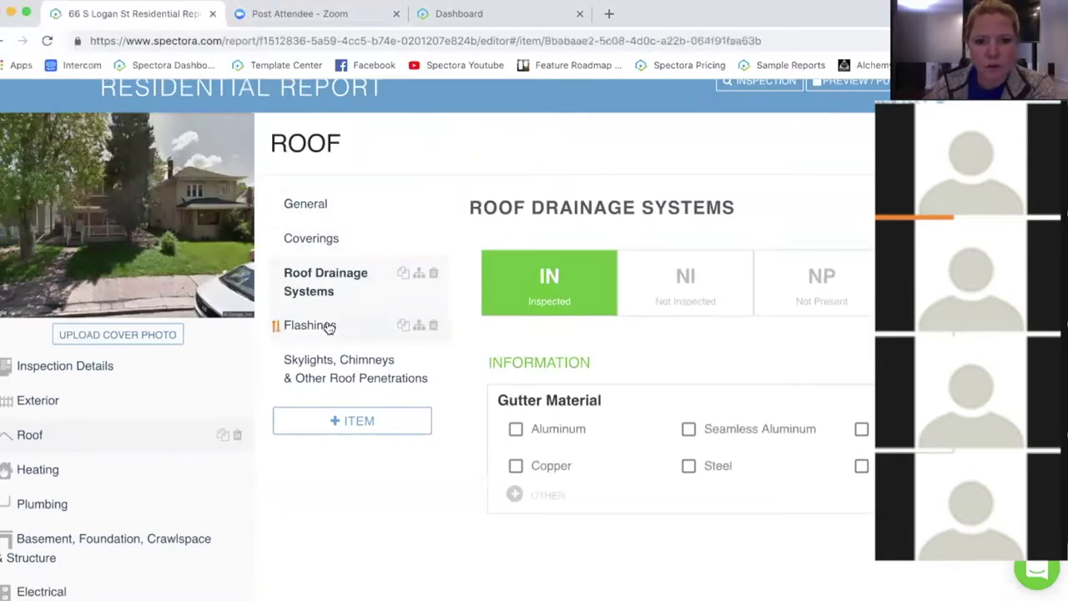
left_click(330, 326)
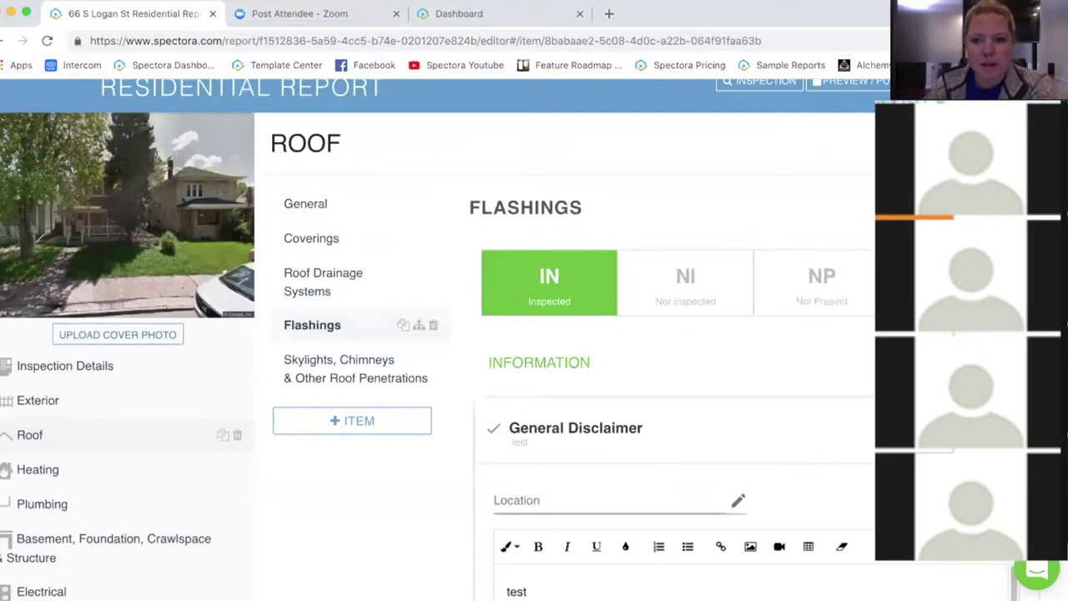
Step: Uncheck the General Disclaimer comment on Flashings
left_click(596, 281)
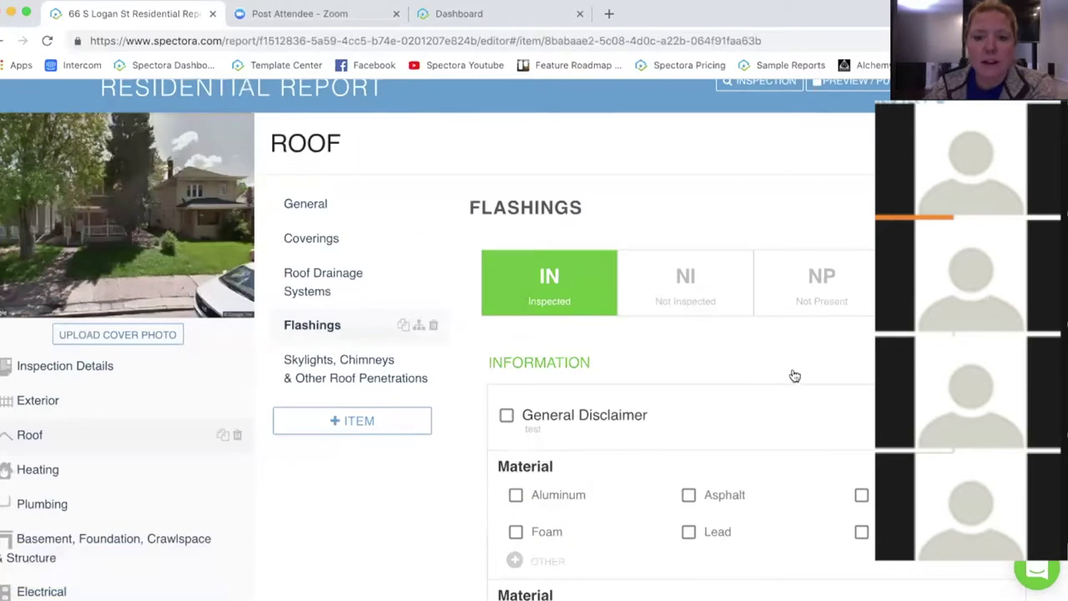
scroll(769, 309, "down", 3)
scroll(768, 309, "down", 3)
scroll(734, 216, "up", 2)
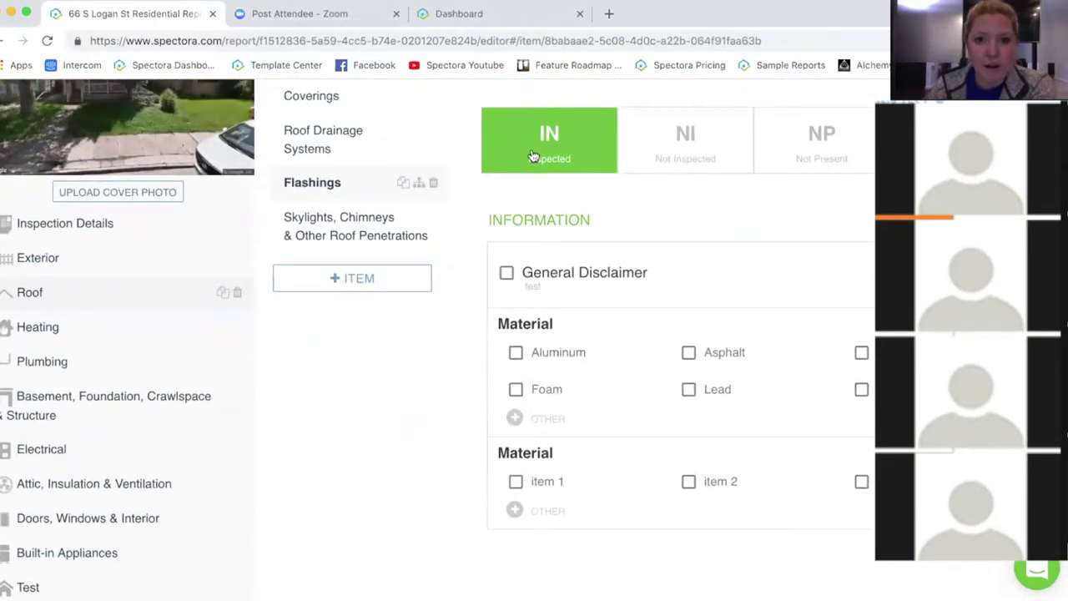
left_click_drag(482, 220, 592, 220)
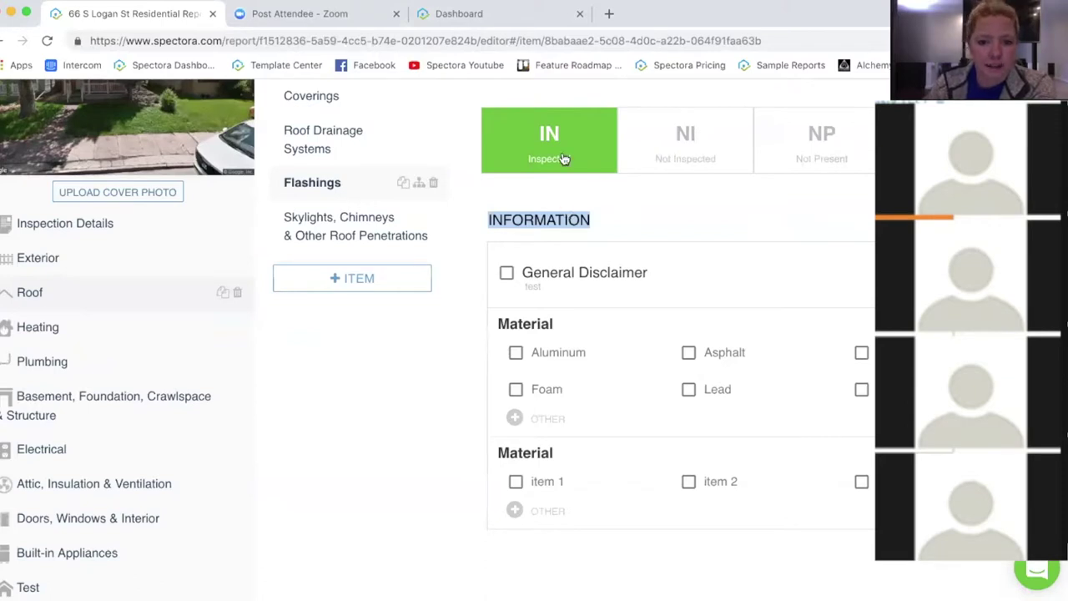
left_click(546, 241)
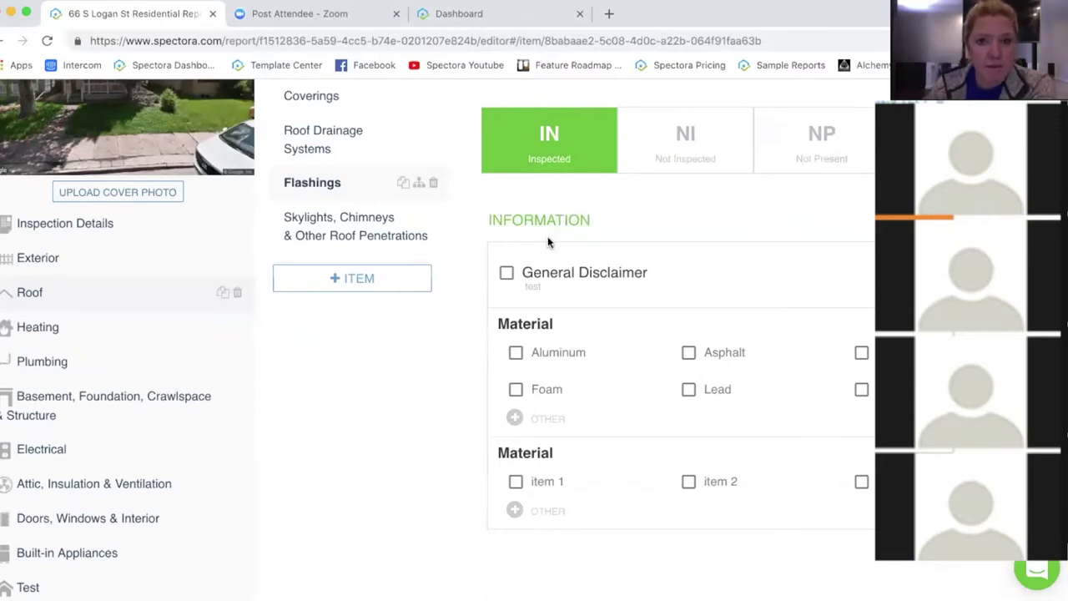
Step: Switch Flashings to Not Inspected, then Not Present, then back to Inspected
left_click(686, 147)
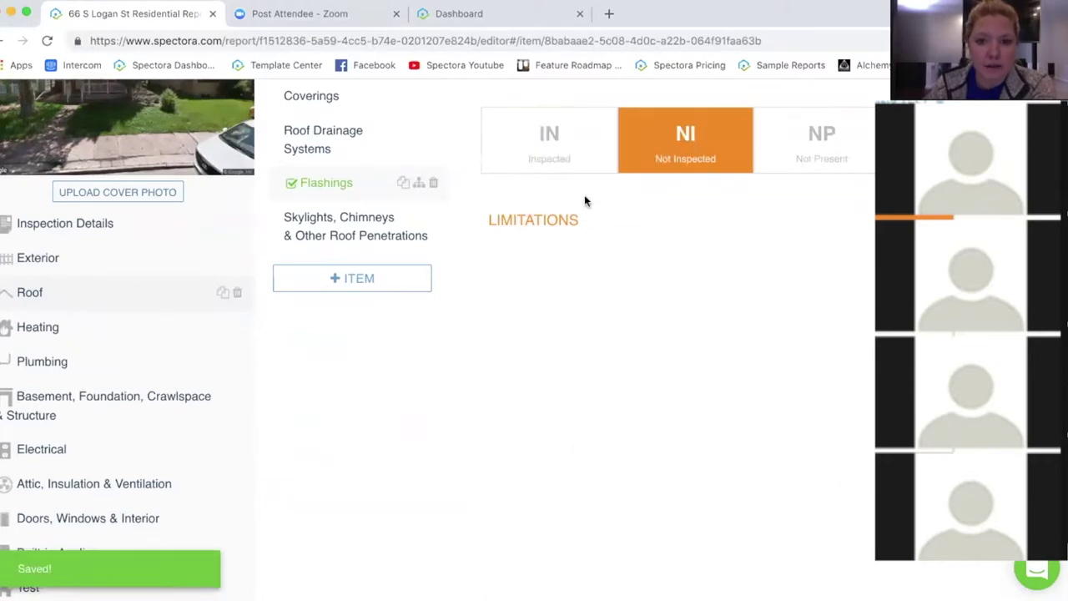
left_click_drag(488, 220, 636, 242)
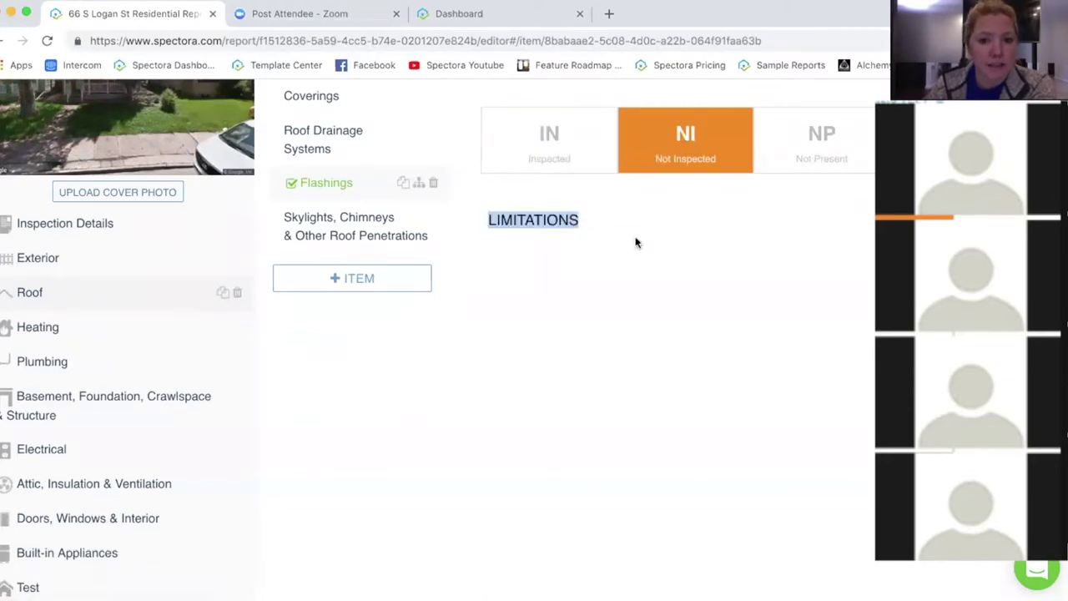
left_click(628, 218)
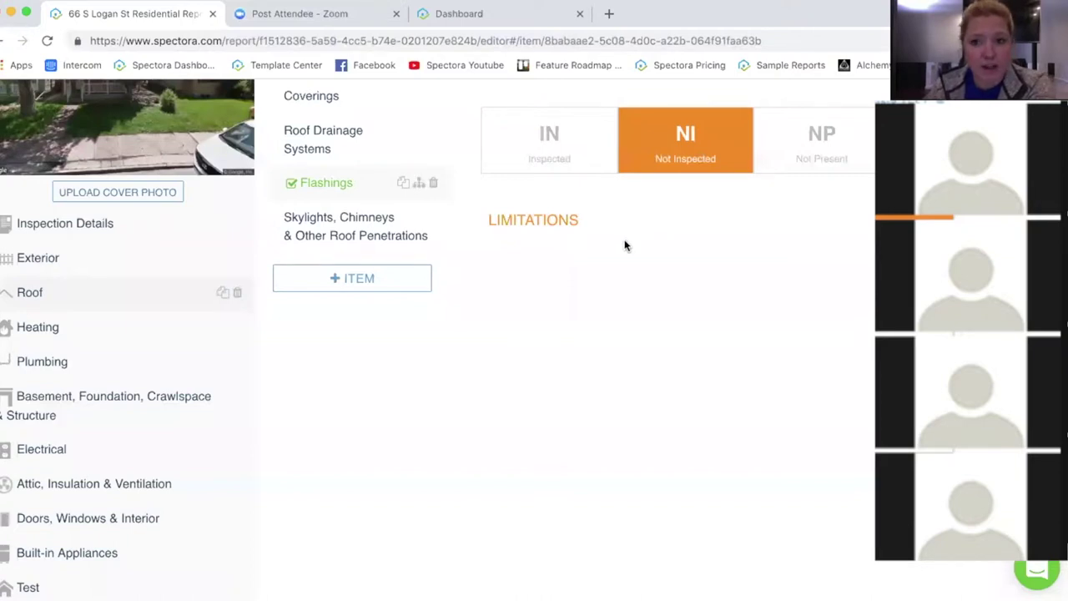
left_click(831, 156)
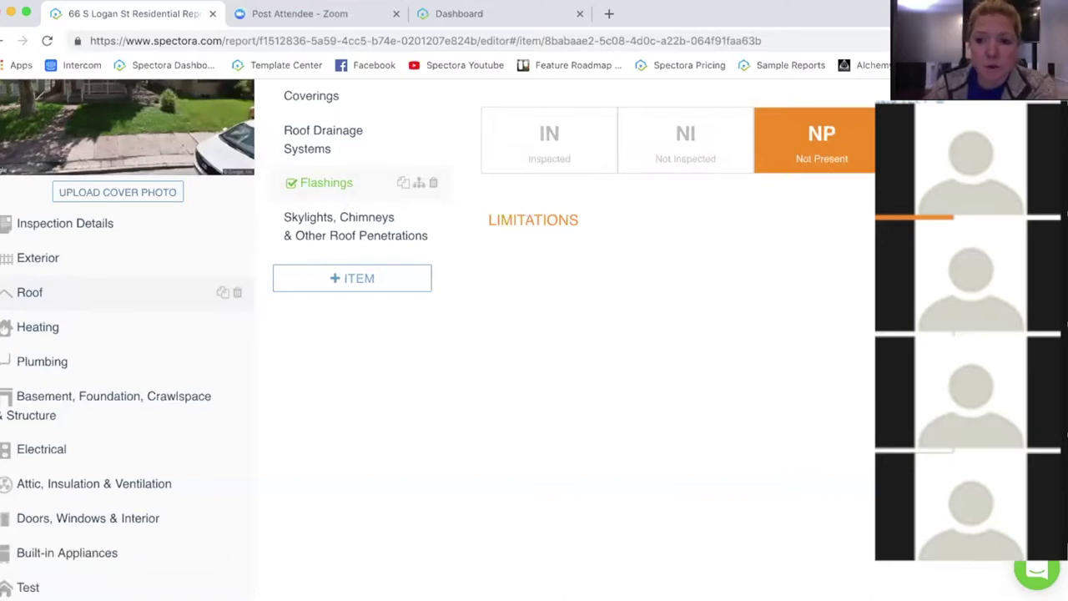
left_click(549, 140)
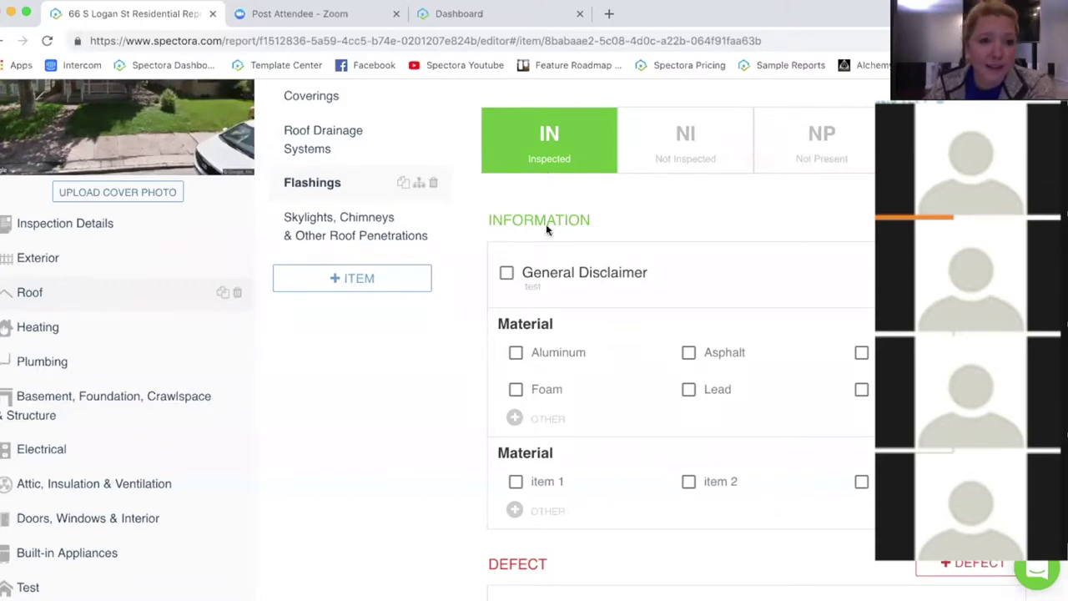
scroll(782, 223, "down", 2)
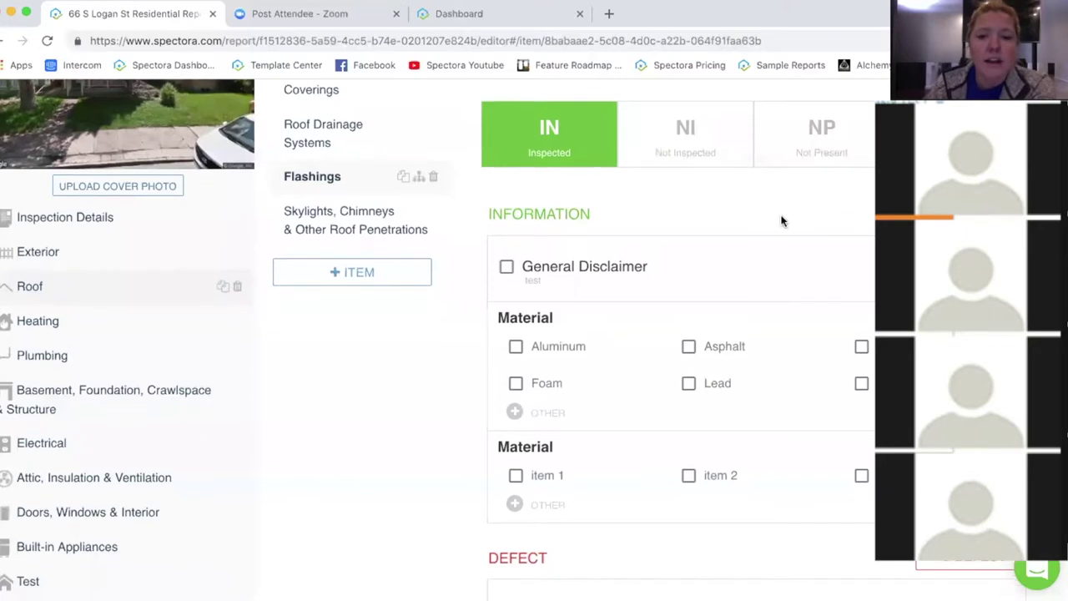
scroll(782, 223, "up", 1)
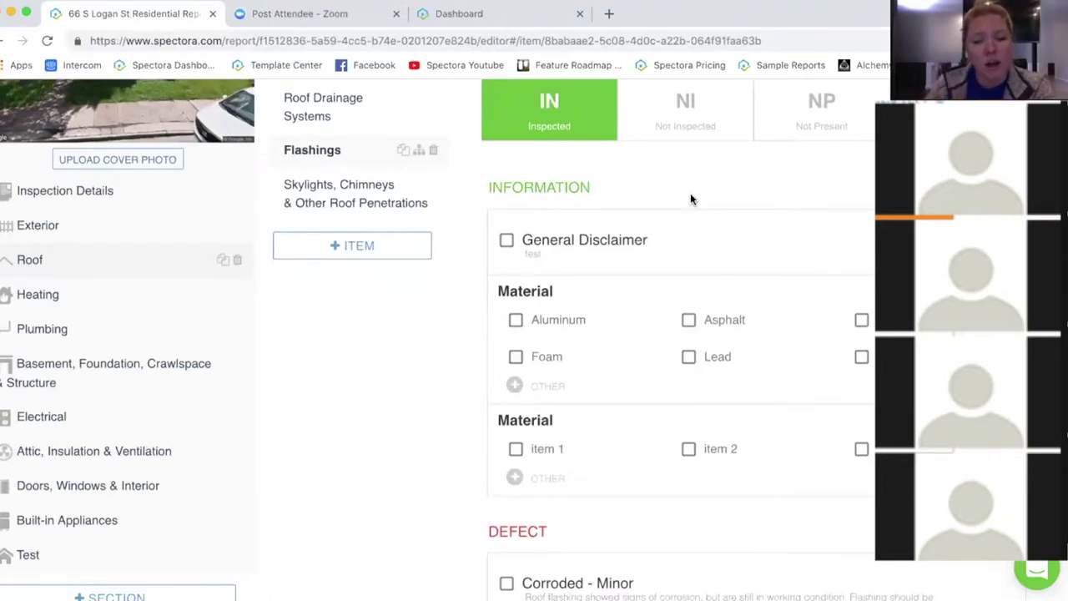
left_click(682, 108)
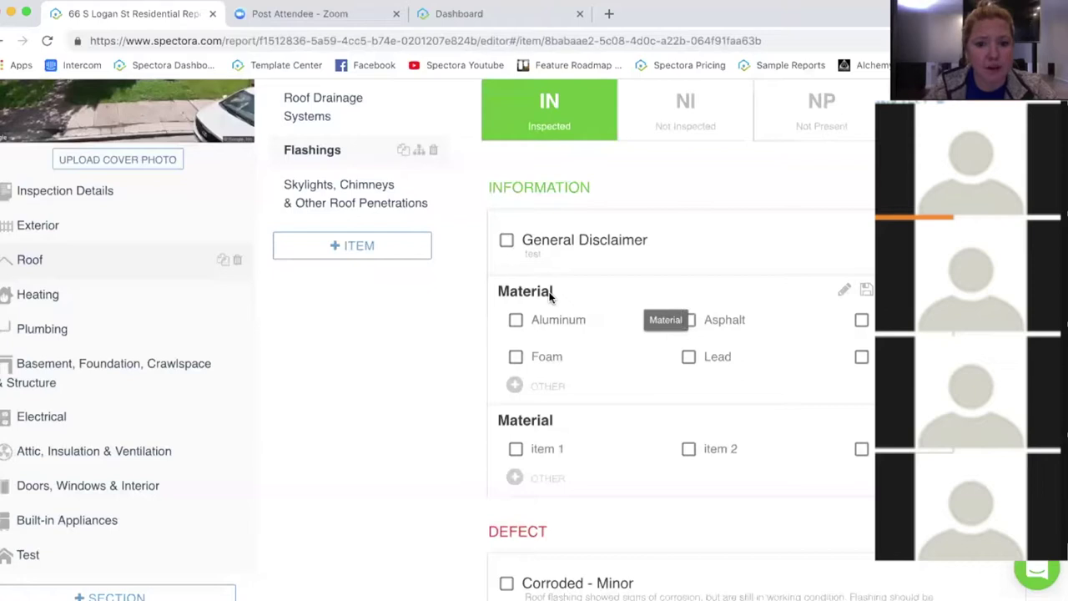
Step: Tick Aluminum under the Flashings Material options
left_click(517, 319)
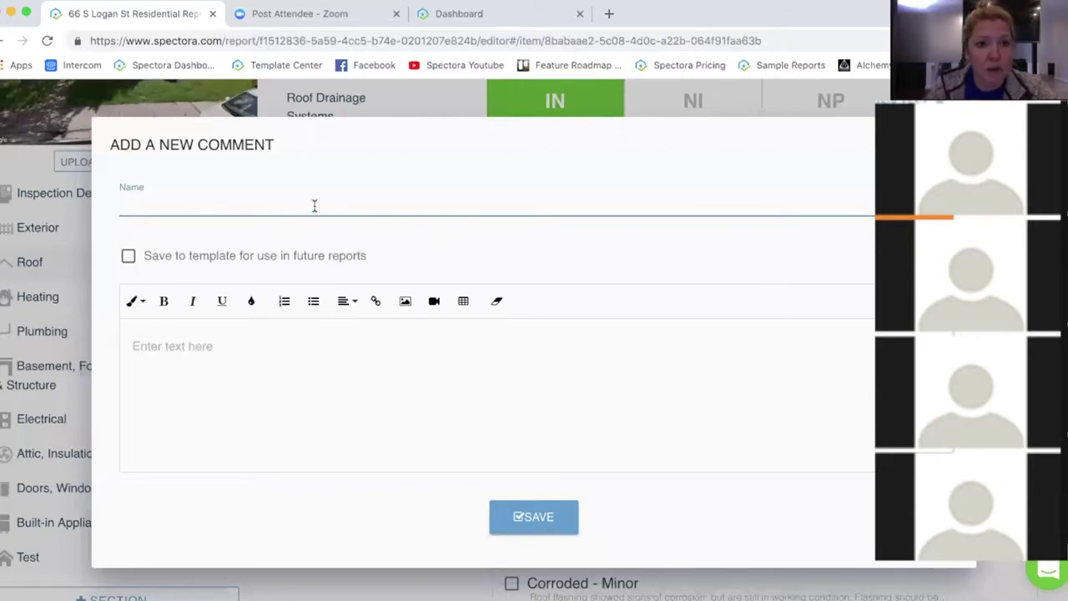
Step: Enable Save to template, browse the Answer Format list, then close the form without saving
left_click(176, 250)
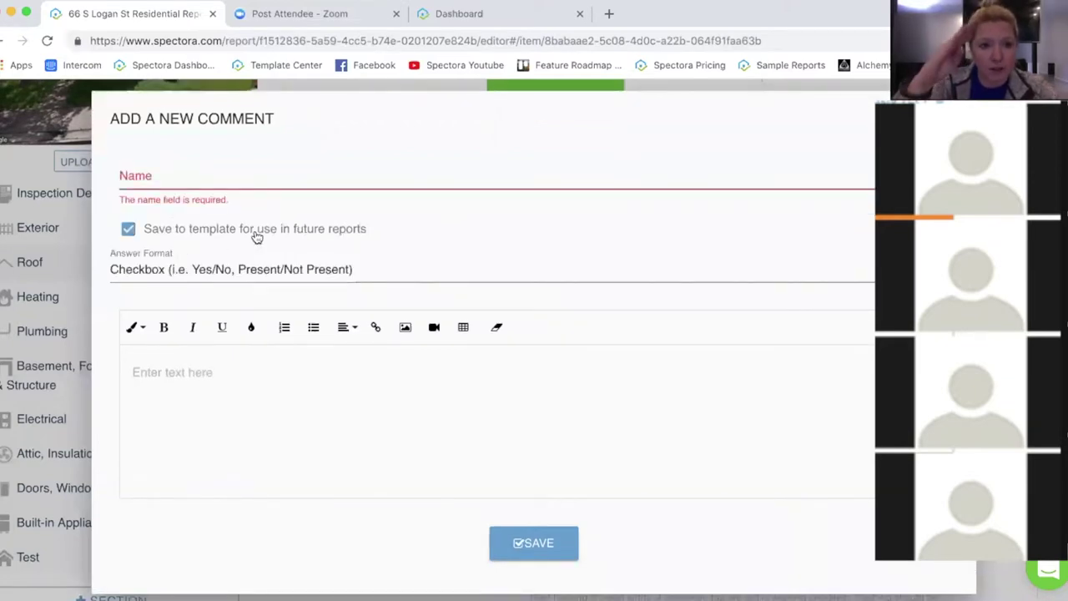
left_click(512, 275)
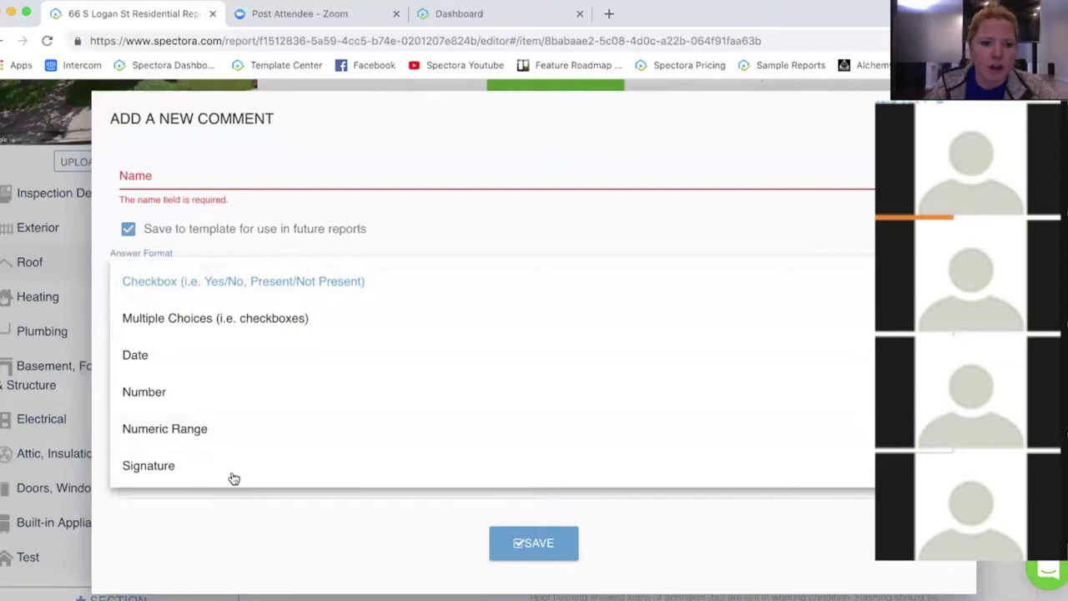
scroll(232, 463, "down", 1)
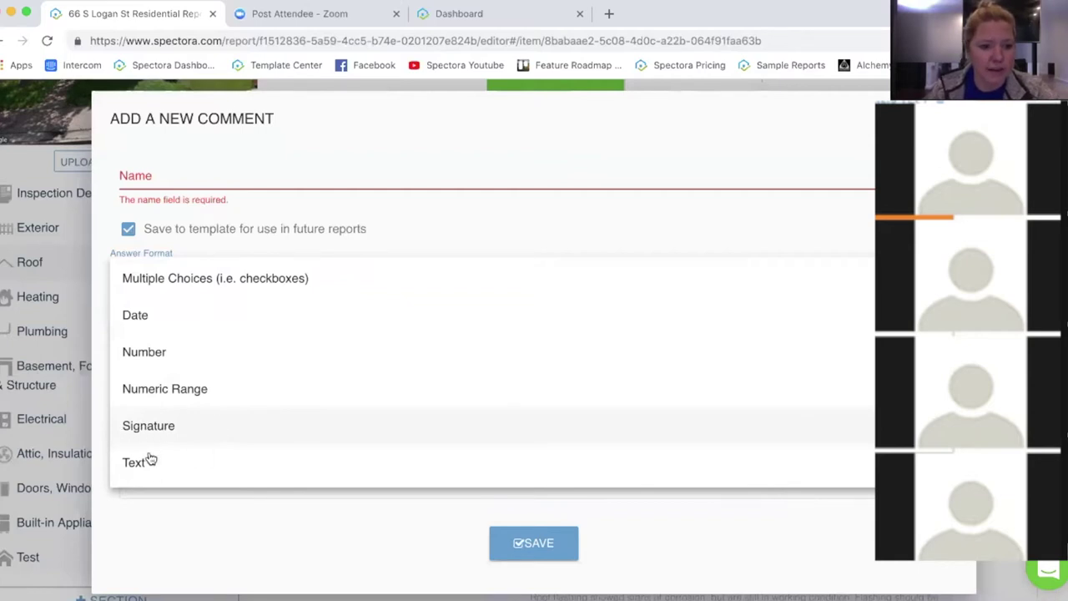
left_click(634, 534)
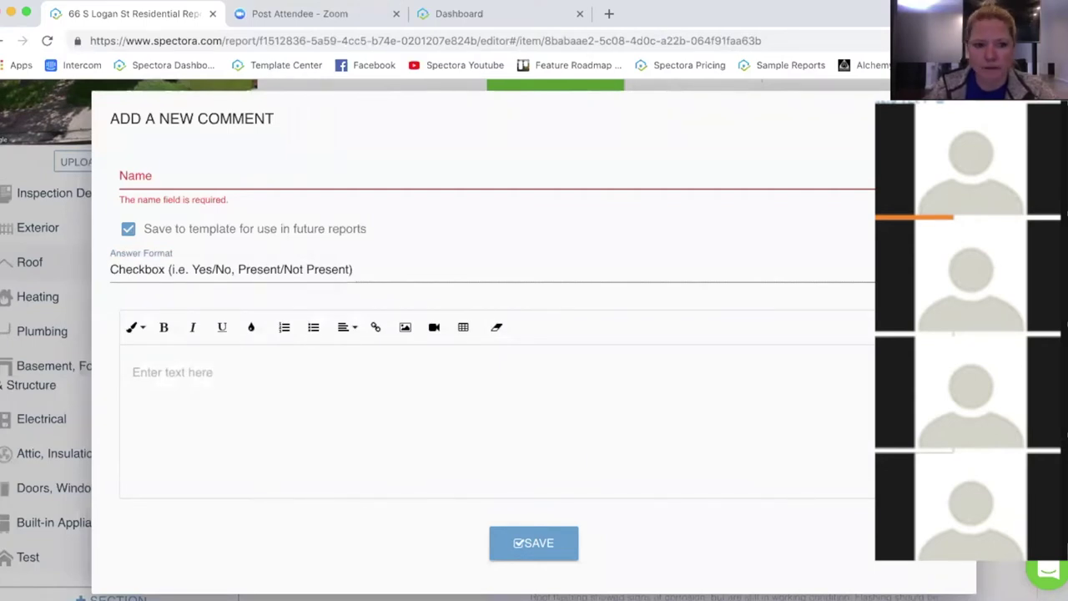
key("Escape")
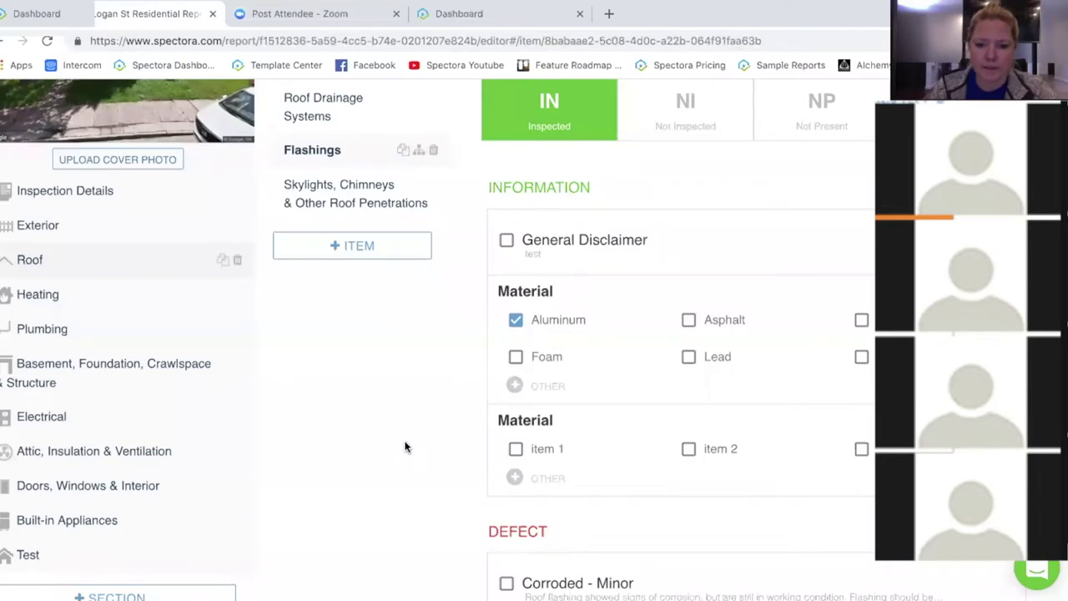
Step: Check the Corroded - Minor defect in the Flashings DEFECT list
scroll(403, 400, "down", 3)
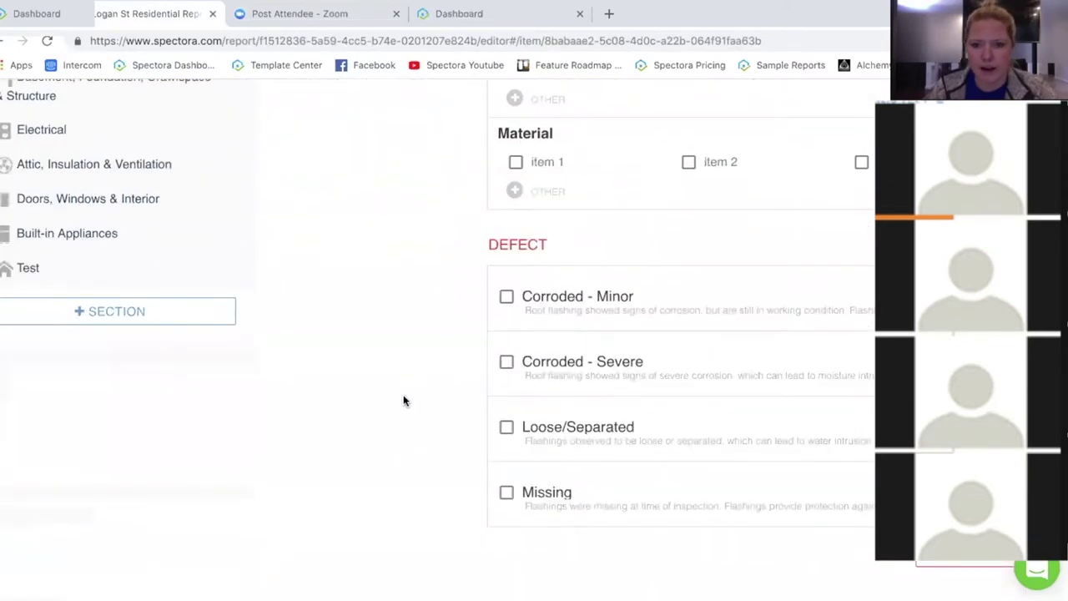
left_click(507, 298)
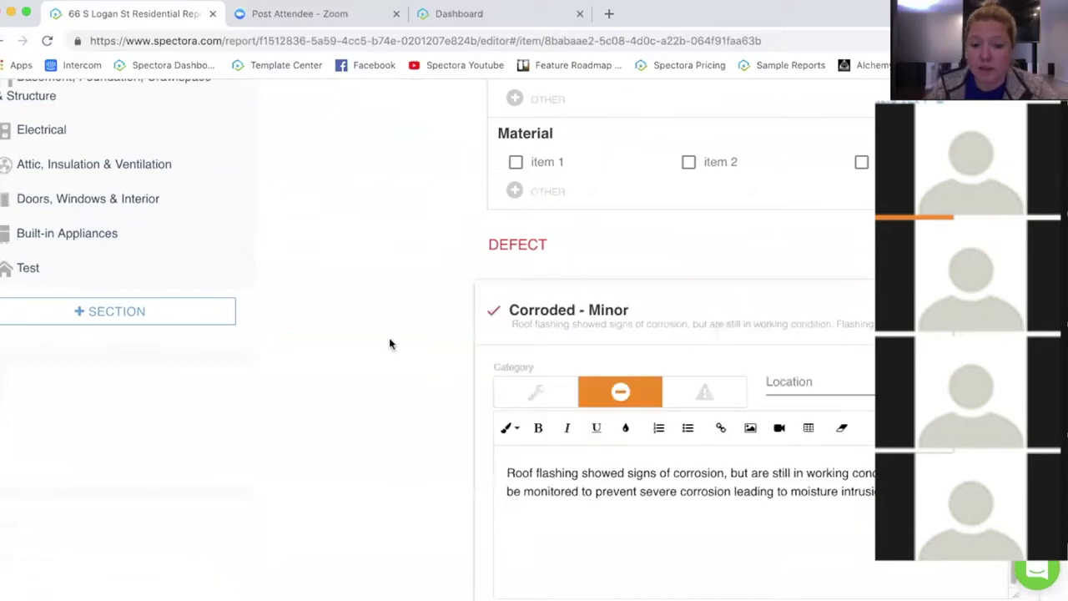
scroll(389, 334, "down", 5)
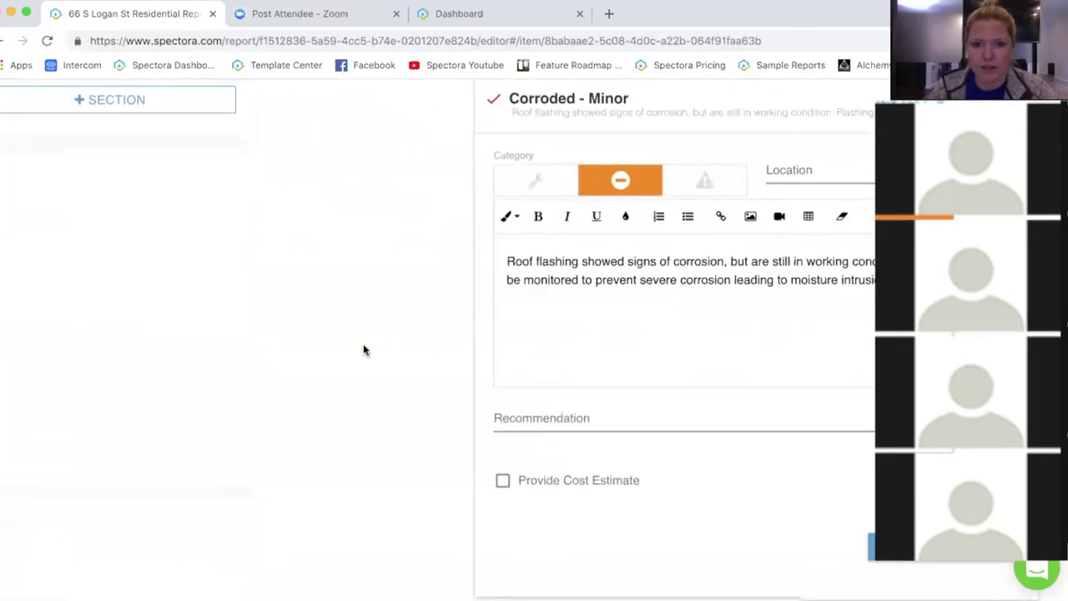
scroll(363, 346, "up", 1)
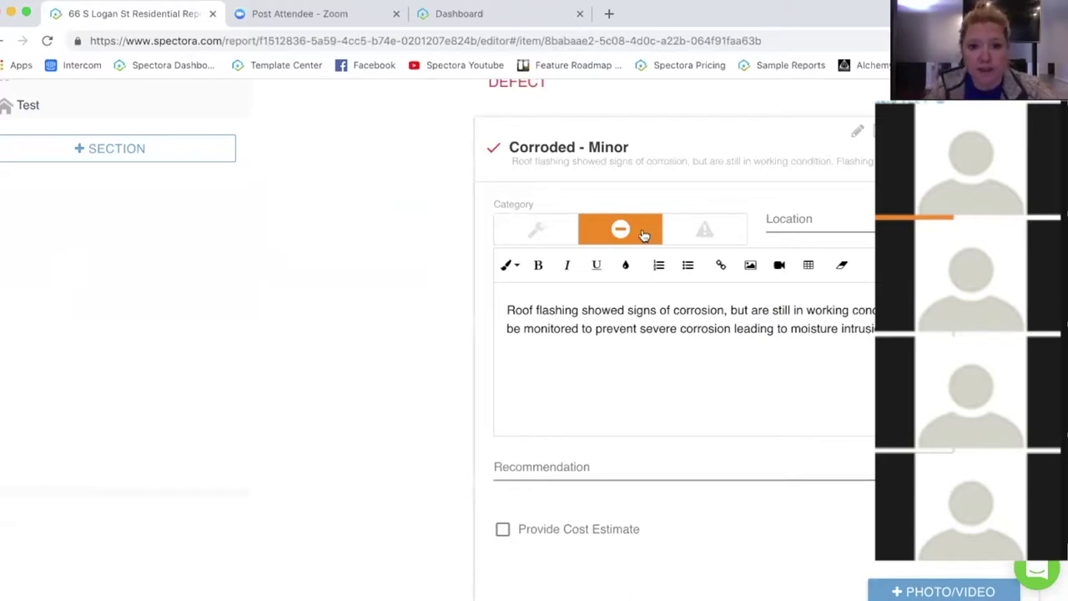
Step: Settle the Corroded - Minor defect on the red hazard category after trying the other severities
left_click(711, 226)
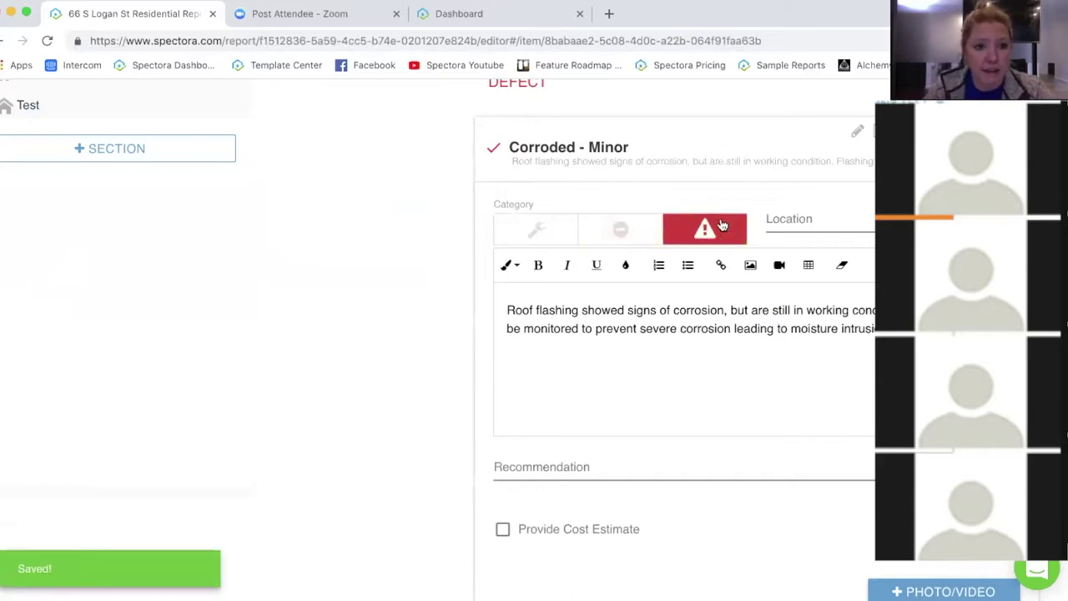
left_click(566, 232)
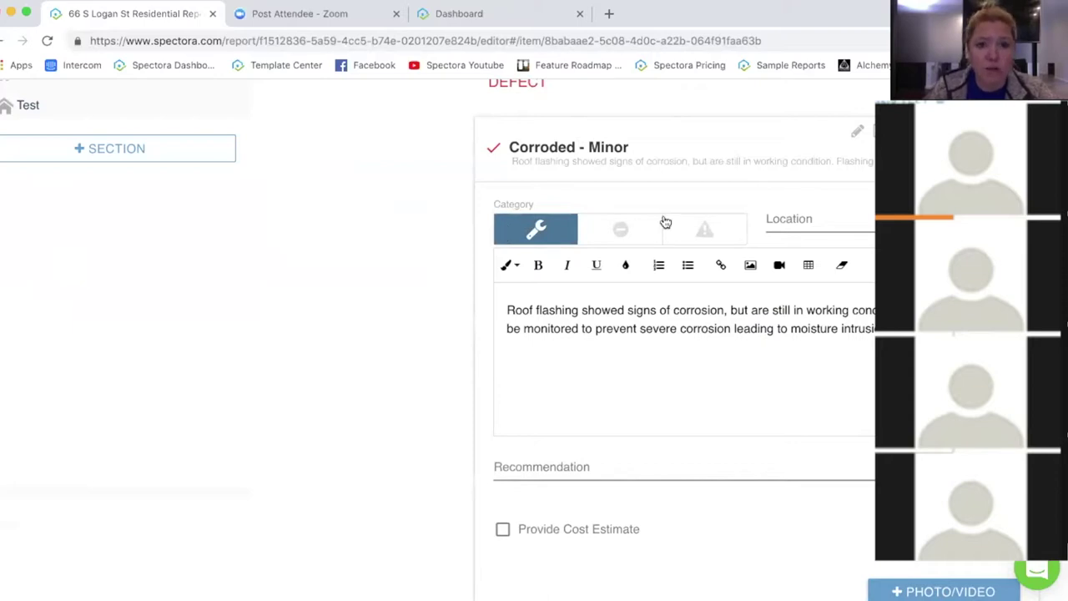
left_click(626, 237)
left_click(726, 239)
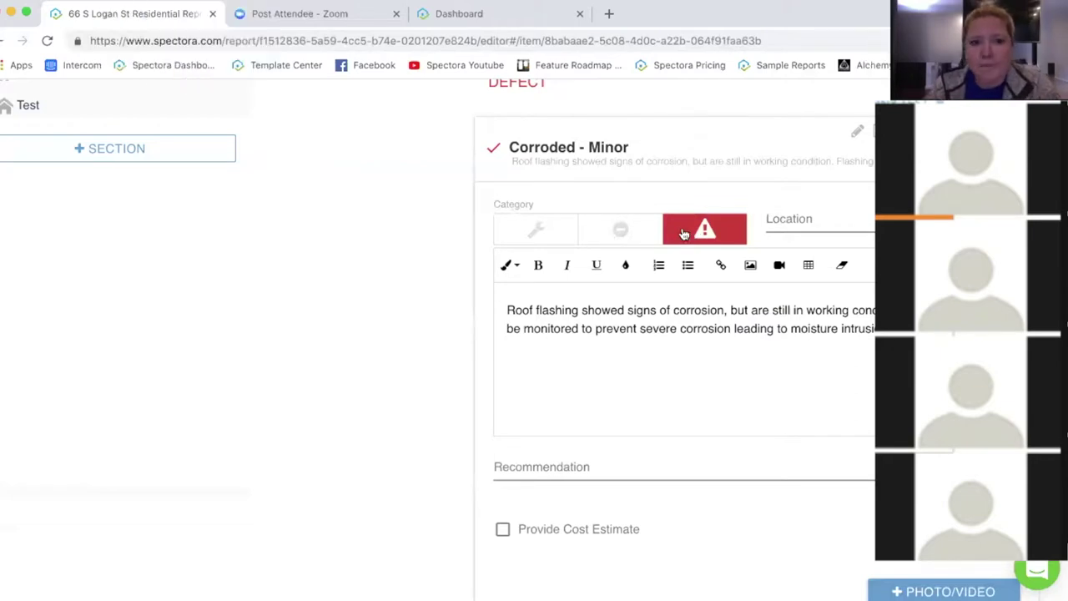
left_click(792, 218)
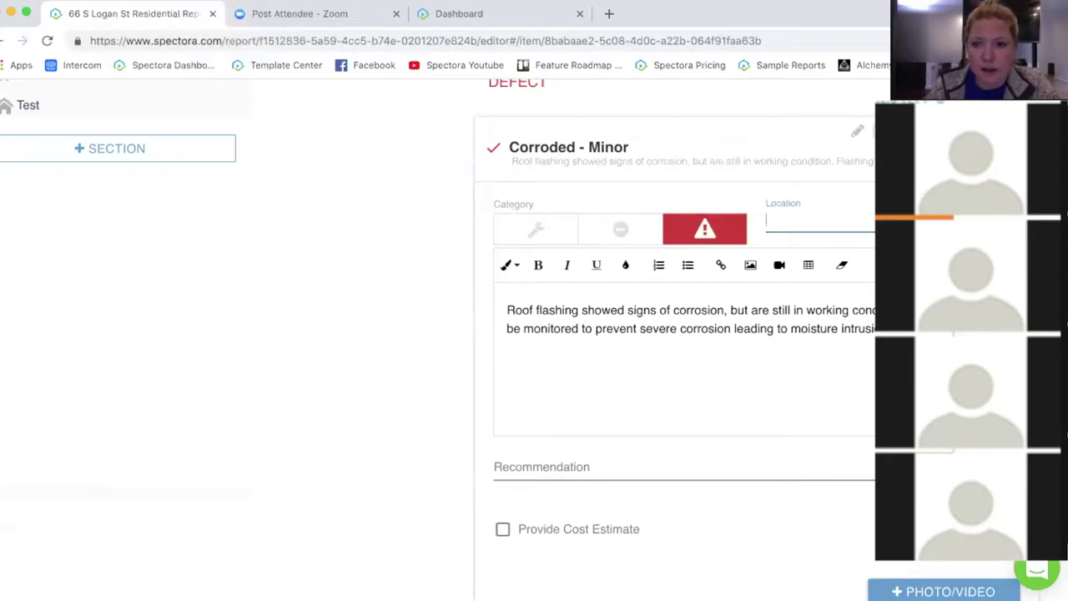
Step: Build and save the defect location 1st Floor East Bedroom
left_click(792, 218)
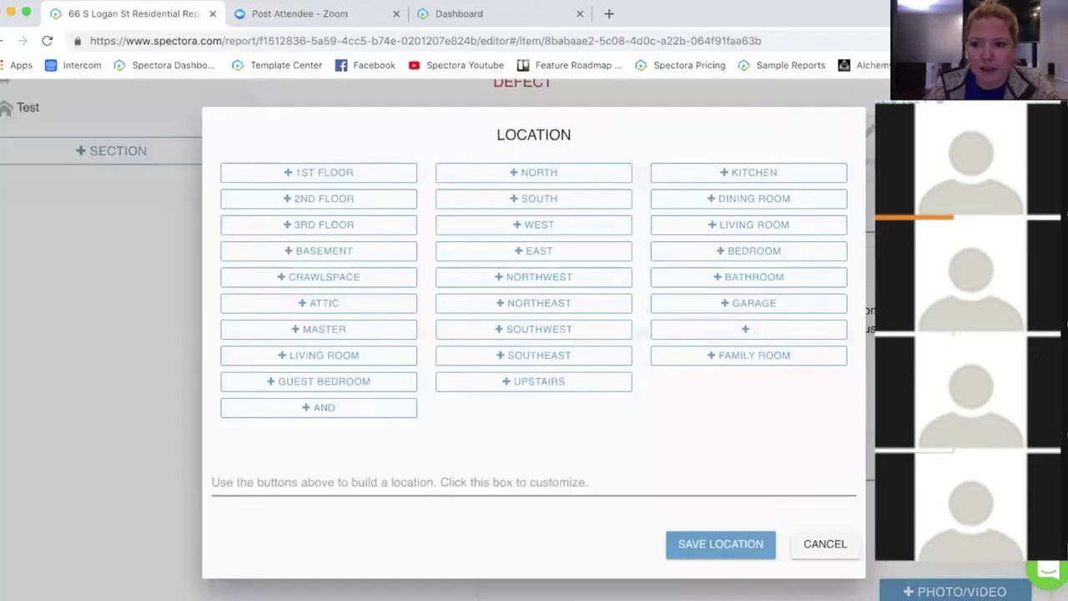
left_click(318, 173)
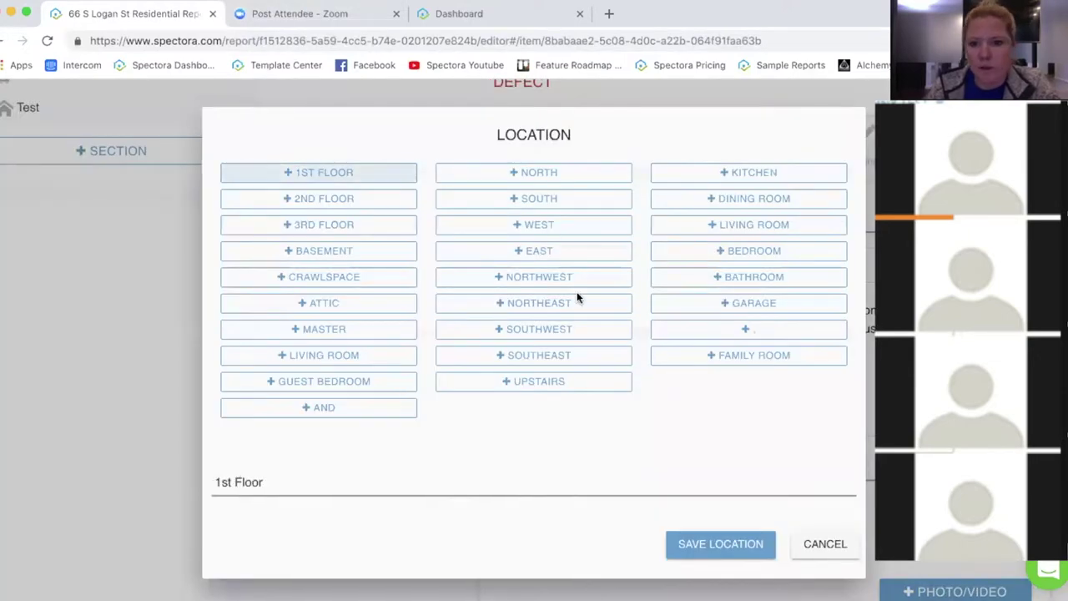
left_click(601, 253)
left_click(745, 254)
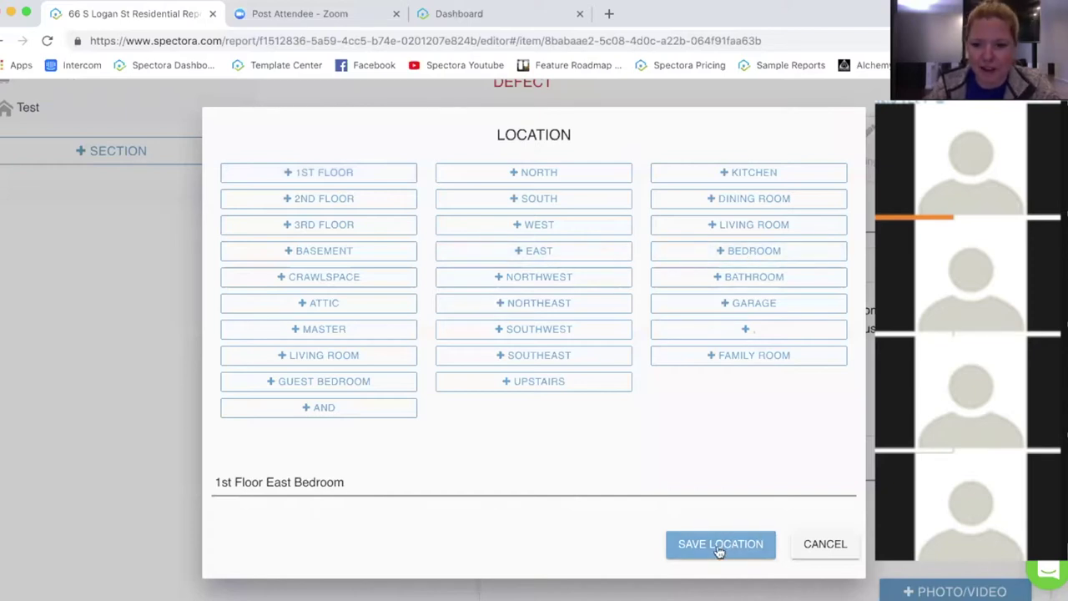
left_click(719, 551)
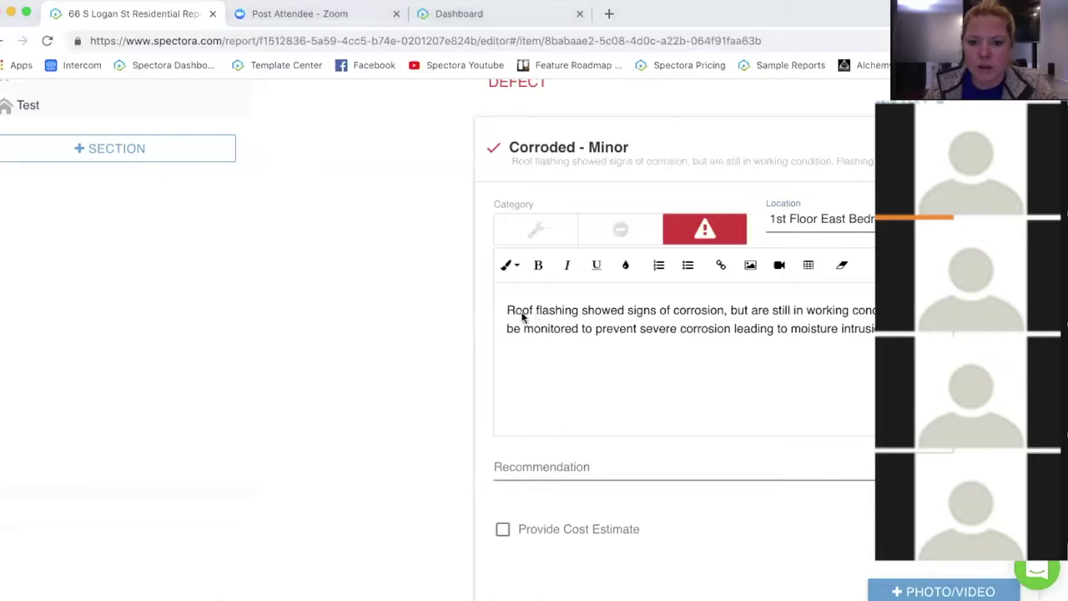
Step: Colour the phrase 'Roof flashing showed signs of corrosion,' red
left_click_drag(507, 312, 729, 313)
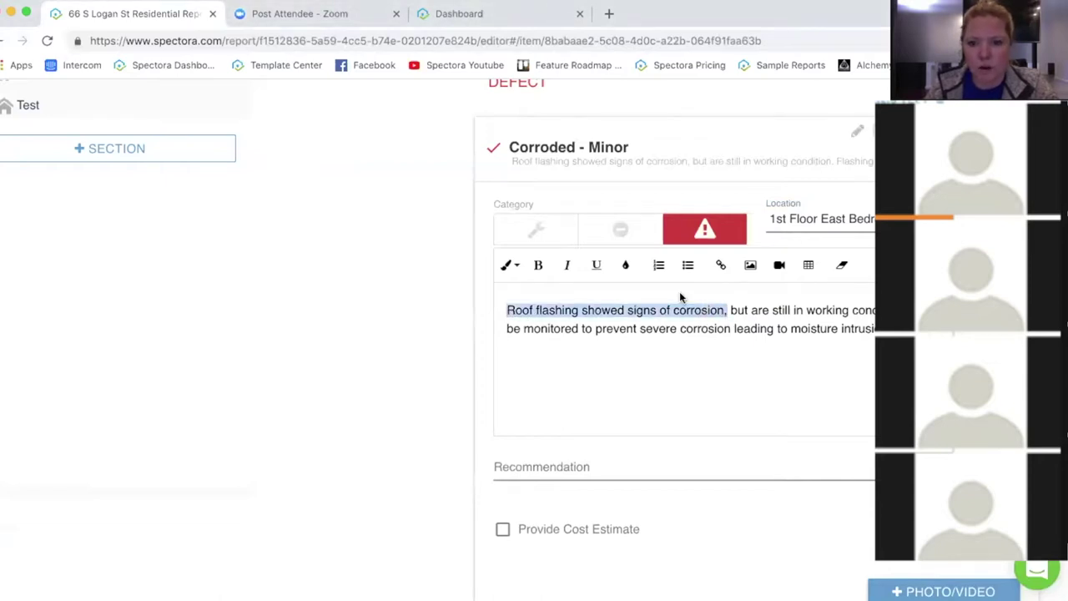
left_click(625, 267)
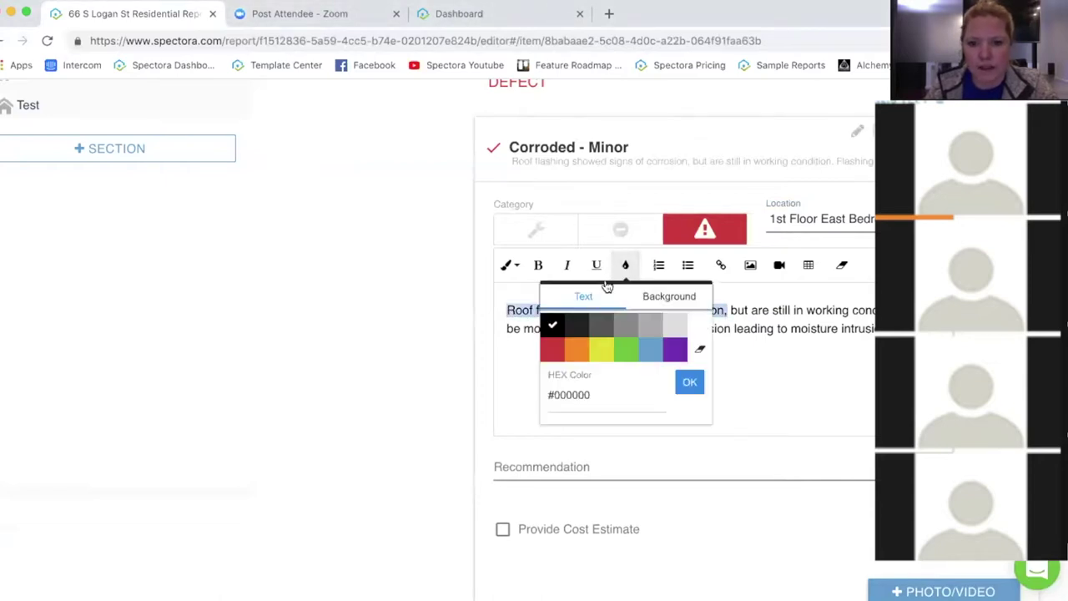
left_click(804, 324)
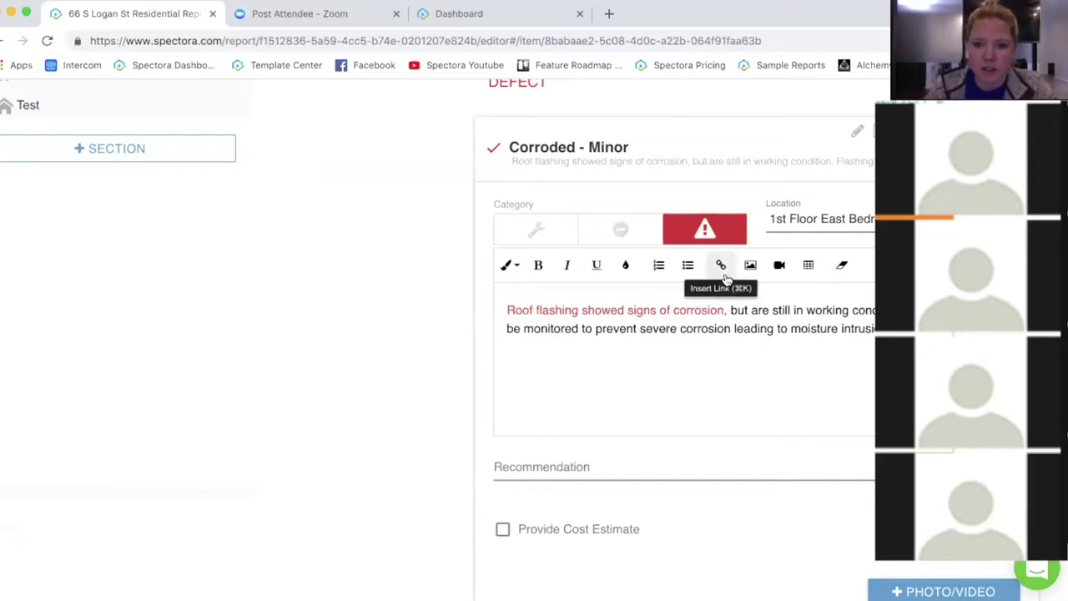
Step: Go through the Insert Link form's URL and Text fields and press Insert
left_click(721, 266)
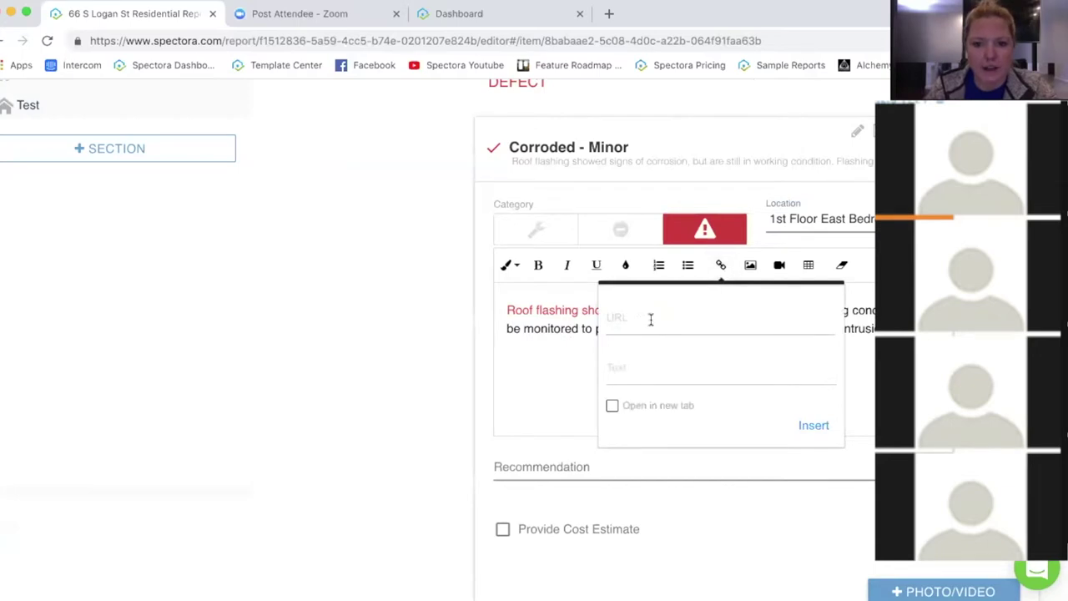
left_click(651, 319)
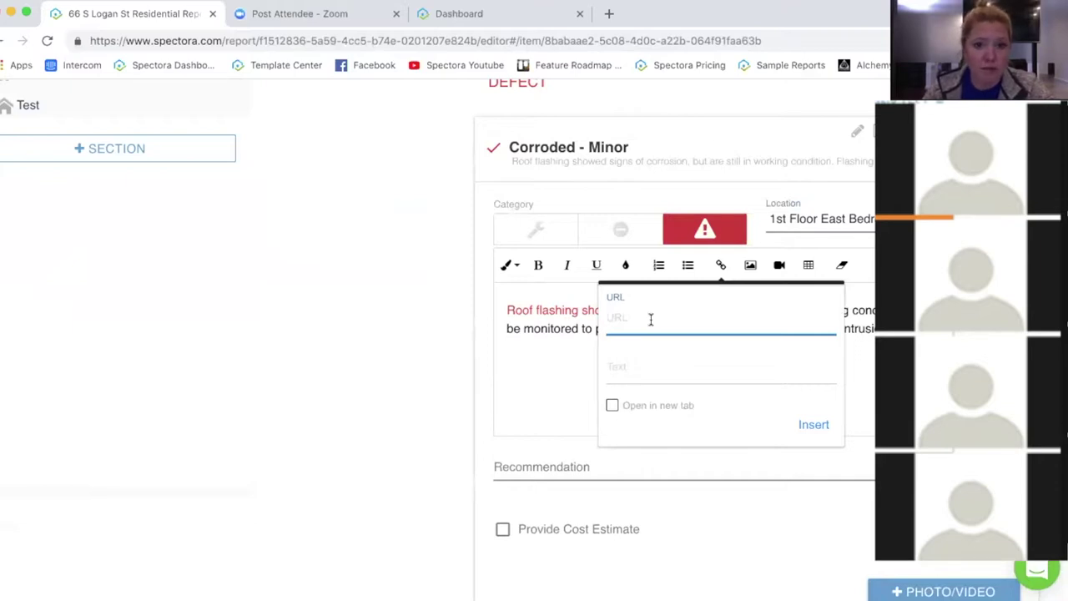
left_click(626, 371)
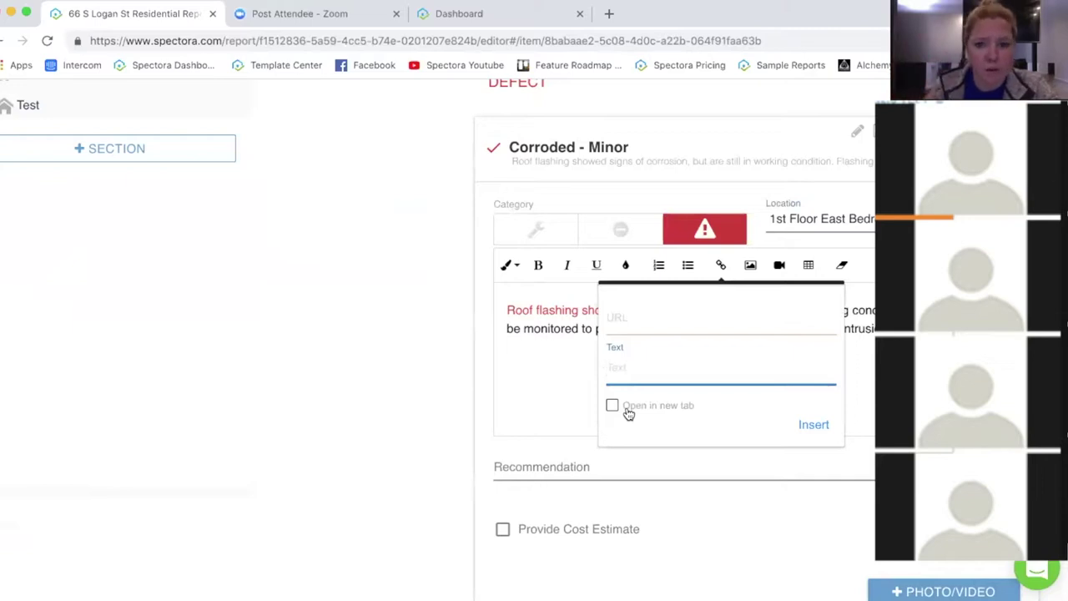
left_click(808, 433)
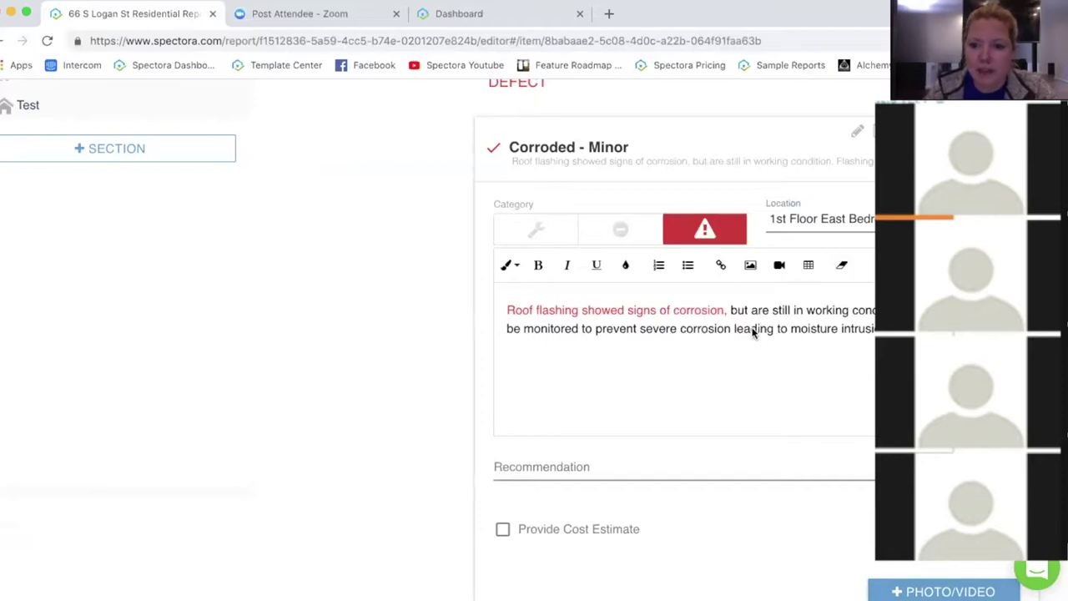
scroll(738, 313, "down", 1)
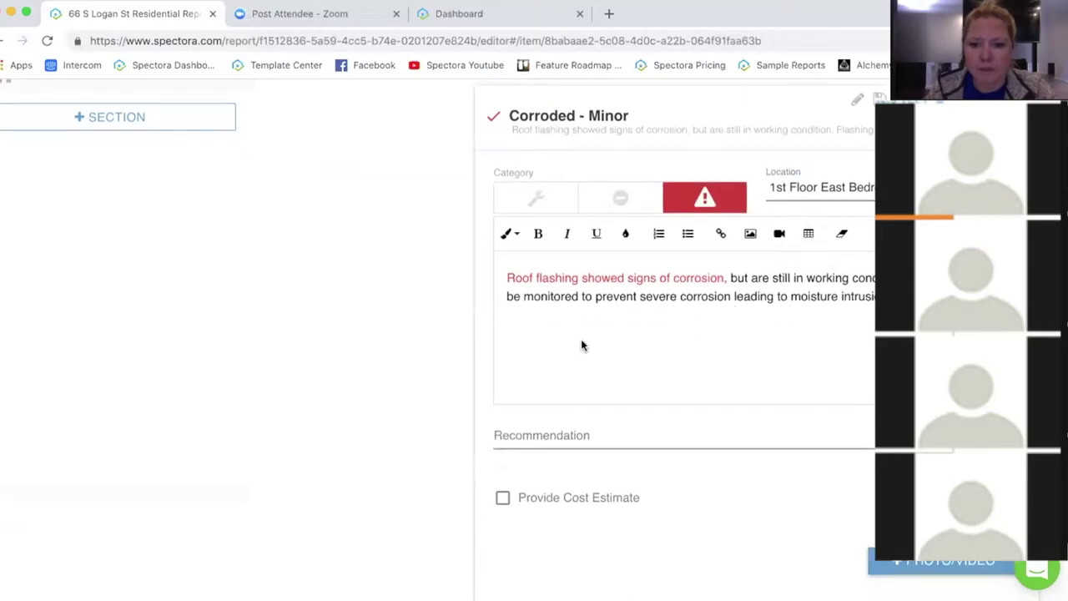
left_click(592, 438)
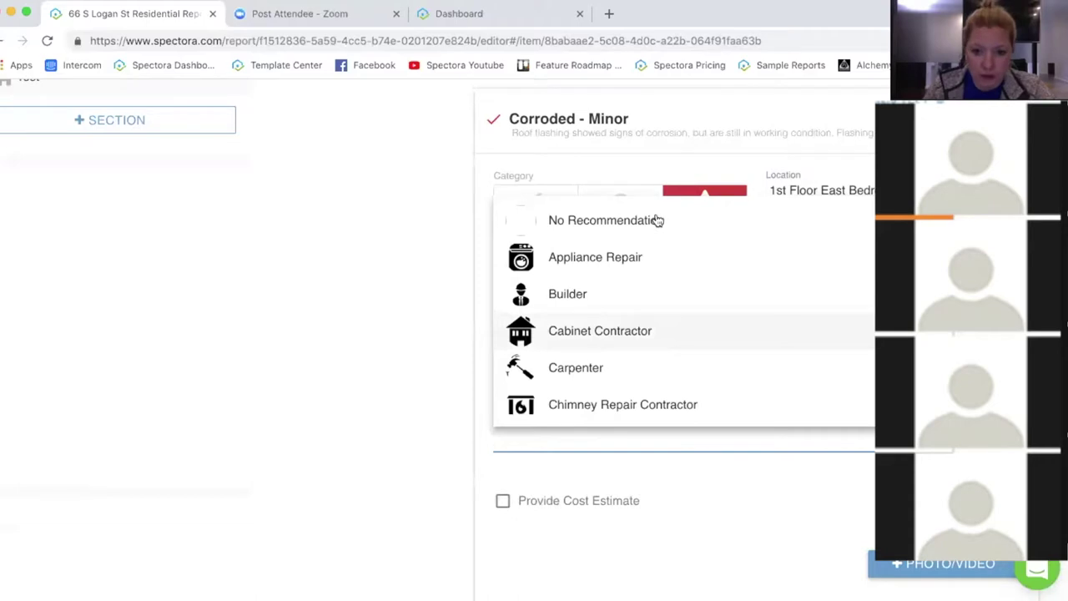
scroll(698, 307, "down", 3)
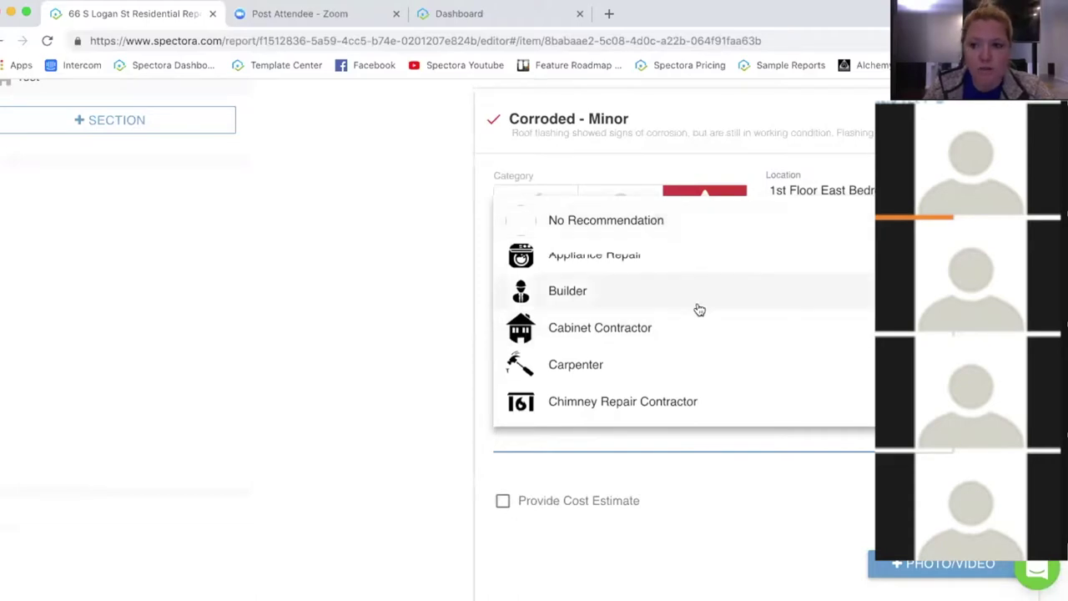
scroll(699, 309, "down", 3)
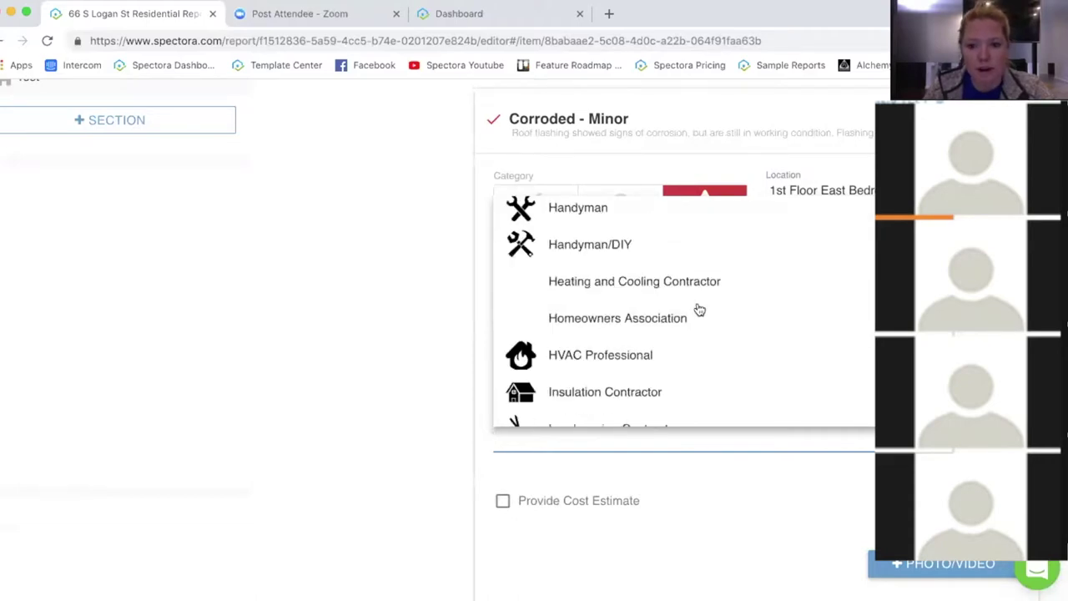
scroll(699, 309, "down", 10)
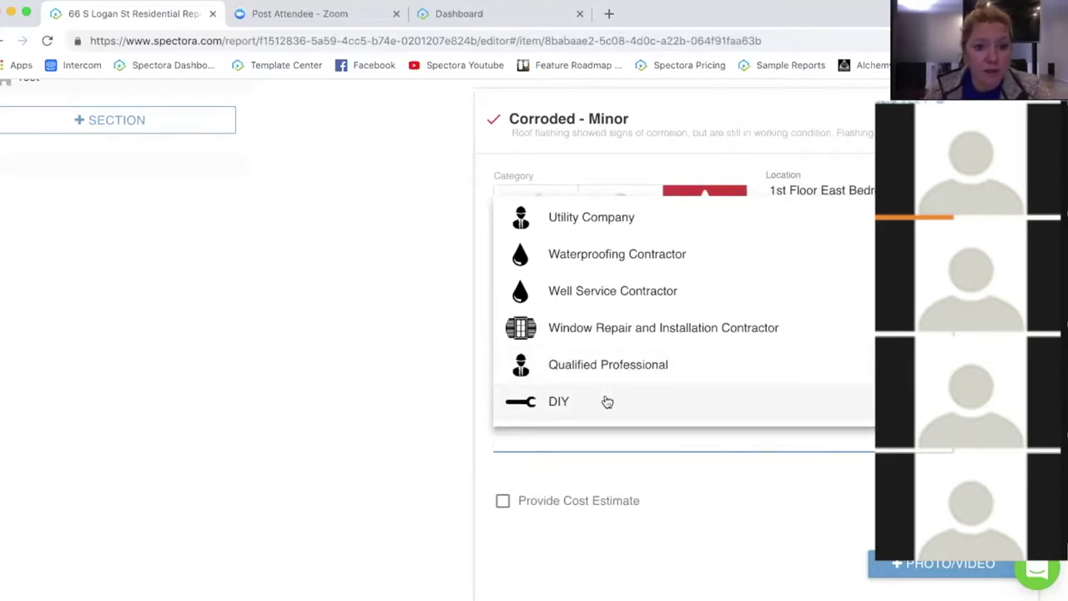
left_click(405, 402)
scroll(395, 349, "down", 3)
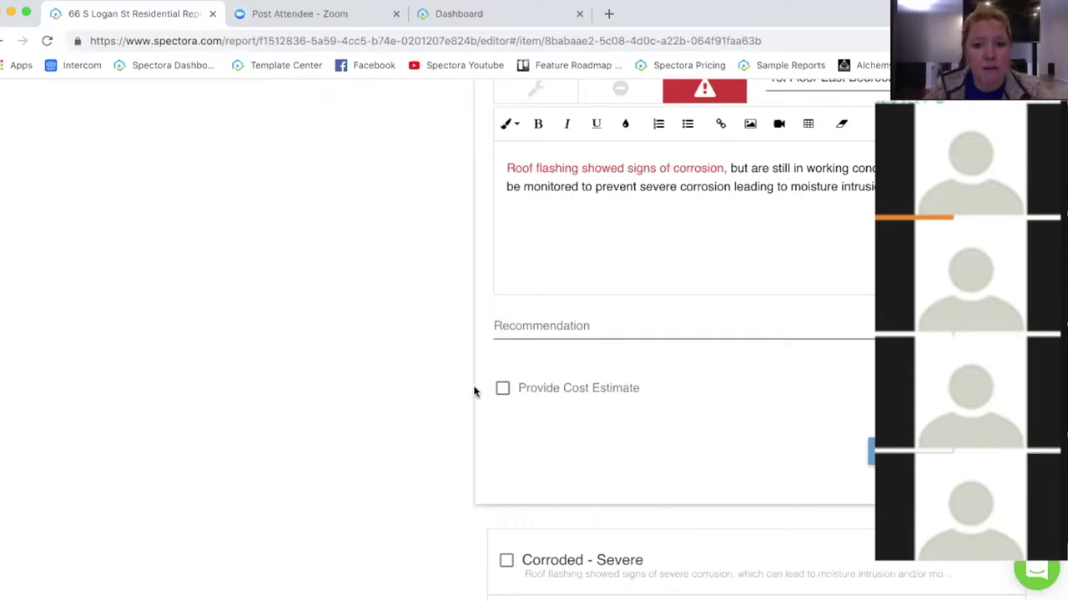
Step: Turn on a cost estimate for the defect with a range of $8000 - $16000
left_click(503, 390)
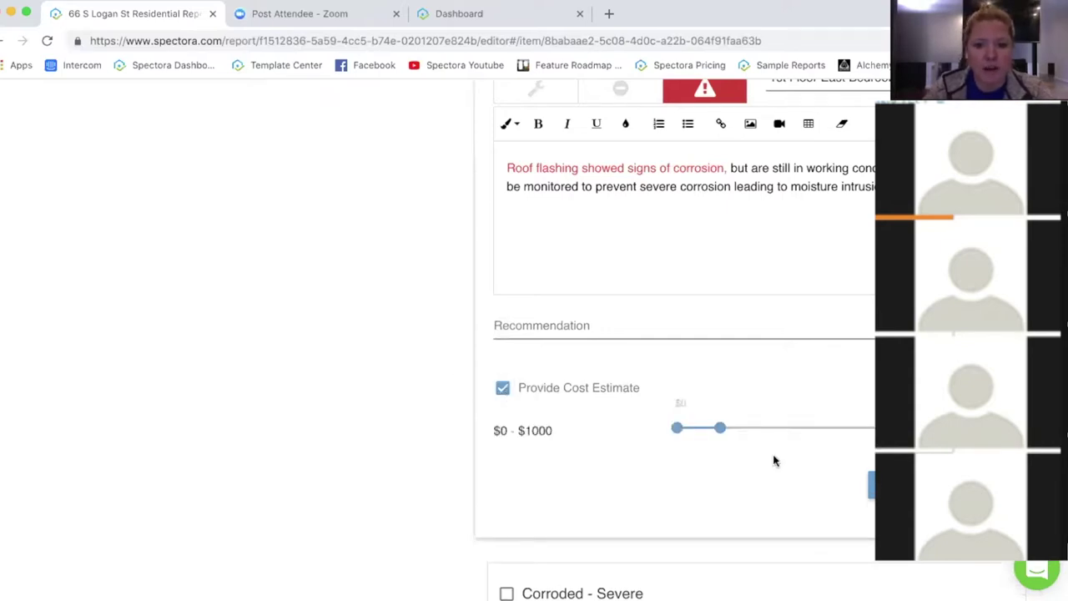
left_click_drag(721, 428, 884, 428)
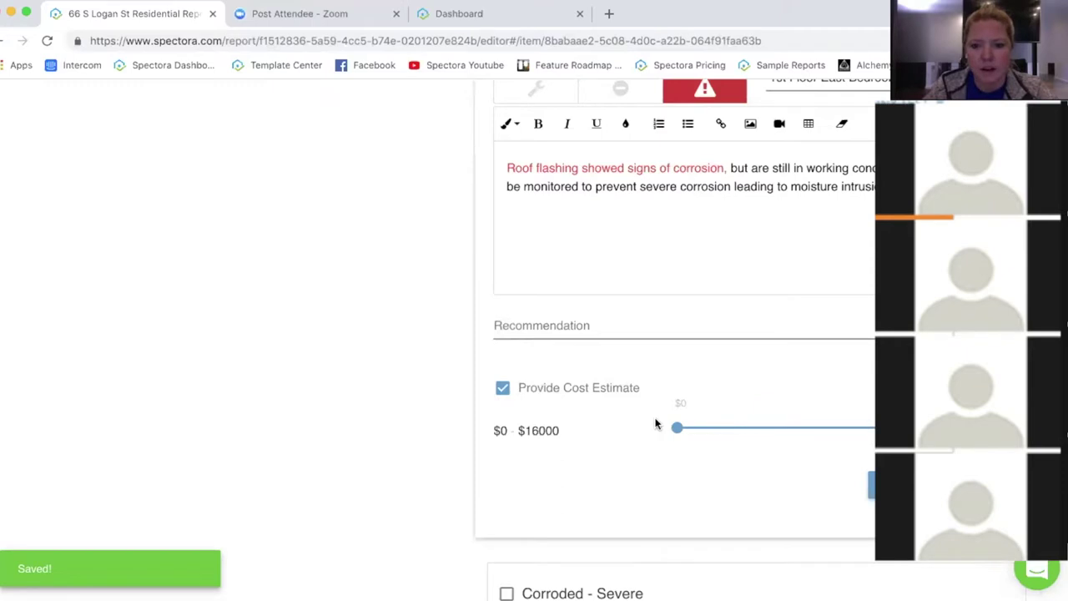
left_click_drag(678, 428, 600, 474)
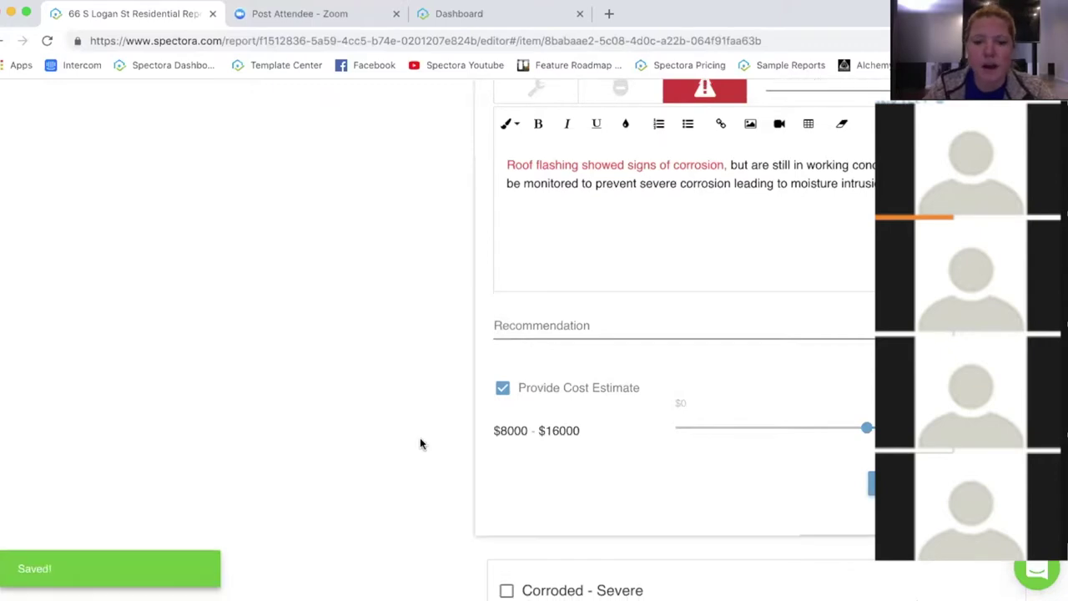
scroll(430, 441, "down", 3)
scroll(427, 437, "up", 1)
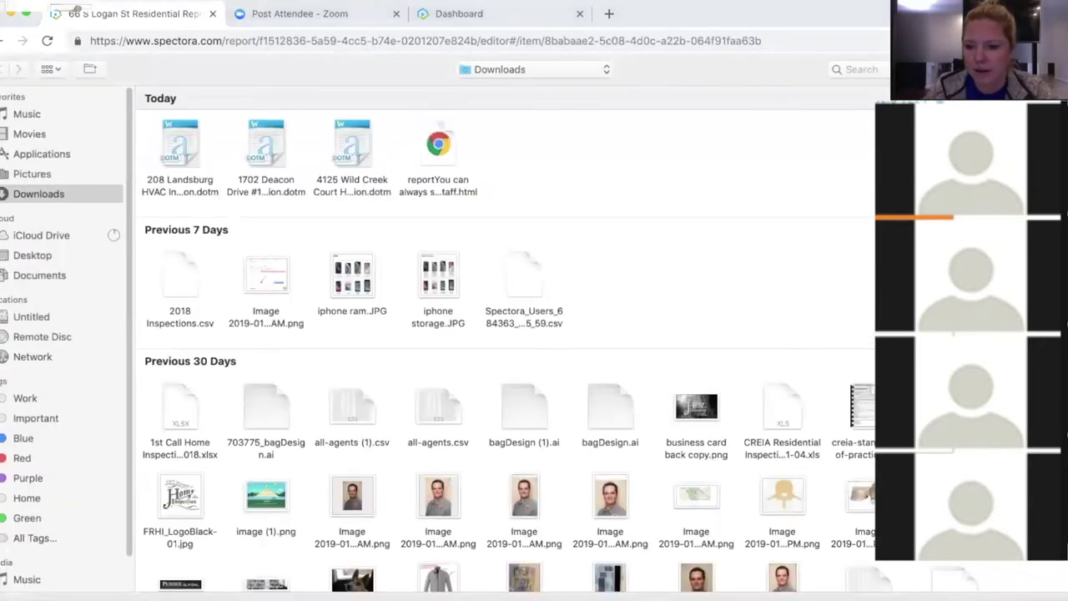
Step: Pick the image file in Downloads as the defect's photo
double_click(776, 454)
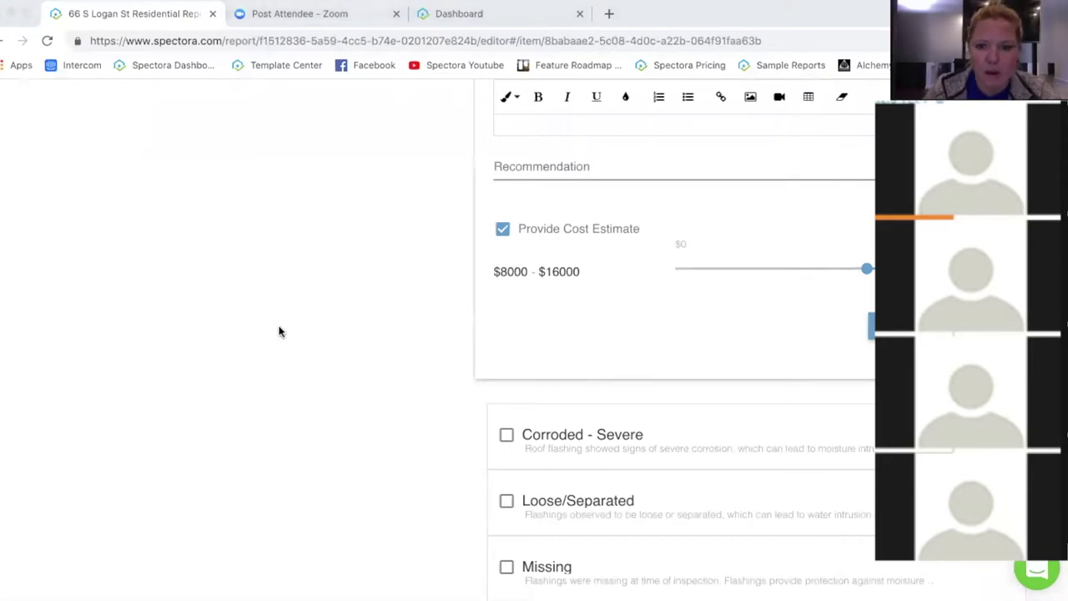
Step: Attach the underwater photo to the Corroded - Minor defect, add a green ellipse, and save the markup
left_click_drag(337, 322, 622, 315)
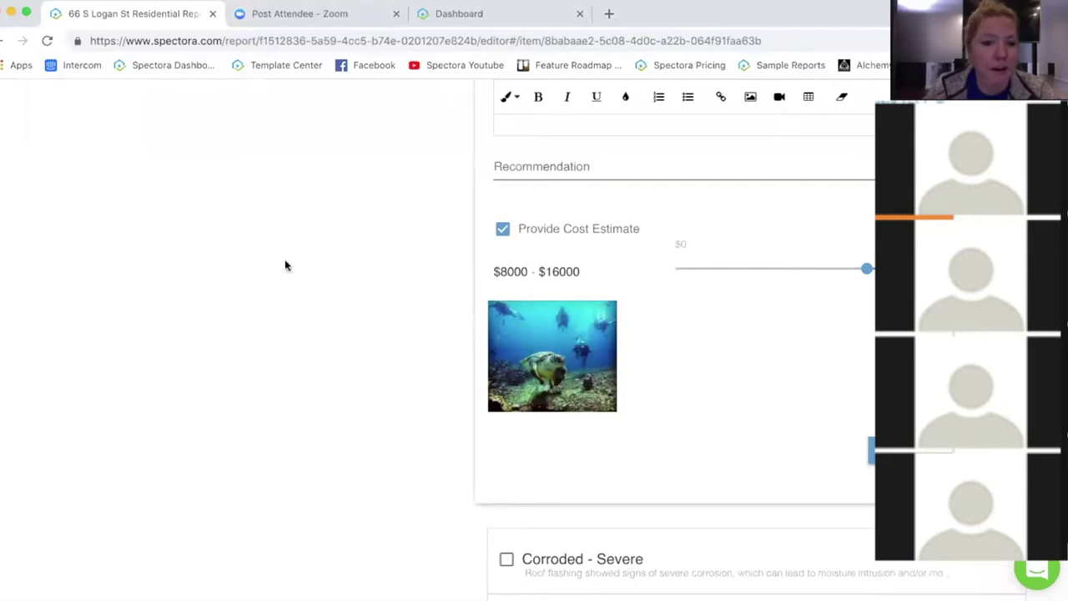
left_click(551, 352)
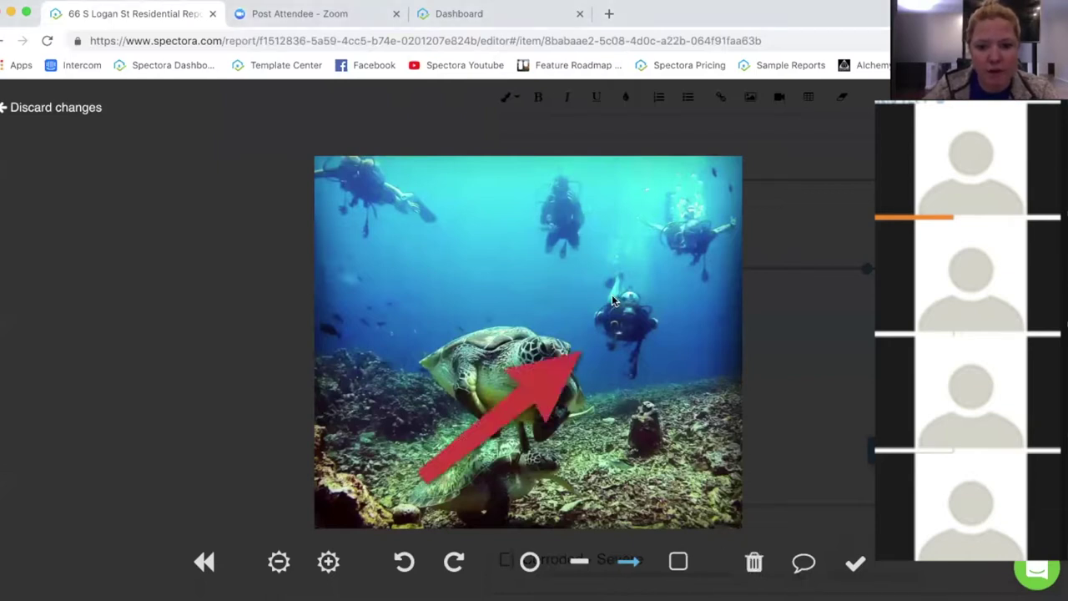
left_click(529, 560)
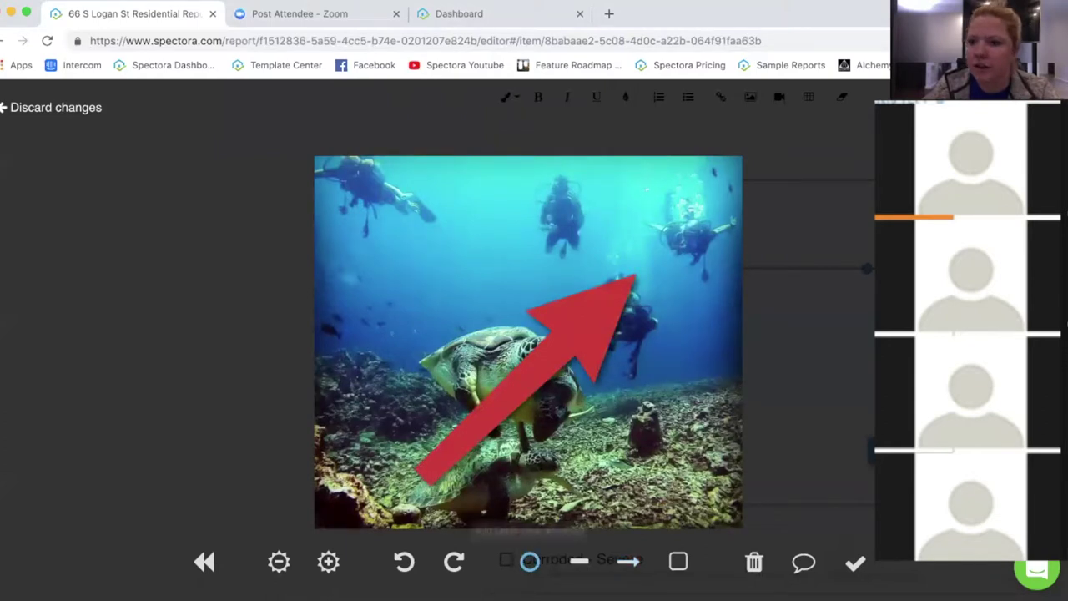
left_click(583, 349)
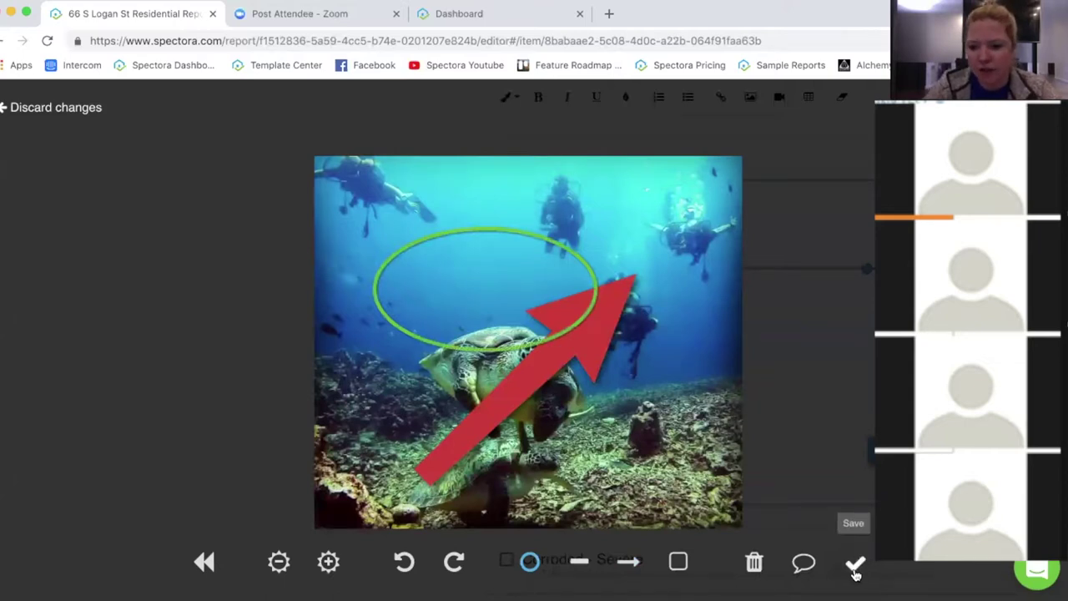
left_click(855, 568)
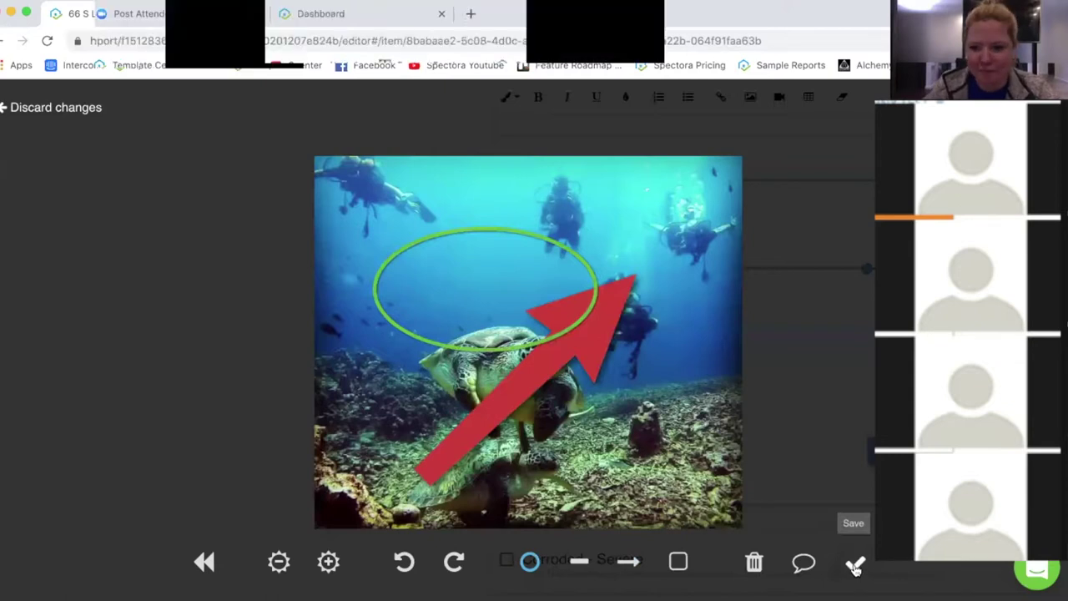
left_click(854, 568)
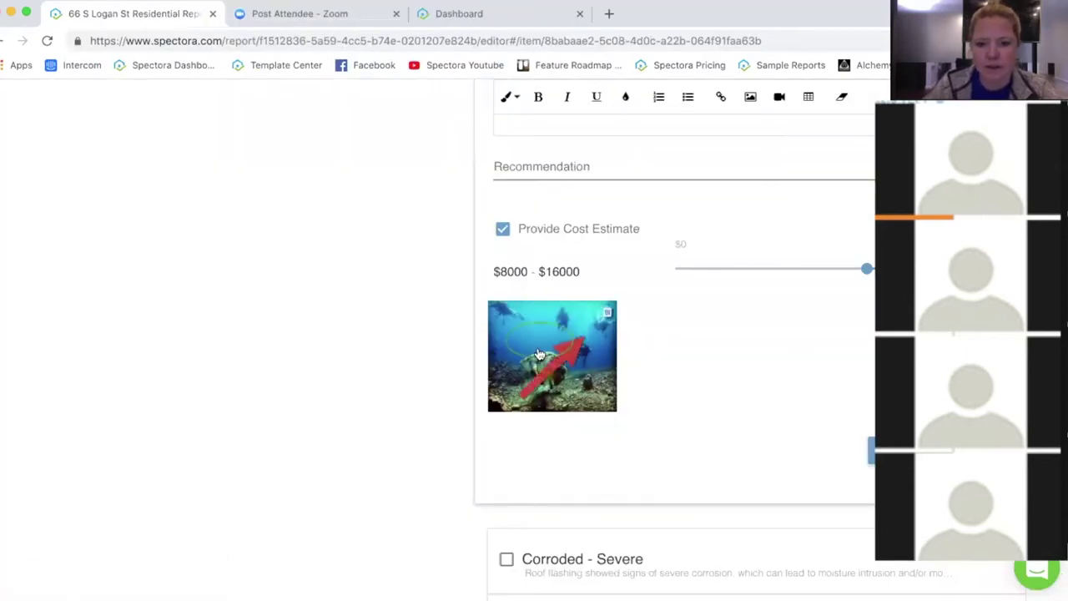
left_click(432, 414)
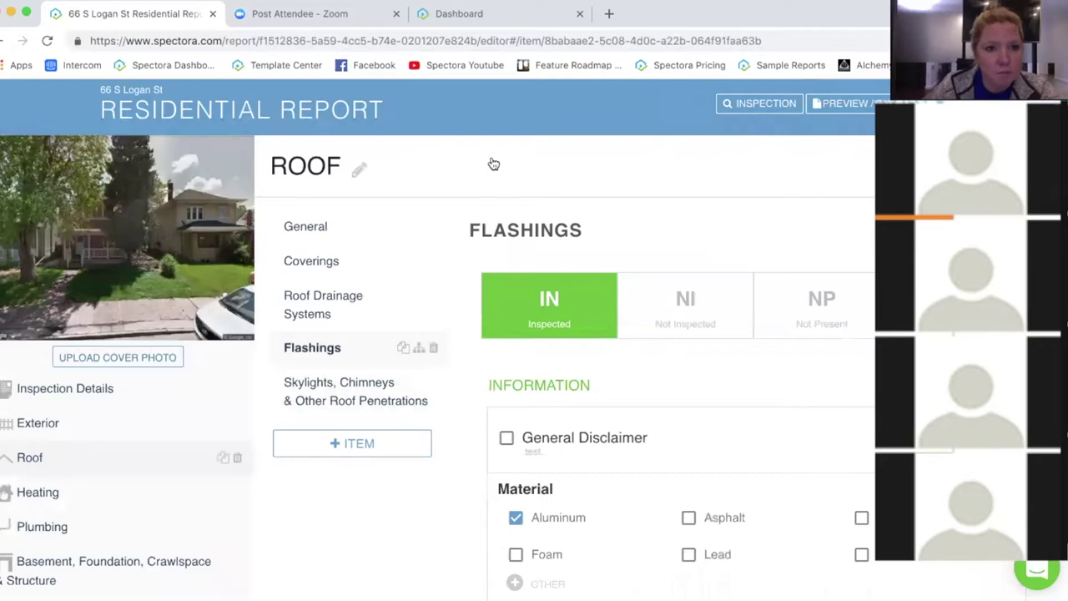
left_click(864, 108)
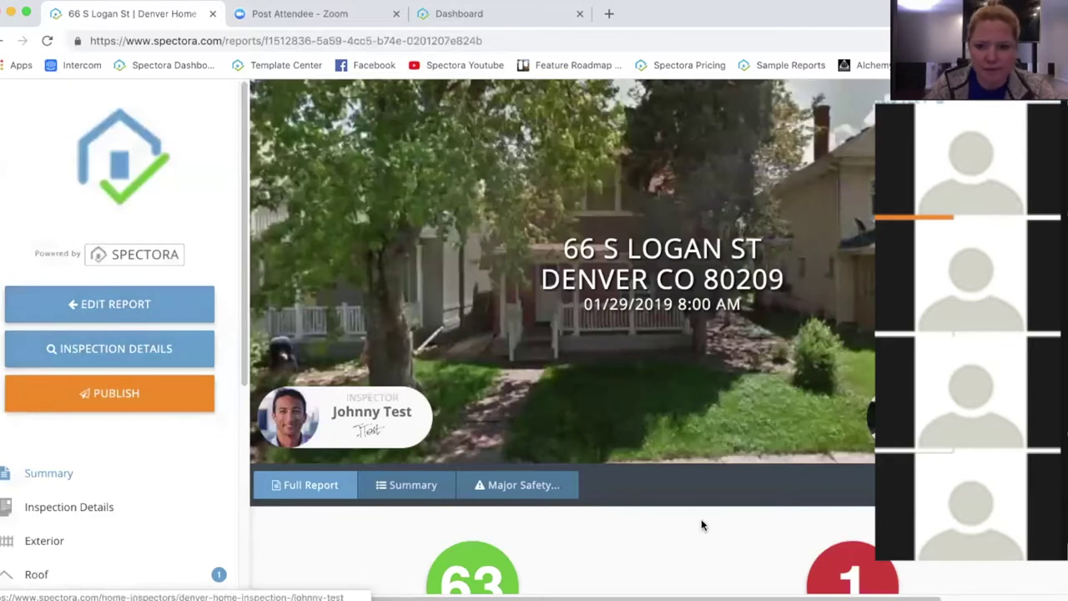
scroll(698, 496, "down", 2)
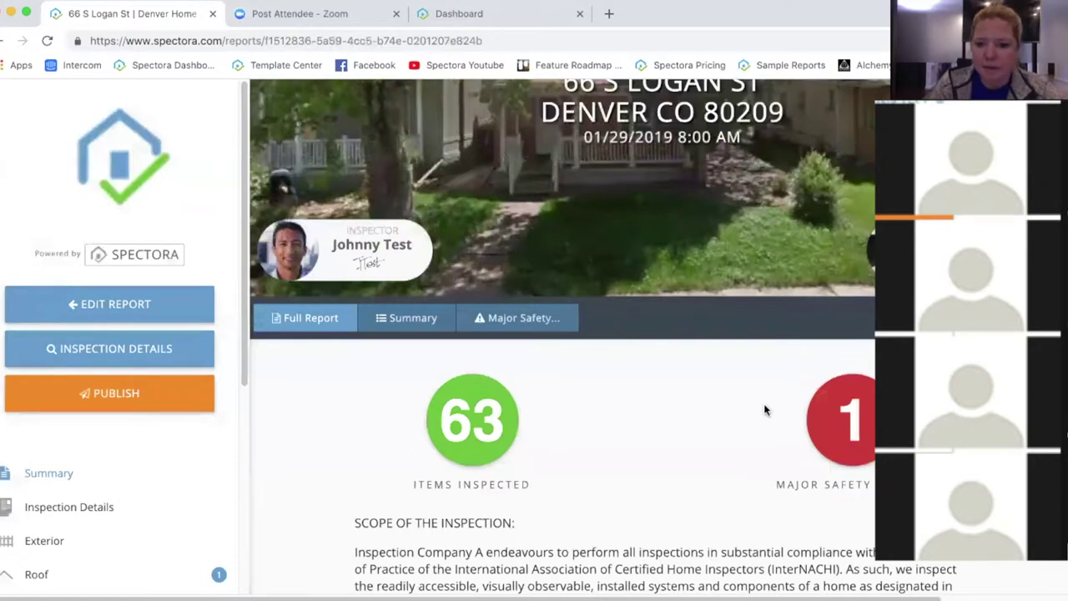
triple_click(402, 487)
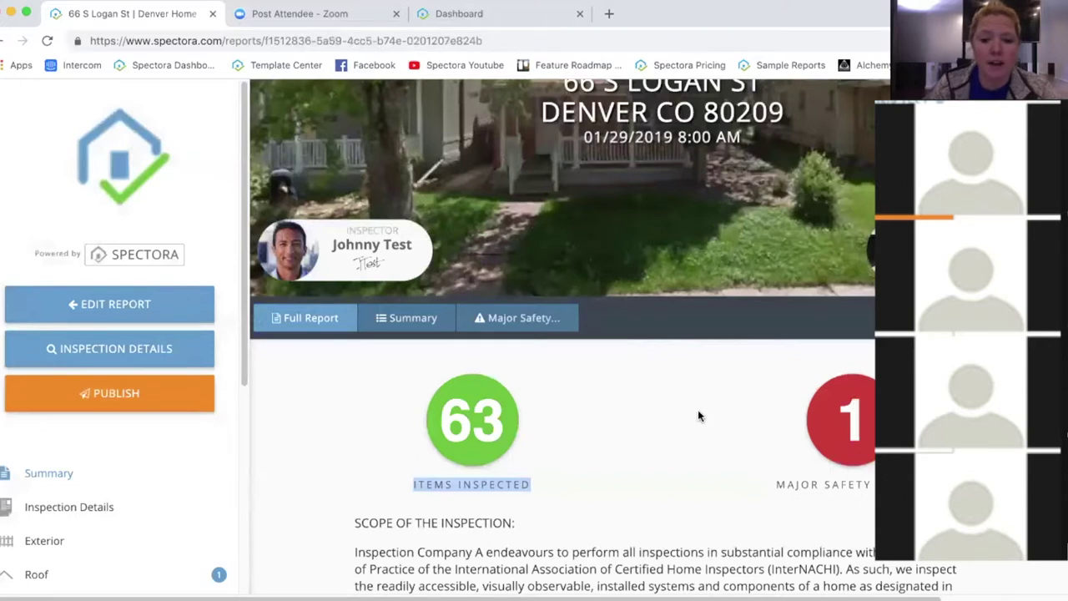
scroll(699, 415, "down", 2)
scroll(699, 416, "down", 3)
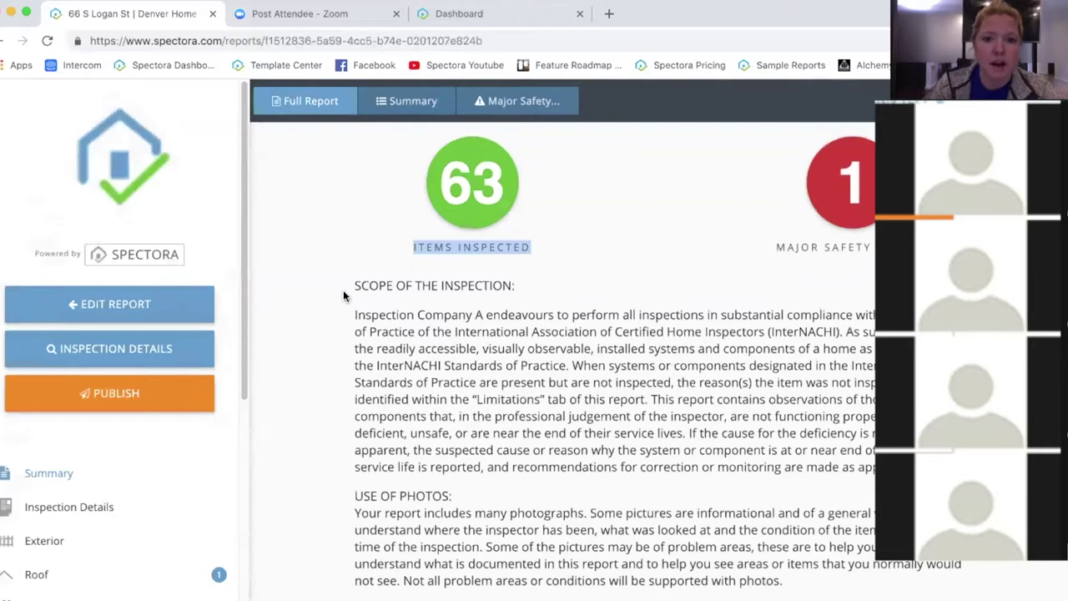
left_click_drag(349, 284, 463, 389)
left_click_drag(656, 488, 660, 485)
scroll(660, 486, "down", 6)
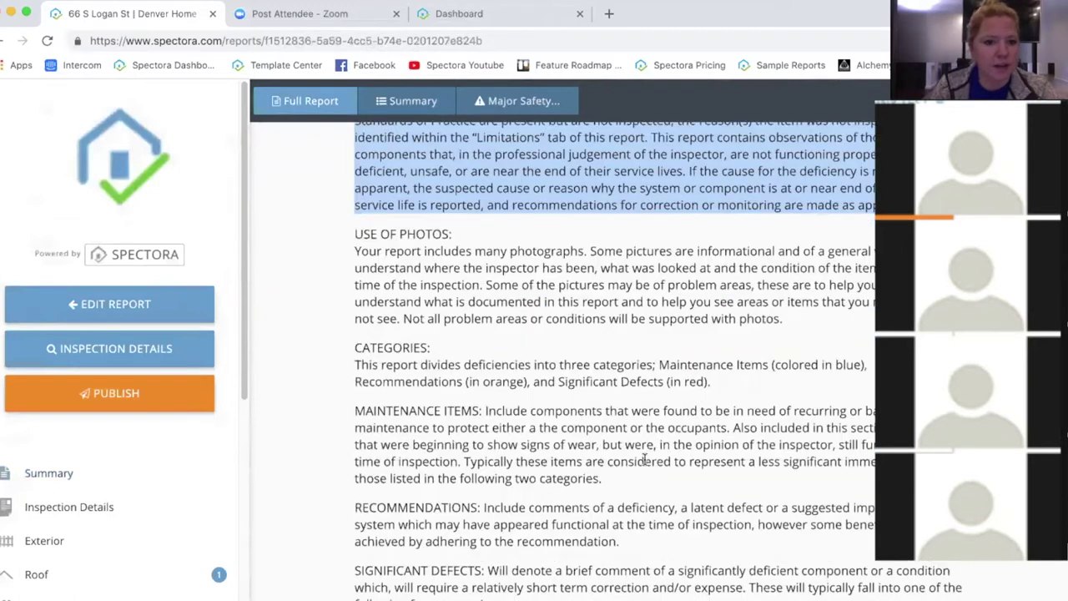
left_click_drag(364, 225, 733, 531)
left_click(733, 531)
scroll(667, 500, "down", 9)
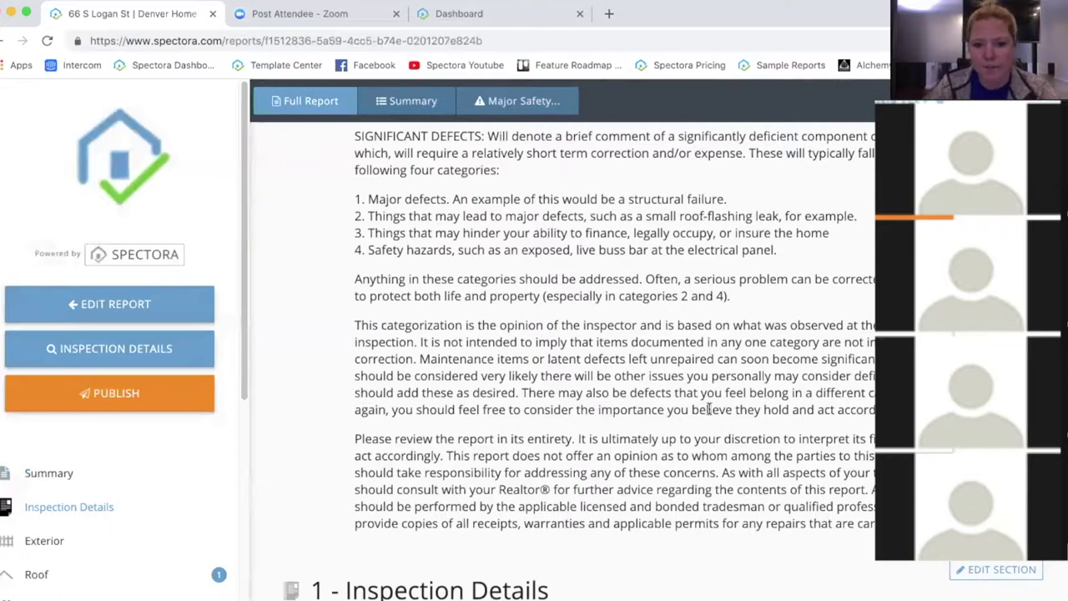
scroll(708, 409, "down", 4)
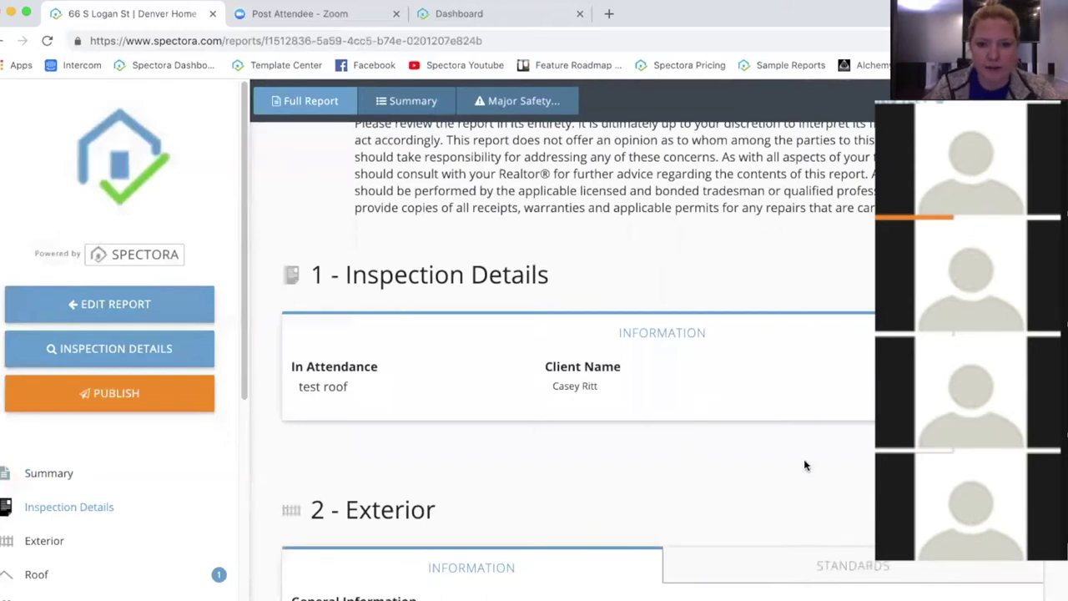
scroll(766, 396, "down", 1)
scroll(766, 395, "down", 2)
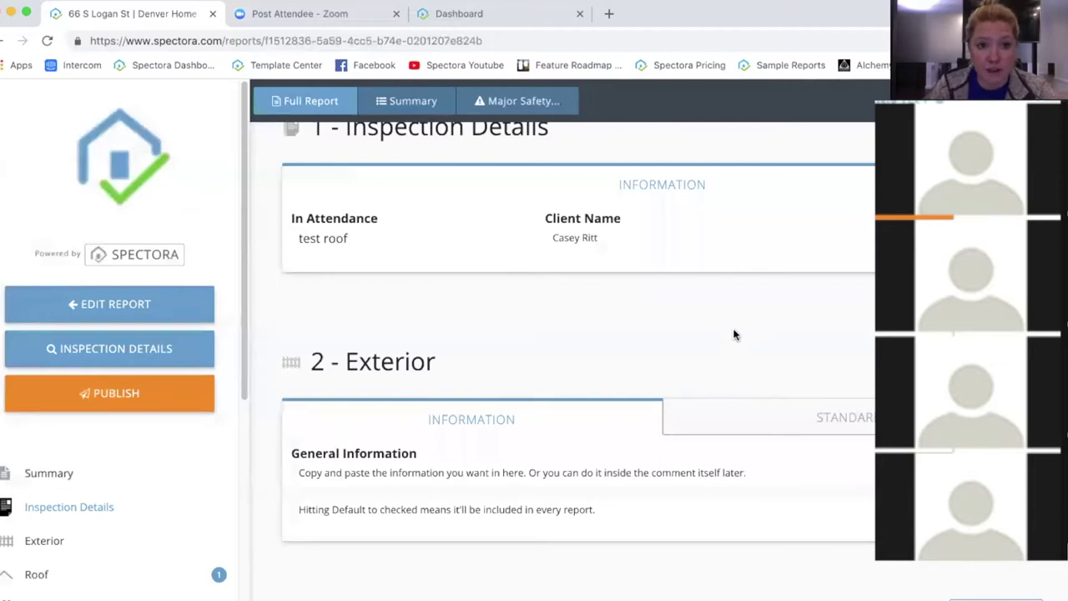
left_click(871, 420)
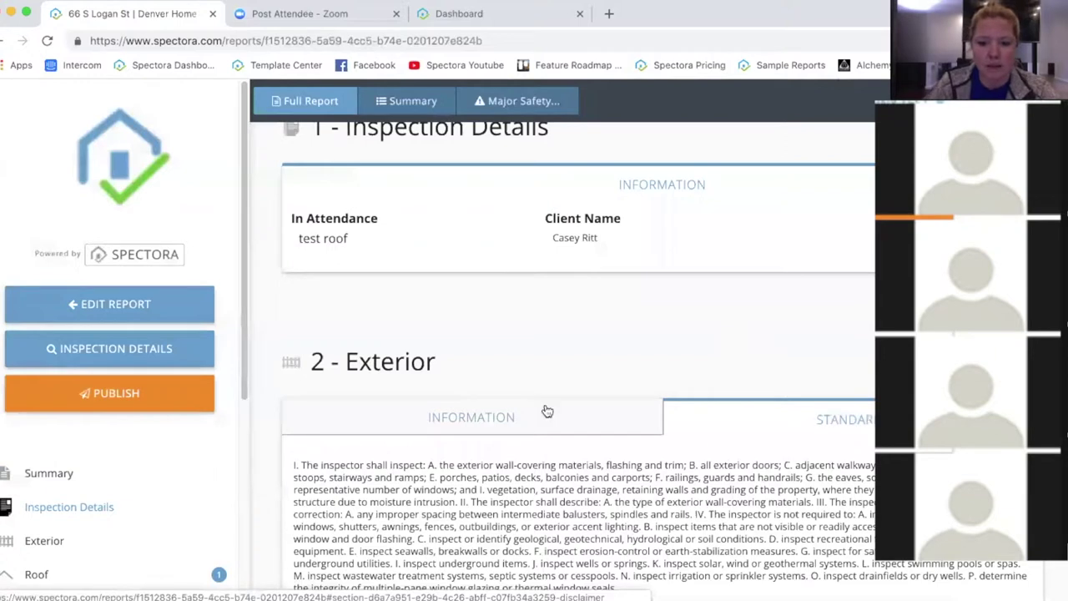
left_click(589, 423)
left_click(761, 423)
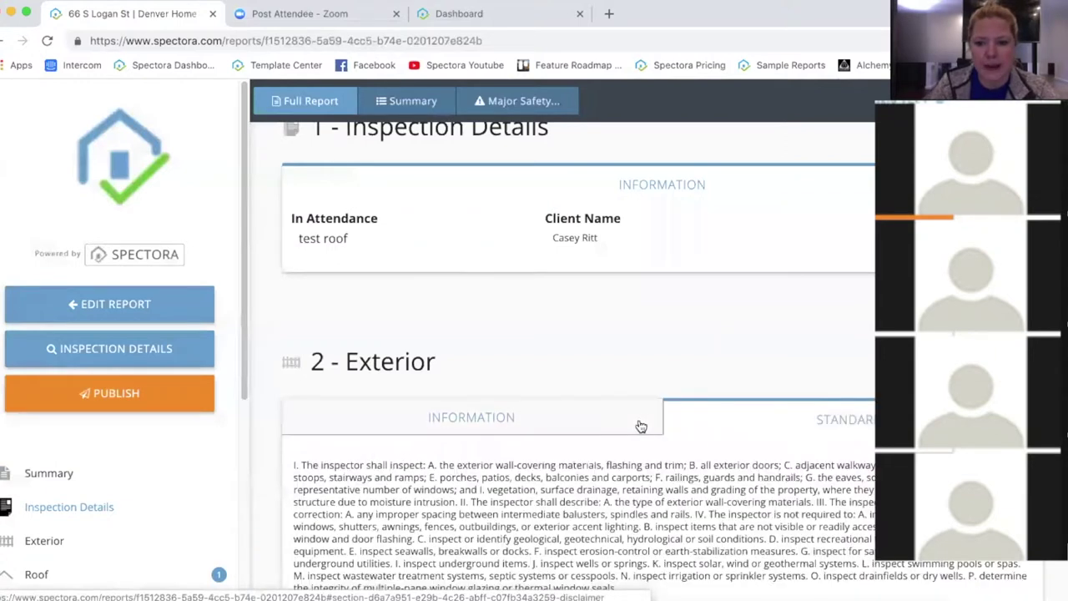
left_click(584, 422)
scroll(622, 321, "down", 1)
scroll(622, 321, "up", 2)
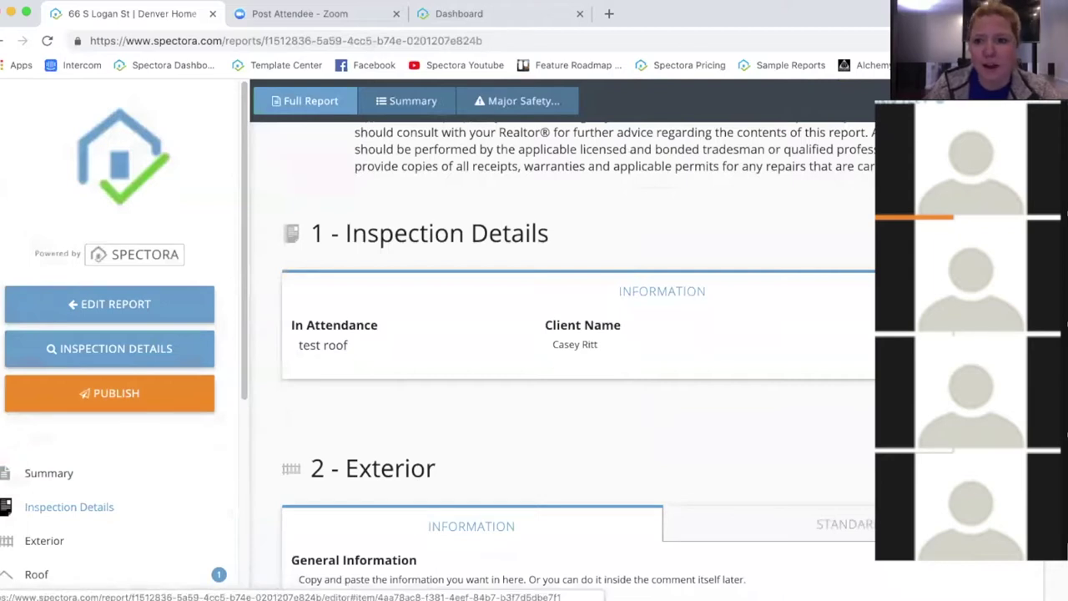
left_click(529, 340)
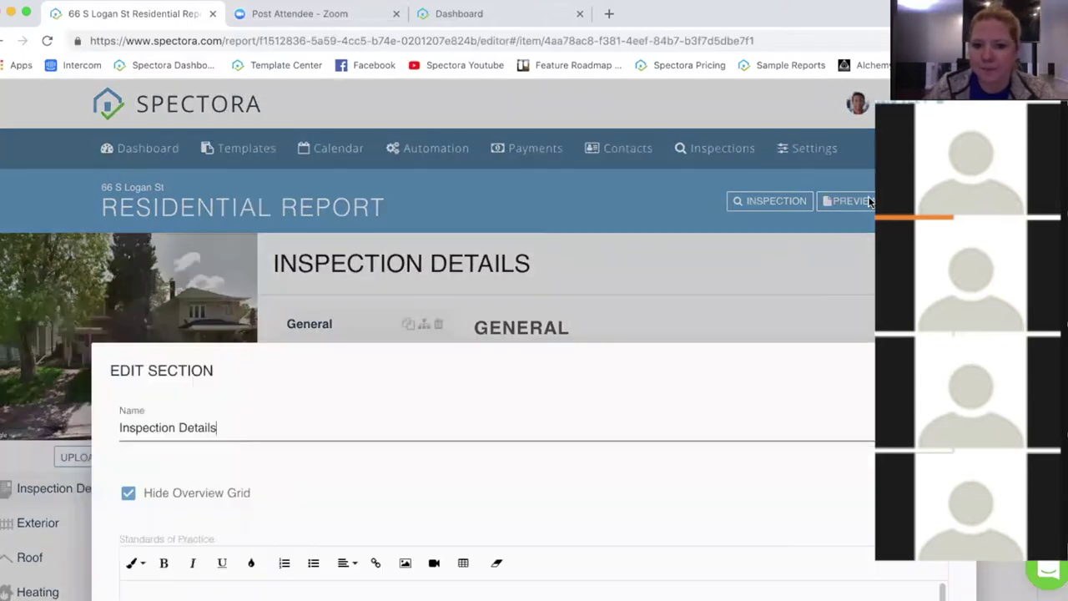
left_click(791, 266)
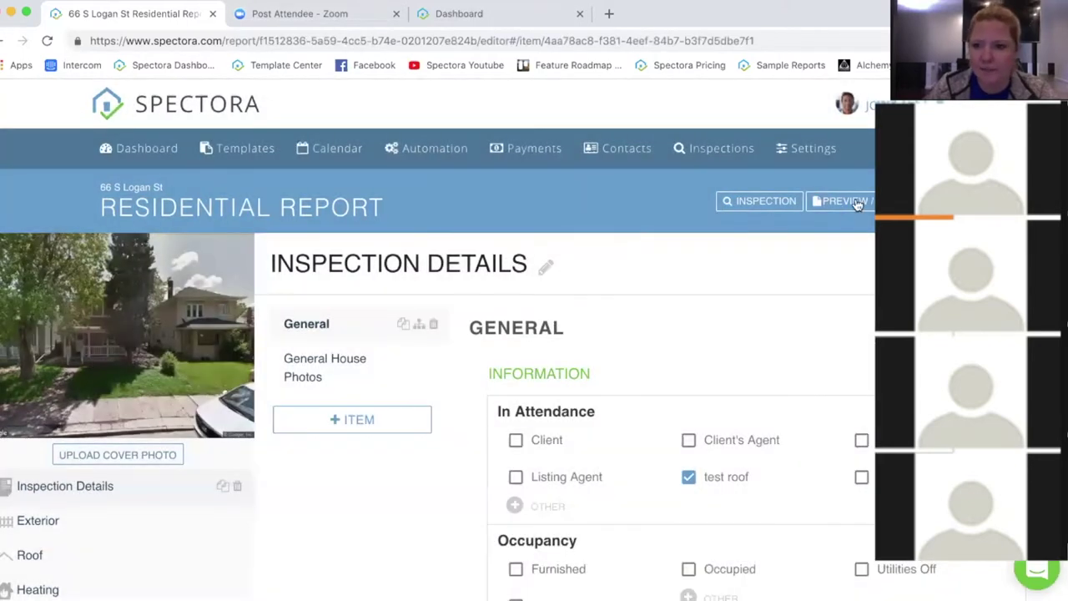
left_click(857, 204)
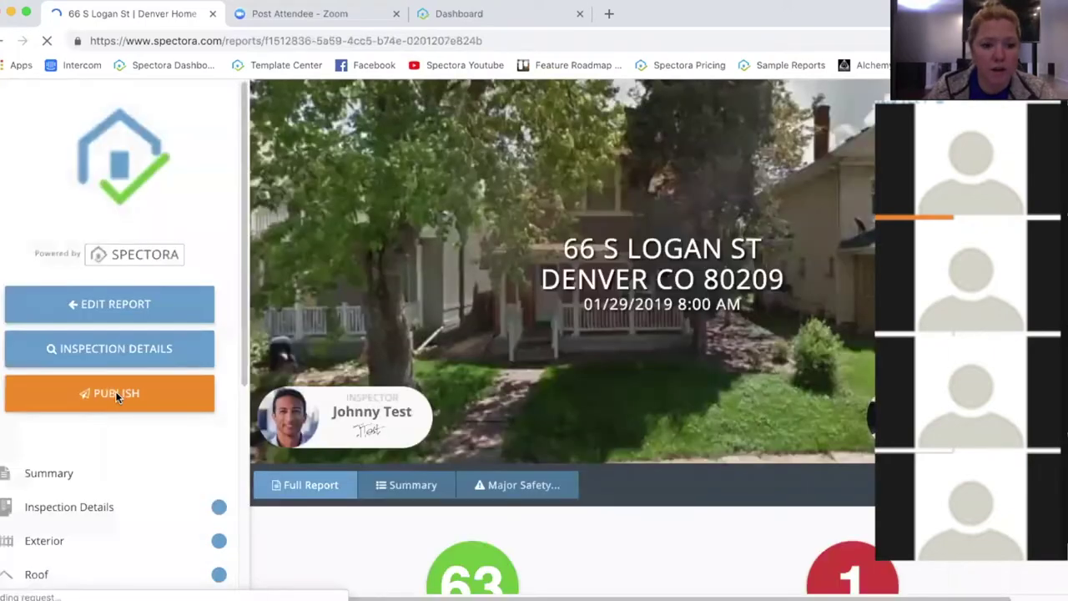
Step: Bring up the publish options and turn off Send Agent Email, leaving only the client email
left_click(107, 397)
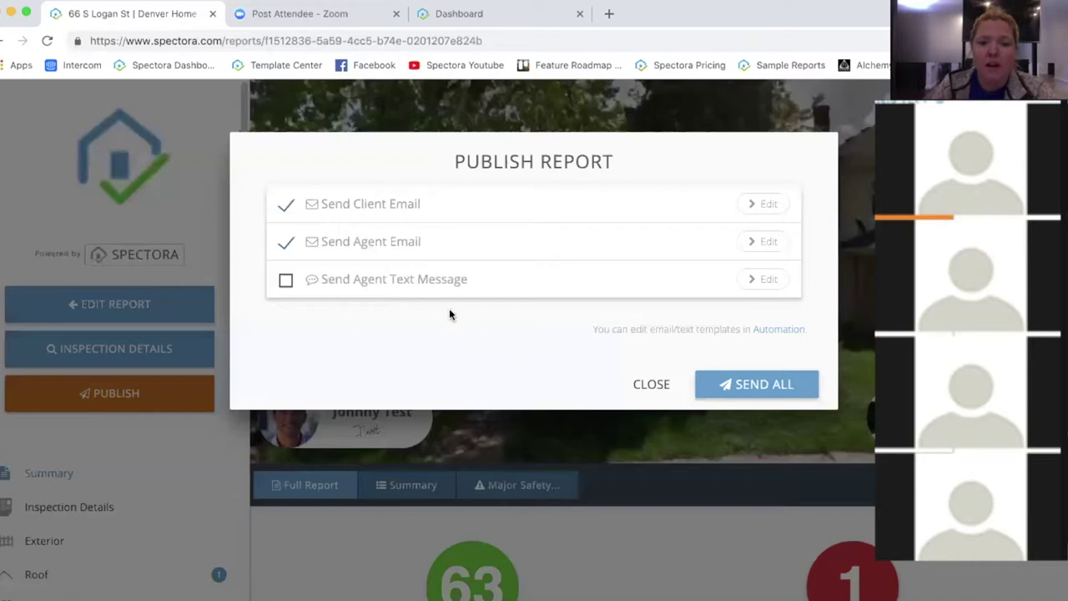
left_click(285, 244)
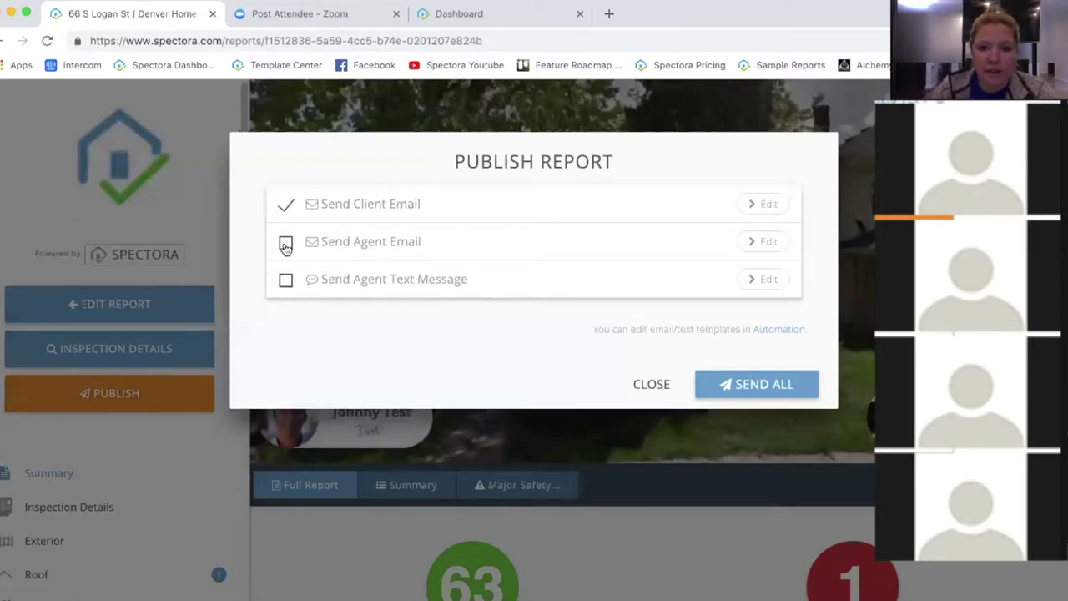
Step: Add 'I liked your dog.' before 'View it here' in the client email, then Send All
left_click(769, 204)
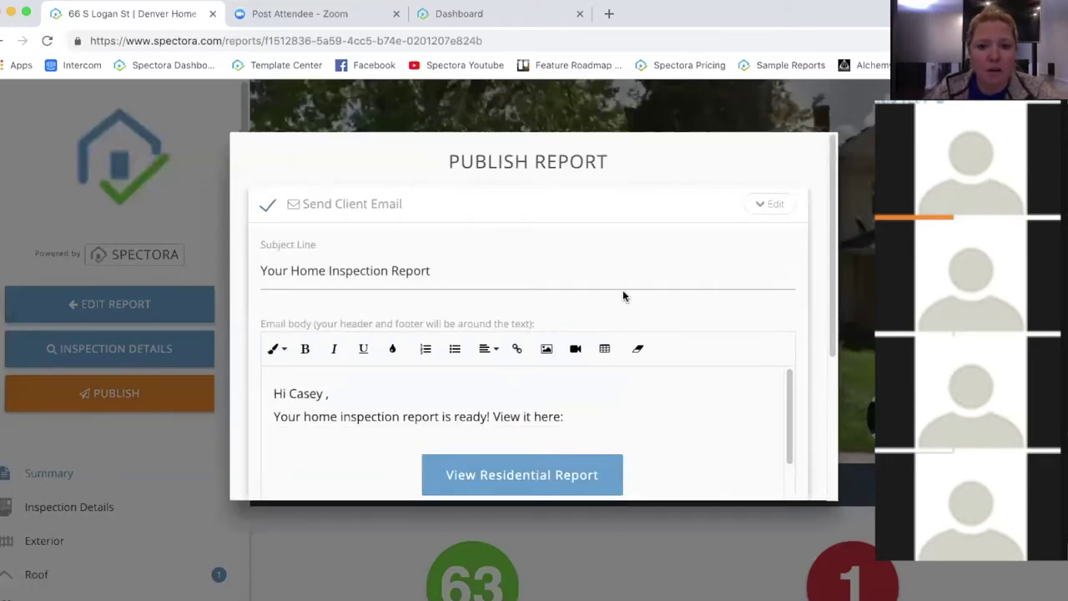
scroll(622, 290, "down", 2)
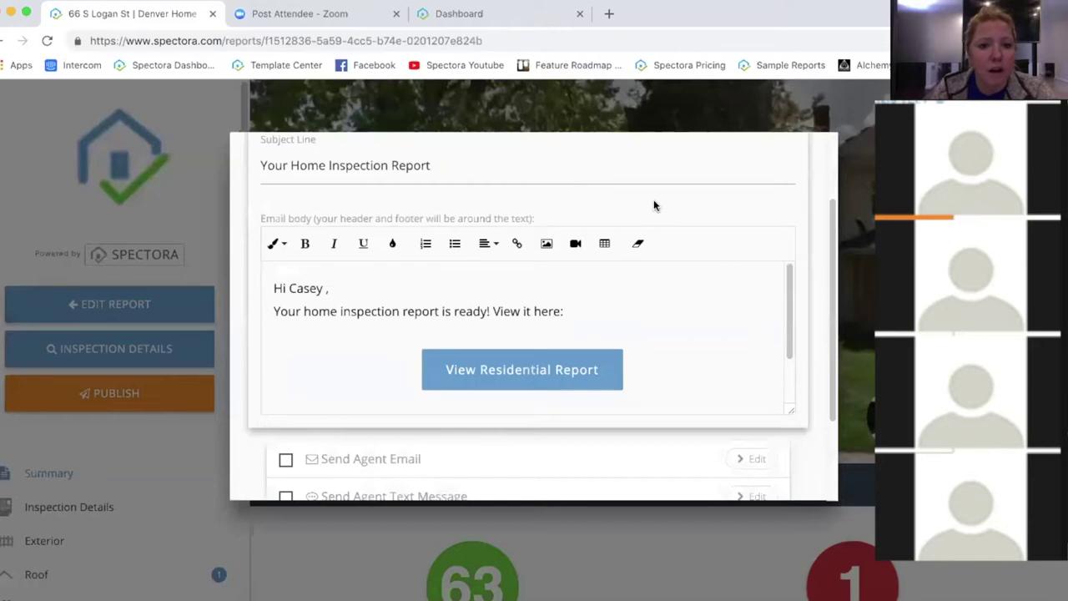
scroll(653, 200, "up", 1)
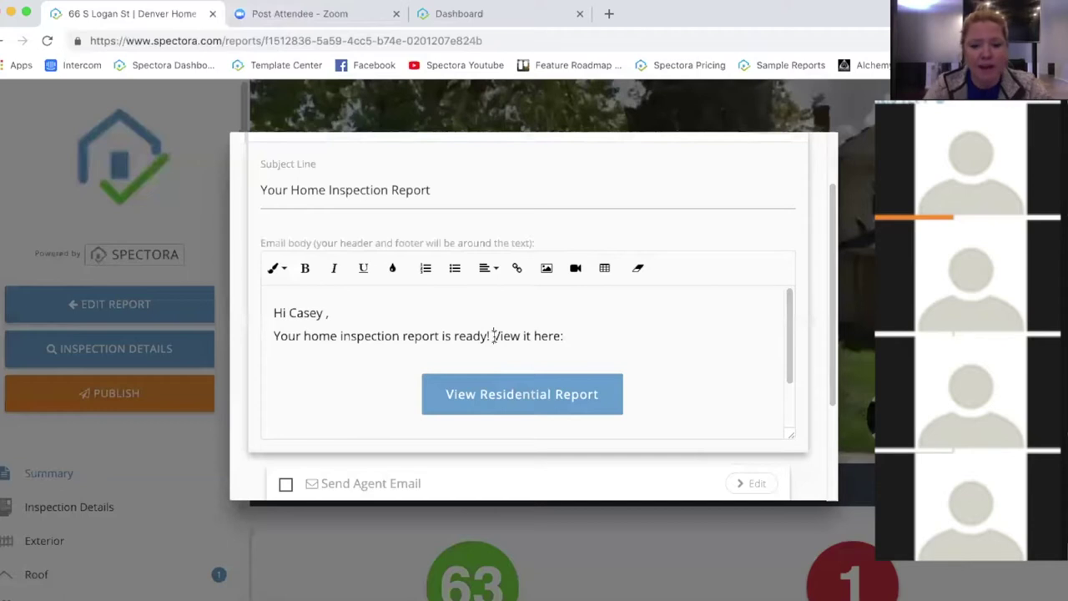
left_click(493, 336)
type("I liked your d")
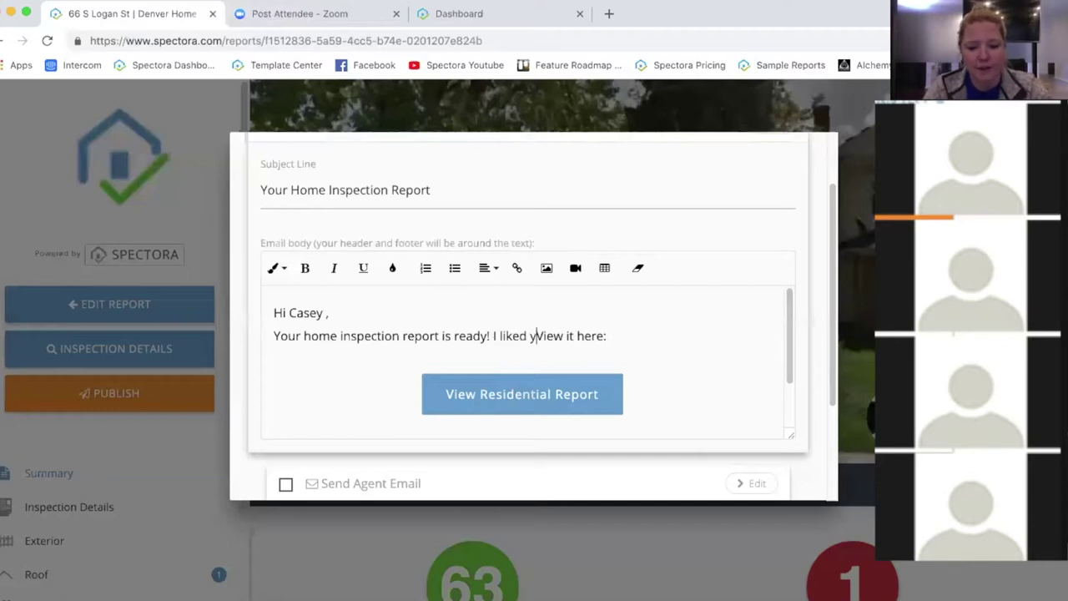
type("og.")
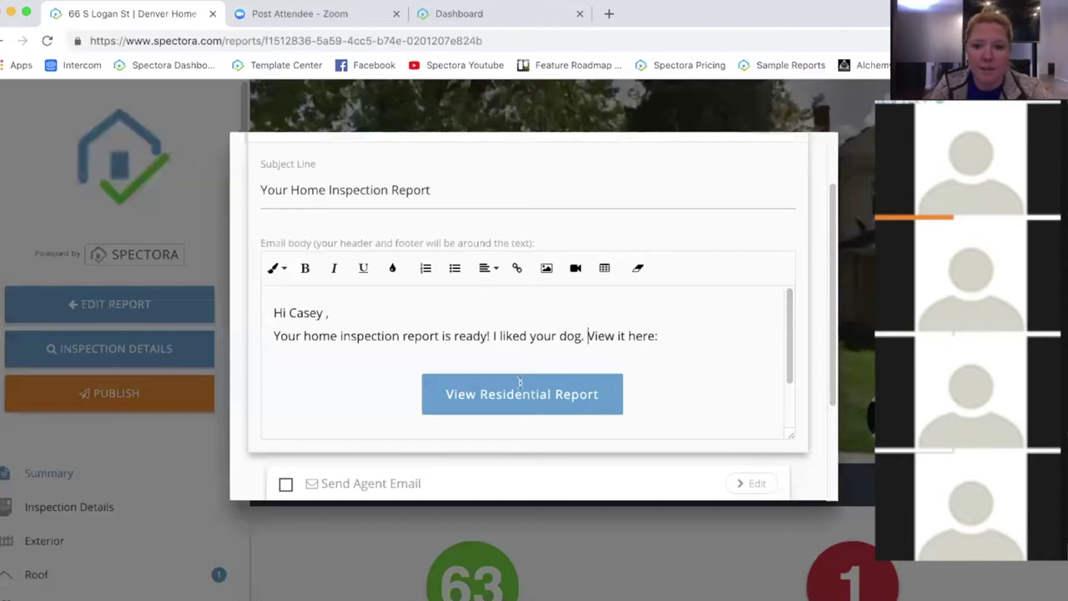
scroll(822, 350, "down", 4)
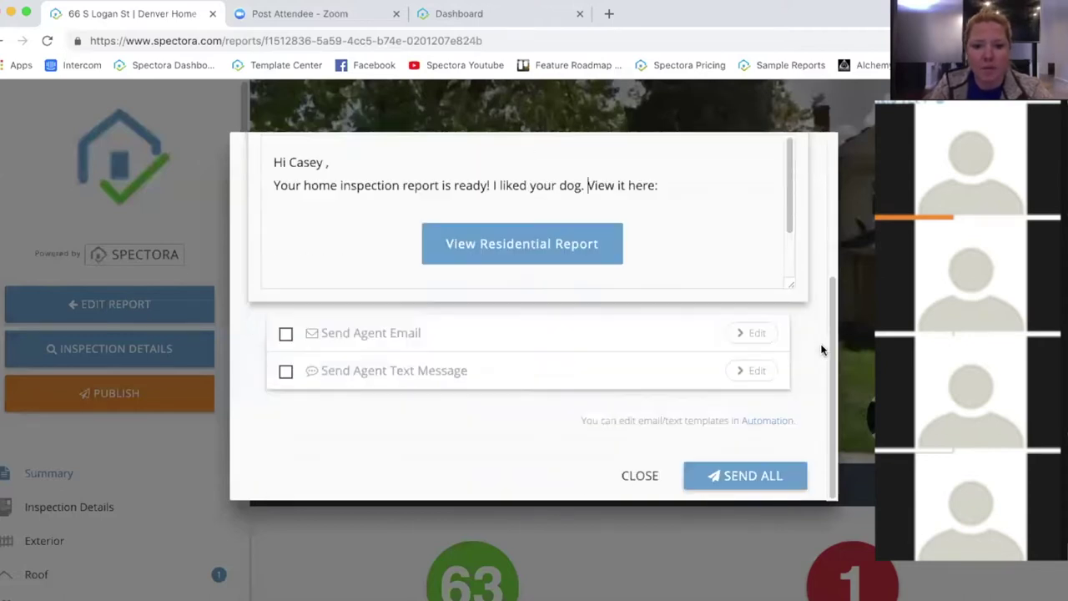
left_click(755, 474)
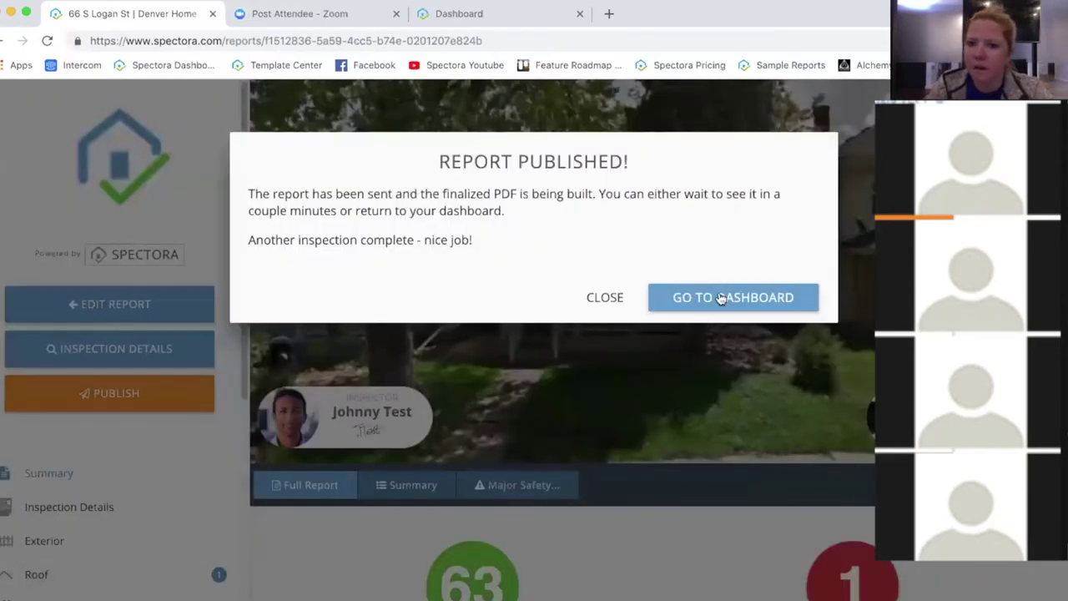
Step: Return to the dashboard and scroll to the Published Jan 29 event on the schedule
left_click(719, 299)
left_click(719, 297)
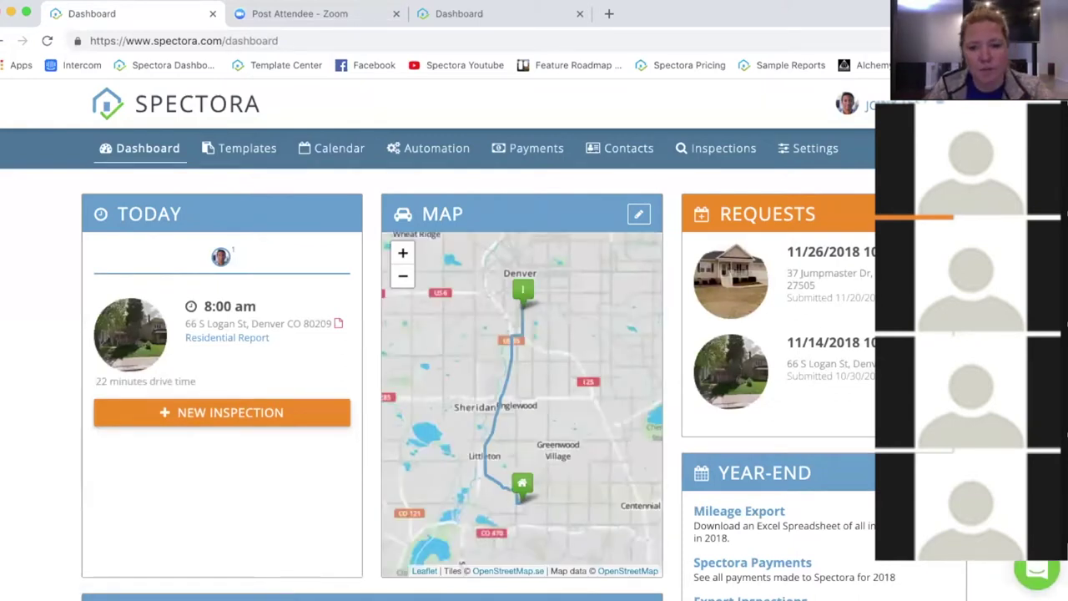
scroll(327, 508, "down", 5)
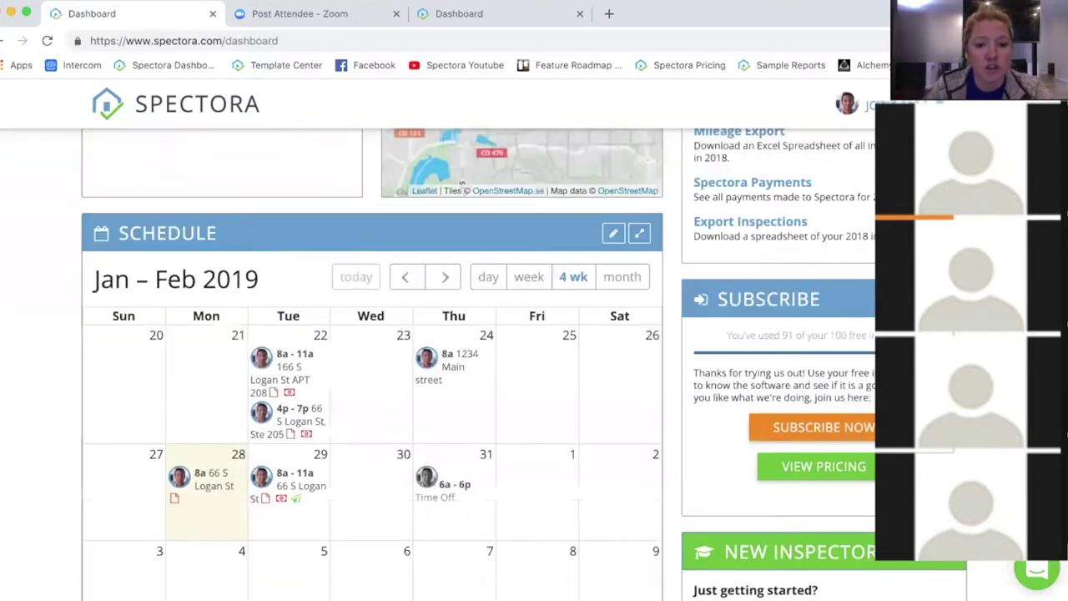
mouse_move(267, 509)
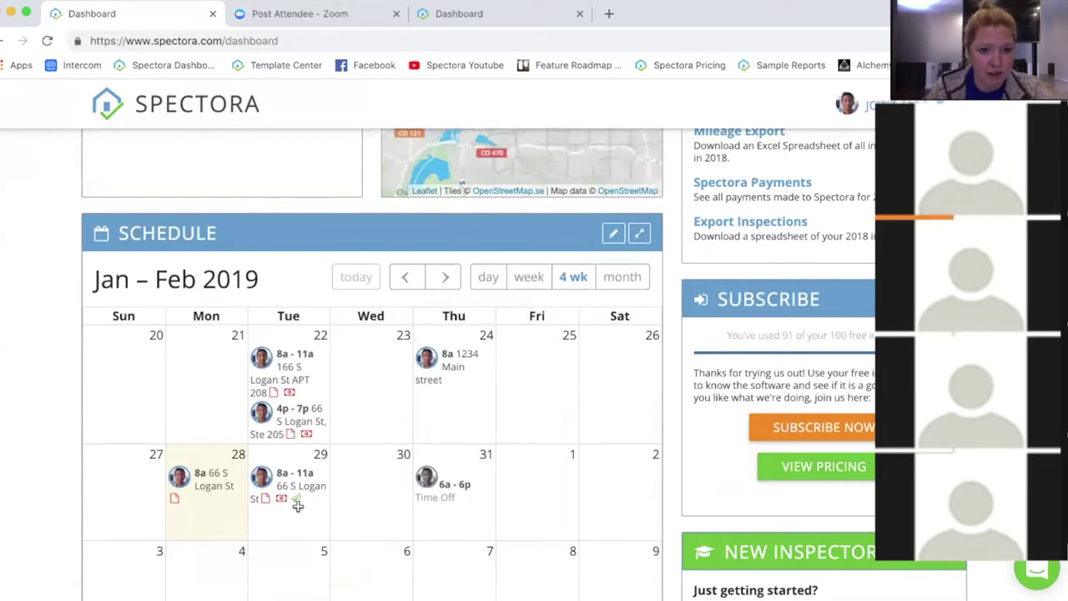
Step: Open the Jan 29 inspection and scroll down to the Emails list showing the report Delivered
mouse_move(296, 493)
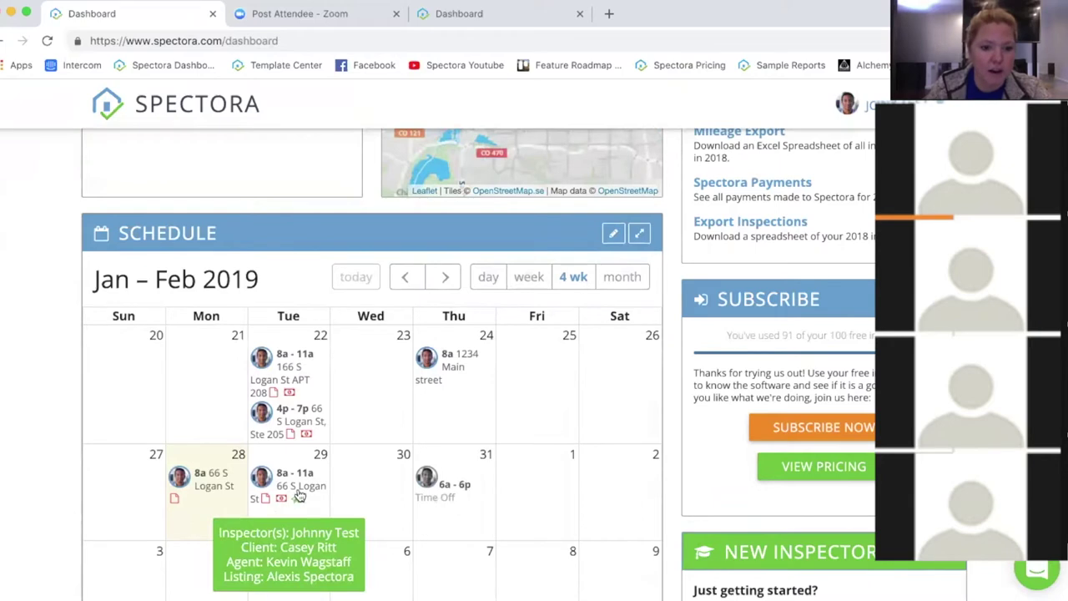
left_click(316, 488)
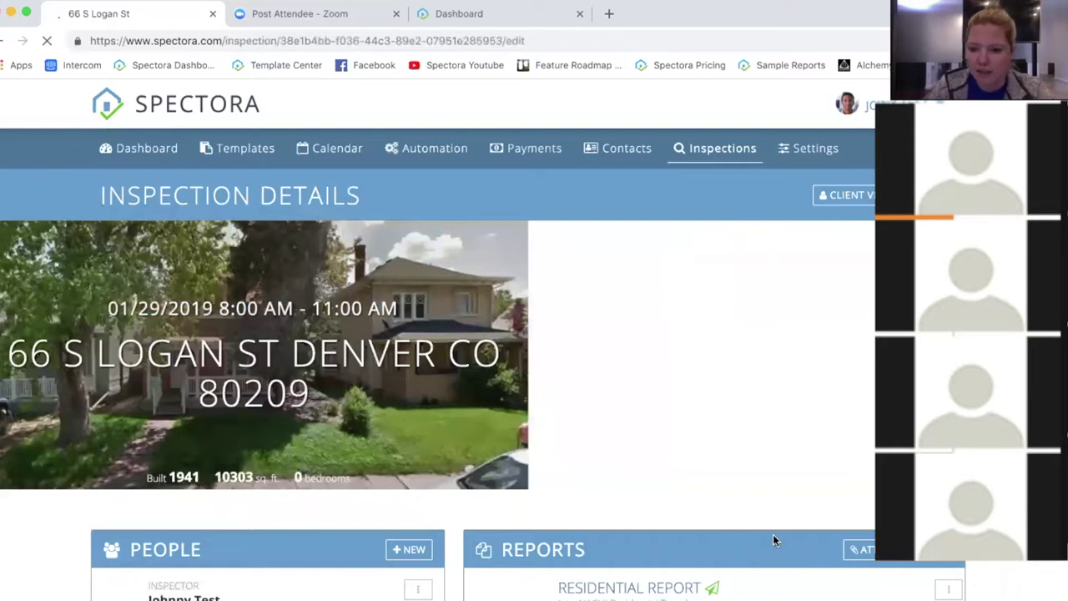
scroll(745, 548, "down", 1)
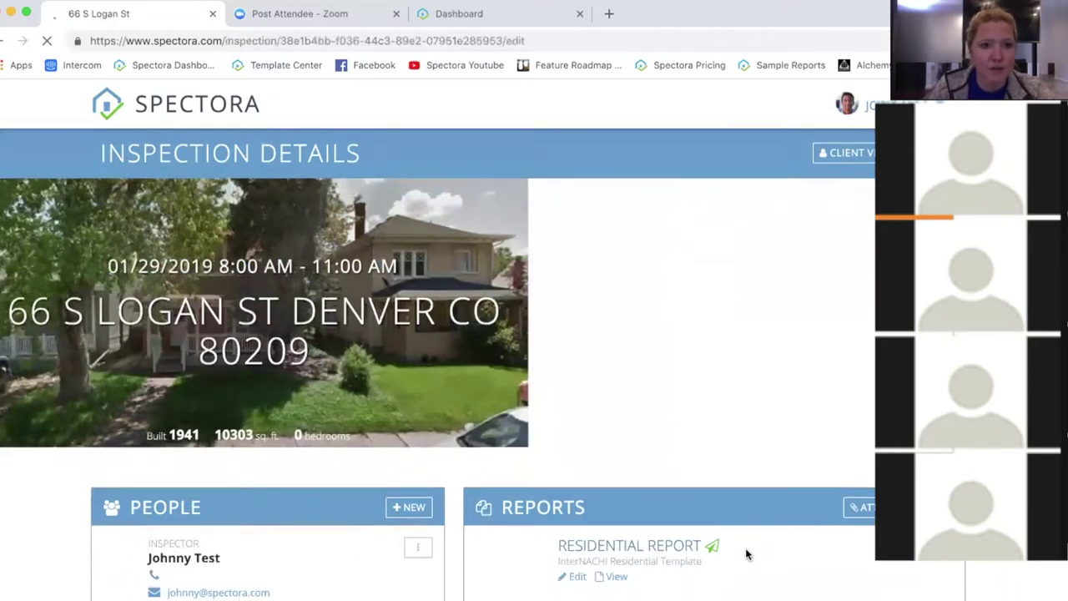
scroll(745, 512, "down", 1)
scroll(745, 512, "down", 5)
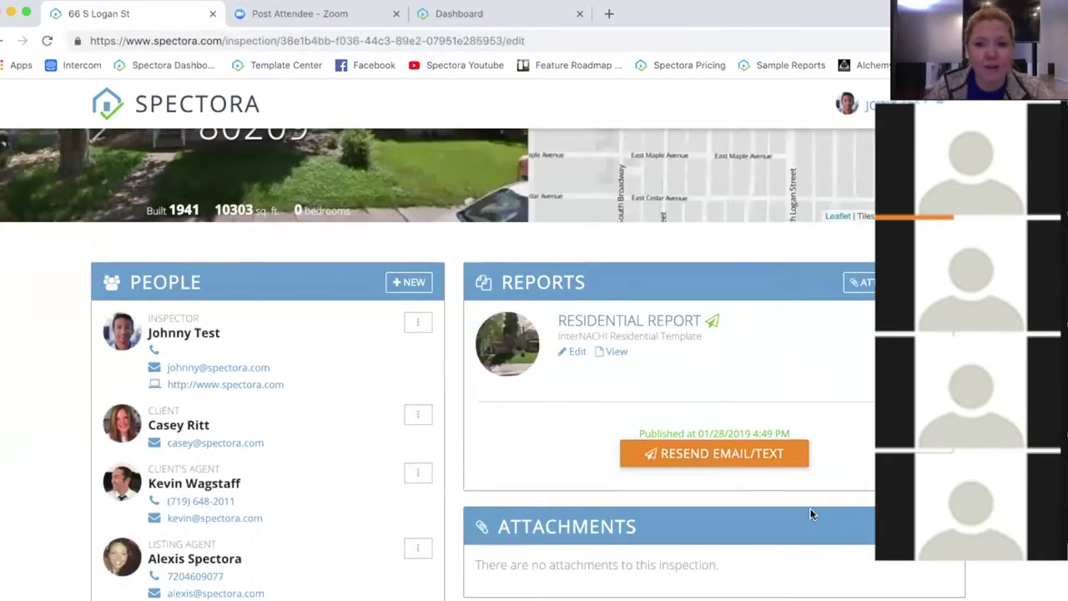
scroll(811, 512, "down", 1)
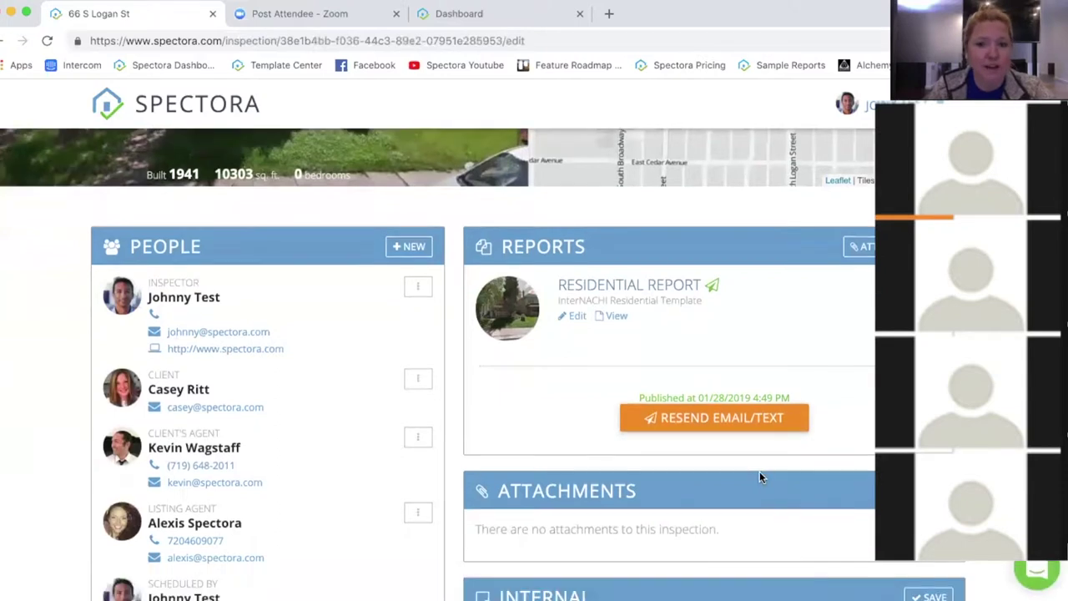
scroll(765, 479, "down", 7)
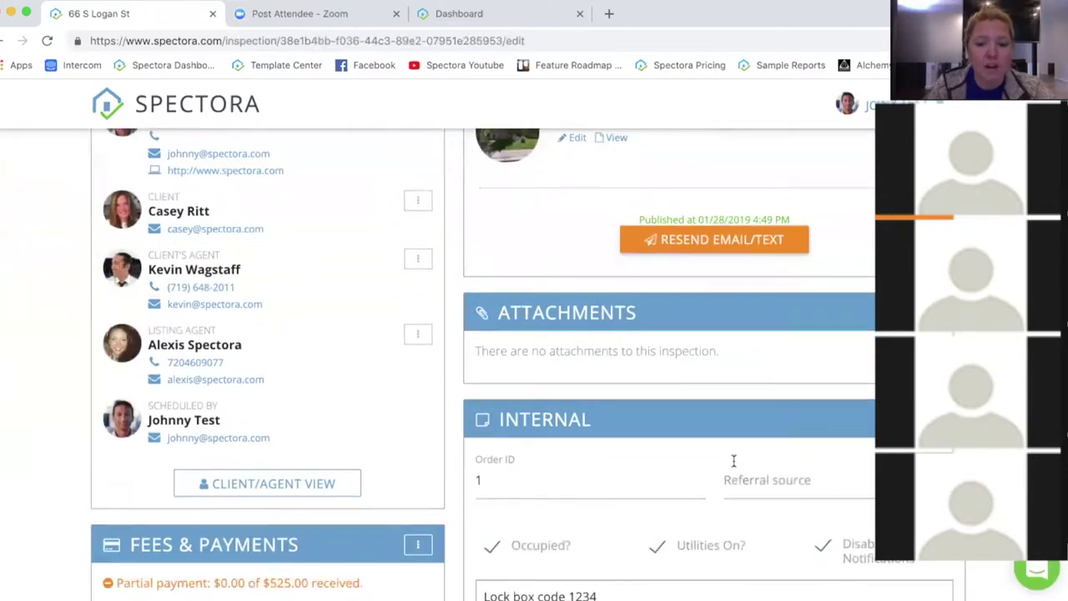
scroll(493, 474, "down", 14)
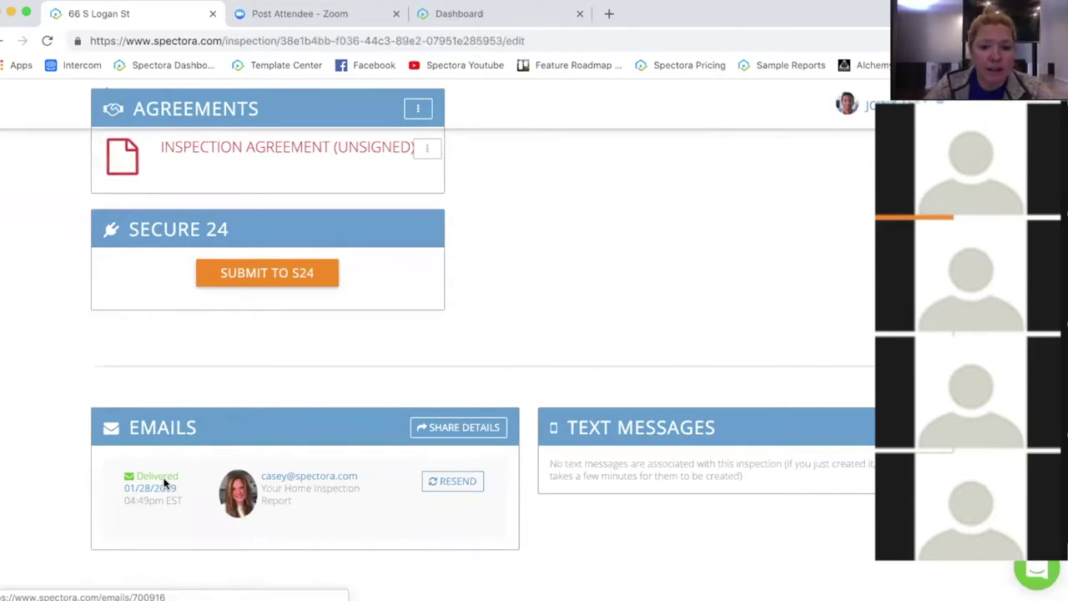
Step: Open the Delivered report email and review its 'I liked your dog.' body and delivery events
left_click(165, 483)
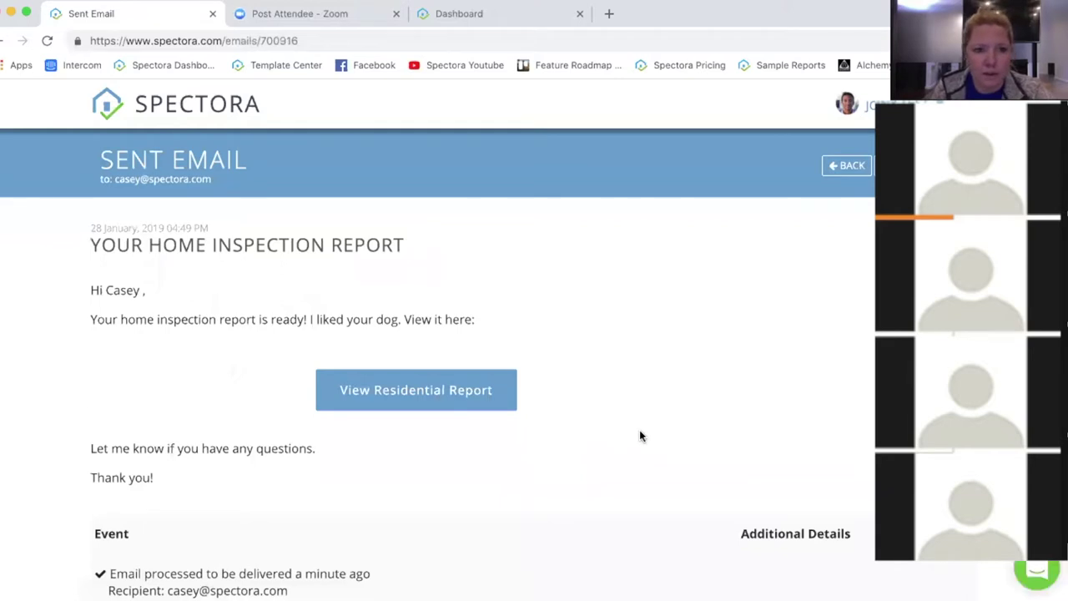
scroll(640, 435, "down", 2)
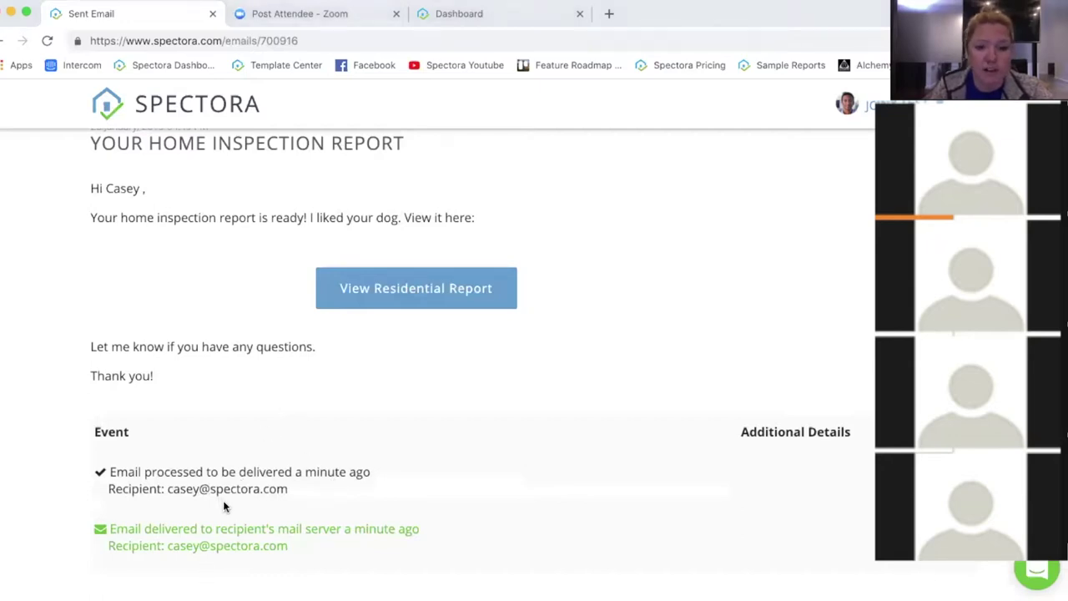
scroll(582, 401, "up", 2)
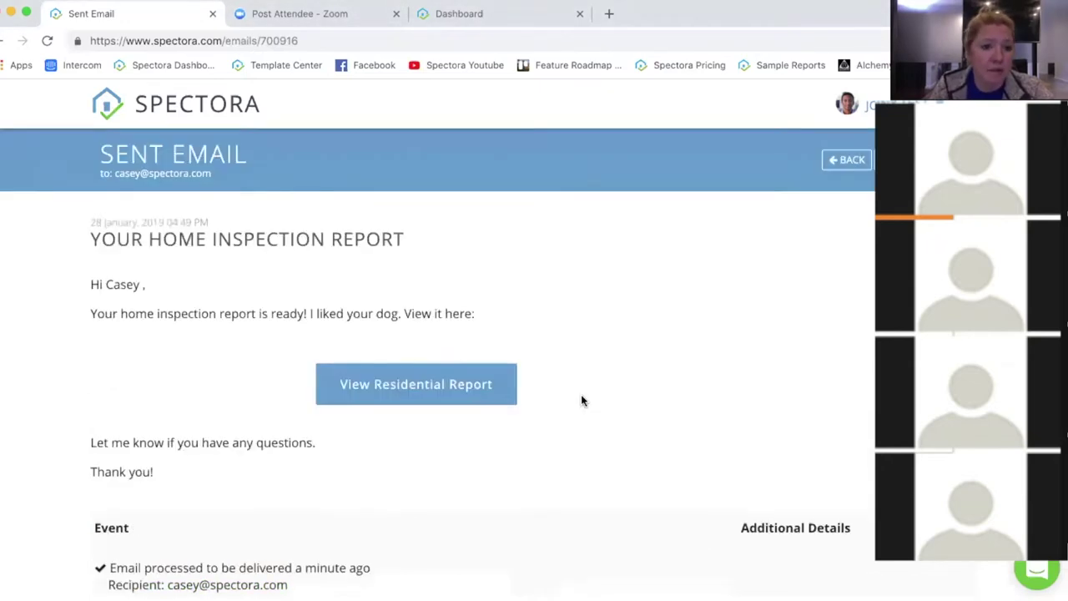
scroll(582, 401, "up", 1)
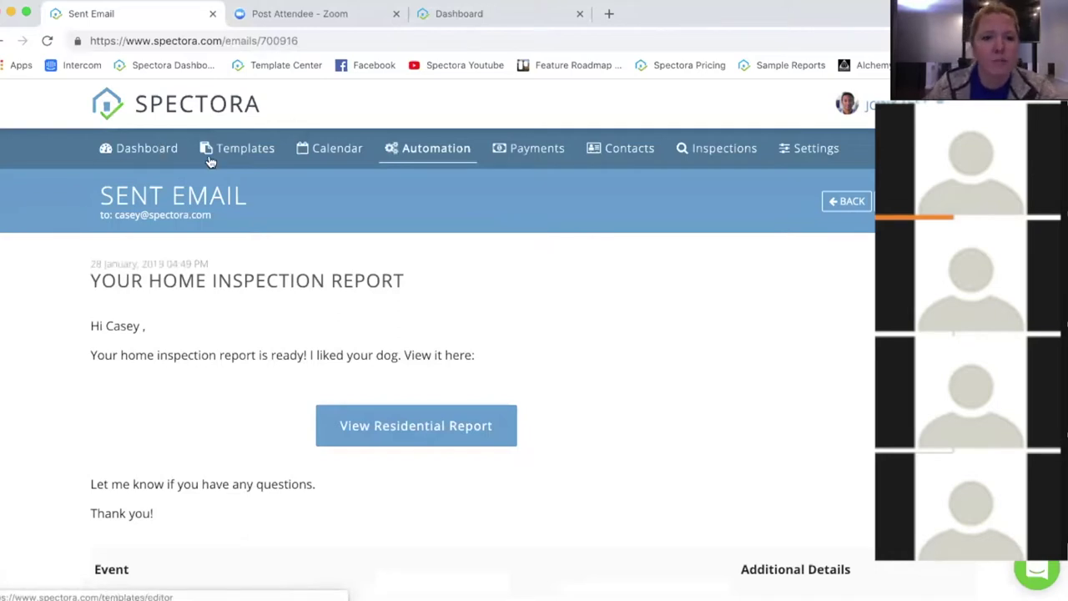
Step: Go to the template editor and from there to the Template Center
left_click(232, 147)
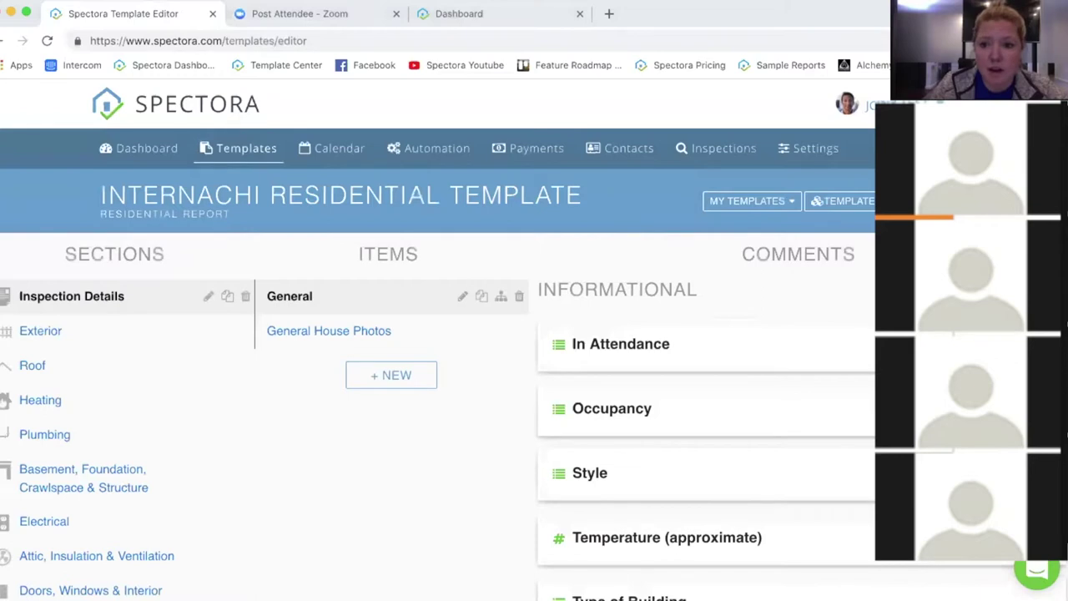
left_click(864, 205)
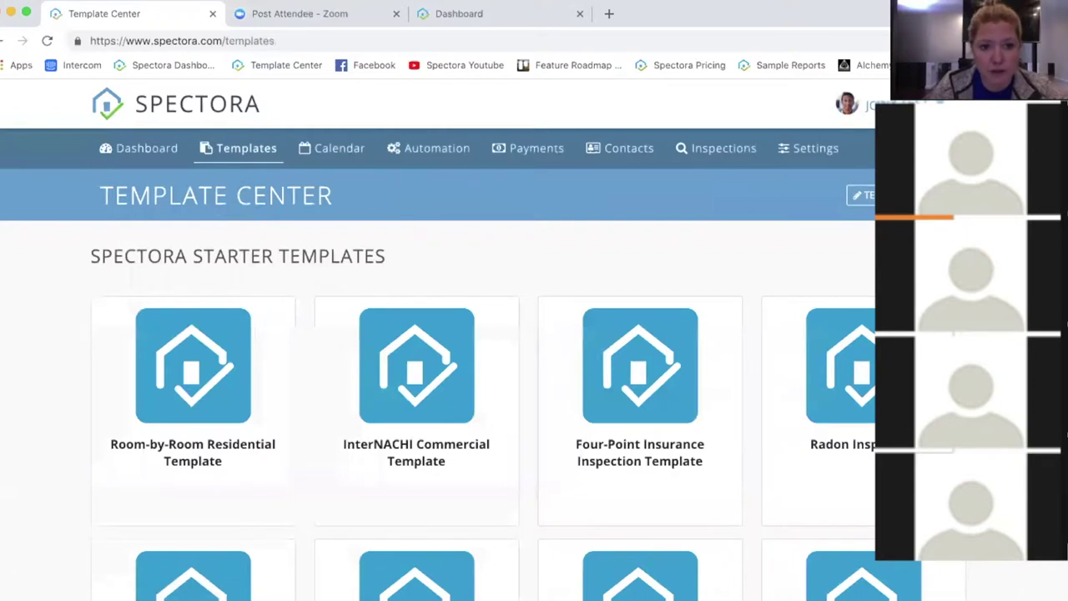
Step: Scroll past the starter templates to community shared ones like Radon Inspection and Pre-Drywall
scroll(326, 334, "down", 2)
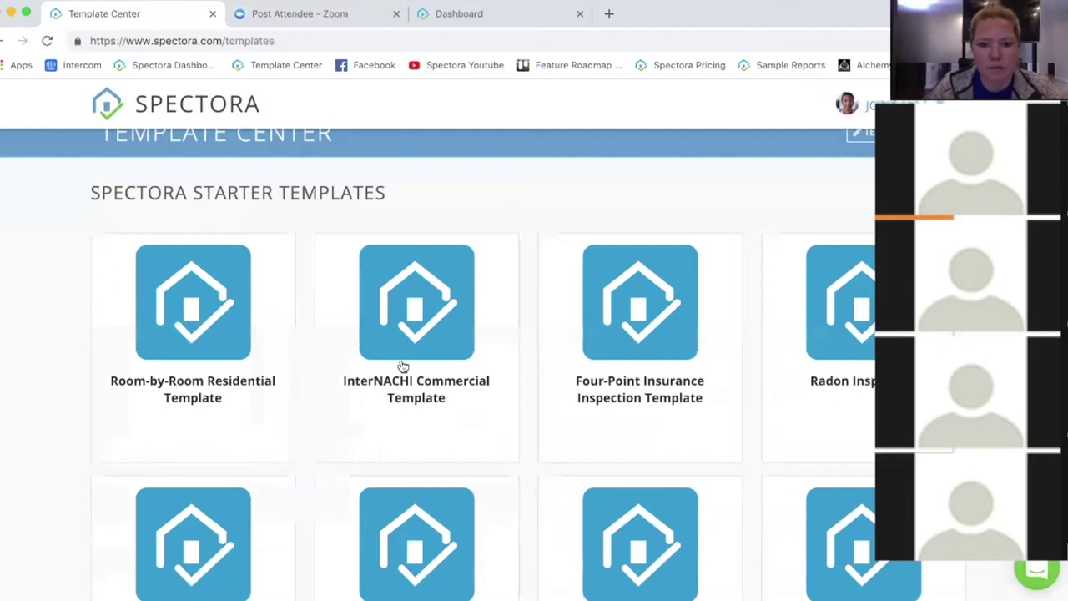
scroll(218, 343, "down", 1)
scroll(218, 343, "down", 1)
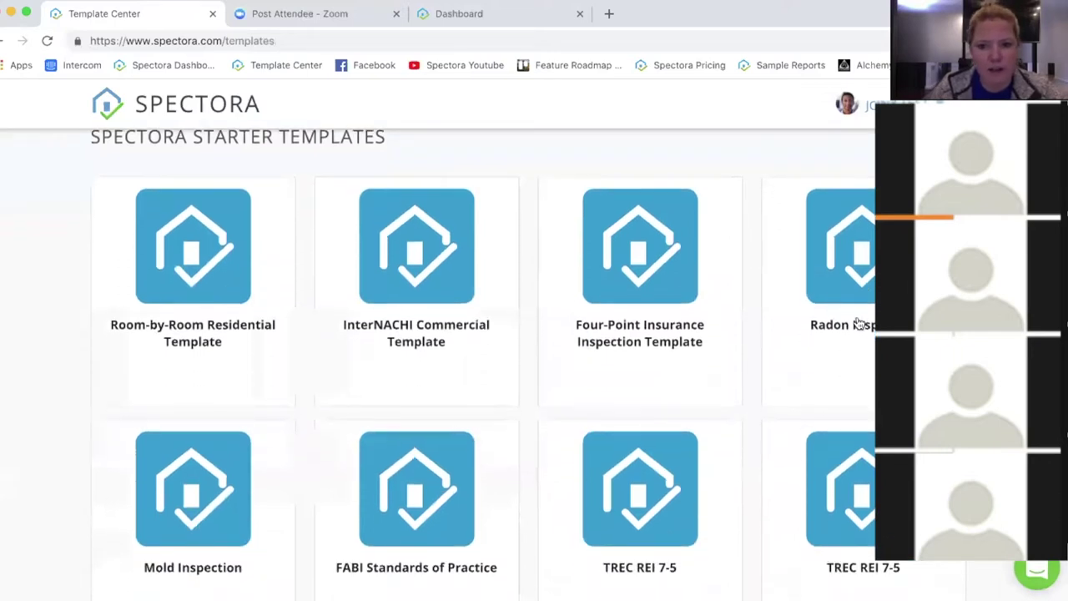
scroll(813, 362, "down", 8)
scroll(656, 196, "down", 2)
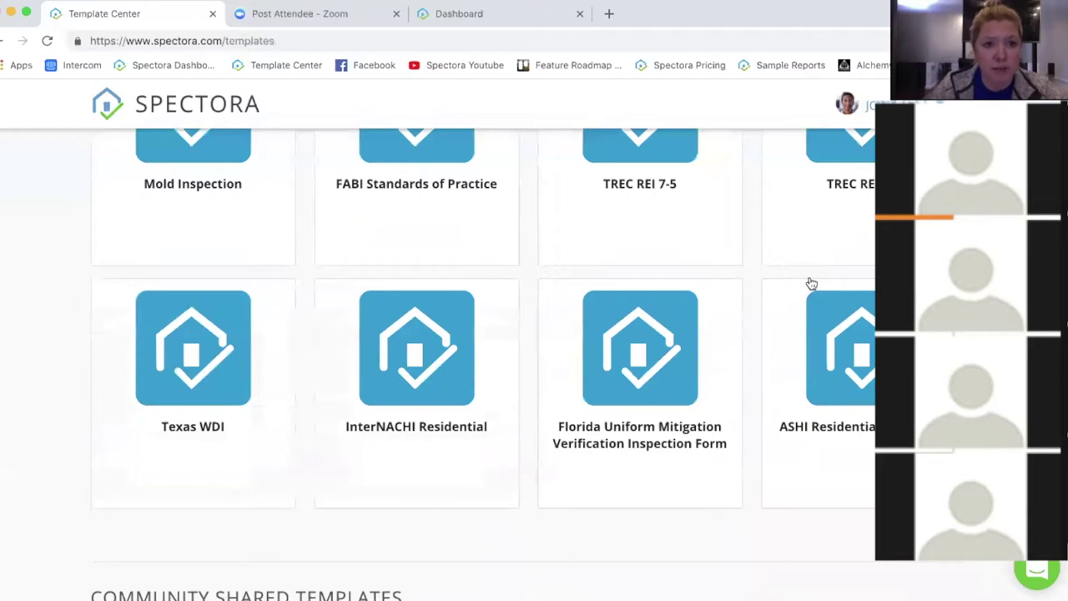
scroll(483, 364, "down", 2)
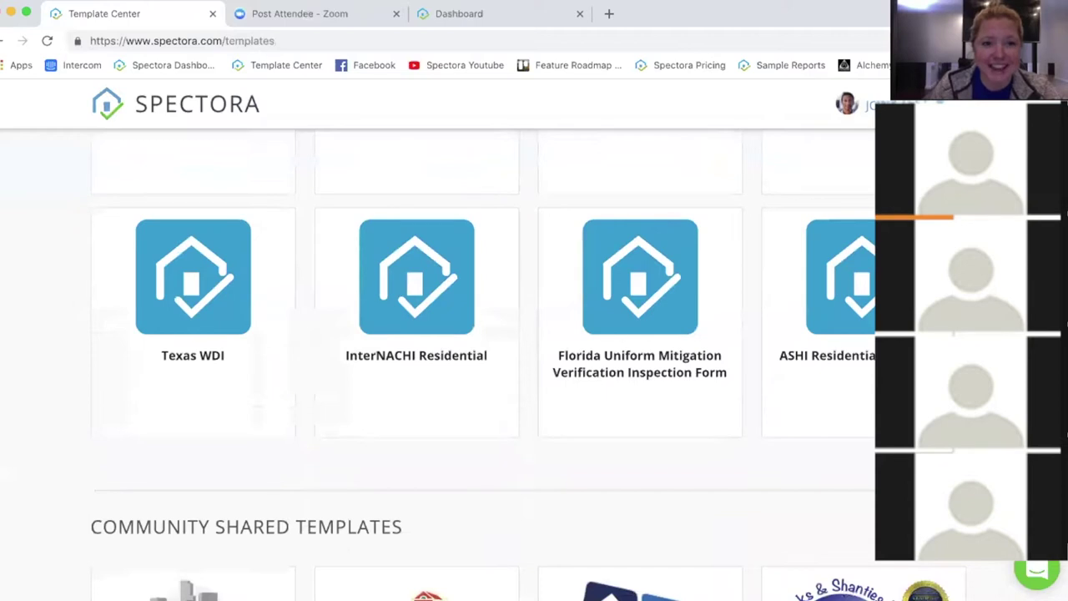
scroll(527, 388, "down", 10)
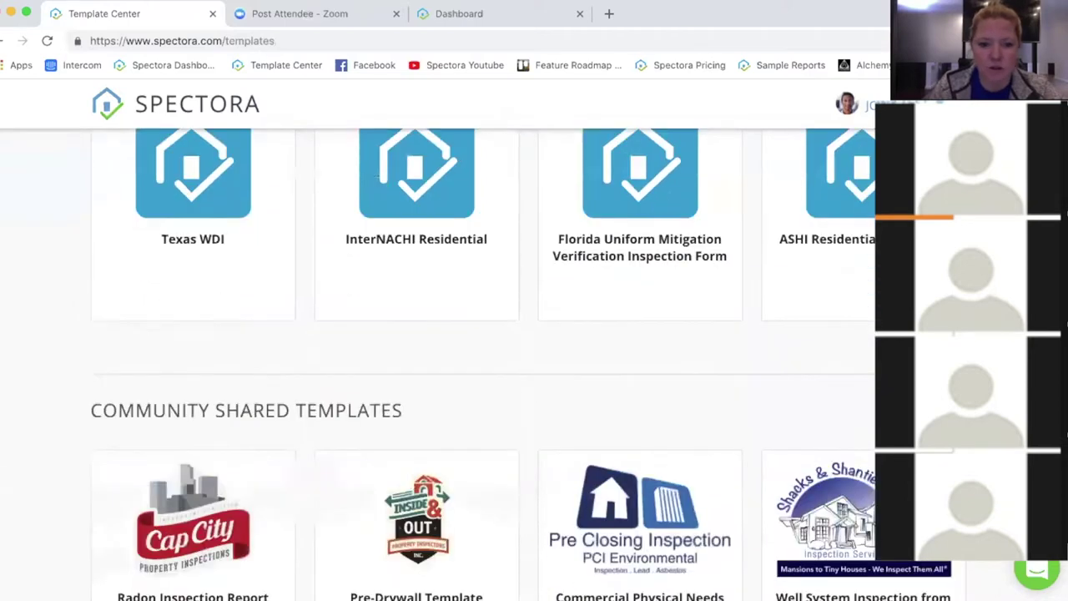
scroll(512, 365, "down", 1)
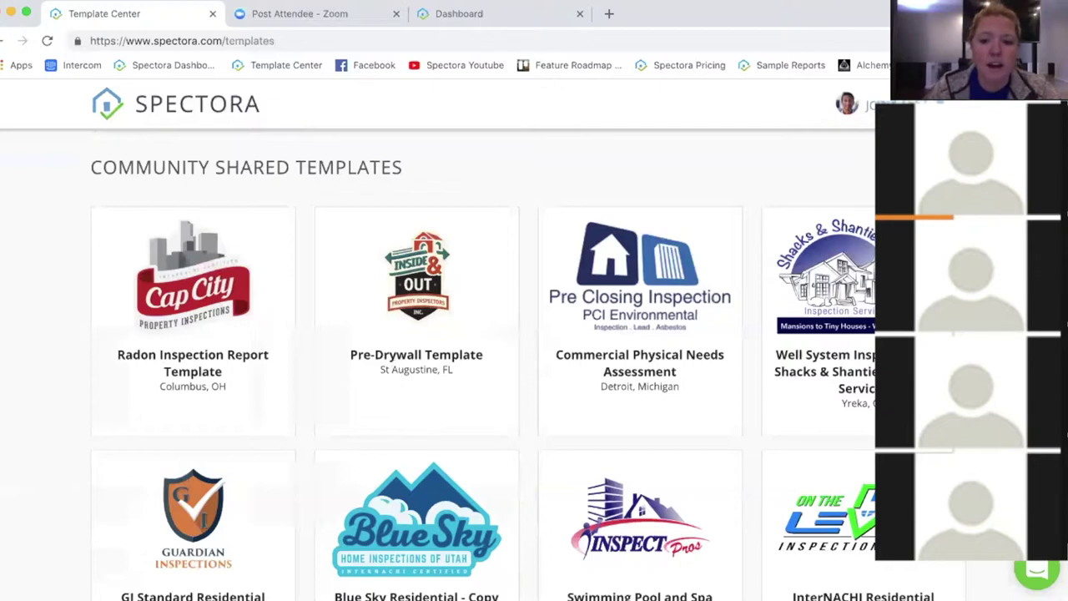
scroll(484, 367, "down", 5)
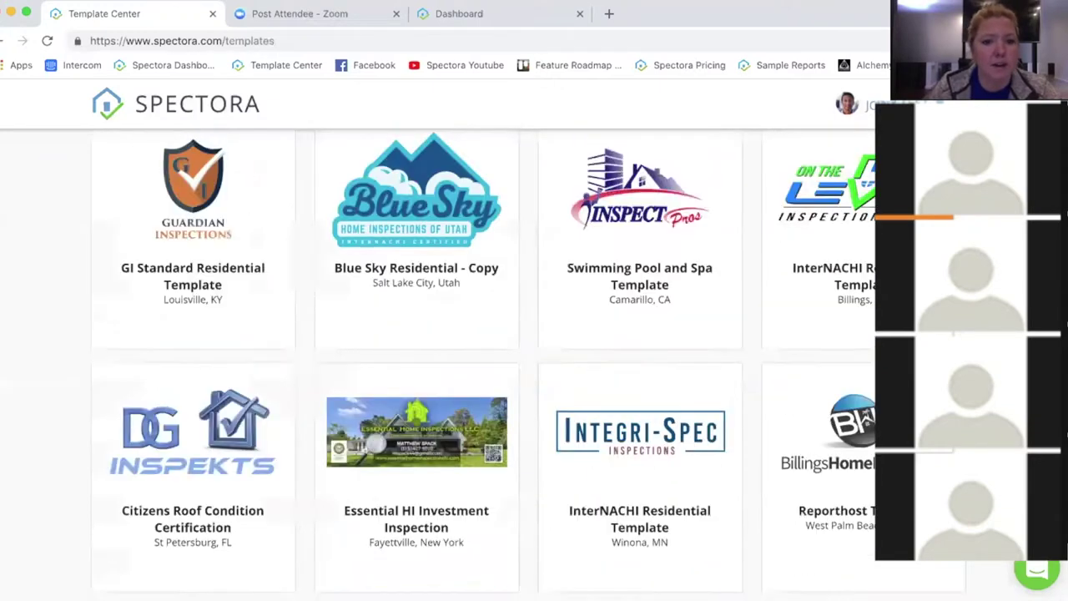
scroll(674, 260, "down", 2)
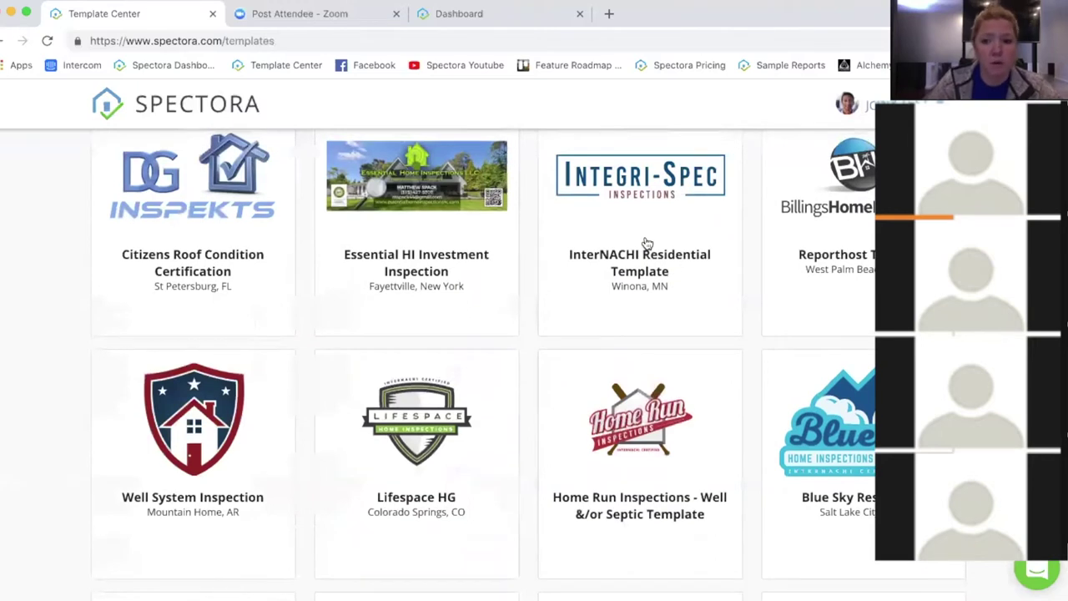
Step: Add the Winona, MN InterNACHI Residential Template from its details card, then close the card
left_click(619, 253)
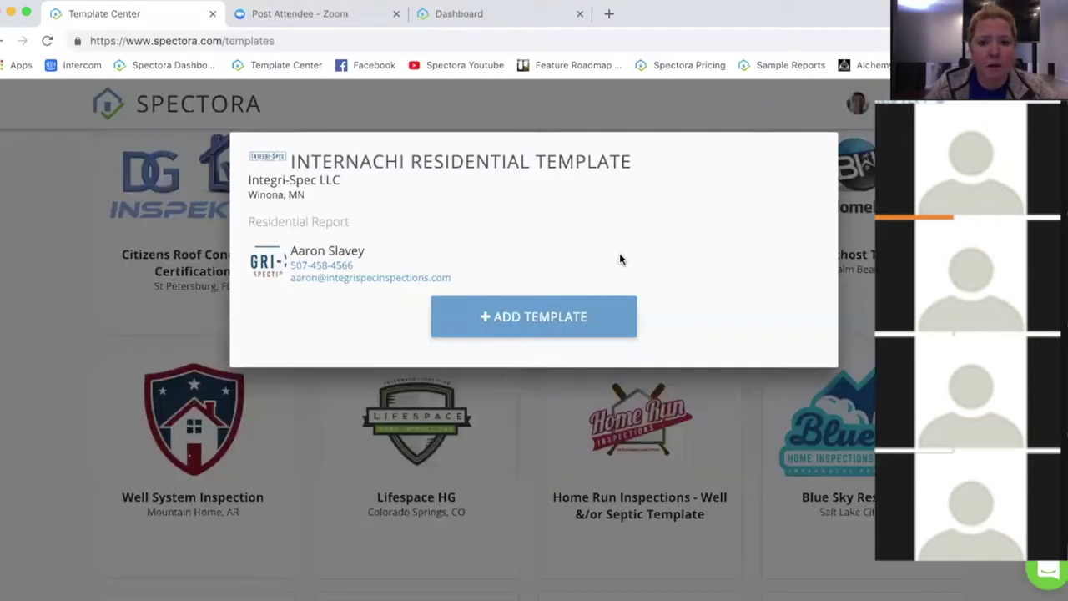
left_click(512, 322)
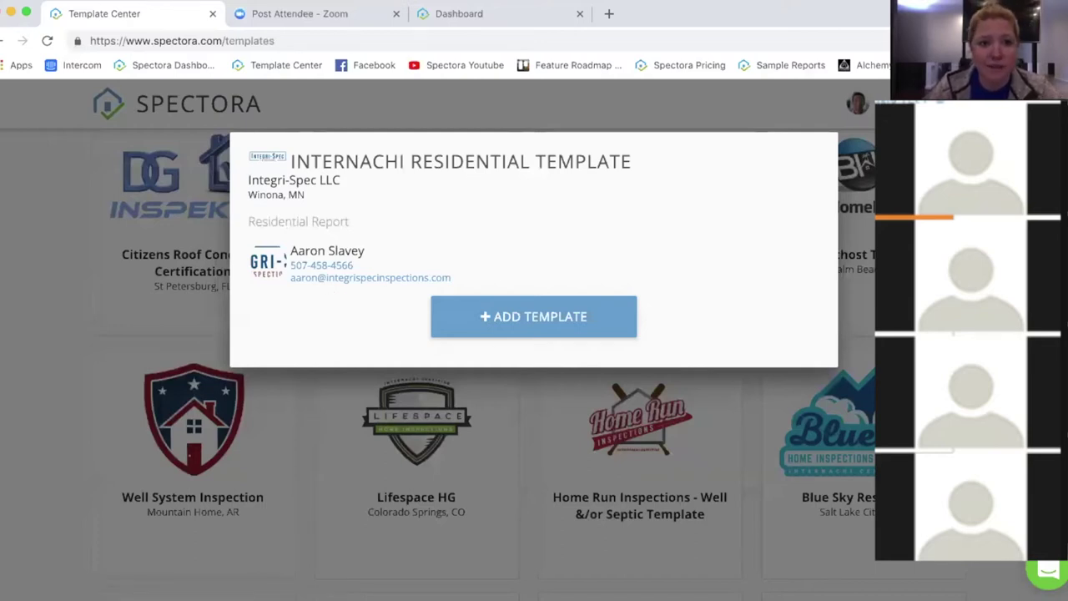
key("Escape")
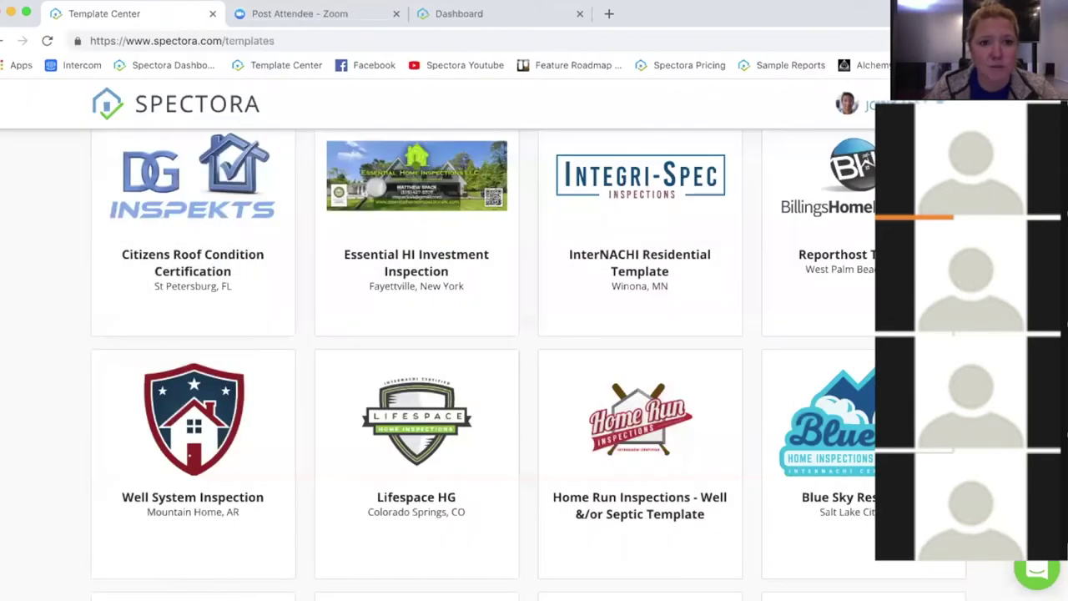
scroll(709, 295, "up", 5)
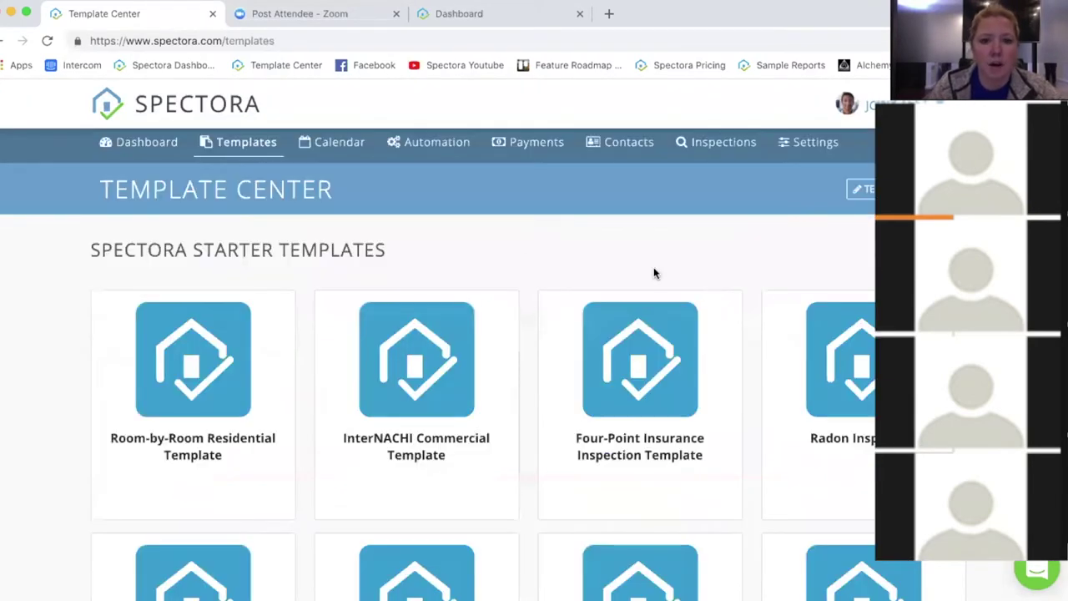
Step: Go back to the InterNACHI Residential Template and scroll through its Inspection Details comments
left_click(2, 41)
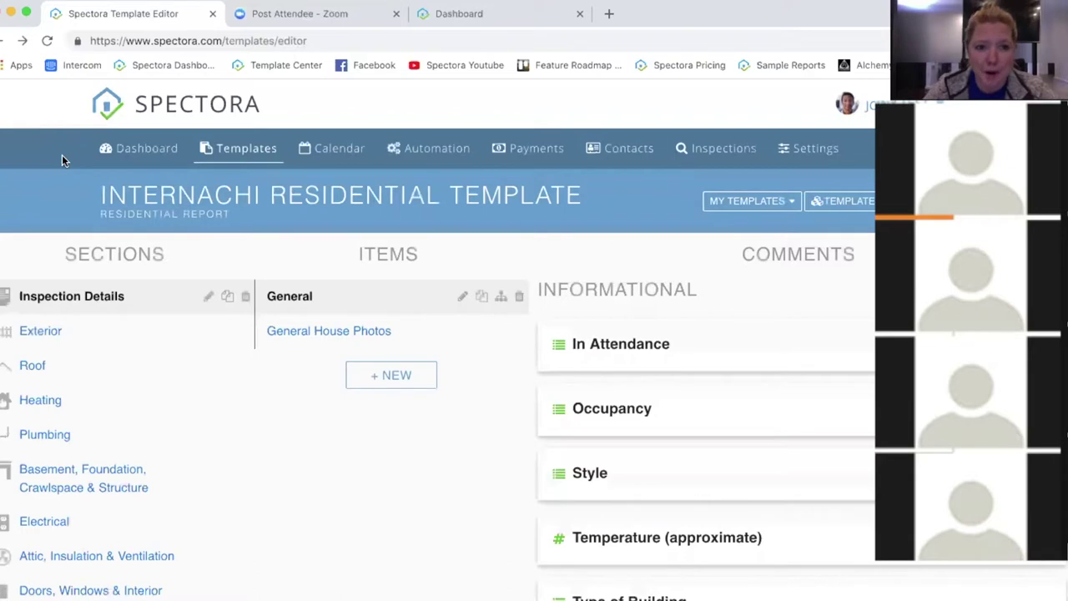
scroll(44, 194, "down", 1)
scroll(43, 185, "down", 1)
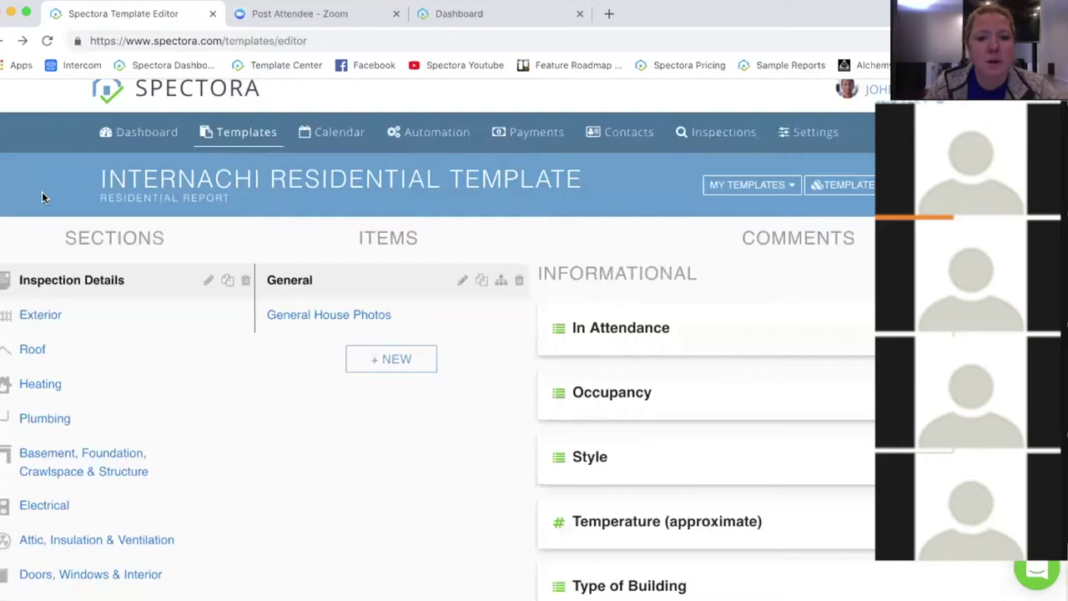
mouse_move(310, 186)
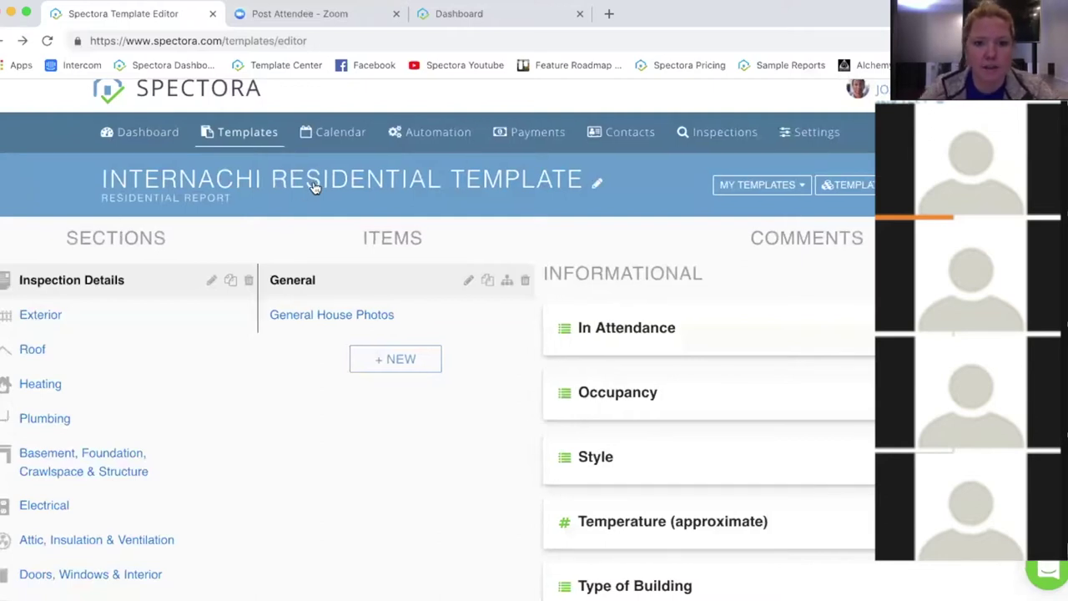
left_click(314, 187)
left_click(299, 181)
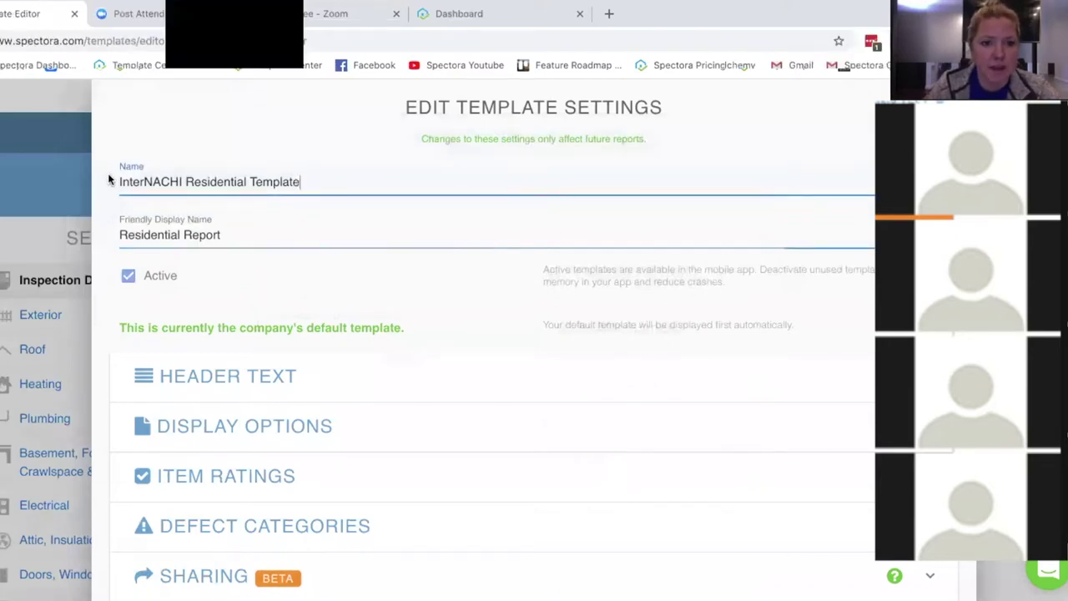
left_click_drag(107, 179, 357, 176)
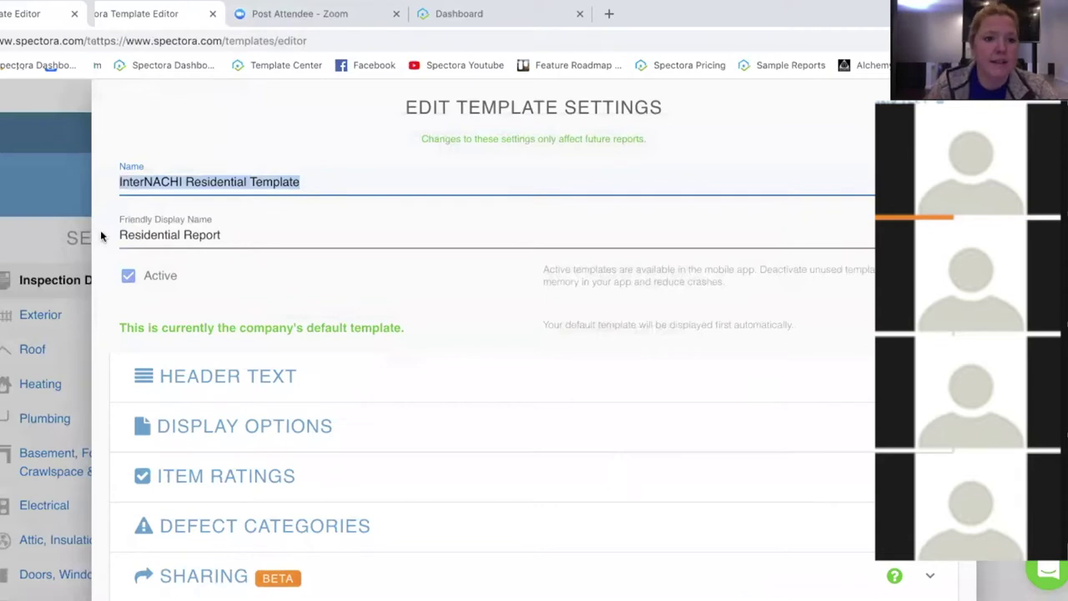
triple_click(246, 236)
left_click(246, 236)
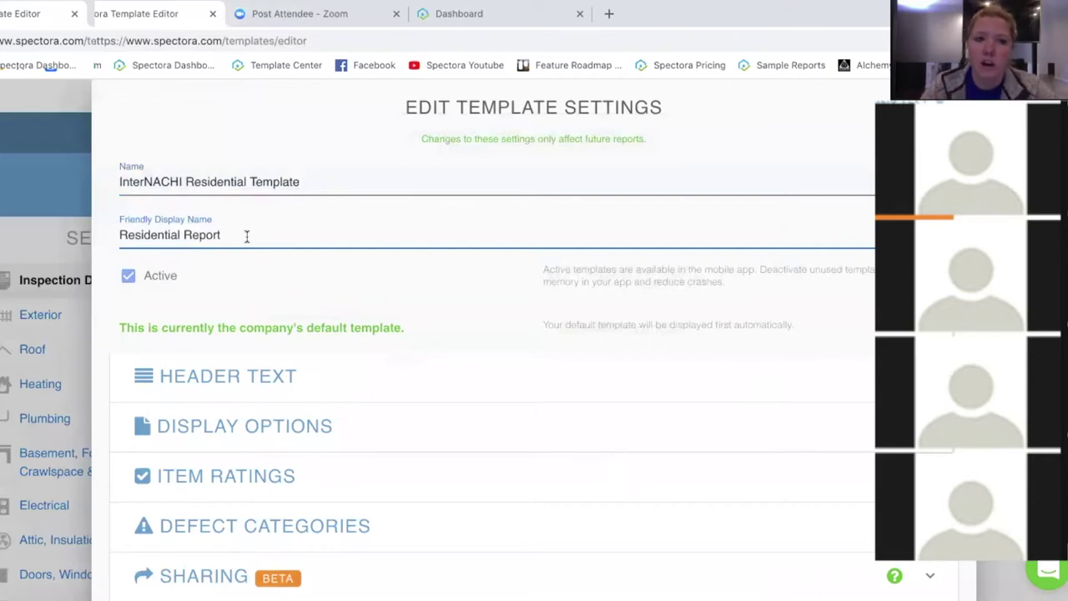
left_click_drag(182, 182, 119, 182)
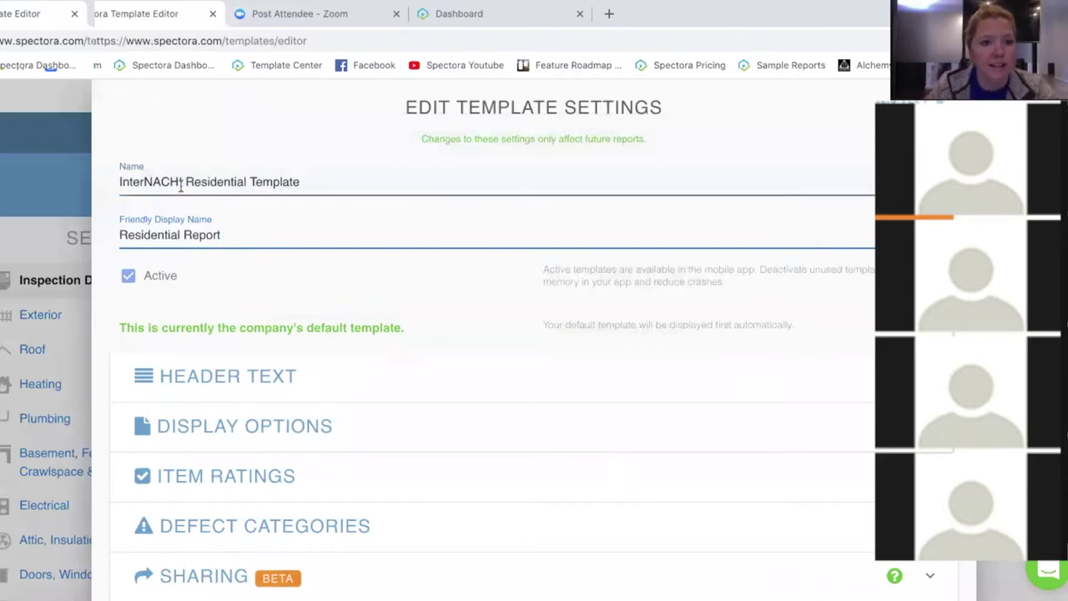
left_click(508, 293)
scroll(109, 293, "down", 1)
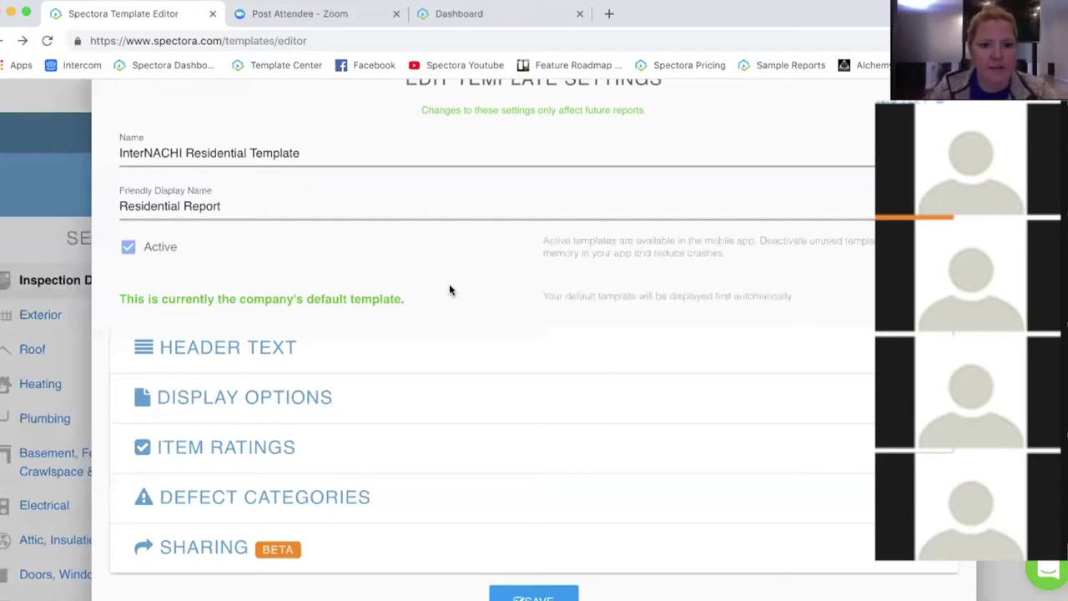
scroll(449, 290, "down", 2)
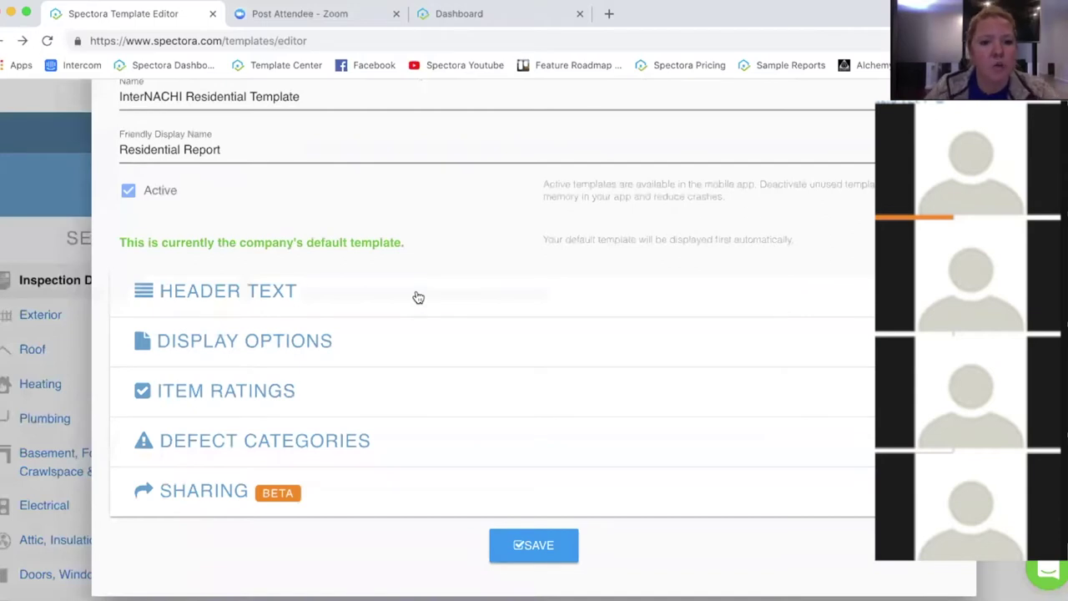
Step: Expand Header Text and read the Full Report and Summary header wording, including MAINTENANCE ITEMS
left_click(418, 298)
scroll(629, 398, "down", 1)
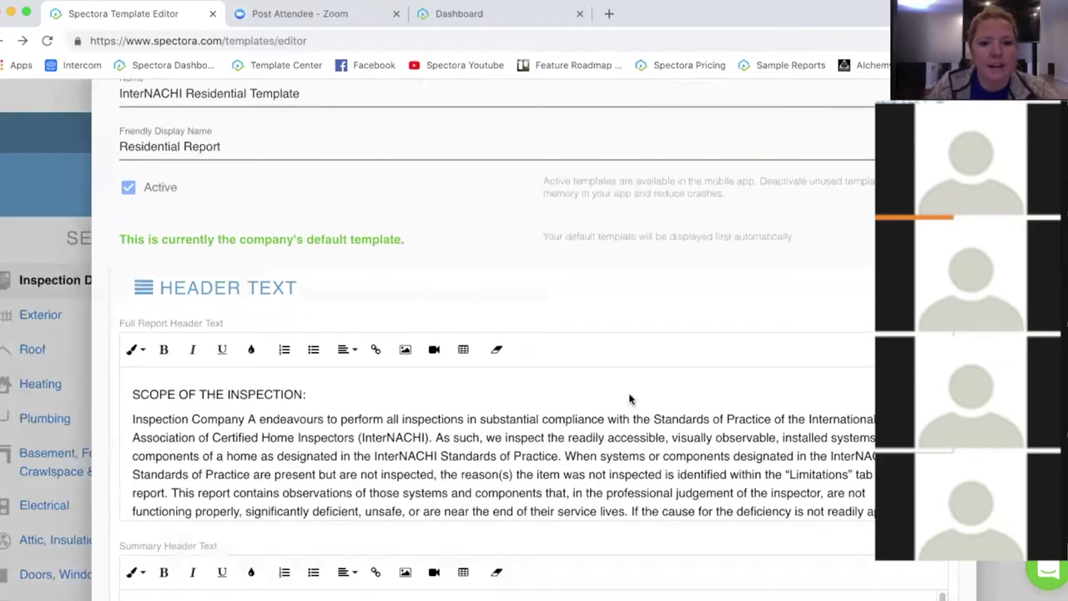
scroll(413, 432, "down", 5)
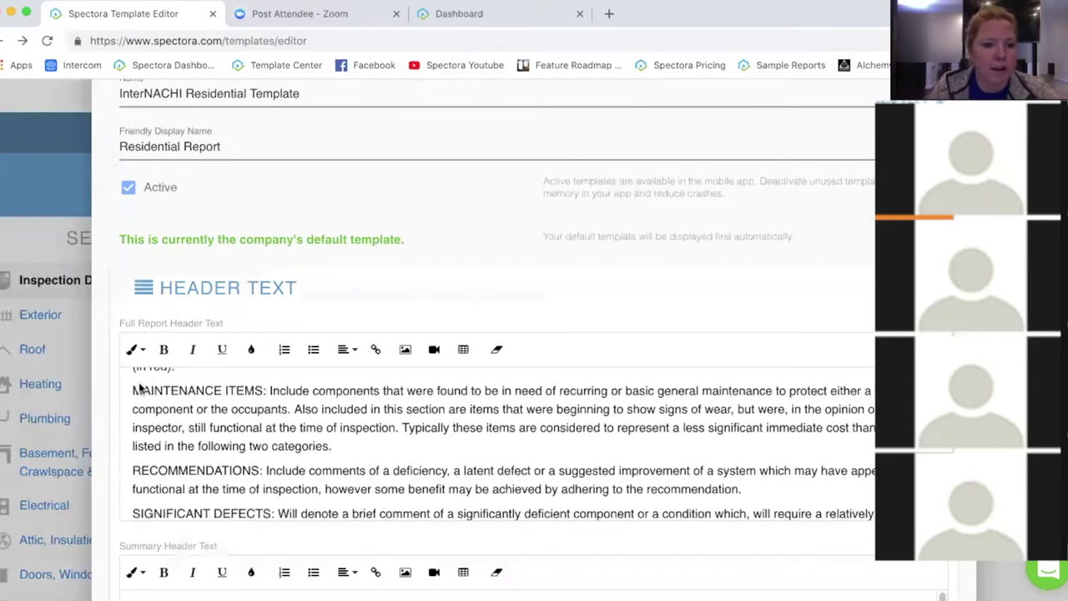
left_click_drag(133, 389, 268, 391)
left_click(464, 453)
scroll(464, 450, "down", 5)
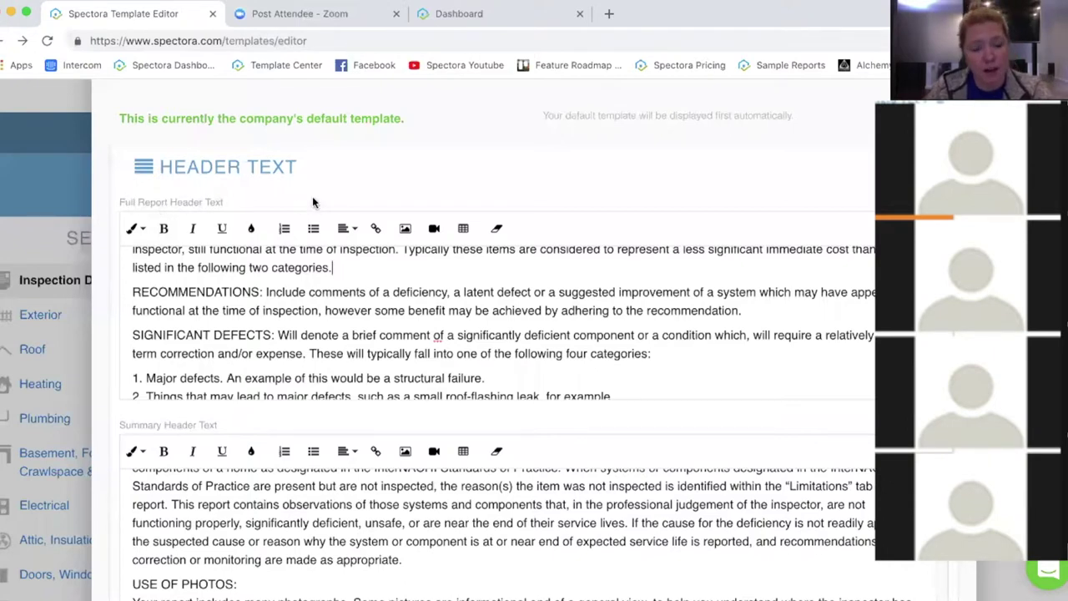
scroll(754, 430, "down", 1)
scroll(747, 407, "down", 6)
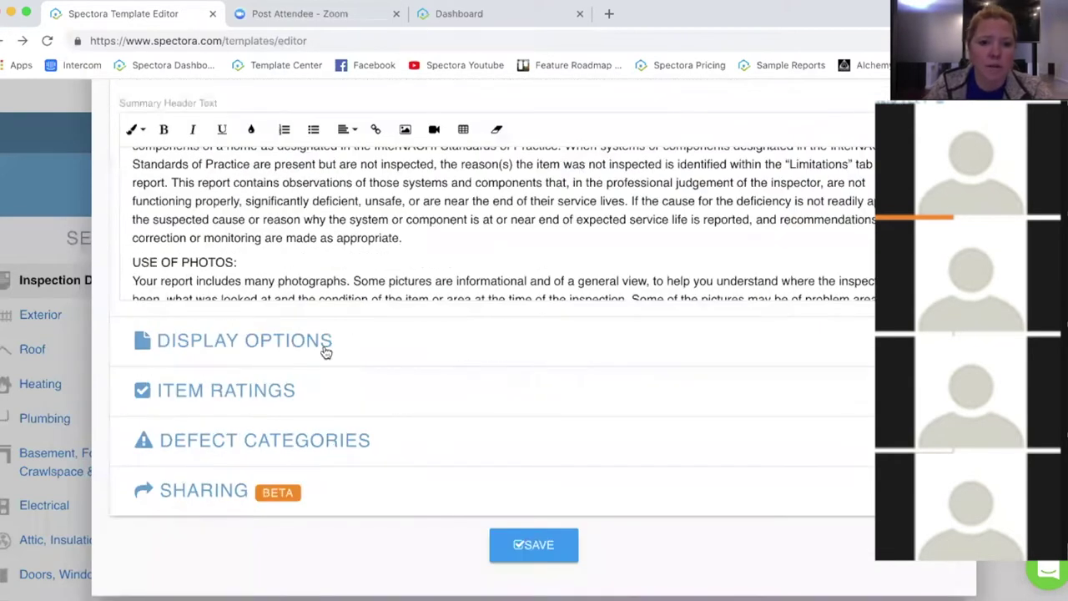
Step: Expand Display Options and preview the 'Items Inspected' count example (70 inspected, 9 observations, 2 hazards)
left_click(326, 351)
scroll(393, 351, "up", 2)
scroll(393, 351, "up", 3)
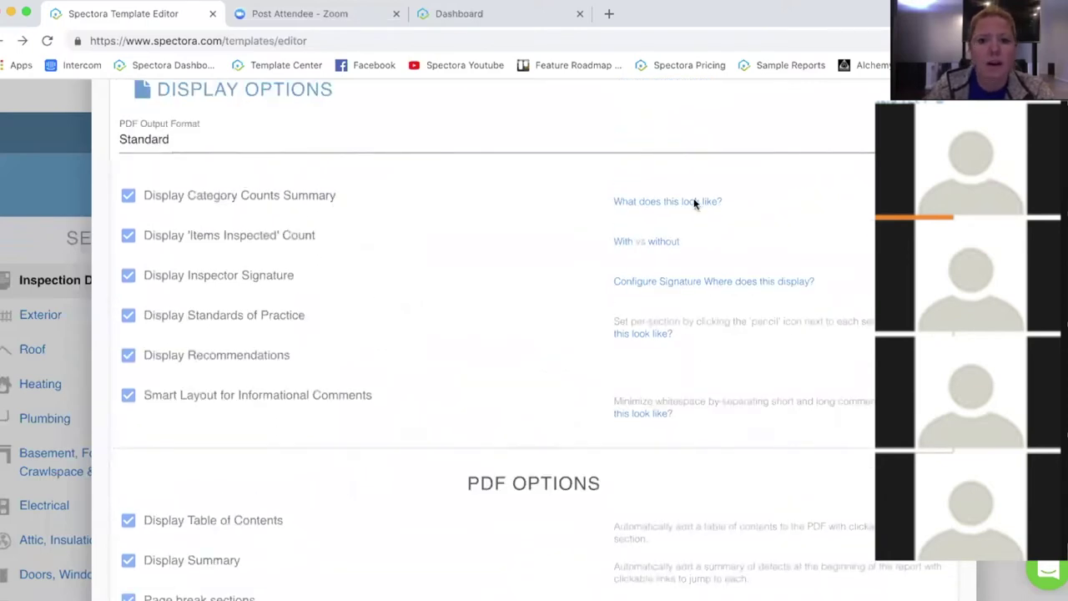
left_click(610, 241)
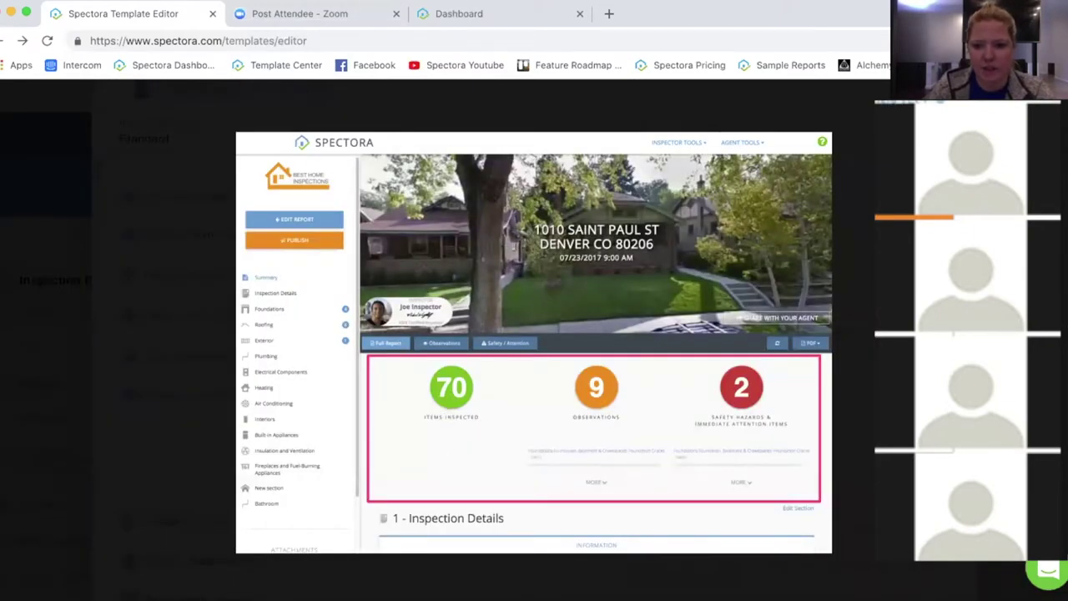
Step: Dismiss the items-inspected sample report preview with Escape
key("Escape")
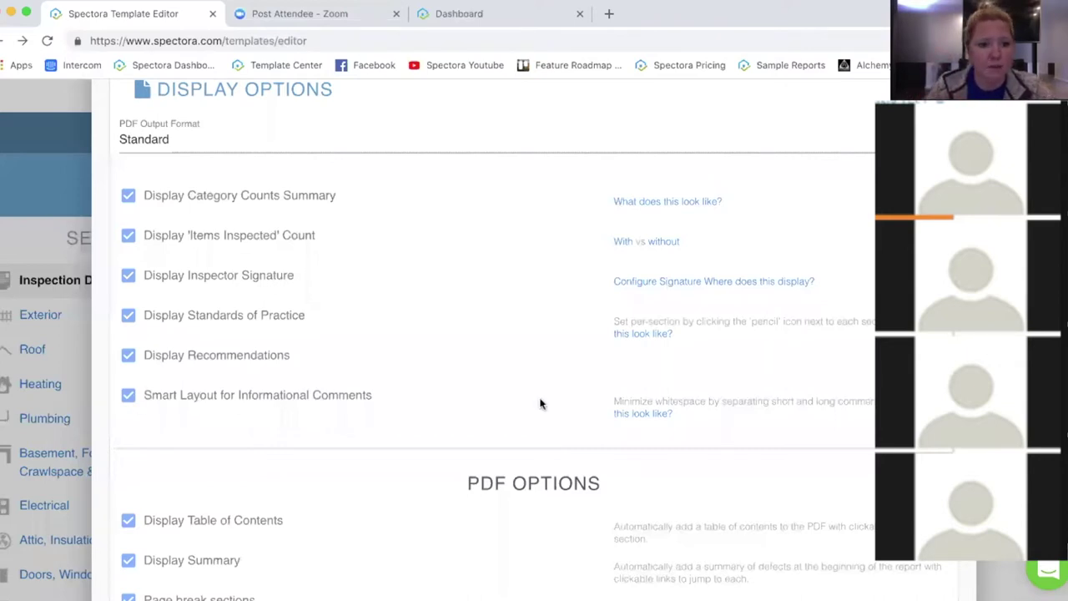
scroll(504, 390, "down", 1)
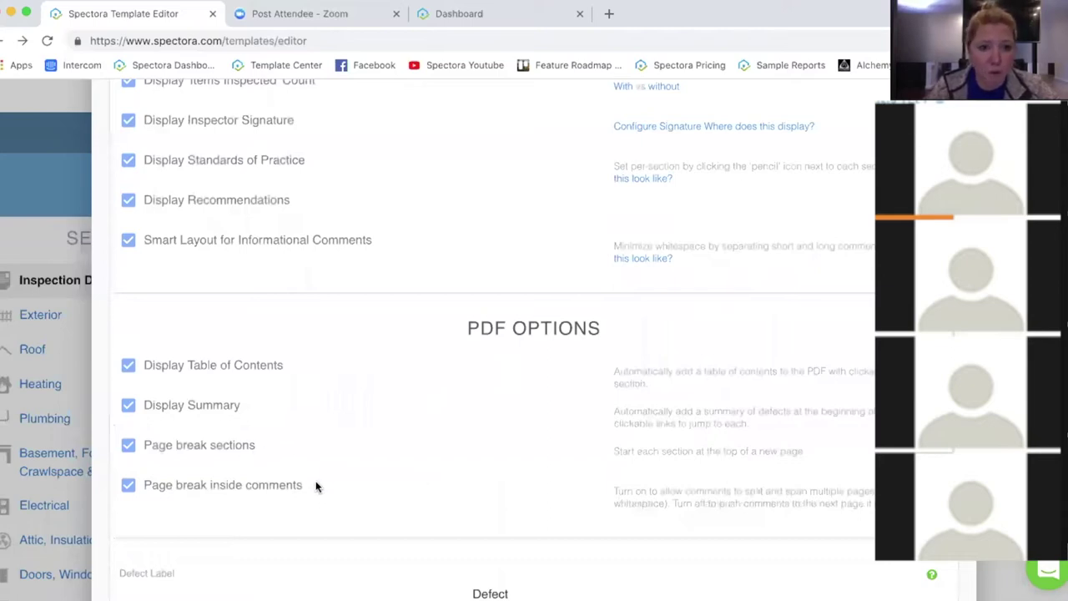
scroll(399, 421, "down", 3)
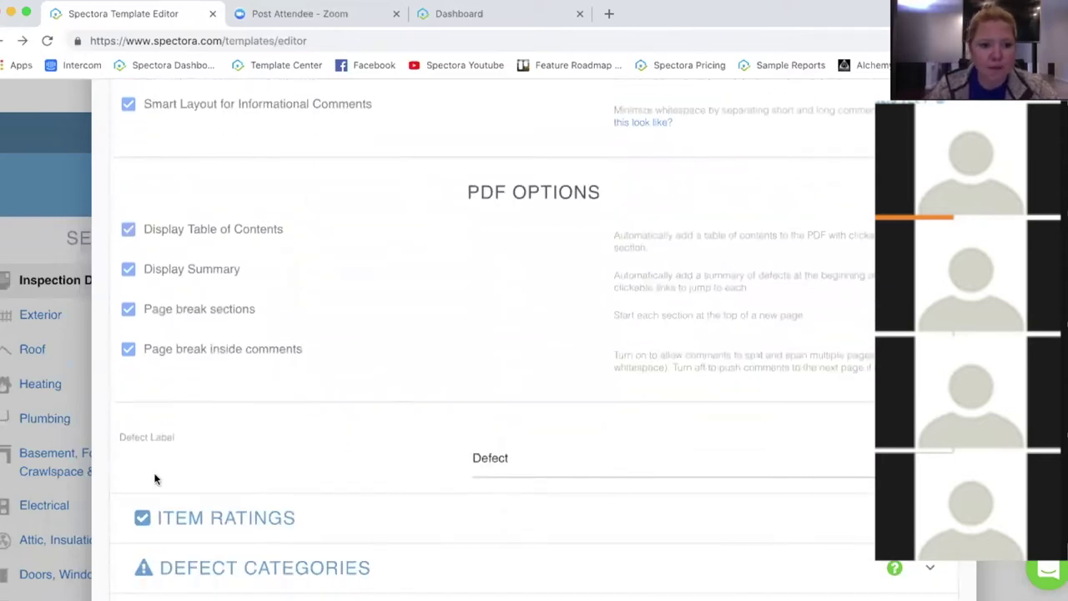
left_click(577, 459)
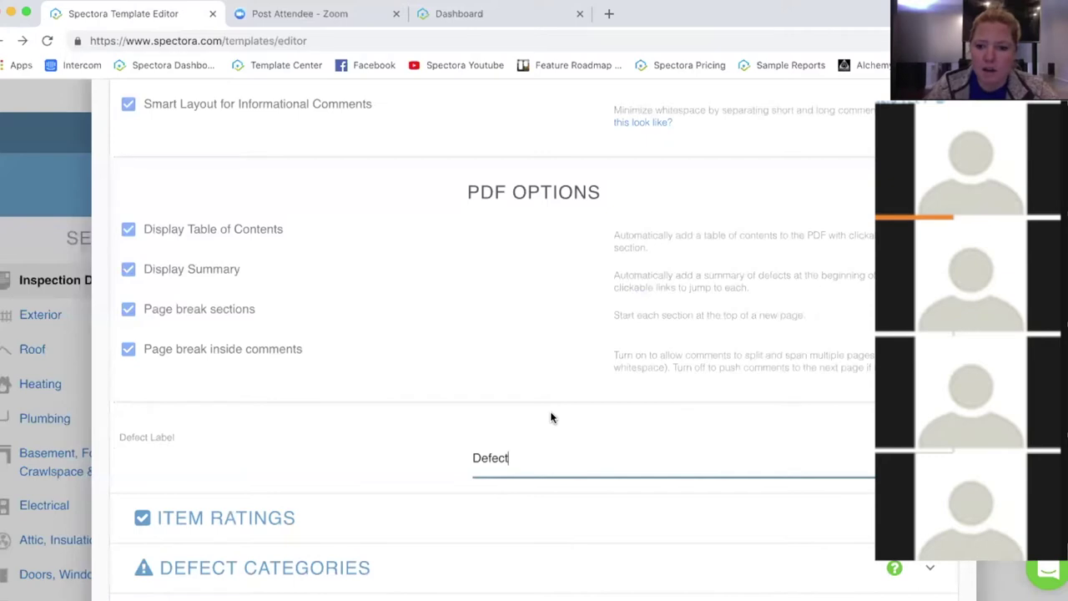
left_click(384, 455)
scroll(372, 392, "down", 2)
scroll(367, 371, "down", 2)
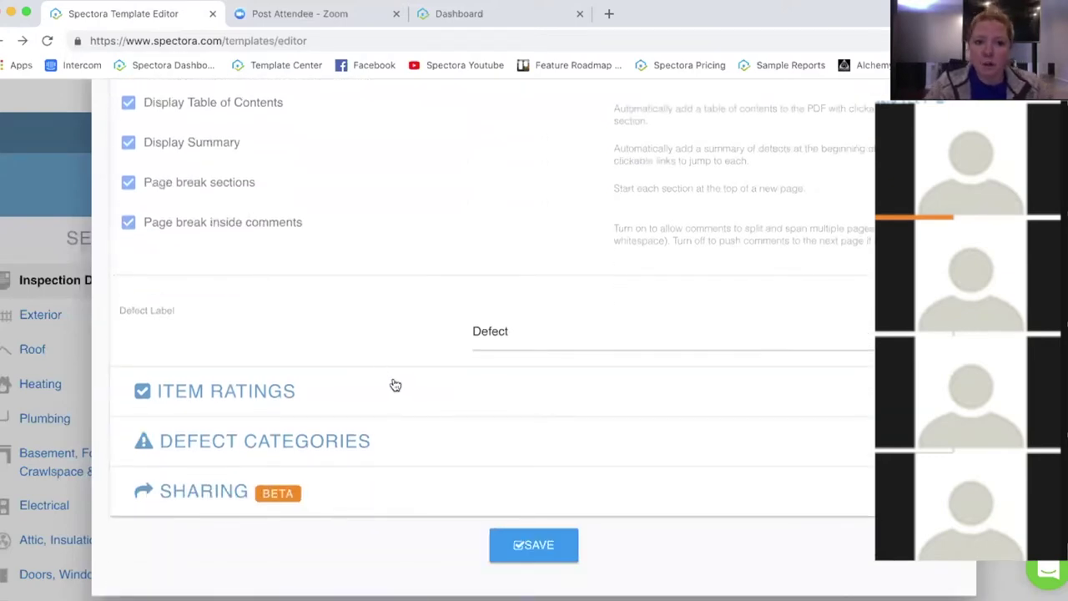
Step: Keep Inspected (IN) as the default item status under Item Ratings, then expand Defect Categories
left_click(392, 390)
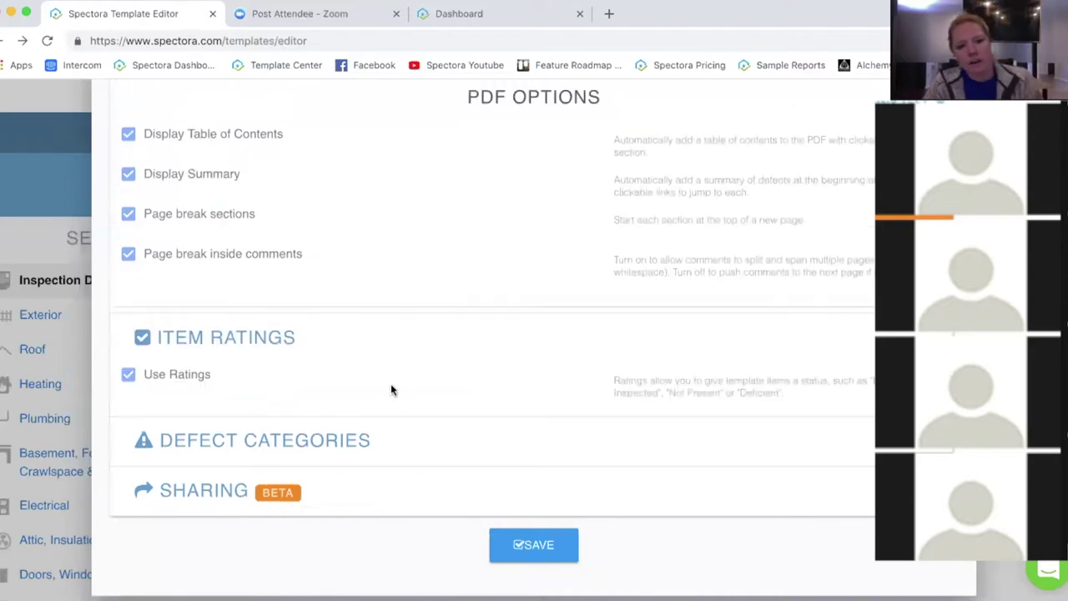
scroll(450, 316, "up", 1)
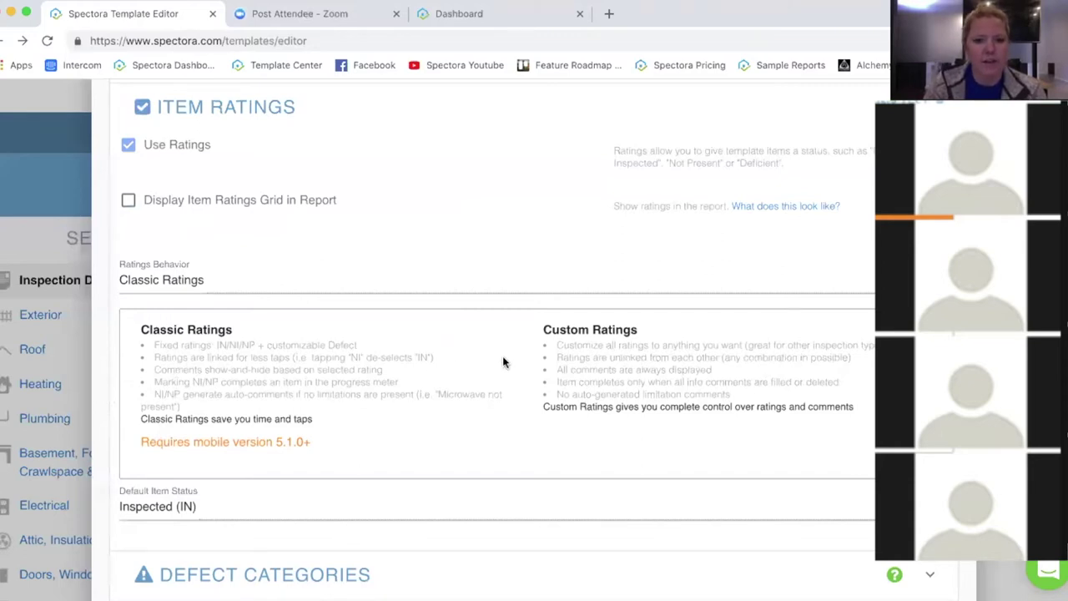
scroll(503, 363, "down", 1)
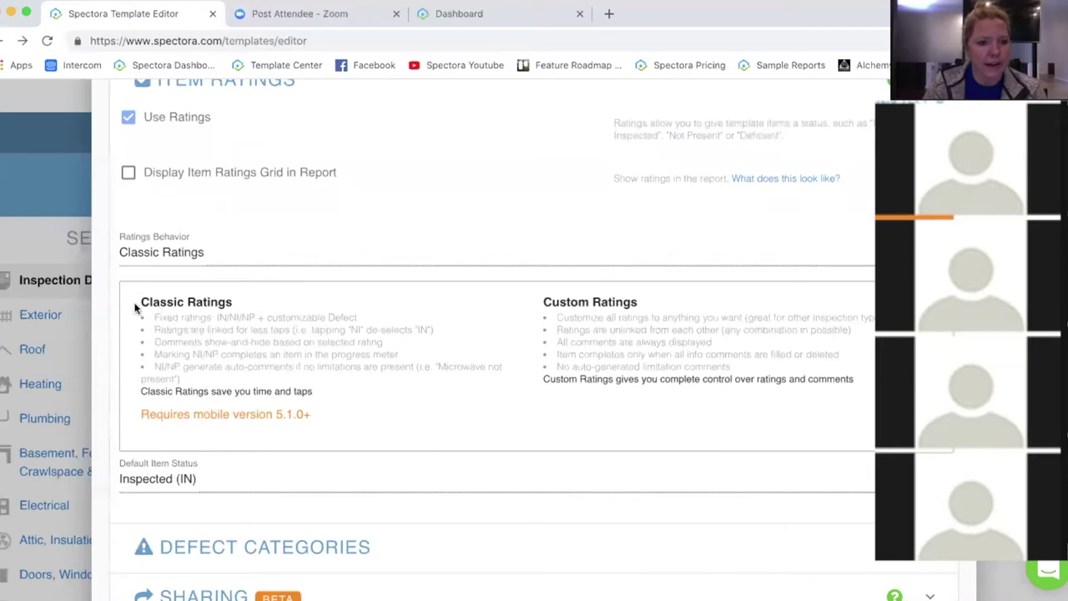
left_click(231, 485)
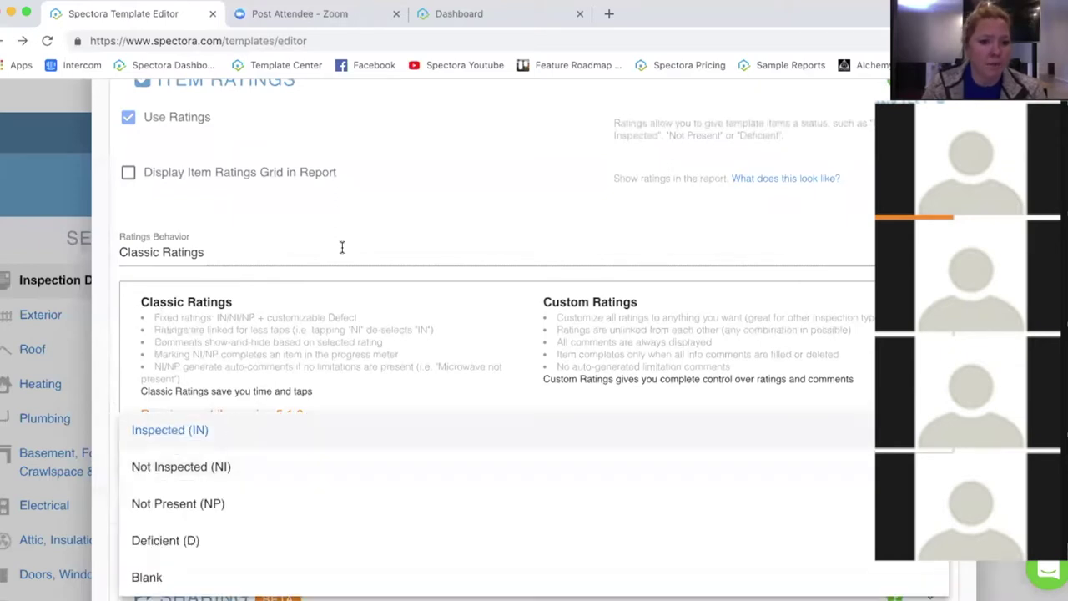
scroll(272, 440, "down", 4)
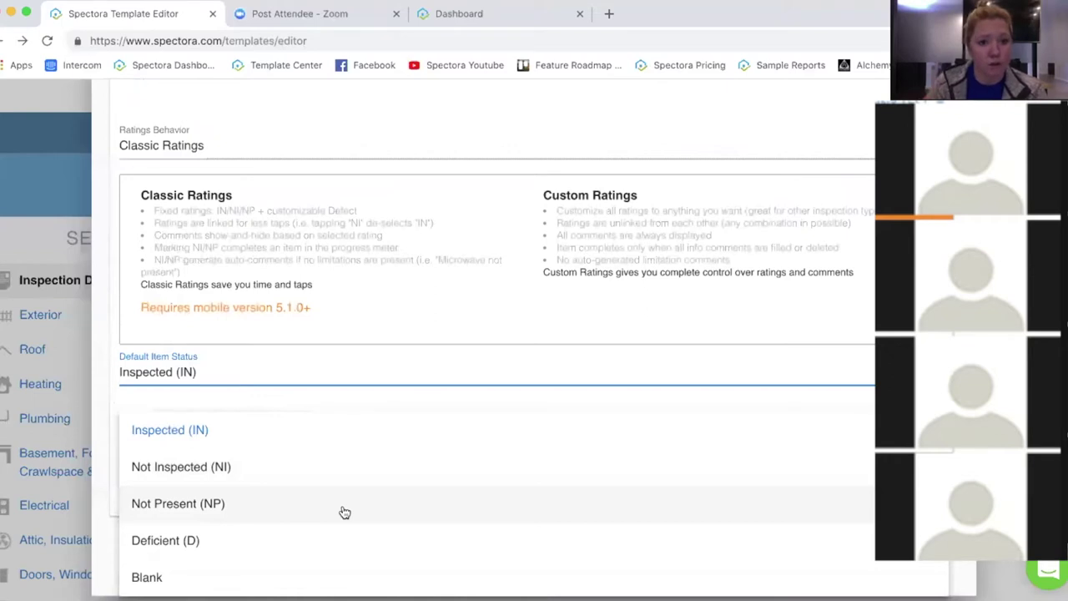
left_click(457, 342)
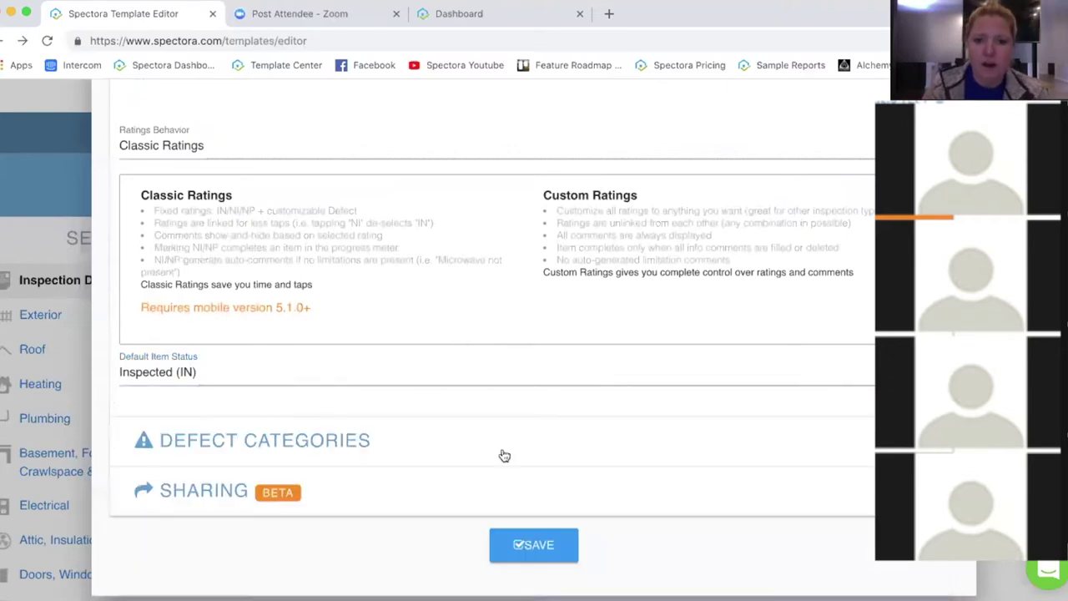
left_click(503, 443)
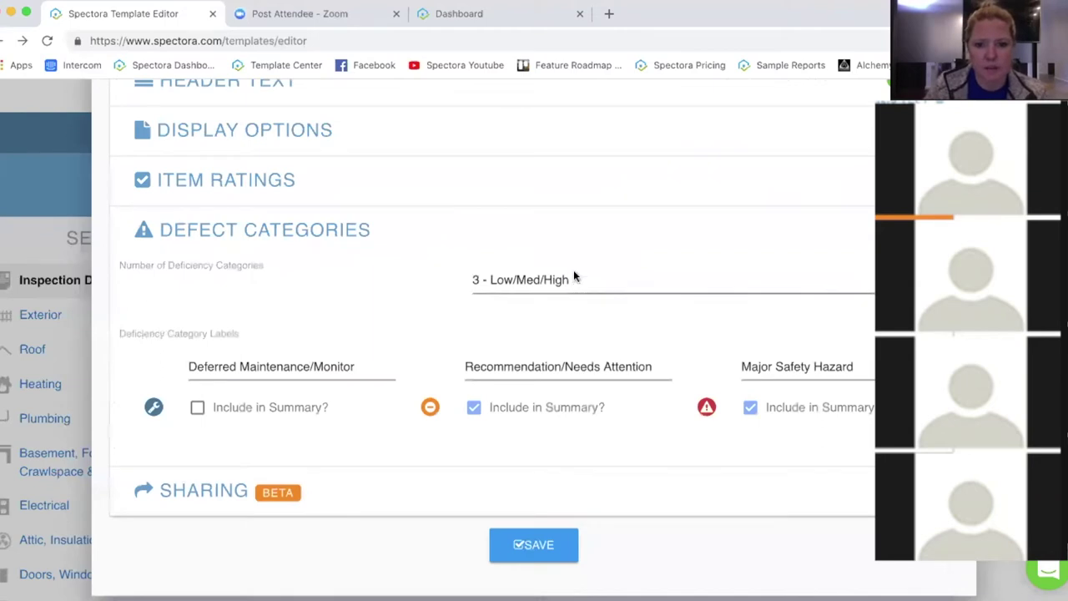
Step: Keep 3 - Low/Med/High defect categories with their existing labels and save the template settings
left_click(574, 275)
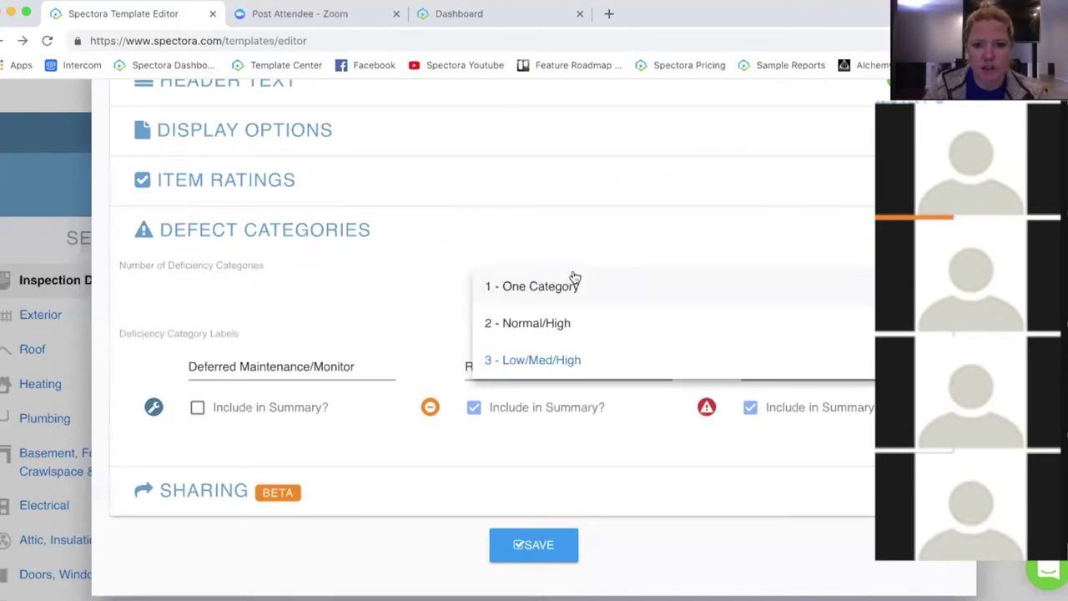
left_click(397, 287)
left_click(688, 363)
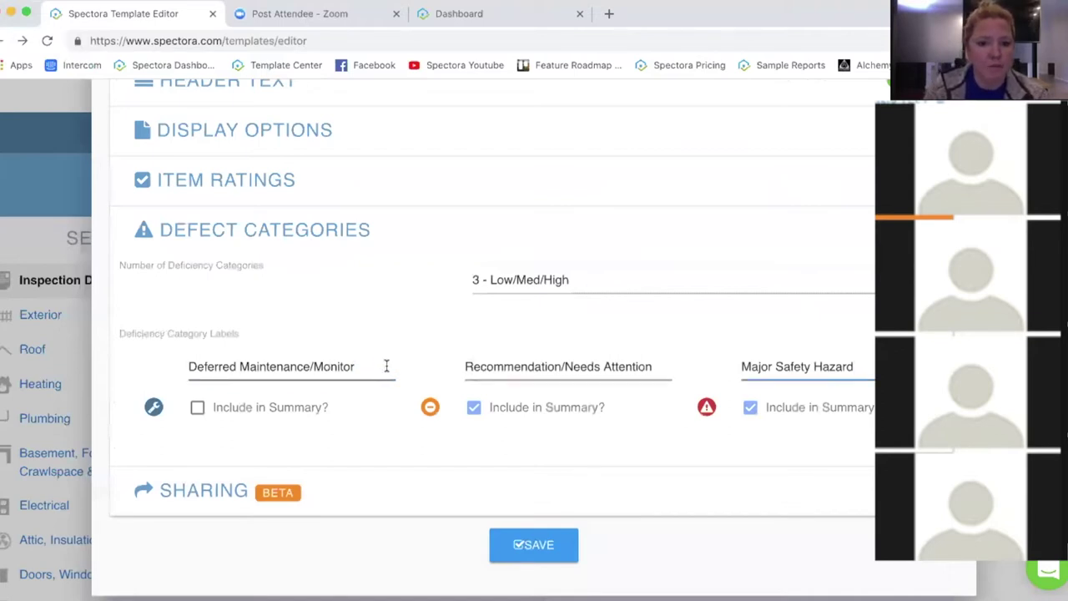
triple_click(253, 361)
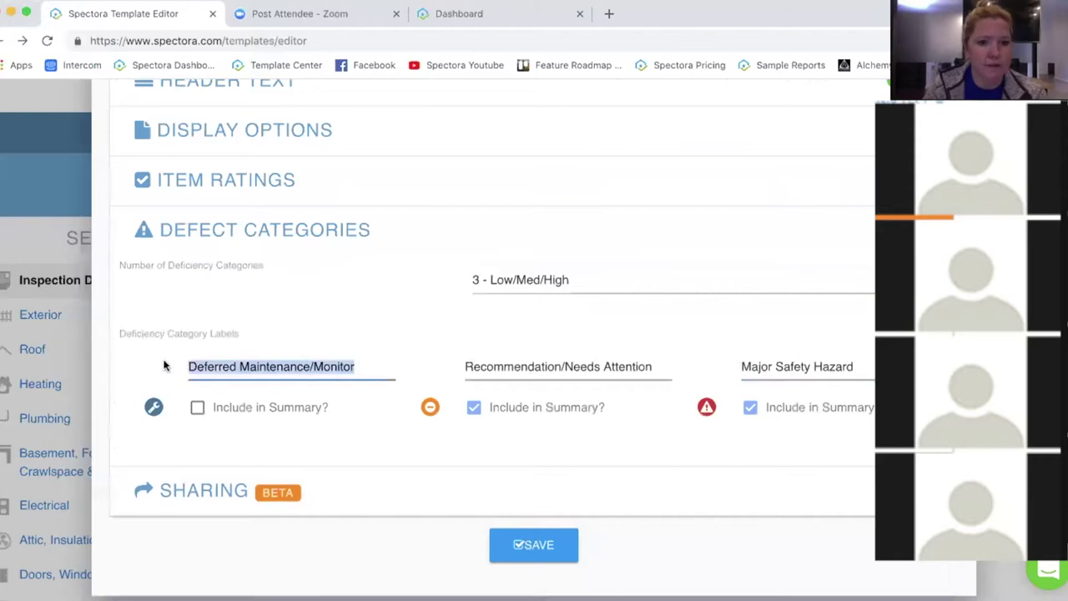
left_click(362, 365)
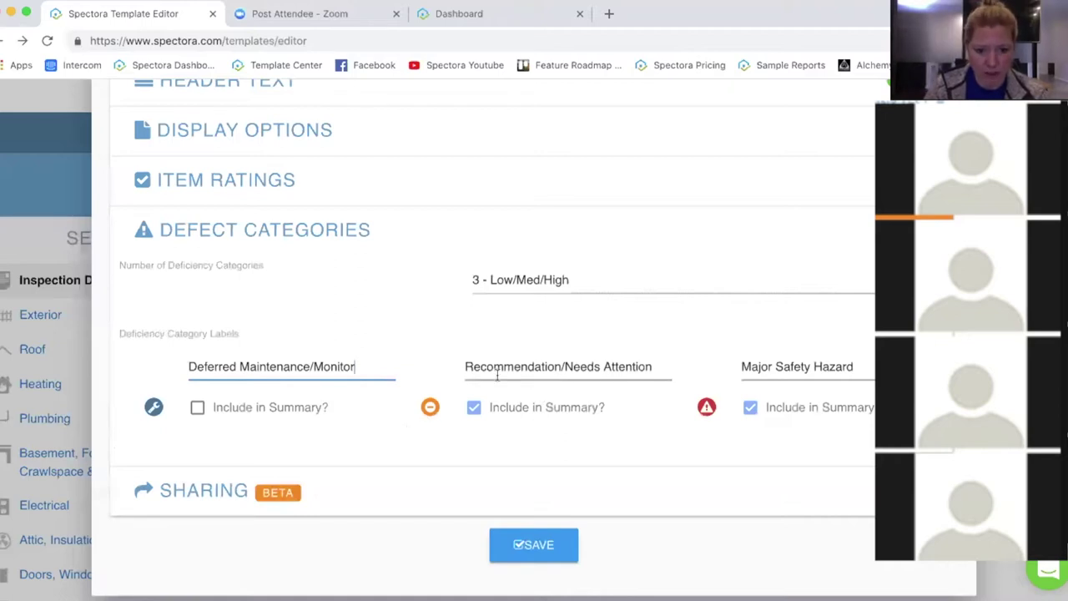
left_click(663, 365)
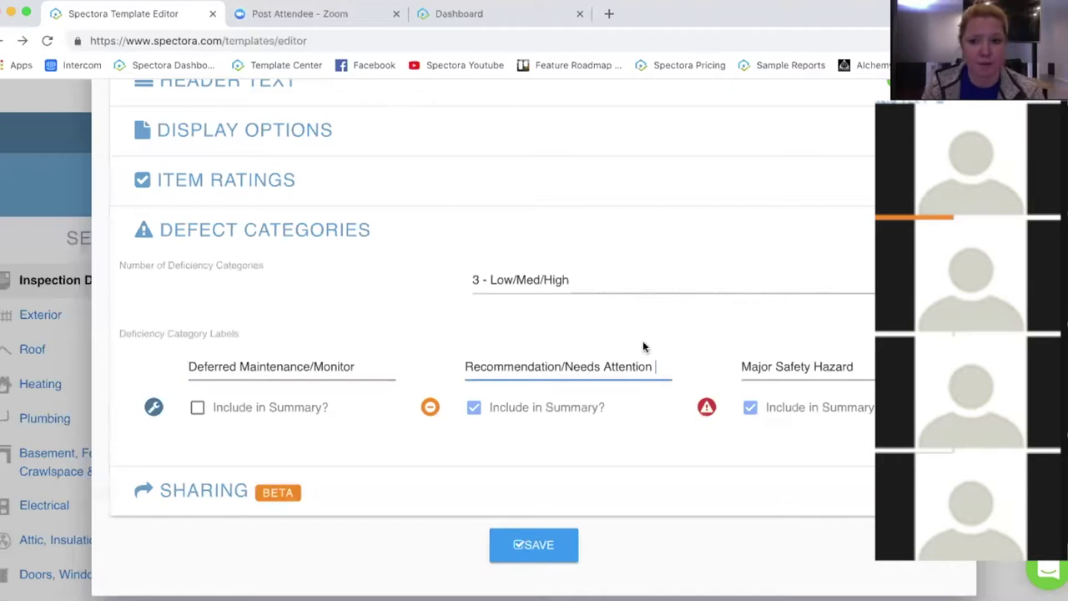
left_click(857, 364)
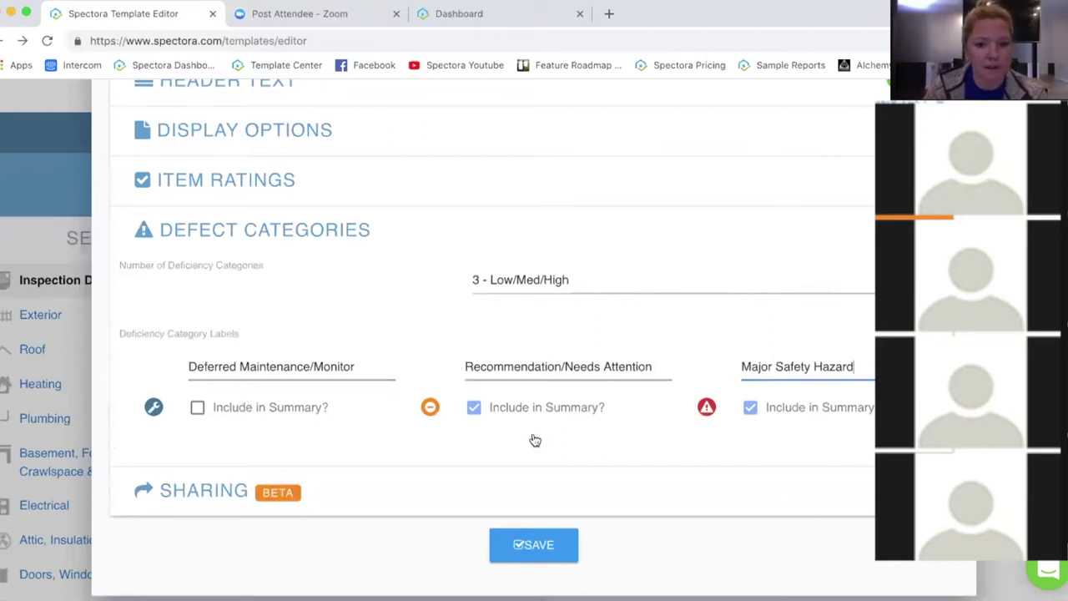
left_click(520, 554)
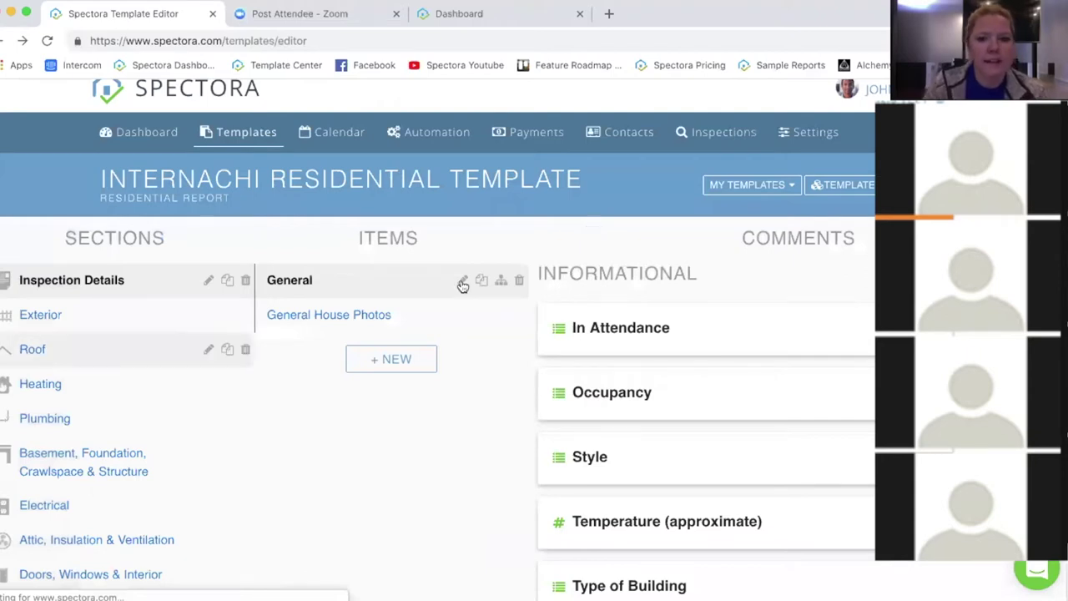
Step: Keep the Inspection Details section included in every report and close its section settings
left_click(210, 281)
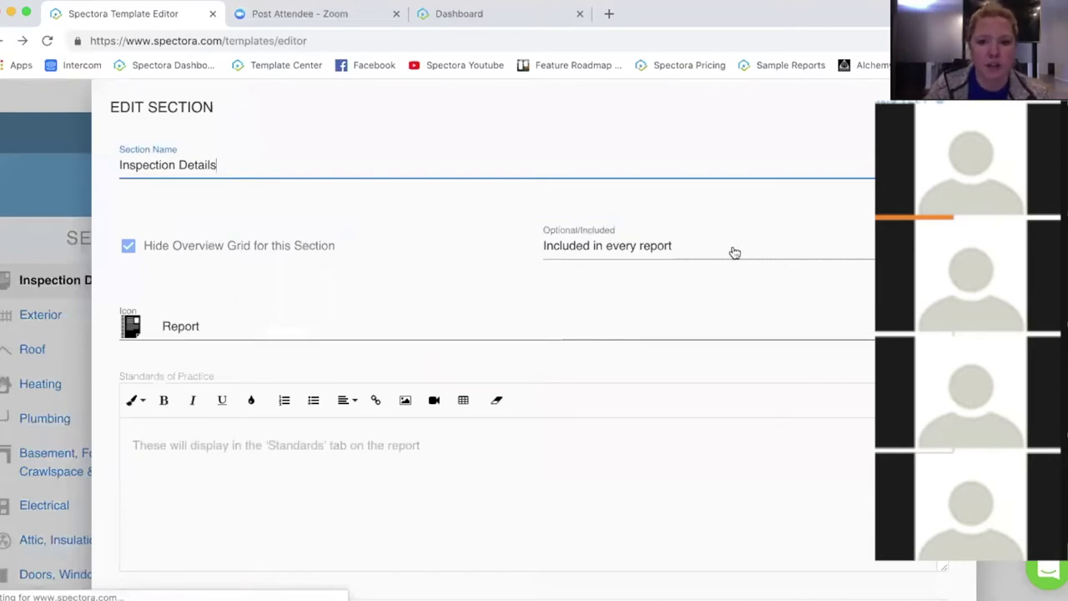
left_click(716, 267)
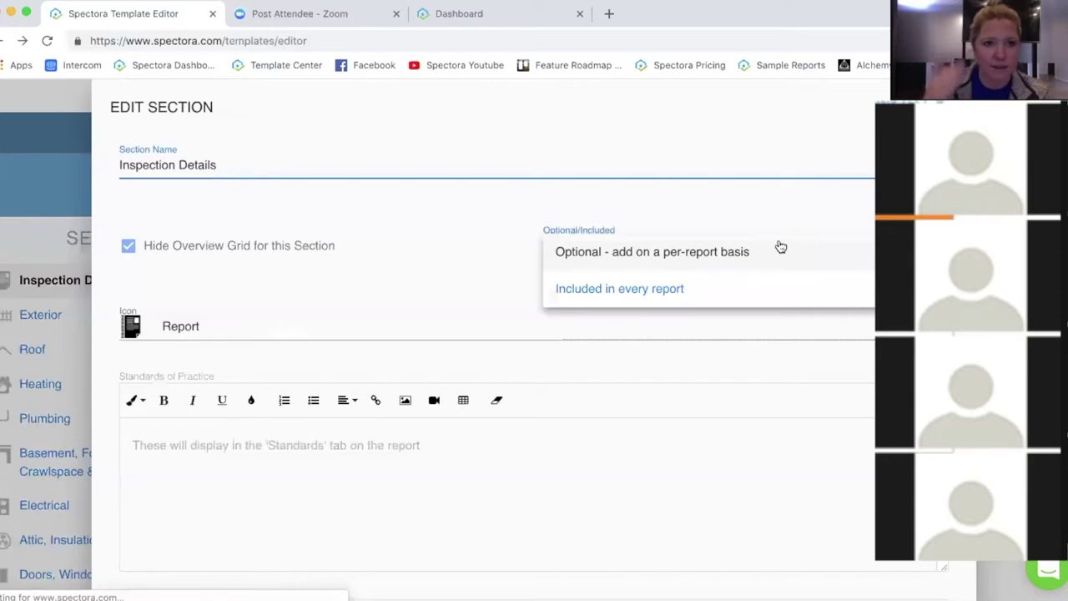
left_click(473, 263)
scroll(462, 381, "down", 2)
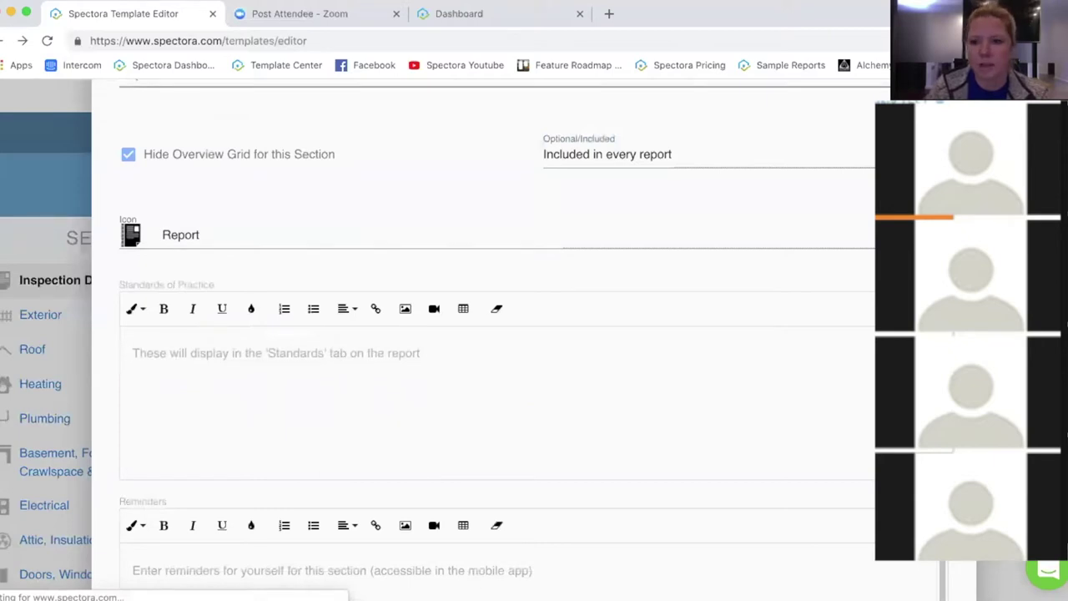
key("Escape")
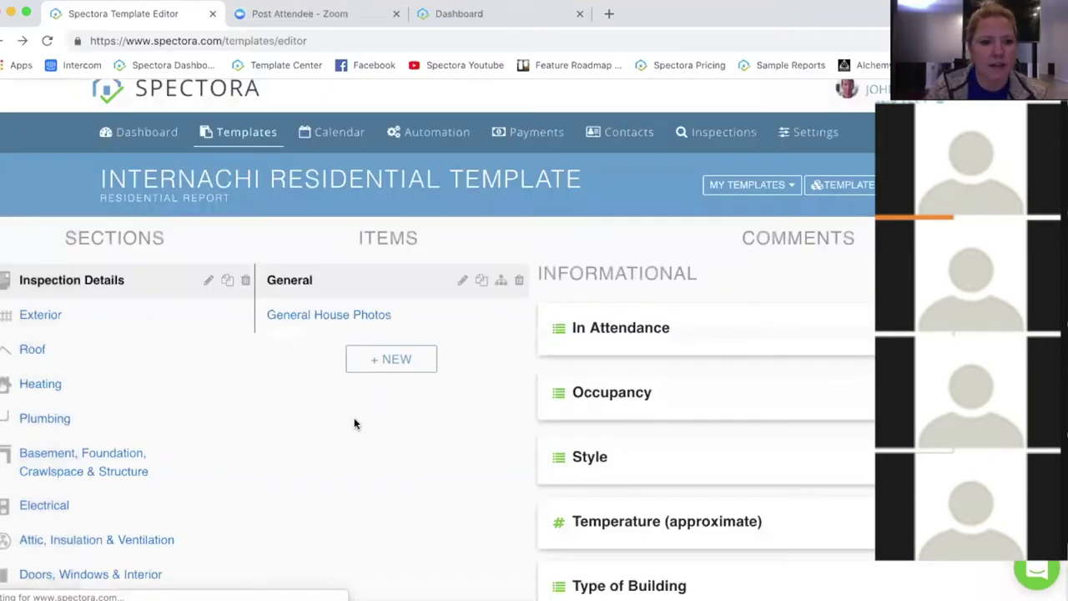
left_click(227, 280)
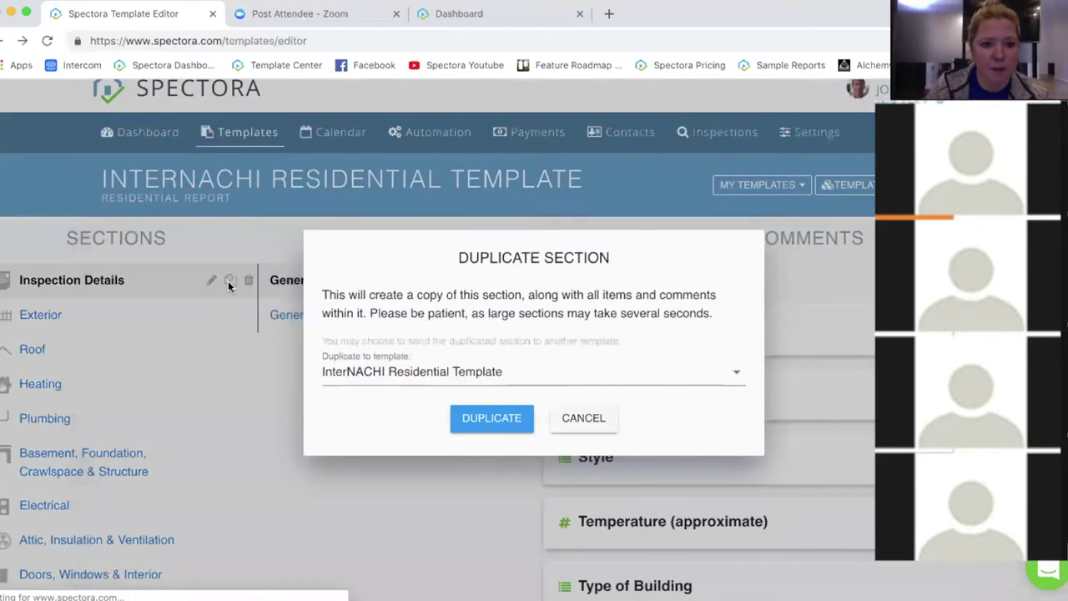
left_click(420, 371)
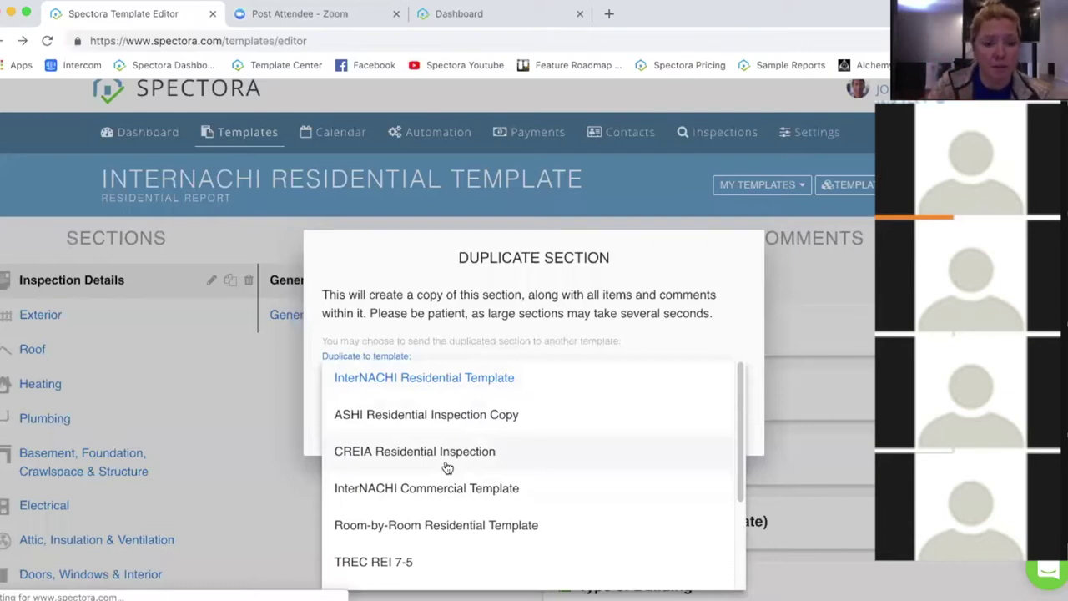
left_click(261, 492)
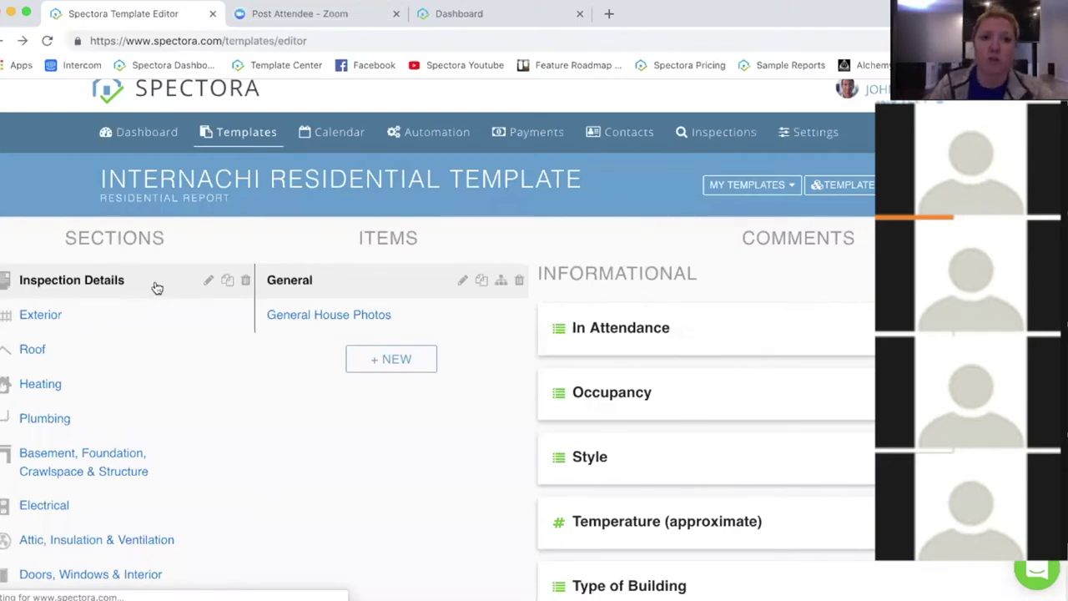
Step: Move Siding, Flashing & Trim from Exterior into Basement, Foundation, Crawlspace & Structure
left_click(123, 321)
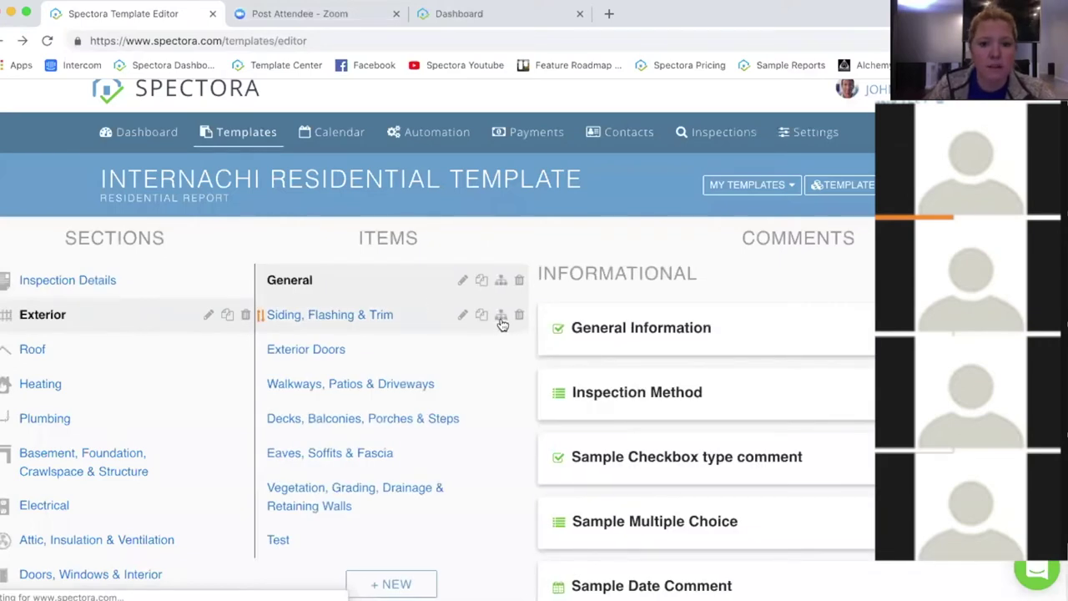
left_click(501, 317)
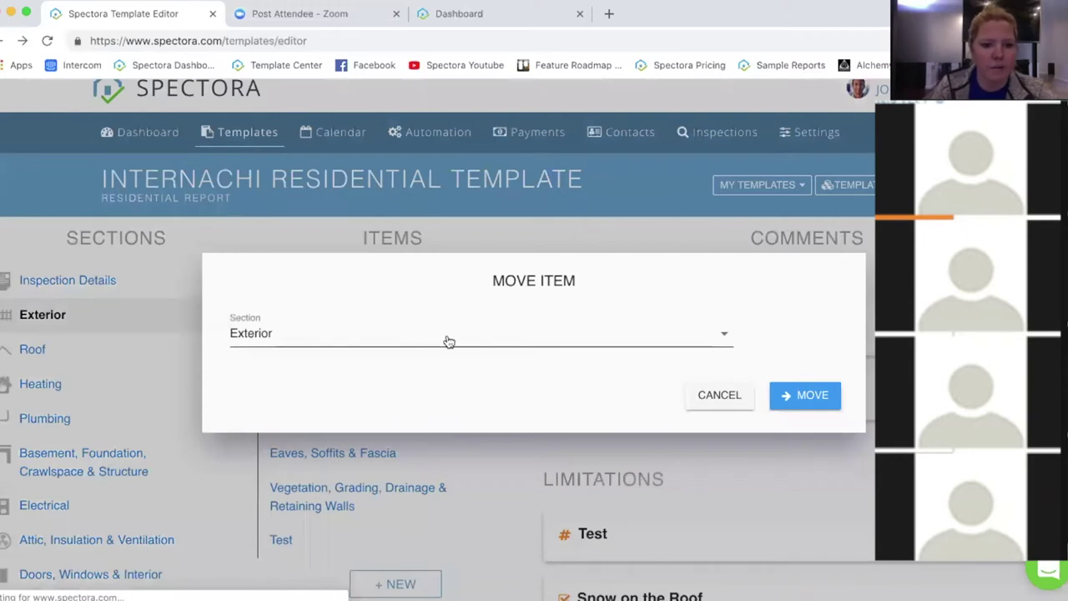
left_click(448, 342)
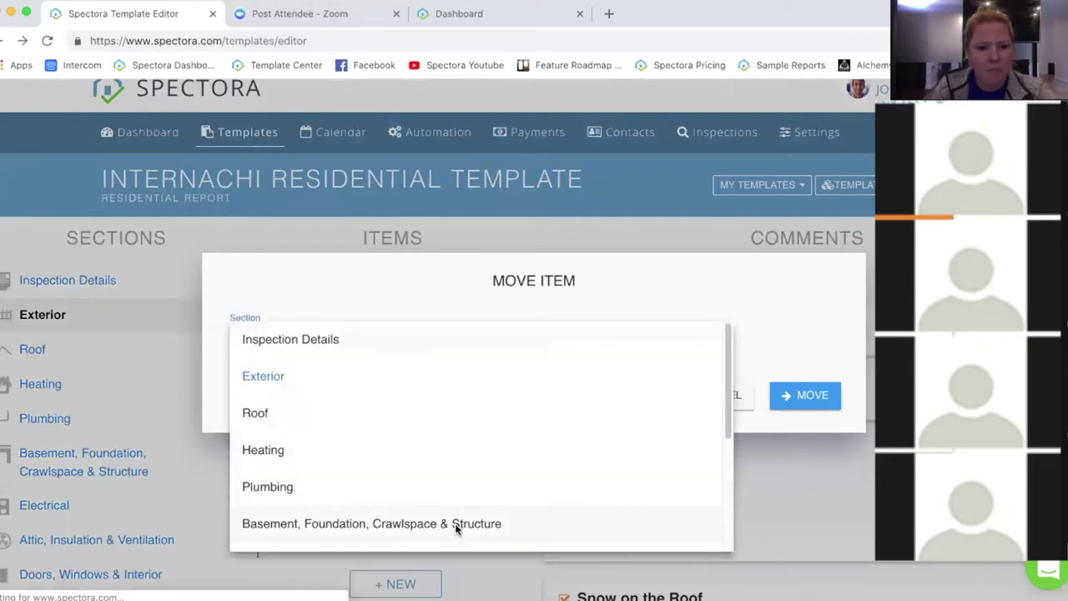
left_click(455, 523)
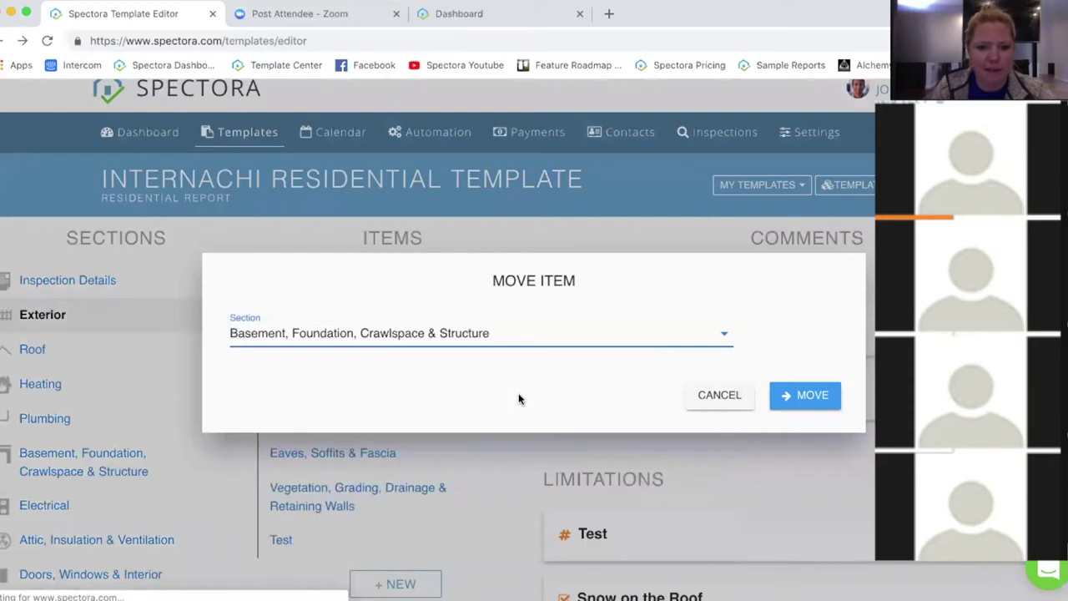
left_click(815, 398)
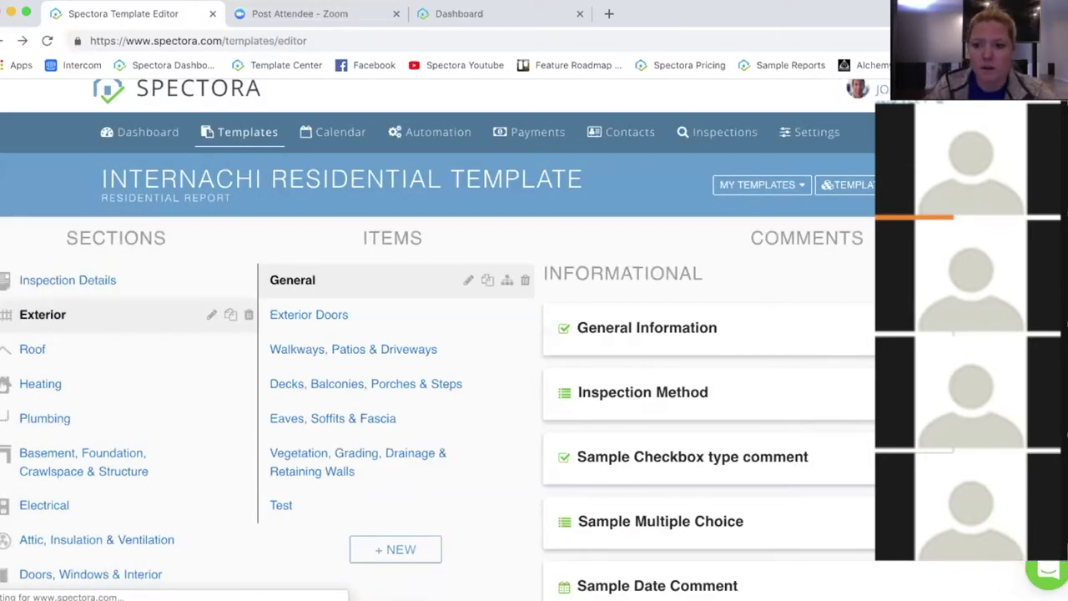
left_click(843, 365)
Step: Cancel the comment move and drag Exterior Doors below Walkways, Patios & Driveways
left_click(499, 297)
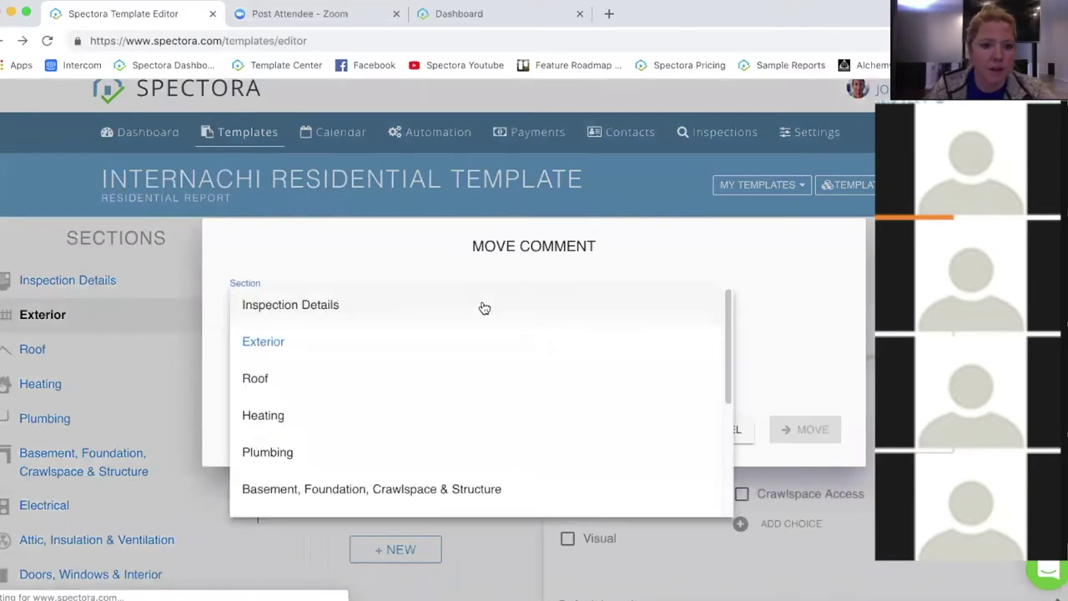
left_click(288, 342)
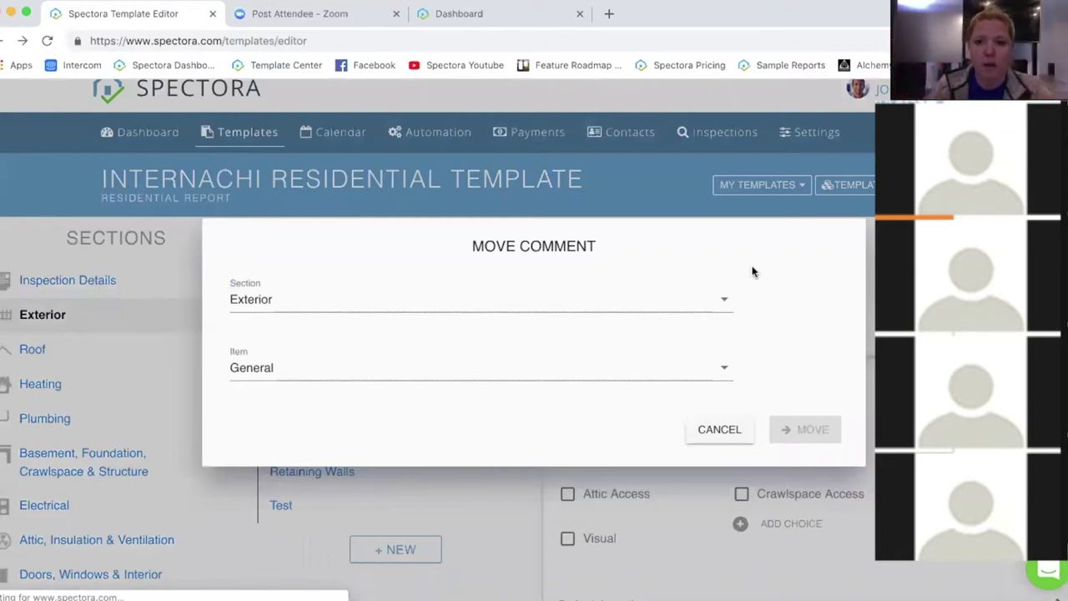
key("Escape")
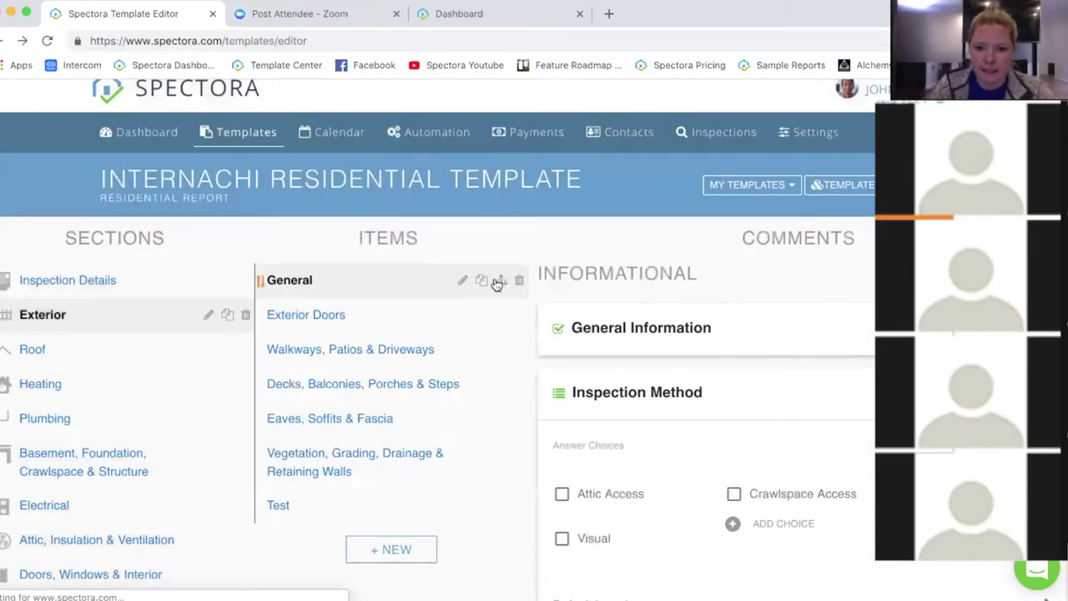
left_click_drag(261, 323, 261, 358)
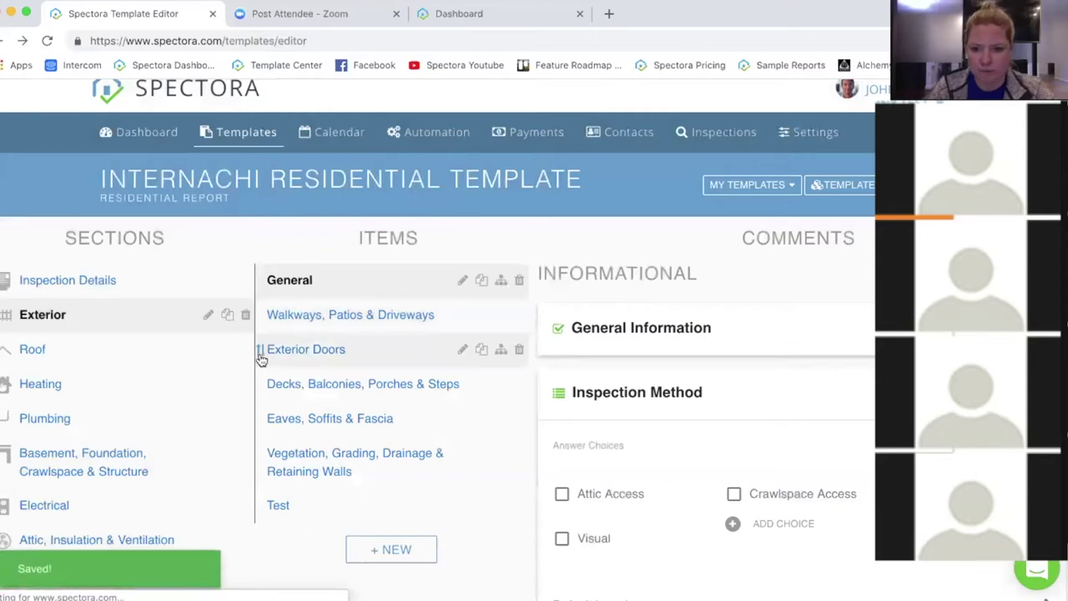
left_click(824, 385)
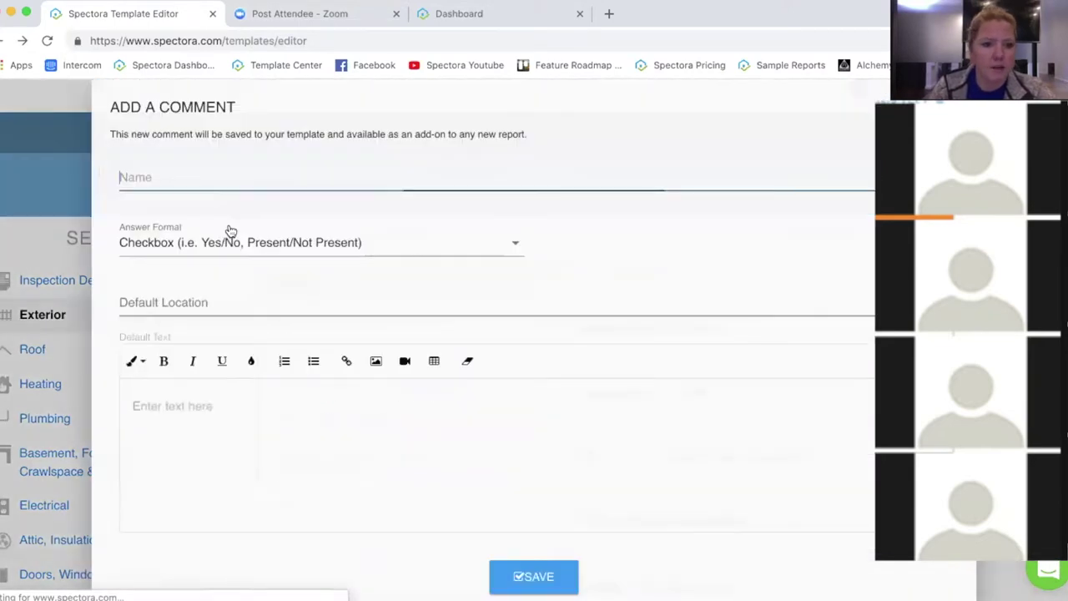
left_click(153, 248)
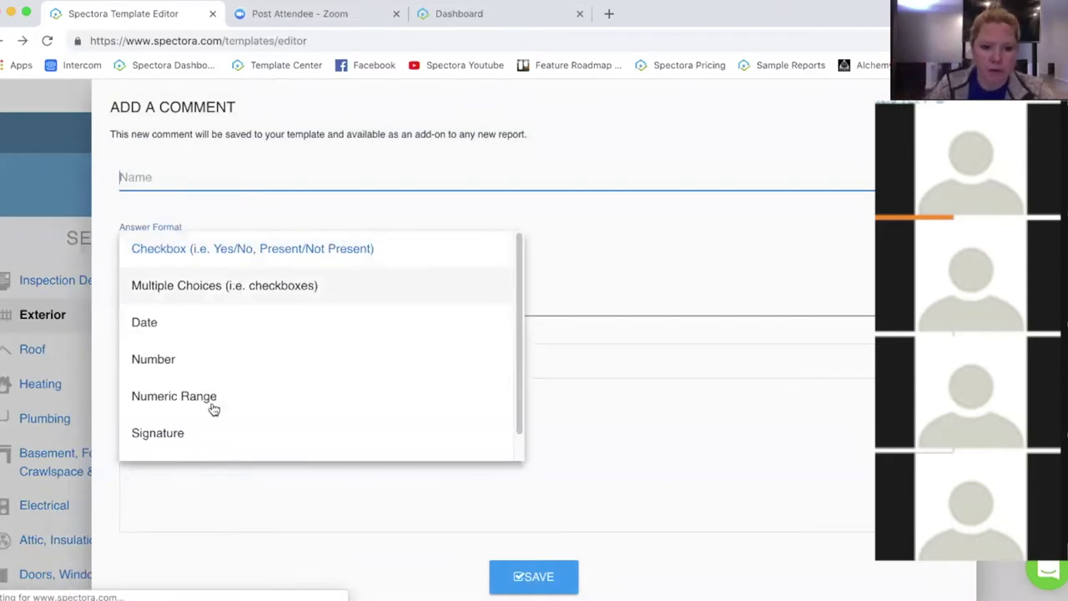
scroll(259, 355, "down", 1)
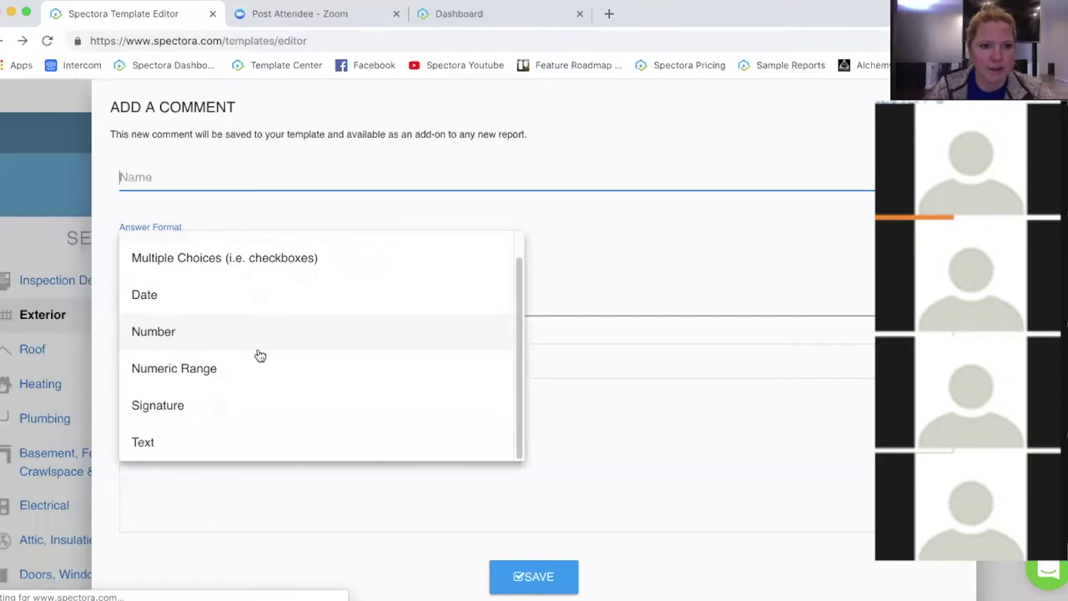
scroll(260, 354, "up", 1)
left_click(579, 276)
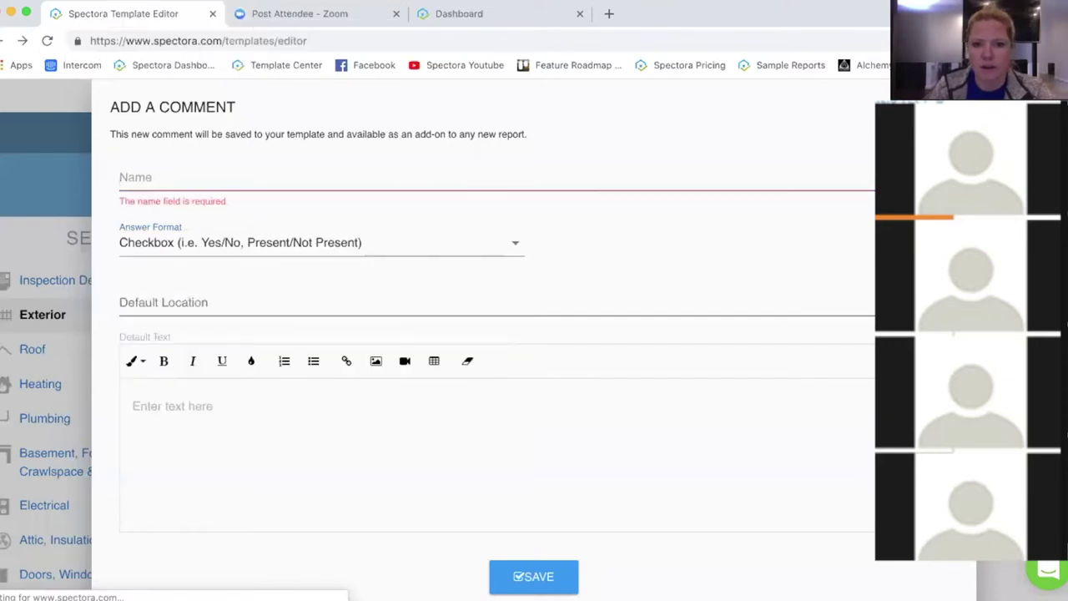
key("Escape")
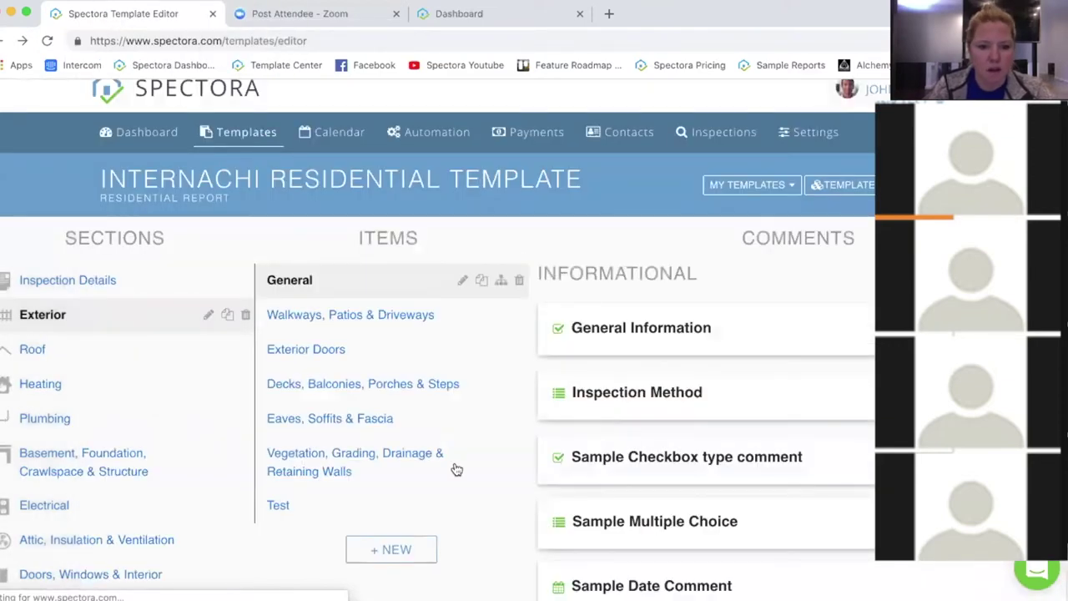
Step: Scroll through Exterior's General item comments, then go to the Automation page
scroll(483, 467, "down", 1)
scroll(480, 459, "down", 5)
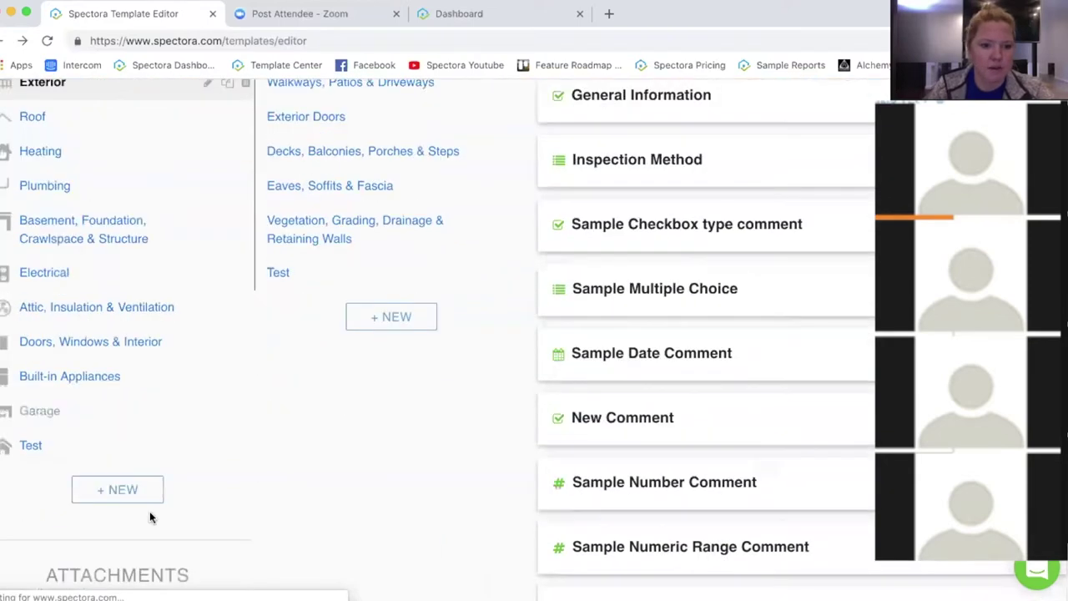
left_click(100, 493)
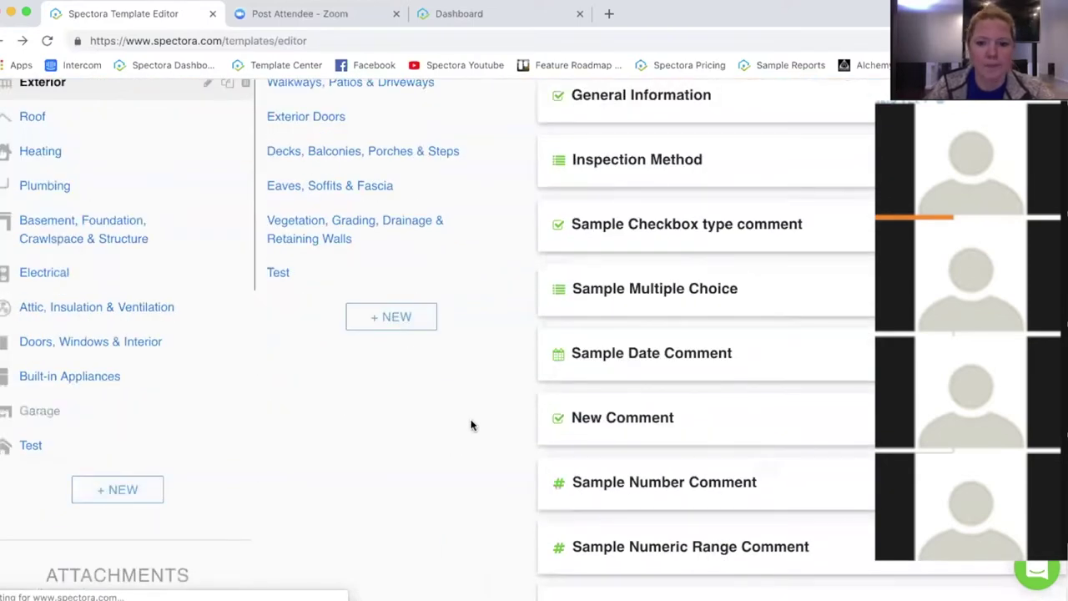
scroll(473, 421, "down", 6)
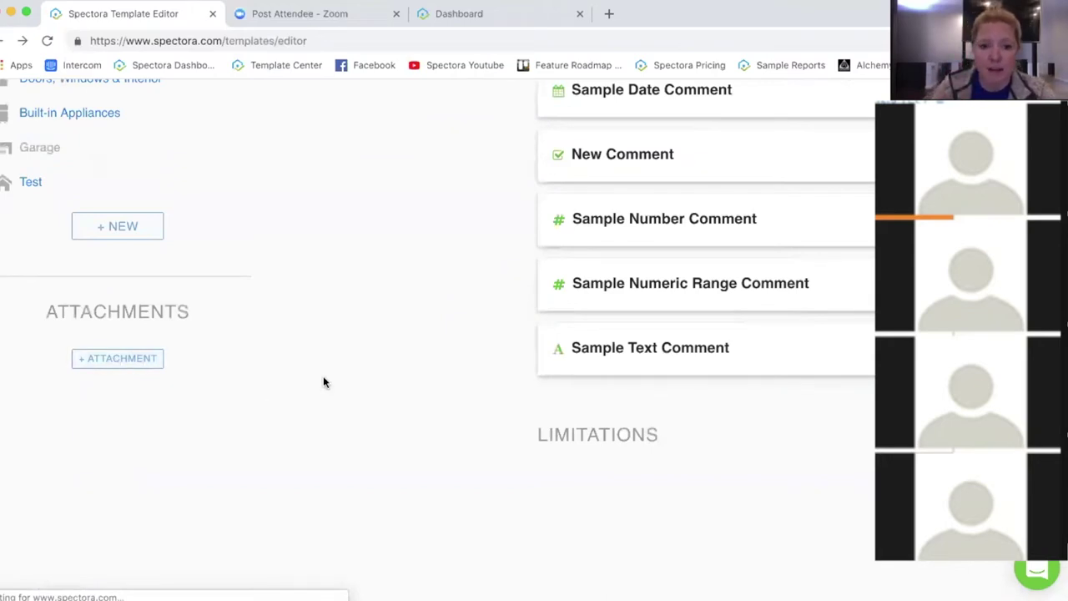
scroll(323, 382, "up", 1)
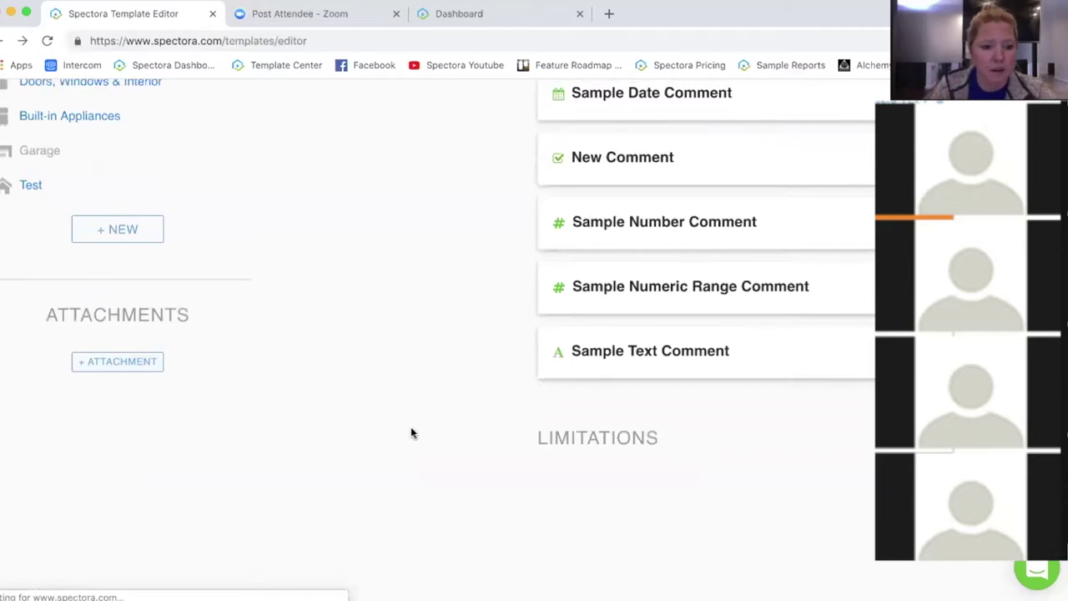
scroll(411, 432, "up", 10)
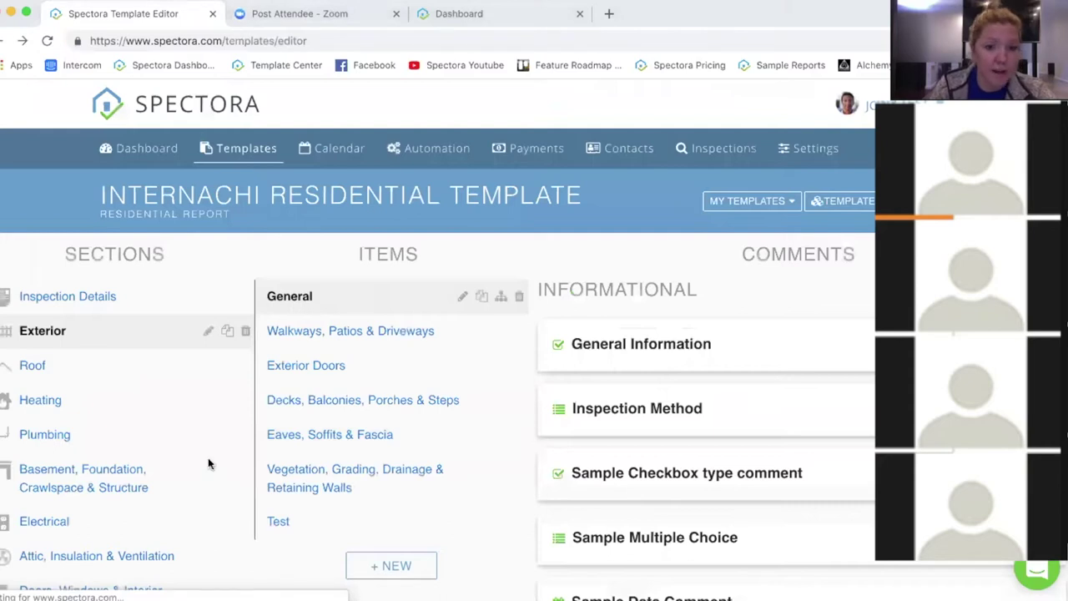
left_click(434, 149)
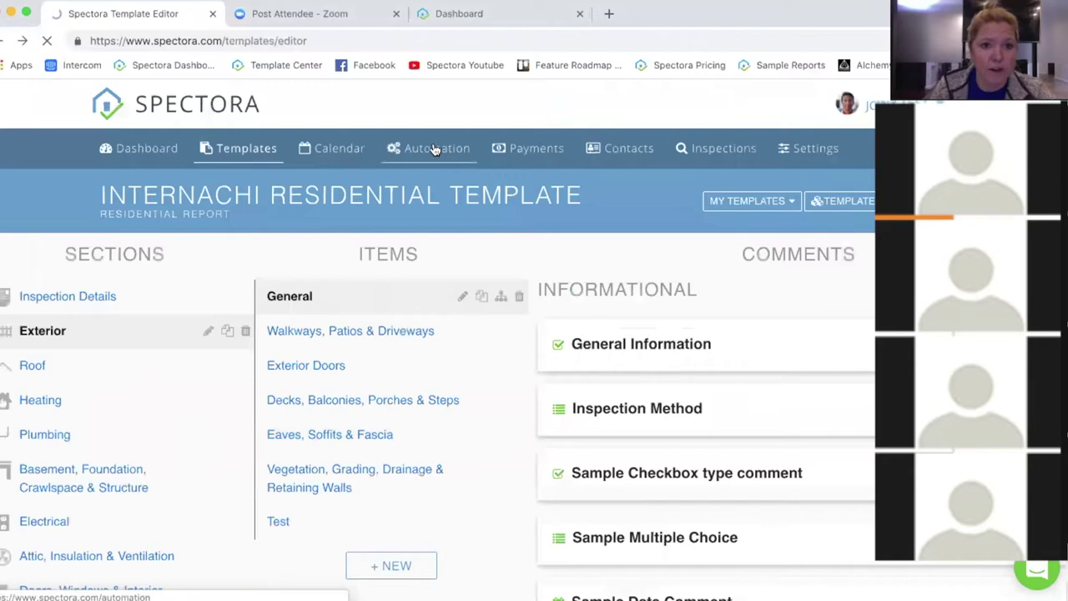
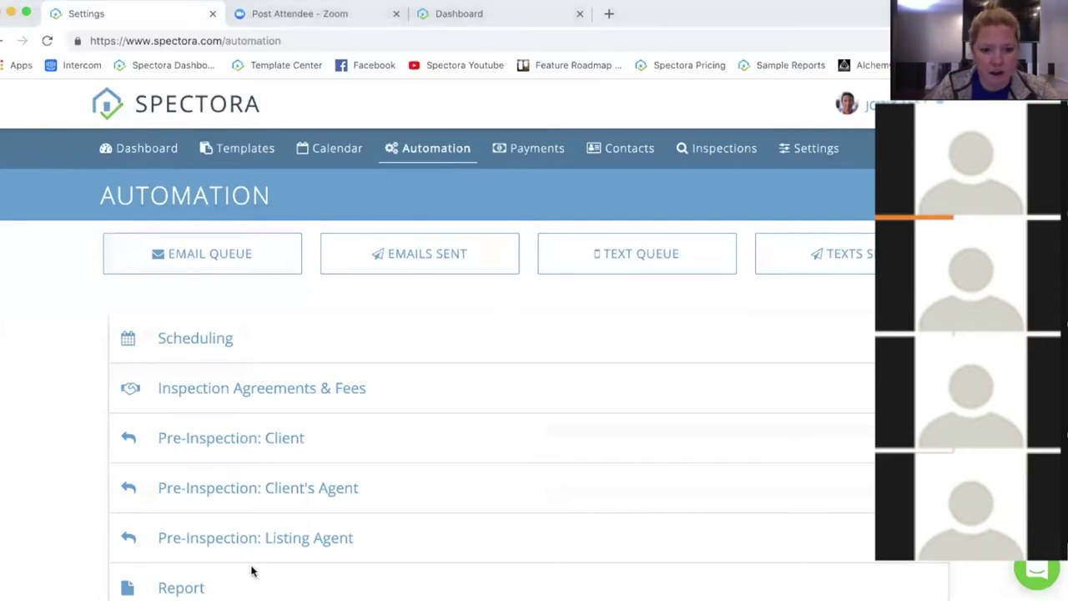
Step: Expand the Pre-Inspection: Client row and scroll through its email and text reminders
scroll(434, 284, "down", 2)
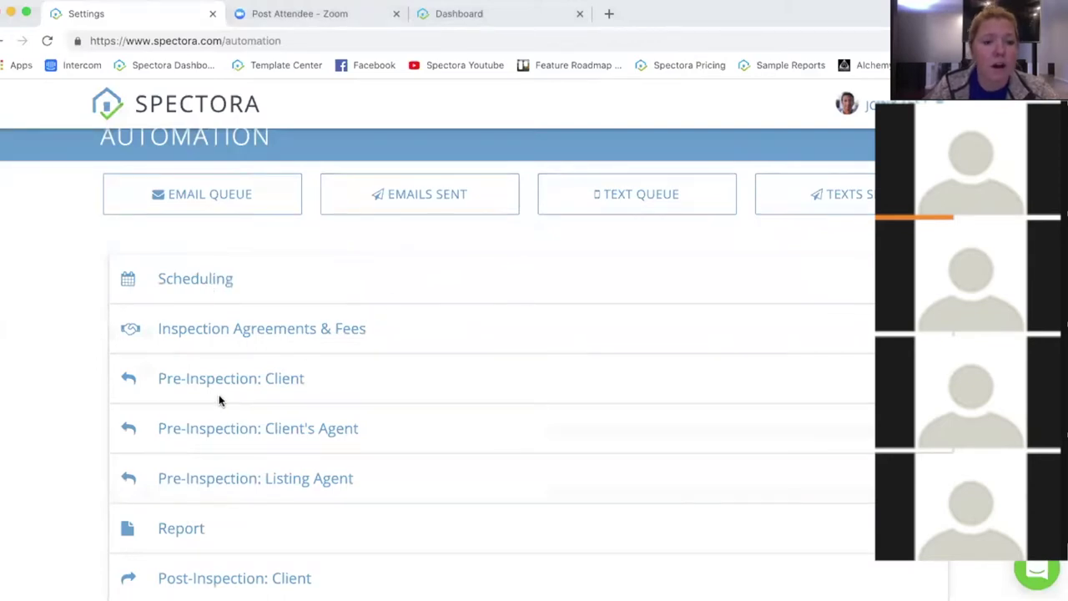
scroll(498, 393, "down", 2)
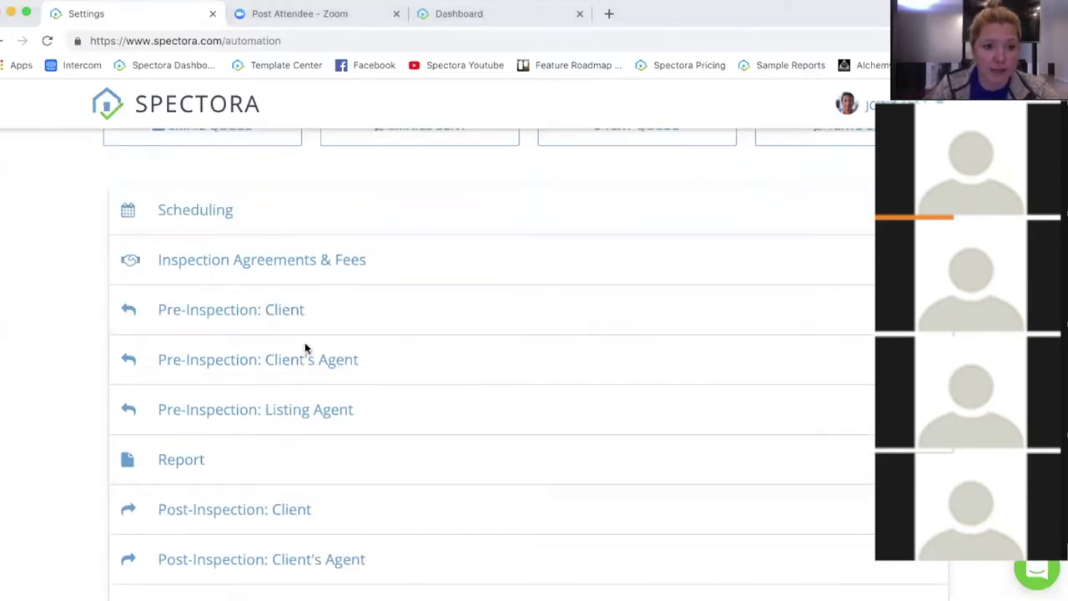
left_click(210, 311)
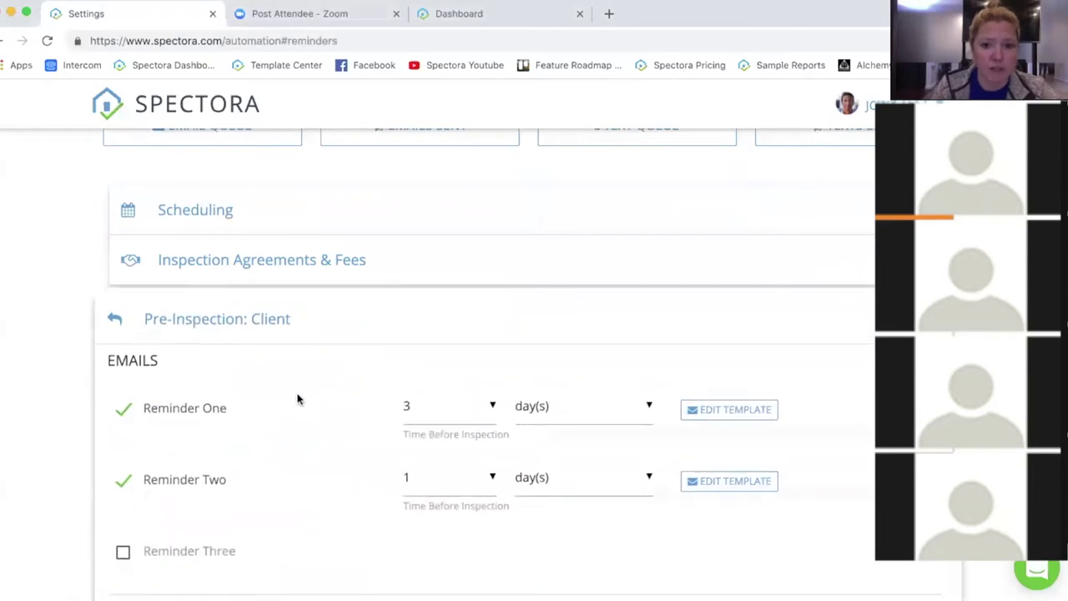
scroll(324, 368, "down", 2)
scroll(329, 362, "down", 4)
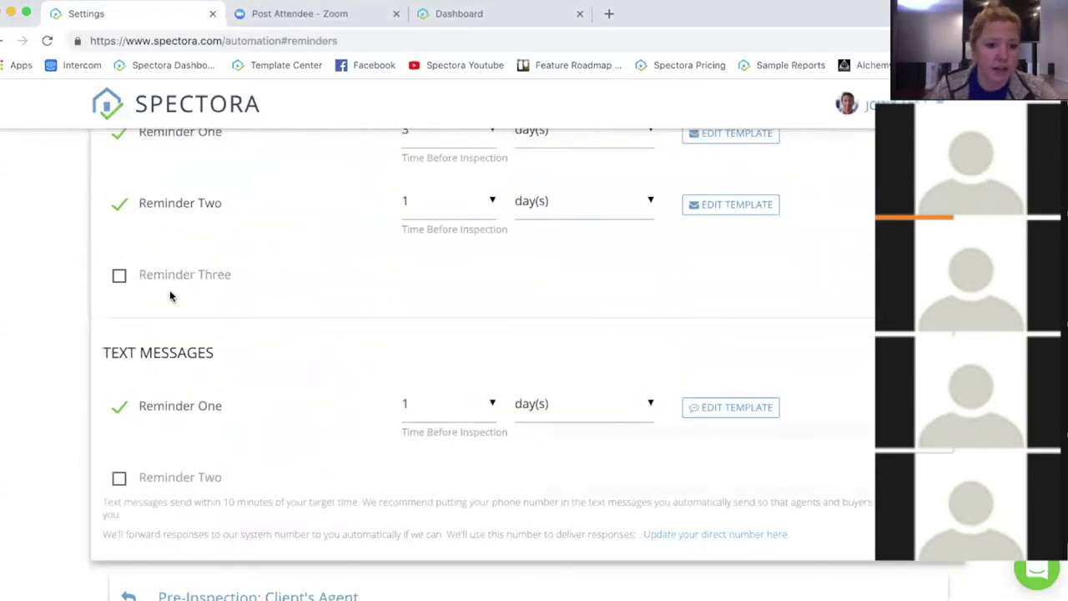
scroll(256, 253, "up", 3)
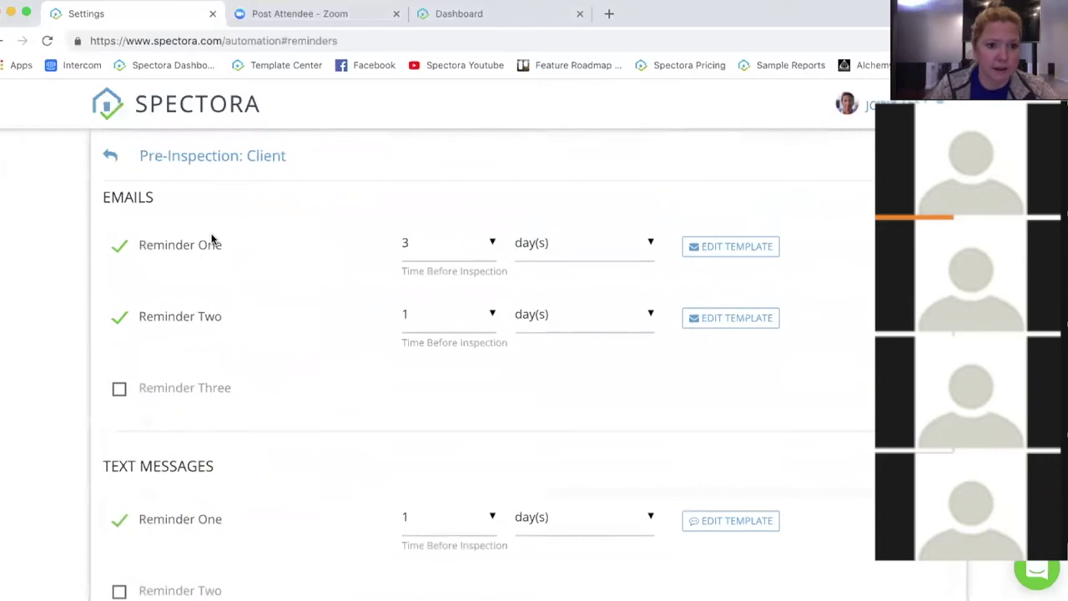
scroll(40, 388, "down", 10)
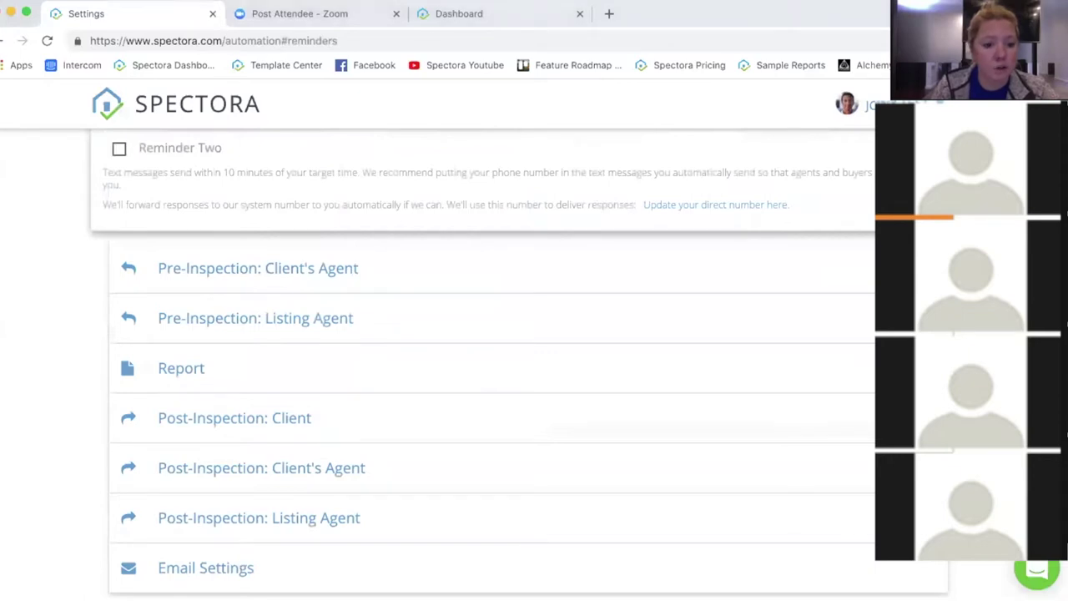
Step: Show Email Settings and choose Company in the Point of contact dropdown
left_click(304, 565)
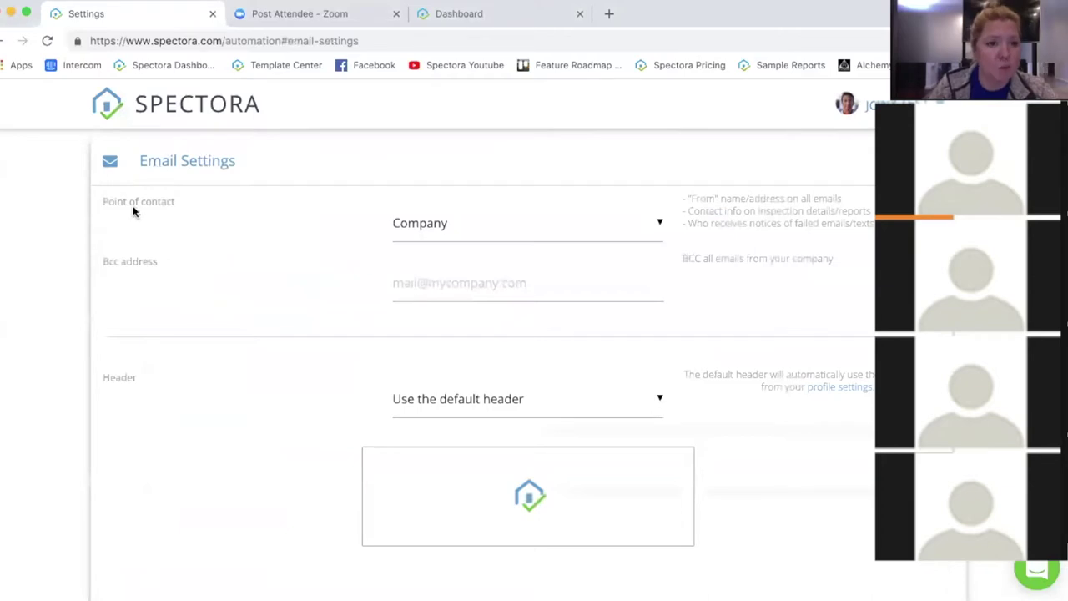
left_click(469, 234)
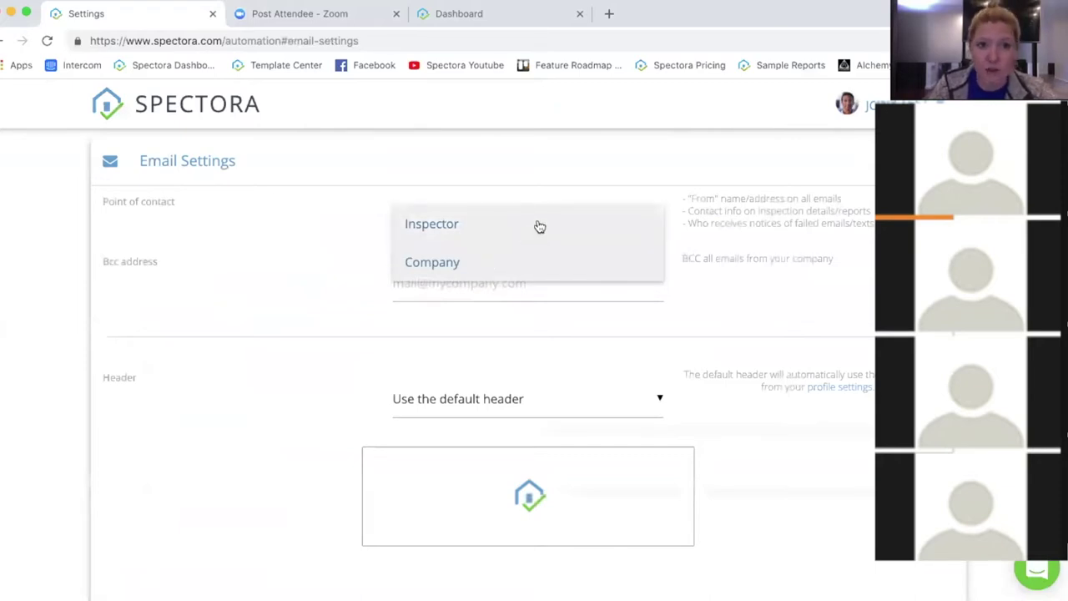
left_click(295, 230)
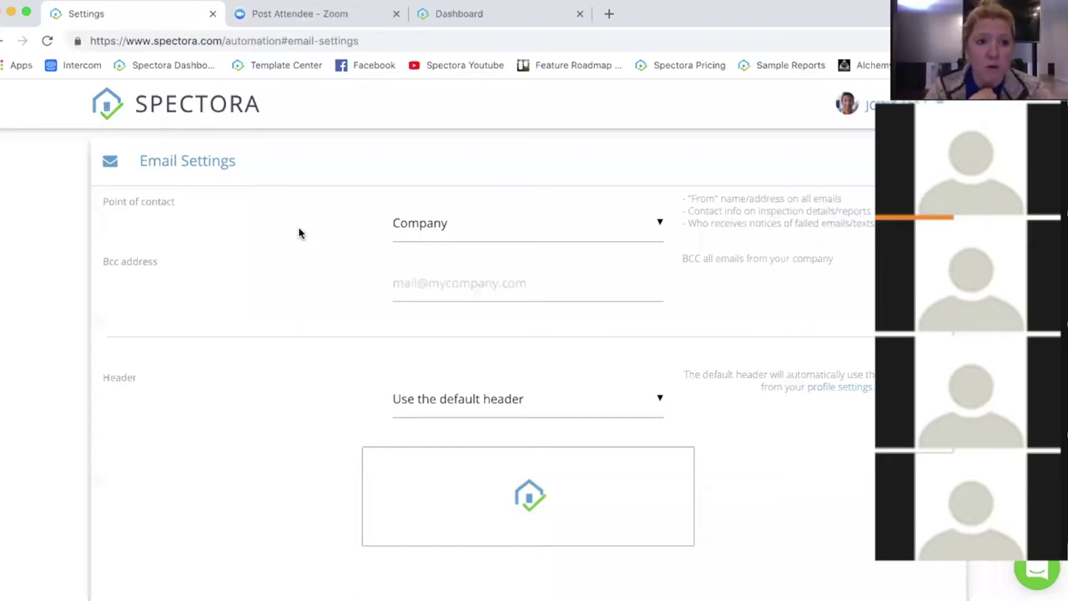
Step: Expand Pre-Inspection: Client and open the Text Messages Reminder One template
scroll(299, 234, "up", 10)
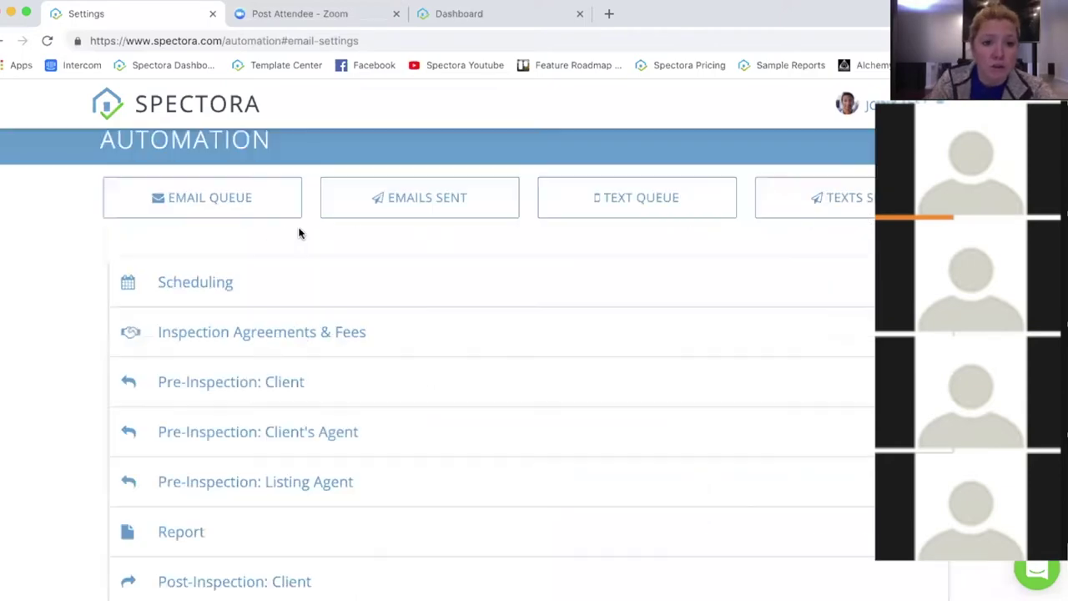
scroll(491, 336, "down", 1)
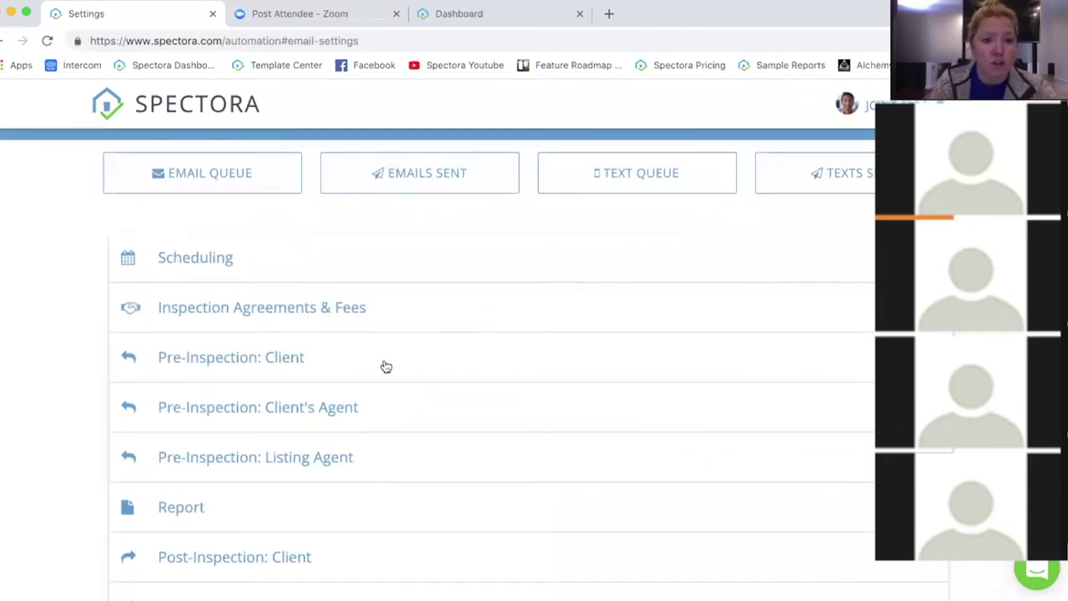
left_click(384, 364)
scroll(457, 466, "down", 3)
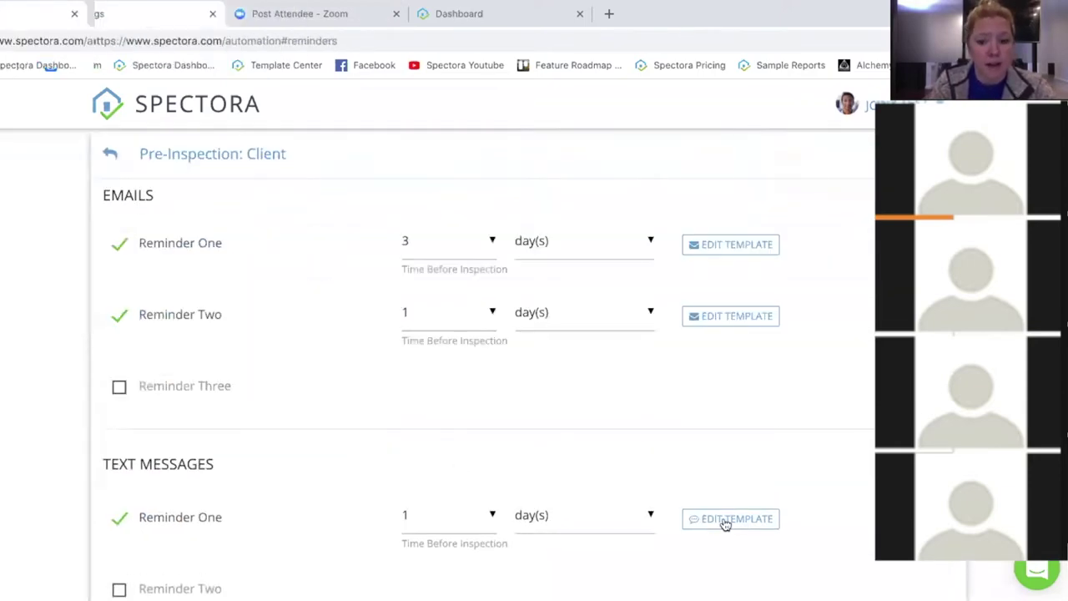
left_click(724, 519)
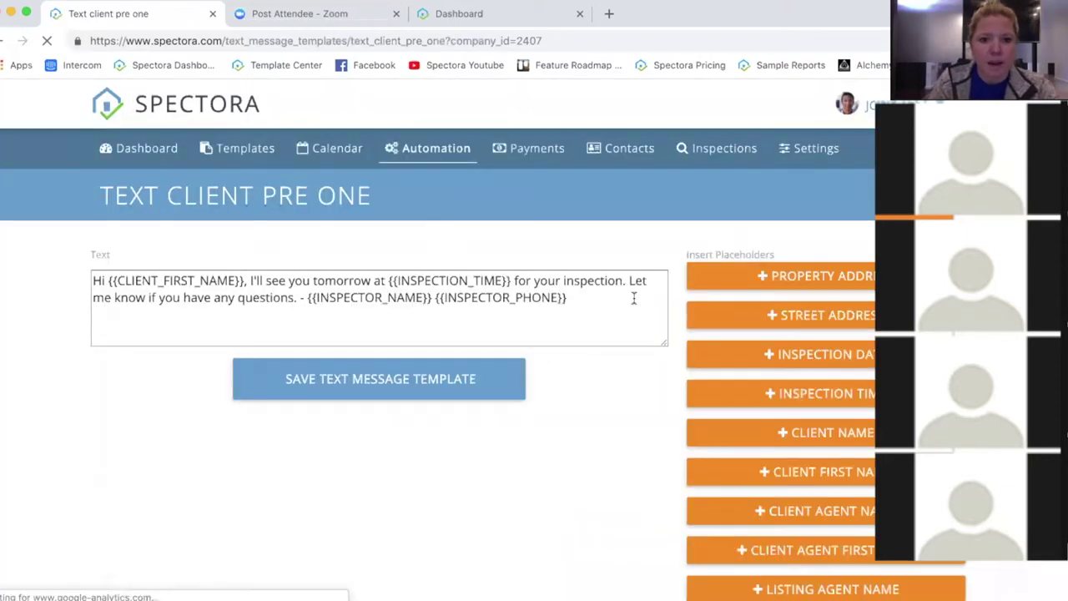
Step: Highlight the inspector name and phone placeholders in the message, then leave the text field
left_click_drag(329, 297, 584, 304)
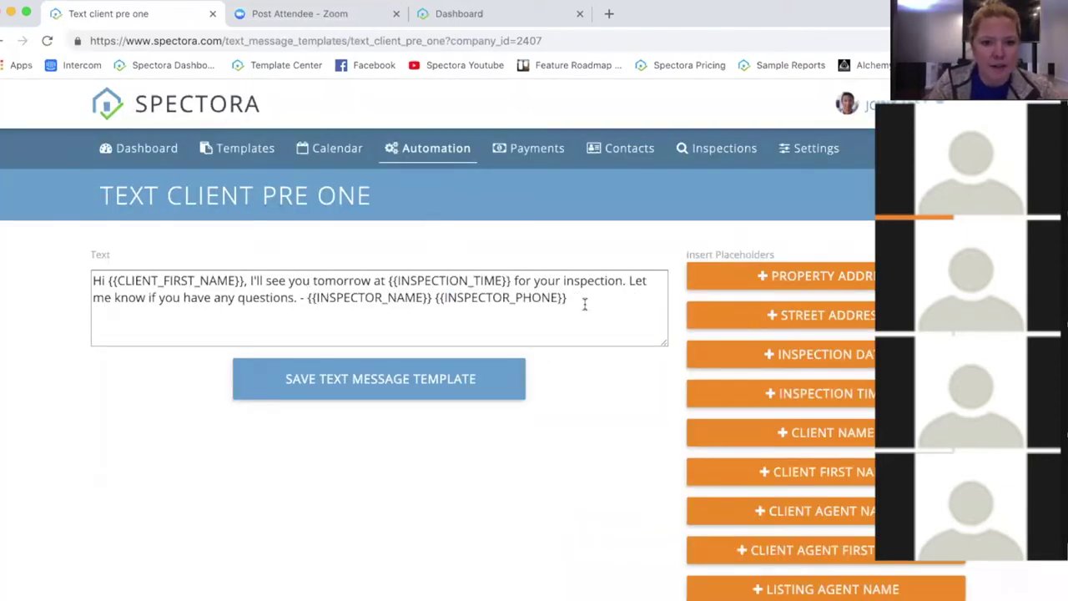
left_click(584, 304)
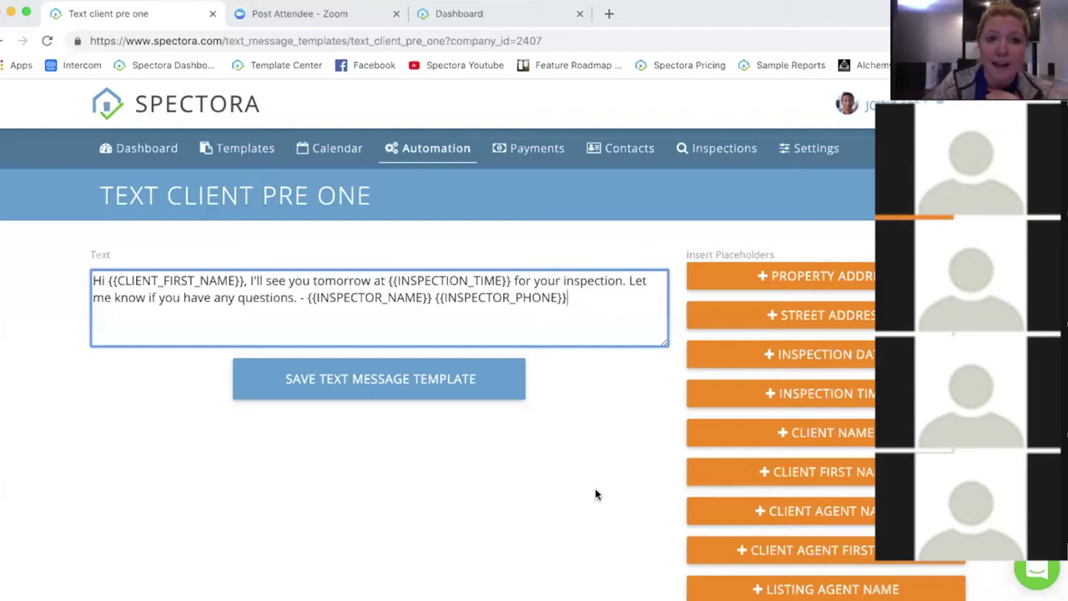
left_click(595, 417)
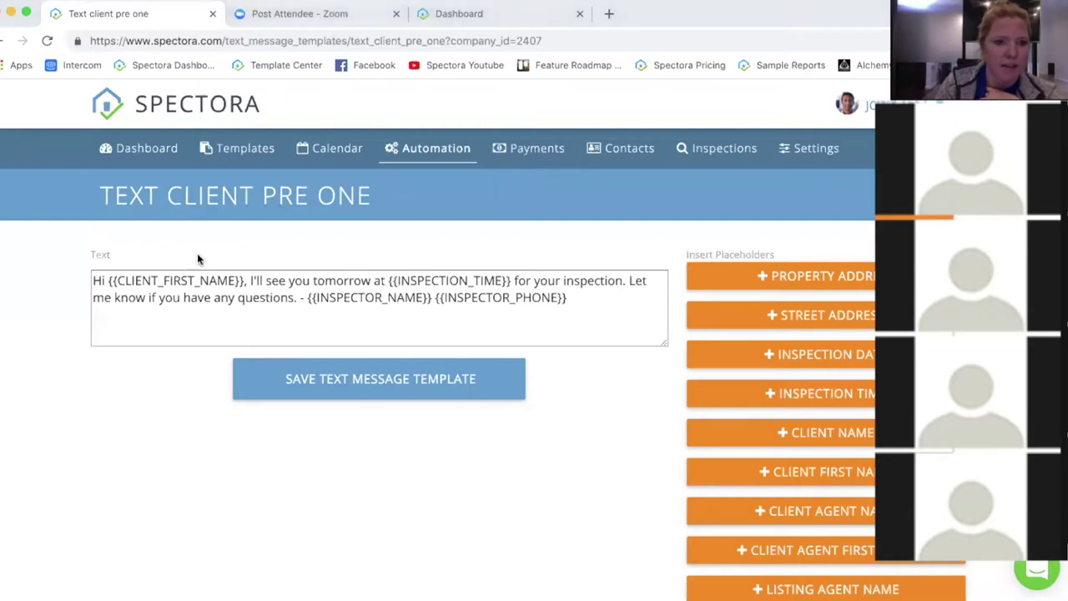
Step: From the Dashboard schedule, open the January 29 inspection's details
left_click(144, 145)
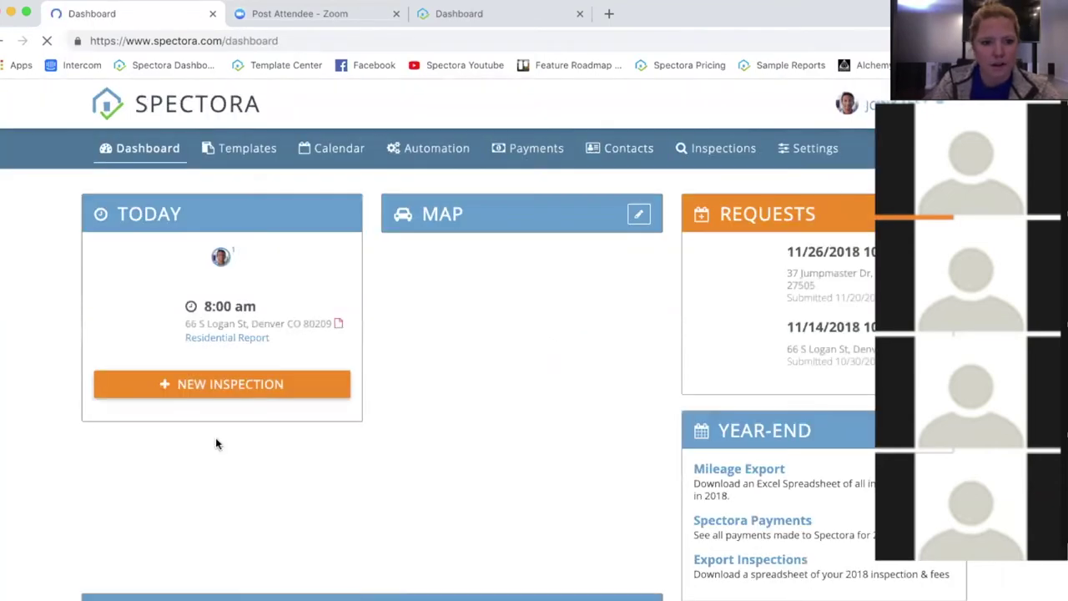
scroll(451, 368, "down", 5)
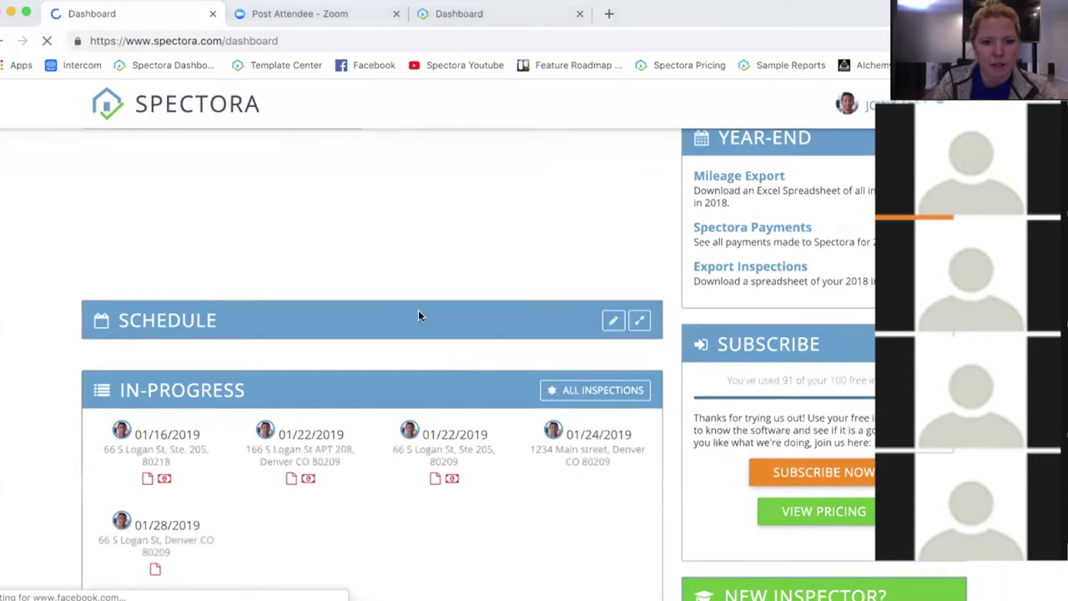
scroll(412, 314, "down", 5)
left_click(305, 393)
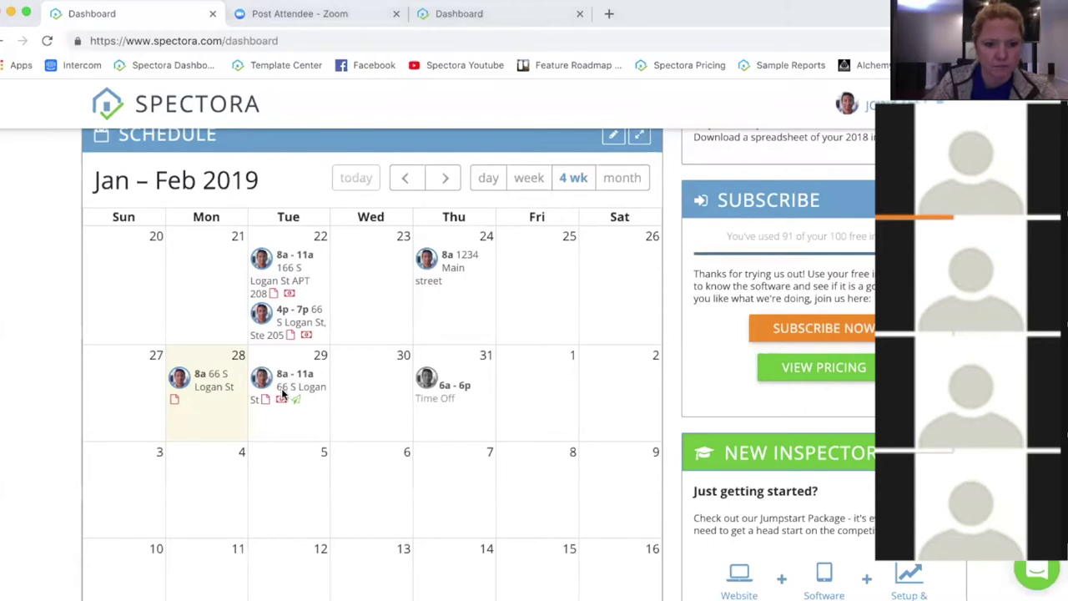
left_click(290, 385)
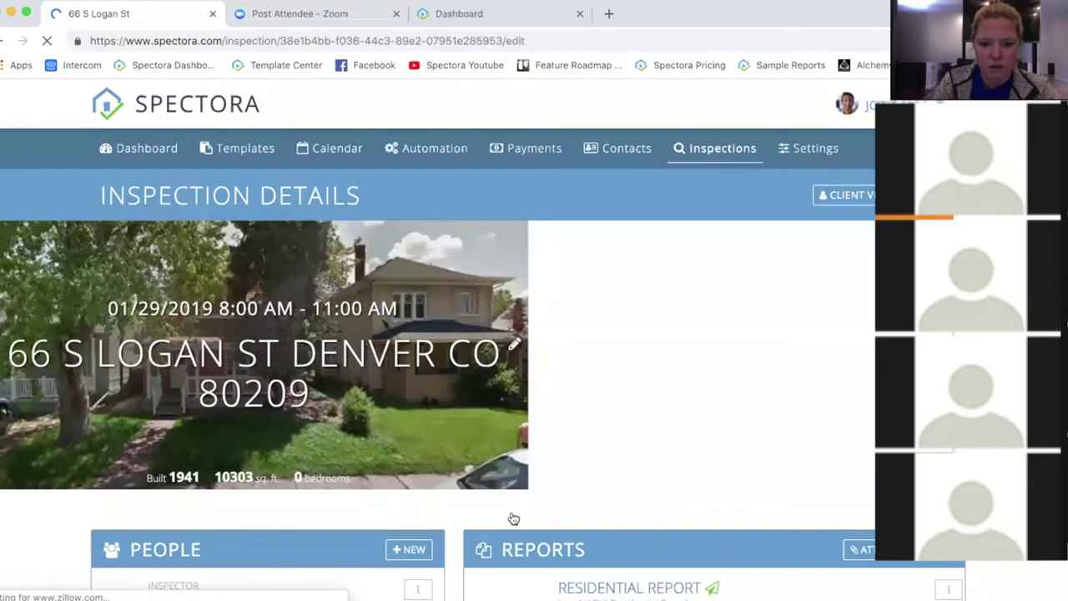
scroll(584, 501, "down", 2)
scroll(624, 485, "down", 1)
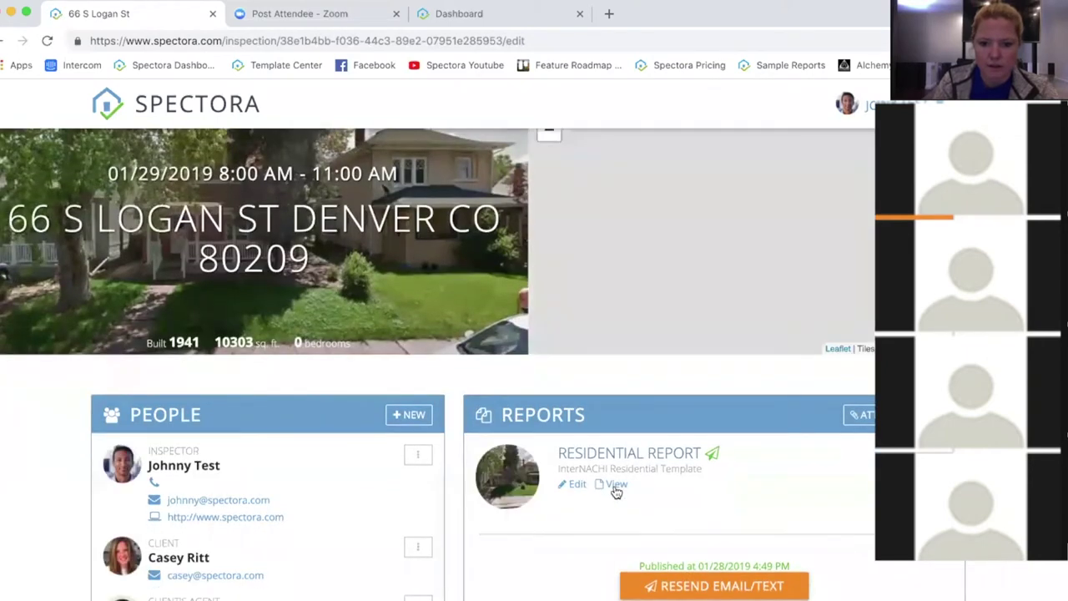
left_click(615, 485)
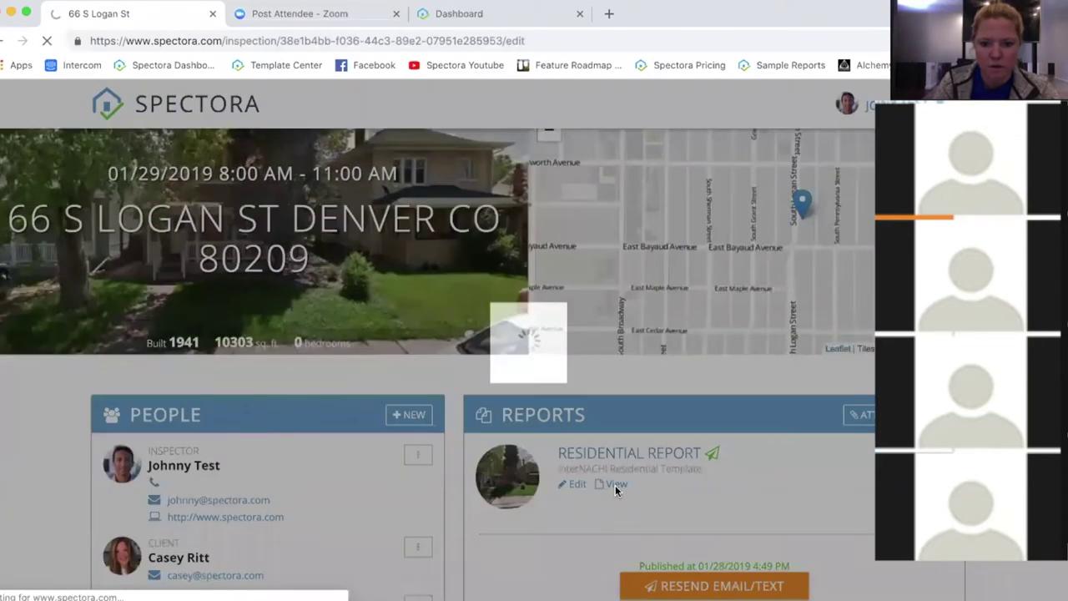
left_click(570, 477)
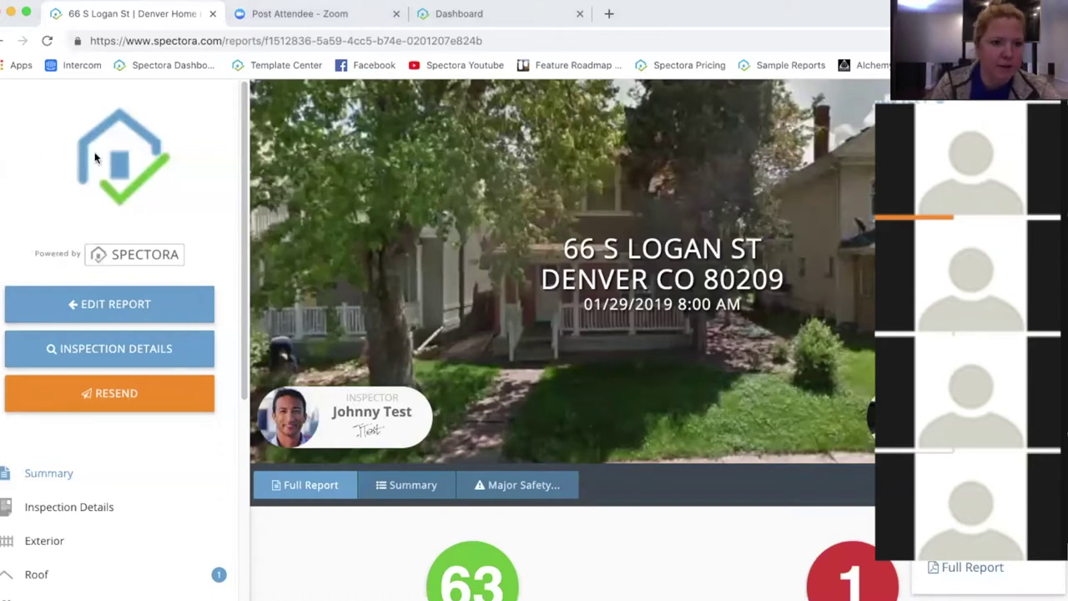
key("super+r")
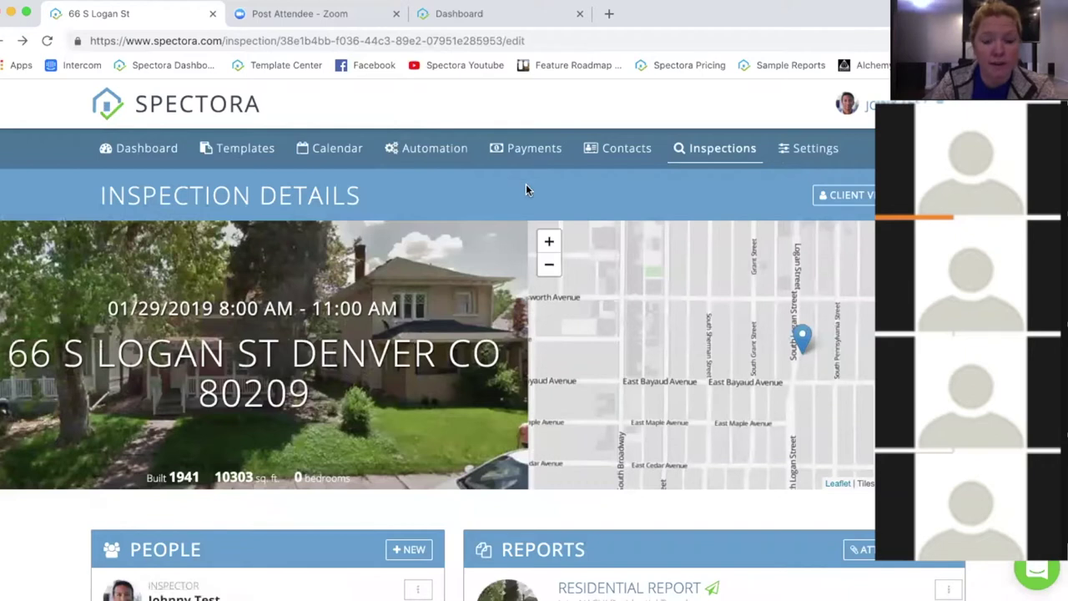
Step: On Automation, expand Inspection Agreements & Fees and then the Scheduling confirmation emails
left_click(413, 151)
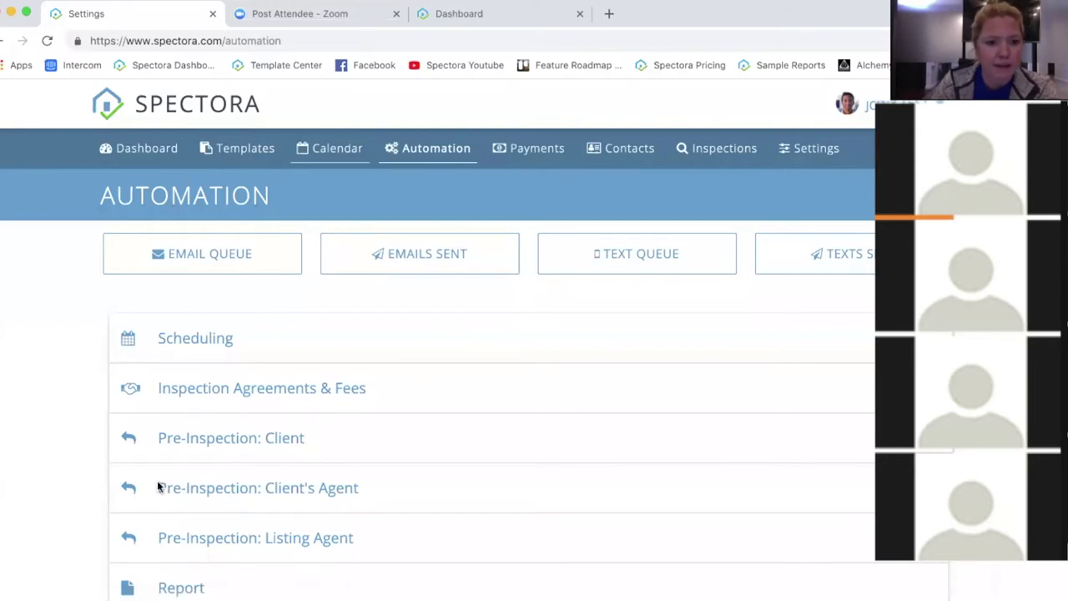
left_click(365, 393)
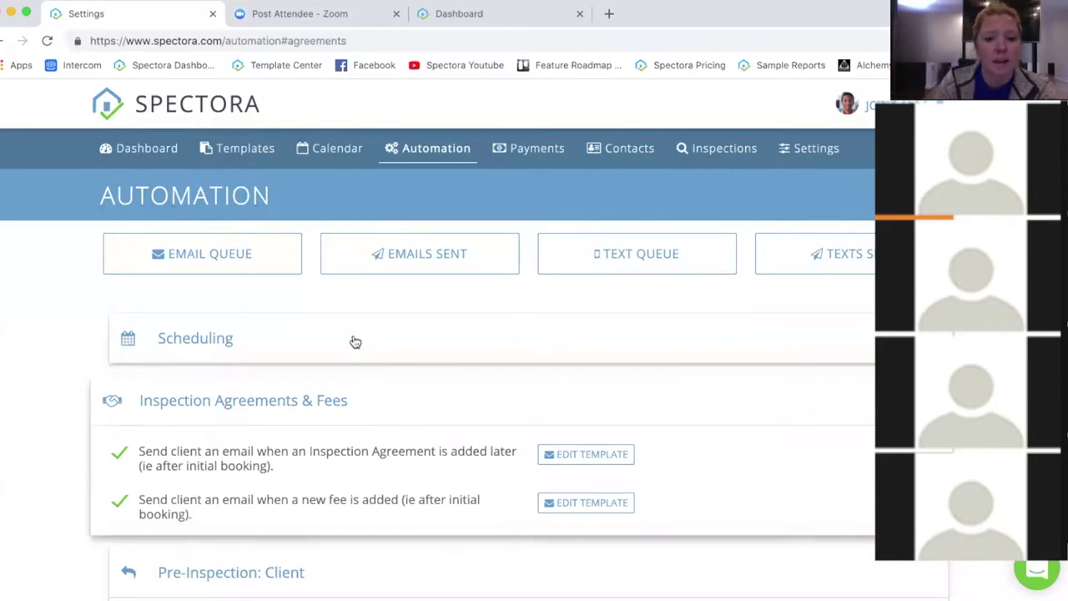
scroll(399, 434, "down", 3)
scroll(334, 233, "up", 1)
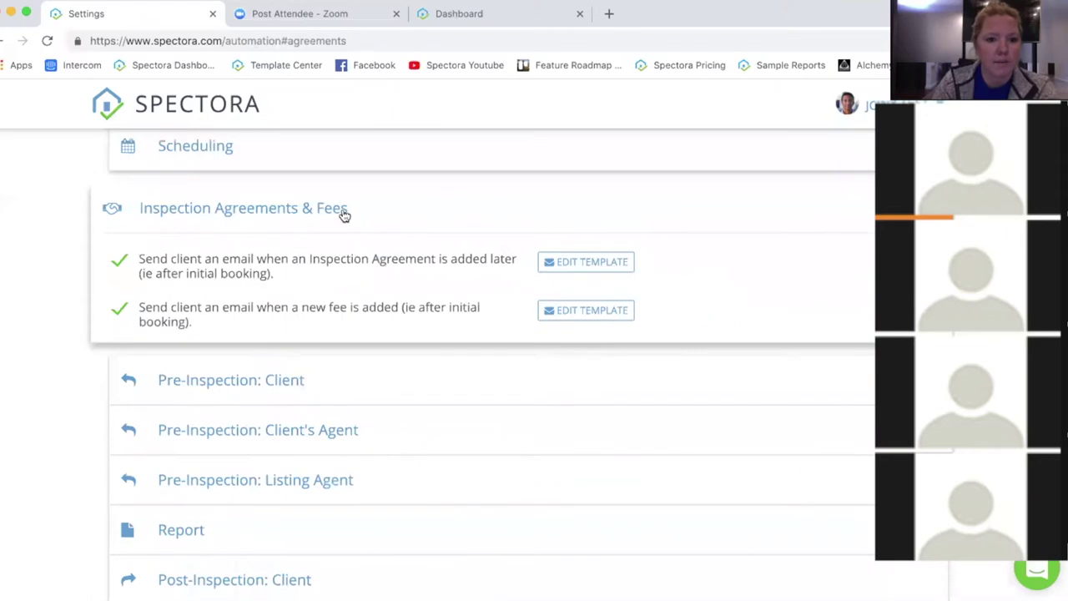
left_click(312, 162)
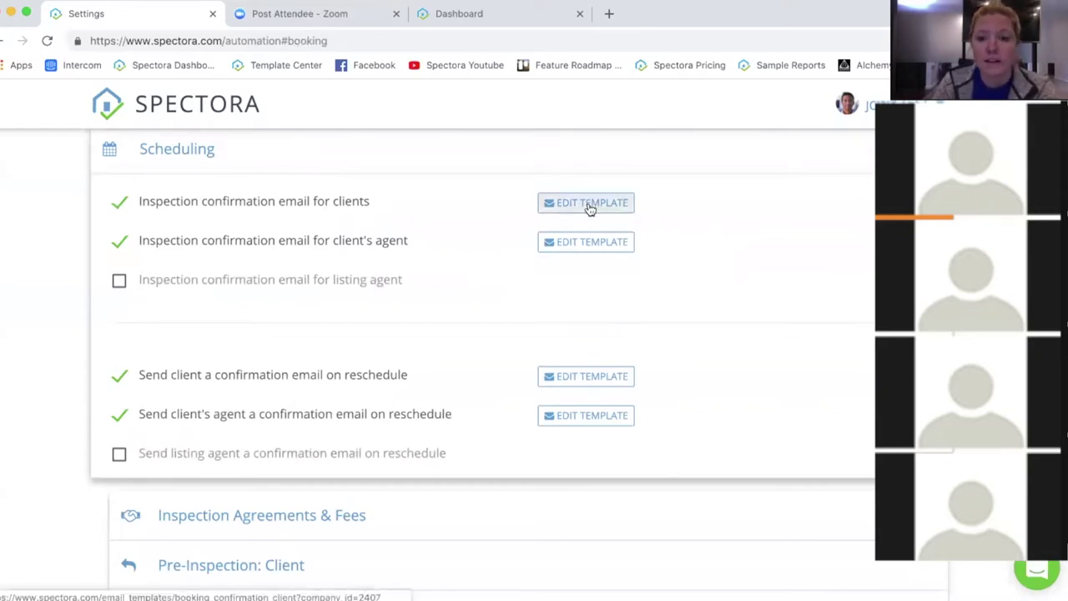
left_click(589, 207)
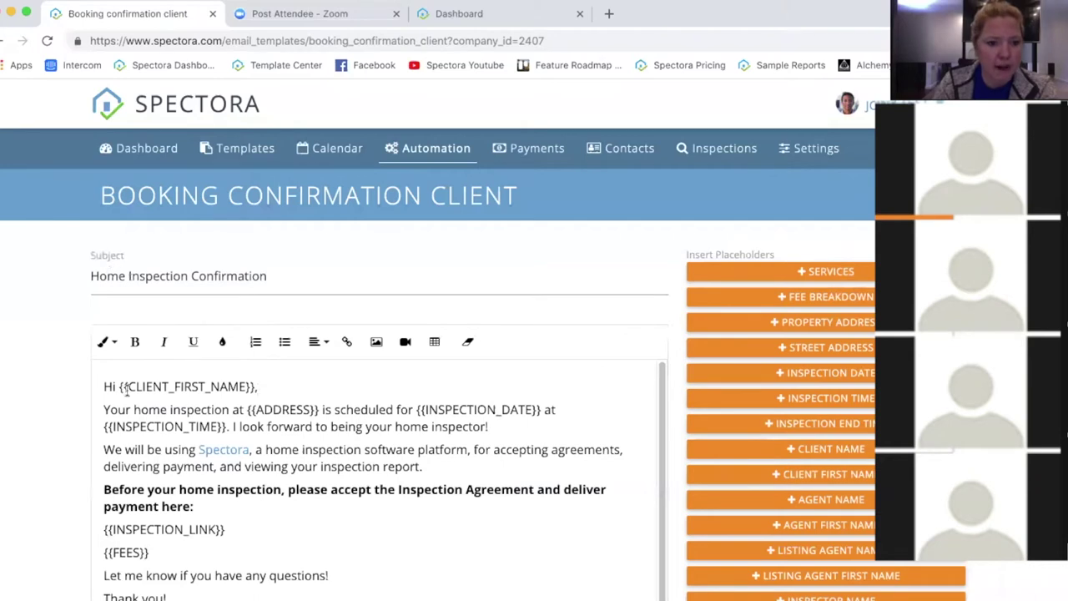
double_click(263, 384)
left_click(272, 394)
key("Right")
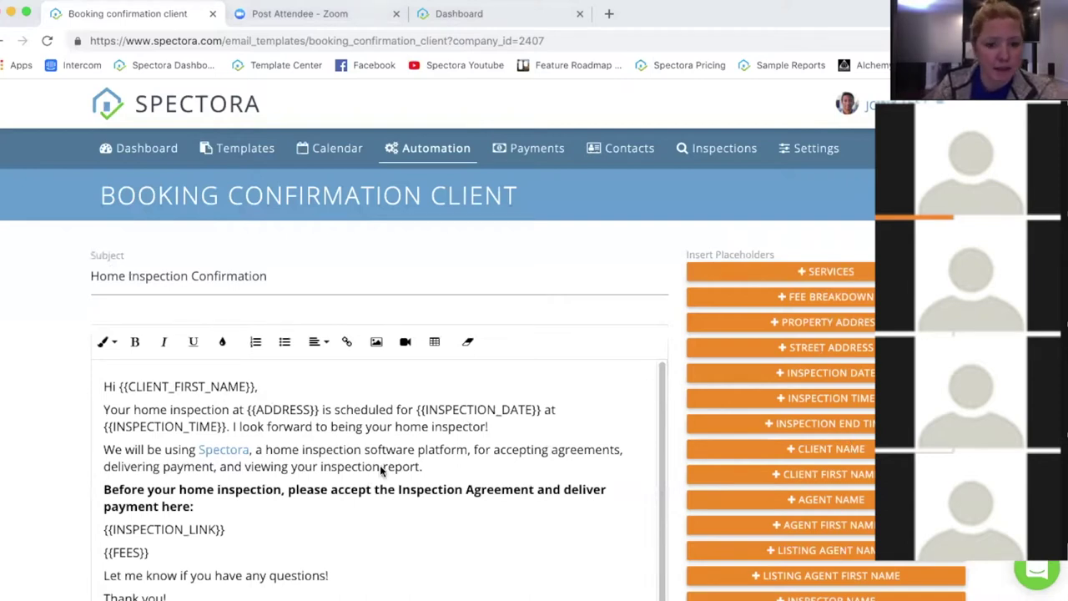
left_click(152, 386)
left_click(225, 386)
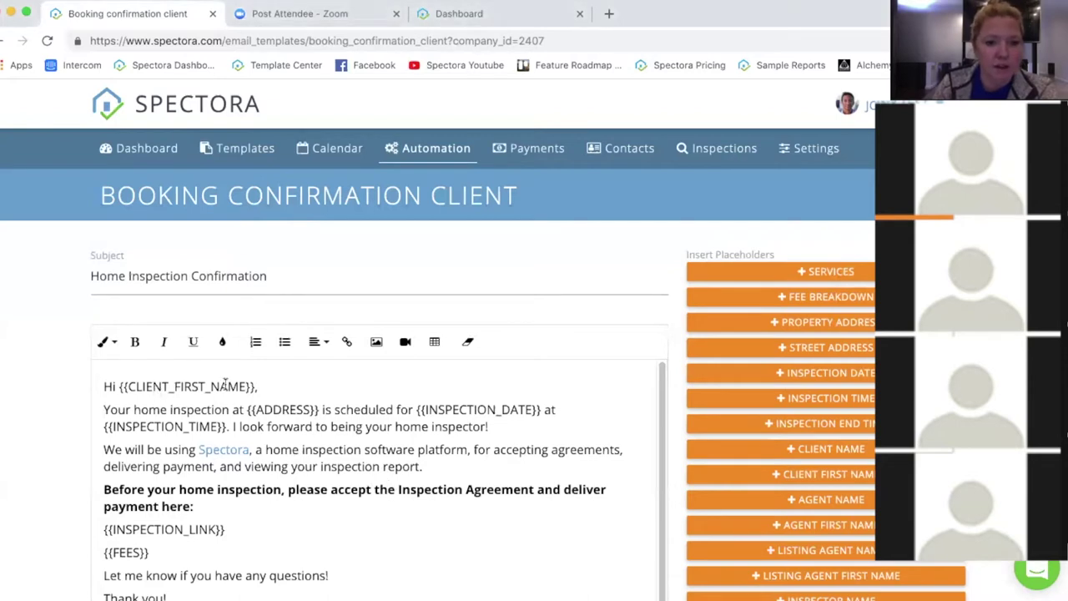
left_click(303, 386)
scroll(304, 387, "down", 1)
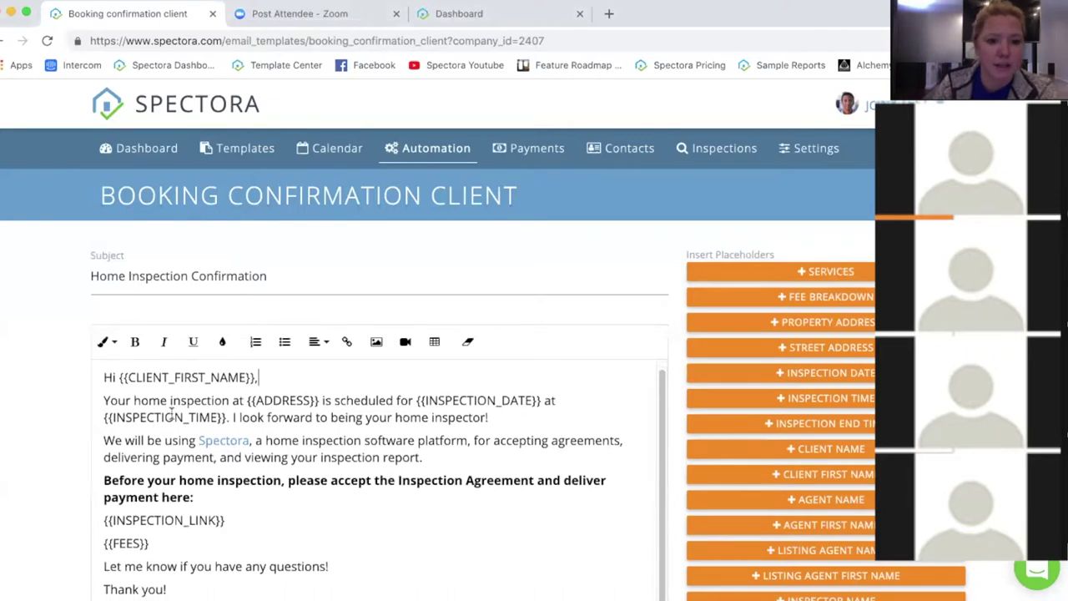
scroll(234, 467, "down", 3)
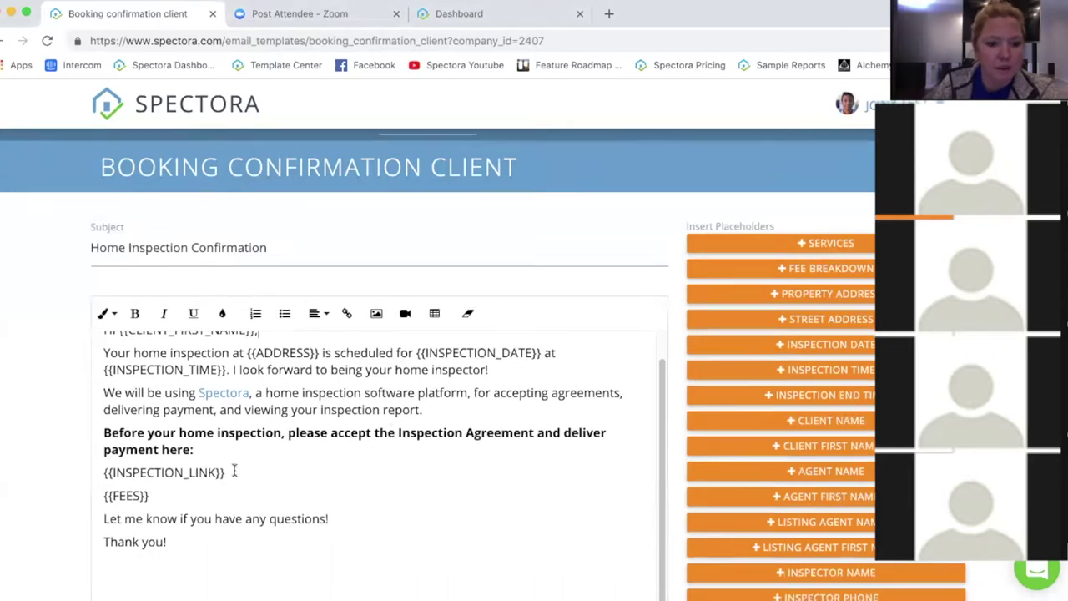
left_click_drag(95, 497, 379, 488)
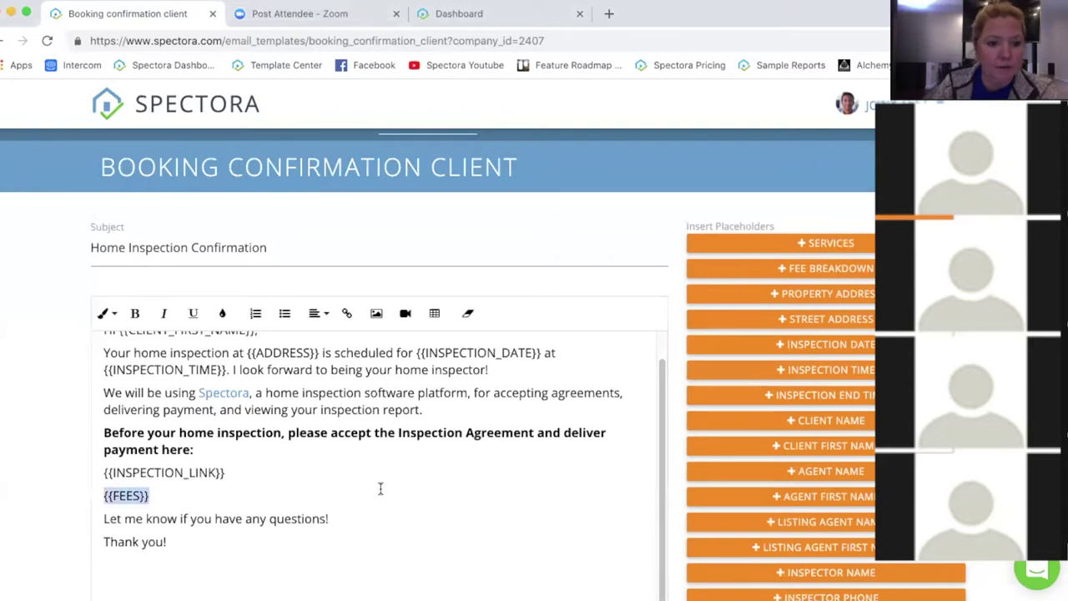
left_click(382, 503)
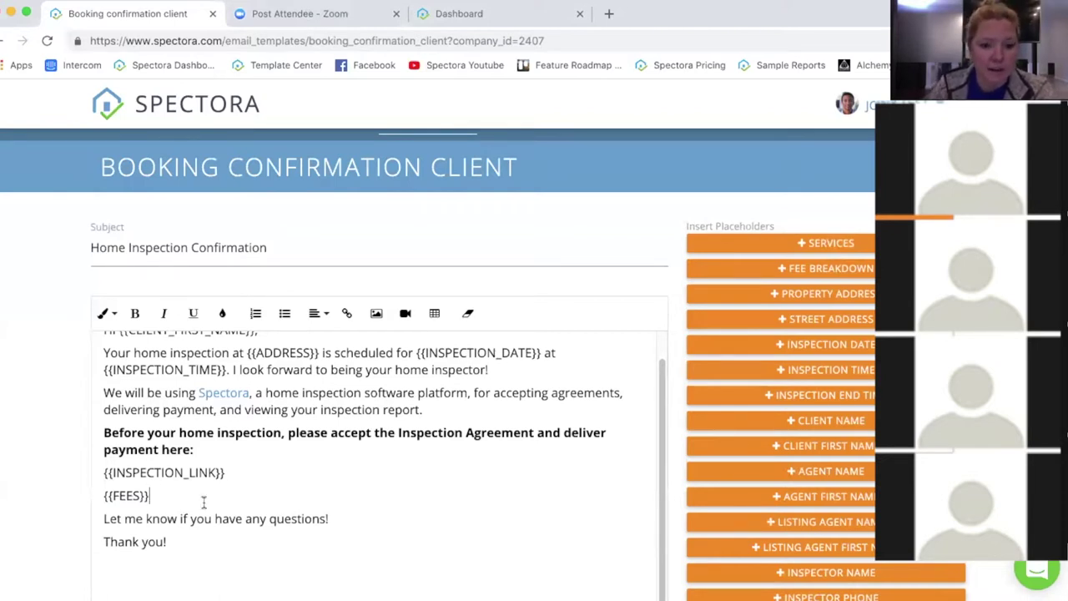
scroll(374, 444, "down", 1)
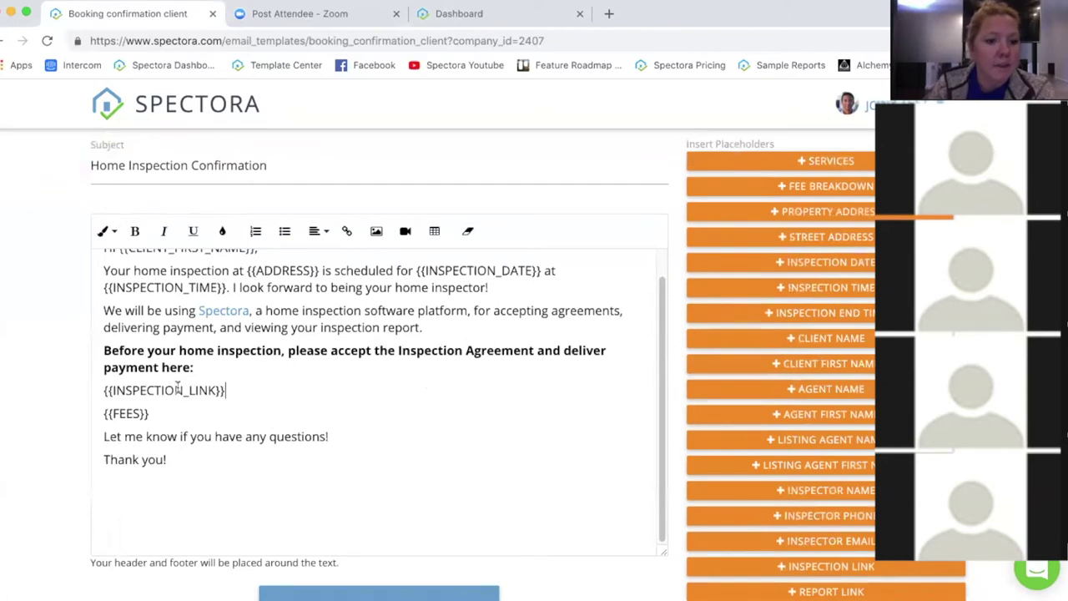
left_click_drag(237, 389, 95, 390)
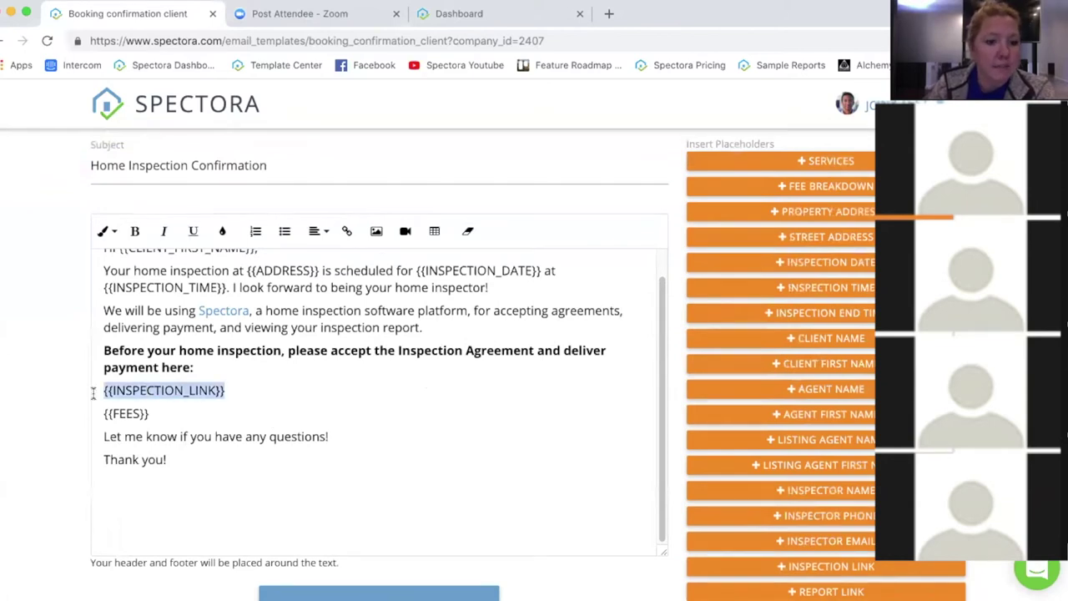
left_click(234, 392)
left_click_drag(235, 390, 60, 398)
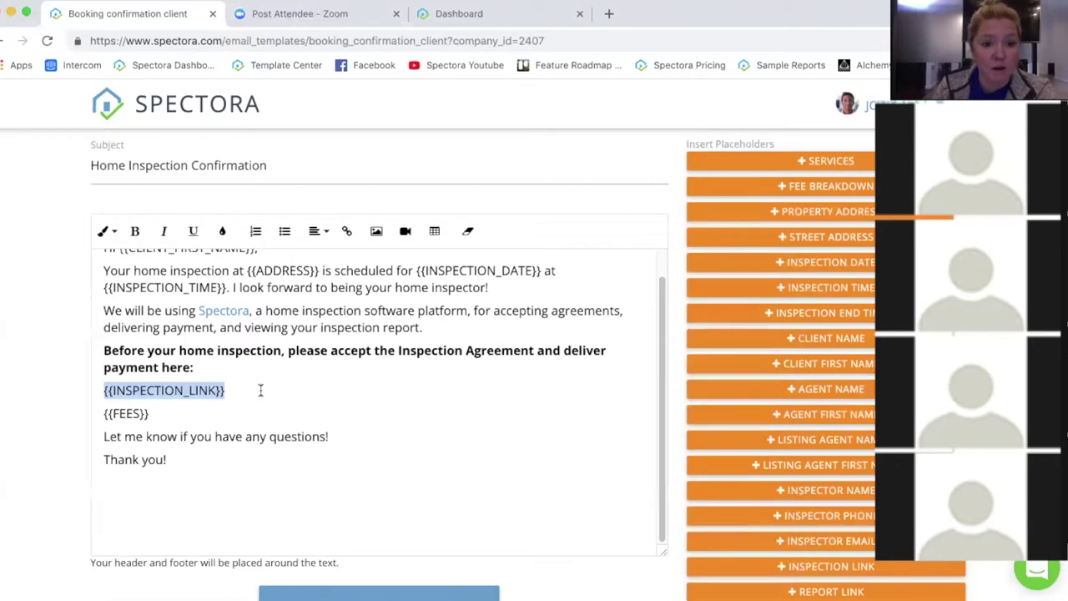
scroll(376, 367, "down", 3)
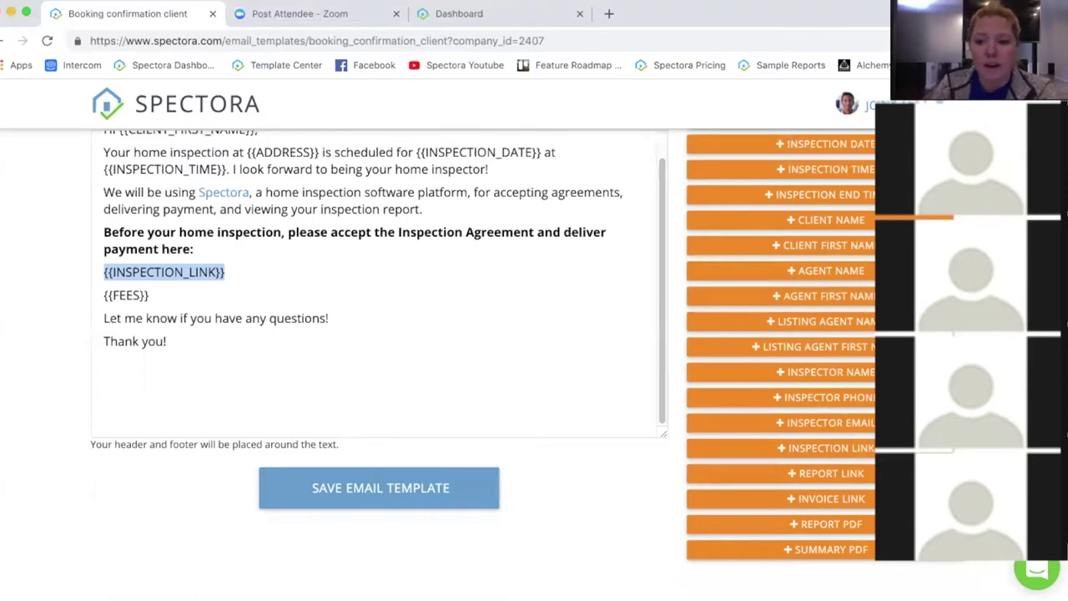
mouse_move(851, 449)
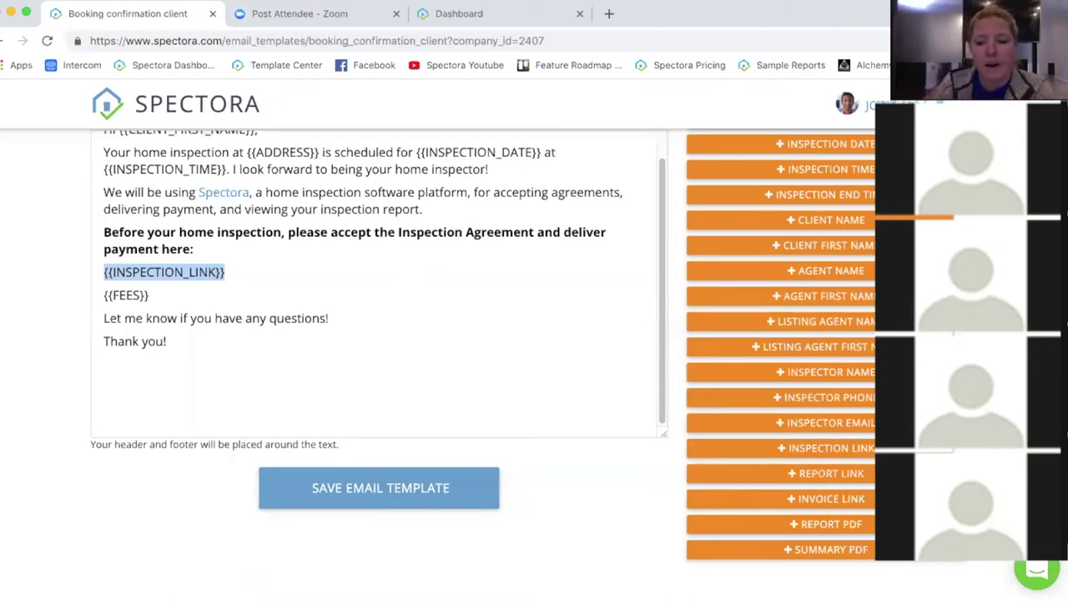
scroll(835, 345, "up", 1)
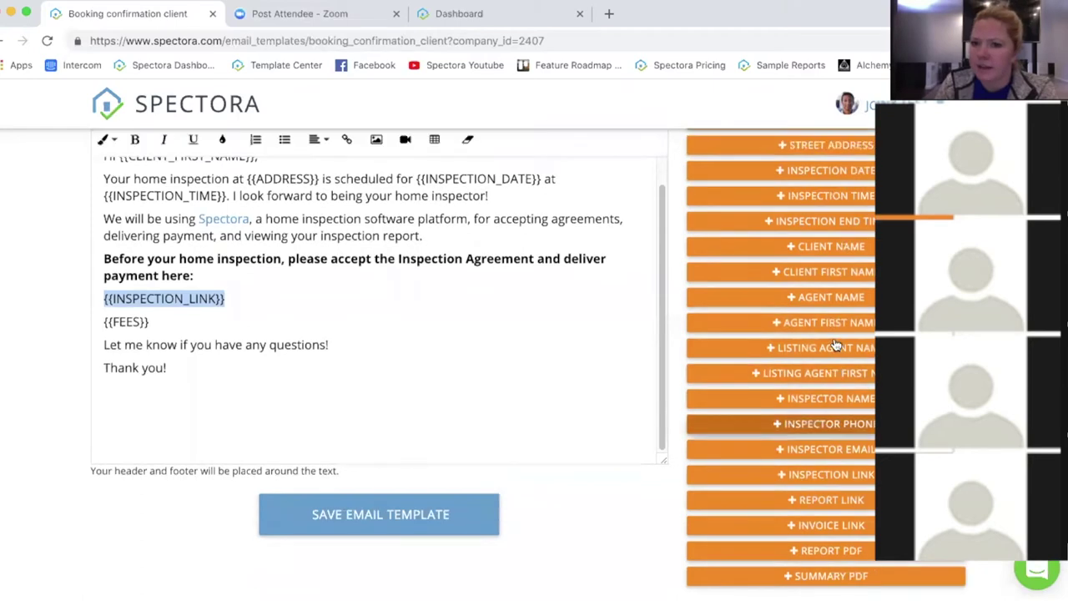
scroll(835, 345, "up", 5)
scroll(535, 439, "down", 1)
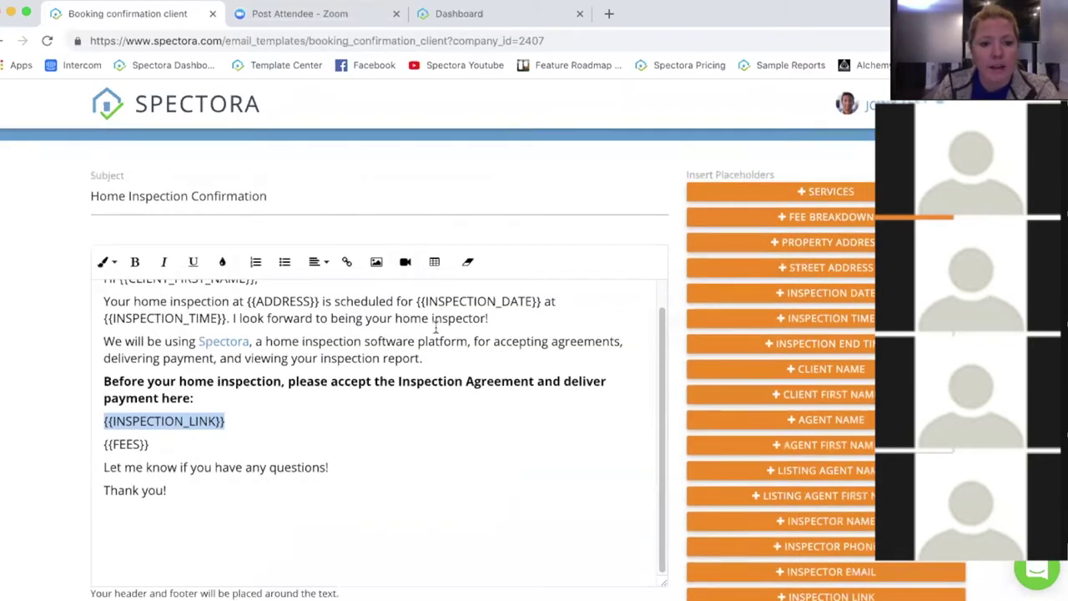
scroll(434, 330, "down", 6)
left_click(340, 250)
left_click(260, 213)
left_click(338, 316)
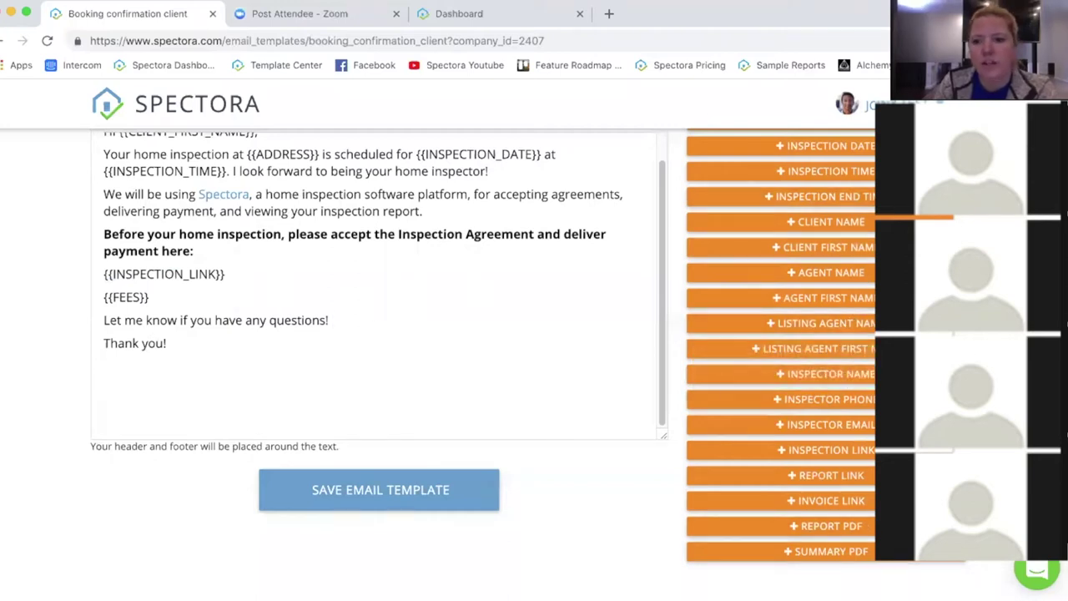
scroll(851, 261, "up", 1)
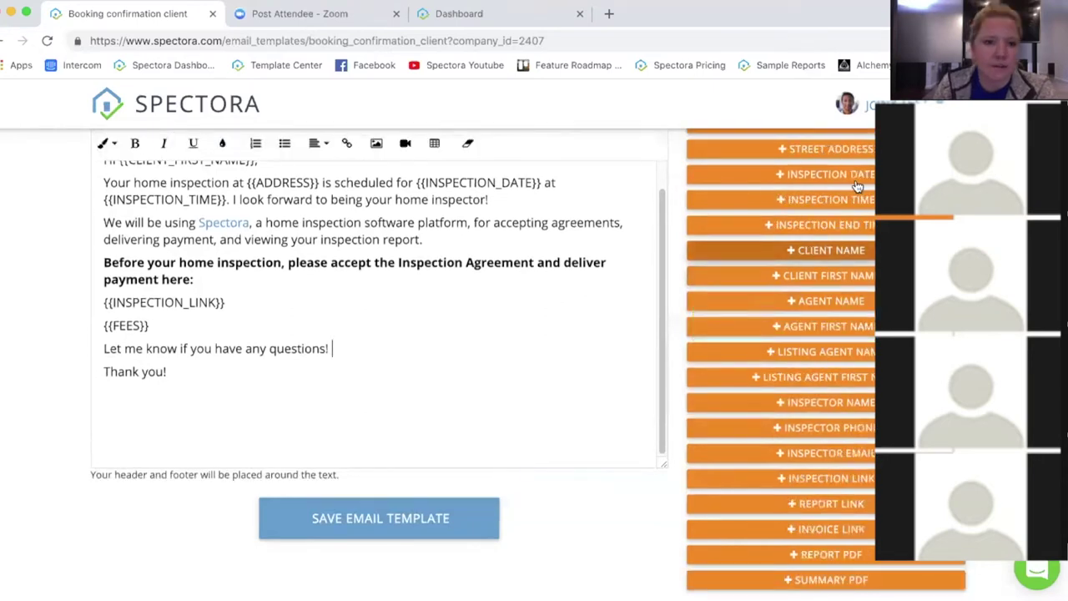
left_click(848, 253)
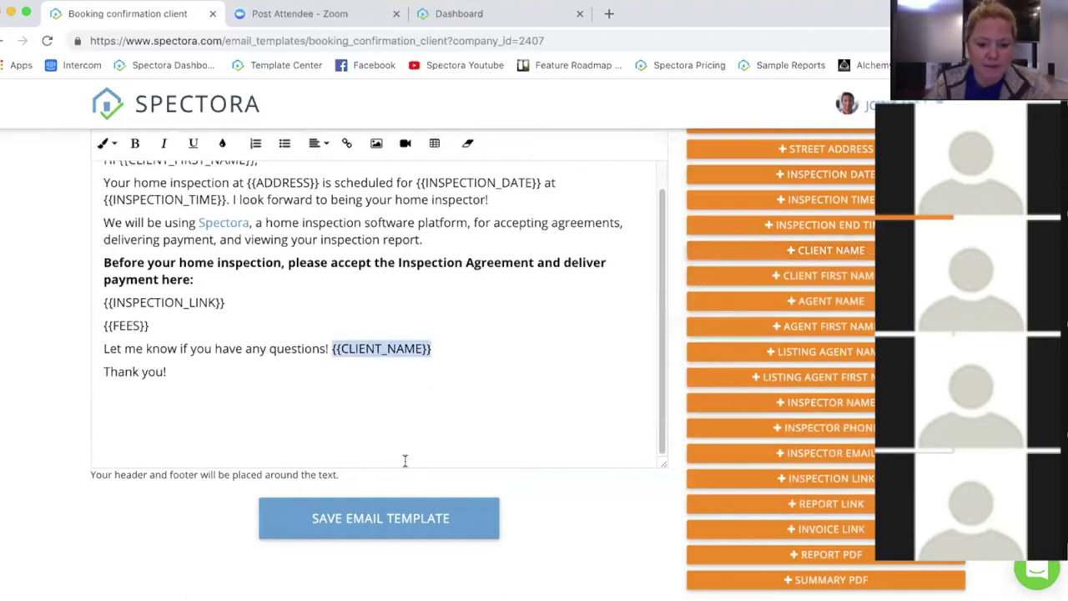
key("BackSpace")
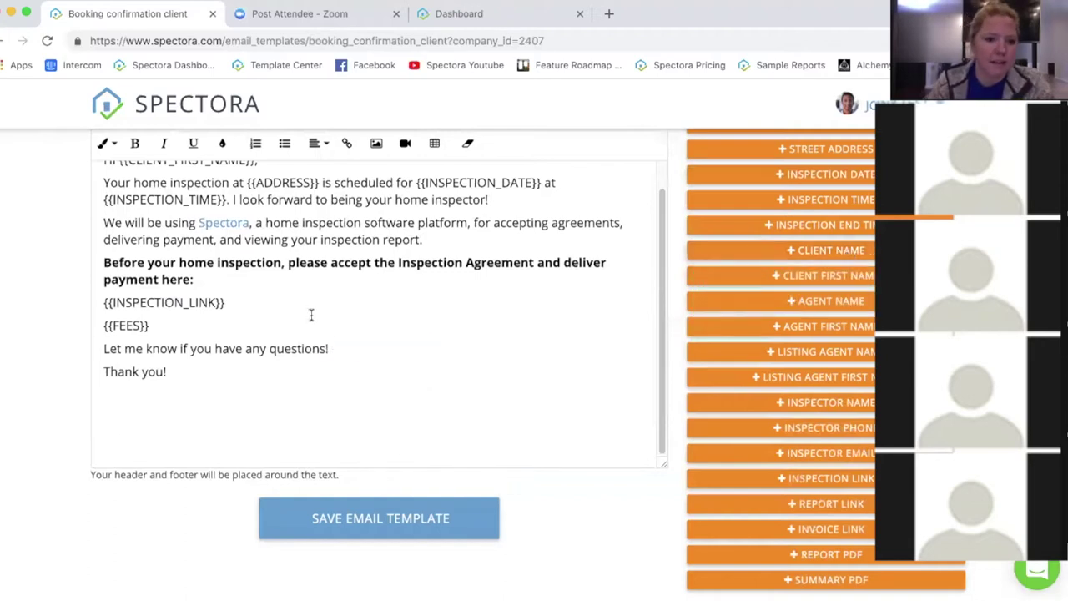
type("{{CLIENT_NAME}}")
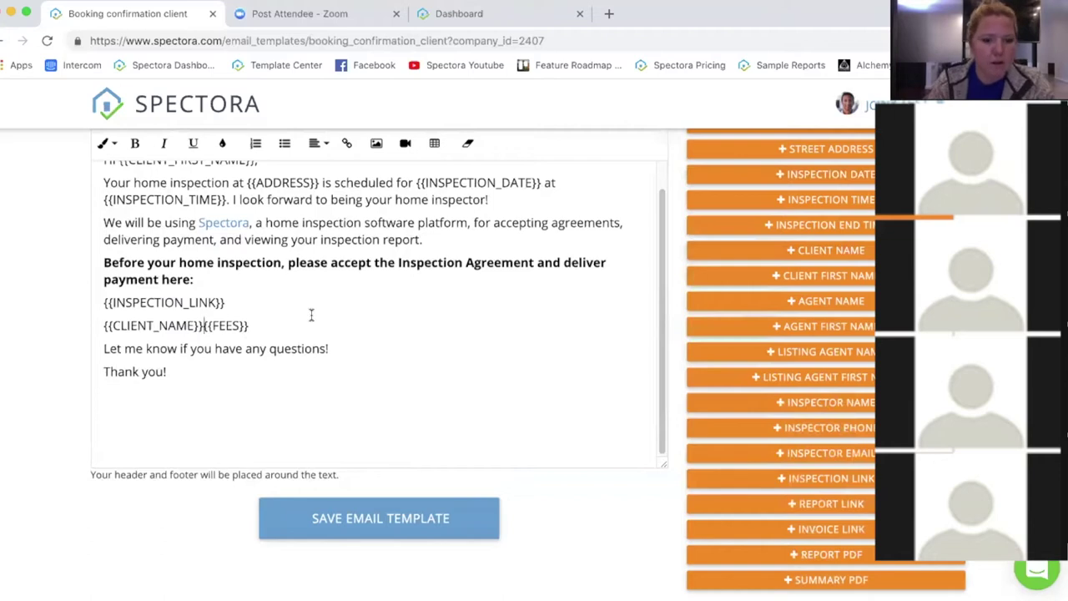
key("ctrl+z")
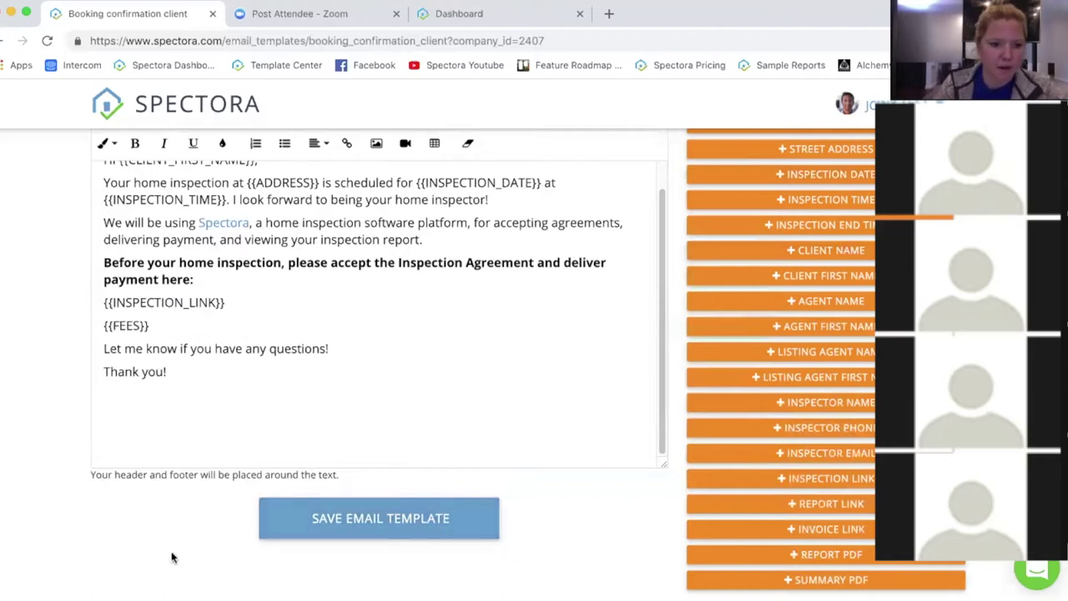
scroll(193, 393, "up", 1)
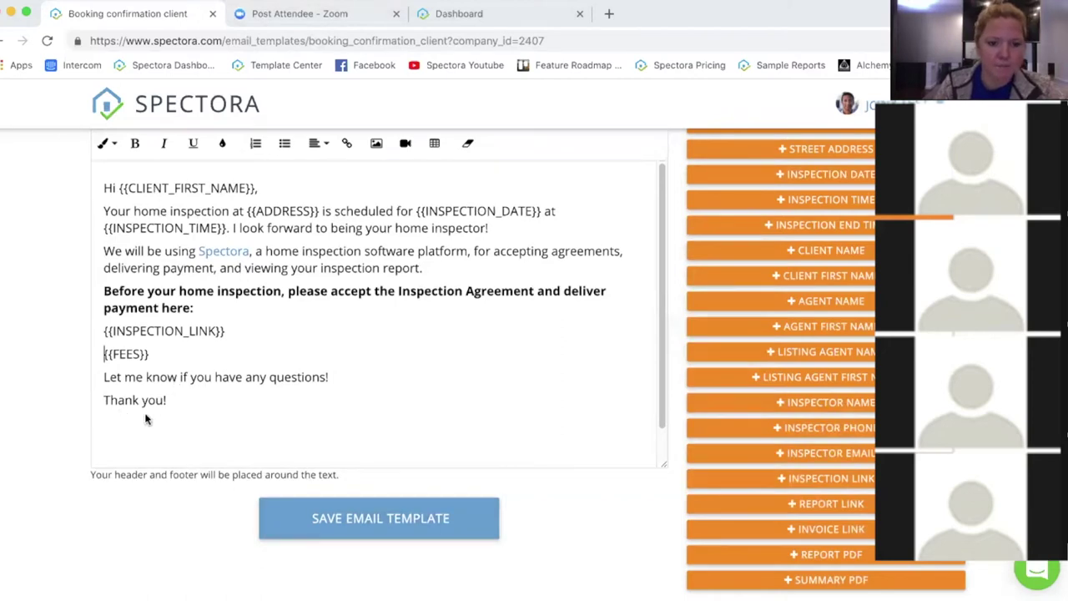
scroll(468, 350, "up", 3)
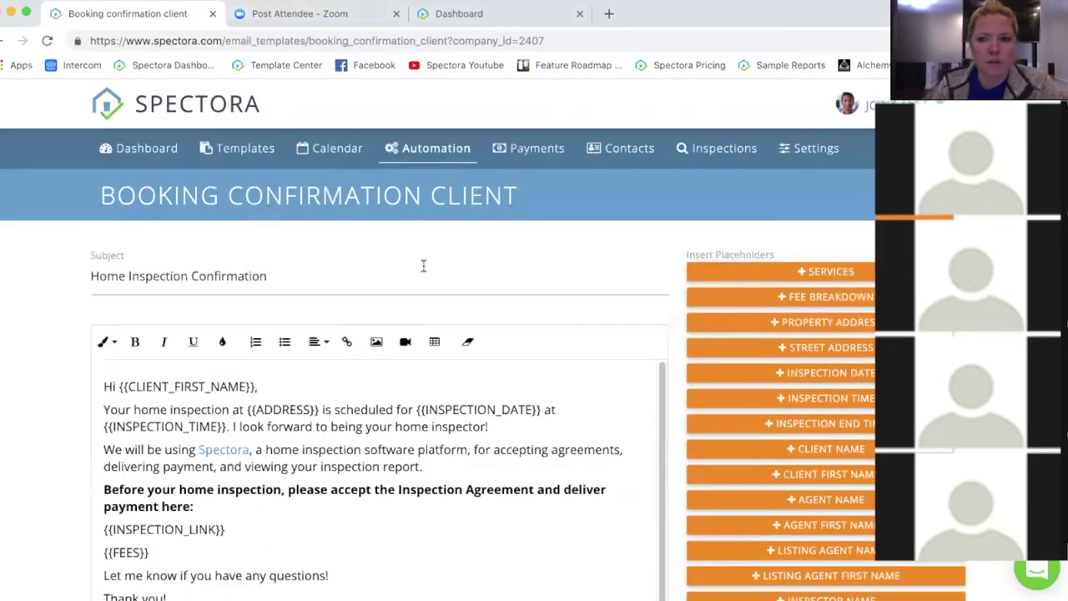
Step: Go back to Automation, expand Scheduling, and scroll through the confirmation email options
left_click(4, 41)
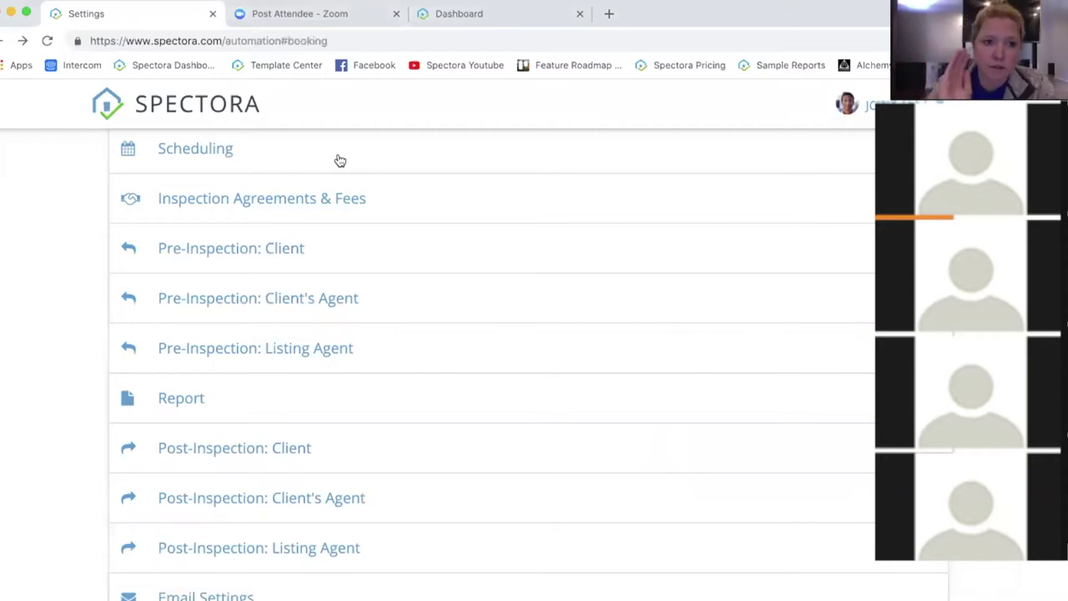
left_click(340, 160)
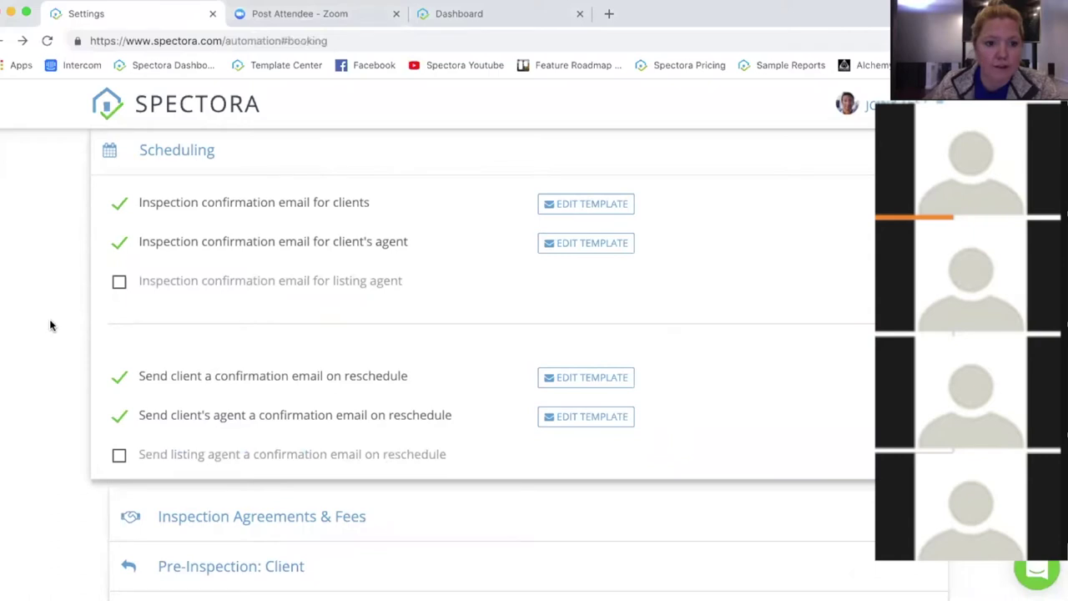
scroll(50, 323, "down", 2)
scroll(55, 321, "down", 2)
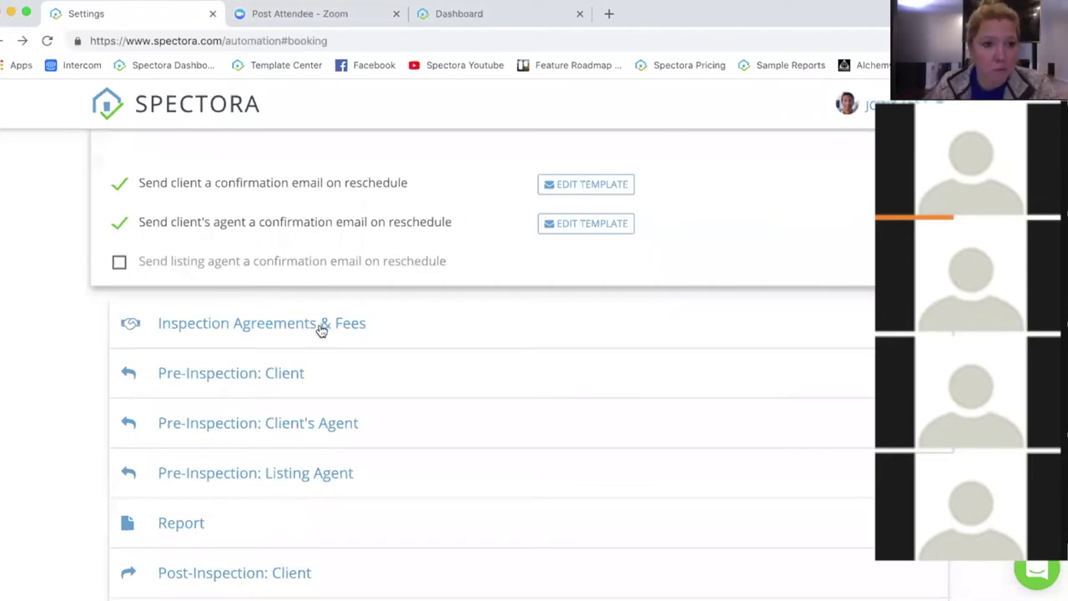
scroll(466, 335, "down", 2)
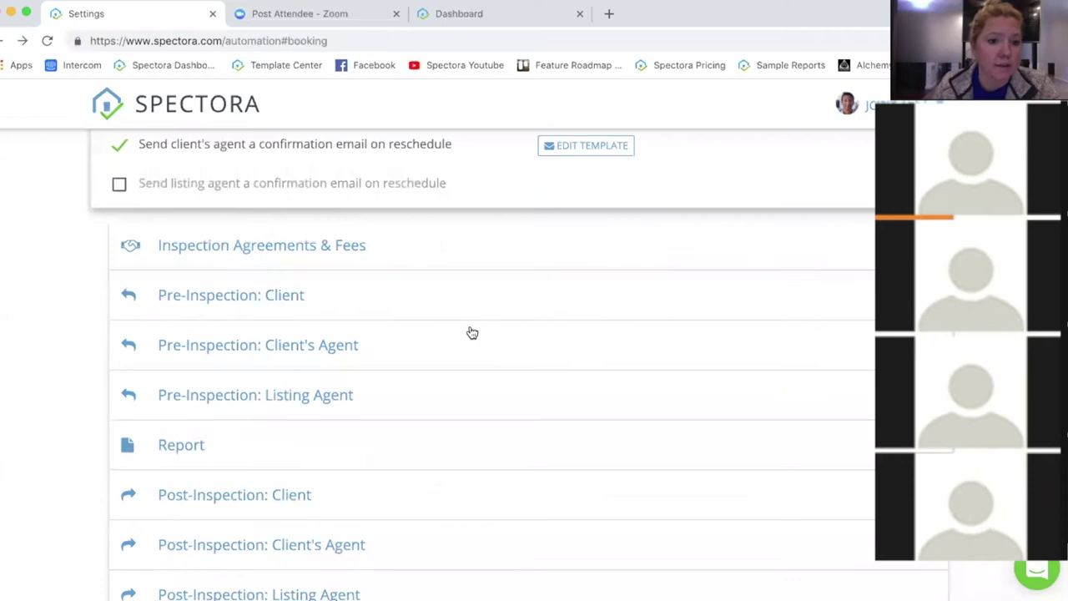
scroll(451, 324, "down", 1)
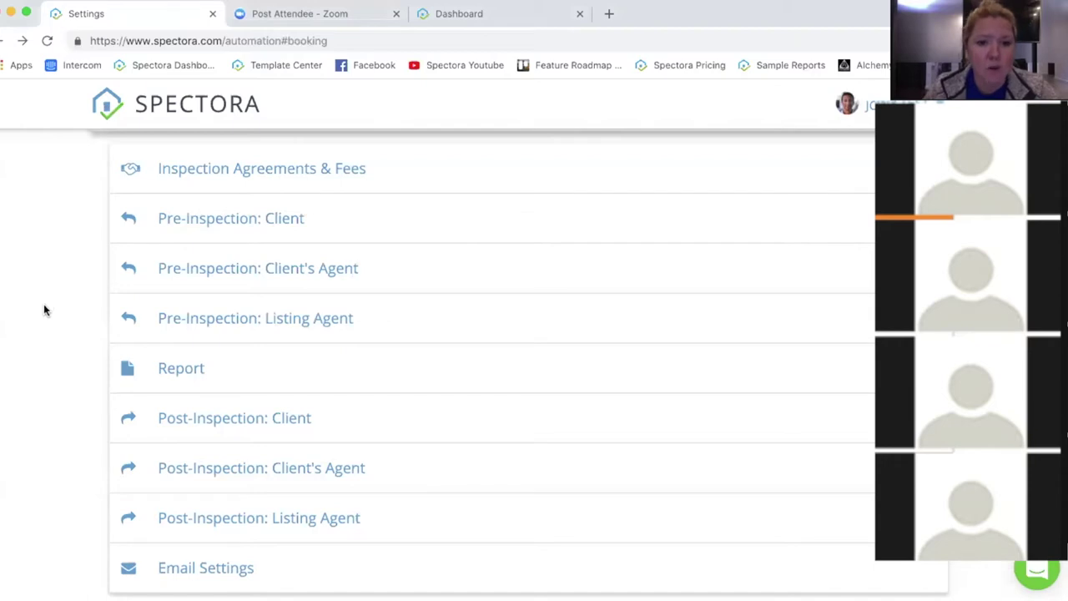
Step: Scroll to the top of Automation and go to the Contacts agent list
scroll(45, 309, "up", 10)
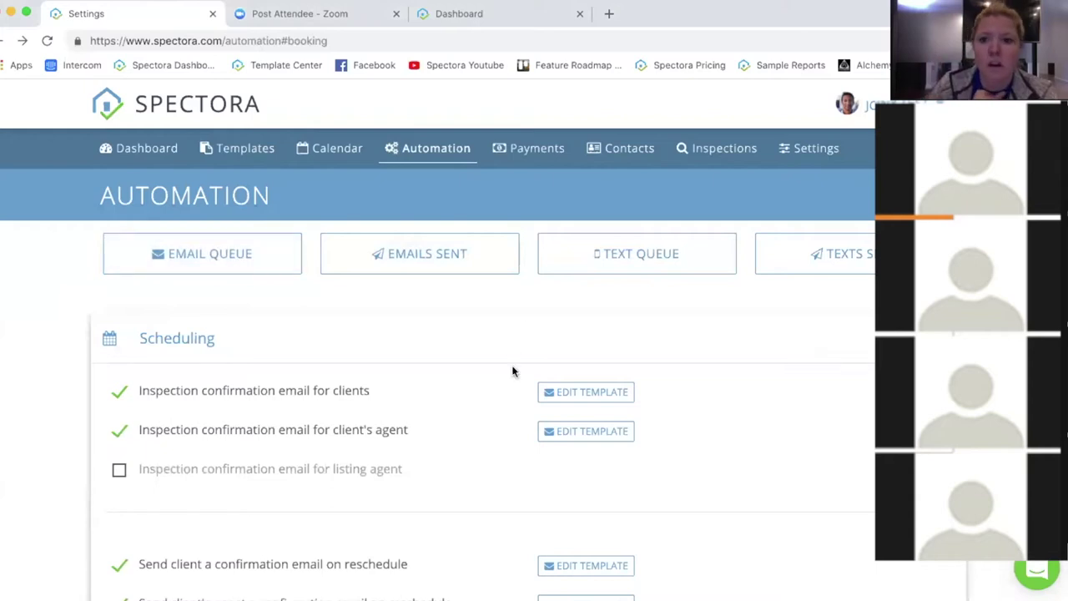
left_click(618, 148)
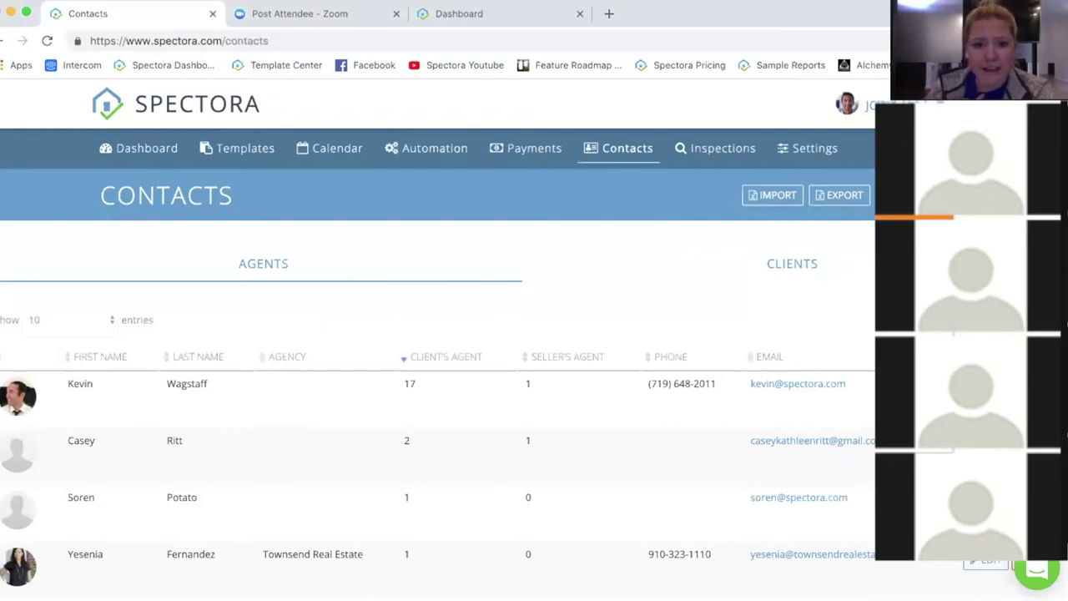
Step: Switch between the clients and agents lists, then go to the Settings page
left_click(793, 274)
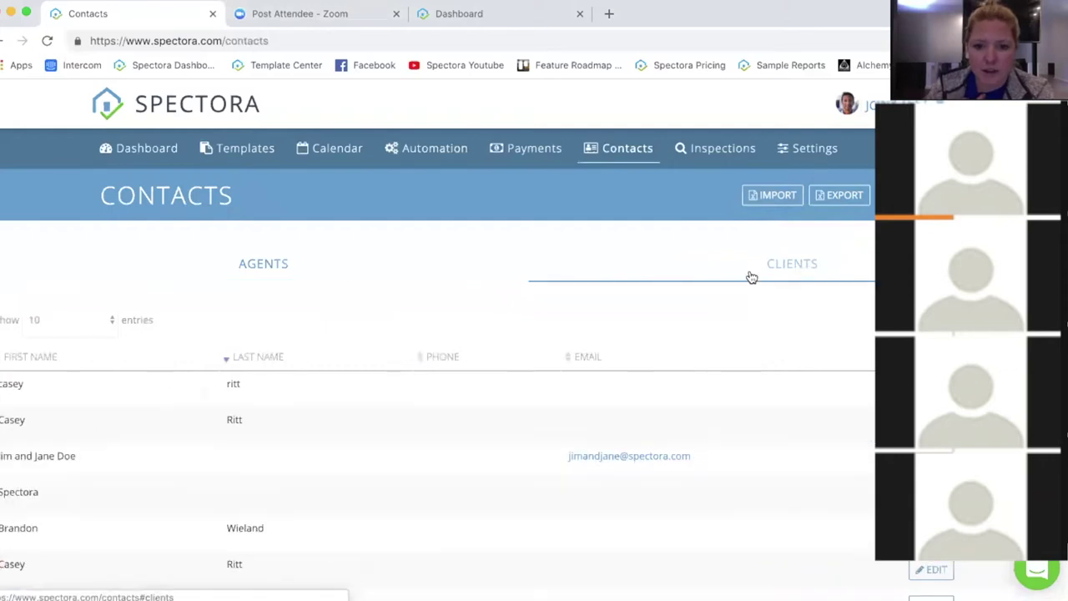
left_click(276, 276)
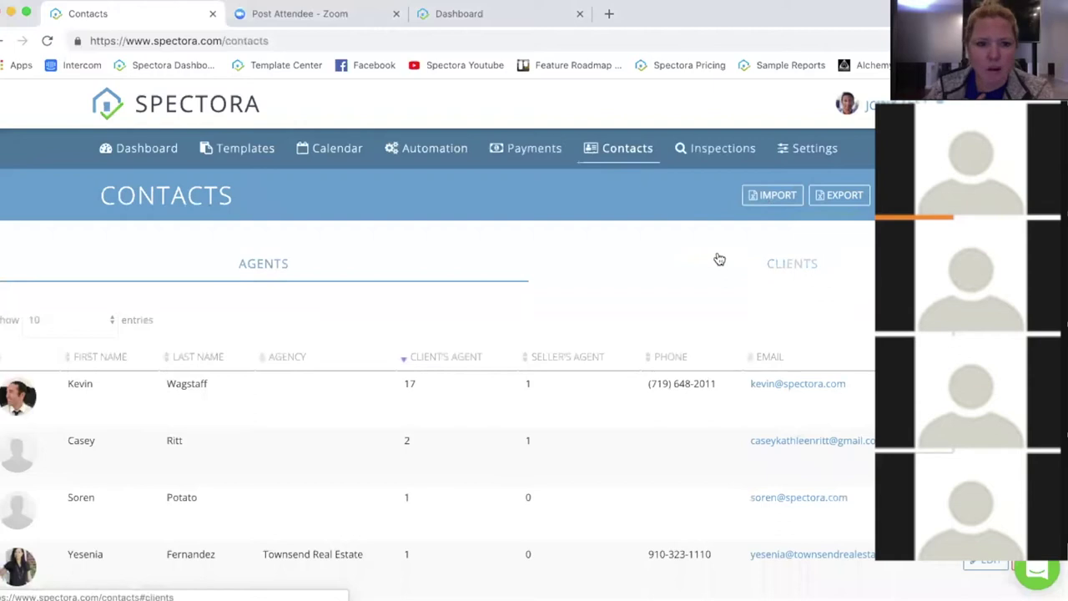
left_click(716, 259)
left_click(274, 272)
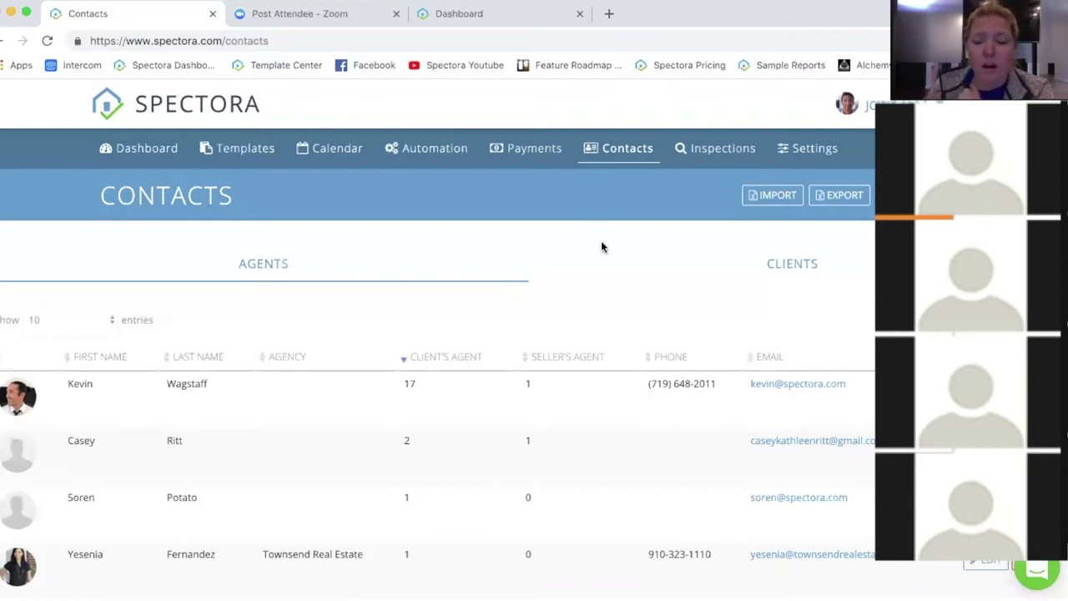
left_click(808, 150)
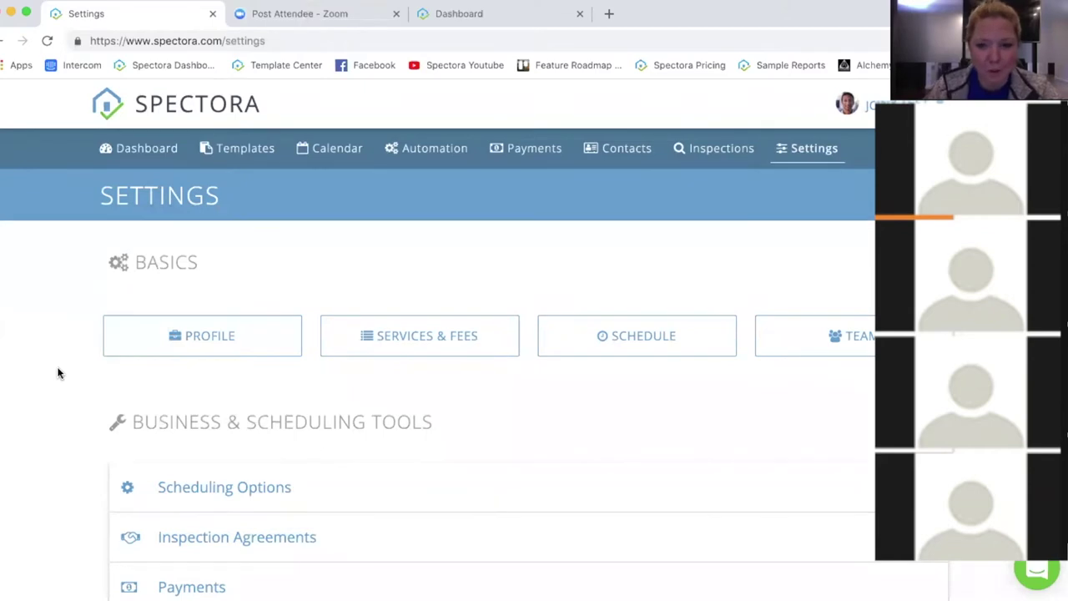
Step: Open Services & Fees under Basics on the Settings page
left_click(461, 335)
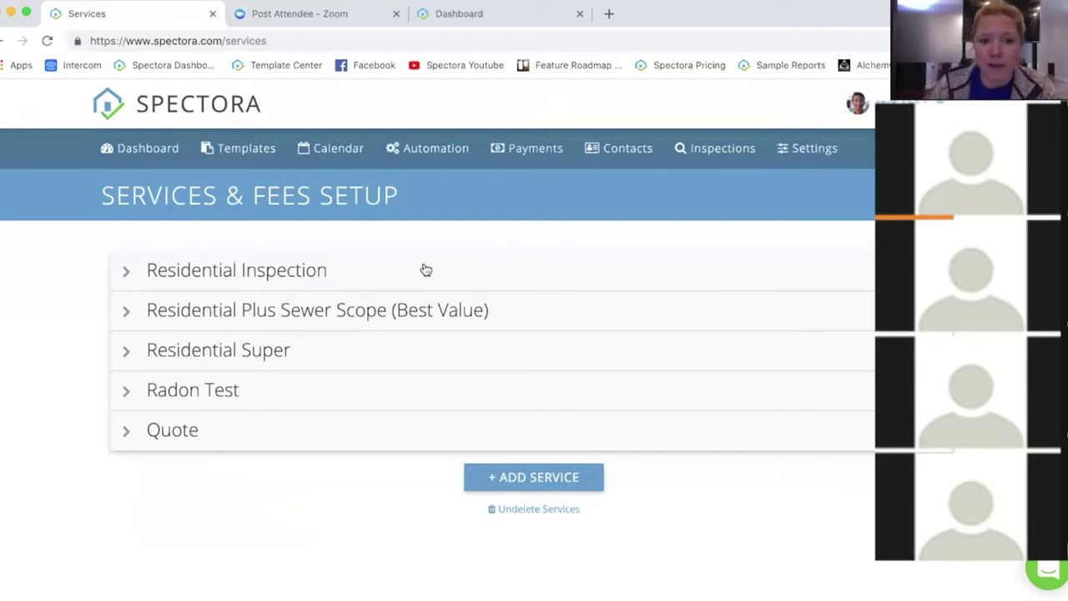
Step: Expand Residential Inspection and review its 300.0 base cost, 3-hour duration and templates
left_click(363, 271)
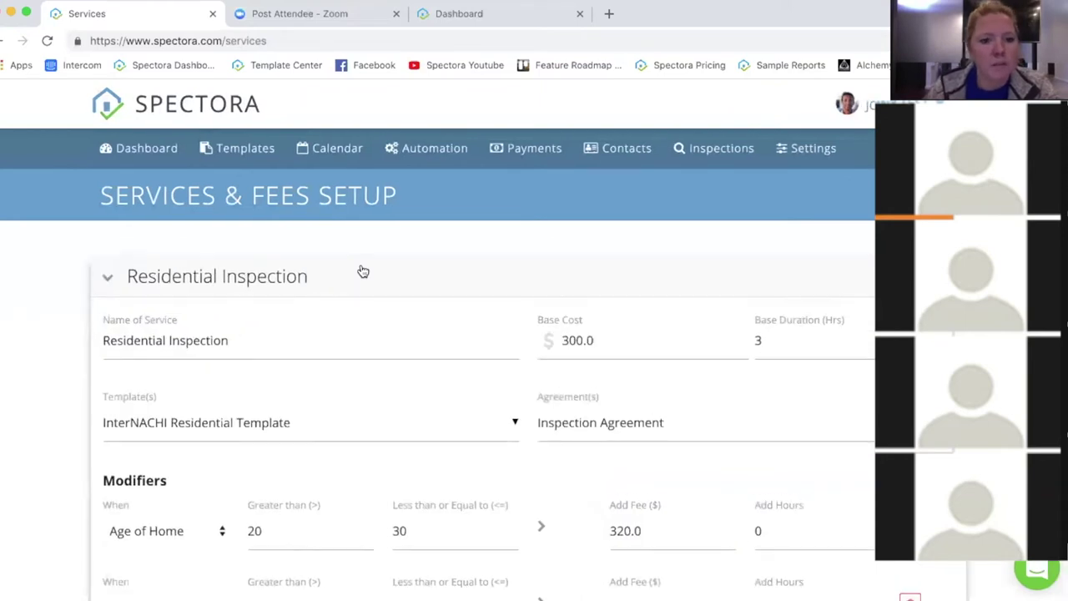
scroll(459, 367, "down", 1)
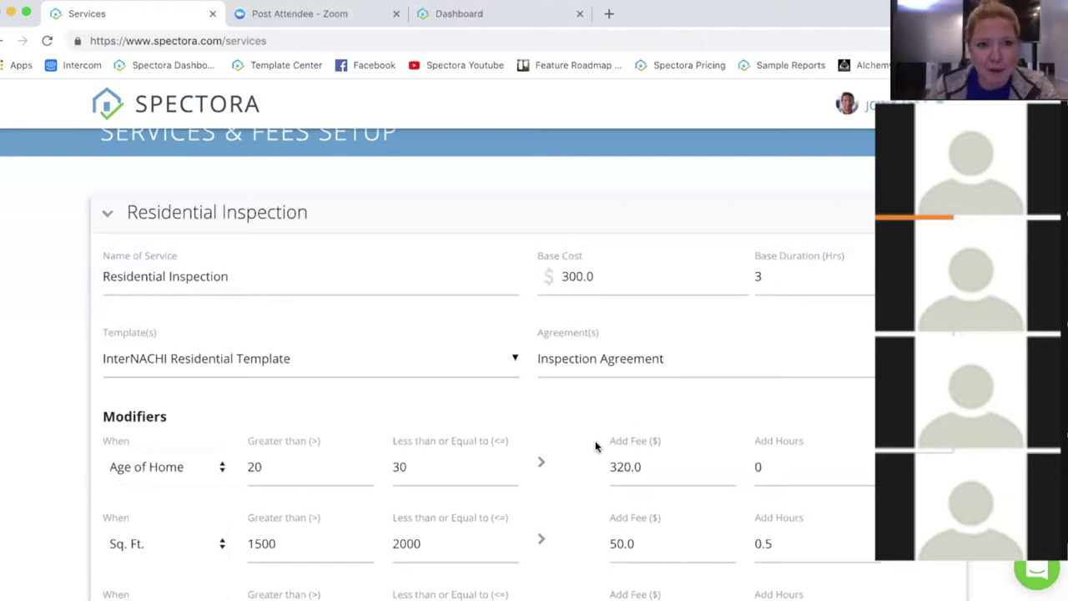
left_click_drag(598, 283, 530, 283)
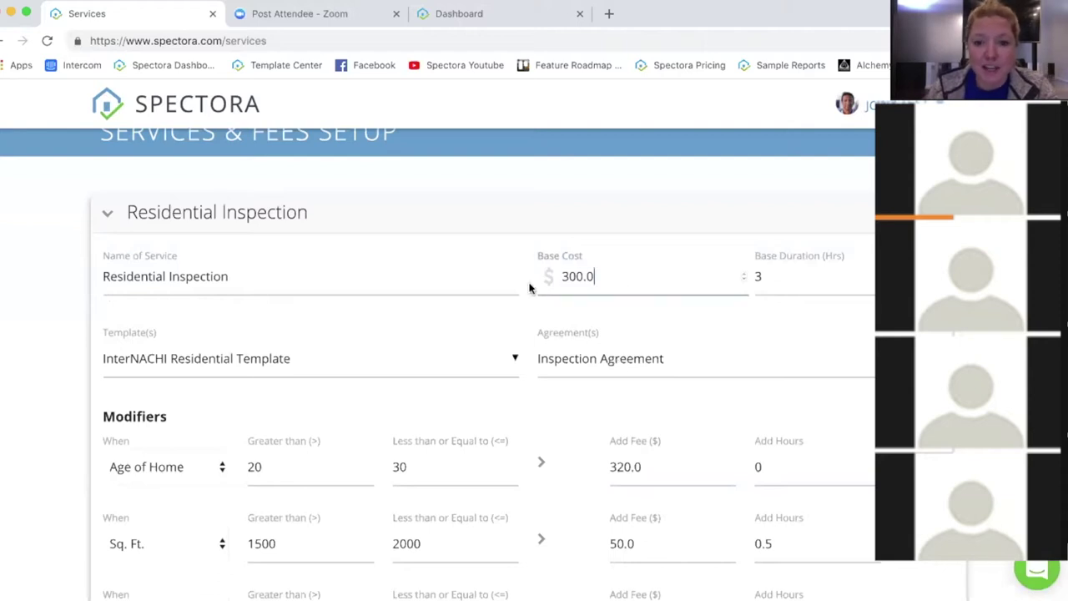
left_click(807, 280)
scroll(657, 334, "down", 1)
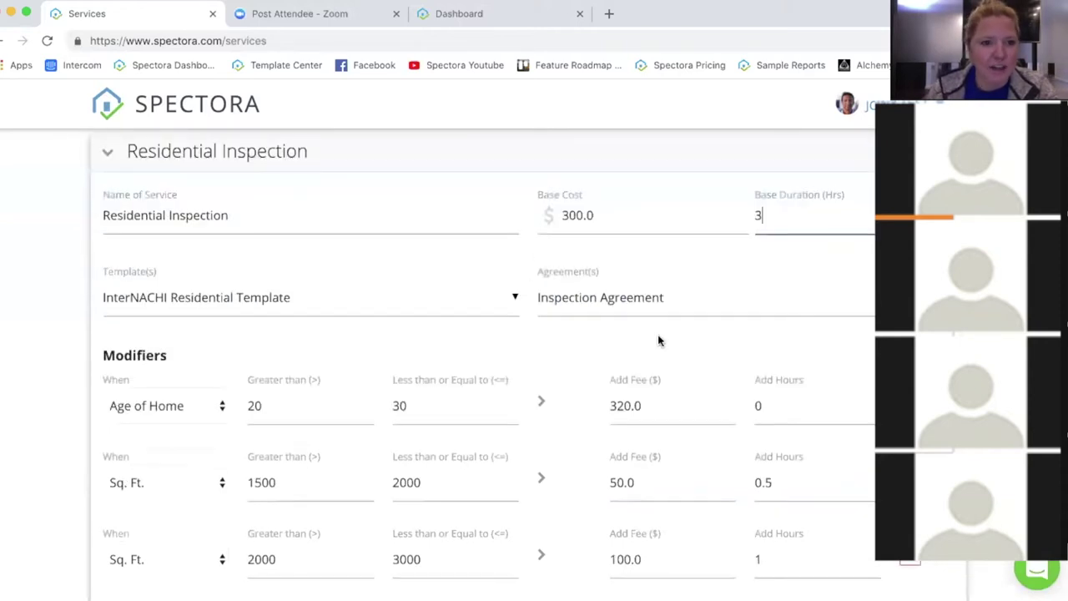
left_click(287, 297)
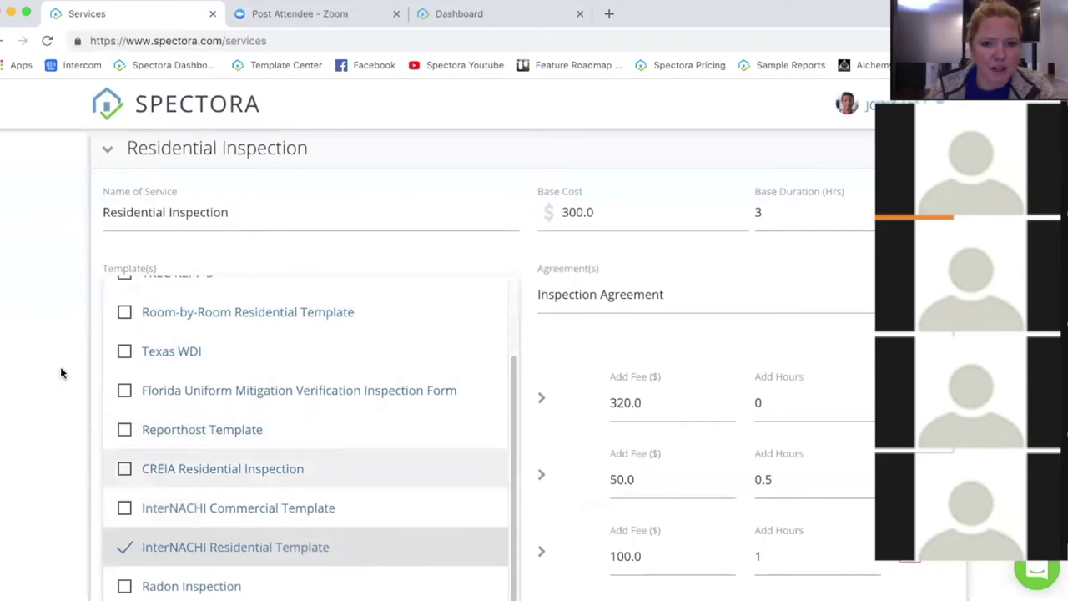
Step: Review Residential Inspection's template and agreement lists, keeping Inspection Agreement ticked and Radon Agreement unticked
left_click(537, 297)
left_click(755, 314)
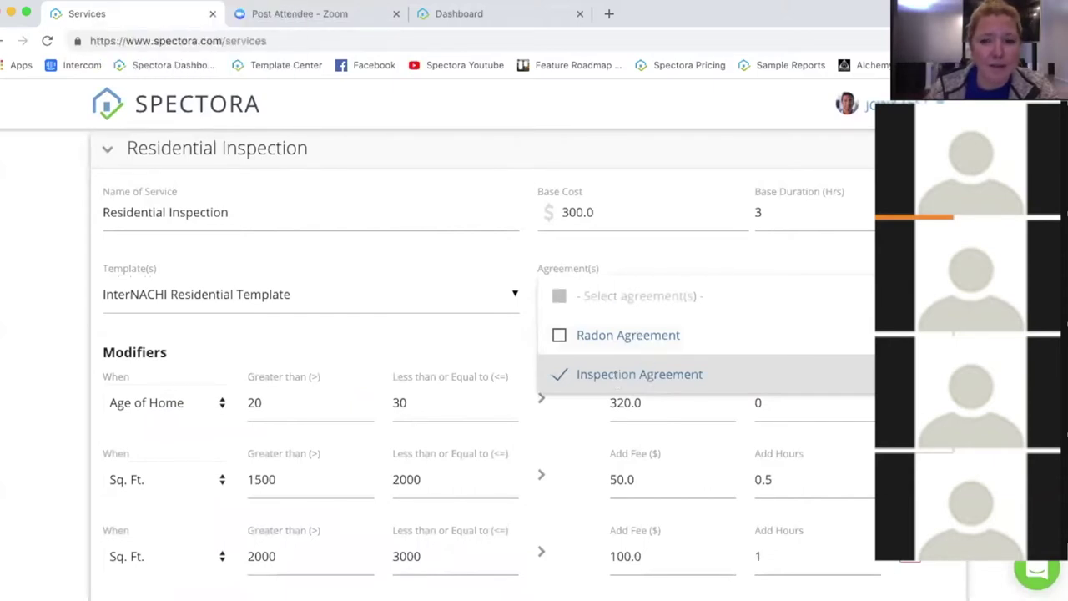
key("Escape")
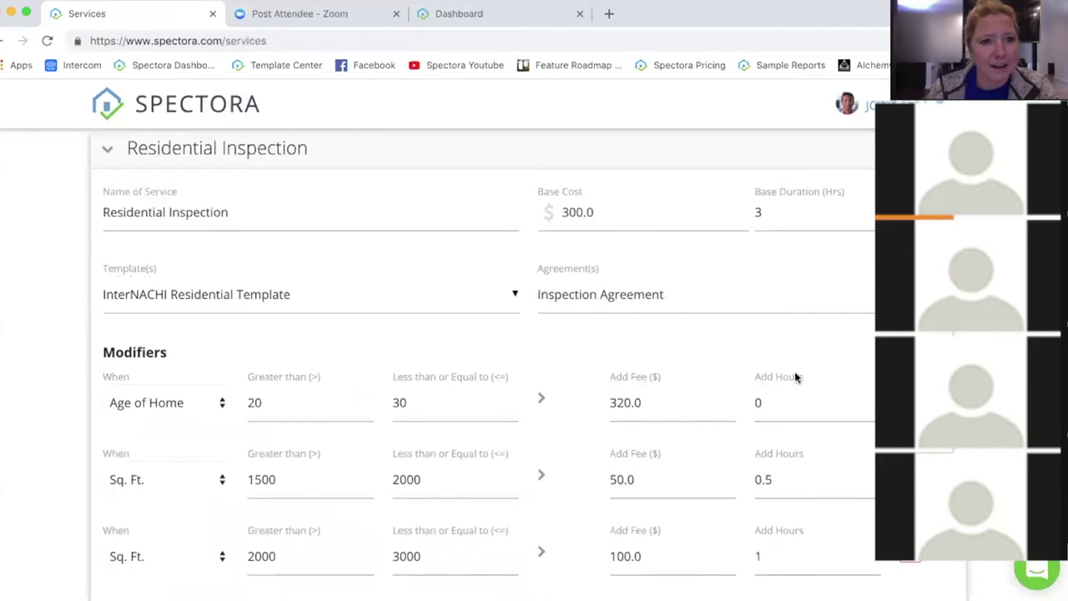
left_click(610, 295)
left_click(586, 376)
left_click(587, 376)
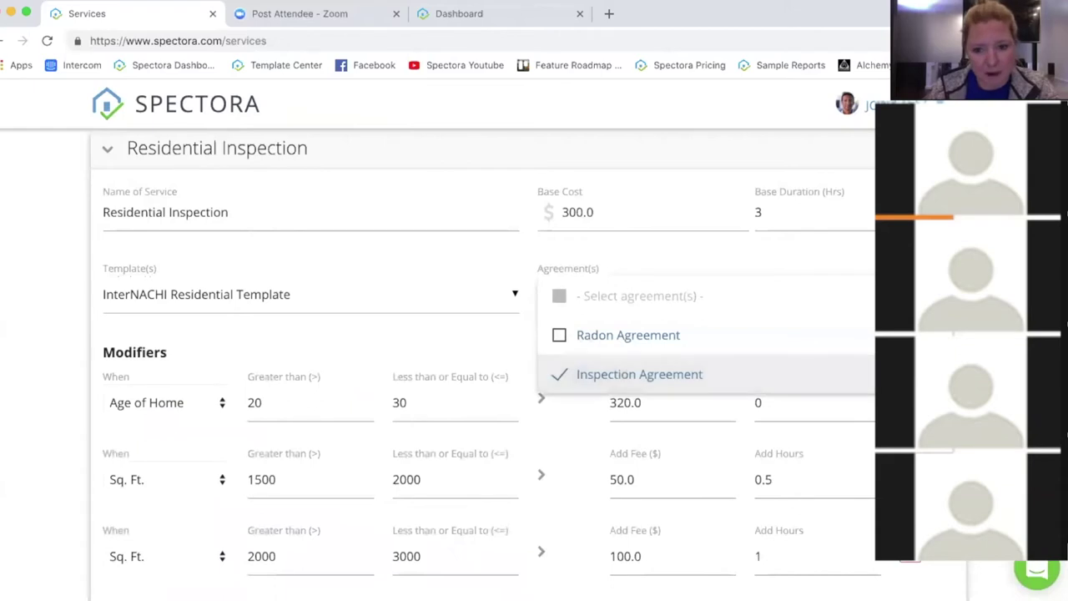
Step: Show the condition options in the Age of Home modifier's When dropdown
key("Escape")
scroll(279, 314, "down", 5)
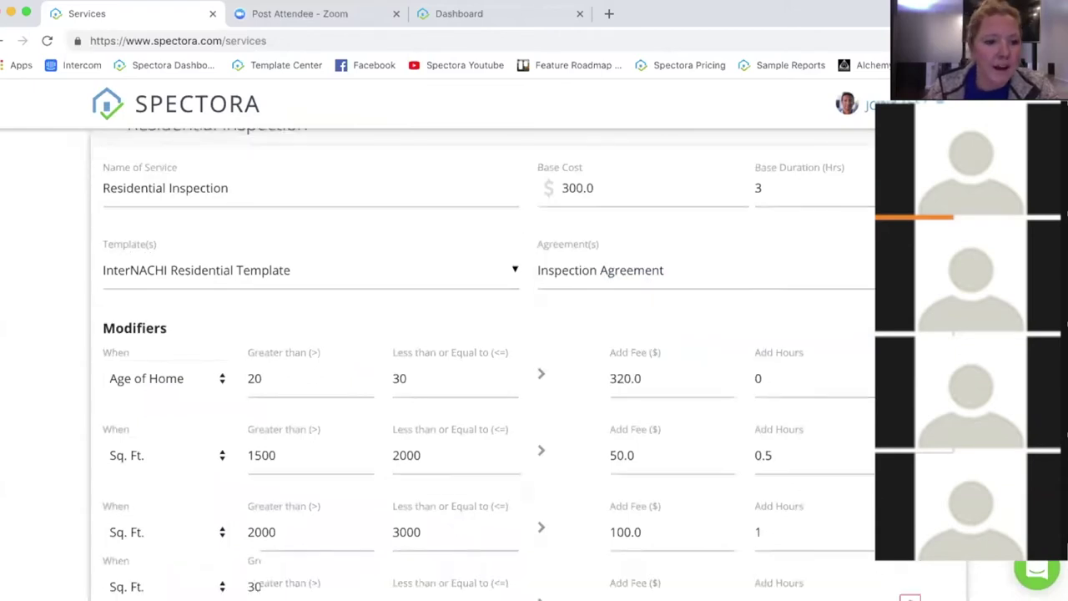
left_click(178, 239)
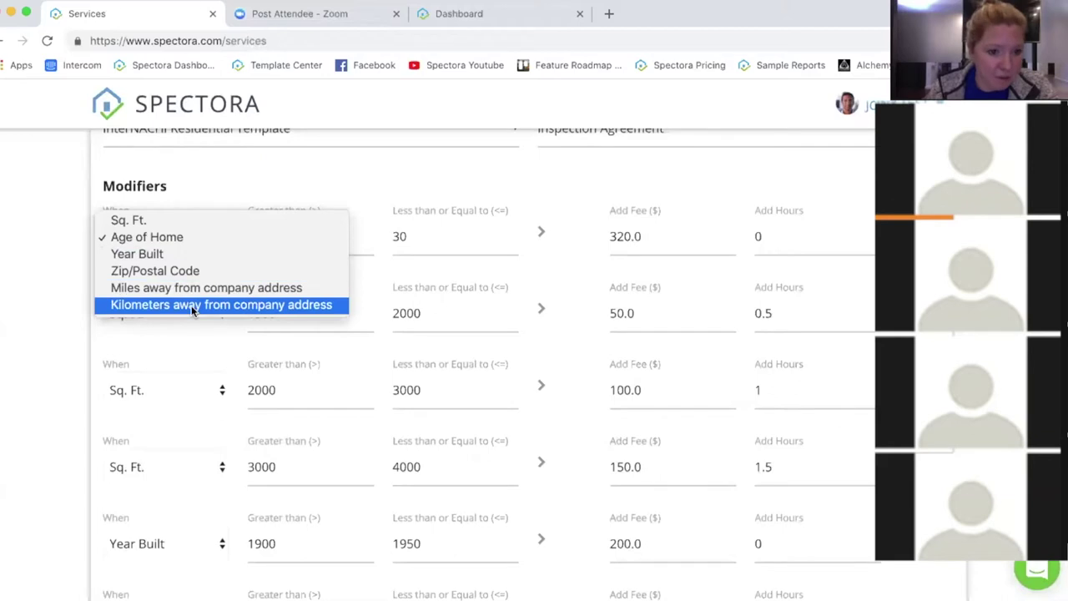
left_click(25, 216)
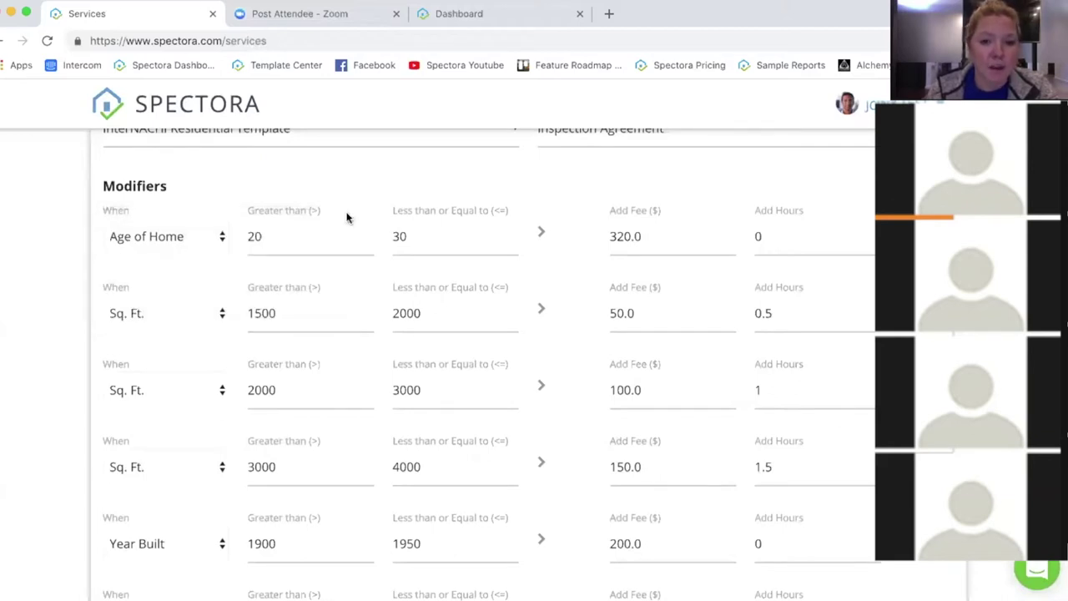
left_click_drag(322, 210, 242, 210)
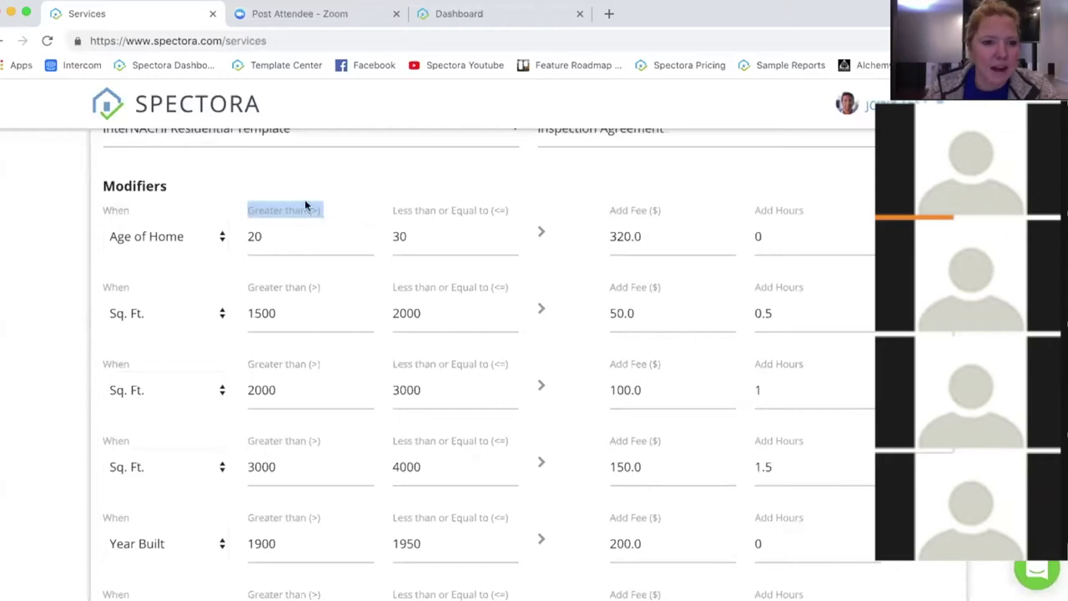
triple_click(402, 210)
left_click(306, 236)
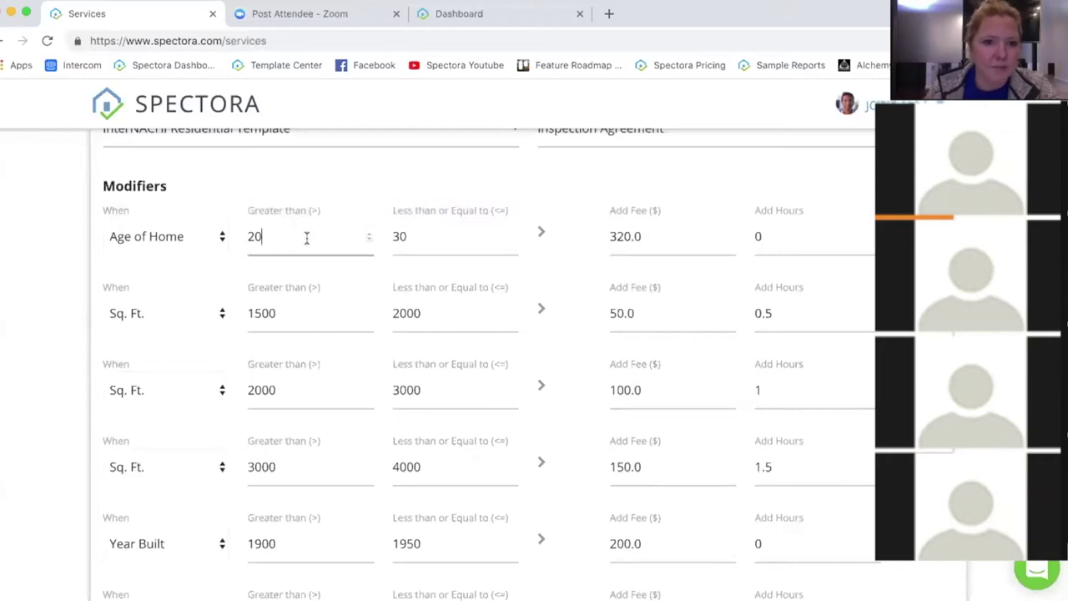
left_click(312, 208)
left_click_drag(309, 209, 316, 218)
left_click(312, 209)
left_click(348, 207)
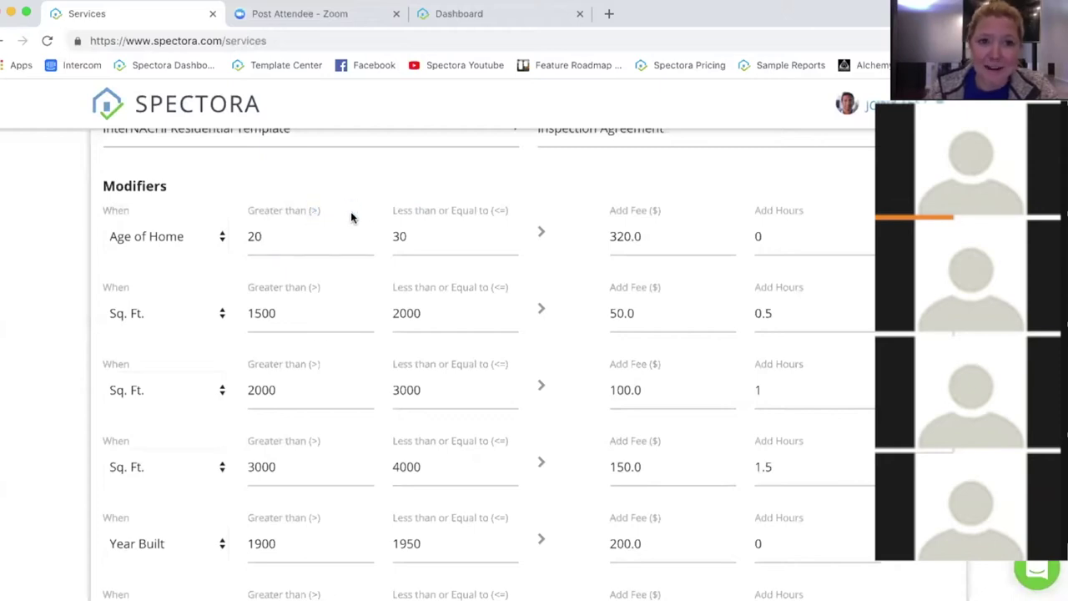
double_click(254, 237)
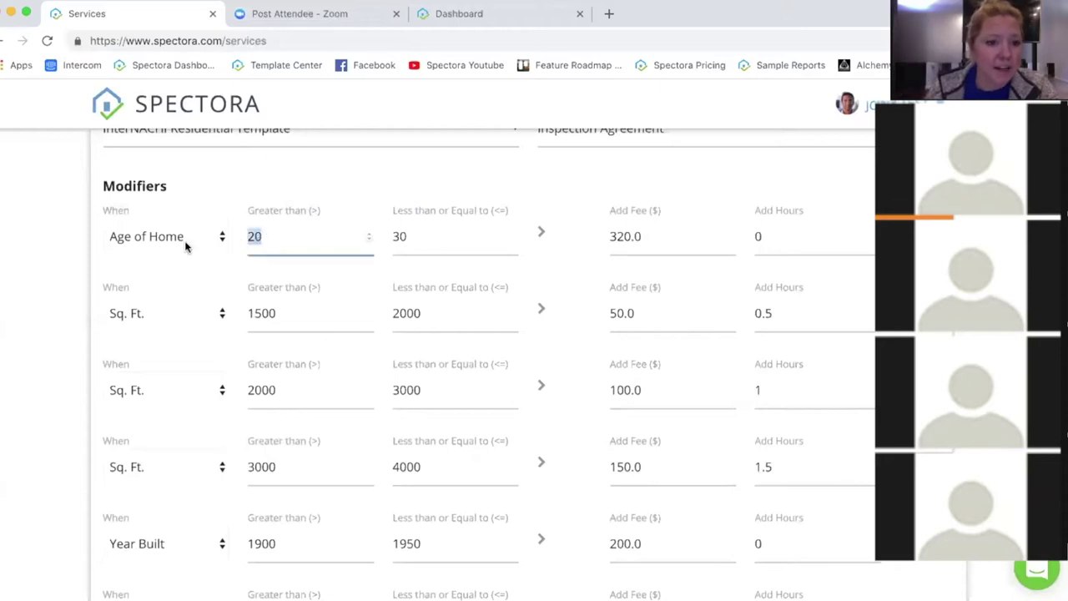
left_click(269, 237)
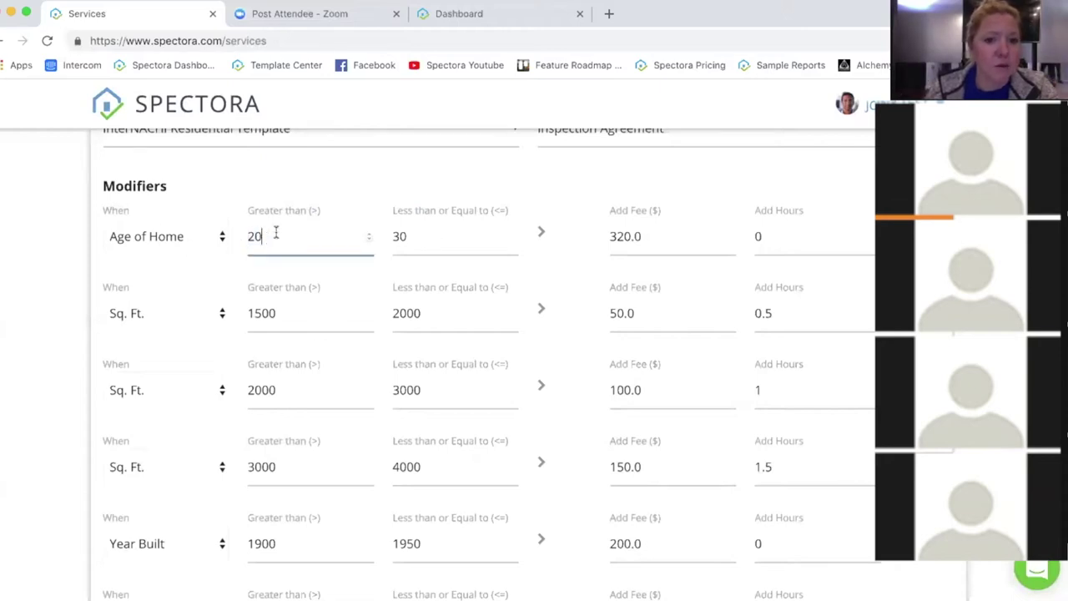
left_click(407, 236)
left_click(290, 237)
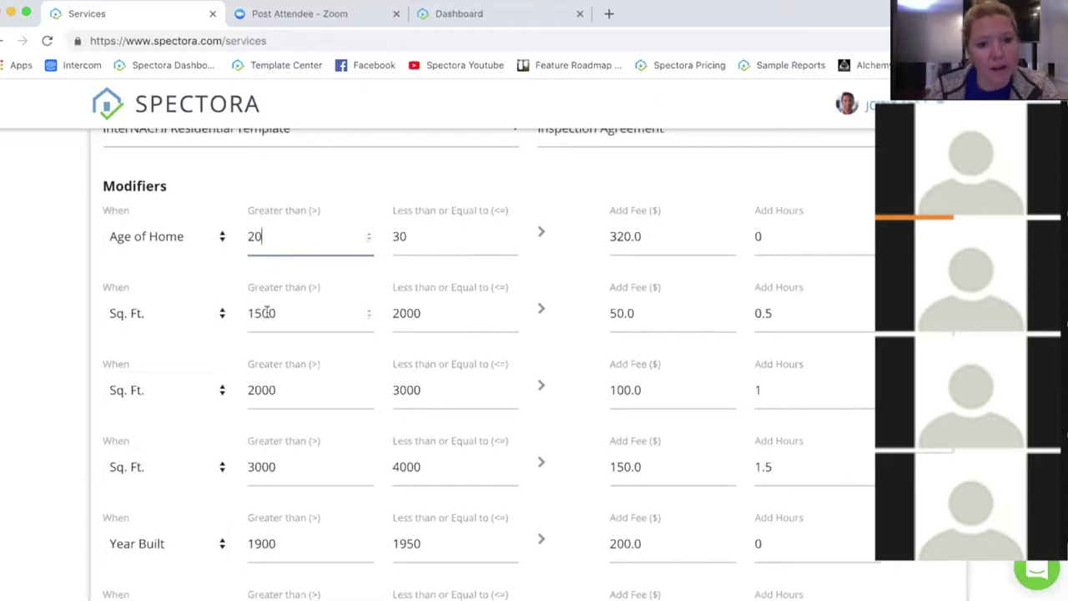
left_click(411, 312)
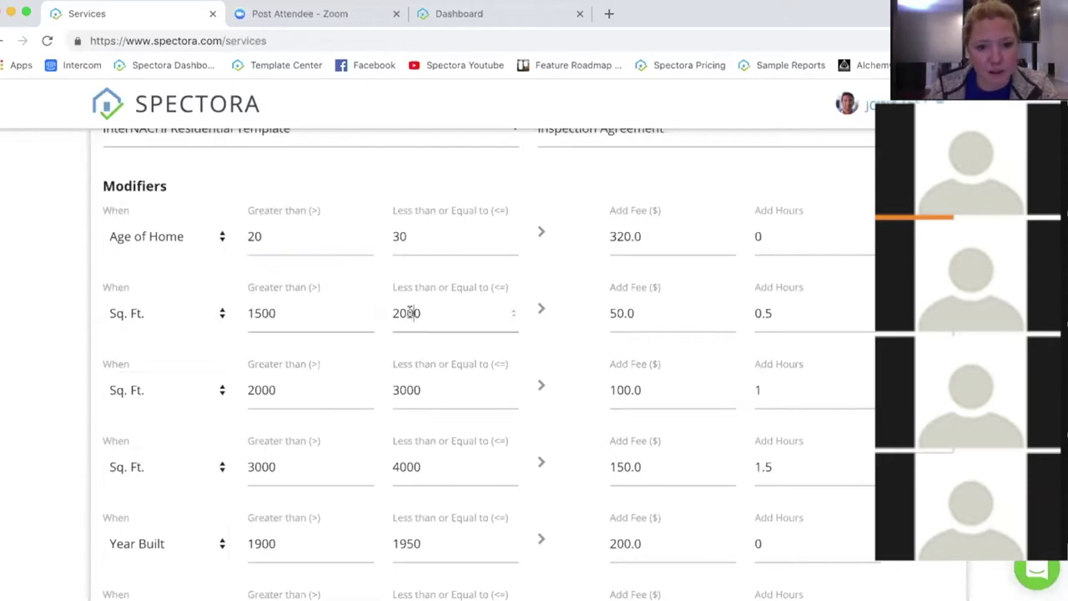
left_click(252, 394)
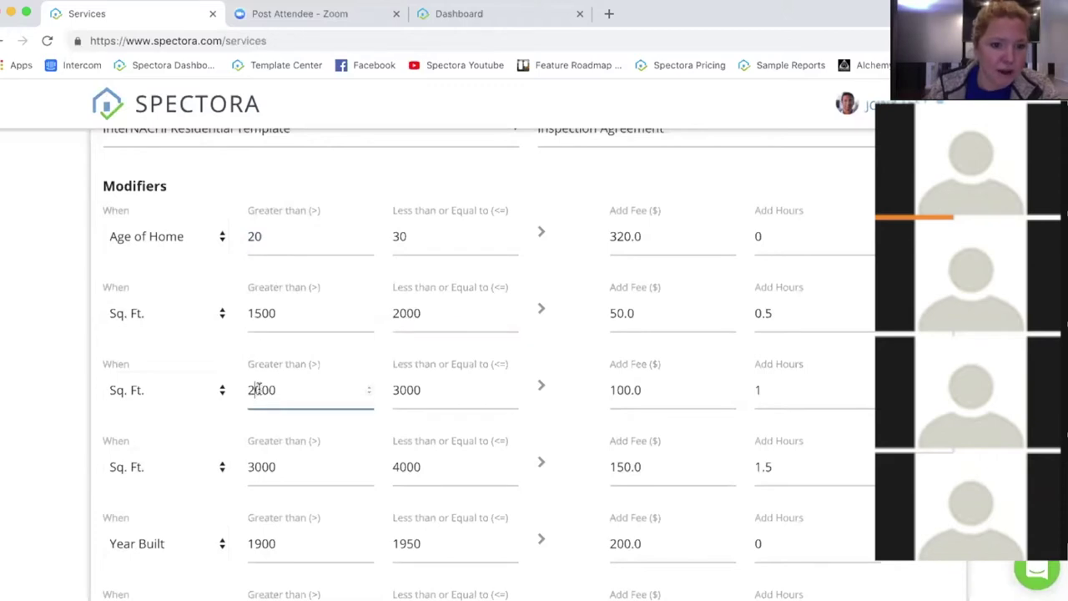
left_click(426, 308)
key("super+a")
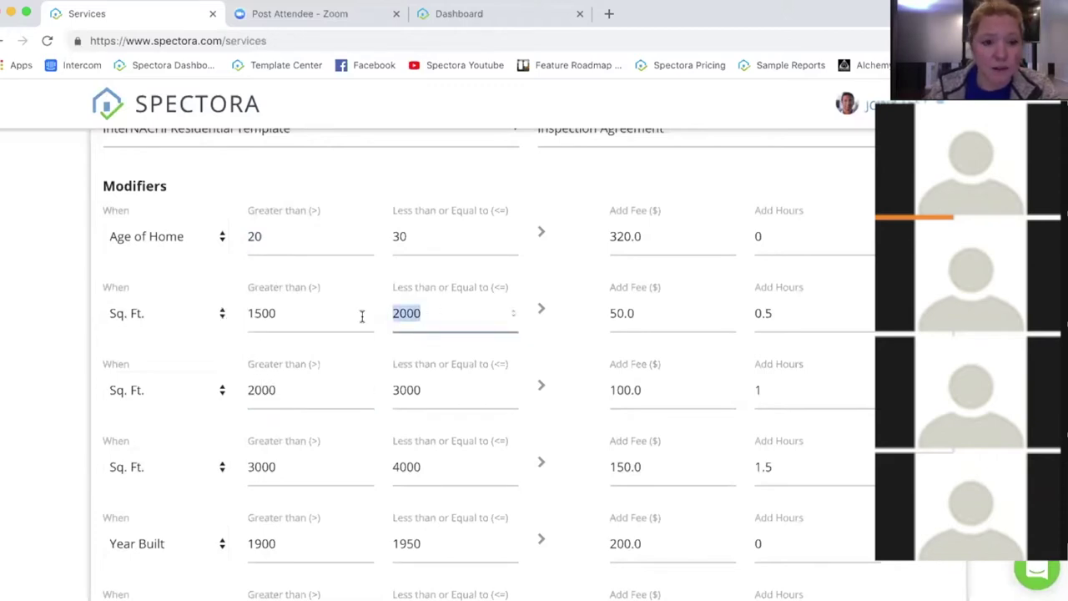
left_click(284, 393)
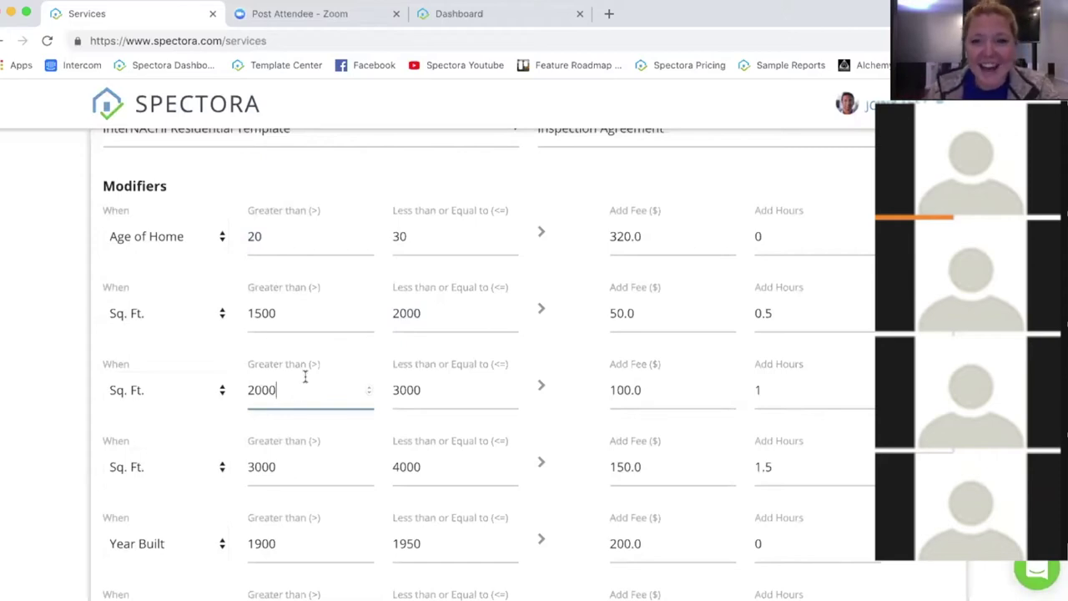
left_click(673, 239)
scroll(673, 238, "up", 5)
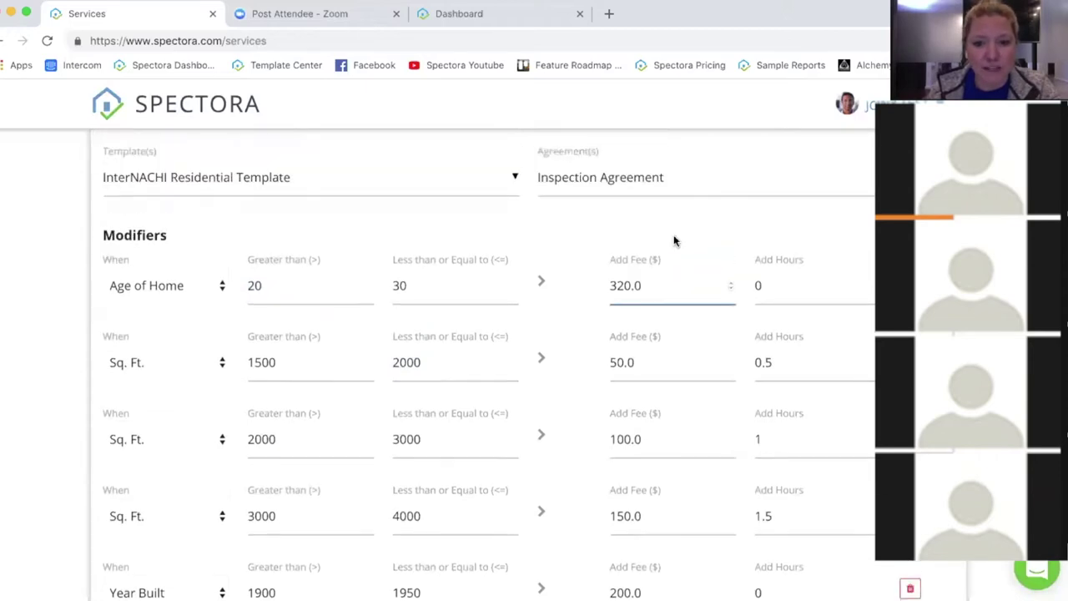
scroll(672, 214, "down", 2)
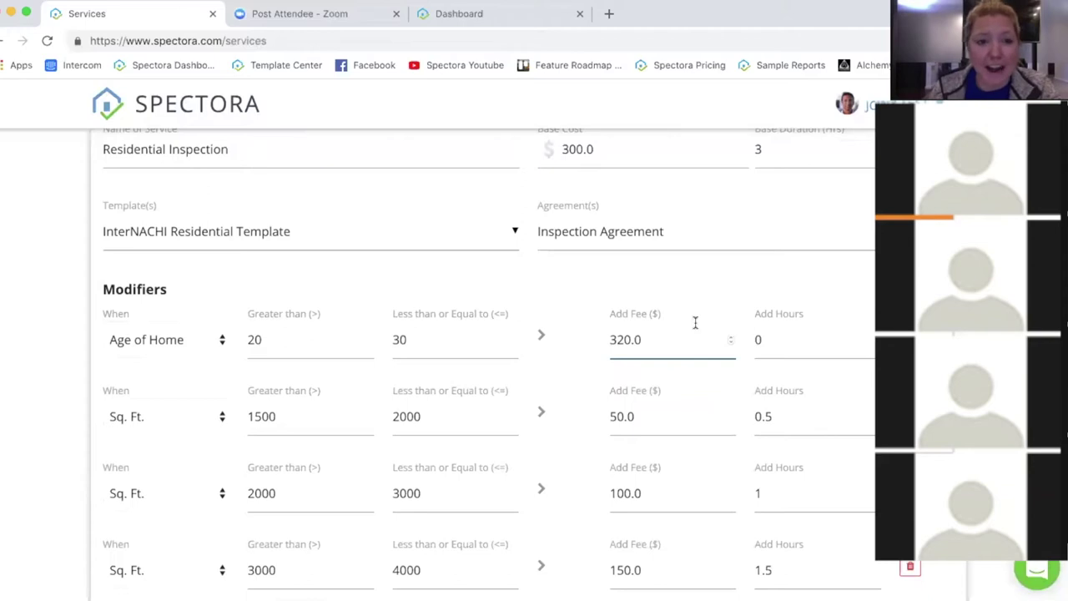
double_click(557, 151)
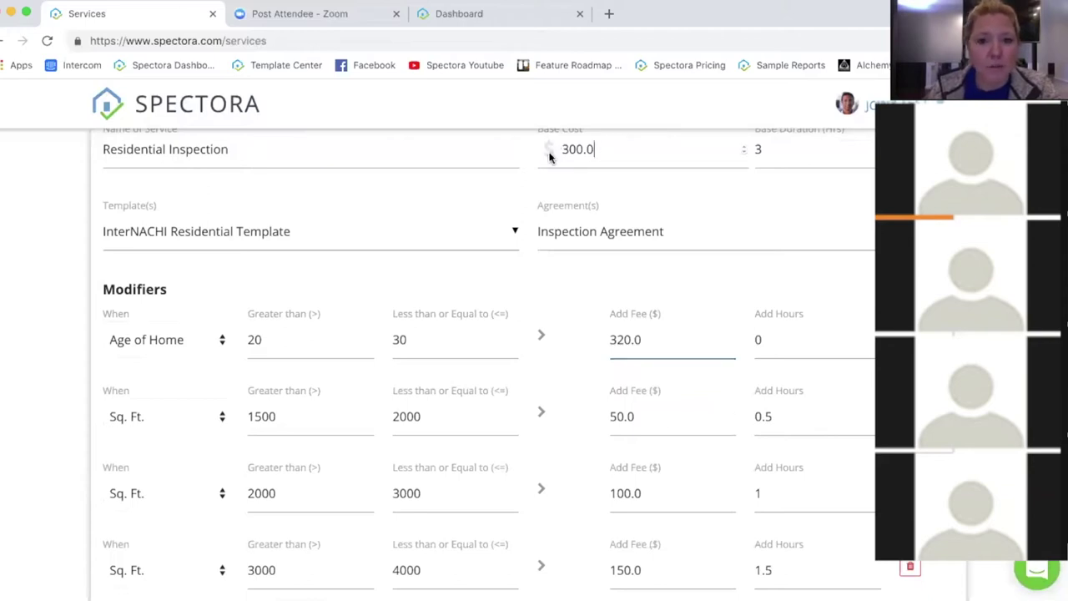
left_click_drag(610, 416, 664, 420)
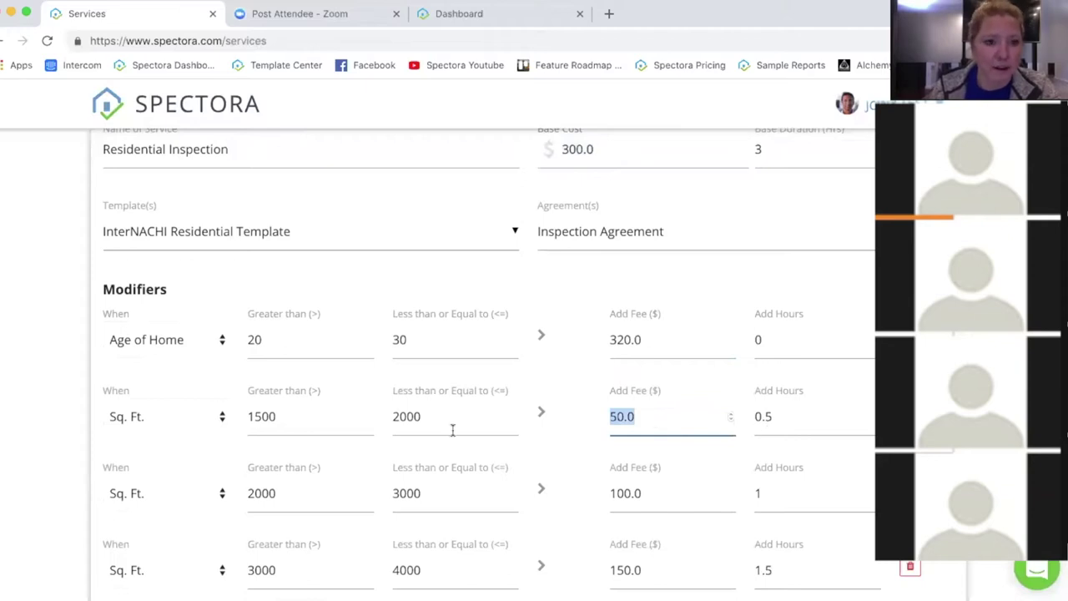
left_click(677, 429)
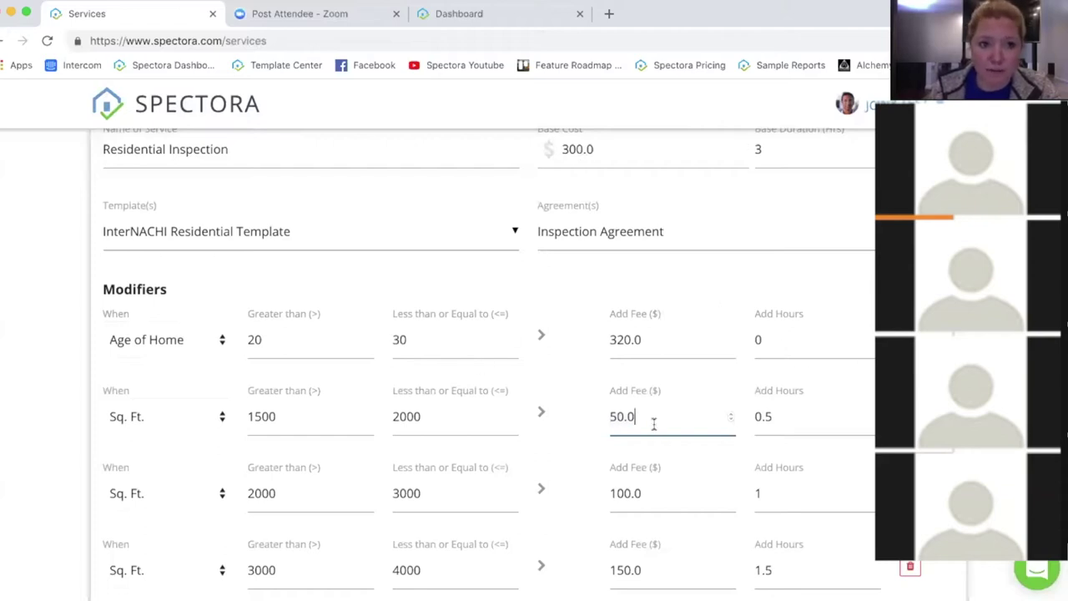
left_click(785, 422)
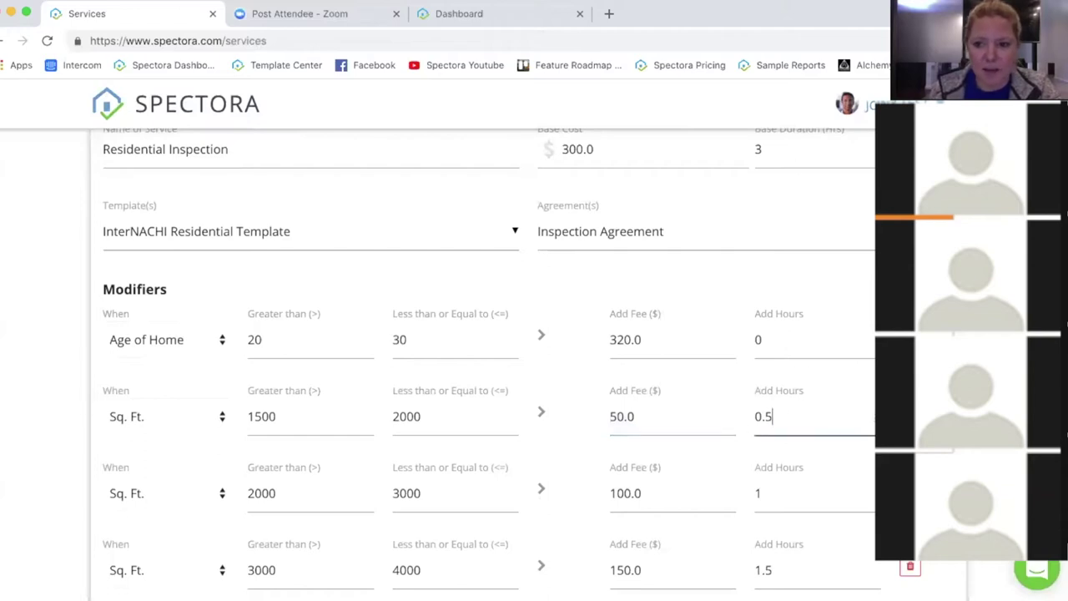
scroll(511, 358, "down", 1)
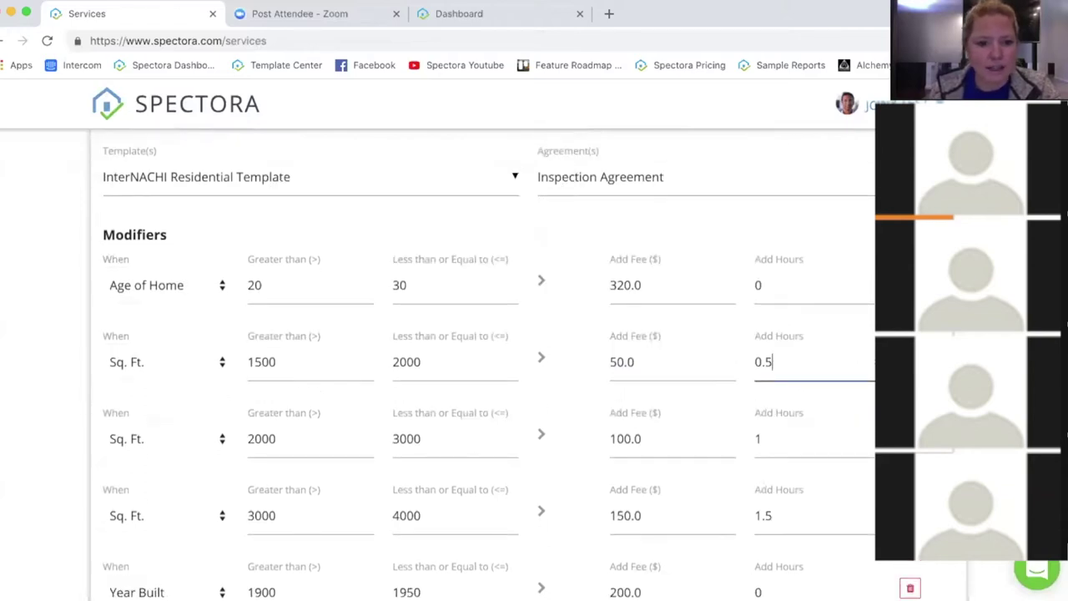
scroll(511, 359, "down", 3)
scroll(527, 394, "down", 5)
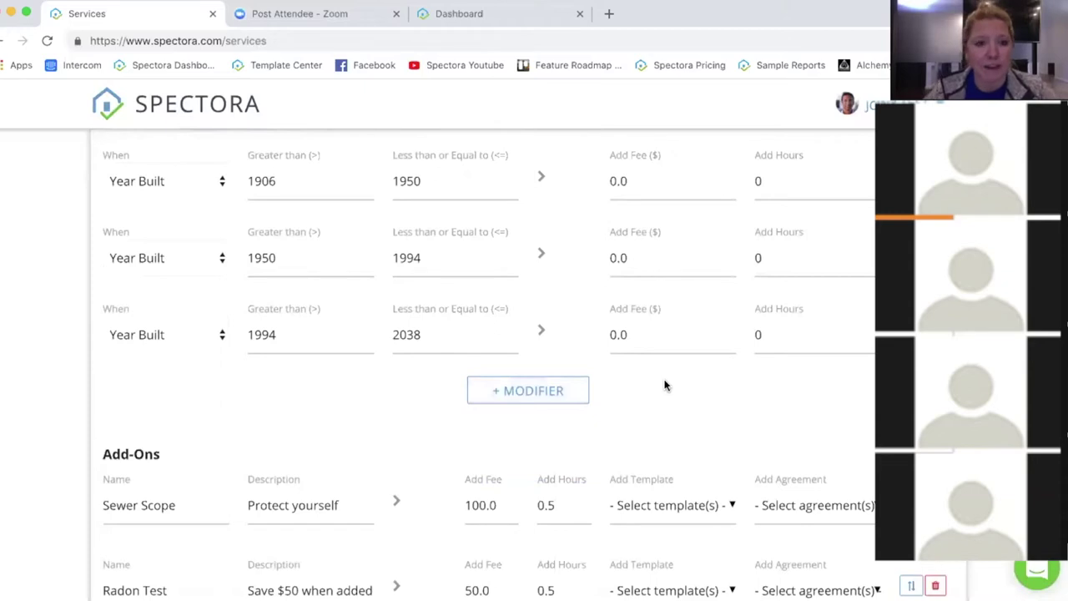
scroll(660, 367, "down", 4)
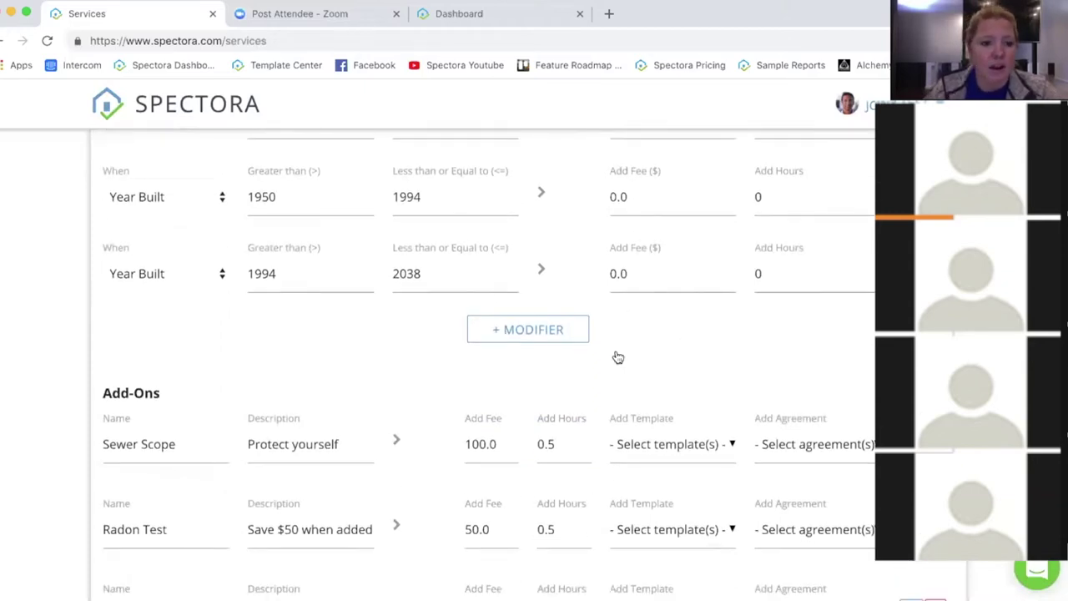
scroll(422, 322, "down", 1)
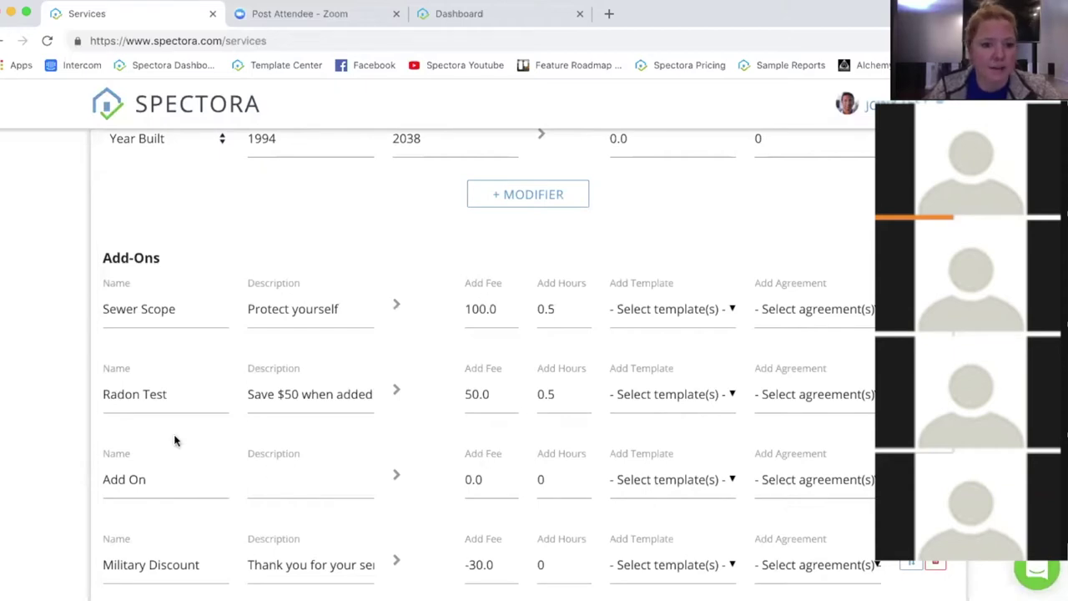
scroll(33, 362, "down", 2)
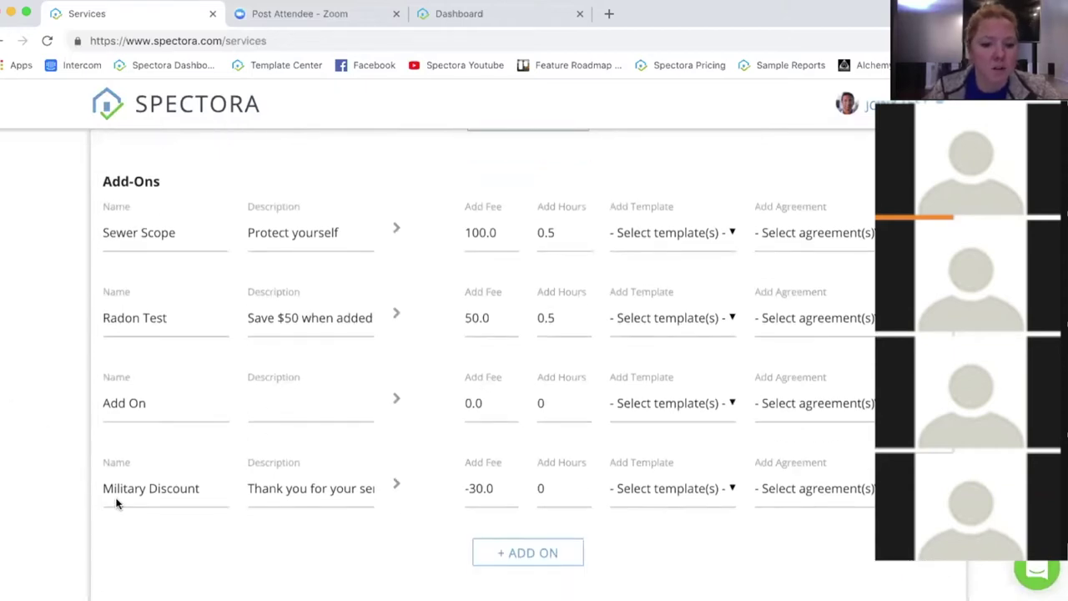
left_click_drag(203, 493, 93, 490)
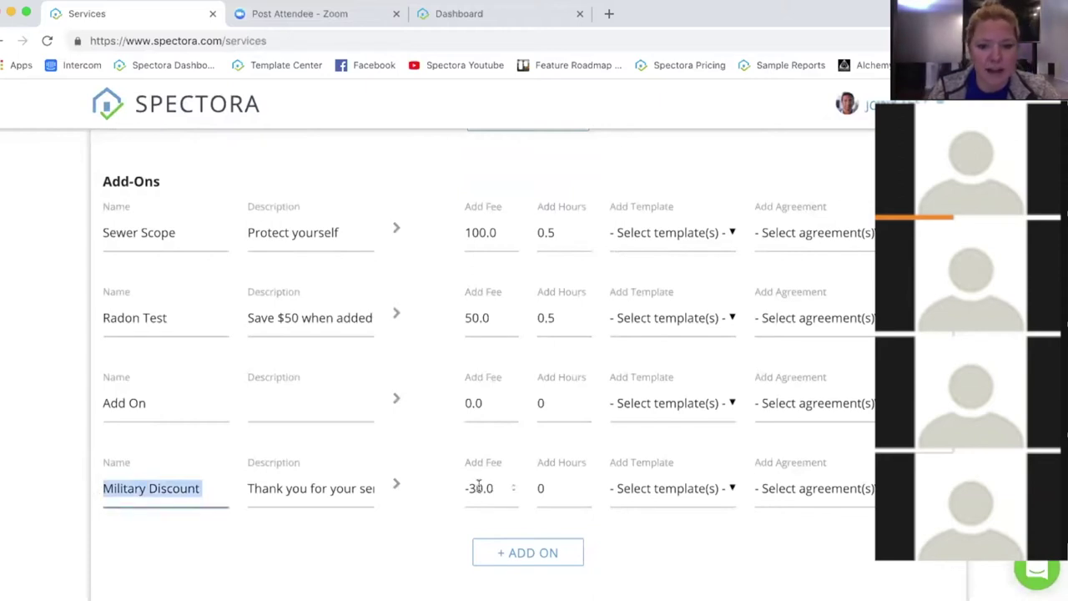
left_click_drag(493, 488, 465, 490)
left_click(626, 540)
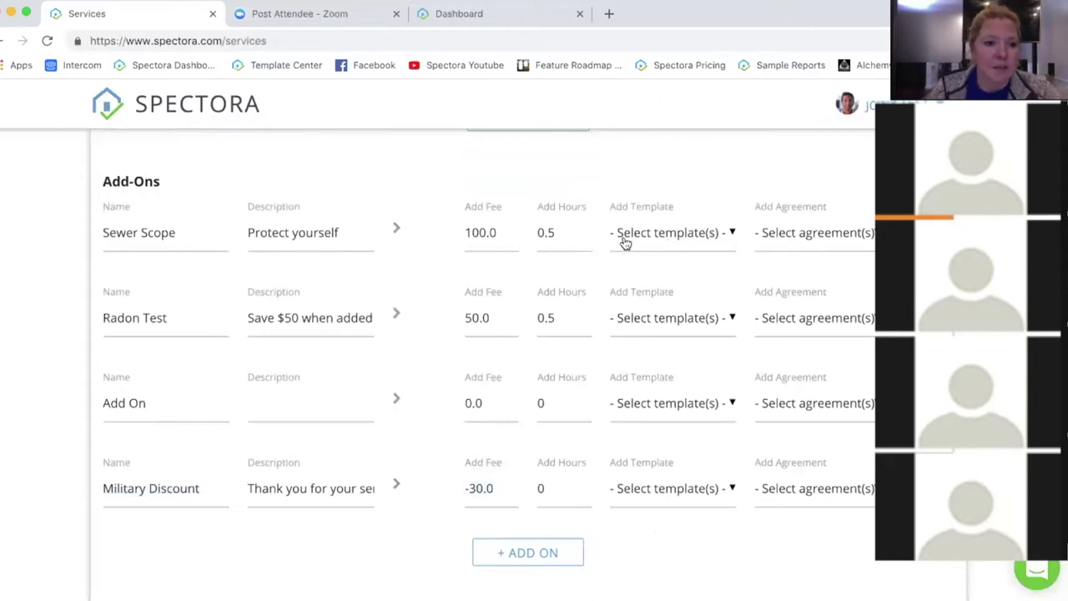
left_click(676, 317)
scroll(667, 484, "down", 5)
scroll(667, 469, "down", 1)
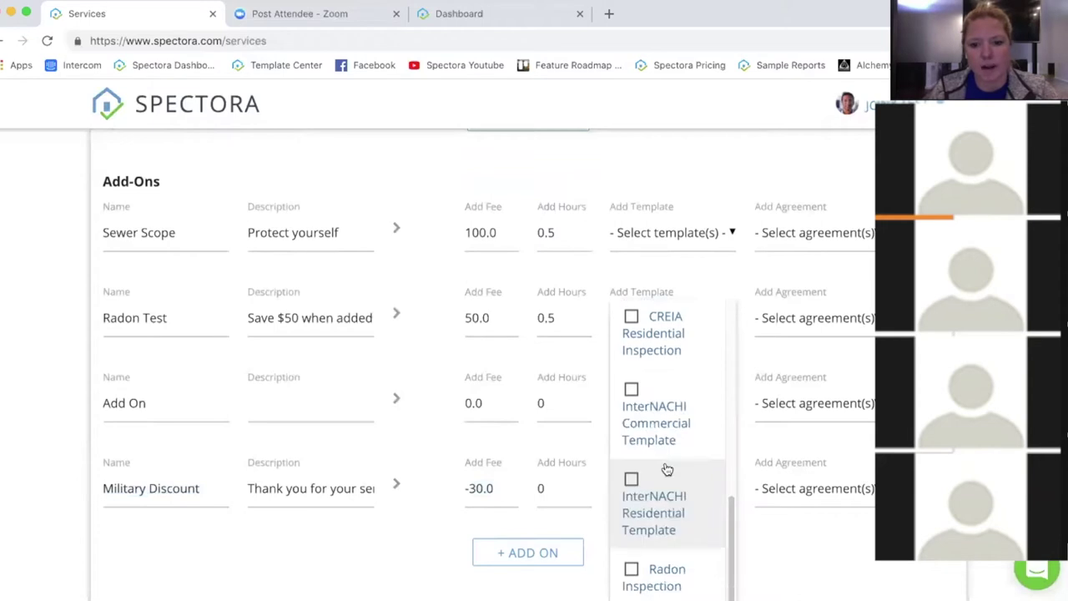
left_click(823, 544)
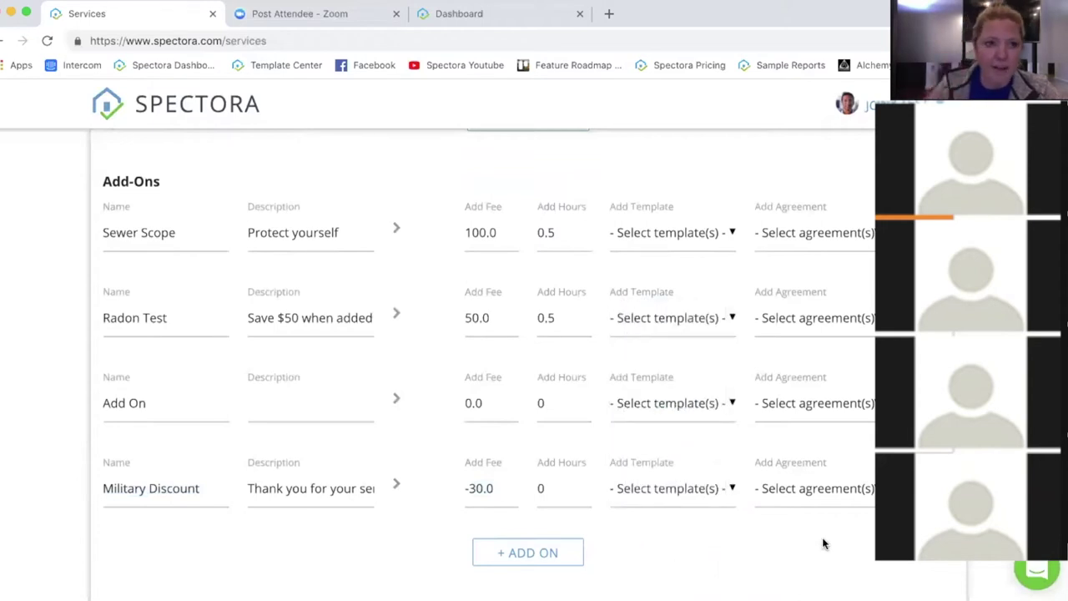
scroll(706, 529, "down", 5)
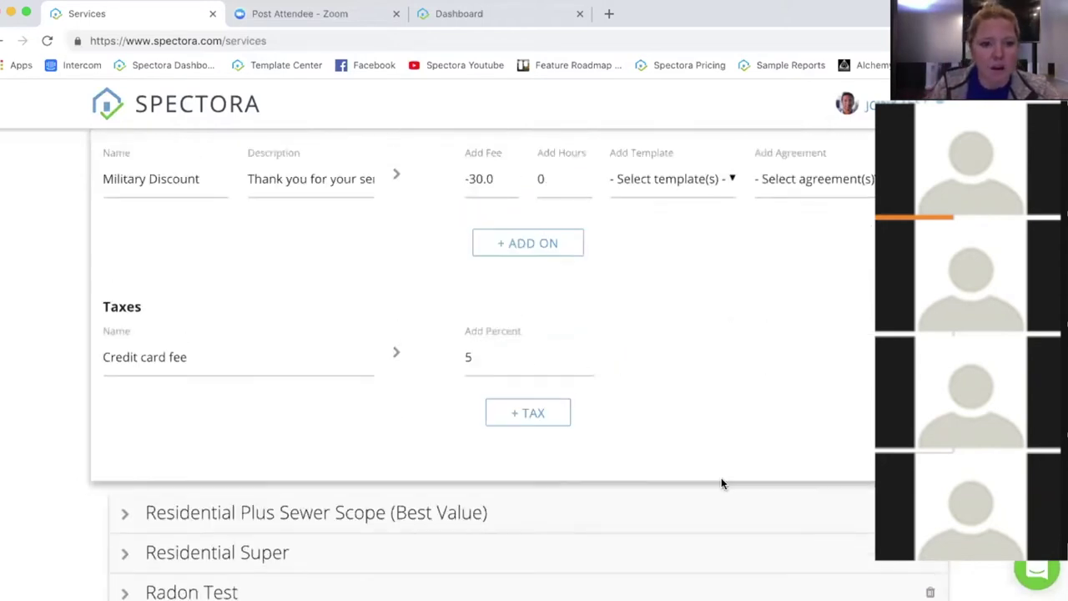
Step: Inspect the Credit card fee tax name and its 5 percent rate
scroll(722, 483, "up", 1)
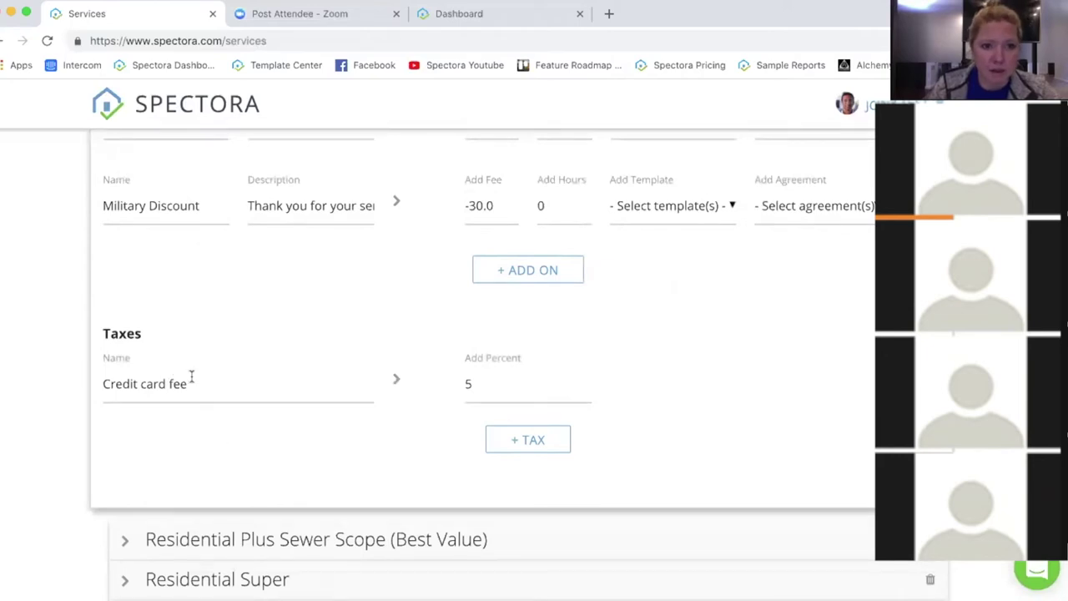
left_click(237, 381)
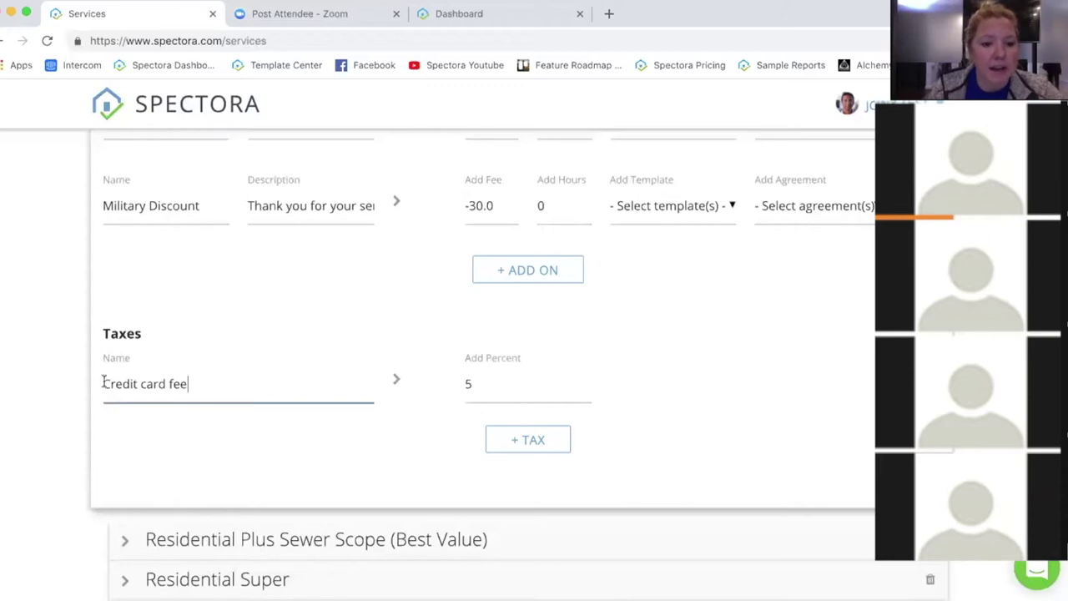
left_click_drag(188, 384, 84, 382)
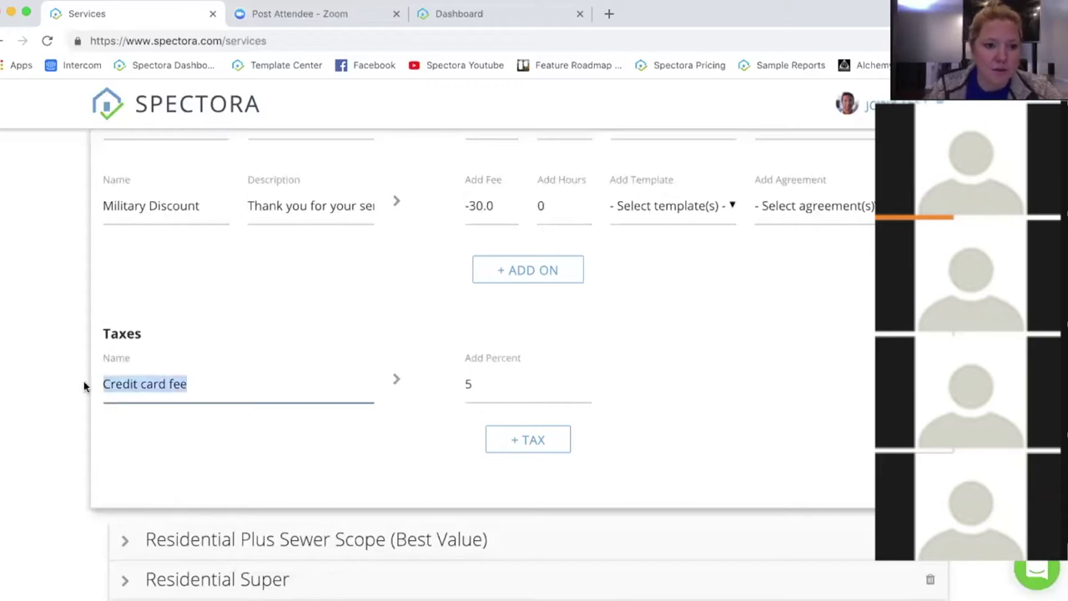
left_click(222, 384)
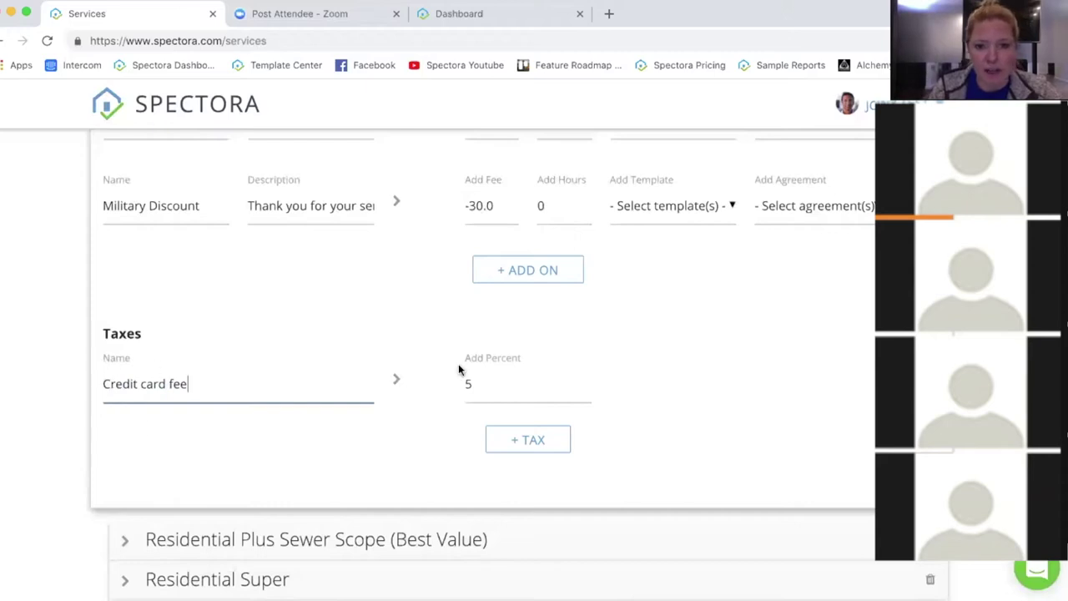
left_click(503, 388)
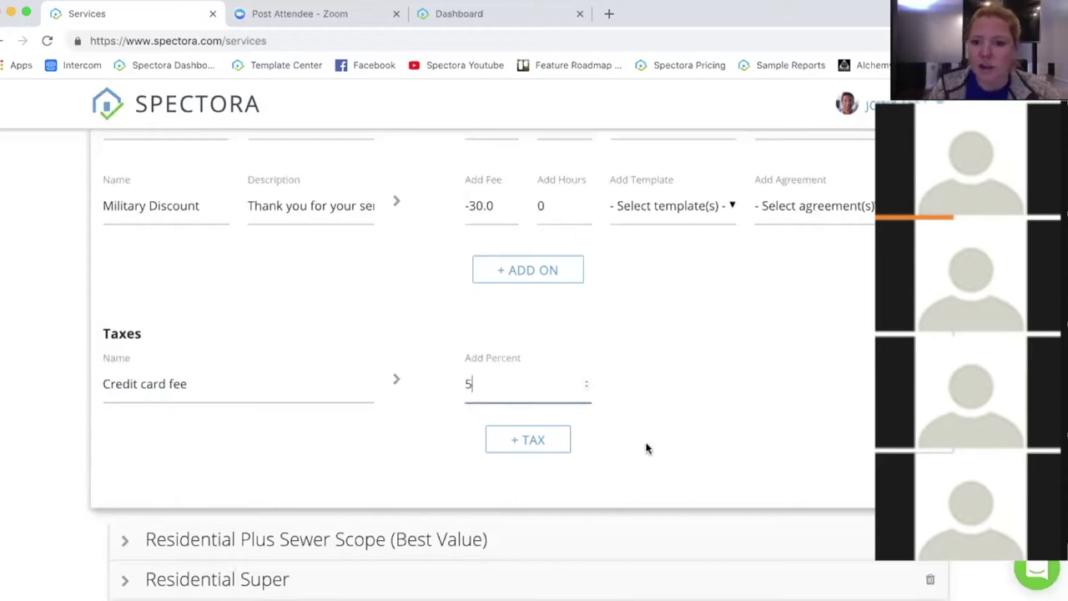
Step: Collapse the Residential Inspection service details back into the services list
scroll(740, 425, "down", 1)
scroll(279, 385, "down", 1)
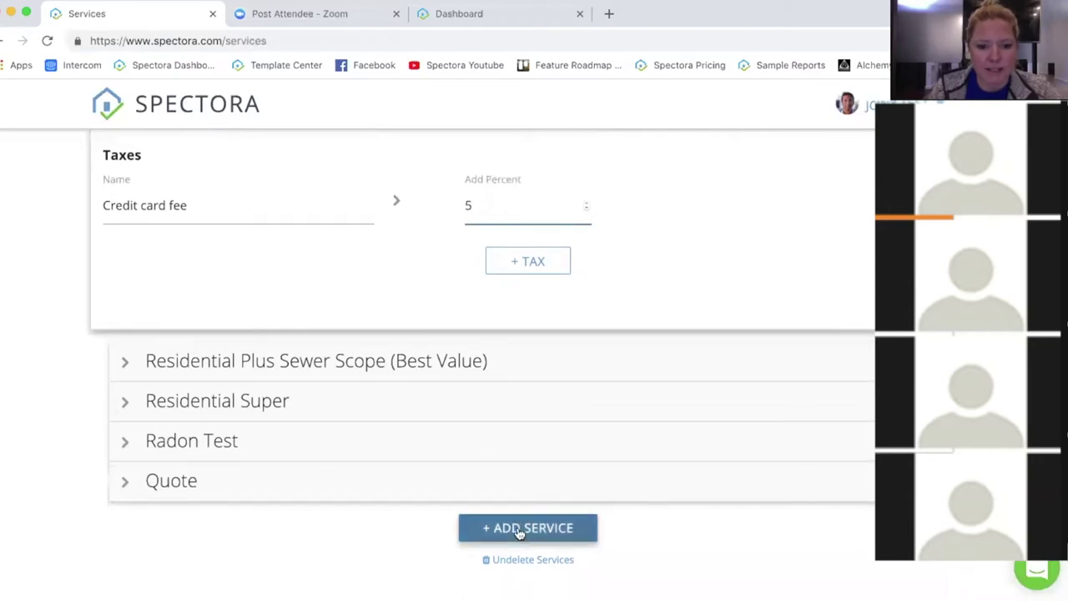
scroll(222, 417, "up", 10)
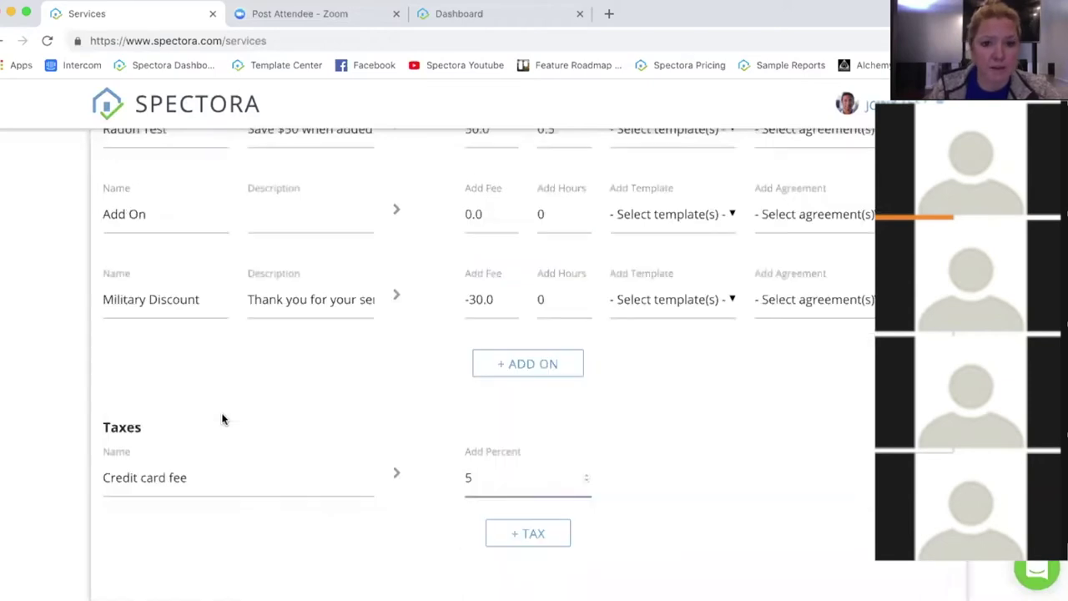
scroll(222, 417, "up", 5)
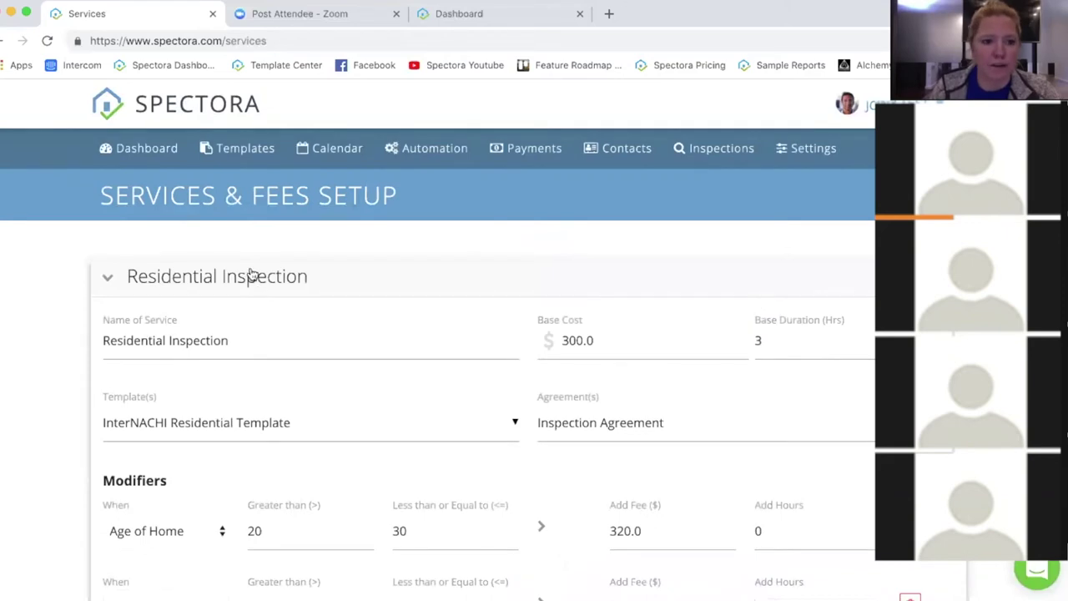
left_click(214, 269)
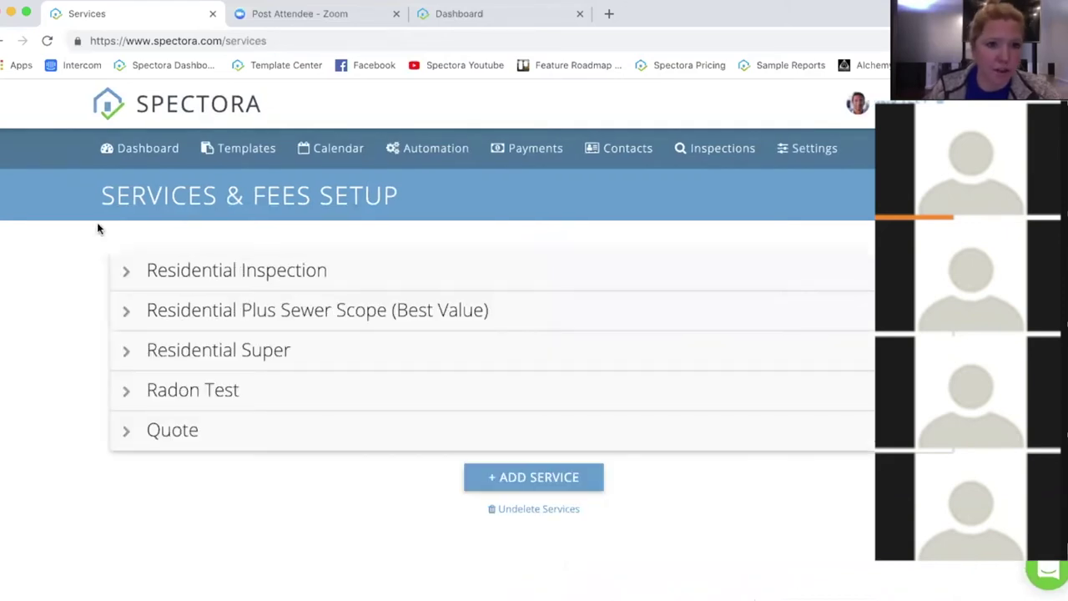
Step: Go back to Settings and expand Online Scheduler under Business & Scheduling Tools
left_click(4, 42)
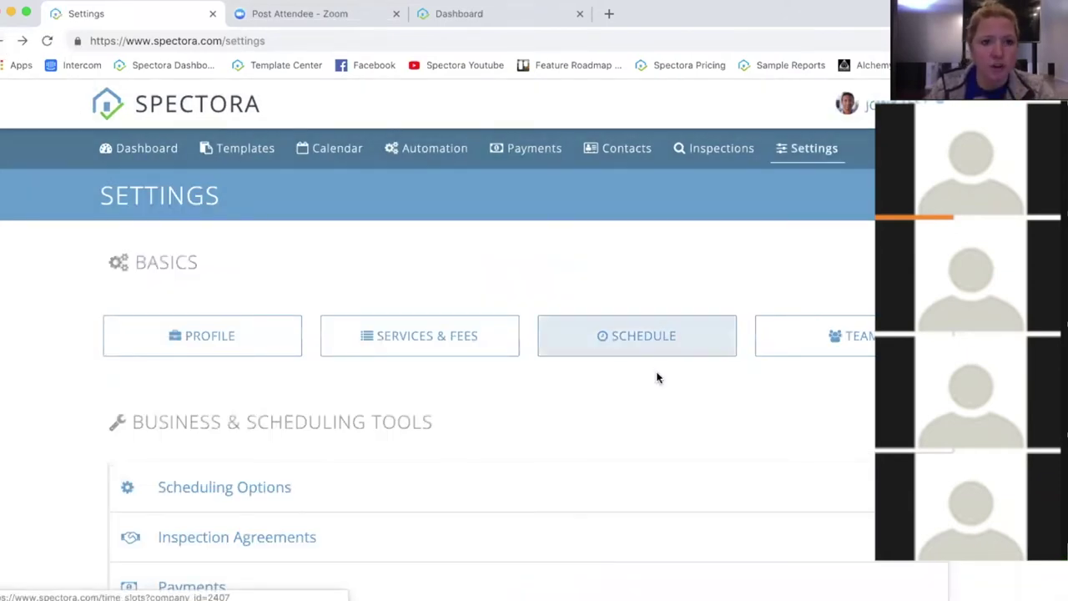
scroll(673, 416, "down", 3)
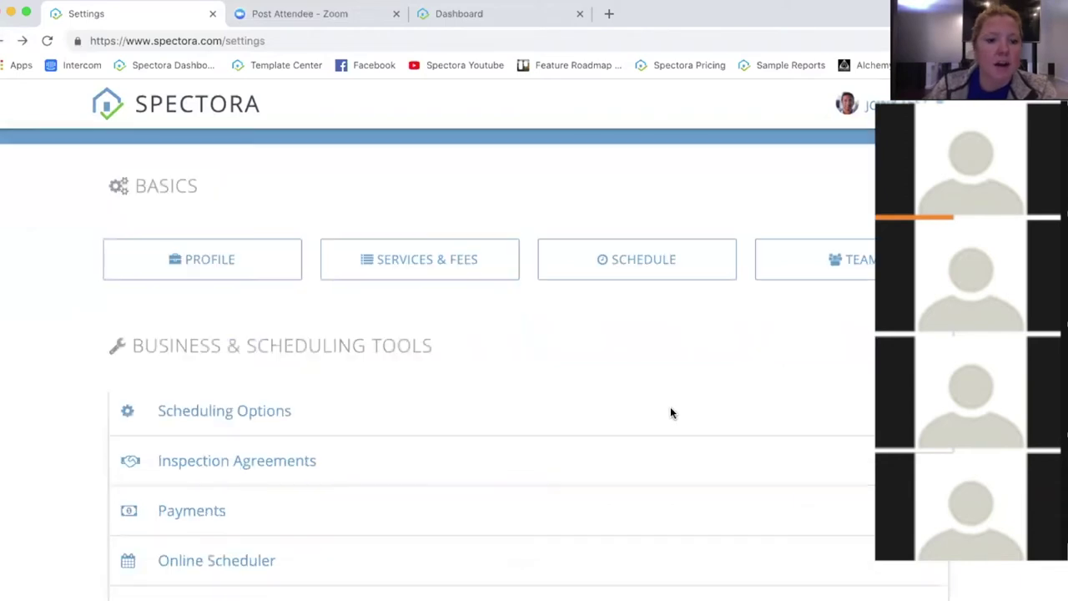
scroll(293, 485, "down", 3)
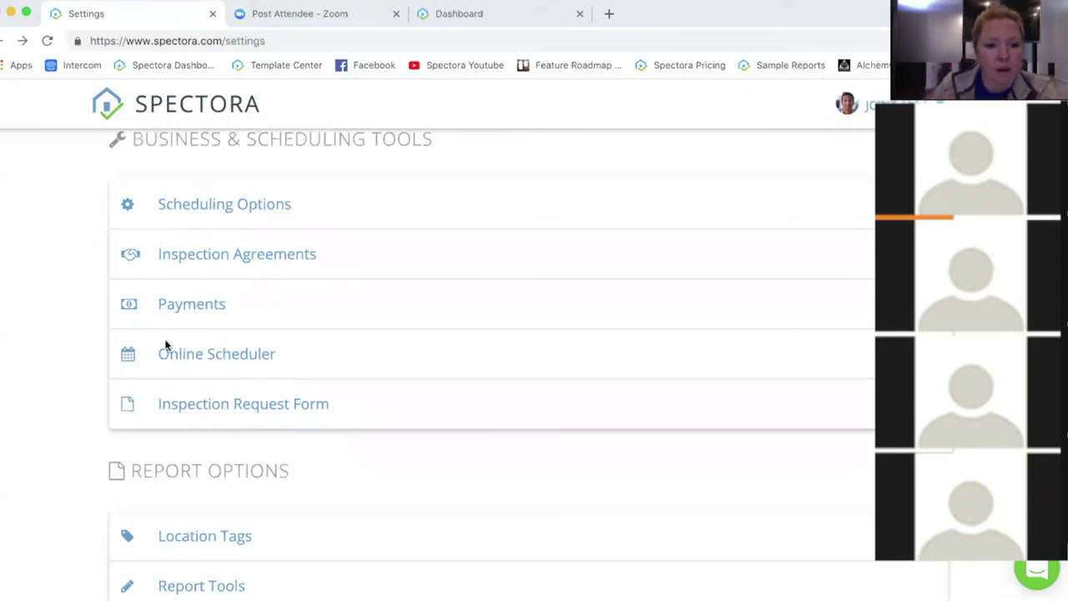
left_click(306, 353)
left_click(624, 369)
left_click(317, 334)
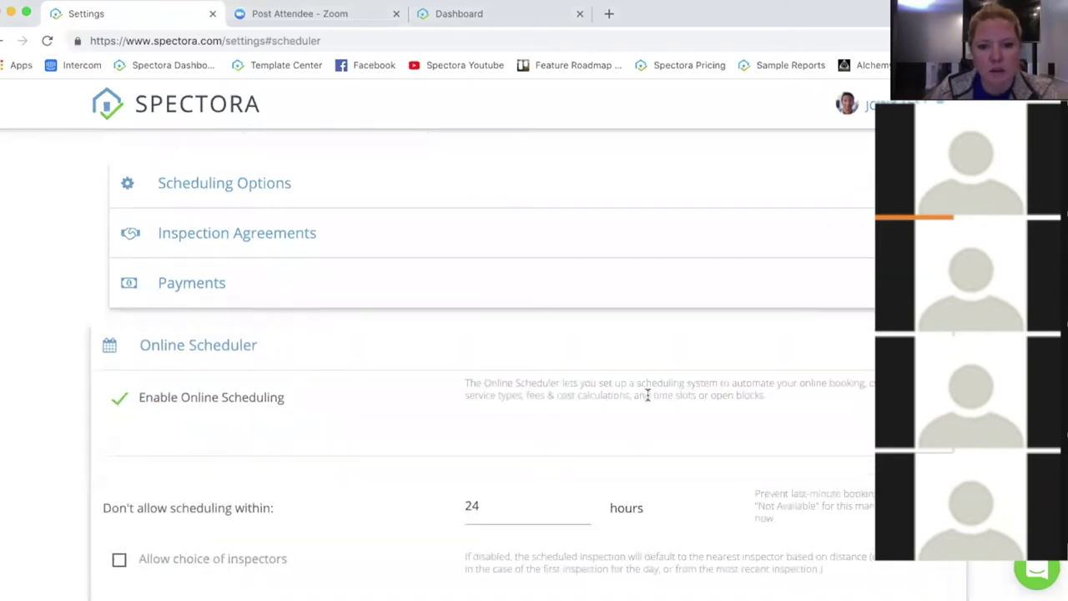
scroll(659, 372, "down", 5)
scroll(466, 398, "down", 2)
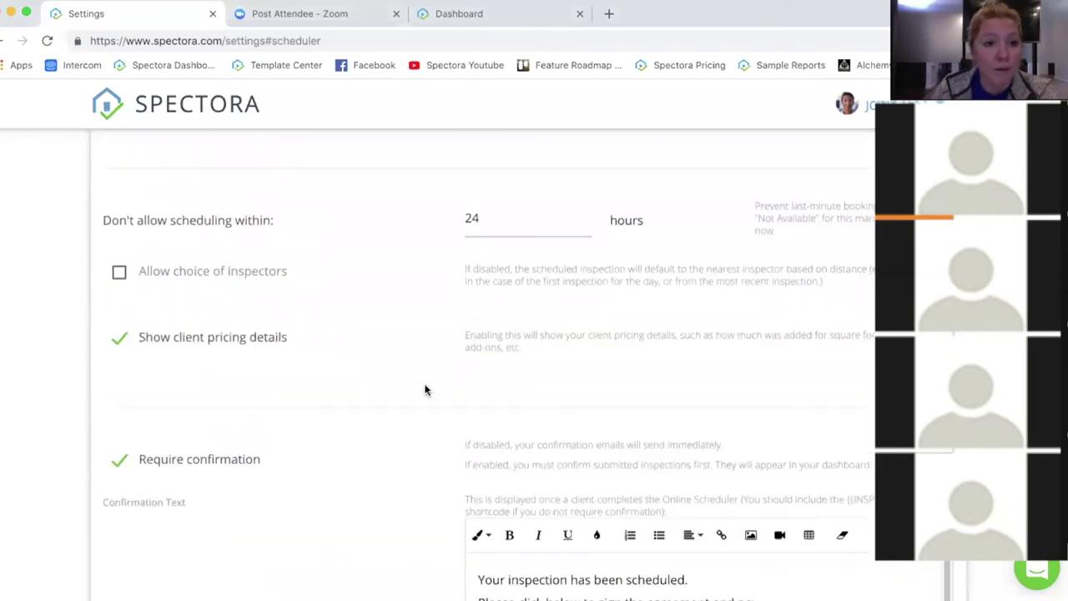
scroll(407, 357, "down", 1)
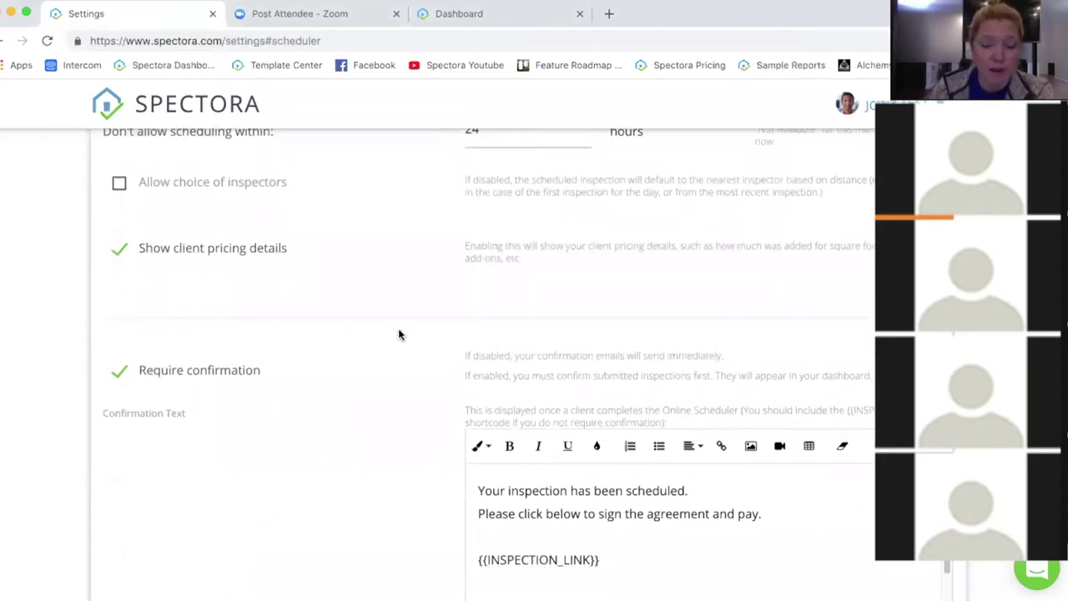
scroll(398, 332, "down", 5)
scroll(397, 327, "down", 12)
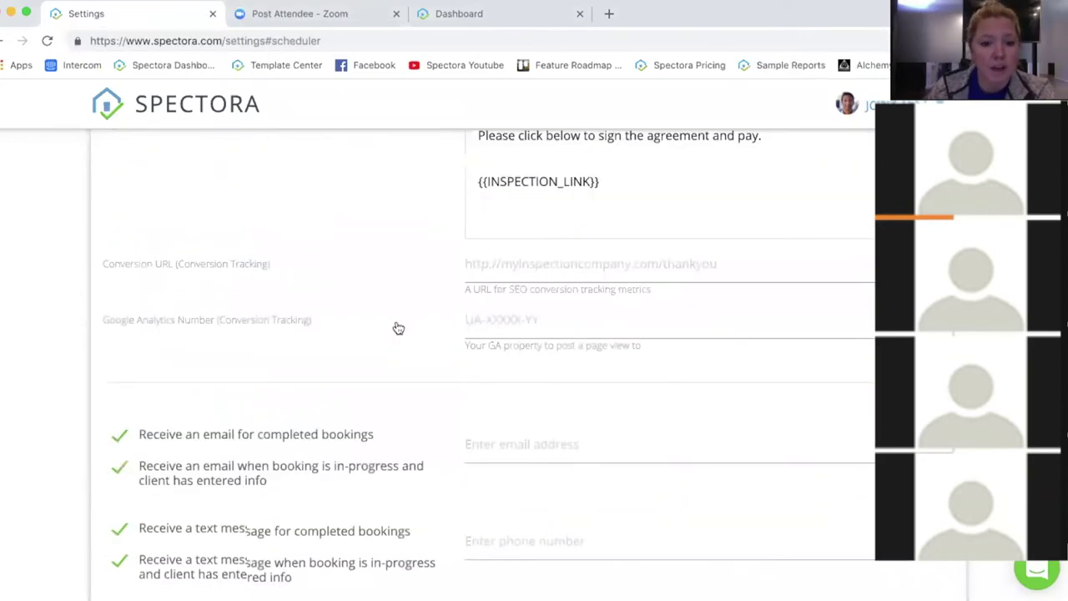
left_click(627, 267)
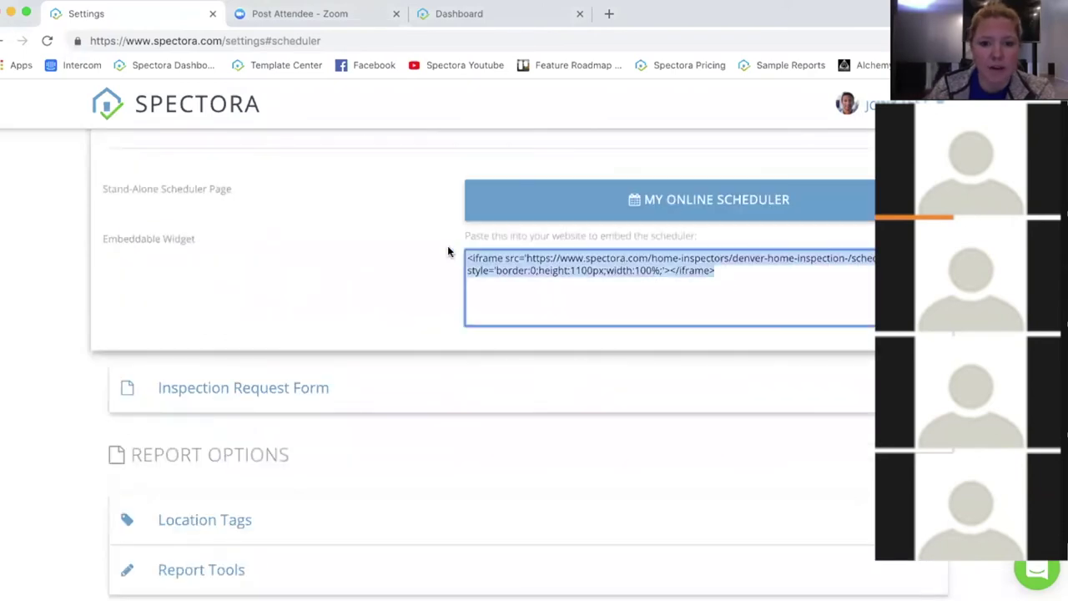
left_click(400, 287)
scroll(360, 282, "up", 5)
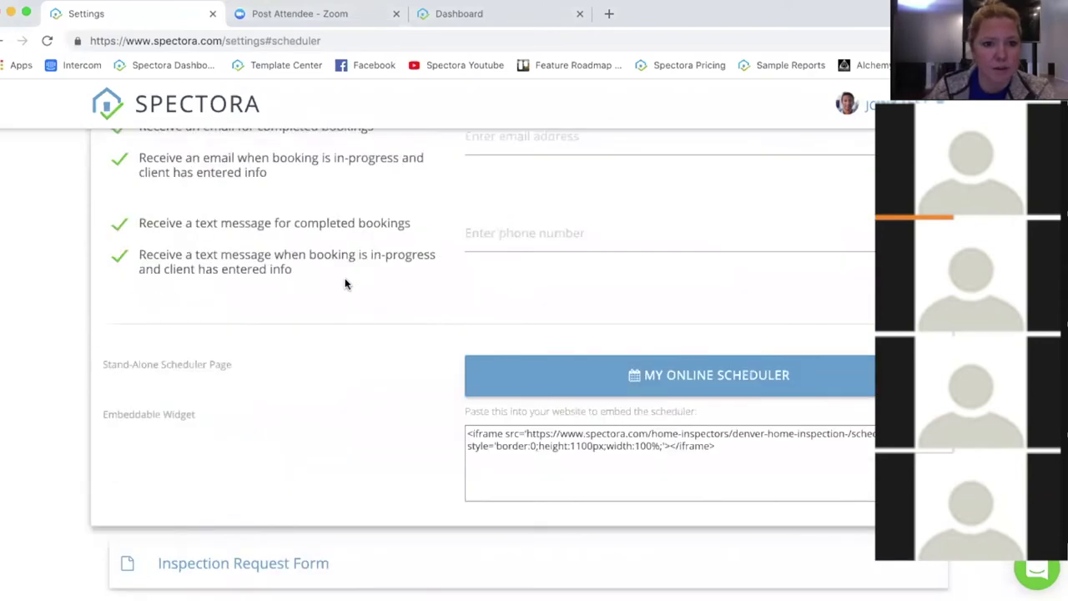
scroll(359, 285, "up", 12)
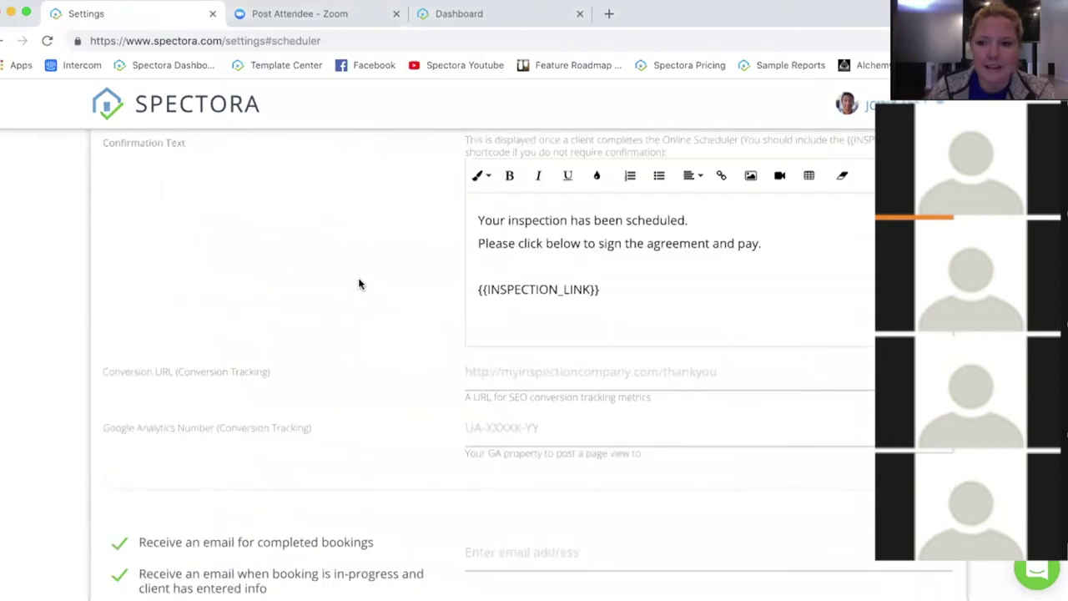
scroll(360, 284, "up", 3)
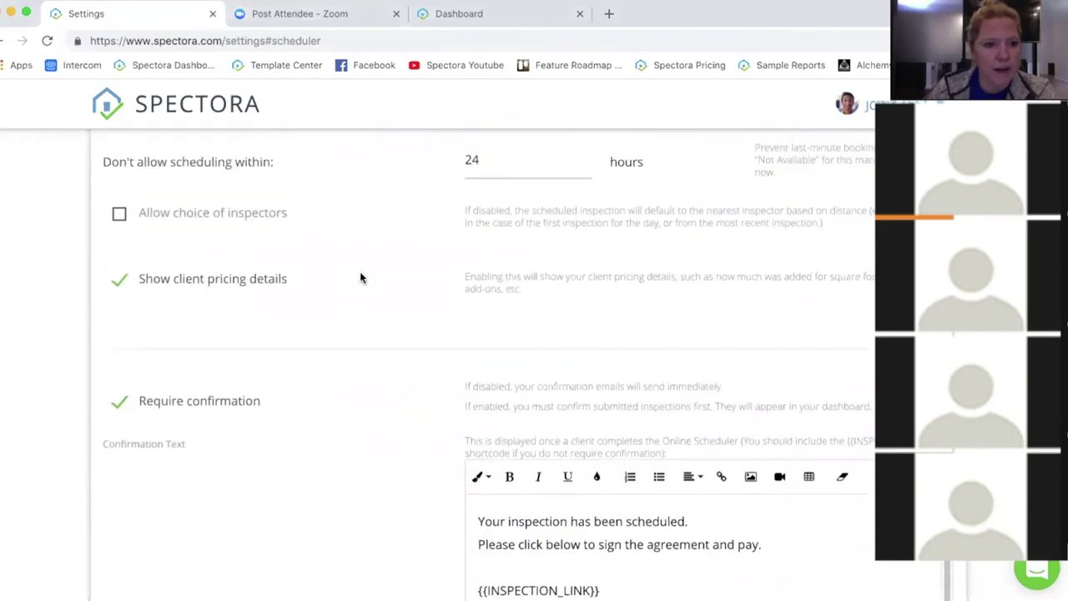
scroll(385, 281, "up", 1)
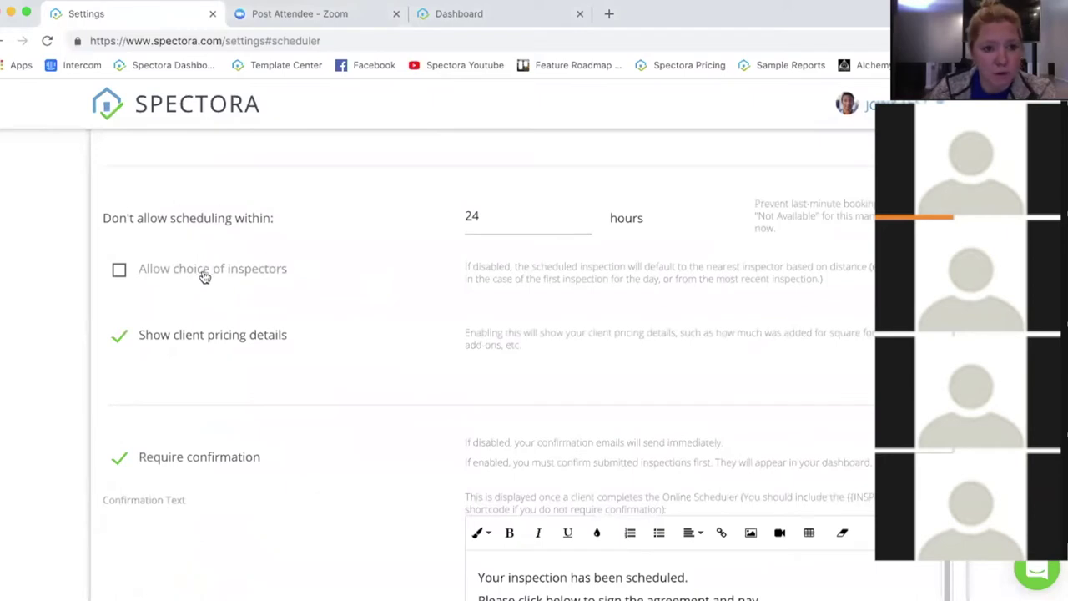
mouse_move(100, 214)
left_mouse_down()
mouse_move(262, 217)
mouse_move(82, 220)
left_mouse_up()
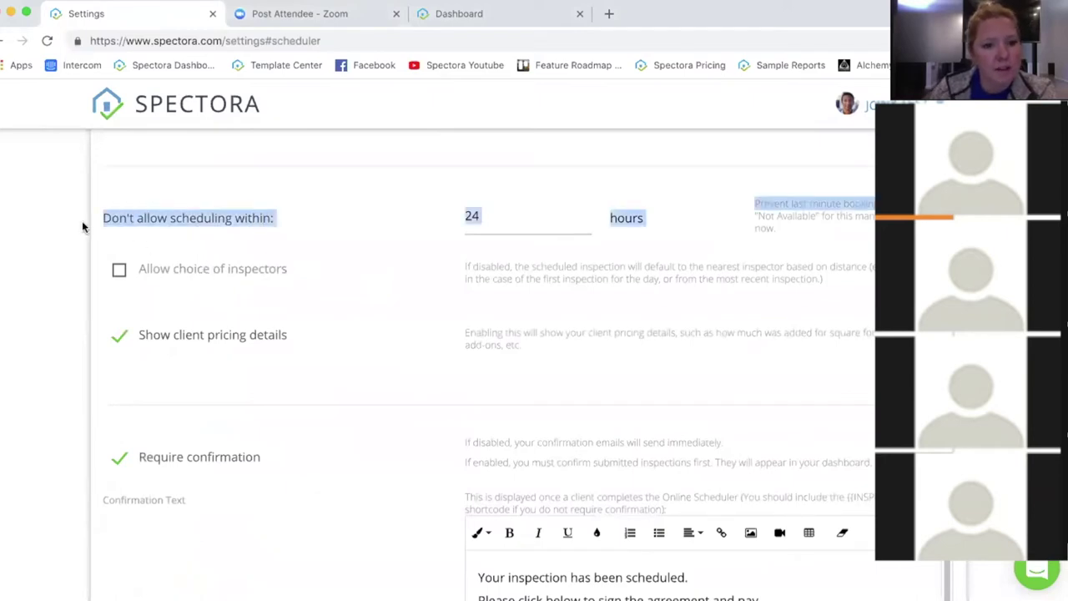
left_click(281, 218)
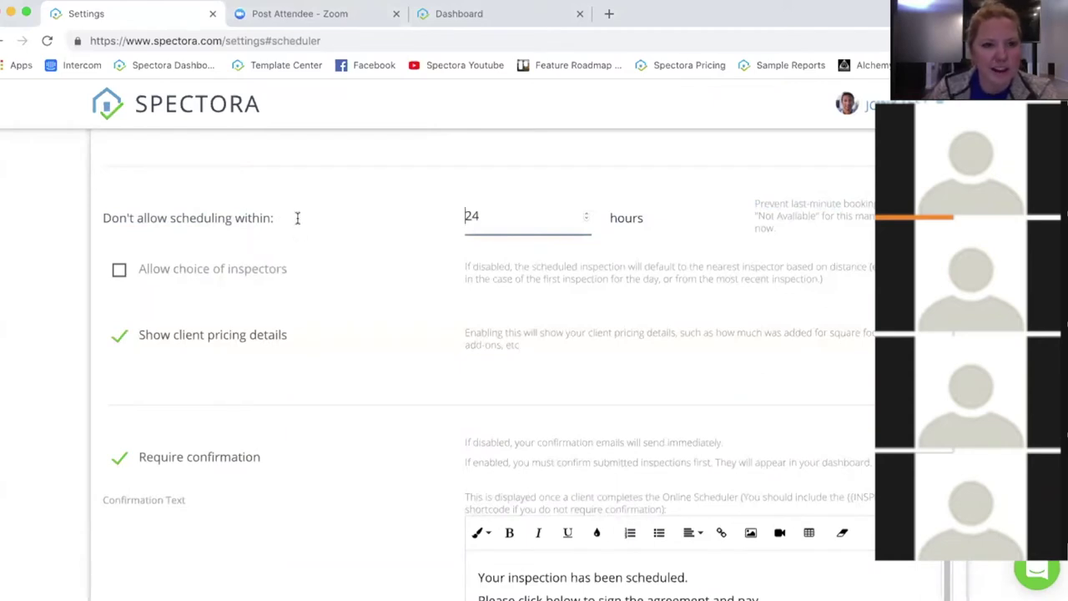
left_click(515, 213)
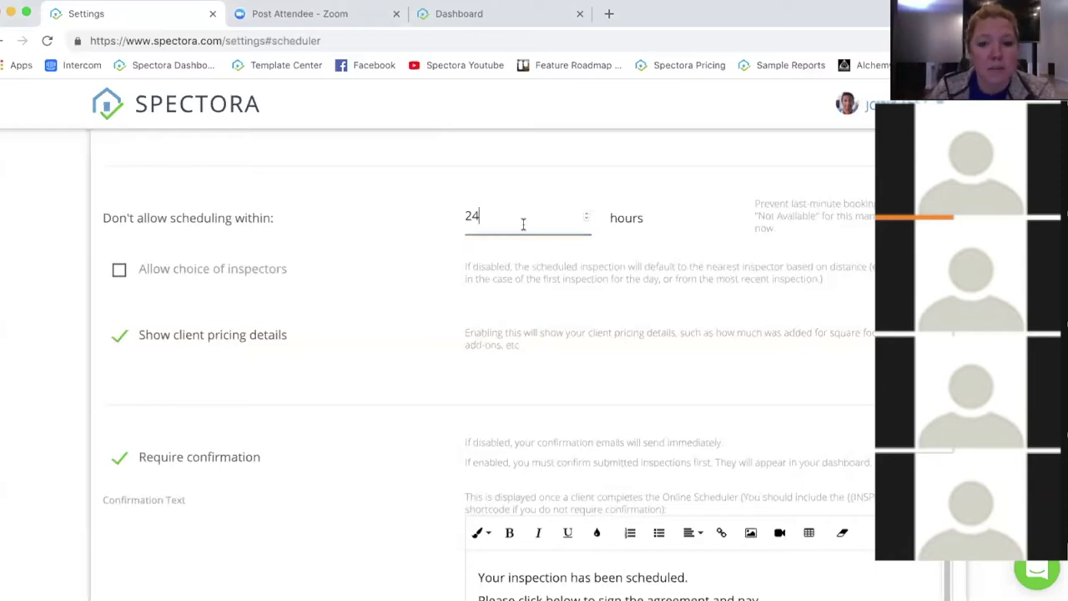
key("super+a")
left_click(380, 292)
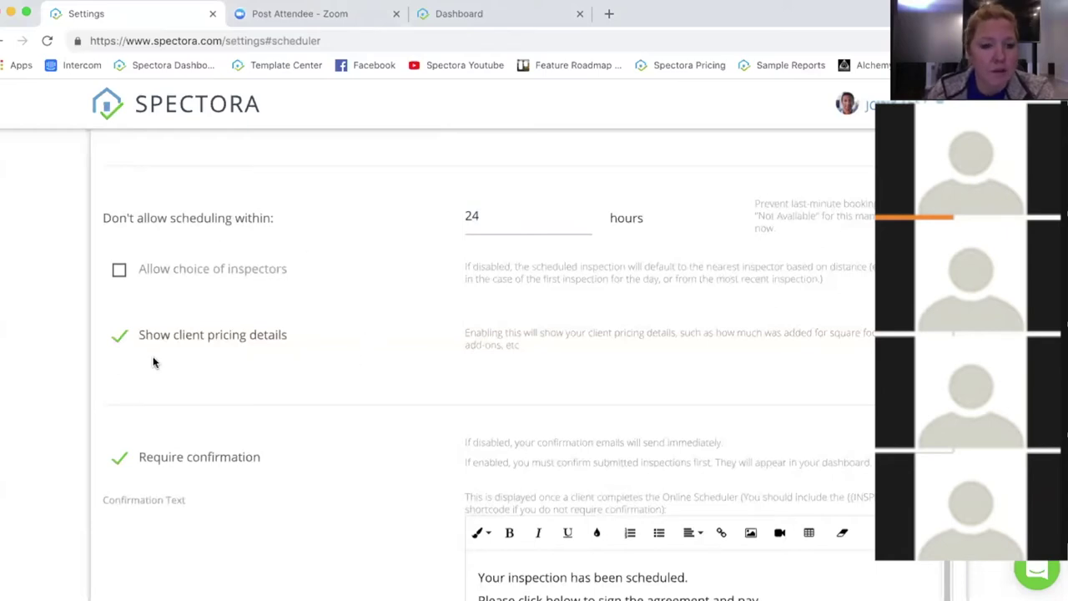
scroll(400, 367, "down", 3)
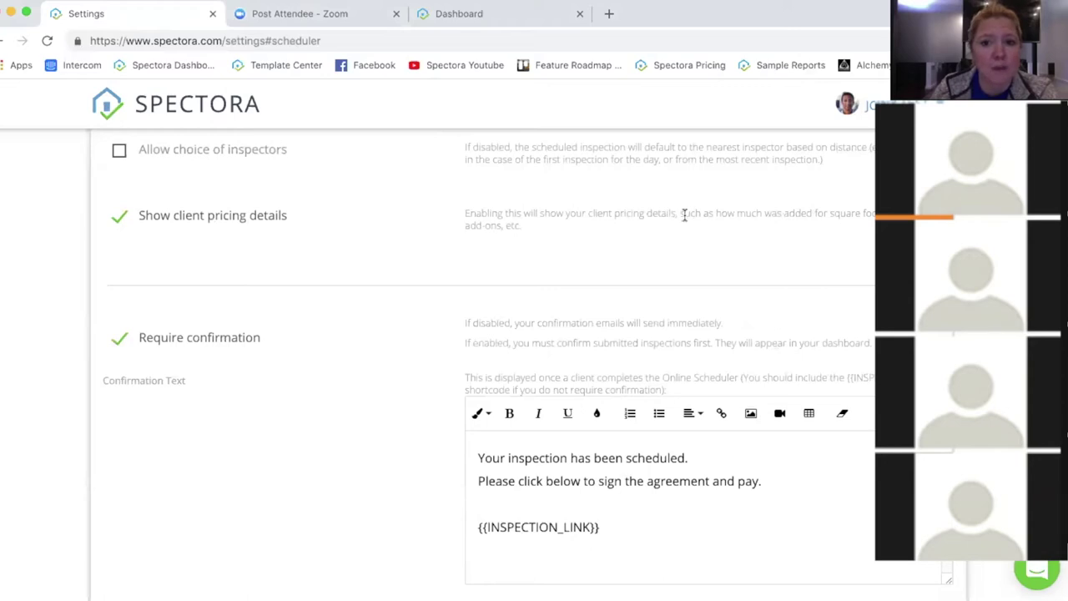
left_click_drag(683, 213, 688, 233)
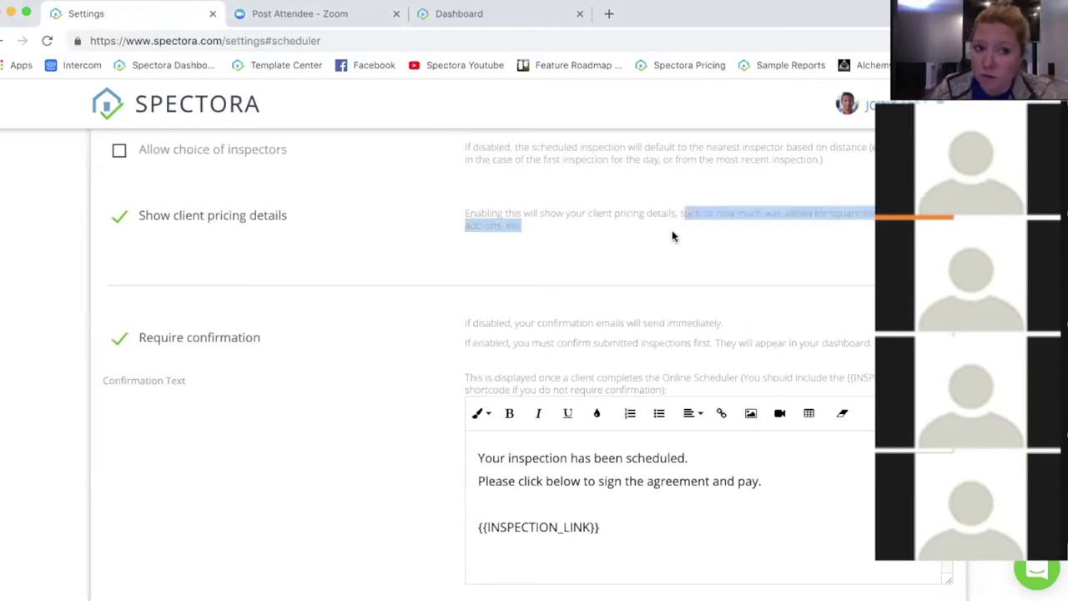
left_click(669, 235)
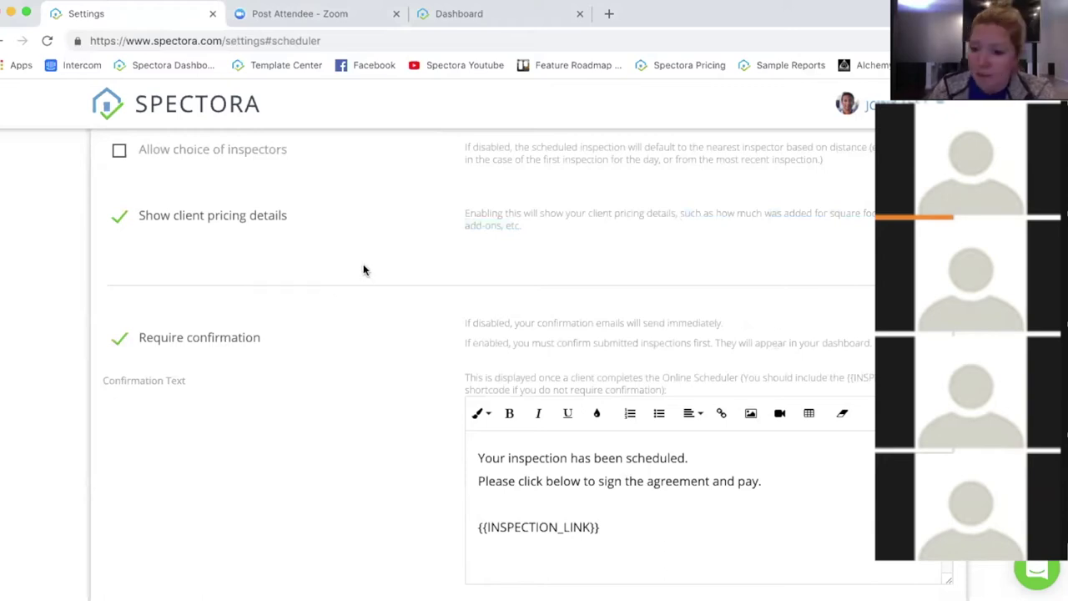
scroll(380, 260, "down", 3)
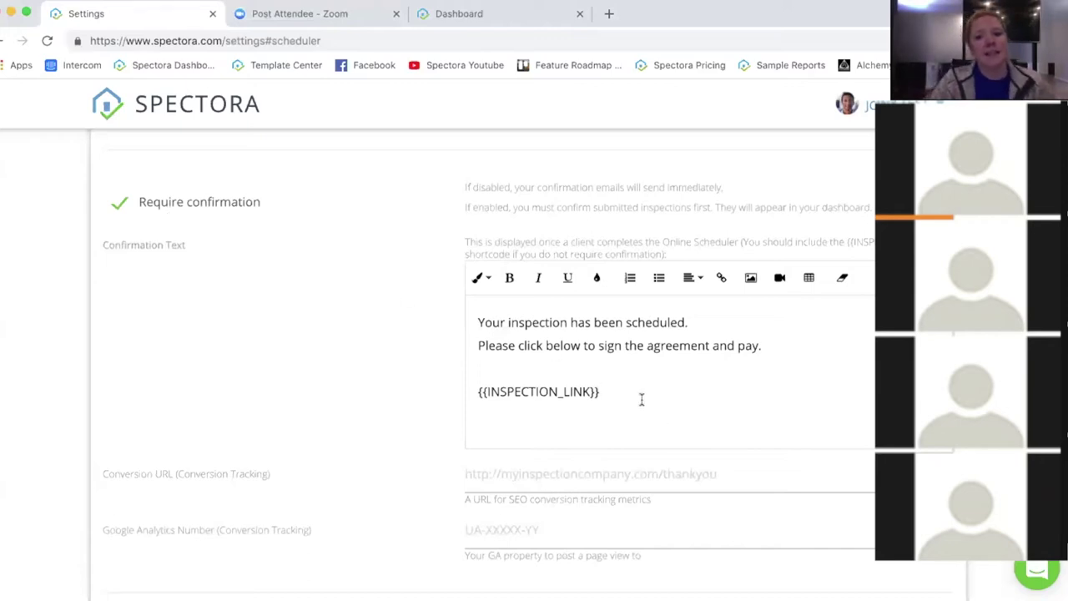
left_click_drag(642, 398, 482, 367)
left_click_drag(491, 328, 470, 317)
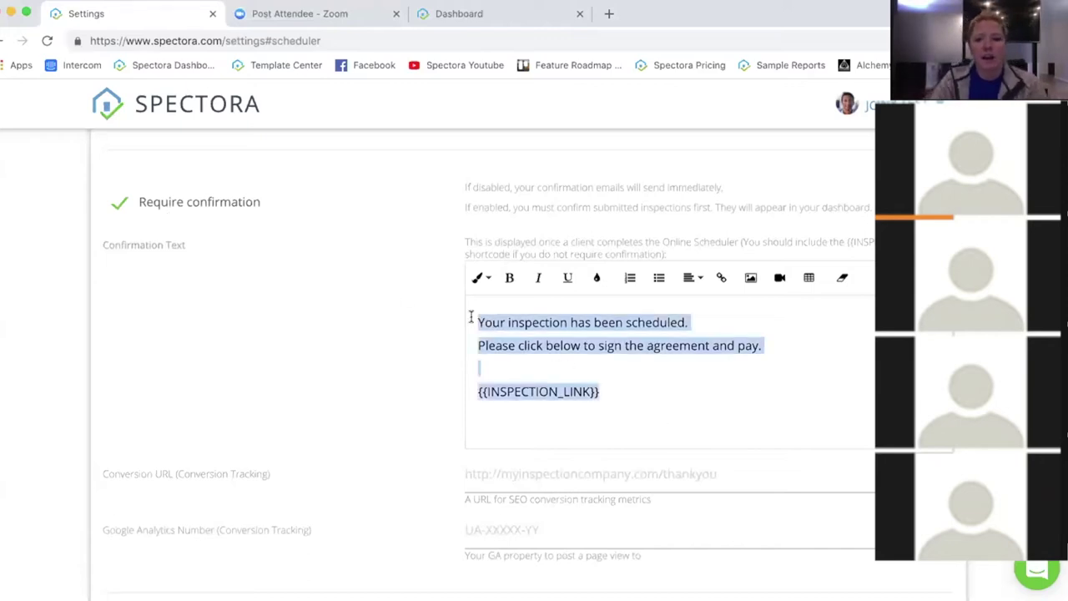
left_click(743, 380)
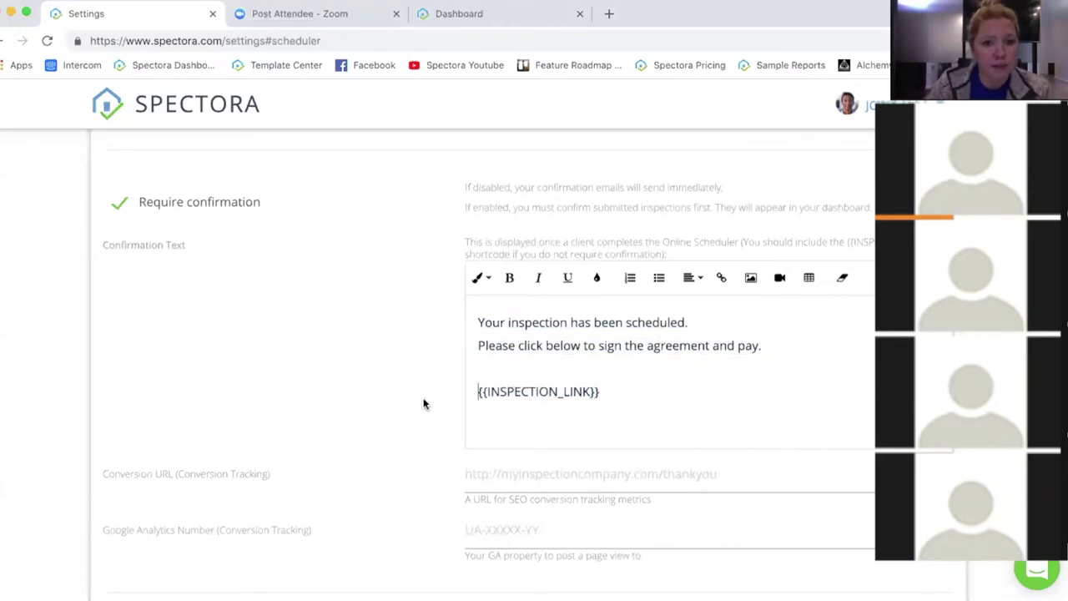
scroll(426, 399, "down", 1)
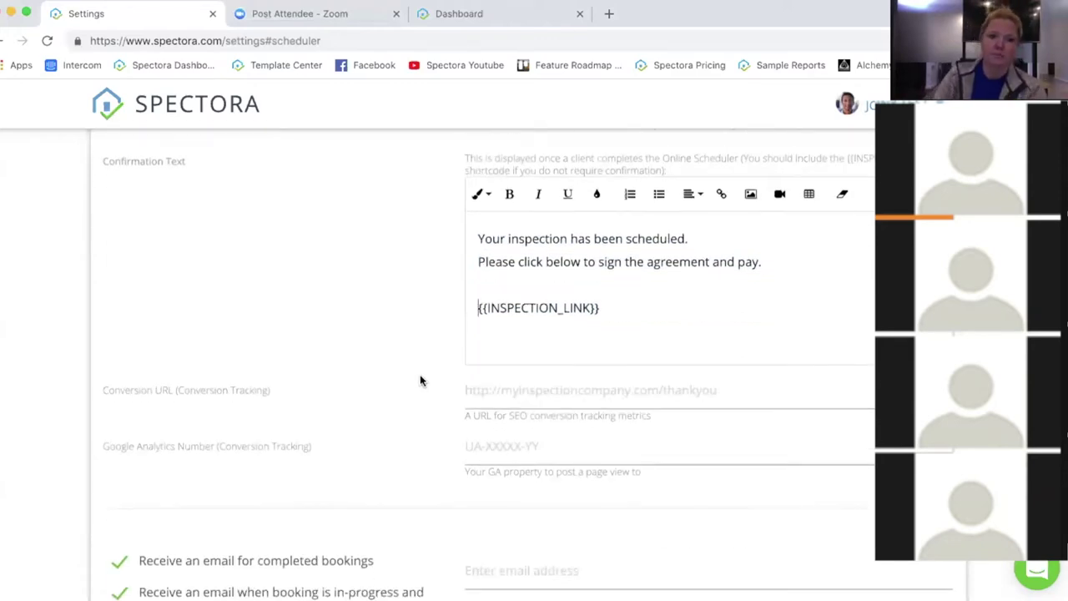
scroll(420, 380, "down", 2)
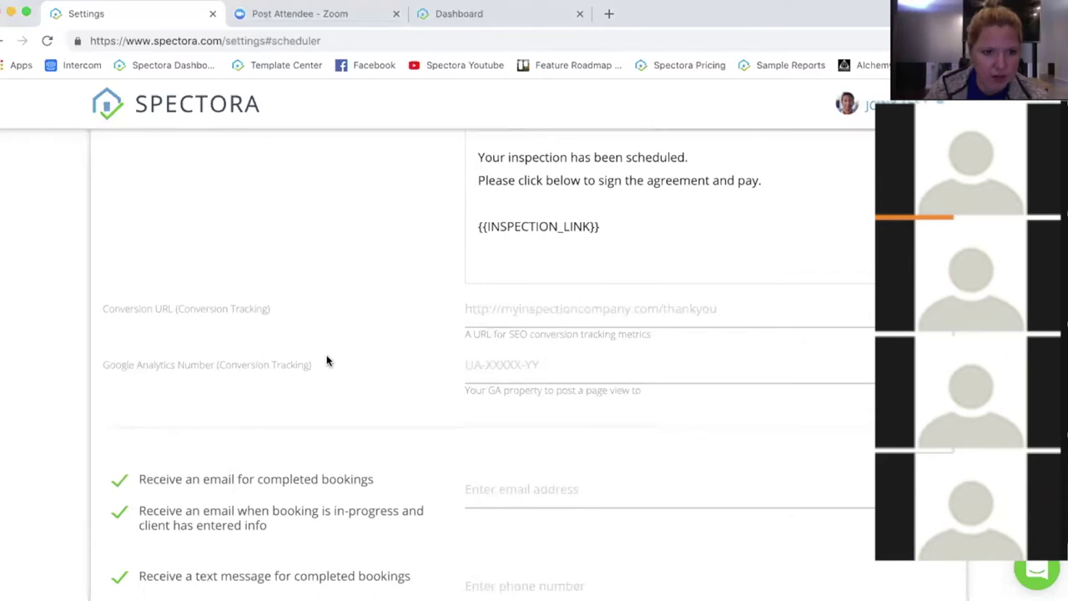
scroll(406, 348, "down", 1)
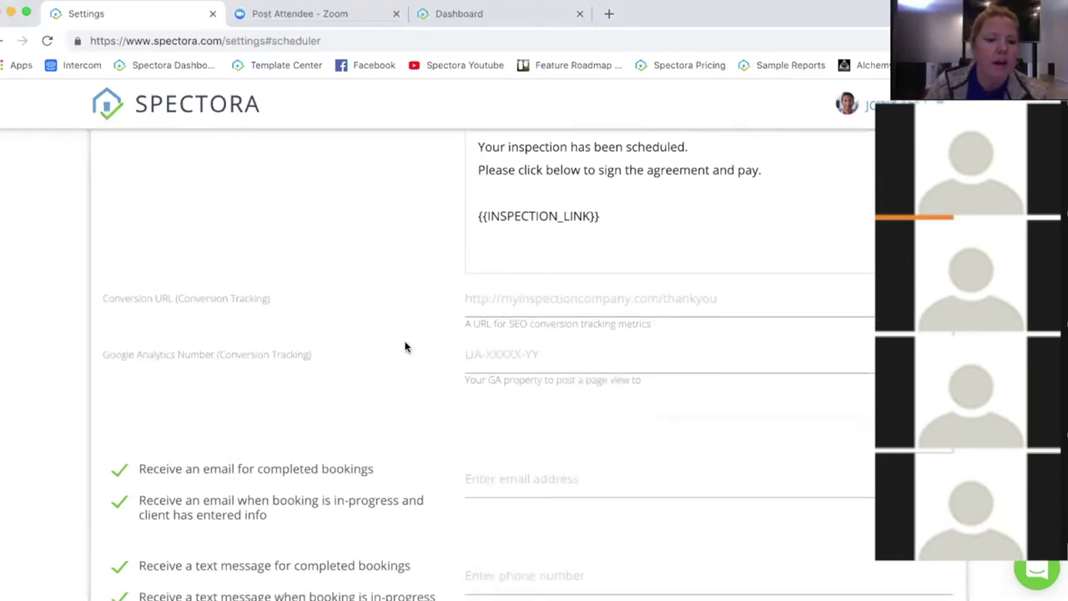
scroll(200, 272, "down", 5)
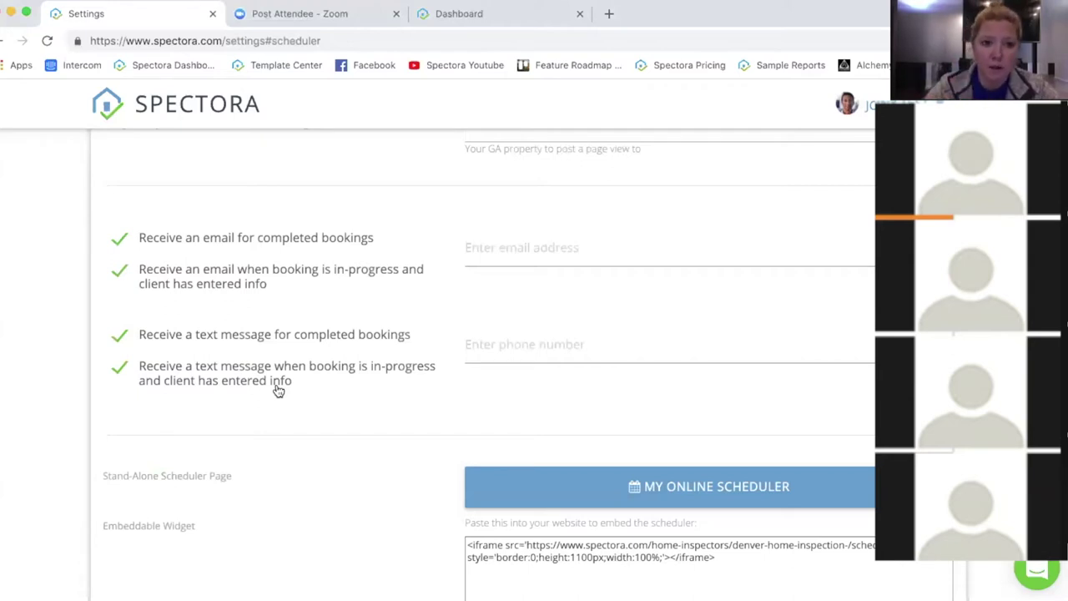
Step: Keep in-progress booking texts enabled and launch the stand-alone My Online Scheduler page
left_click(428, 372)
left_click(406, 372)
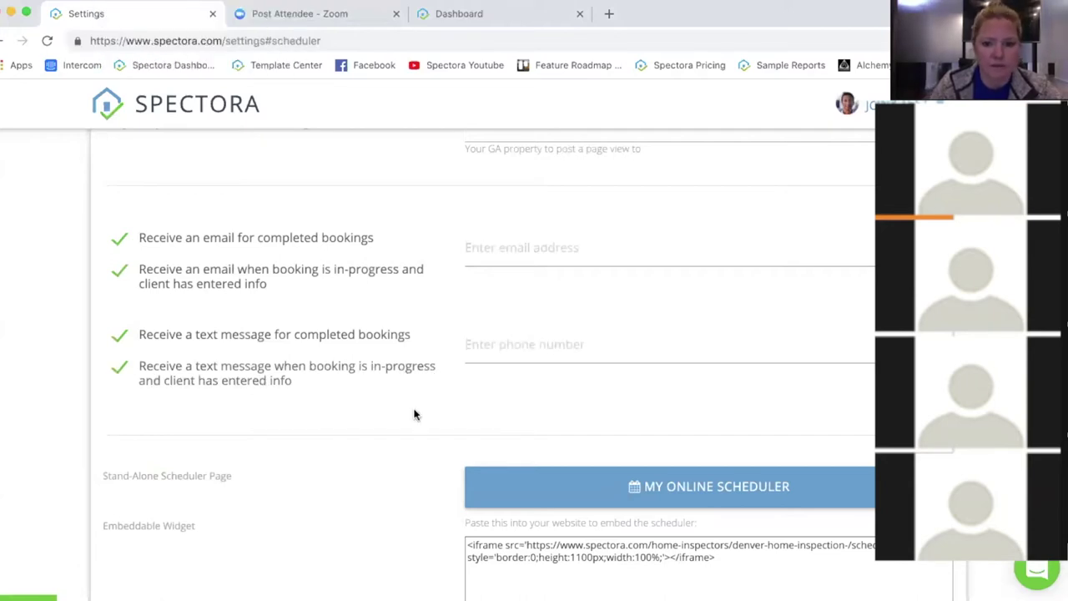
scroll(424, 410, "down", 3)
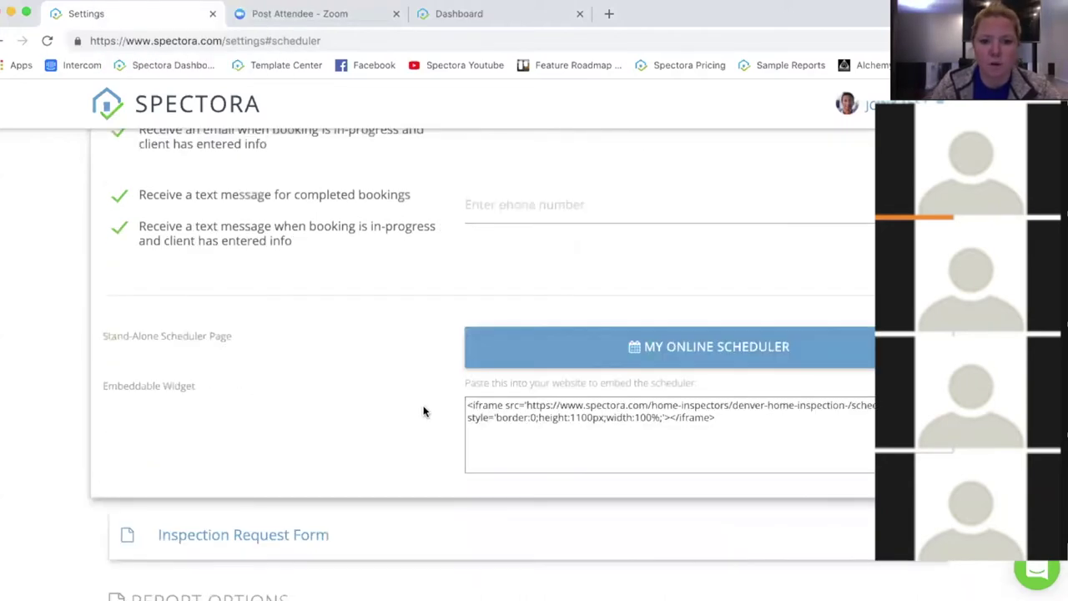
left_click(703, 343)
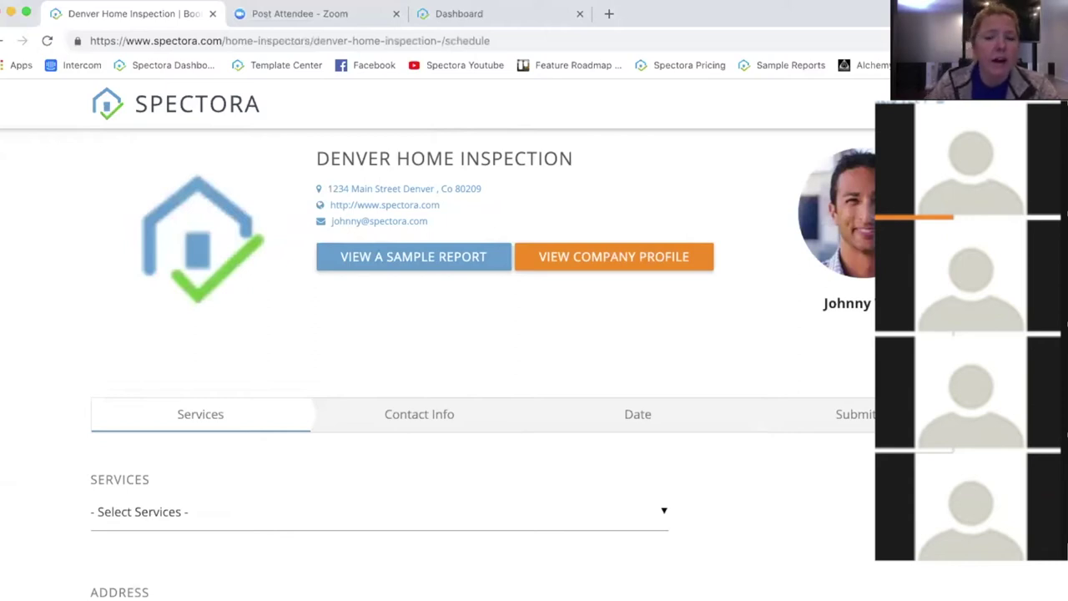
scroll(484, 375, "down", 5)
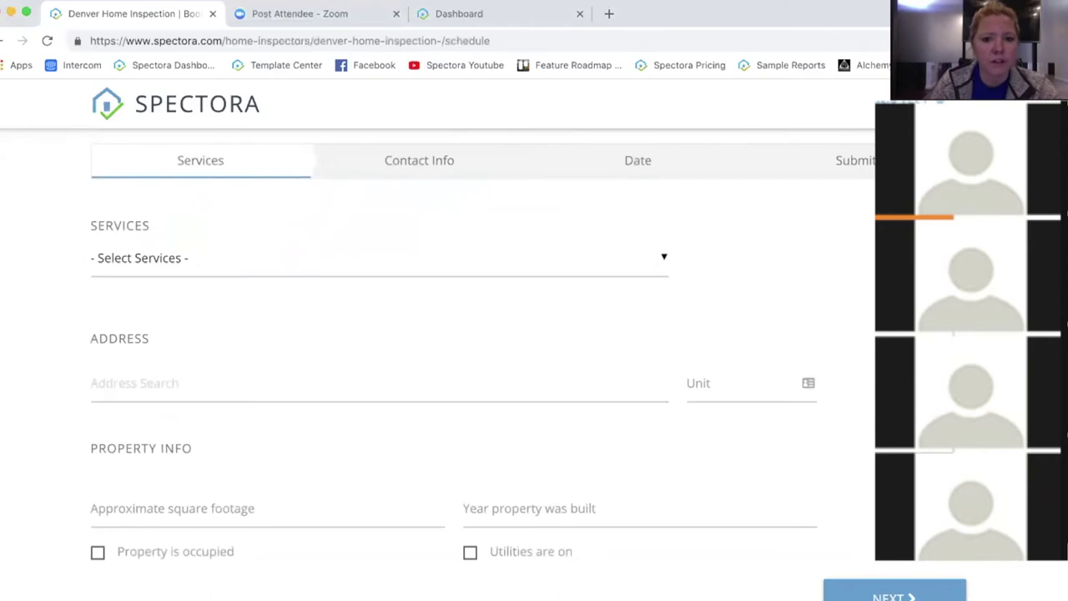
scroll(483, 132, "up", 3)
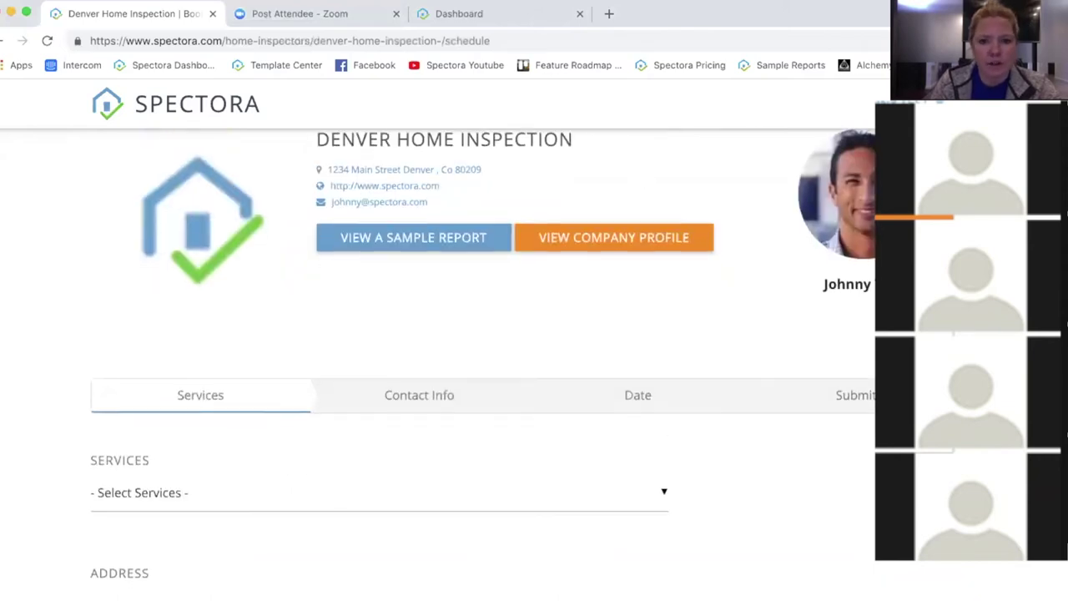
scroll(537, 241, "down", 1)
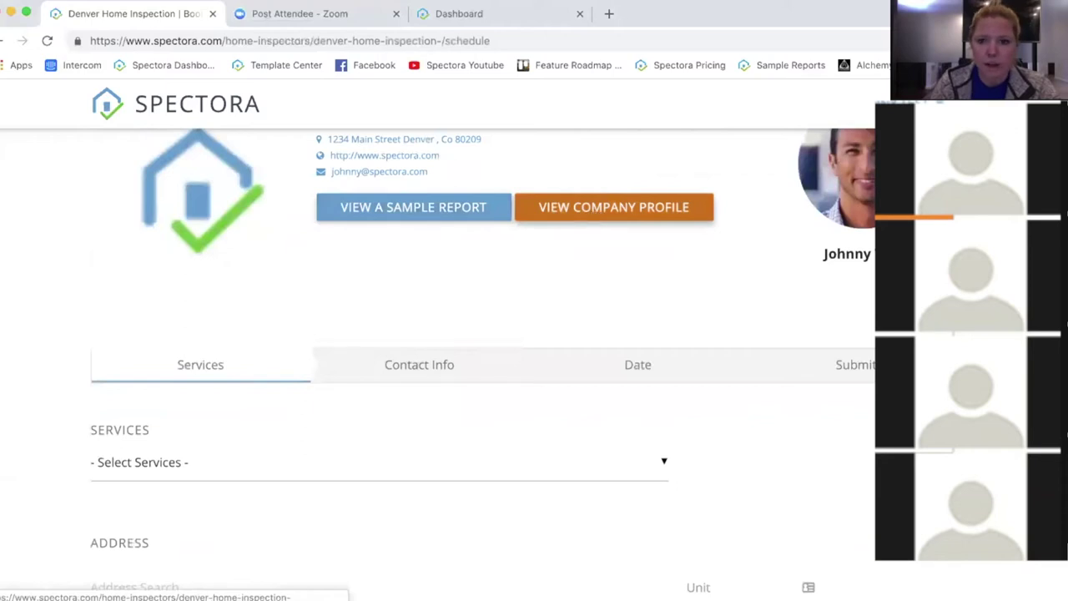
scroll(597, 213, "down", 4)
scroll(162, 339, "down", 1)
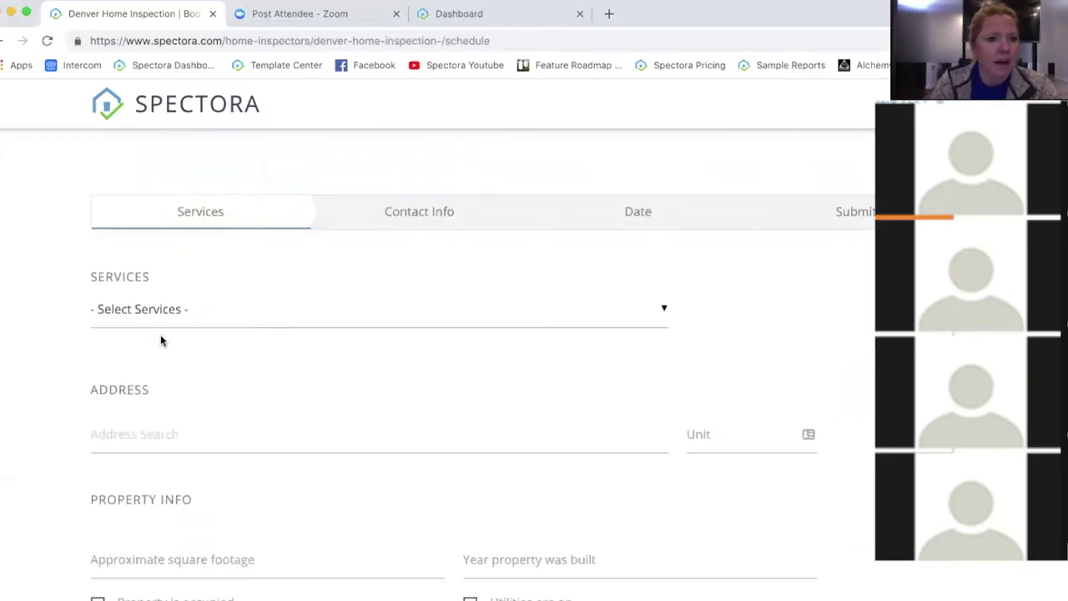
left_click(145, 310)
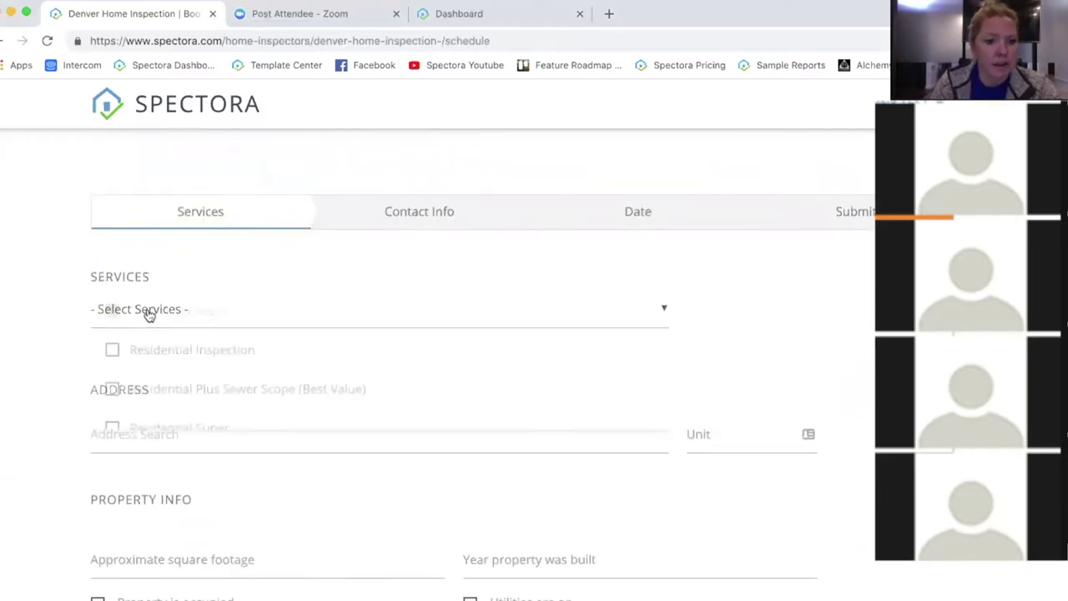
left_click(327, 351)
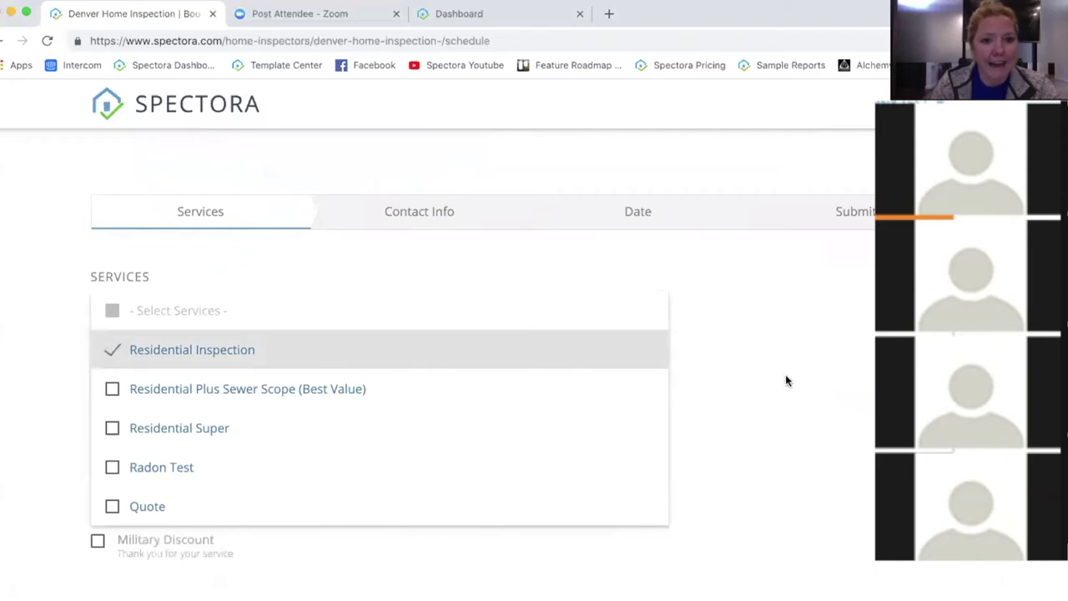
left_click(762, 360)
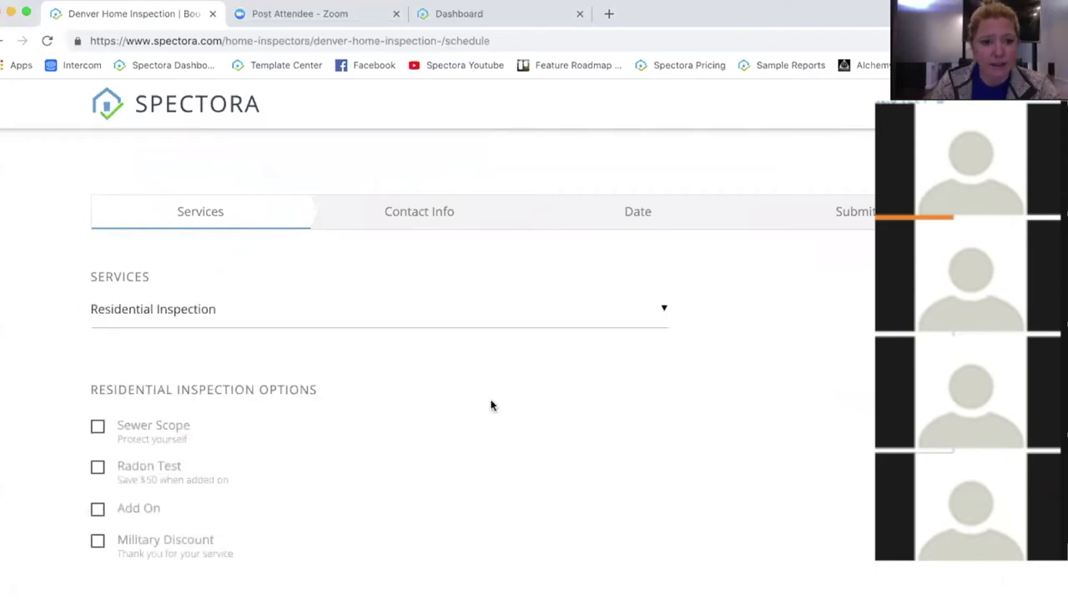
scroll(346, 372, "down", 2)
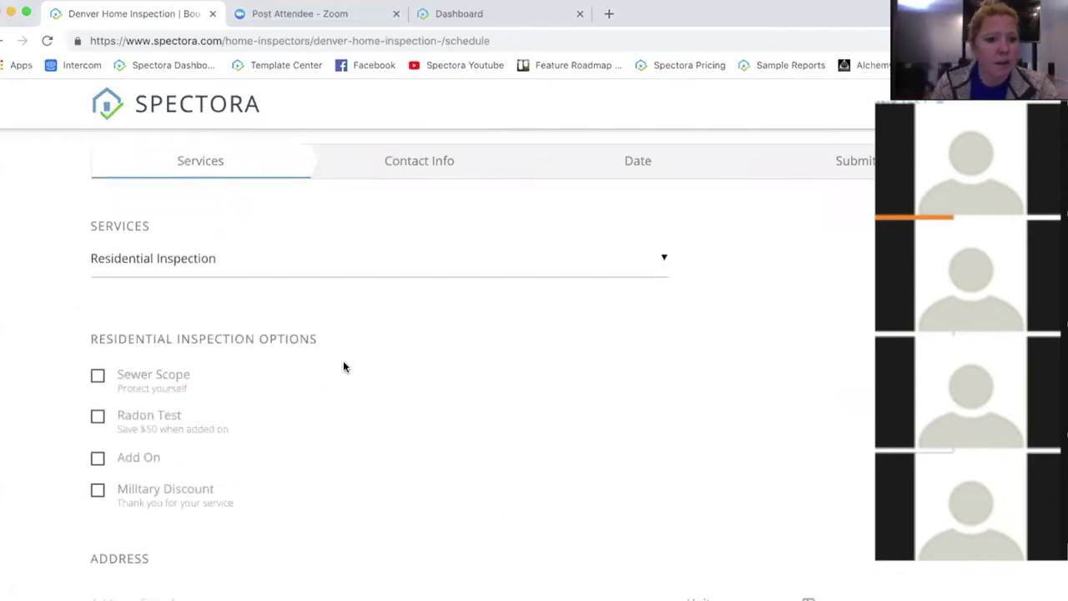
left_click(232, 264)
left_click(224, 300)
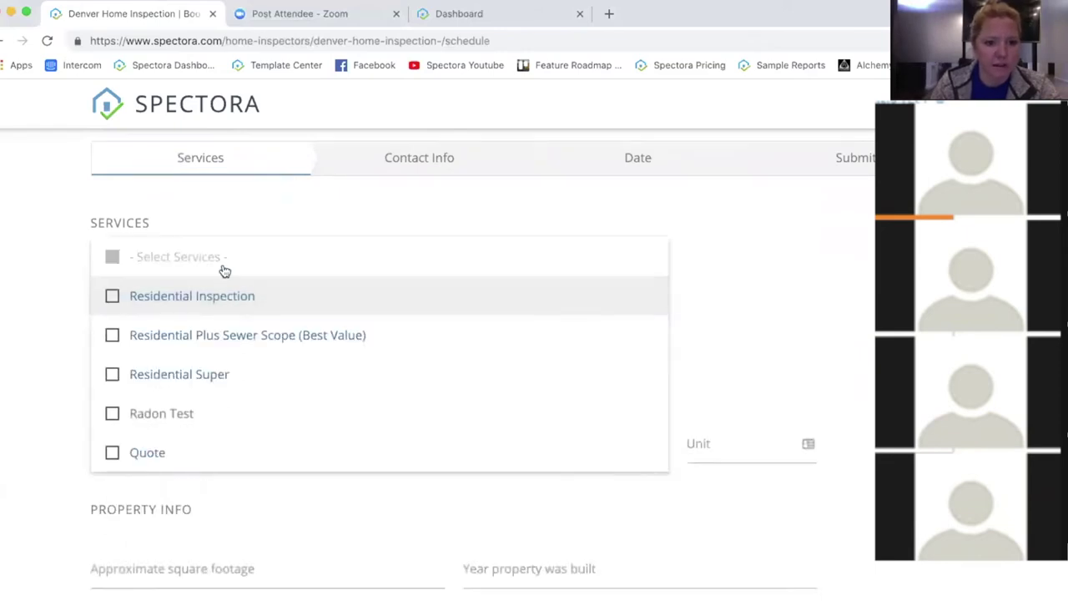
left_click(227, 297)
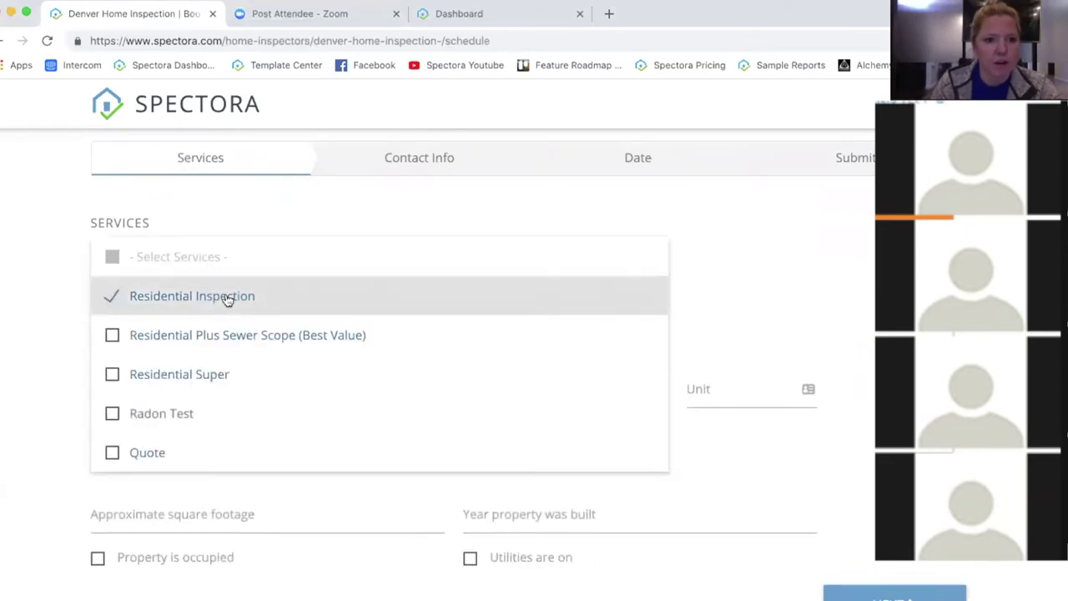
left_click(845, 368)
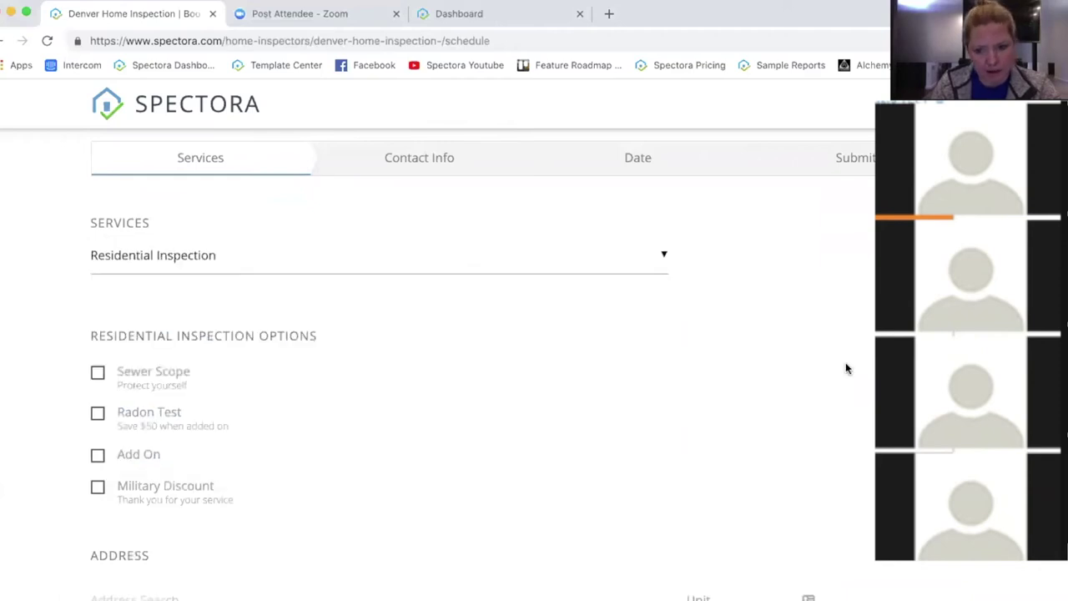
scroll(393, 342, "down", 1)
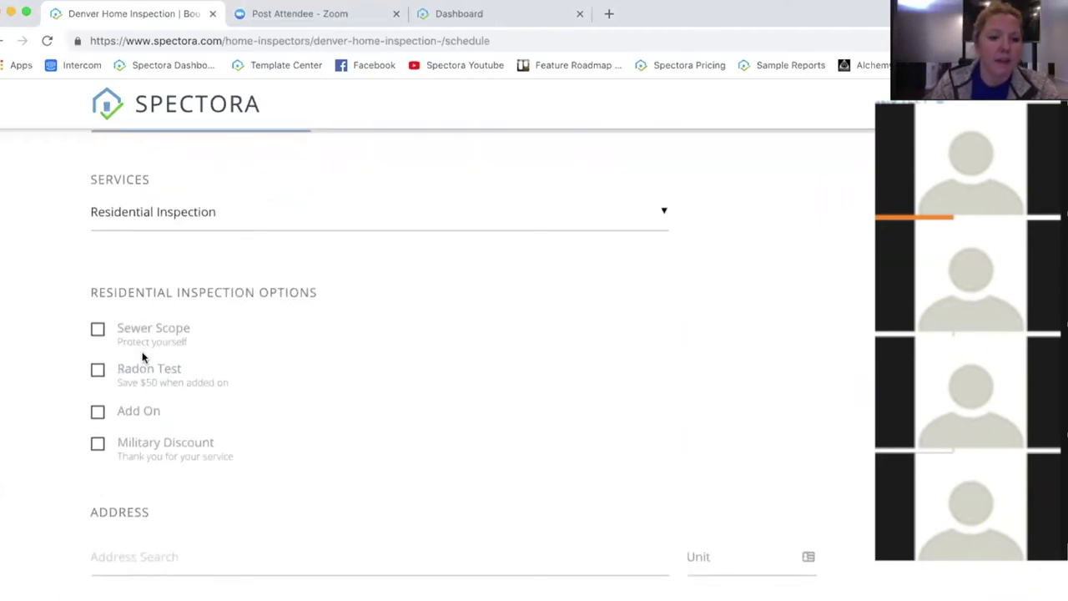
left_click(97, 445)
scroll(468, 402, "down", 3)
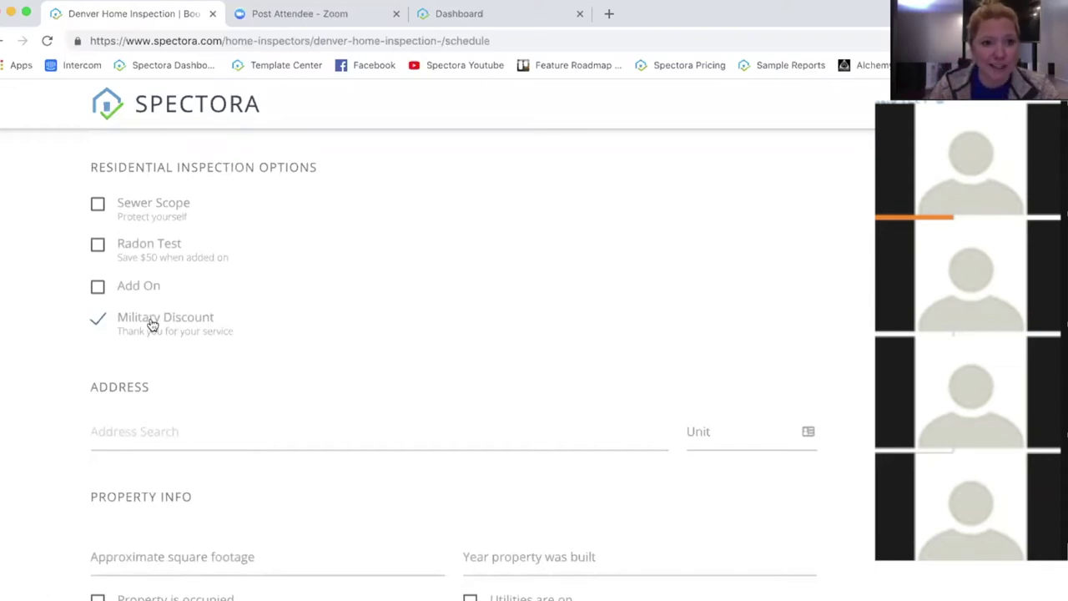
left_click(191, 429)
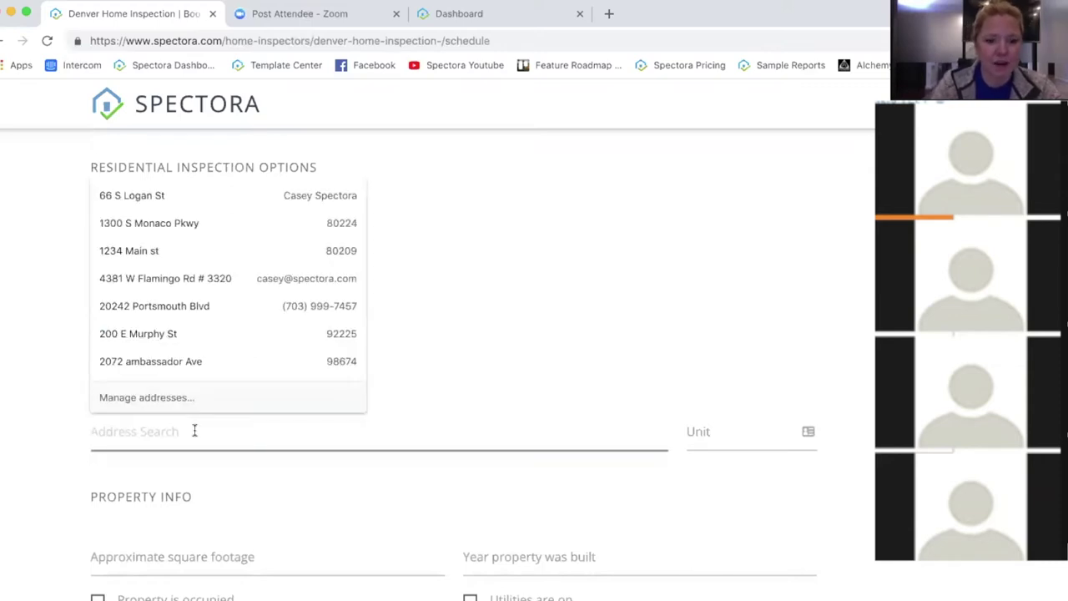
left_click(207, 434)
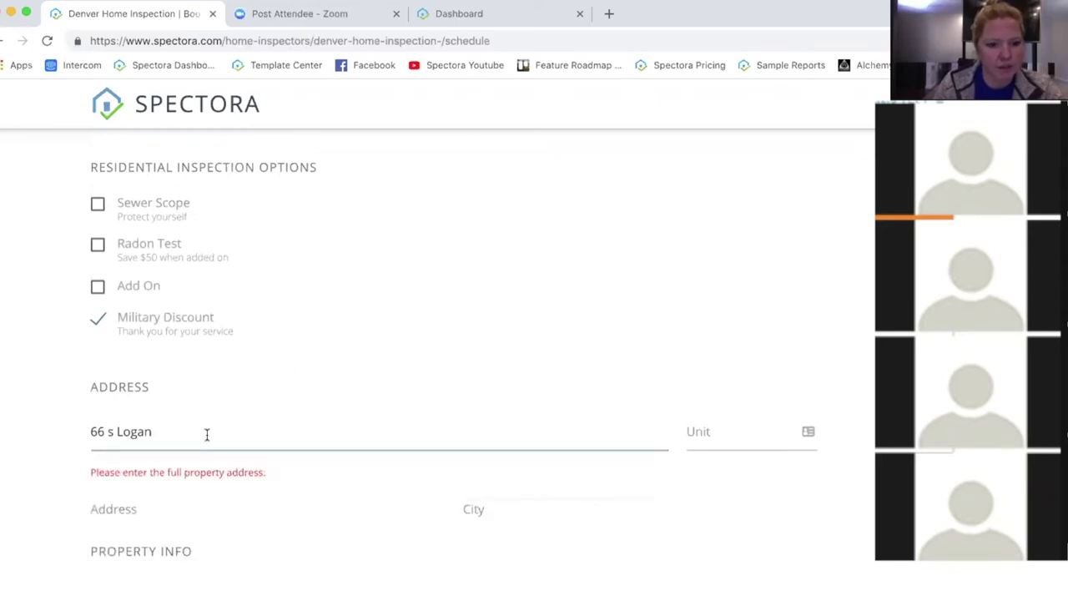
left_click(355, 464)
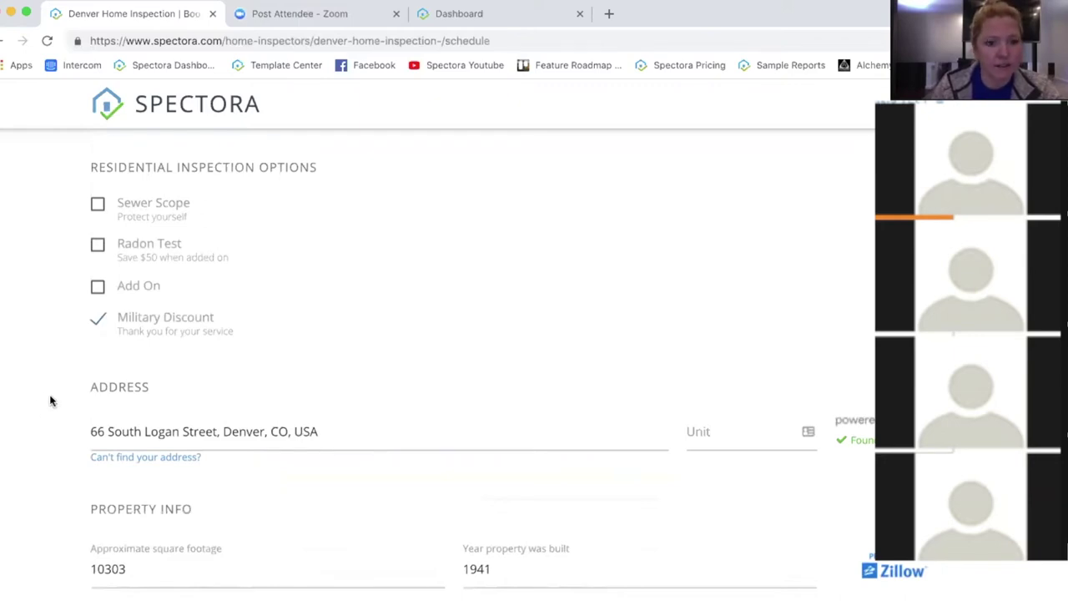
Step: Confirm the autofilled 10303 sq ft and 1941 year built, then continue to Contact Info
scroll(291, 450, "down", 1)
scroll(390, 418, "down", 2)
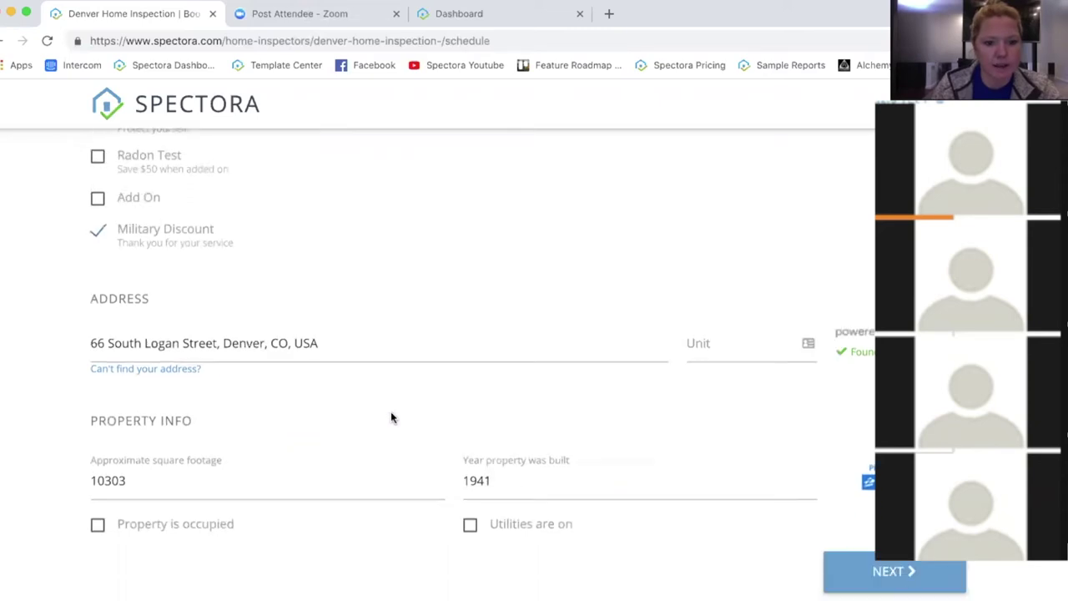
left_click_drag(126, 451, 54, 450)
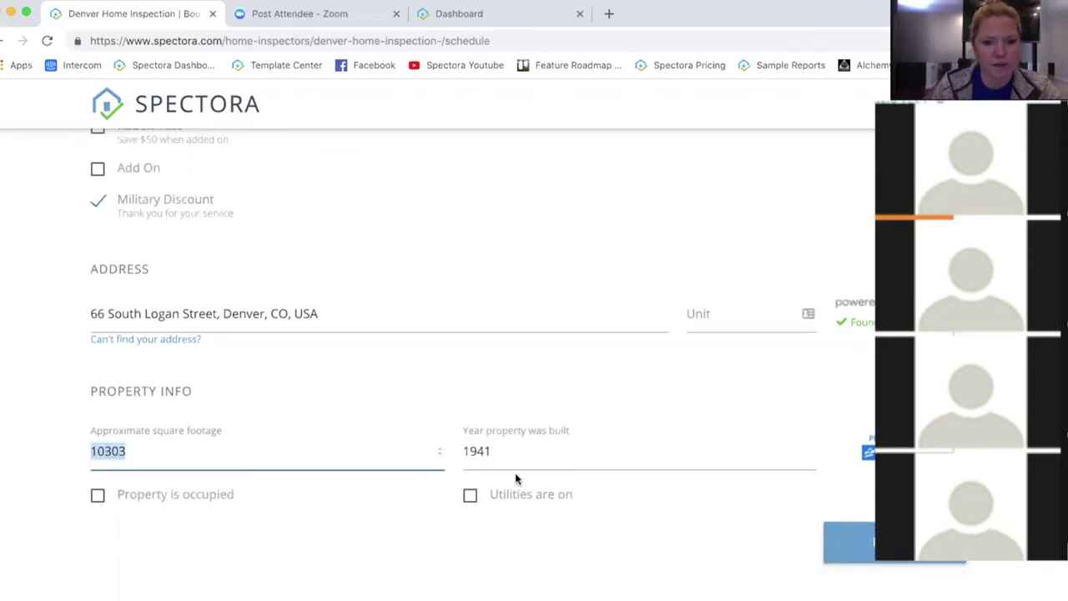
key("Tab")
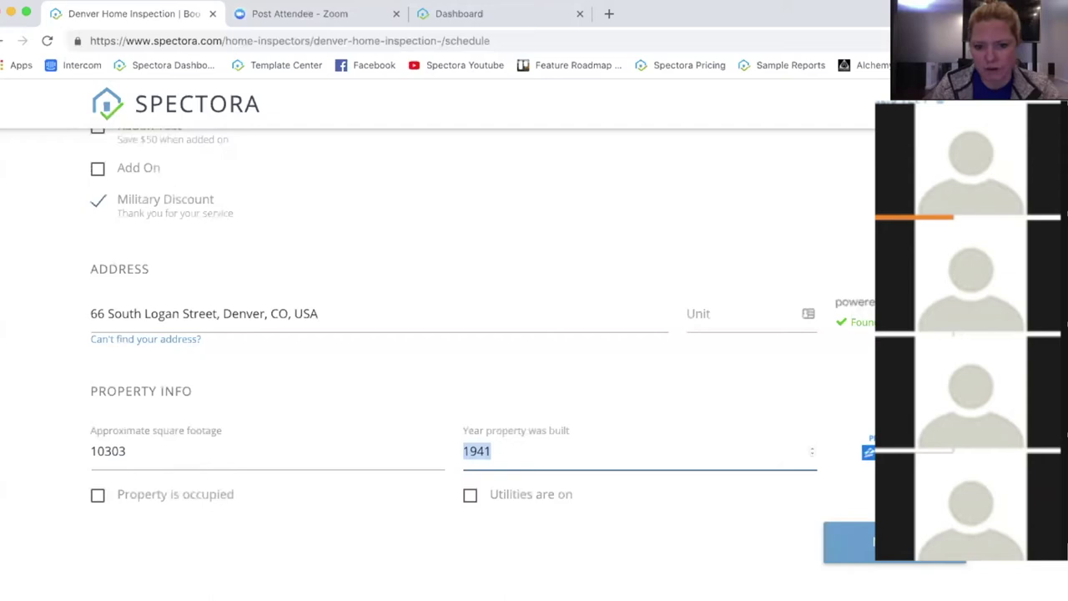
scroll(672, 513, "down", 1)
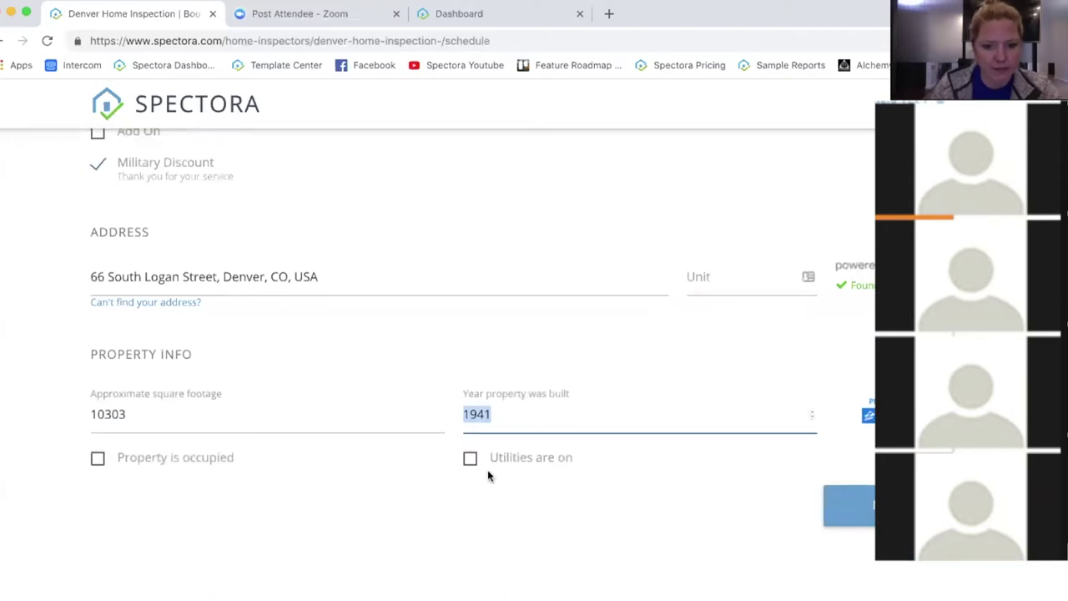
left_click(885, 506)
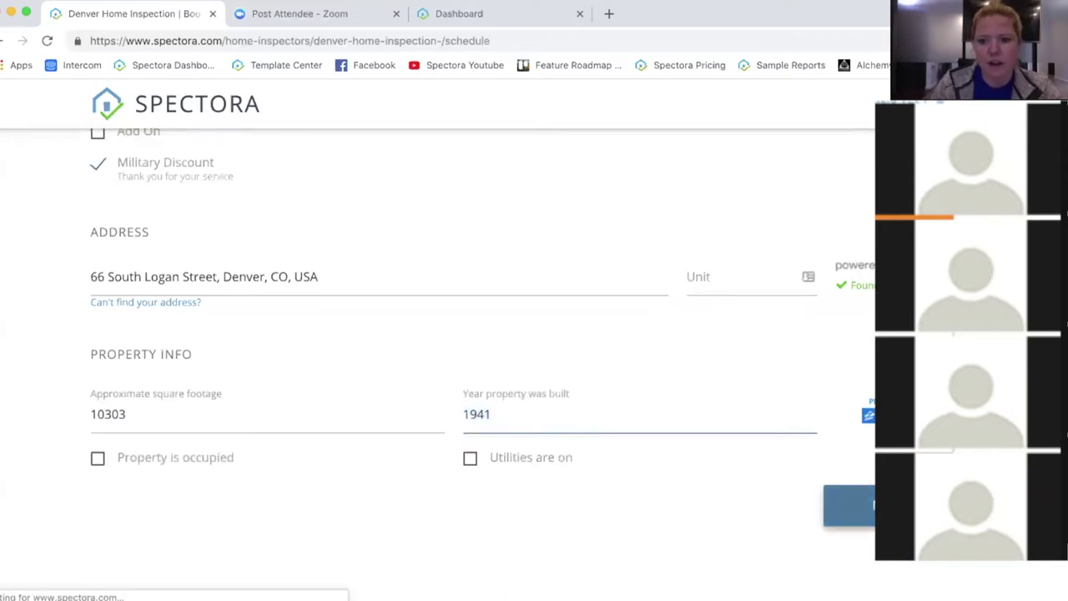
scroll(501, 326, "down", 2)
Step: Fill in the client's first name, last name and e-mail address
left_click(192, 198)
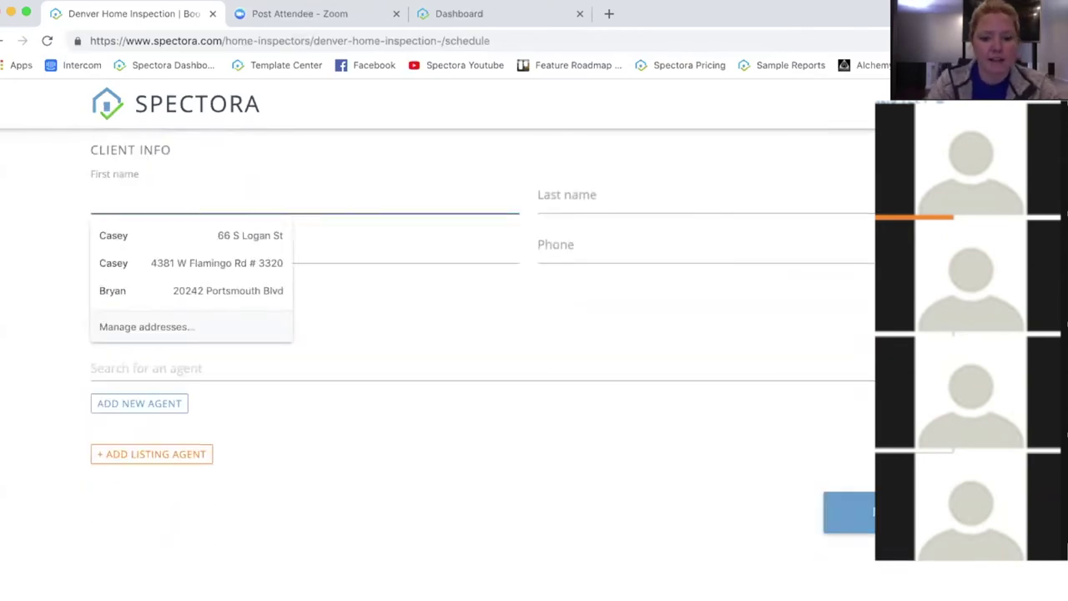
key("Tab")
key("Tab")
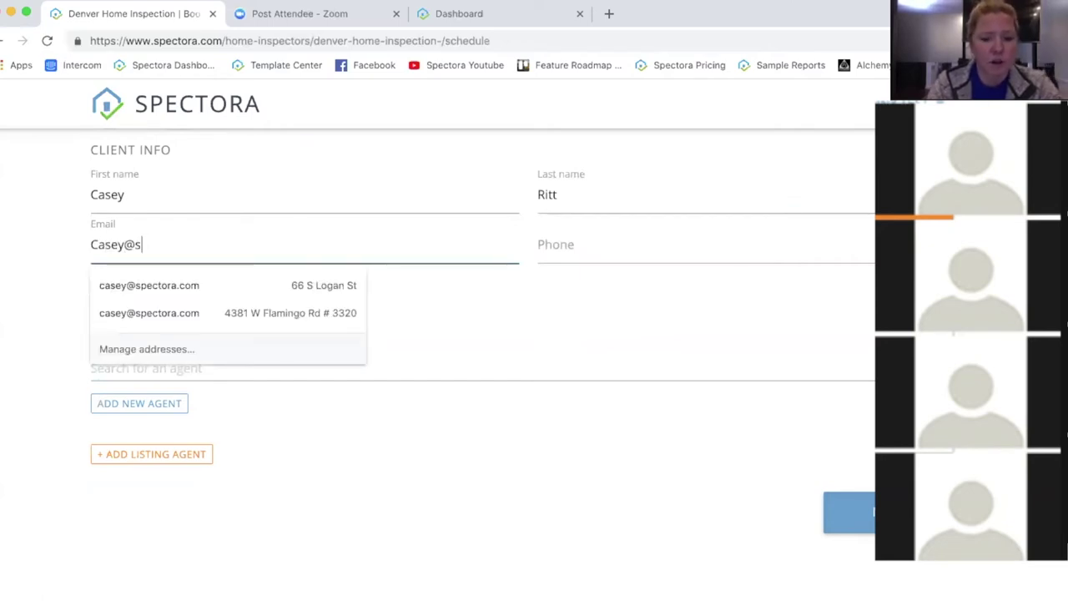
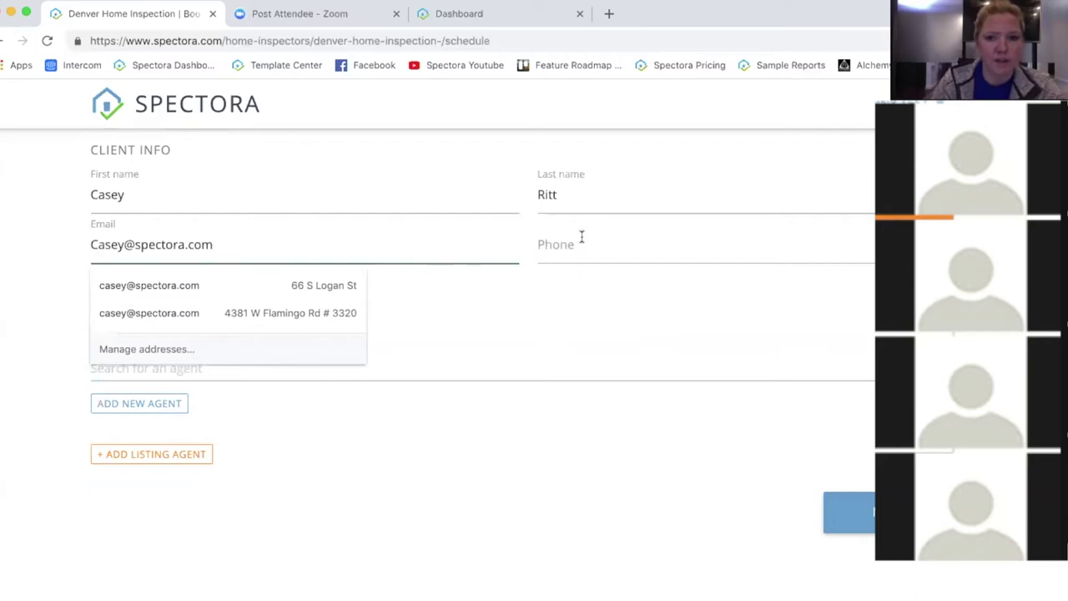
left_click(579, 242)
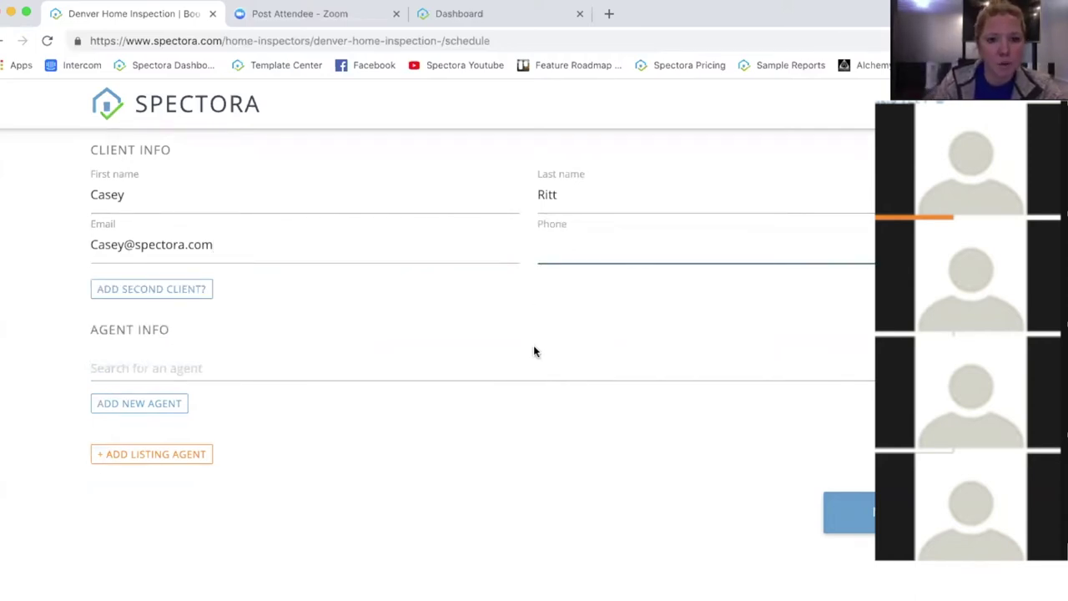
Step: Look over the agent search, then advance to the Date step showing January 2019
scroll(525, 300, "up", 2)
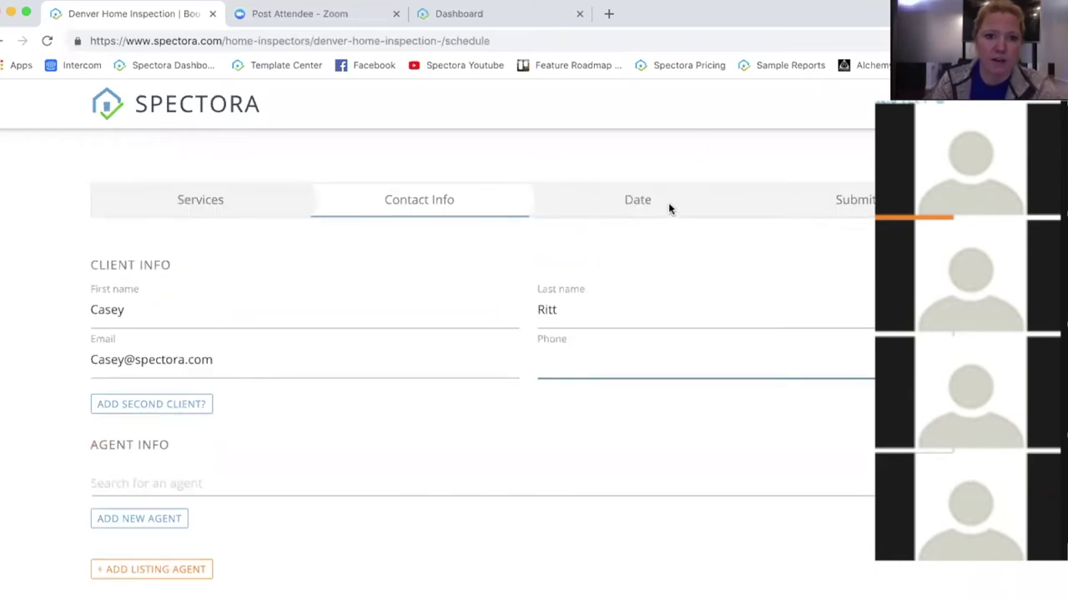
scroll(530, 399, "down", 1)
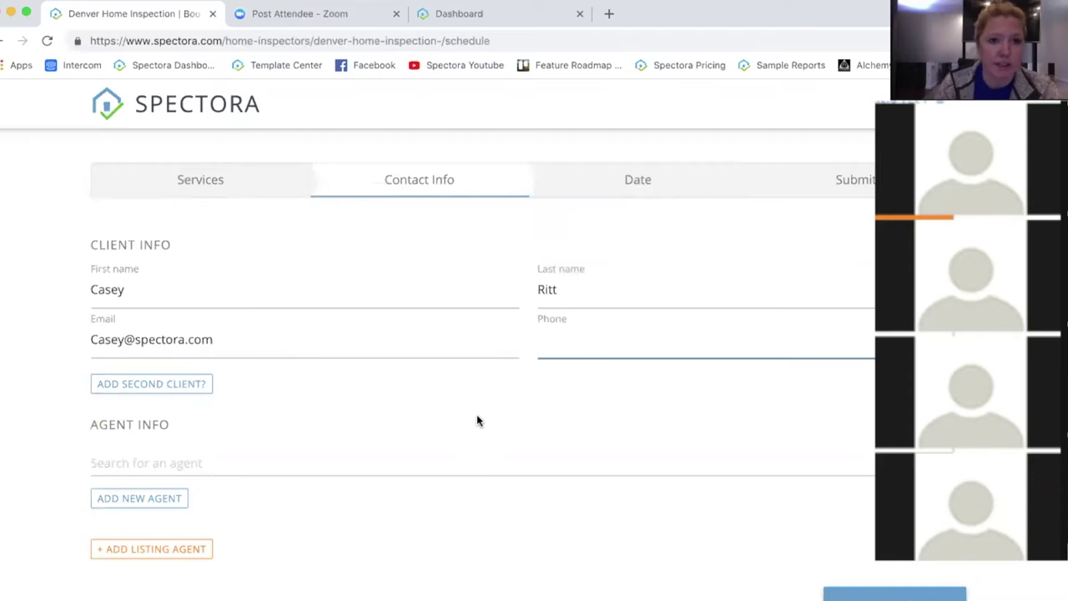
scroll(476, 414, "down", 1)
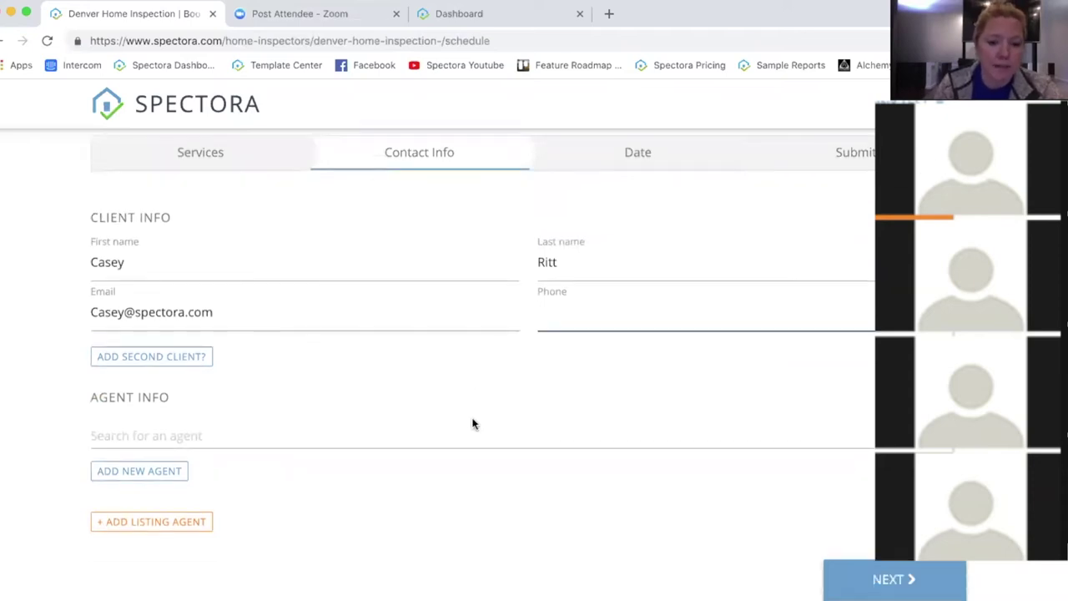
left_click(239, 430)
left_click(472, 492)
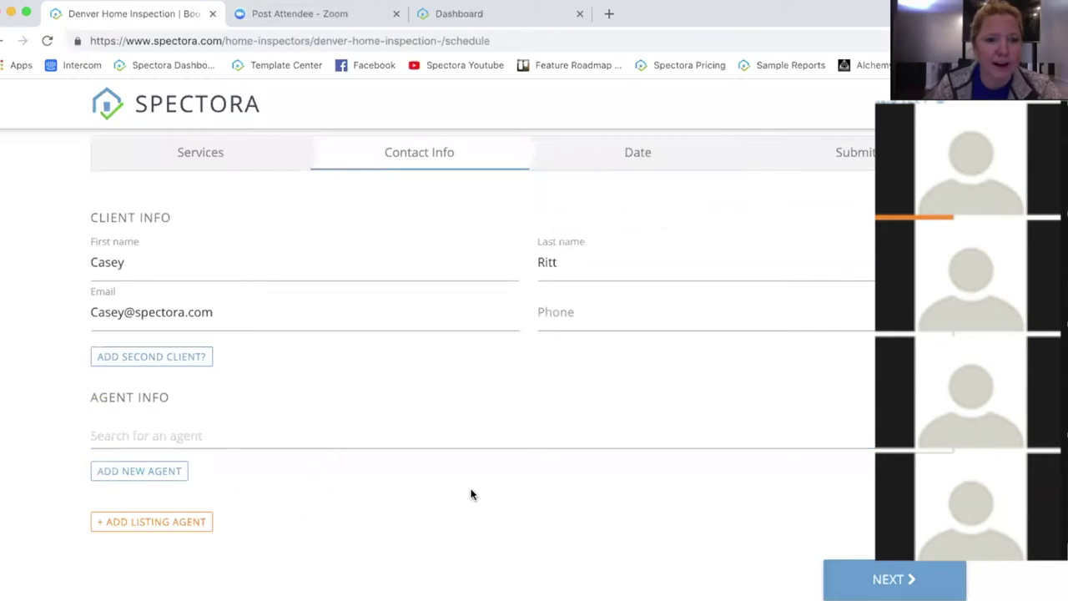
scroll(487, 467, "down", 2)
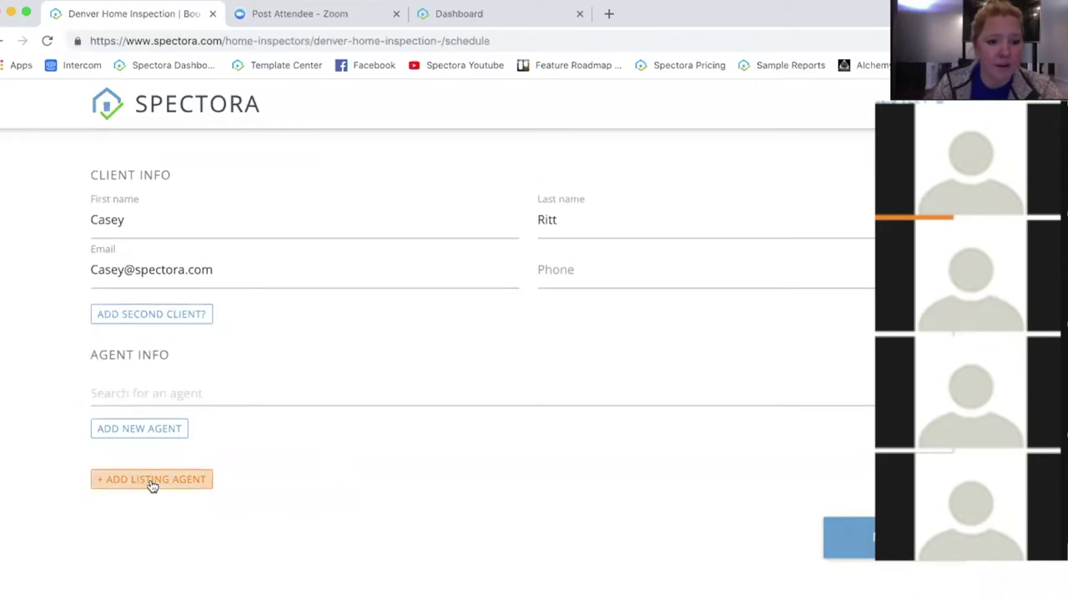
scroll(668, 525, "down", 1)
left_click(848, 526)
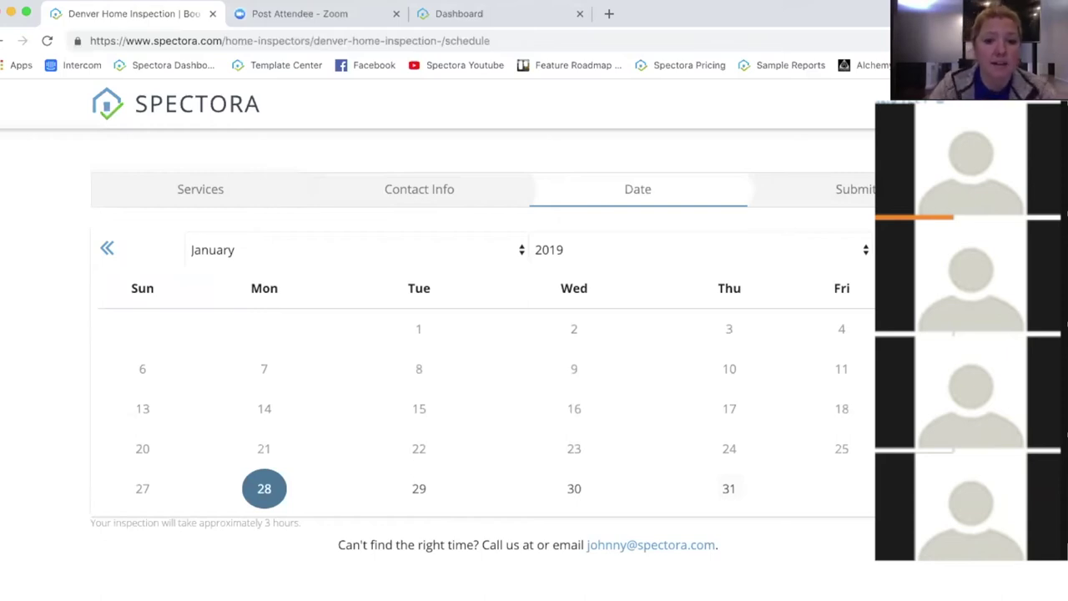
Step: Book January 30 at 08:00 AM to reach the order summary with its fees and discount
left_click(576, 490)
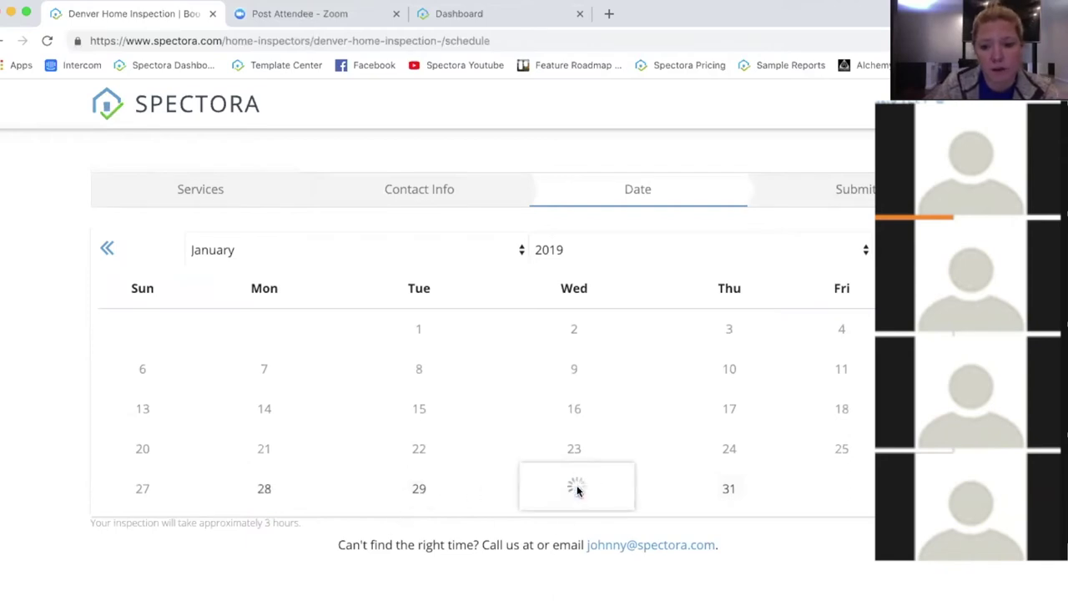
left_click(587, 501)
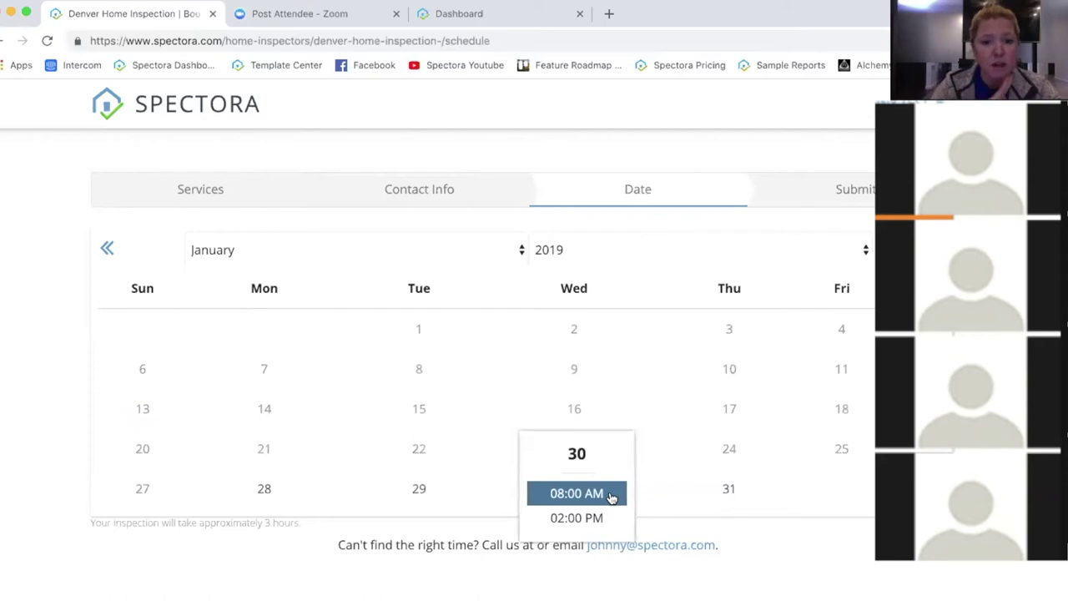
left_click(607, 494)
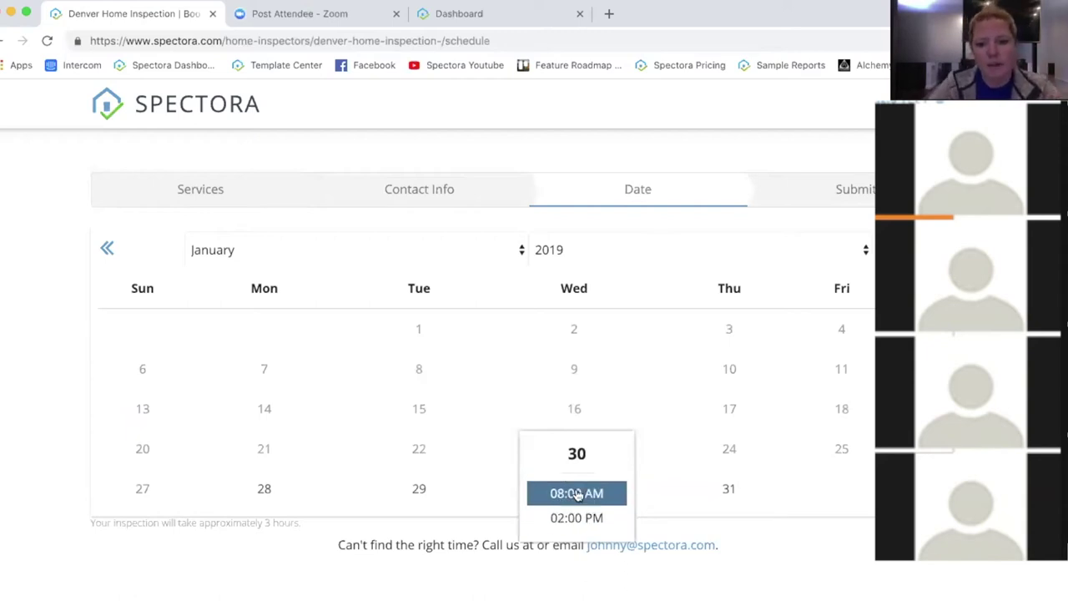
left_click(577, 494)
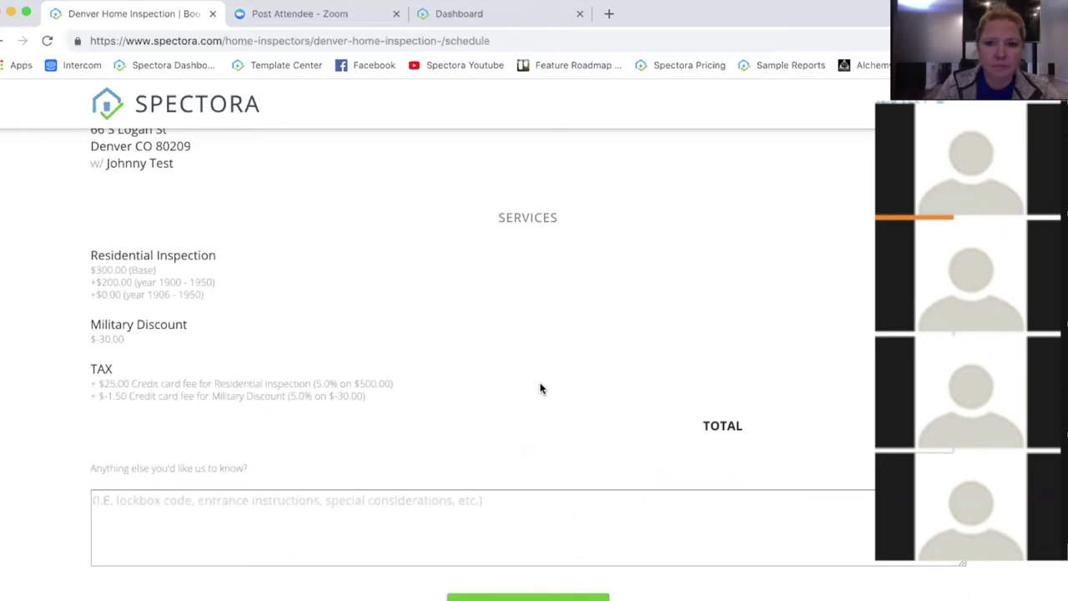
scroll(545, 380, "up", 5)
scroll(547, 382, "down", 4)
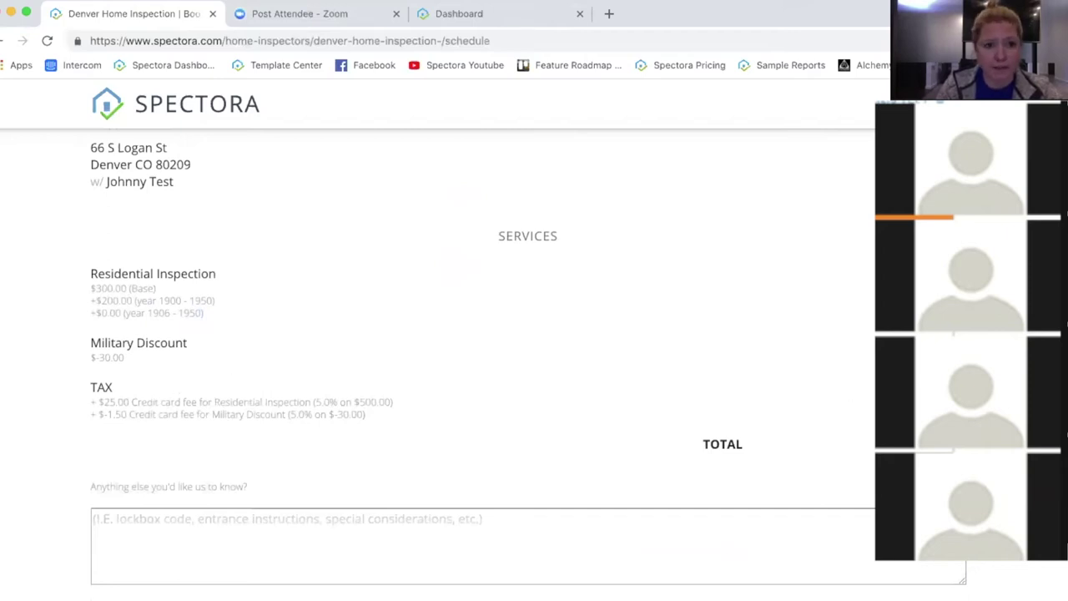
left_click_drag(210, 318, 84, 284)
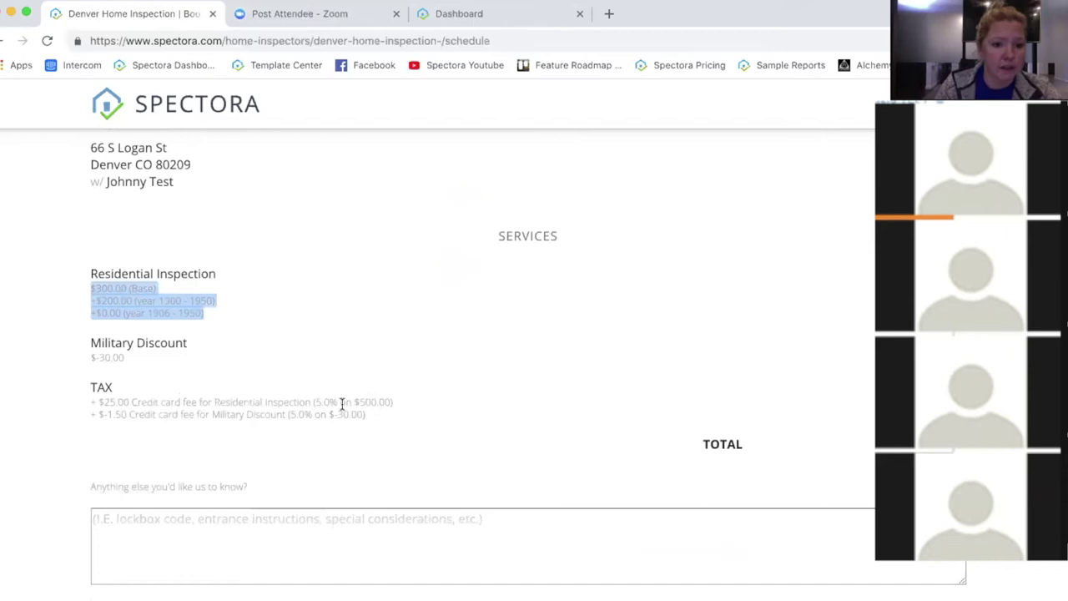
left_click_drag(374, 420, 79, 405)
left_click(81, 407)
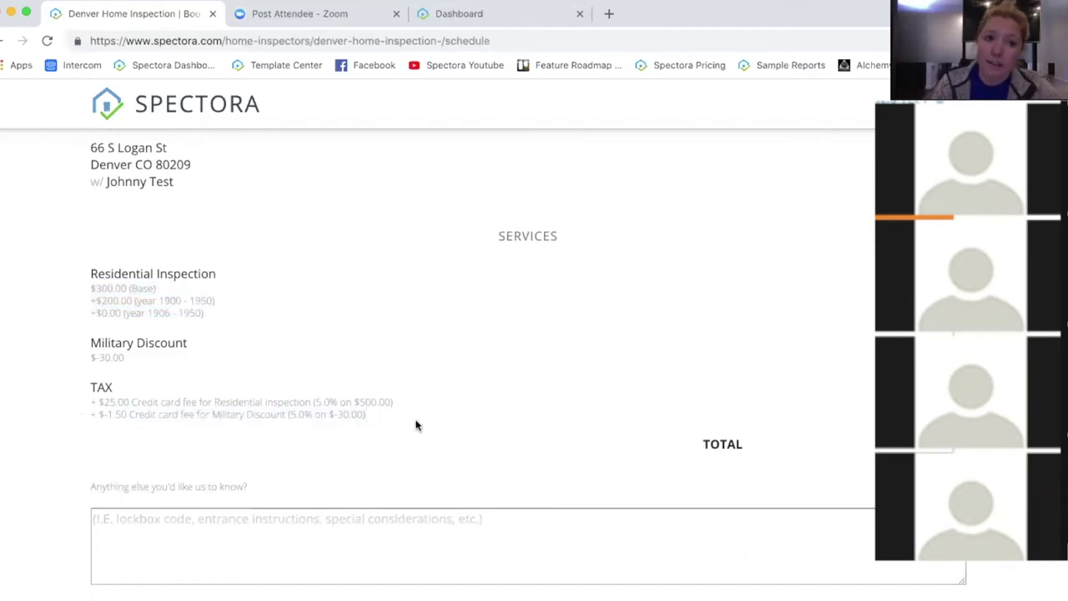
scroll(527, 360, "down", 3)
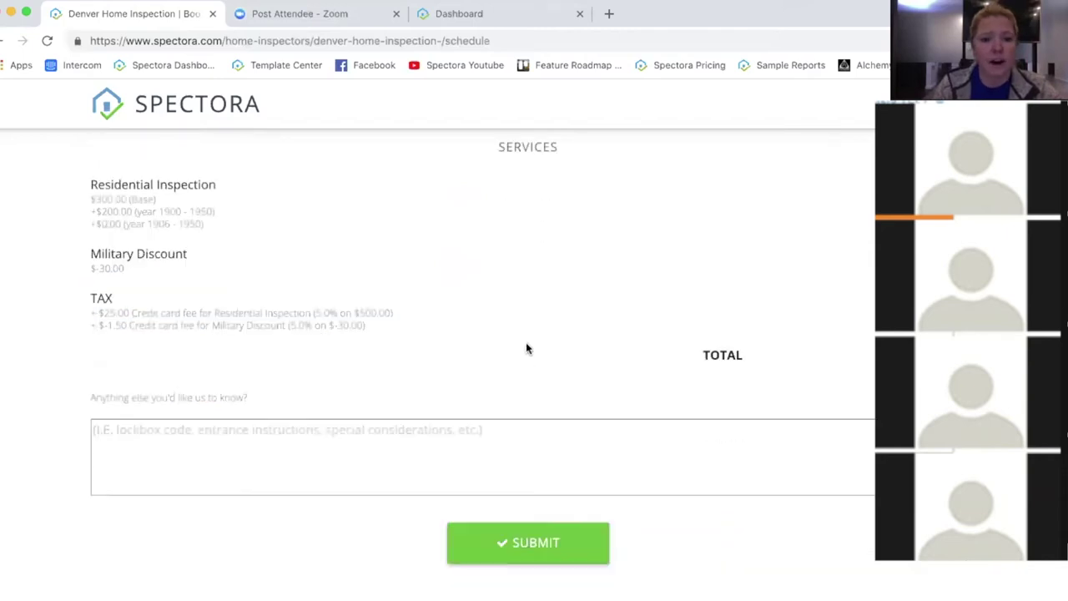
left_click(309, 424)
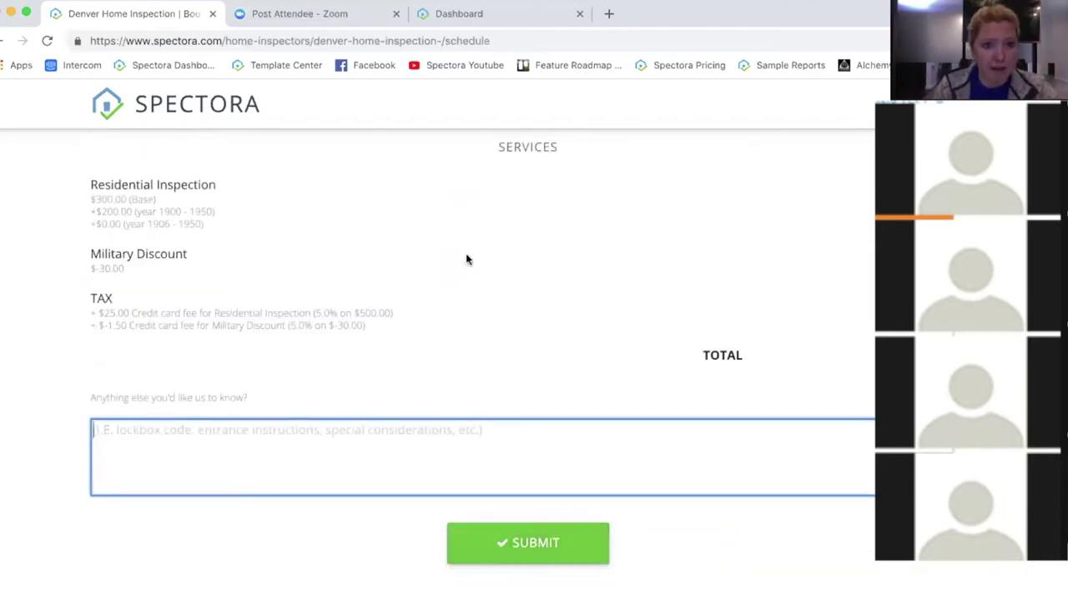
scroll(484, 414, "up", 1)
scroll(483, 414, "up", 2)
Step: Return to the scheduler settings and open the Inspection Request Form settings
left_click(3, 41)
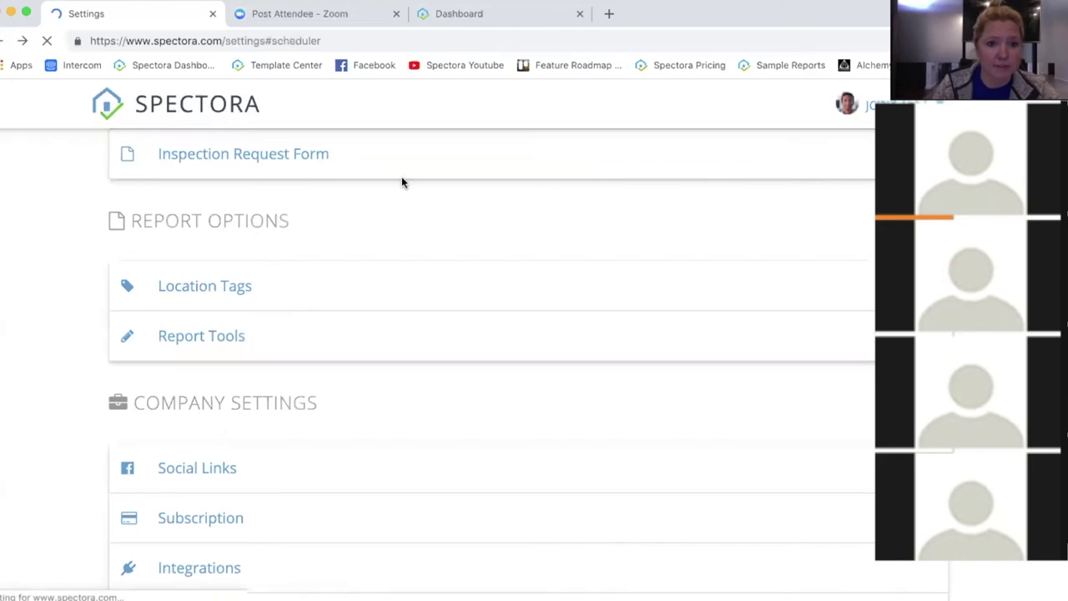
scroll(477, 260, "up", 1)
scroll(256, 246, "up", 2)
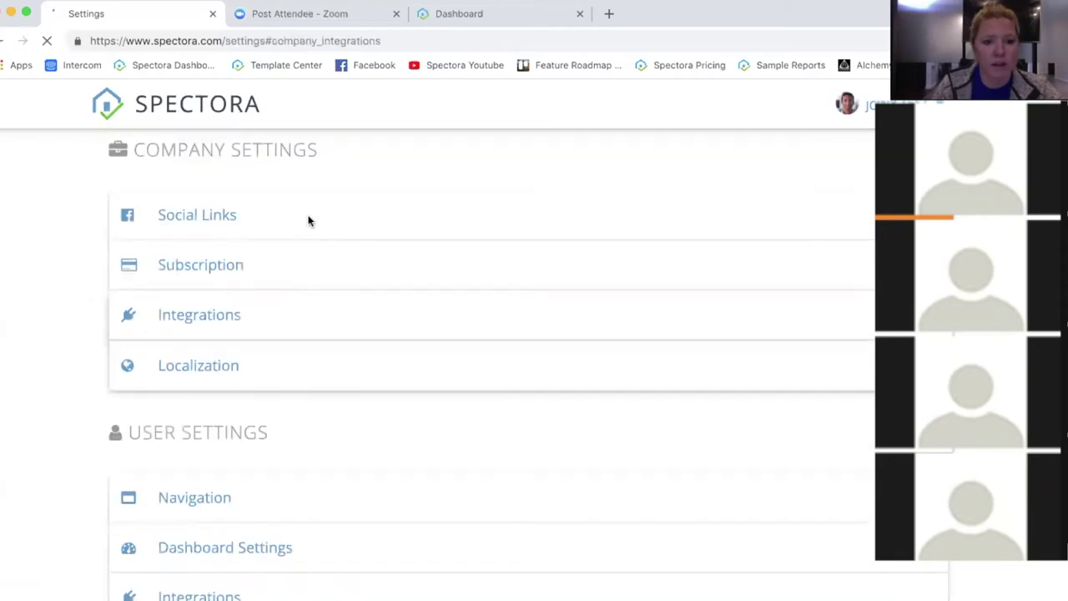
scroll(389, 215, "down", 5)
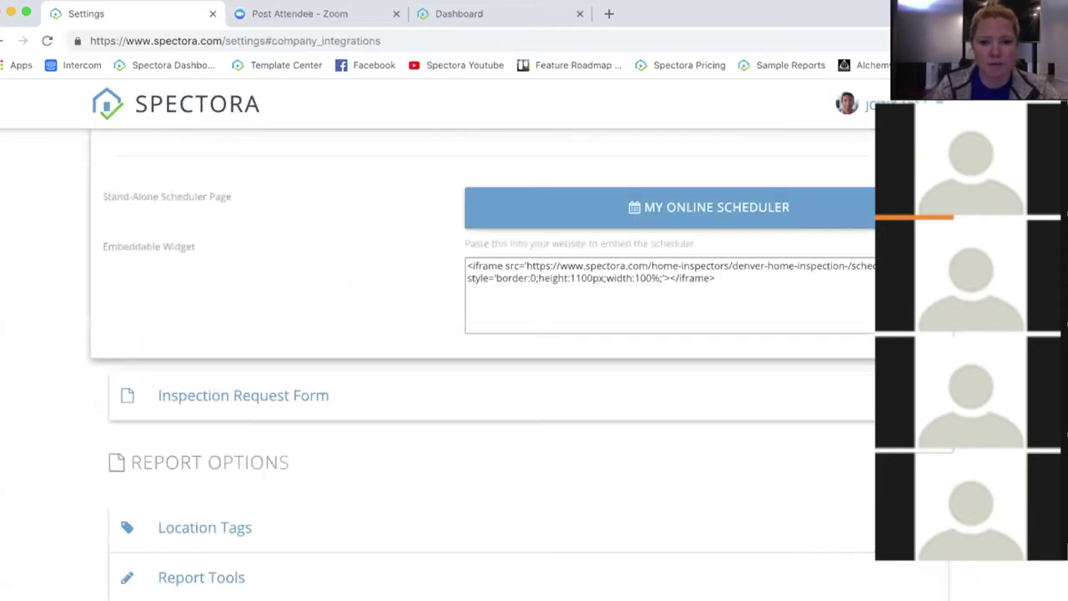
left_click(296, 172)
Step: Review the default Inspection Fee name and its $300.00 price
scroll(317, 184, "down", 3)
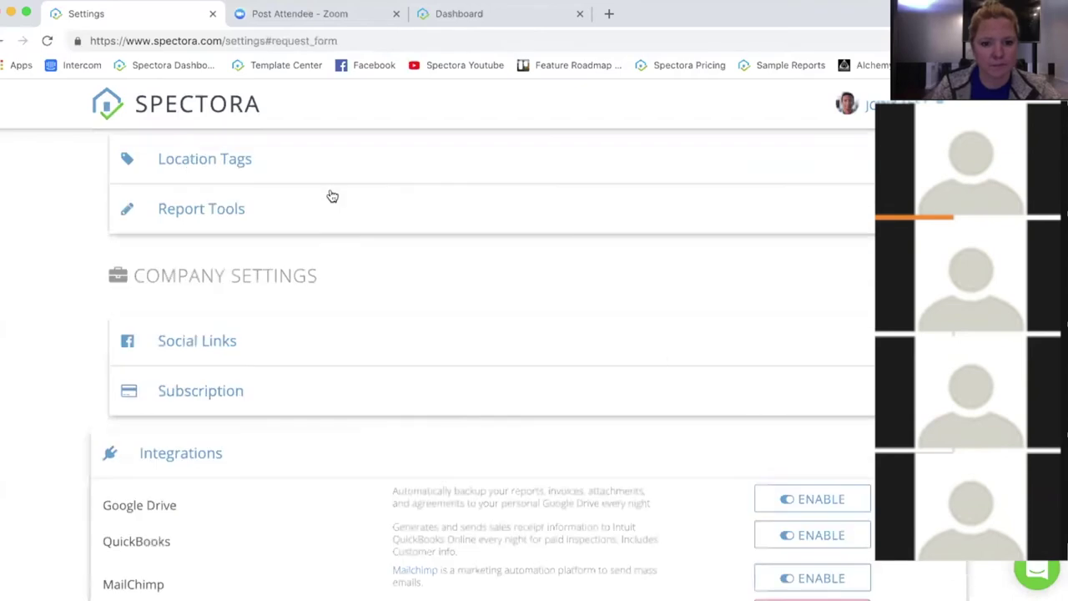
scroll(621, 309, "up", 2)
scroll(621, 313, "up", 10)
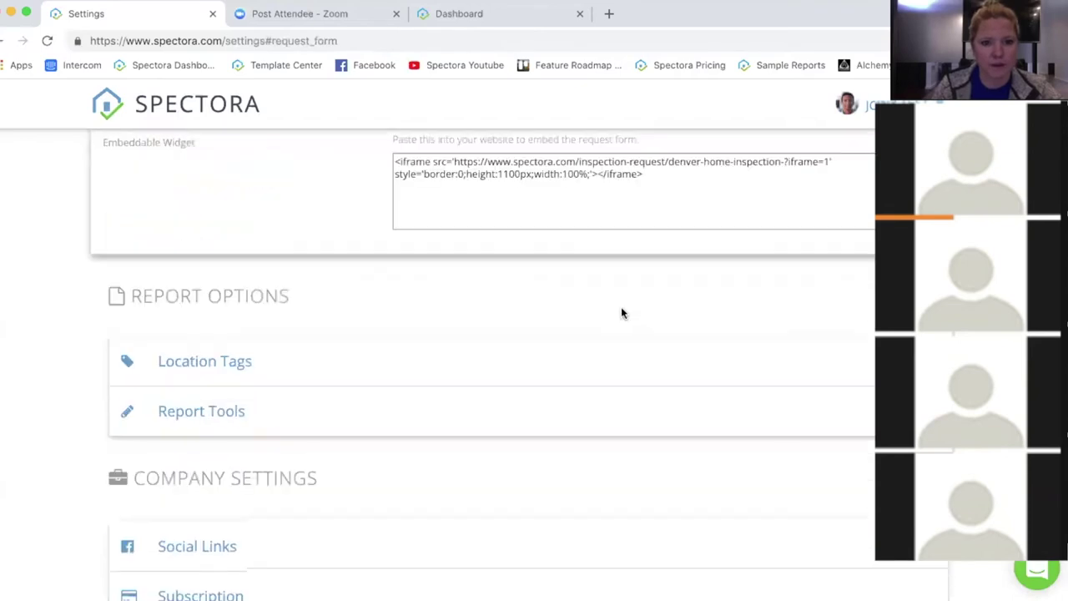
scroll(620, 313, "up", 6)
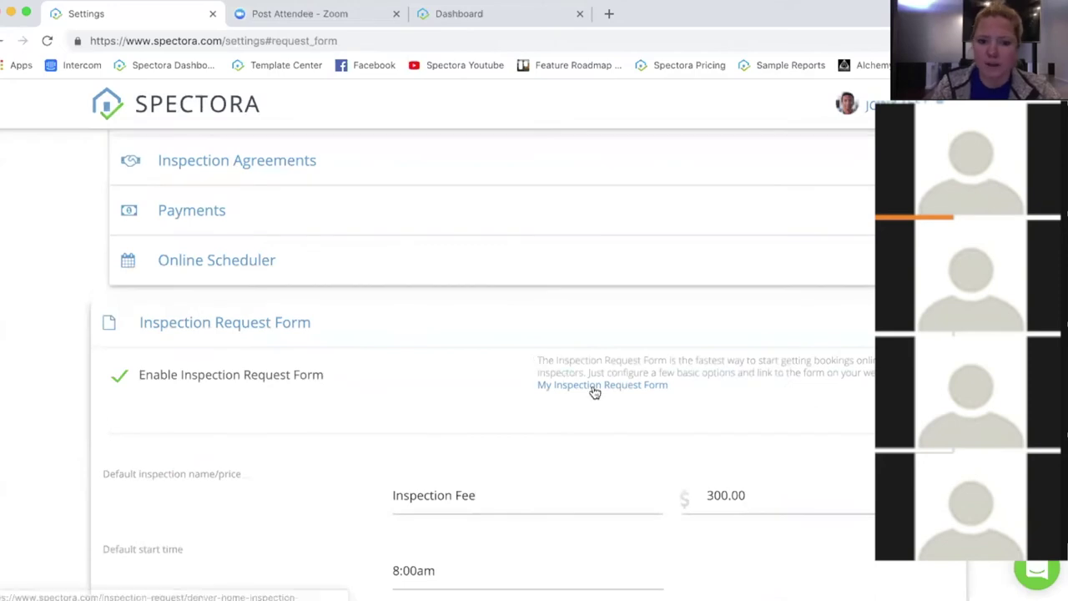
scroll(379, 420, "down", 2)
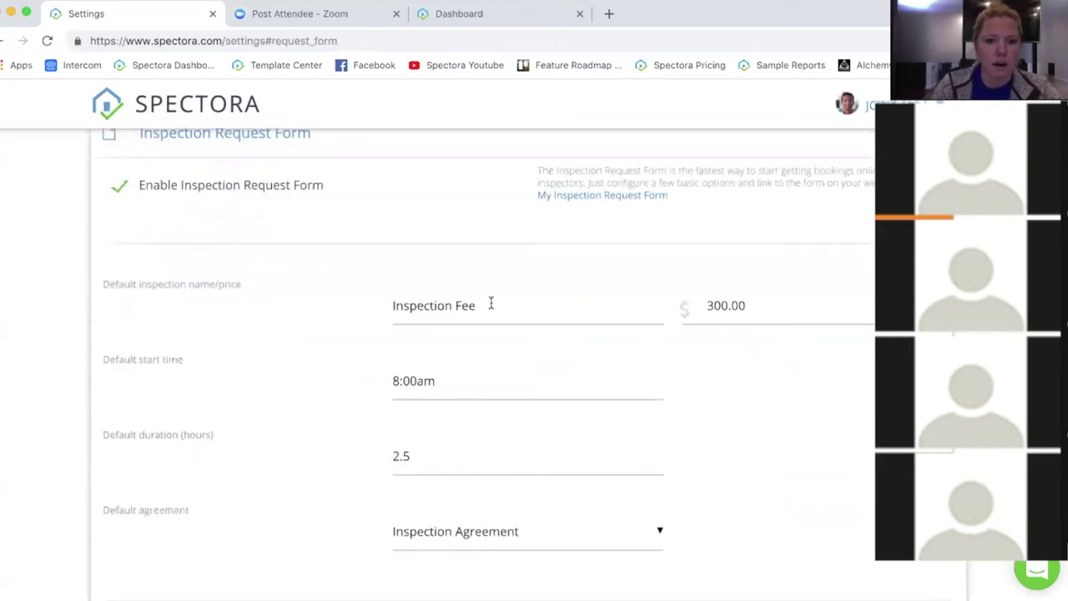
left_click_drag(493, 305, 322, 313)
left_click(477, 305)
left_click(746, 310)
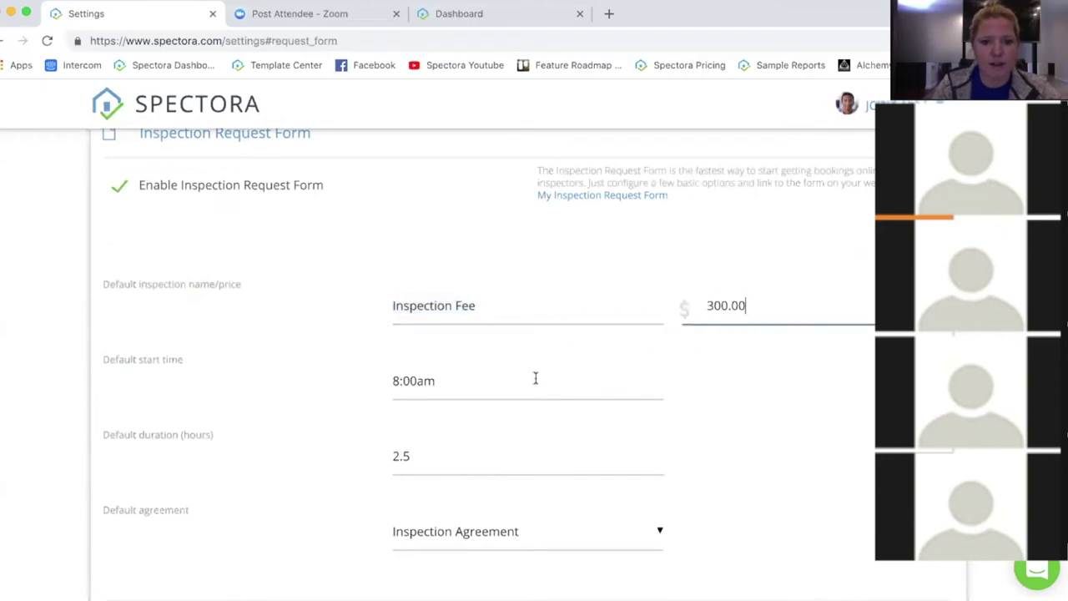
Step: Check the default 8:00am start time, 2.5-hour duration and agreement fields
scroll(332, 380, "down", 1)
scroll(333, 375, "down", 1)
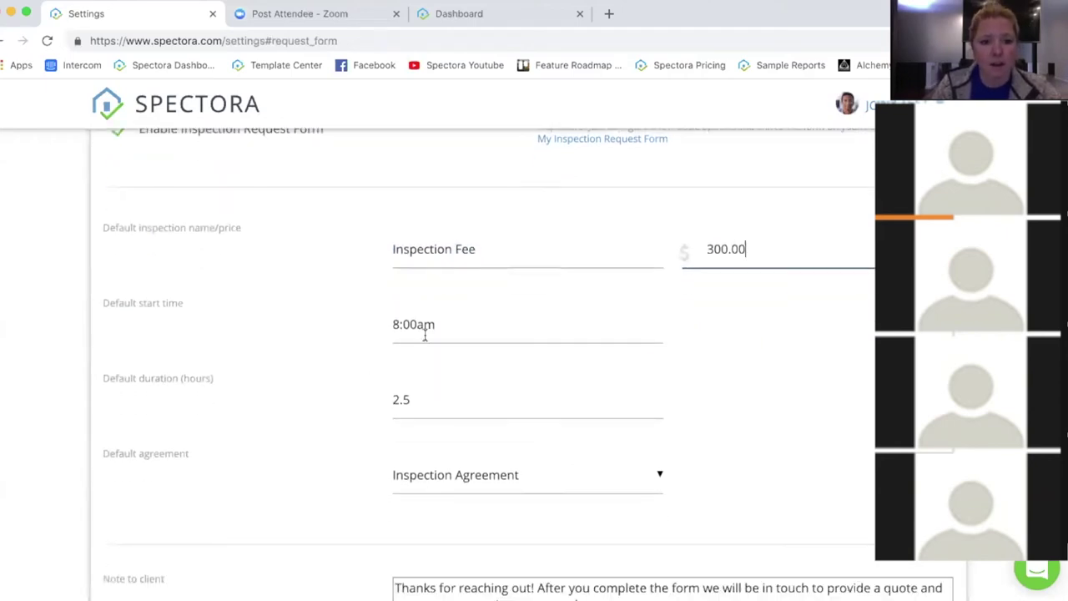
left_click(468, 323)
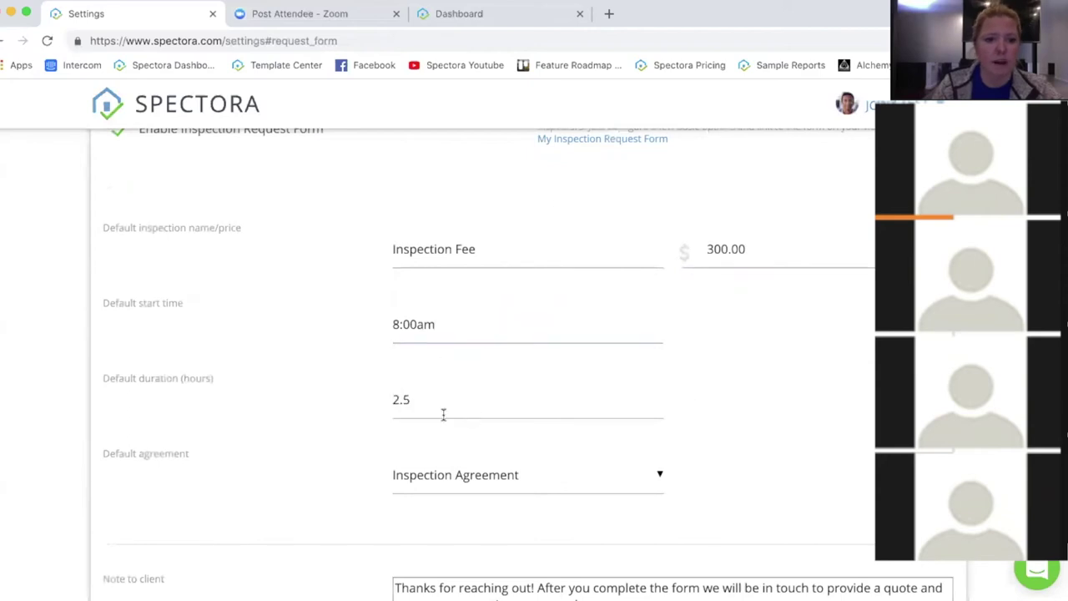
scroll(305, 453, "down", 5)
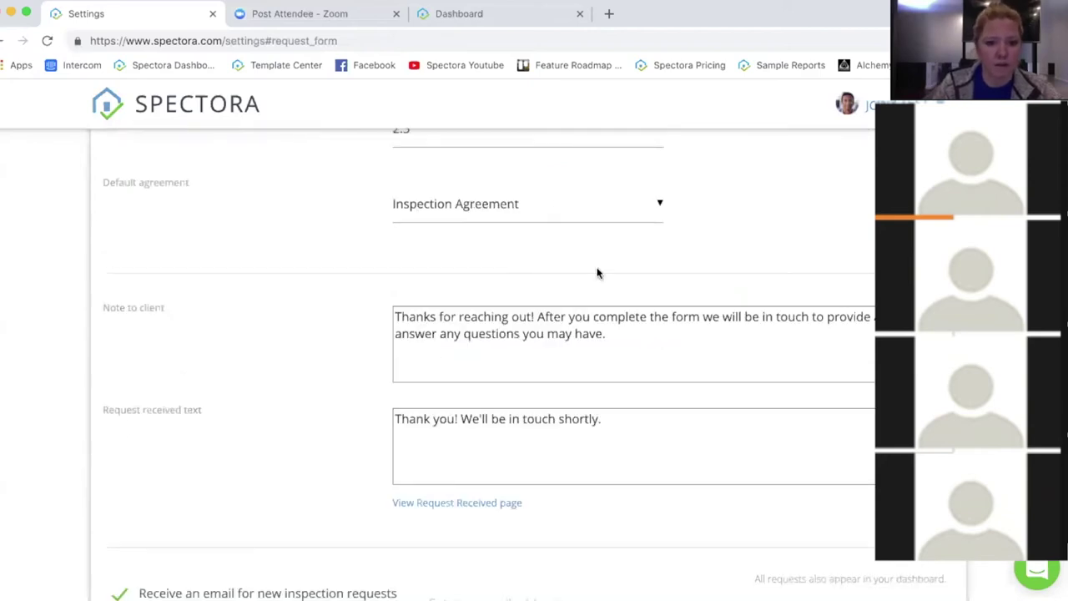
scroll(570, 455, "down", 1)
scroll(571, 460, "down", 3)
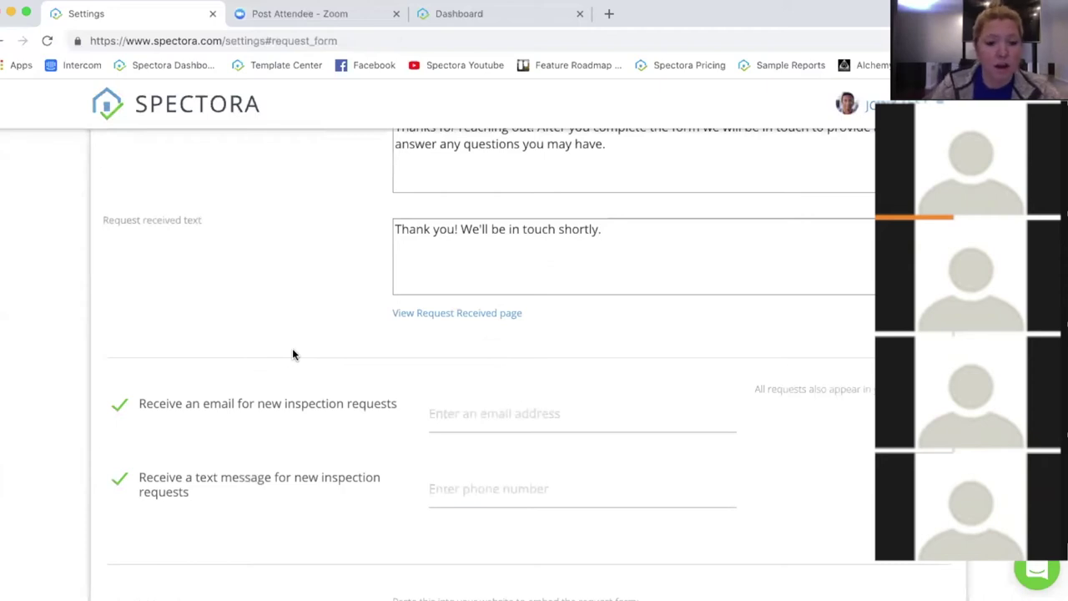
scroll(299, 353, "up", 5)
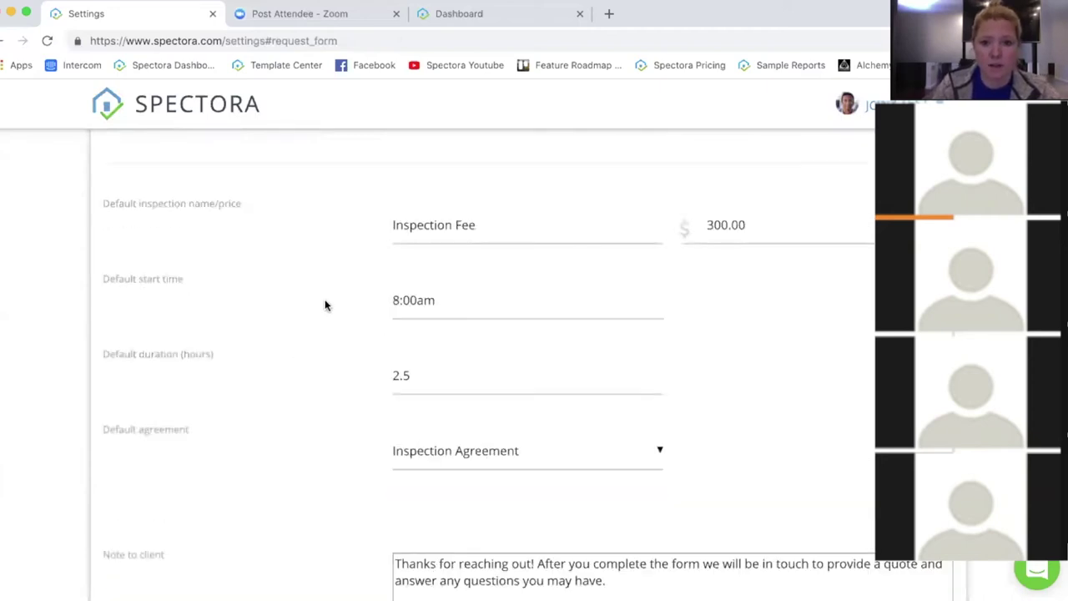
scroll(326, 306, "up", 2)
Step: Preview the live Request An Inspection page and try submitting it empty
left_click(586, 229)
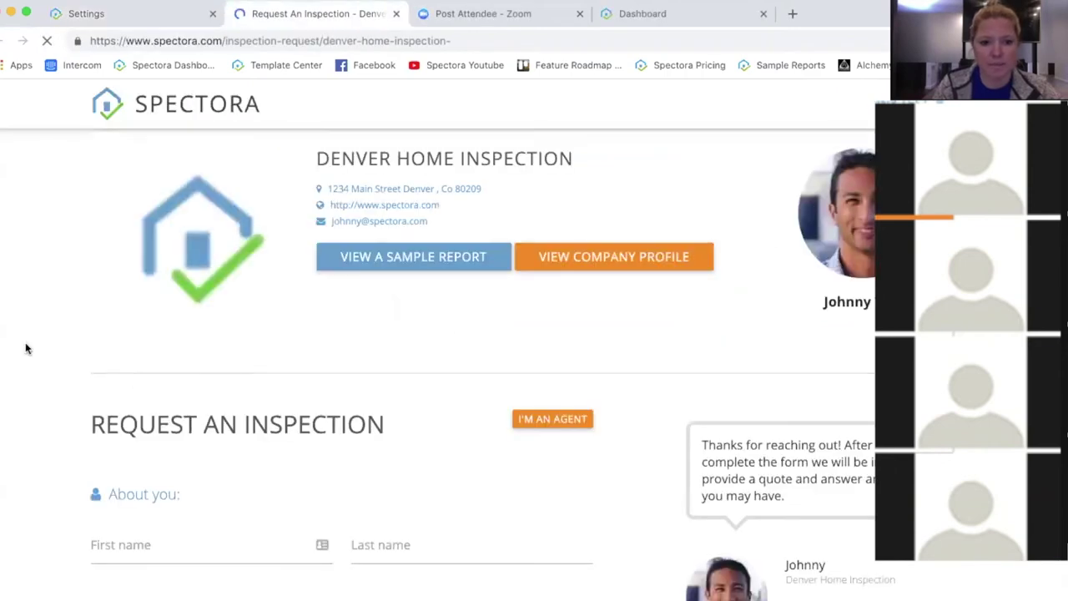
scroll(183, 255, "down", 3)
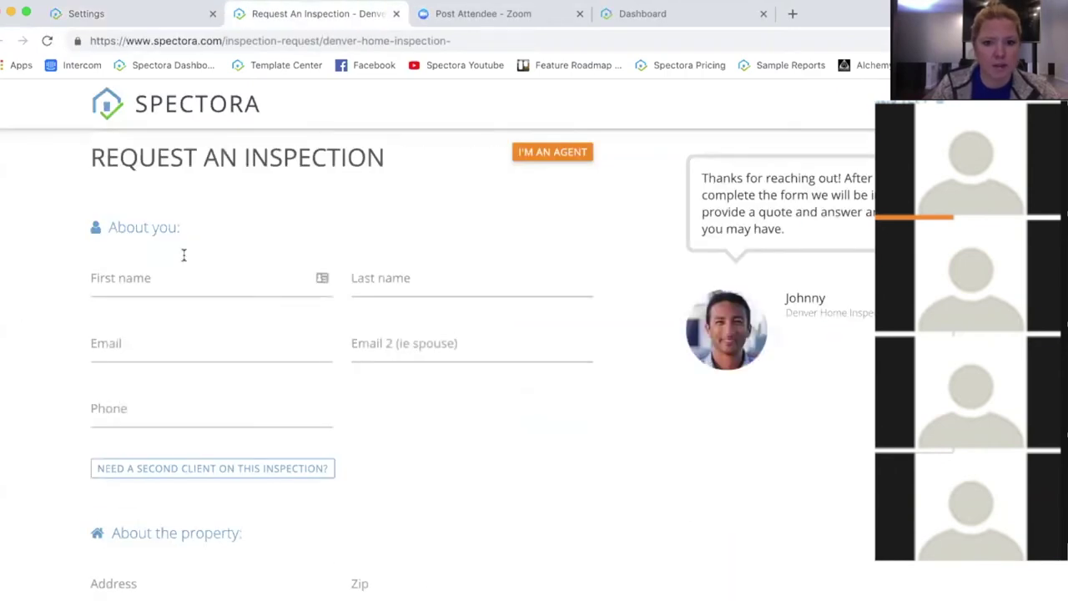
left_click(553, 159)
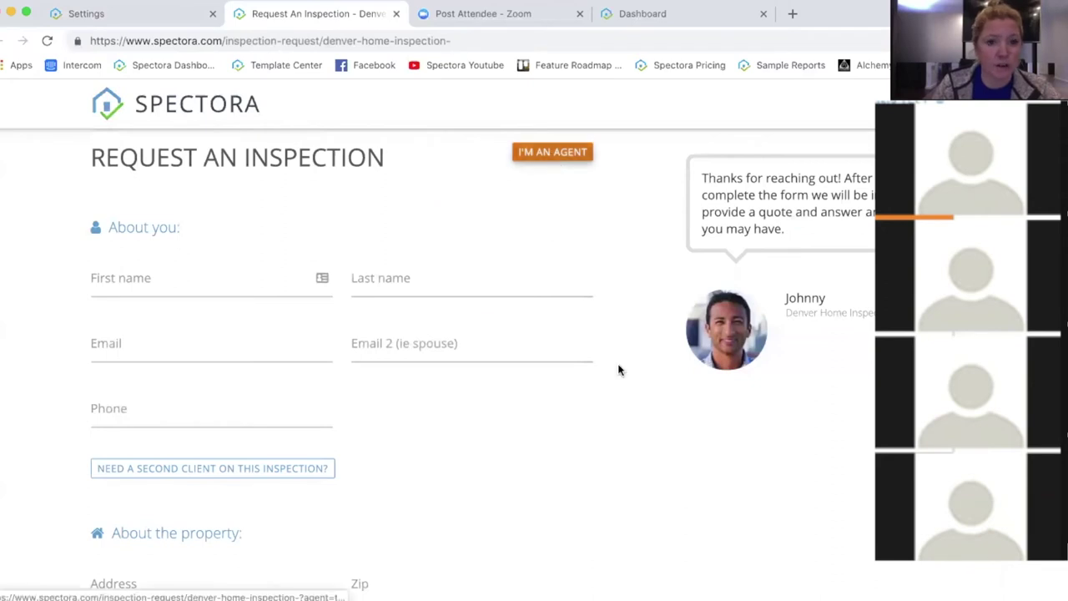
scroll(625, 362, "down", 7)
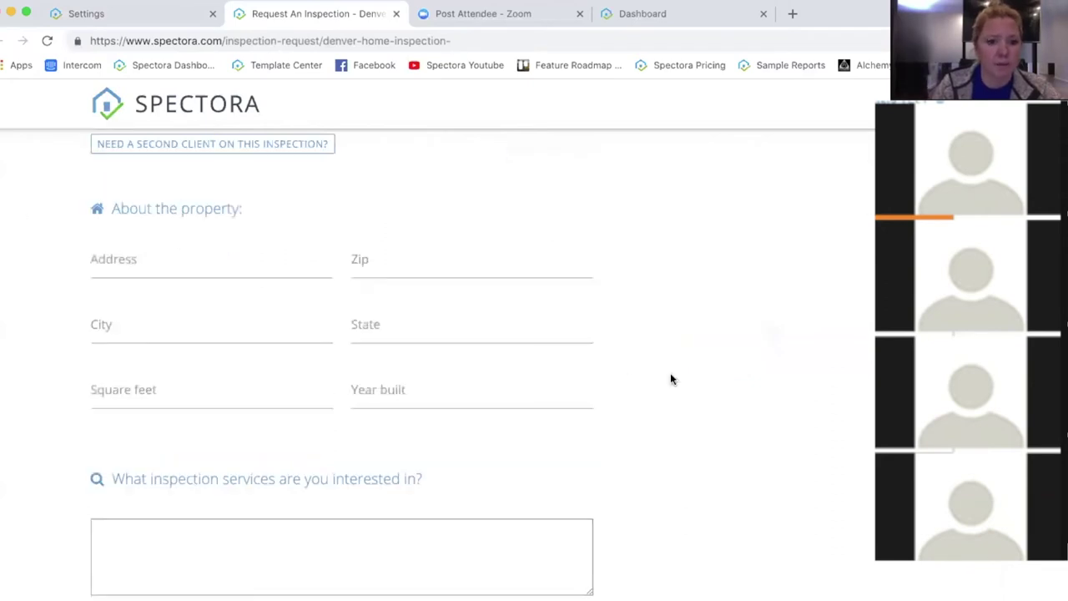
scroll(703, 406, "down", 5)
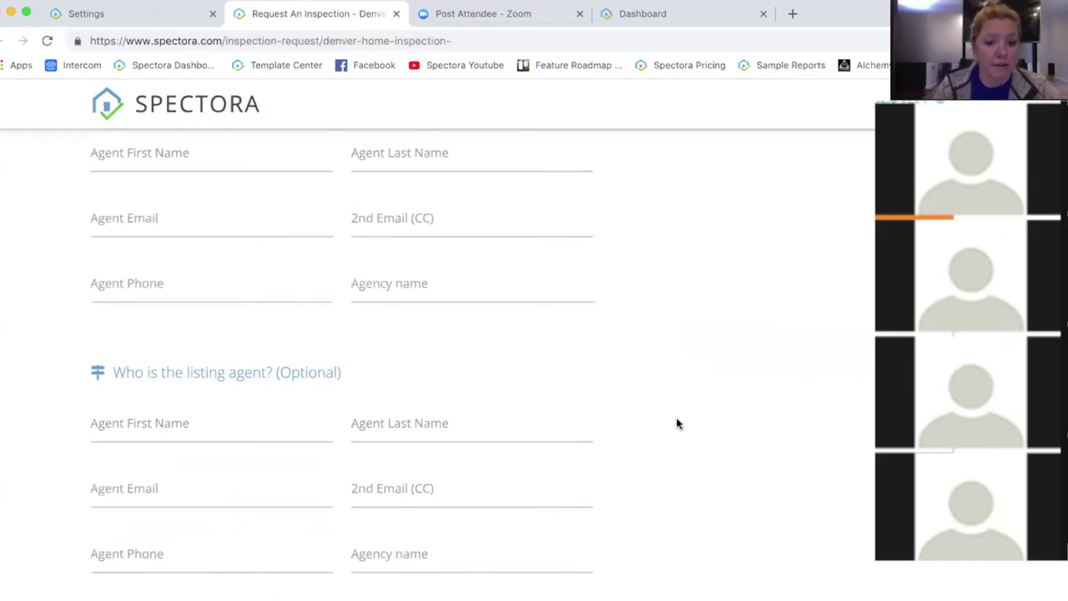
scroll(667, 412, "down", 3)
left_click(339, 544)
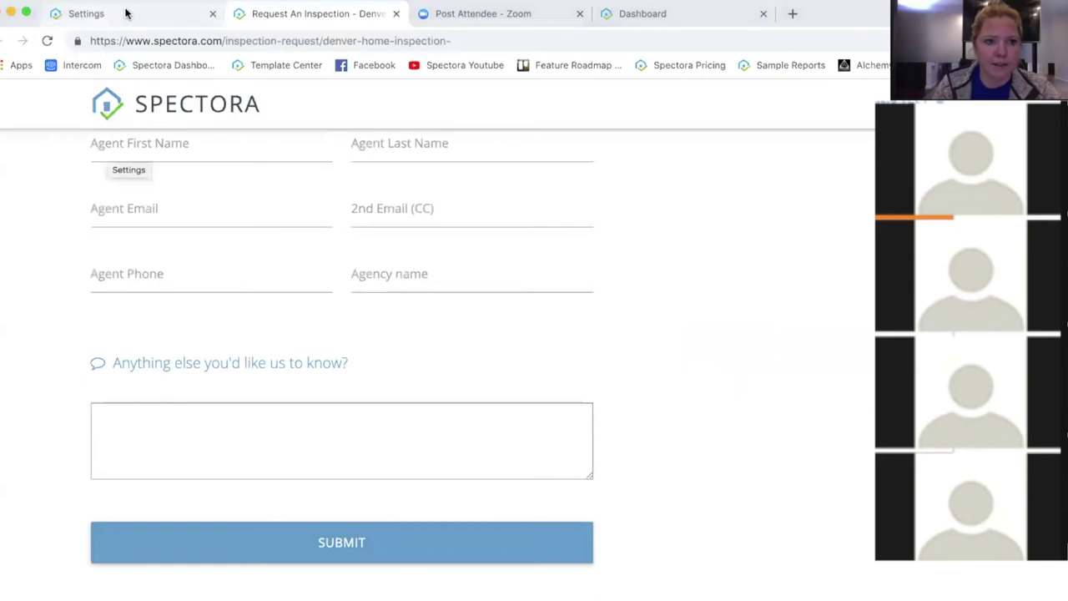
Step: Back on the Settings tab, open the inspector Time Slots setup
key("ctrl+shift+Tab")
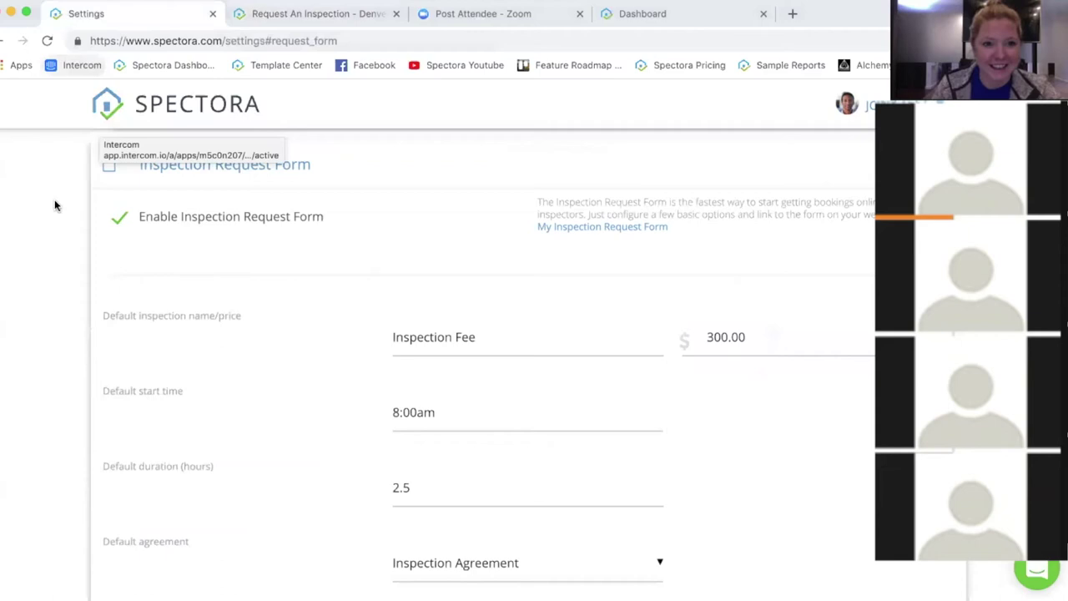
scroll(449, 220, "up", 1)
scroll(448, 221, "up", 8)
left_click(634, 341)
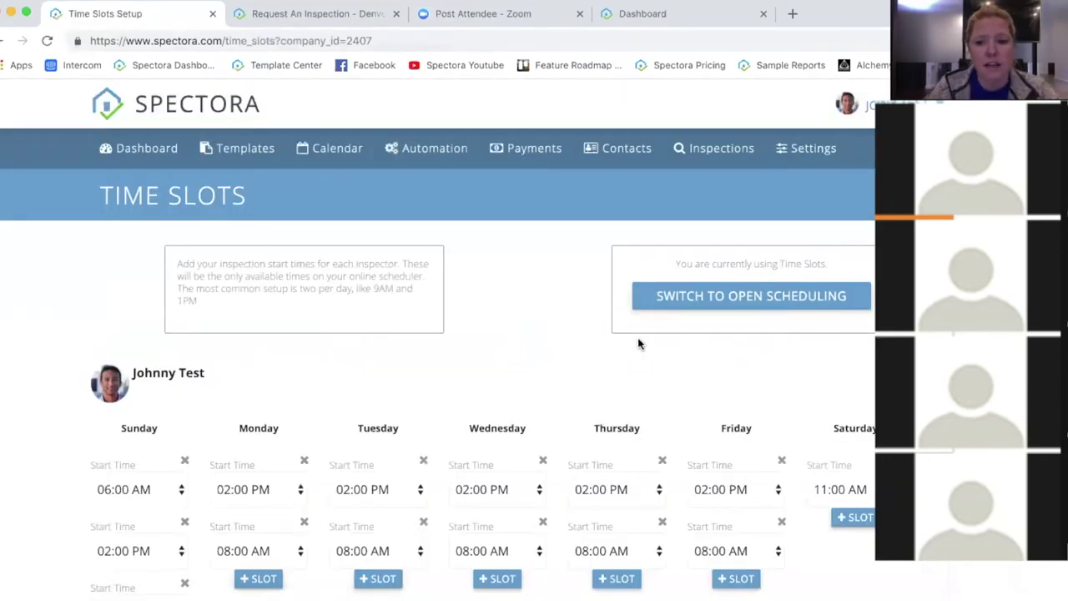
Step: Scroll through each weekday's inspection start times, then return to the Inspection Request Form settings
scroll(439, 367, "down", 4)
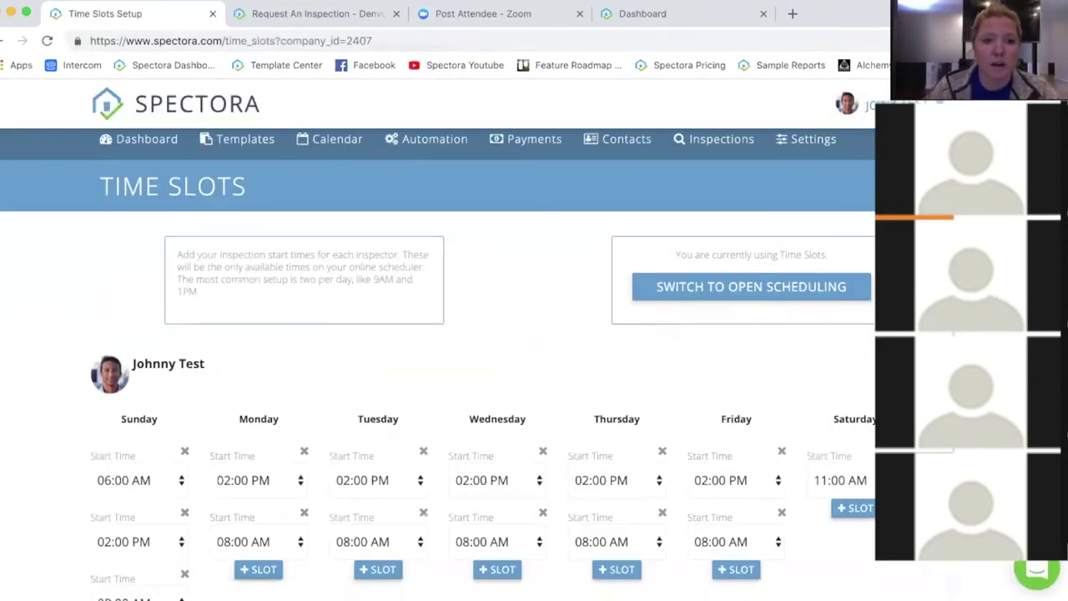
scroll(717, 201, "up", 1)
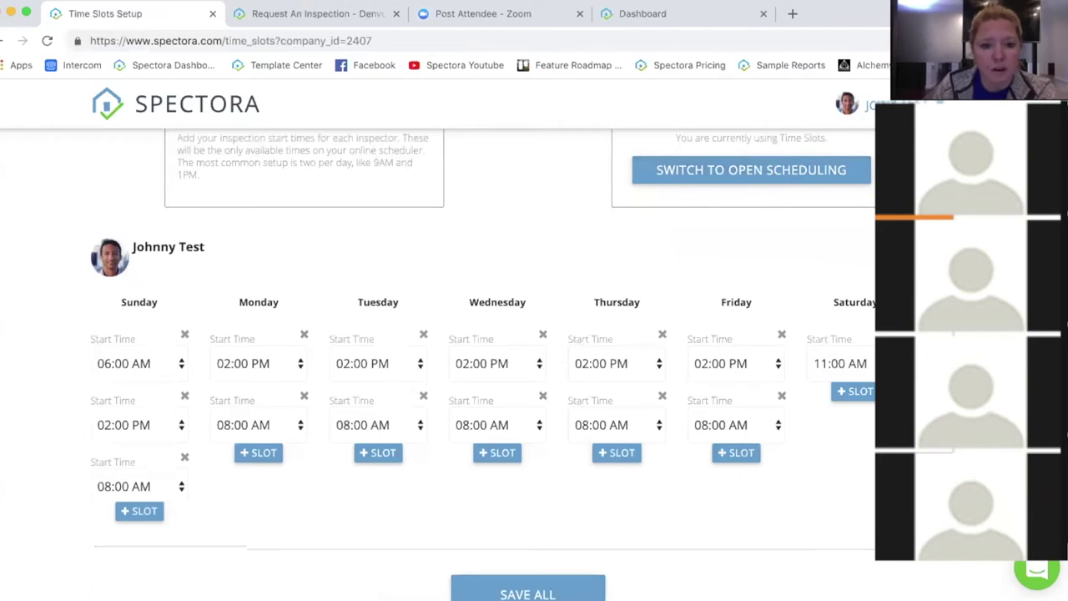
scroll(396, 471, "down", 1)
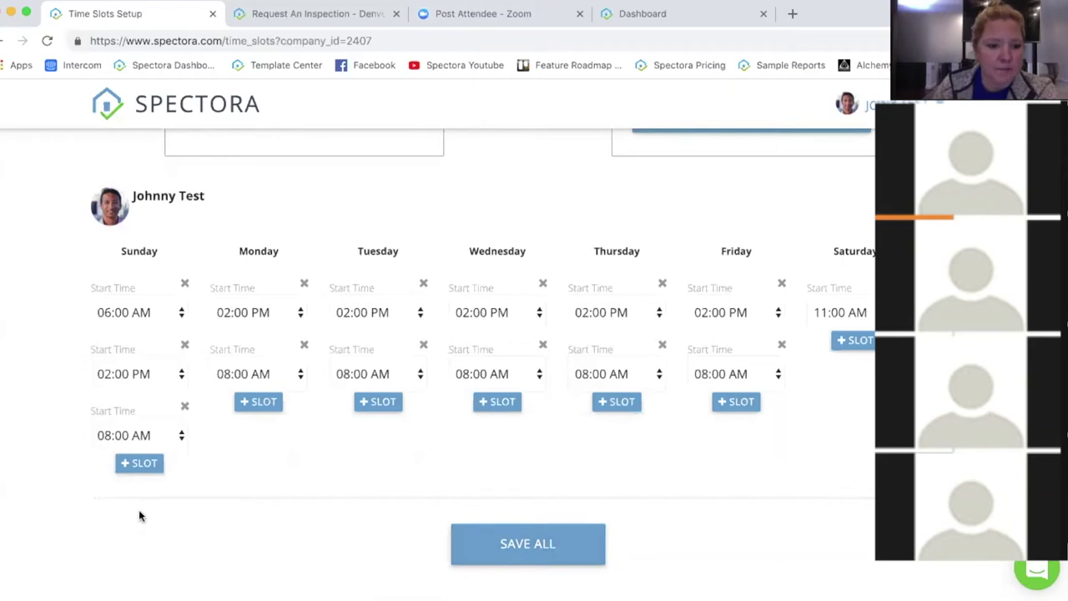
left_click(20, 46)
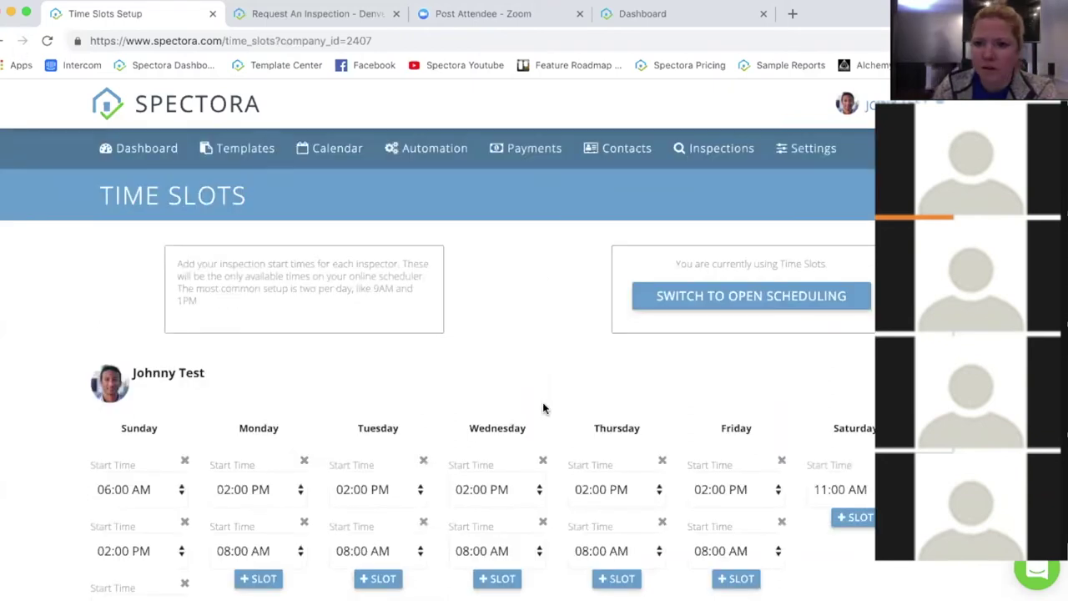
left_click(811, 149)
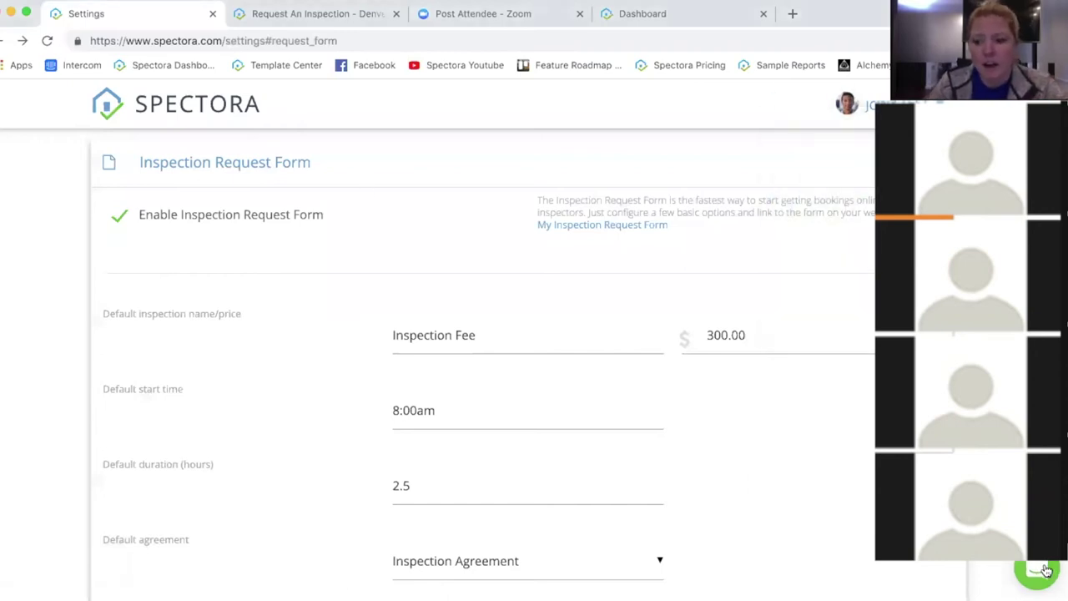
Step: Open the green Intercom support chat bubble at the bottom right
left_click(1045, 570)
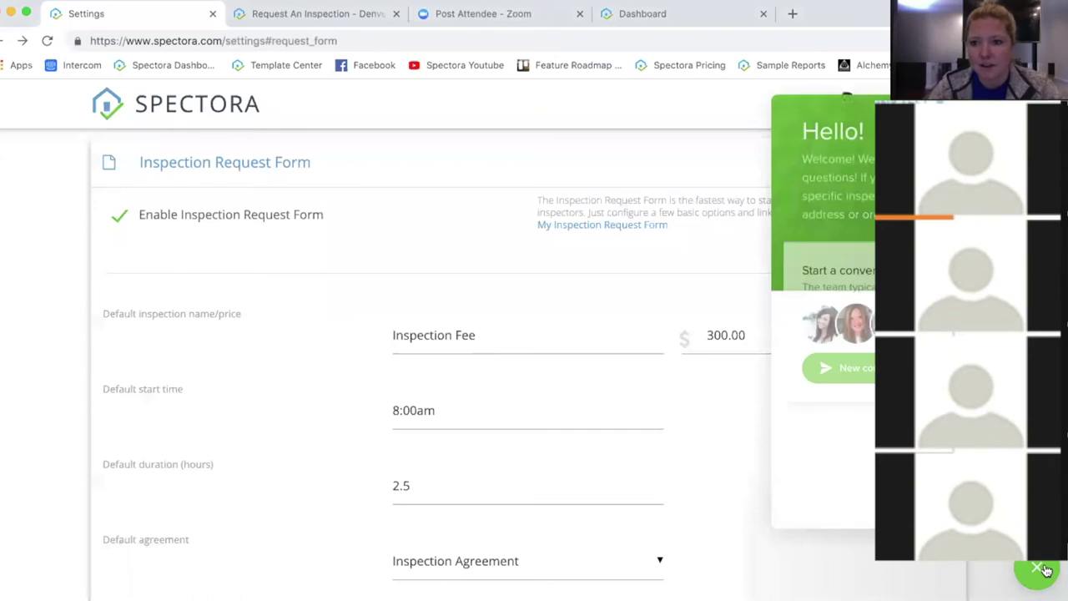
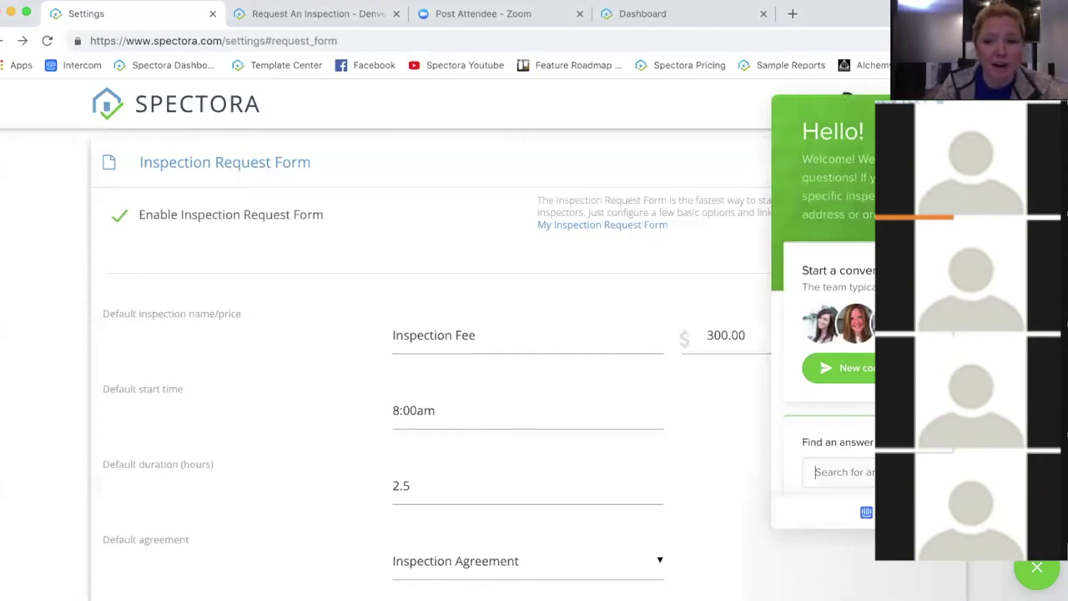
Step: Close the Hello! support chat panel covering the Inspection Request Form settings
left_click(1036, 567)
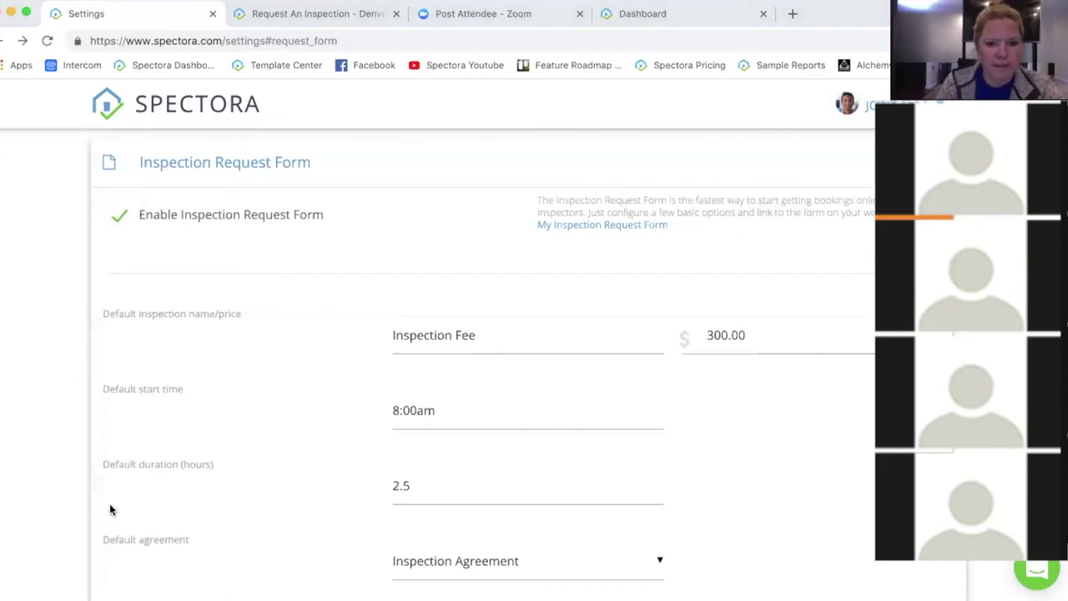
Step: Collapse the Inspection Request Form section to reveal Report Options and Company Settings below
left_click(389, 162)
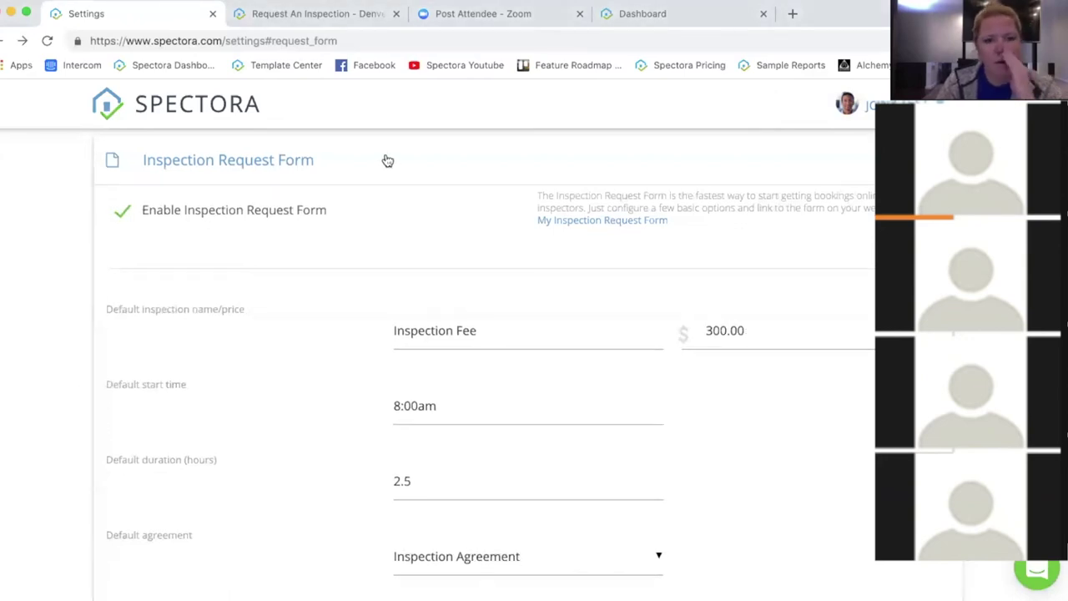
left_click(388, 161)
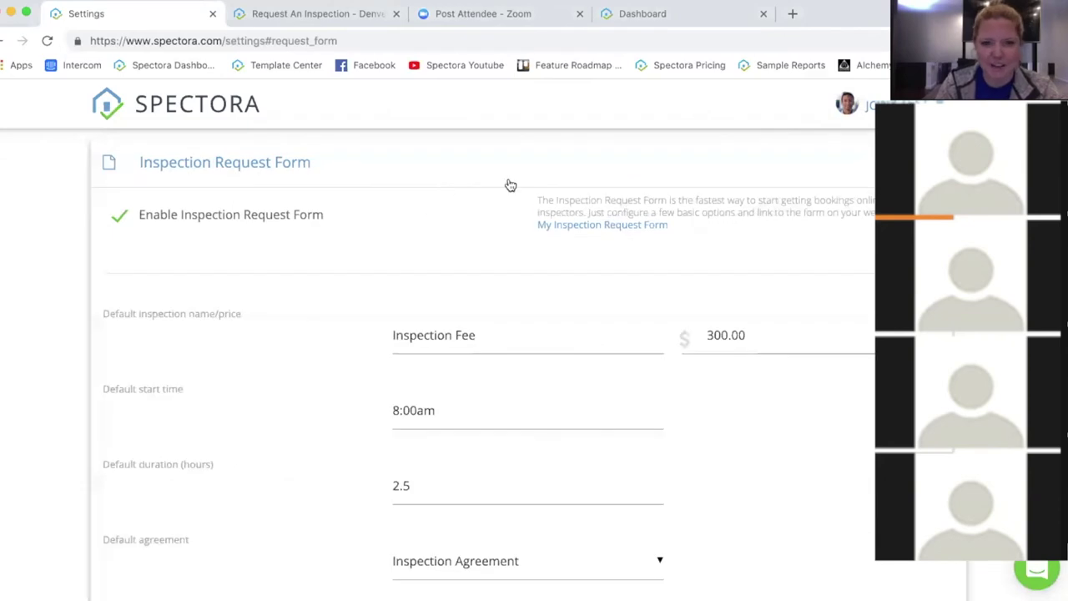
triple_click(494, 158)
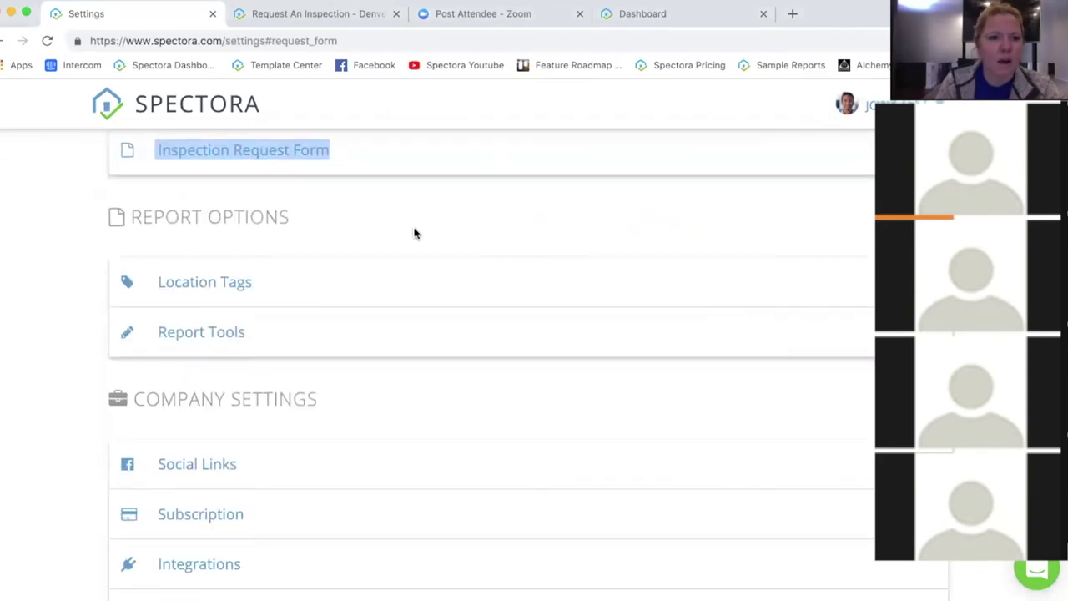
scroll(314, 251, "down", 1)
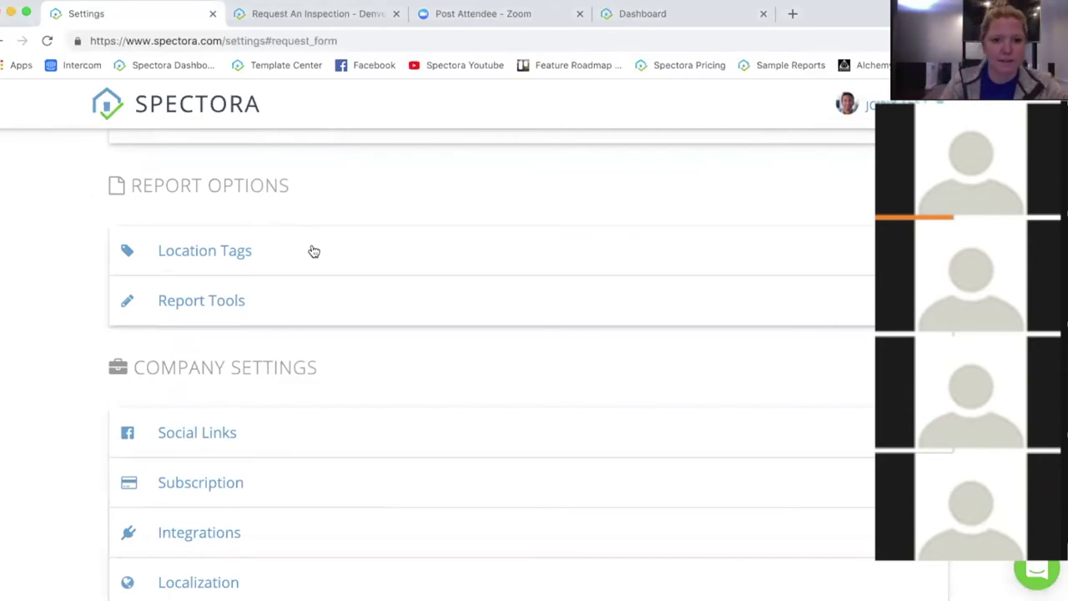
Step: Expand Location Tags to show its three groups, such as 1st Floor, North and Kitchen
left_click(314, 252)
scroll(324, 288, "down", 5)
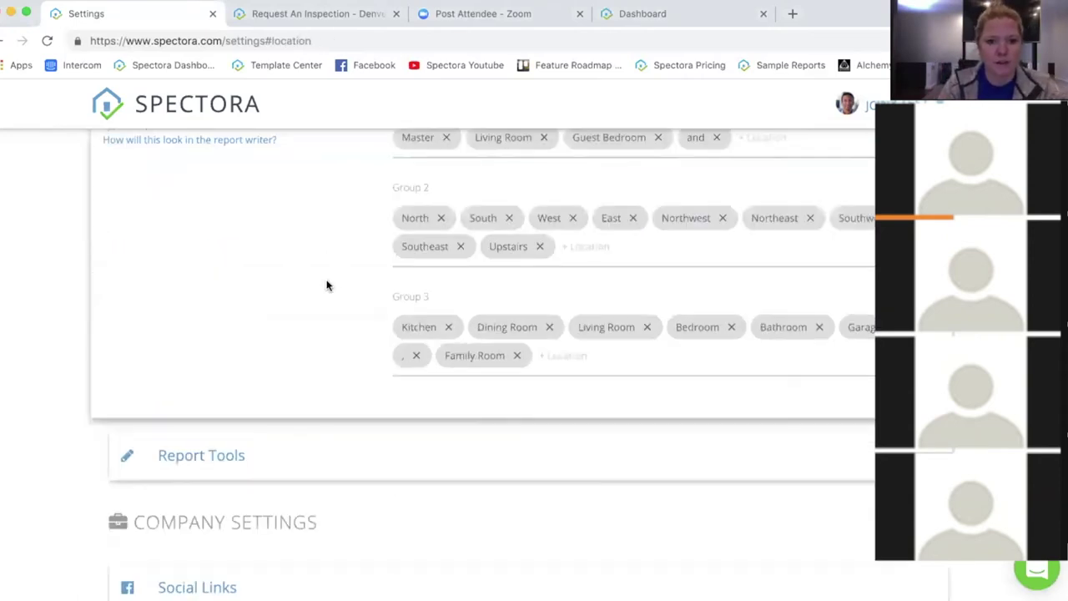
scroll(406, 236, "up", 2)
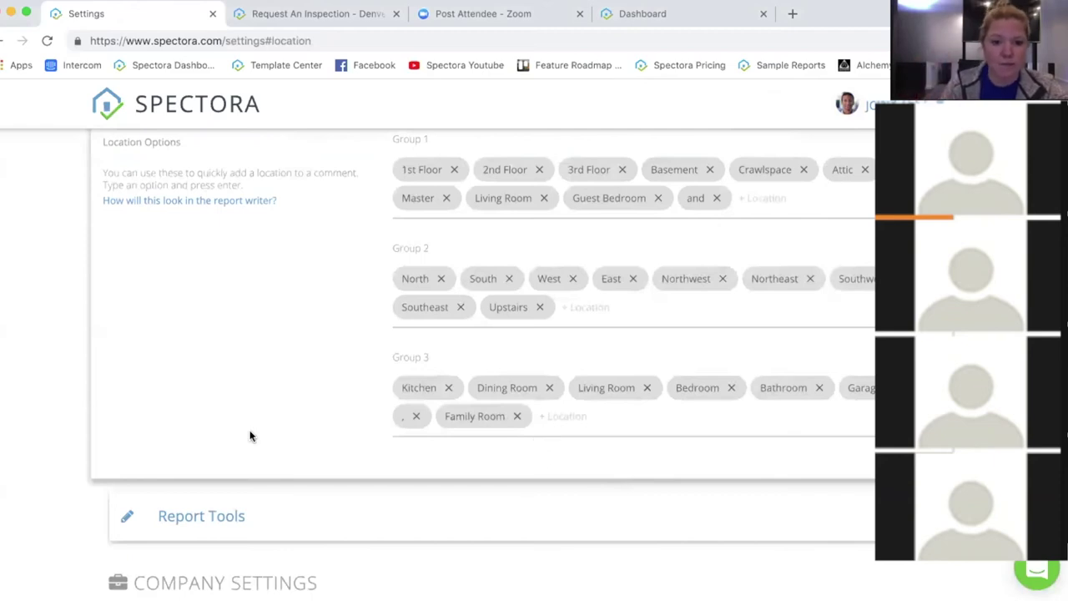
scroll(50, 350, "down", 3)
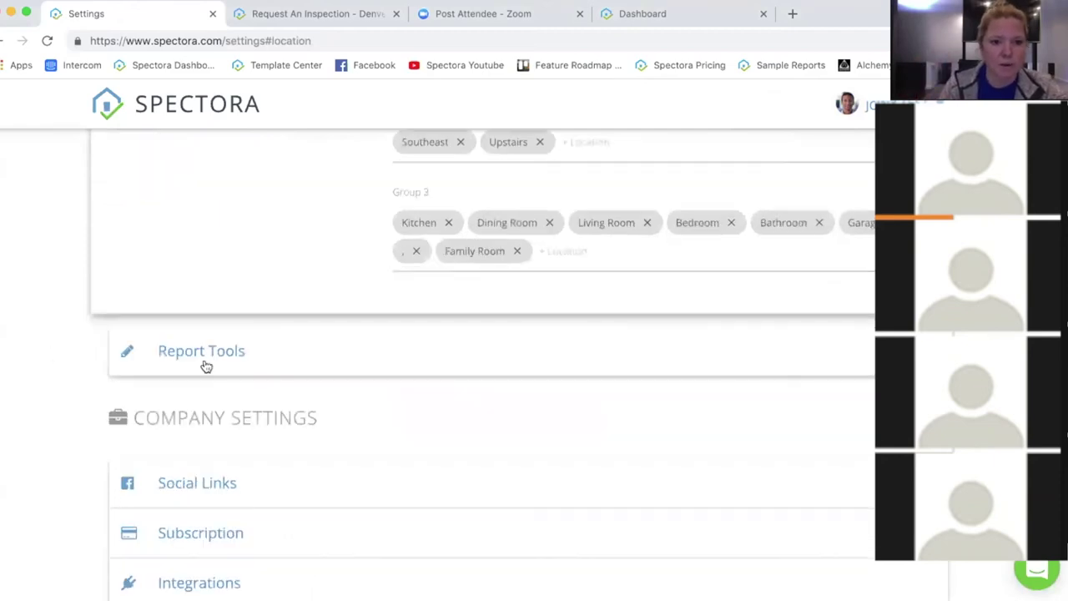
Step: Expand Report Tools and scroll through photo quality, cost estimator and require-completion-to-publish options
left_click(312, 359)
scroll(367, 367, "down", 3)
scroll(379, 328, "up", 2)
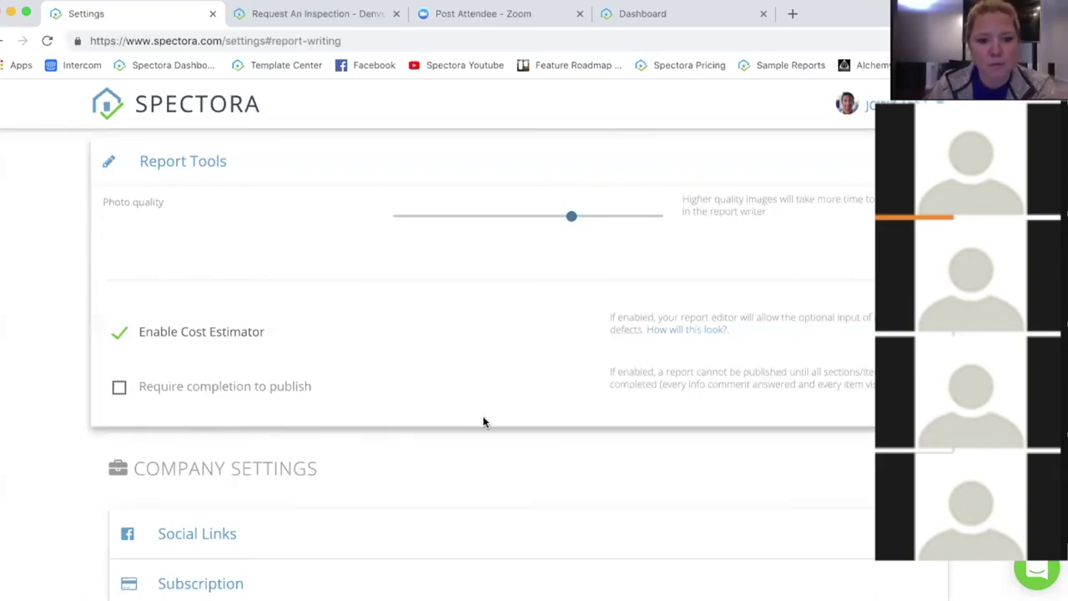
scroll(493, 393, "down", 5)
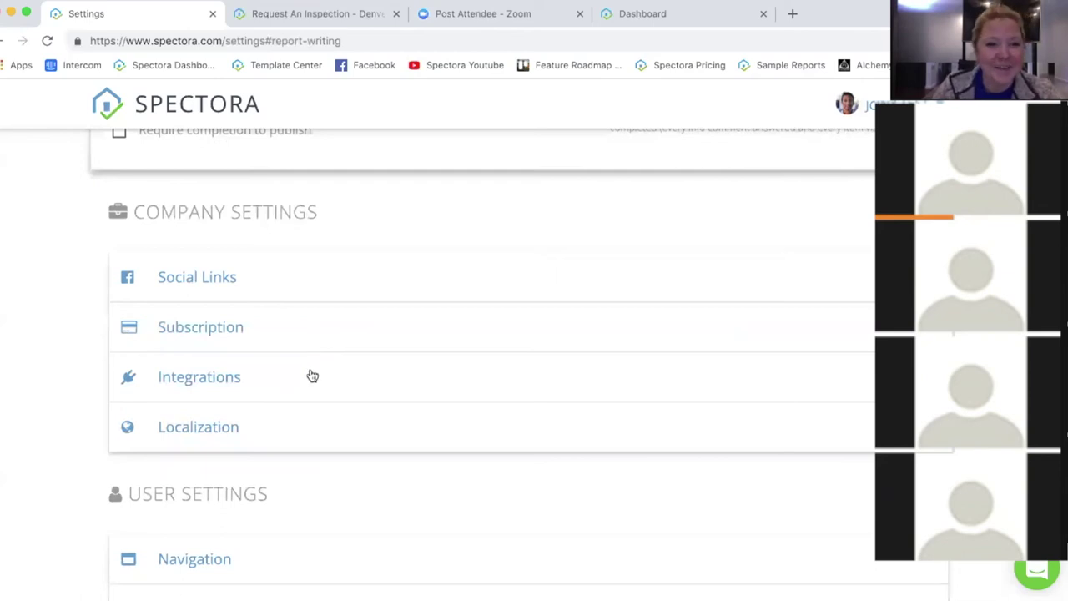
left_click(312, 376)
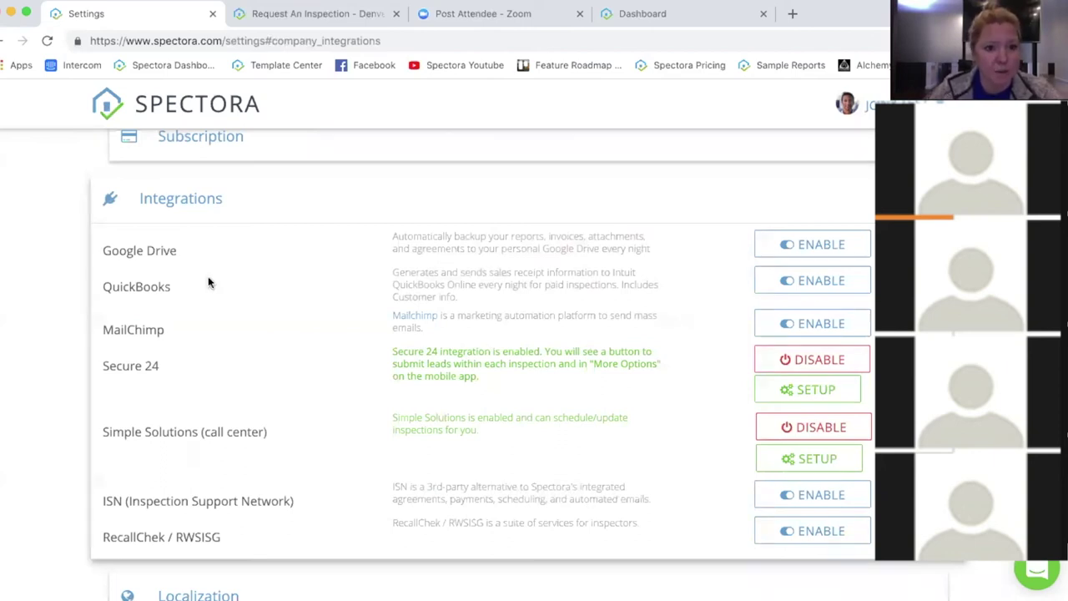
scroll(207, 277, "down", 1)
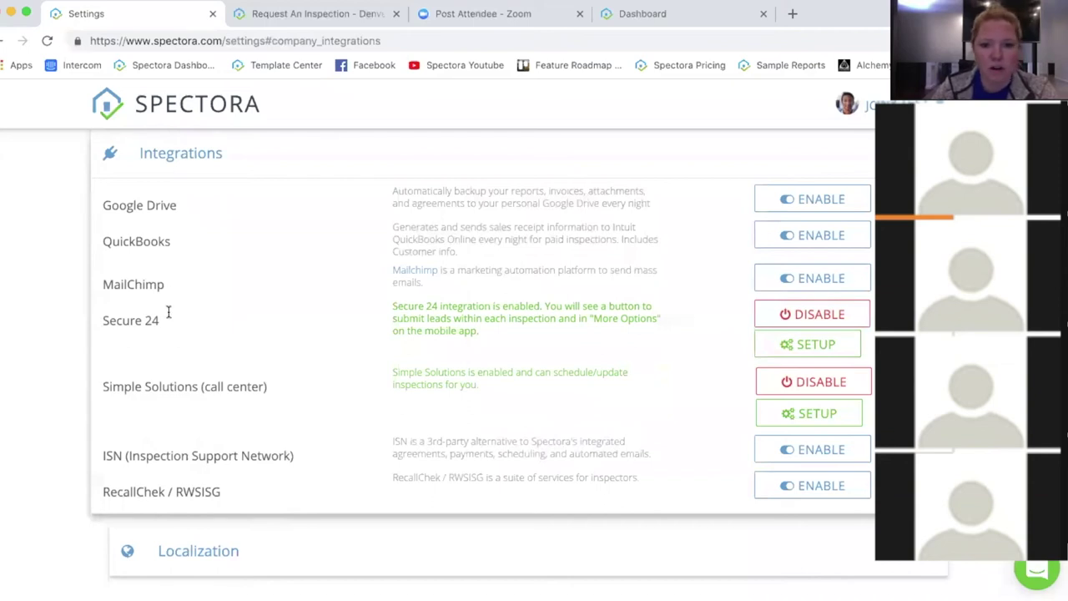
scroll(176, 315, "down", 1)
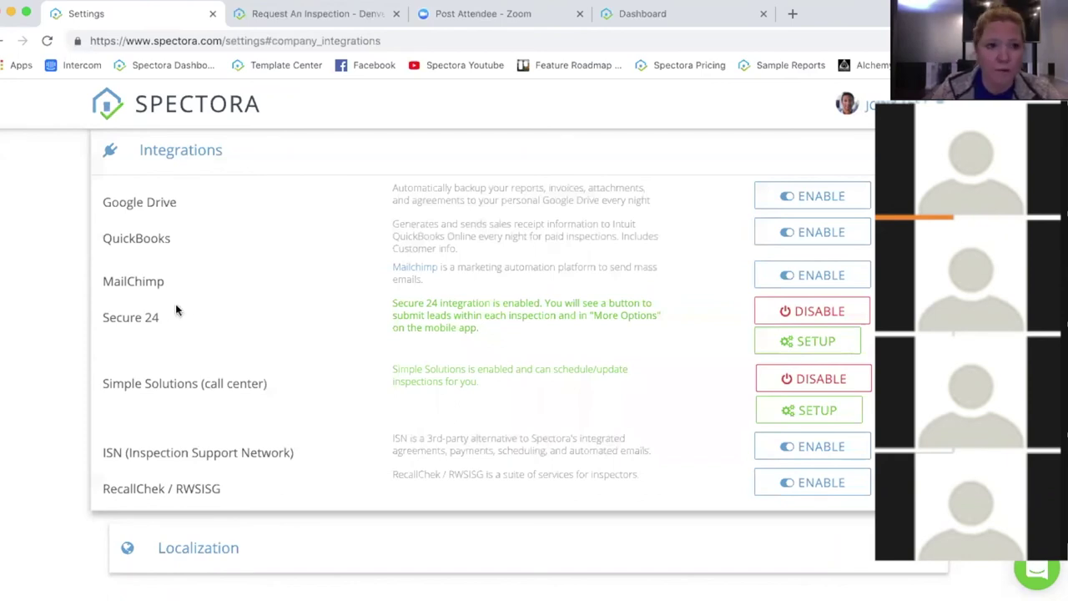
scroll(343, 322, "up", 5)
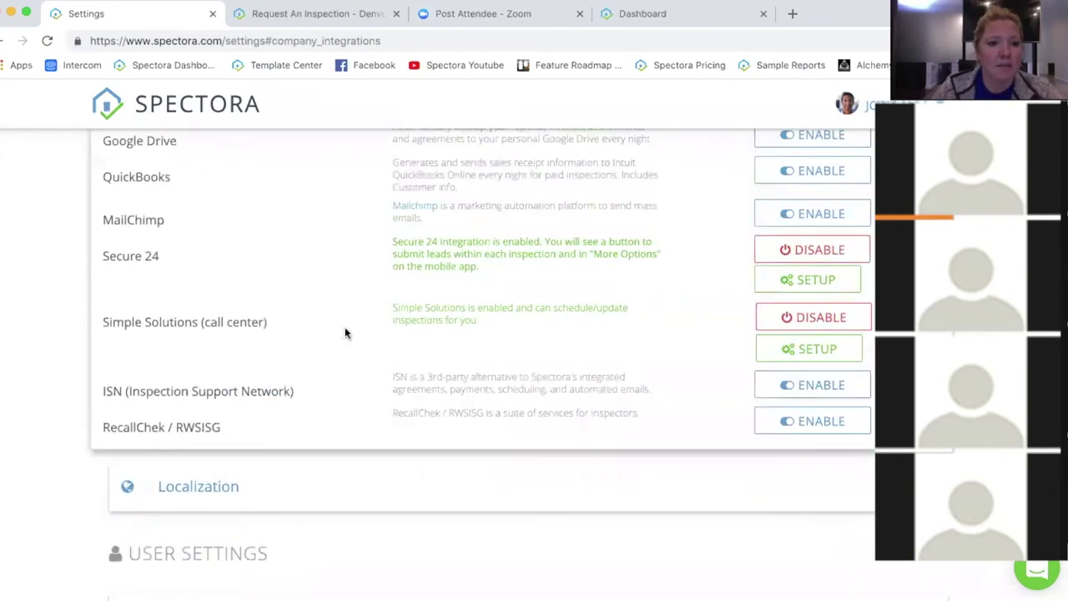
scroll(314, 422, "down", 1)
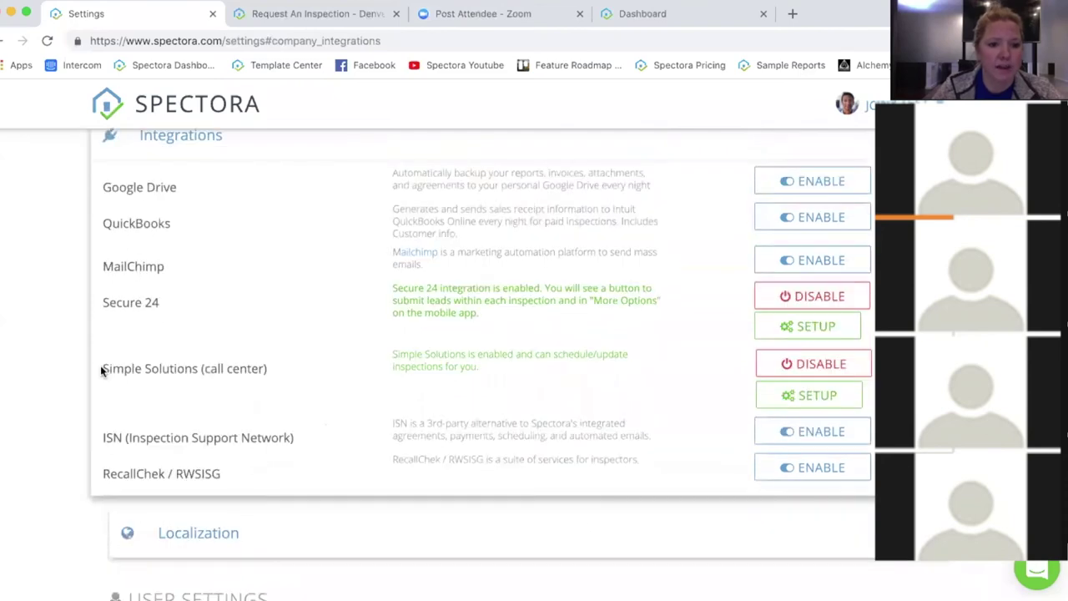
left_click_drag(239, 364, 286, 370)
left_click(284, 369)
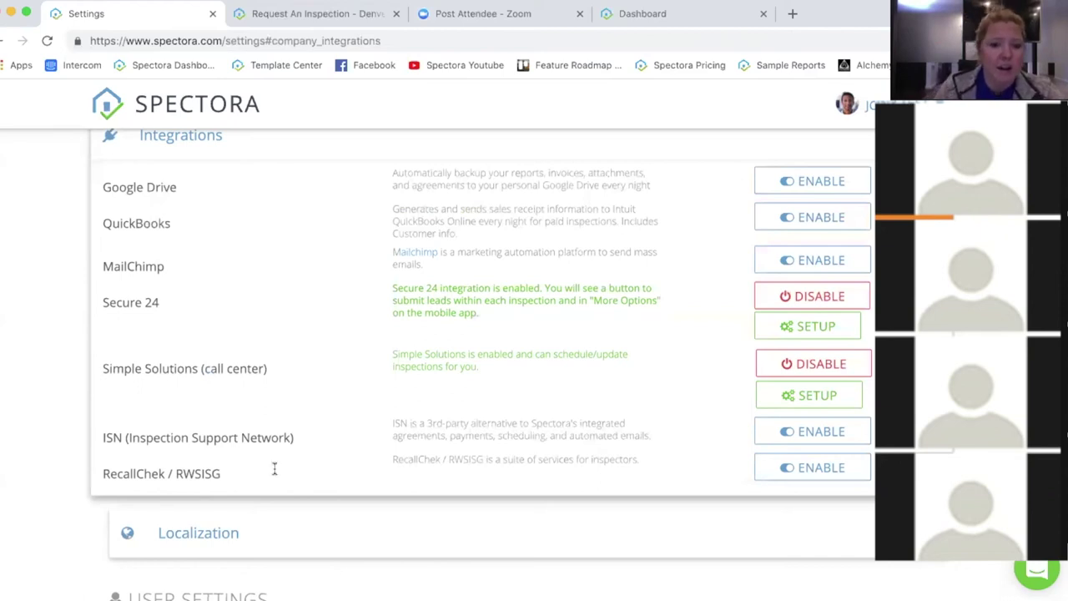
scroll(275, 467, "down", 2)
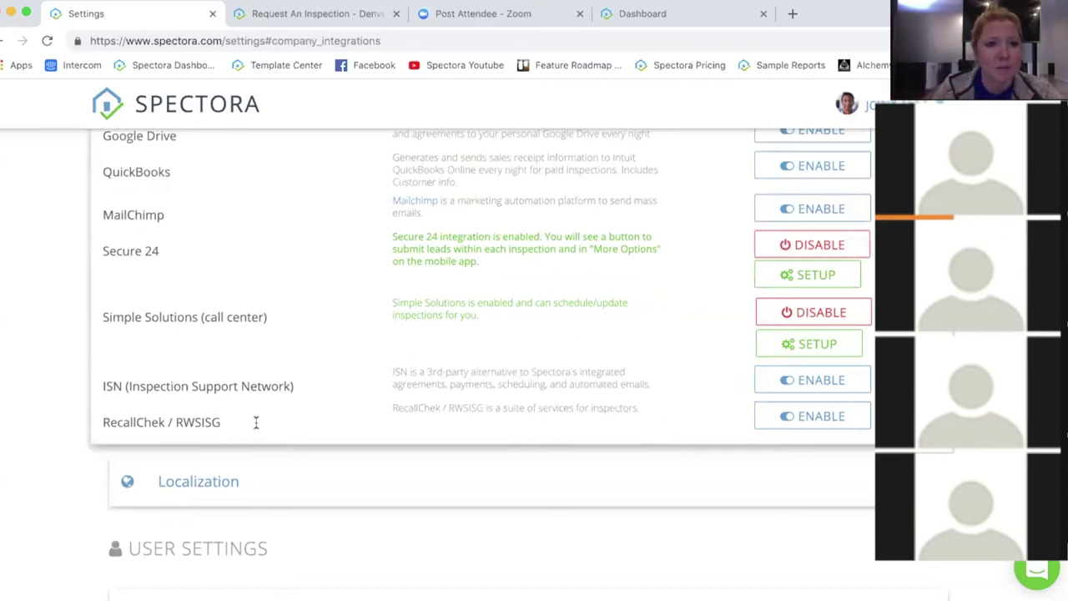
scroll(365, 417, "down", 2)
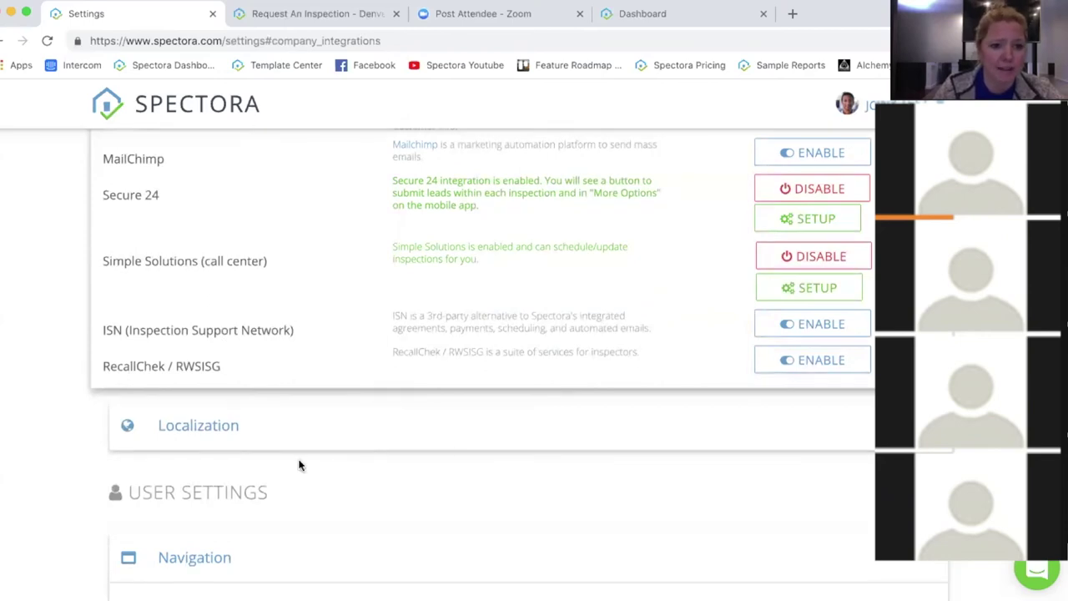
Step: Expand Navigation under User Settings, listing eight bar items and six unused items like Team
left_click(292, 424)
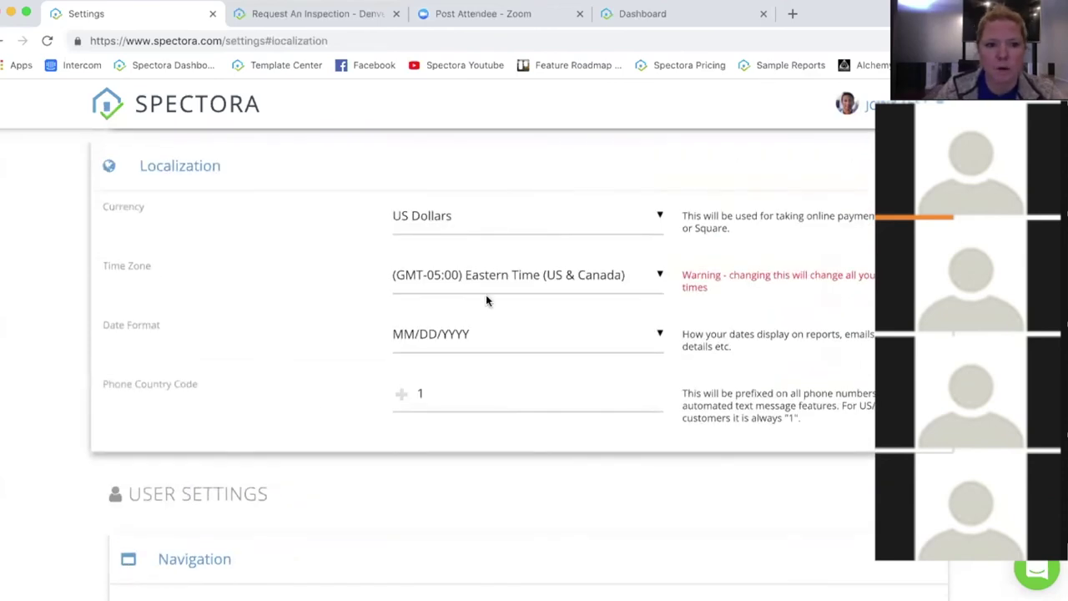
scroll(294, 319, "down", 1)
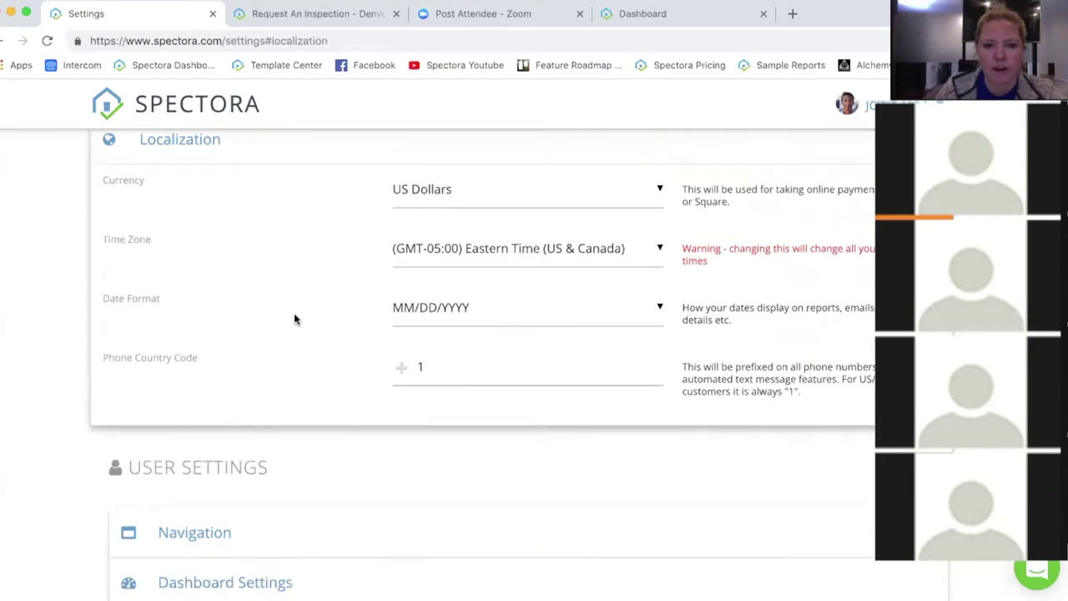
scroll(294, 316, "down", 3)
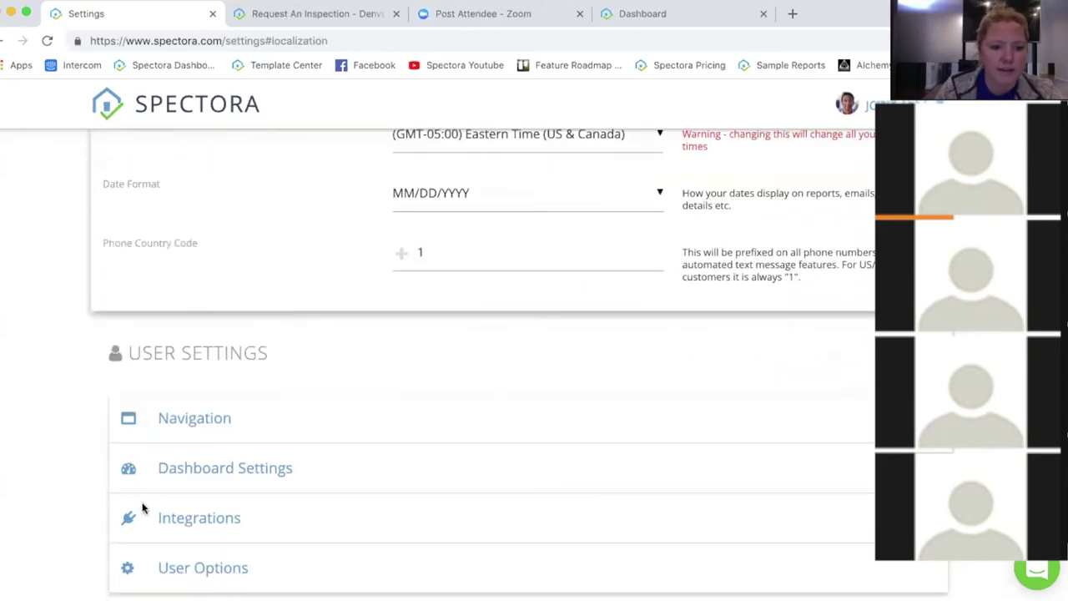
left_click(289, 430)
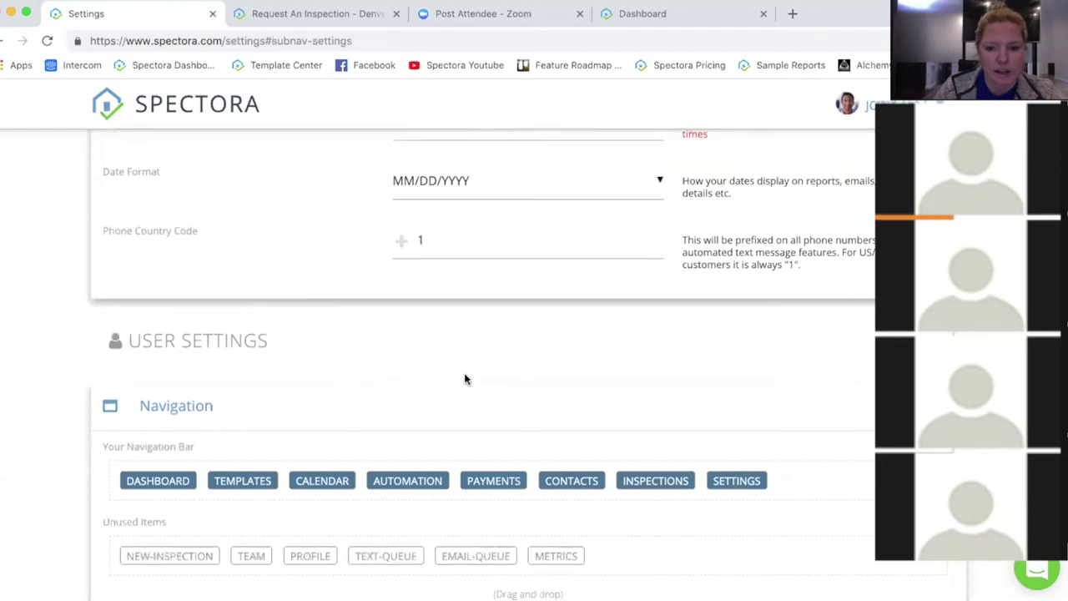
Step: Move NEW-INSPECTION after TEAM in Unused Items, then expand Dashboard Settings
scroll(567, 272, "down", 10)
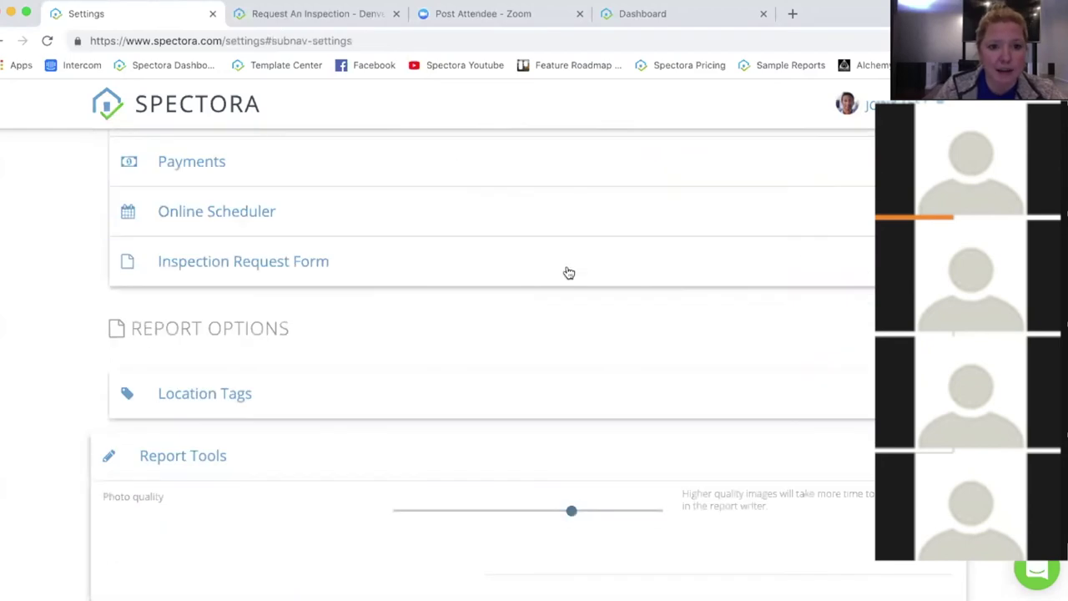
scroll(567, 272, "up", 15)
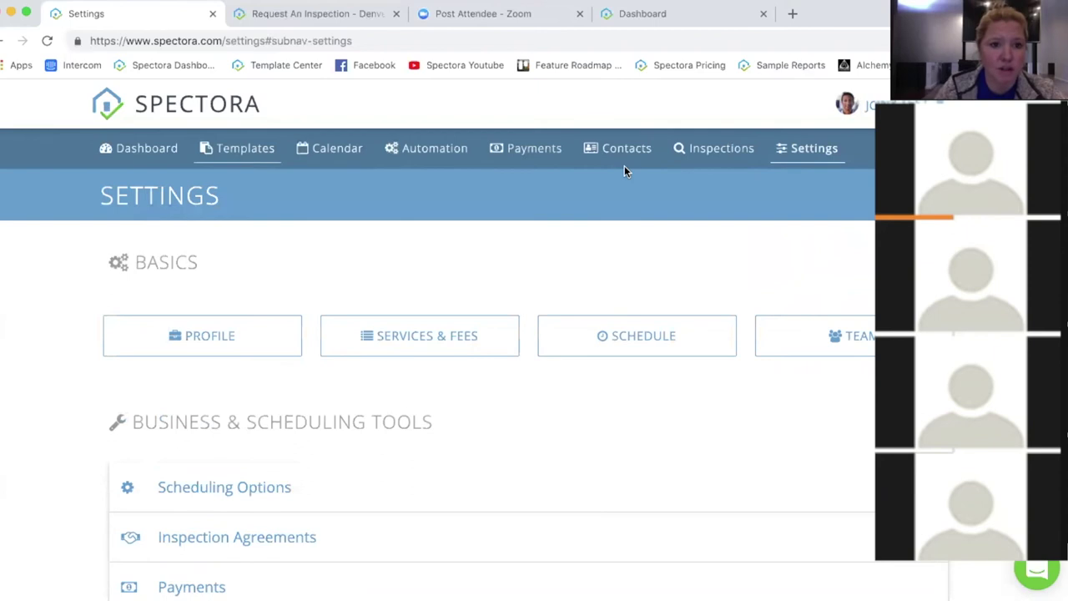
scroll(458, 310, "down", 3)
scroll(458, 308, "down", 15)
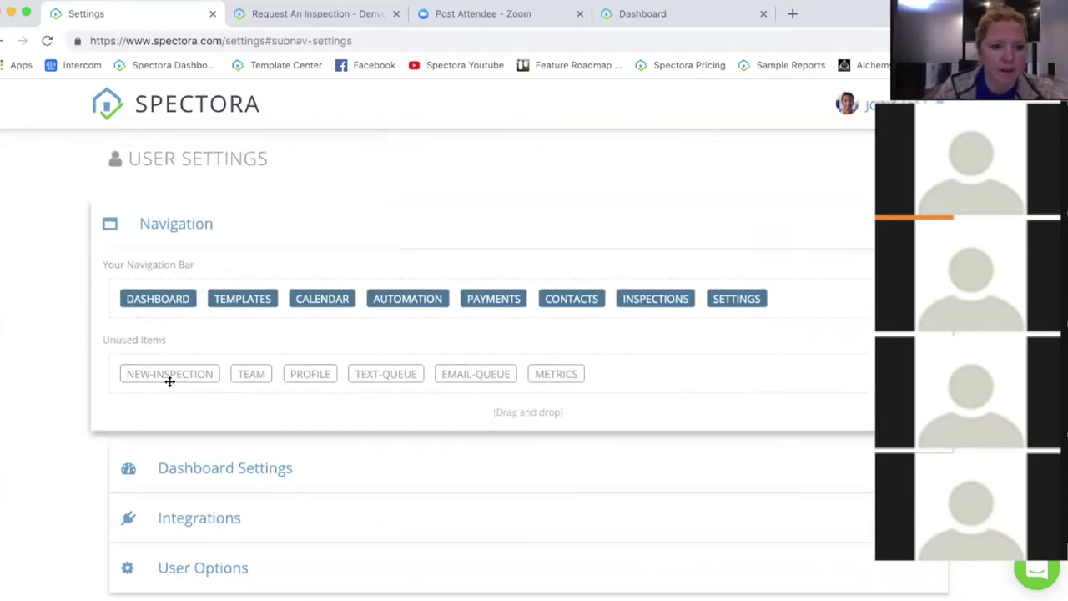
mouse_move(170, 373)
left_mouse_down()
mouse_move(198, 345)
mouse_move(175, 376)
left_mouse_up()
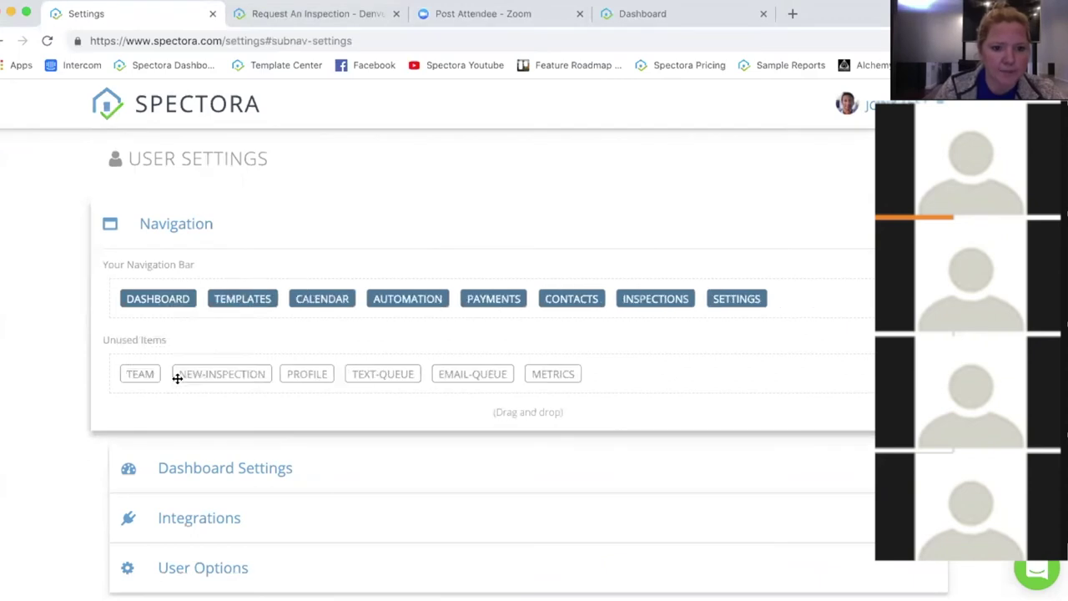
left_click(258, 474)
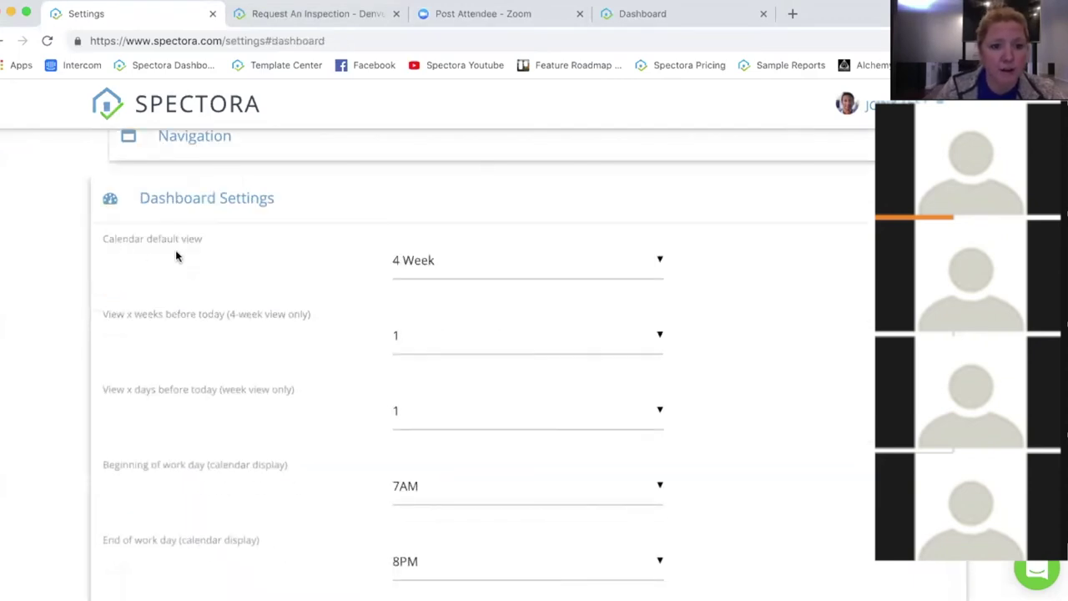
Step: Review the Calendar default view choices and keep it set to 4 Week
left_click(466, 264)
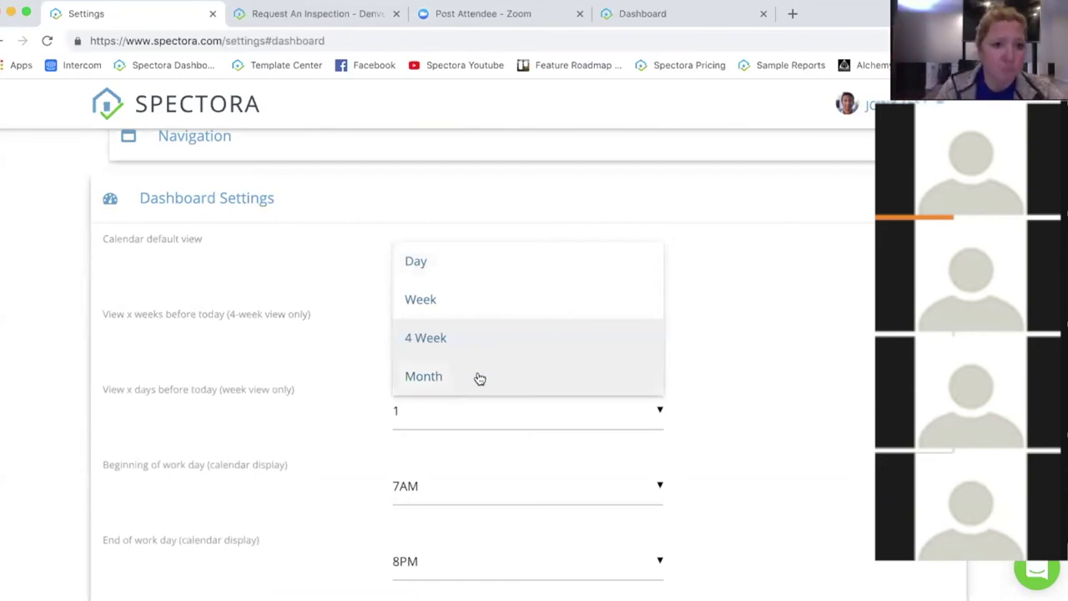
left_click(772, 353)
scroll(774, 368, "down", 1)
scroll(774, 376, "down", 5)
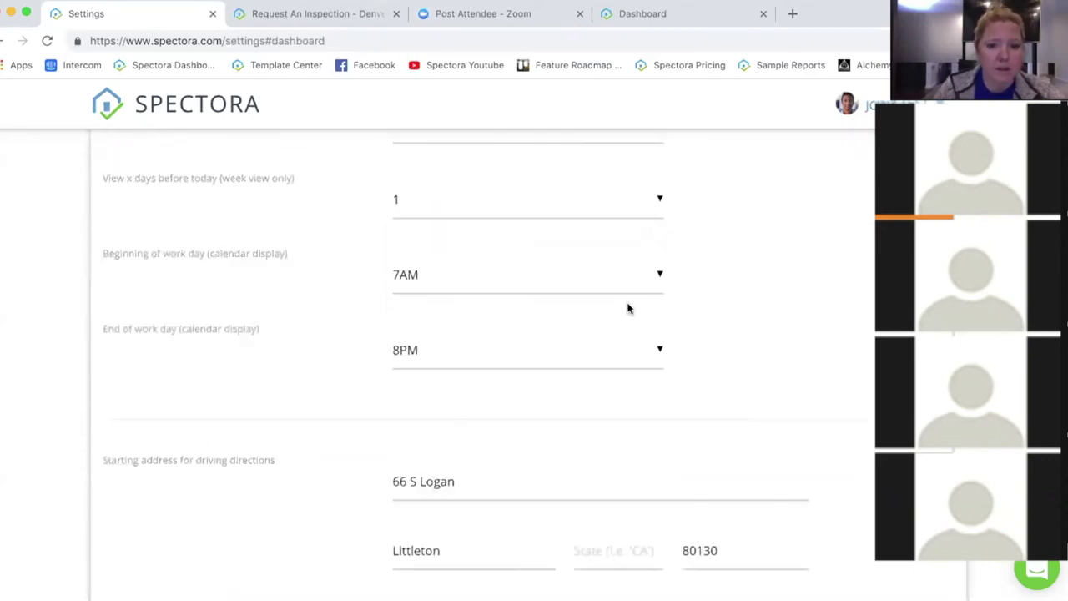
scroll(164, 222, "up", 2)
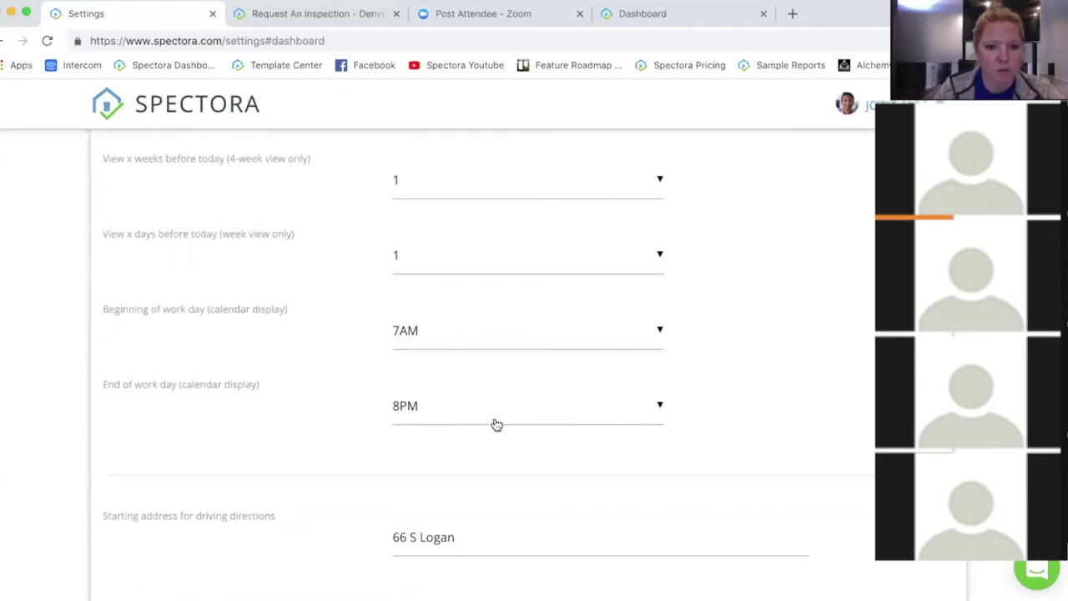
scroll(810, 420, "down", 2)
scroll(874, 419, "down", 3)
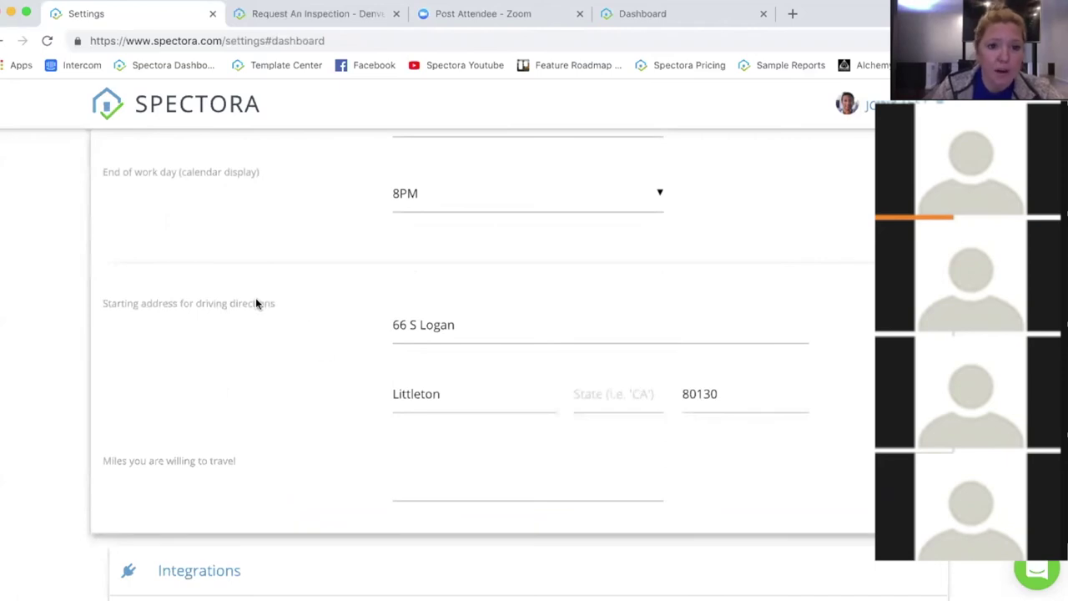
Step: Leave the starting address and miles-to-travel fields unchanged, then expand Integrations
left_click_drag(256, 302, 95, 306)
left_click(283, 307)
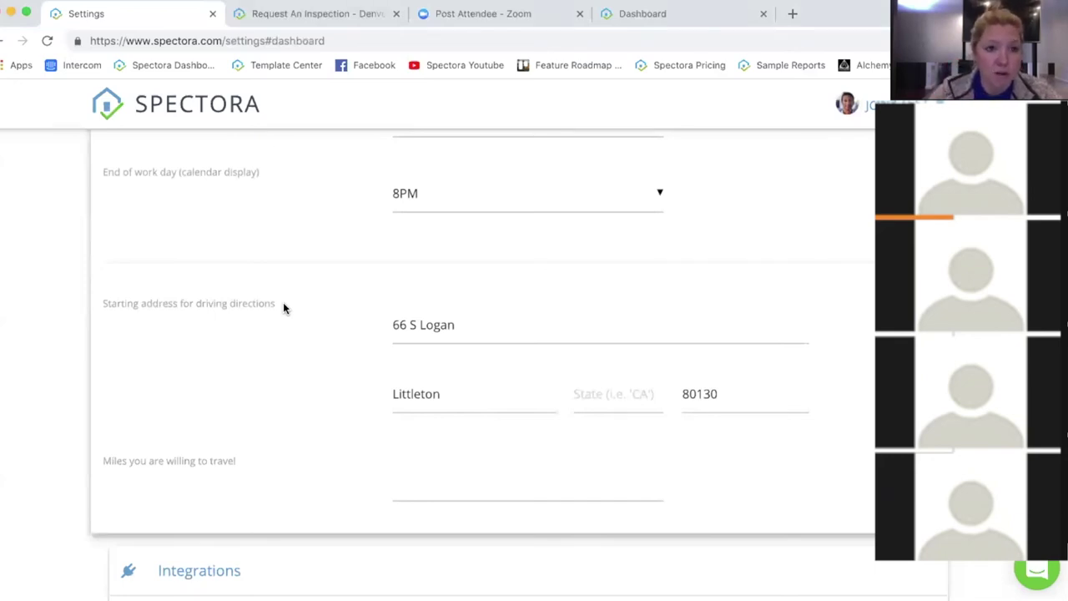
key("Tab")
left_click(351, 330)
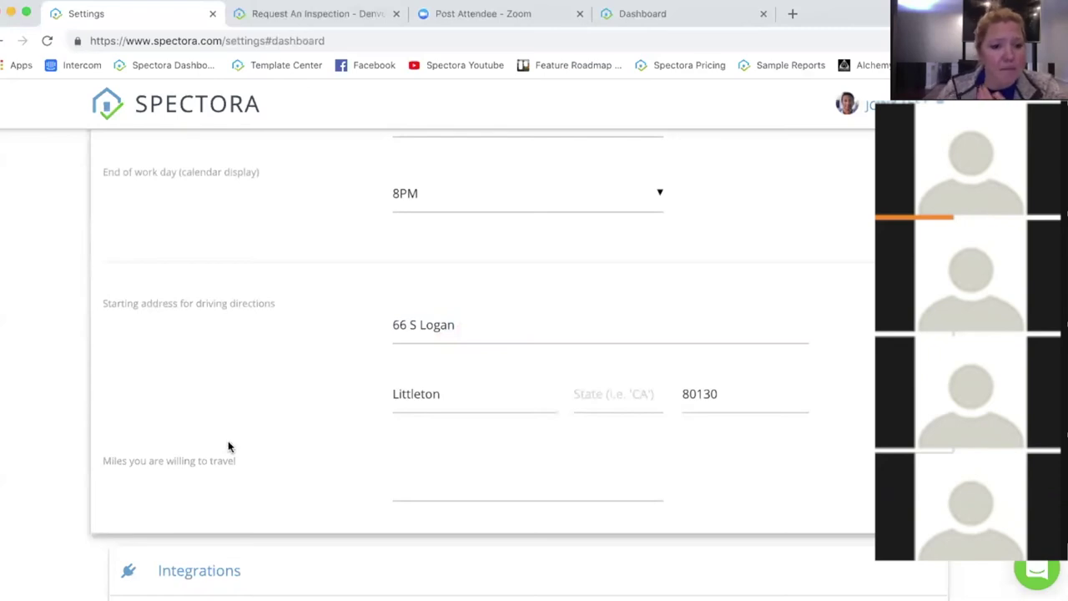
left_click(448, 484)
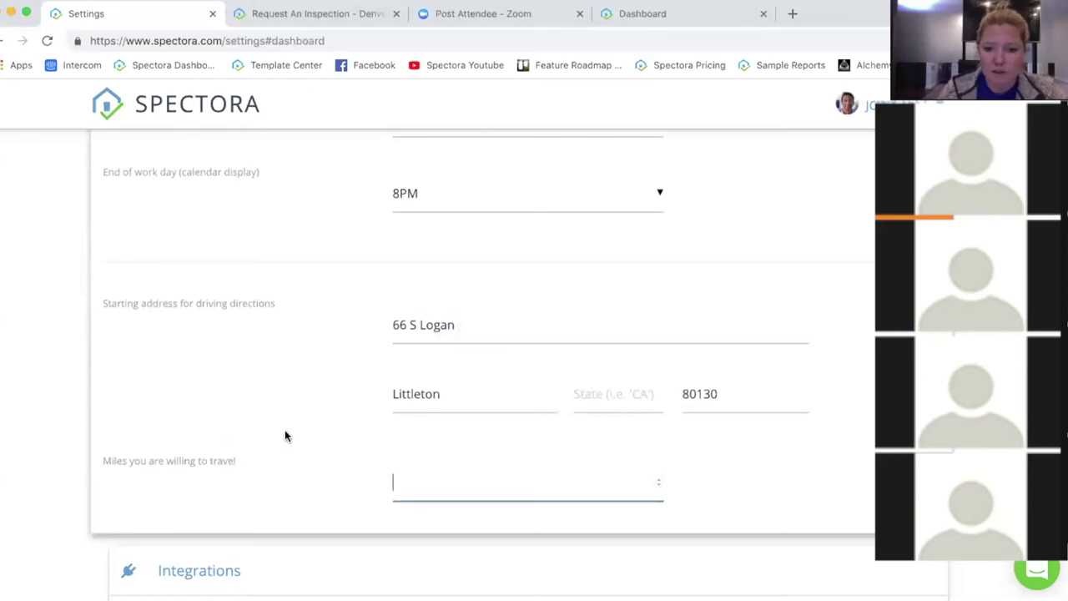
scroll(288, 427, "down", 1)
left_click(325, 516)
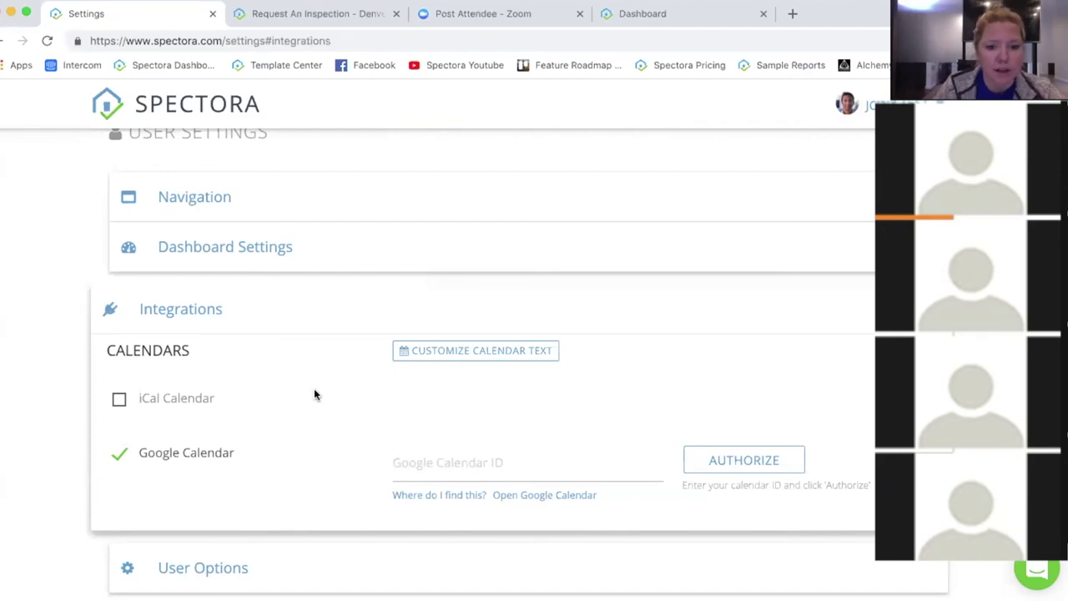
Step: Expand User Options to show the email, password, chat and beta feature settings
left_click(465, 575)
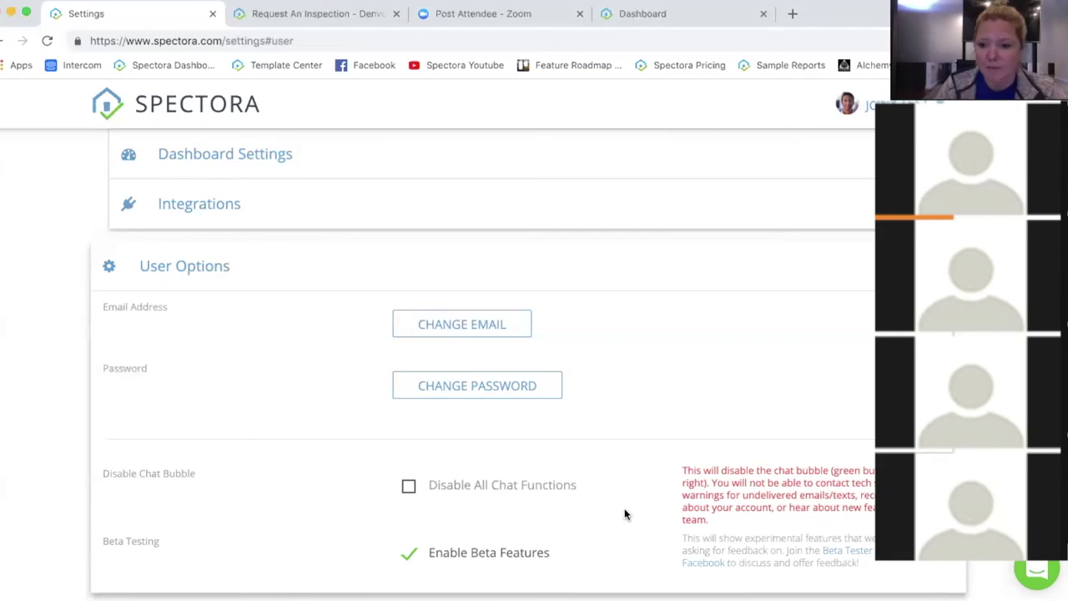
scroll(731, 459, "up", 5)
scroll(731, 458, "up", 10)
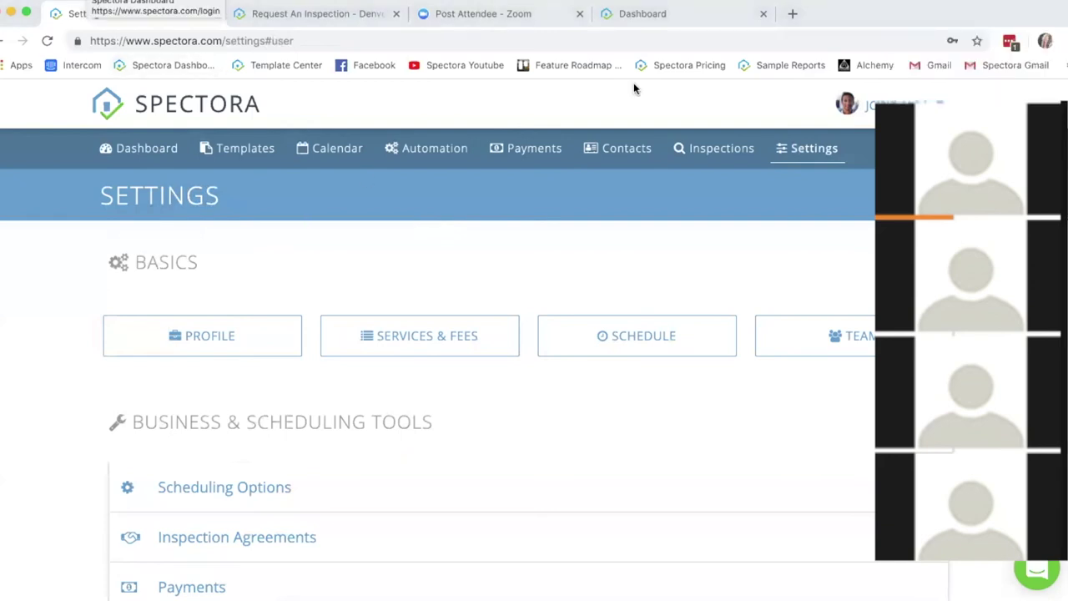
Step: Switch to the Trello Feature Roadmap & Ideas board and scroll right to Under Development, Beta Testing and January 2019
left_click(675, 13)
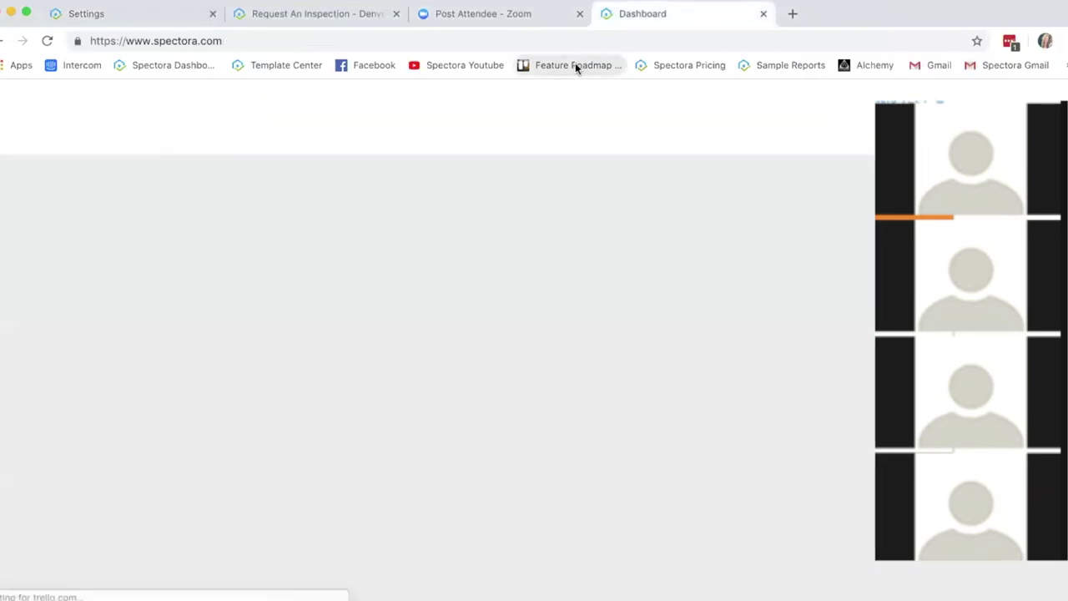
left_click(575, 66)
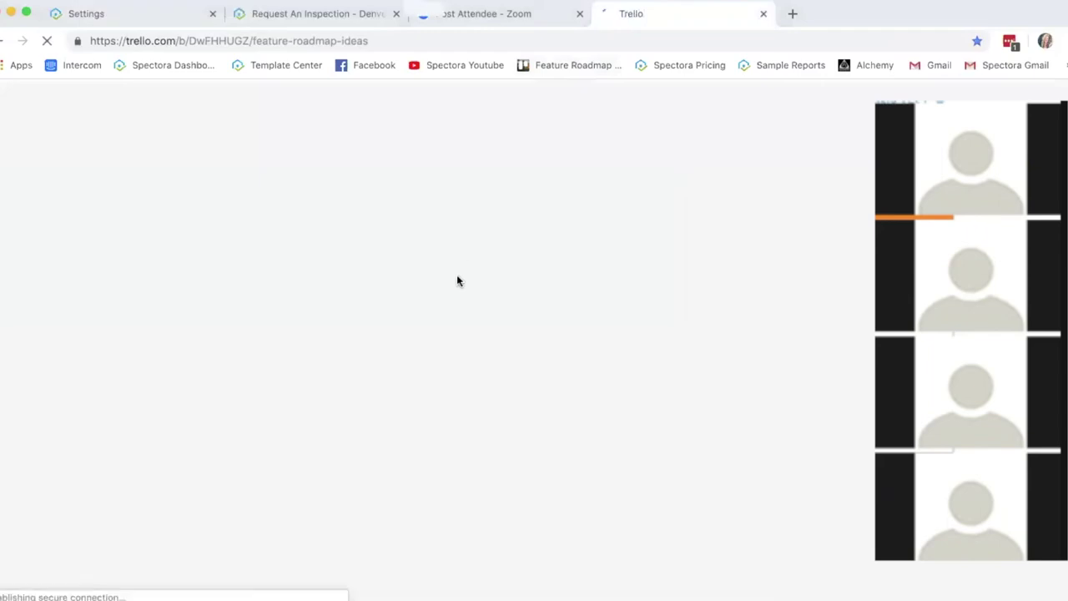
left_click(130, 23)
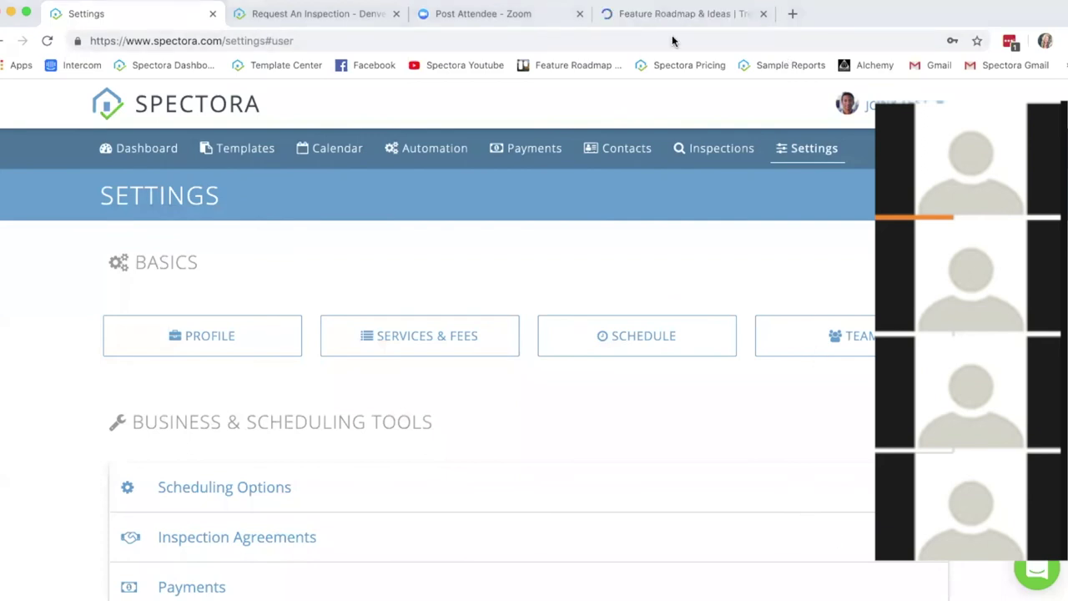
left_click(672, 13)
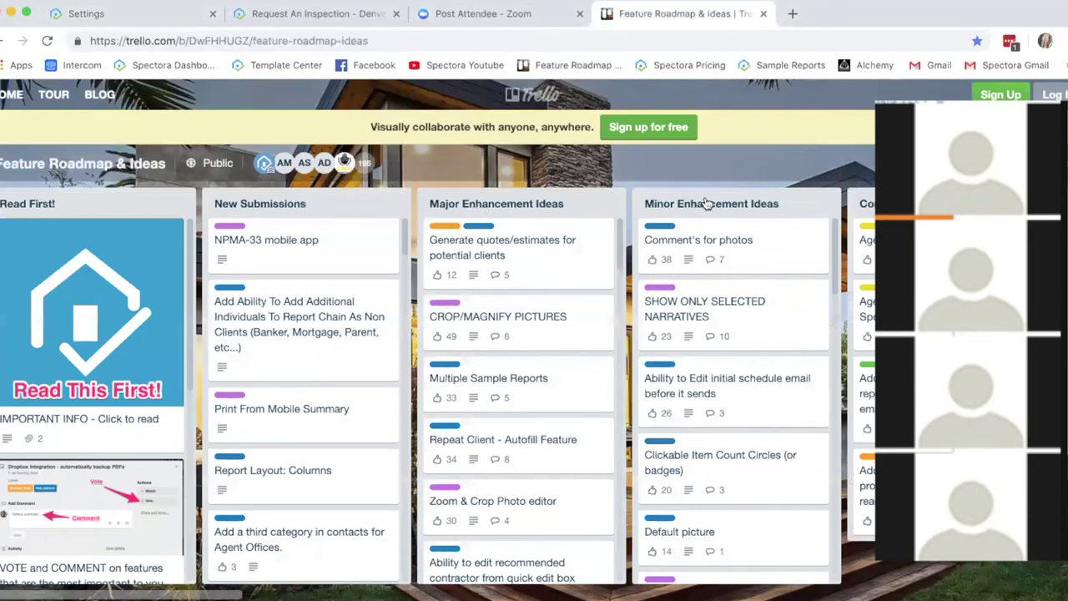
scroll(253, 337, "right", 15)
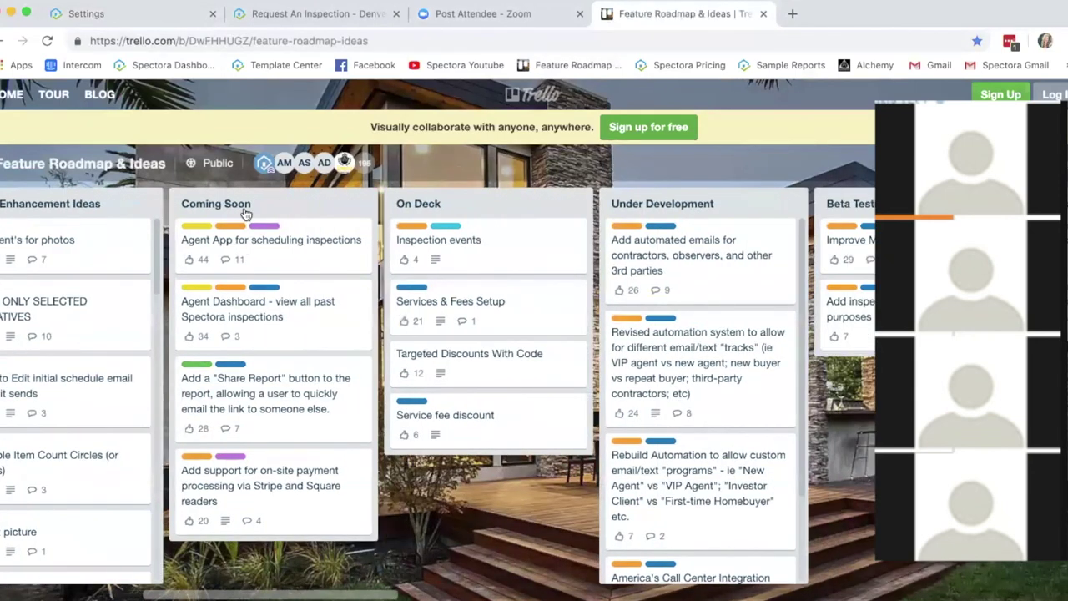
scroll(254, 337, "right", 1)
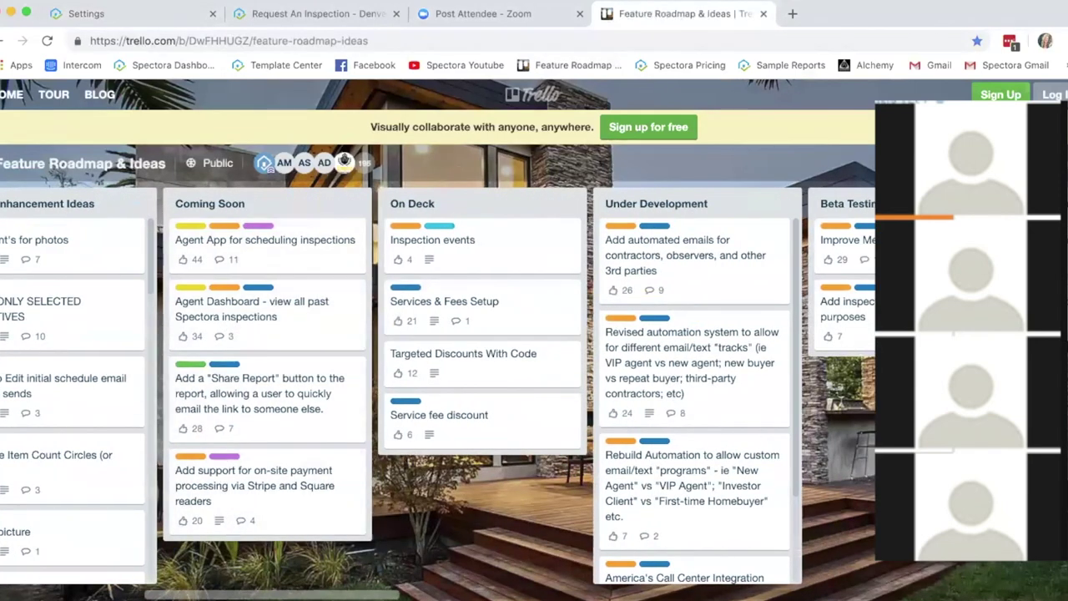
scroll(235, 203, "right", 6)
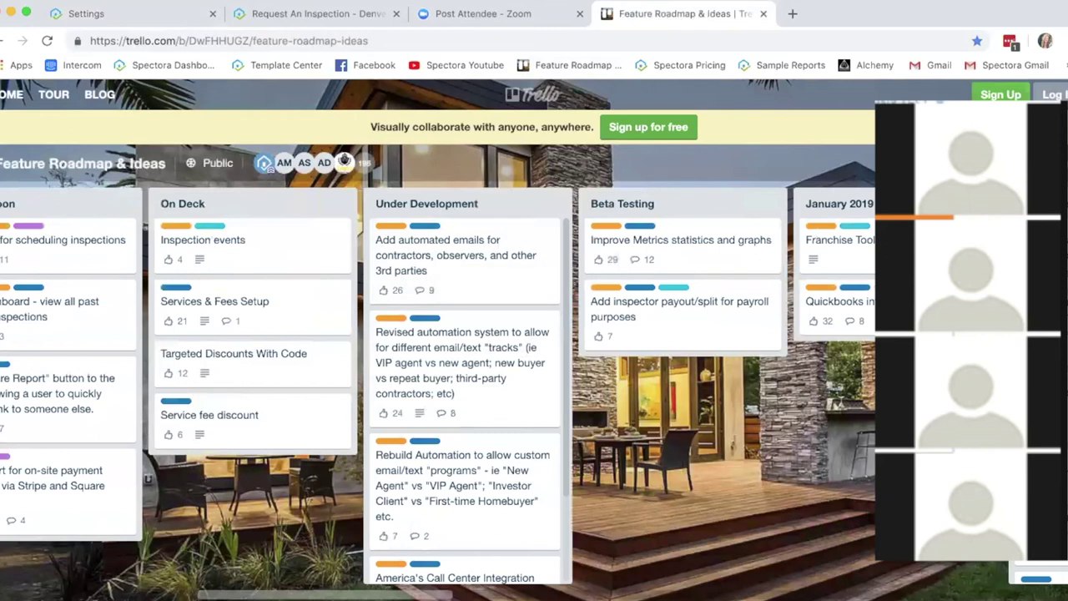
scroll(400, 259, "right", 5)
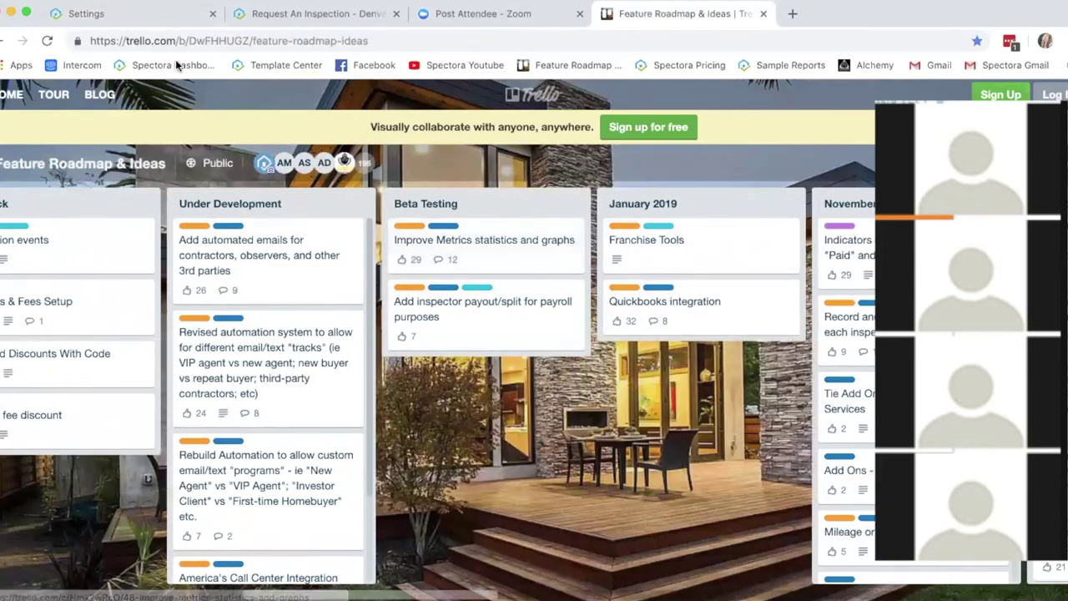
Step: Switch back to the Spectora Settings tab showing Basics and Business & Scheduling Tools
left_click(134, 15)
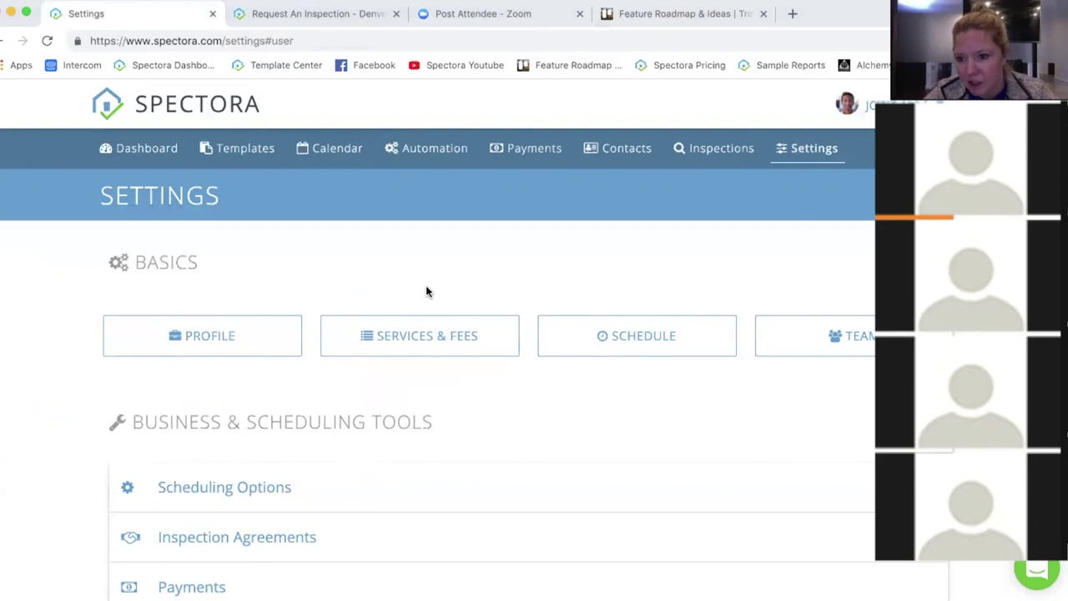
Step: Open the Inspection Payments page and confirm it shows 0 entries
left_click(526, 148)
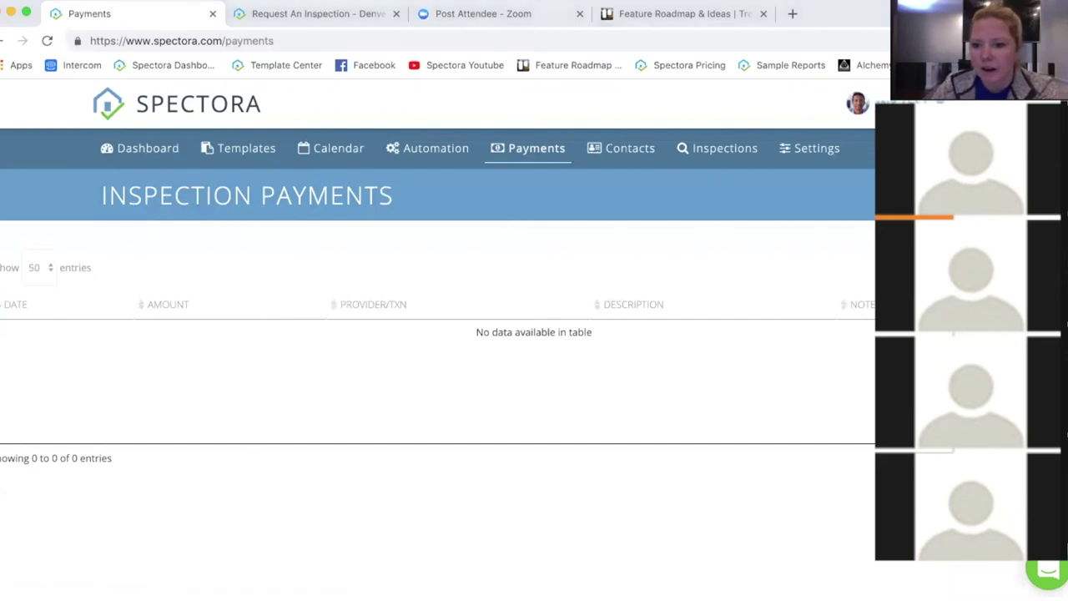
mouse_move(868, 183)
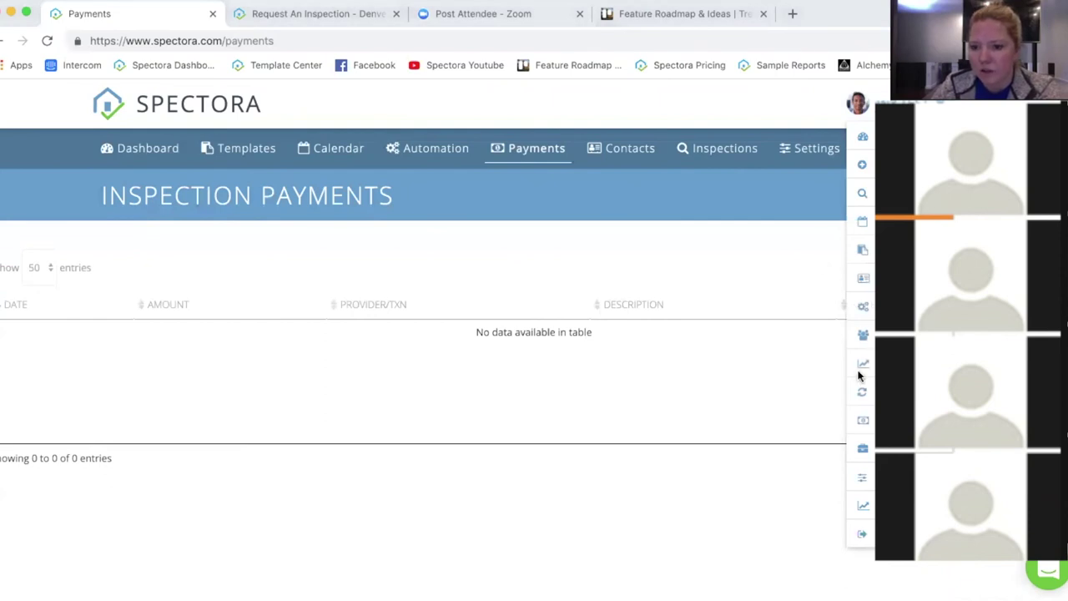
Step: In Settings, expand Payments and list the Authorize.net, Stripe and Square processor options
left_click(808, 143)
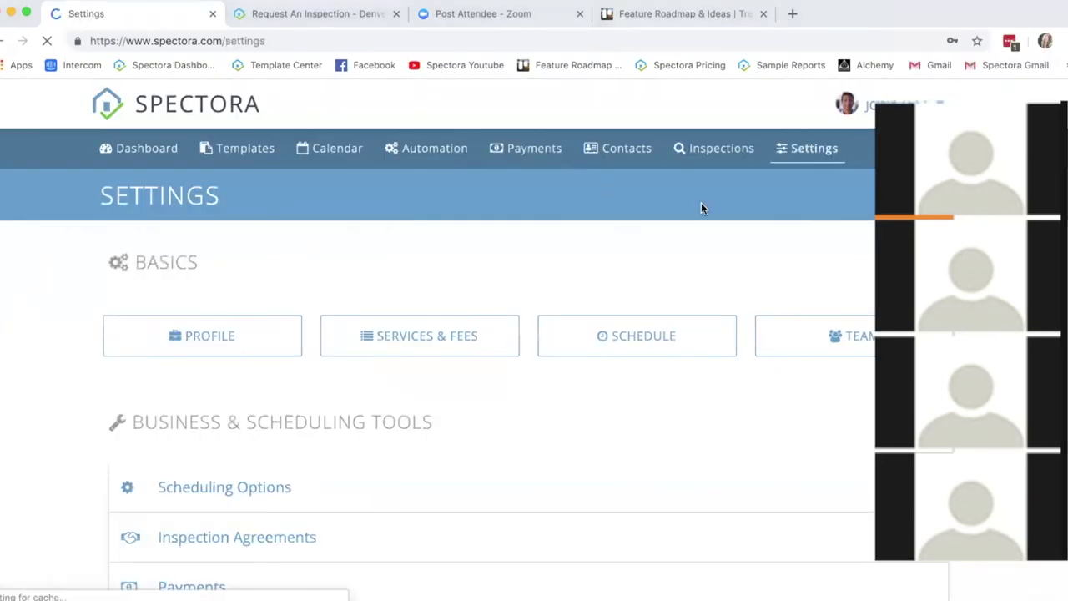
scroll(482, 442, "down", 3)
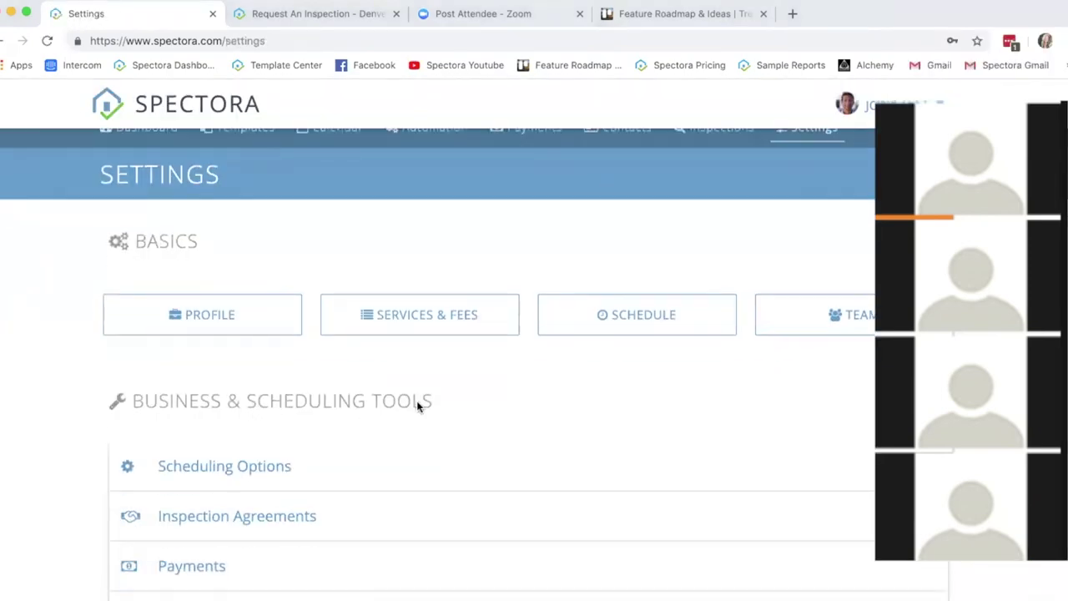
left_click(264, 476)
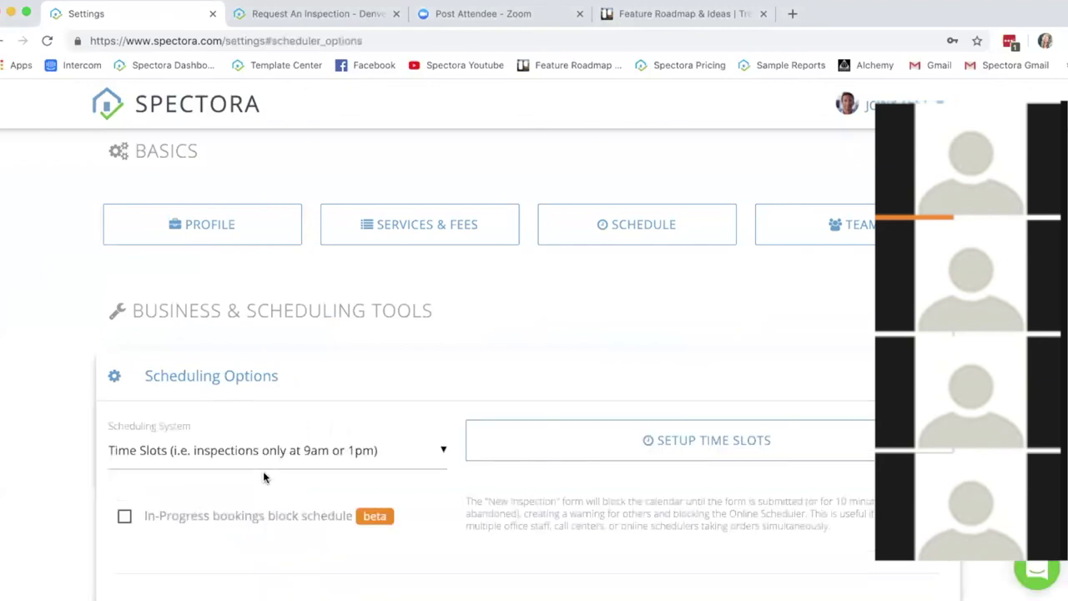
scroll(244, 486, "down", 10)
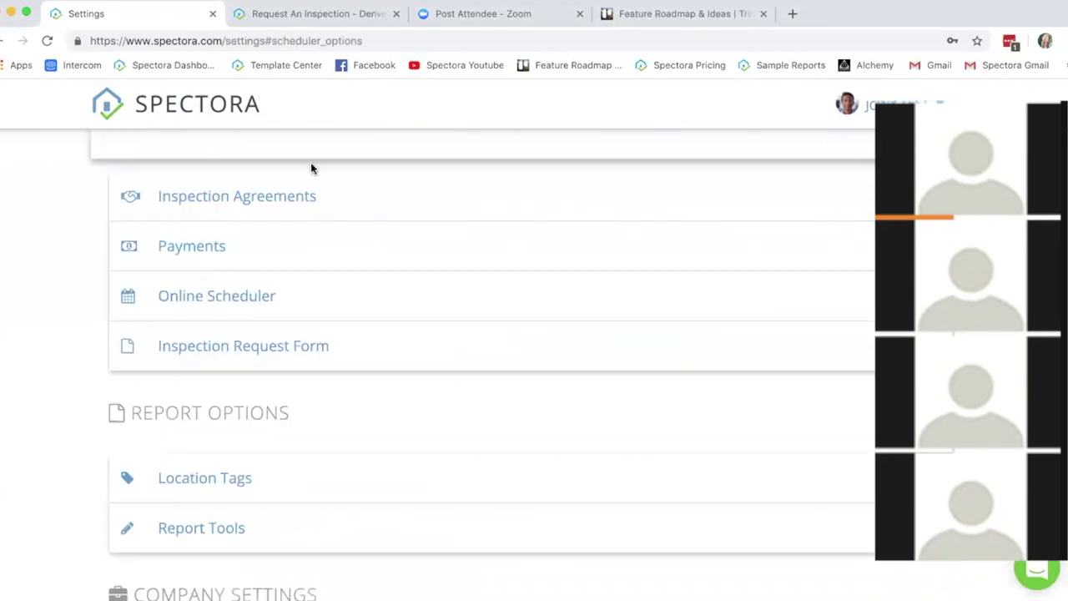
left_click(265, 278)
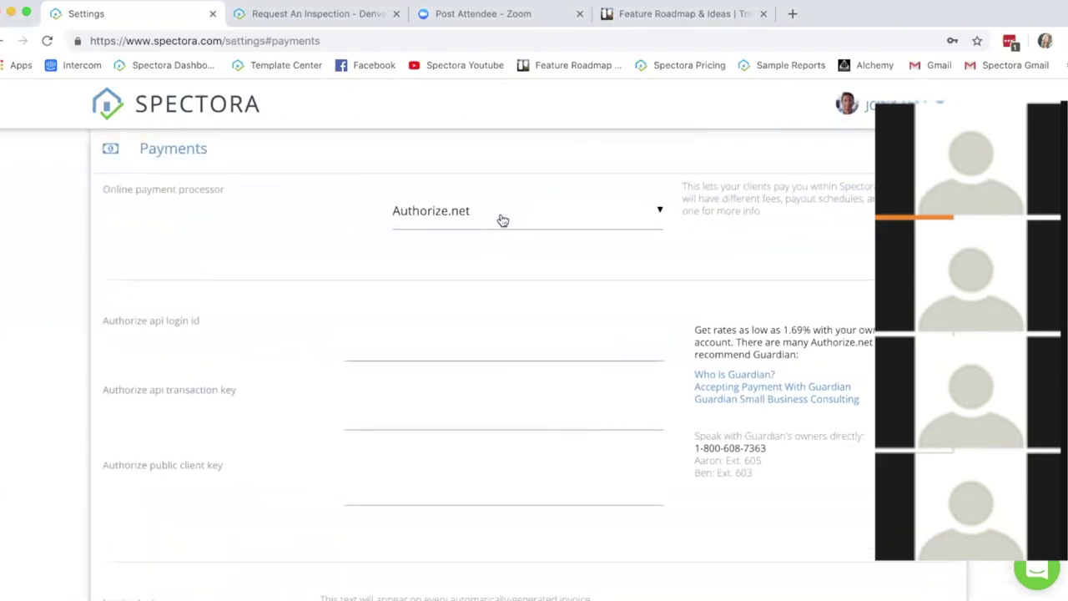
left_click(501, 219)
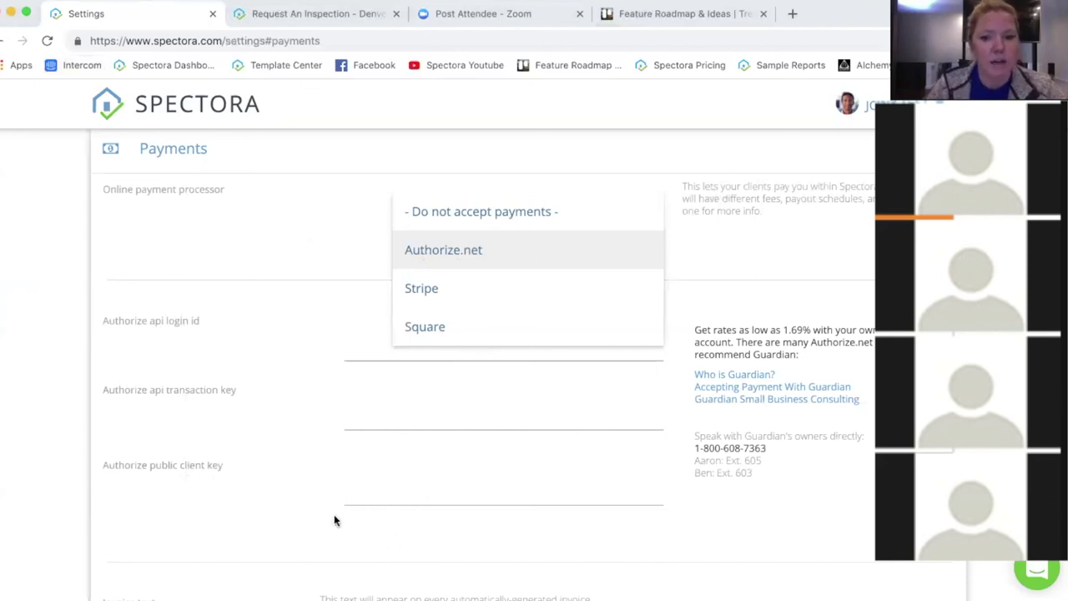
Step: Keep Authorize.net as the online payment processor and review the Invoice text setting
left_click(289, 455)
scroll(289, 456, "down", 4)
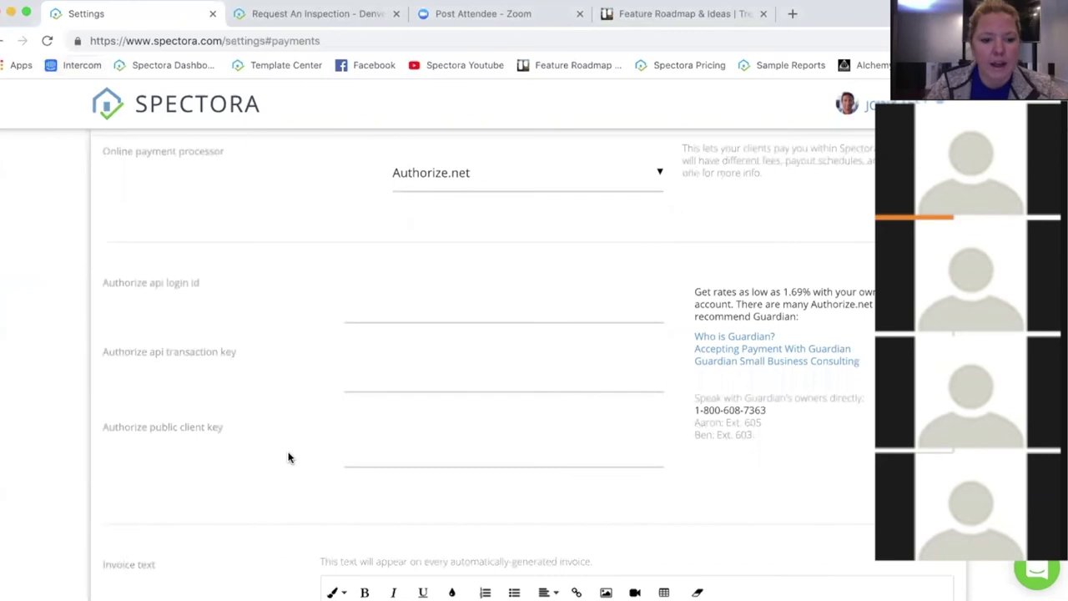
scroll(232, 447, "down", 3)
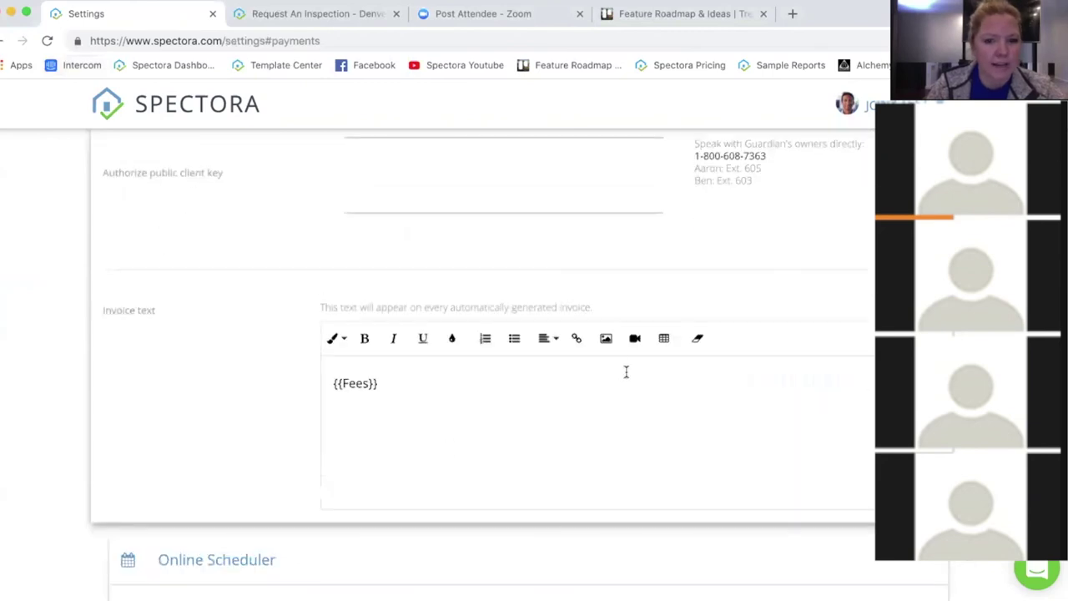
scroll(226, 408, "up", 12)
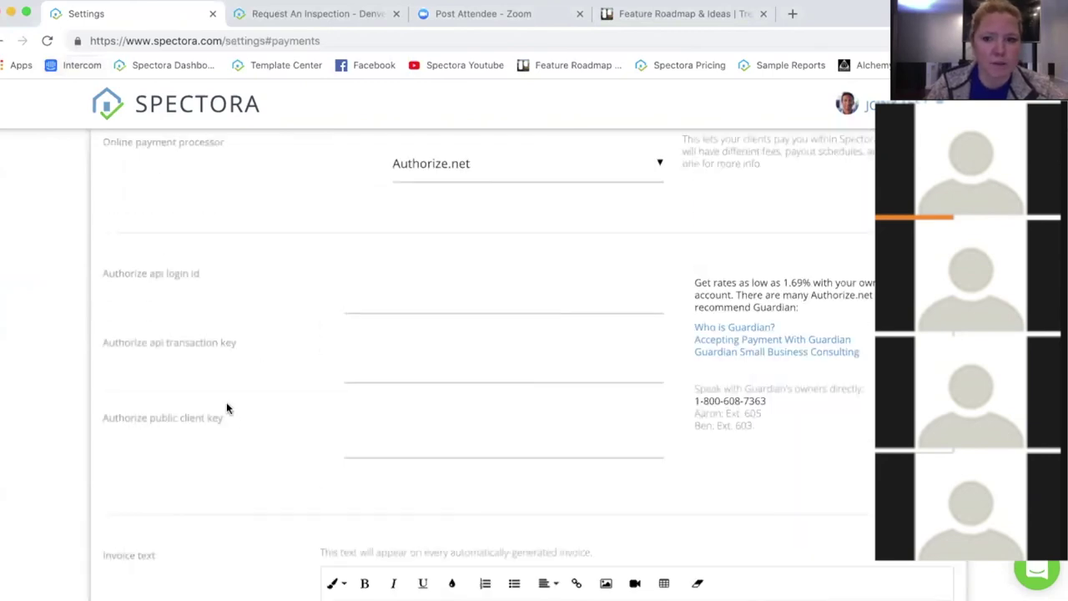
scroll(226, 408, "up", 3)
left_click(139, 153)
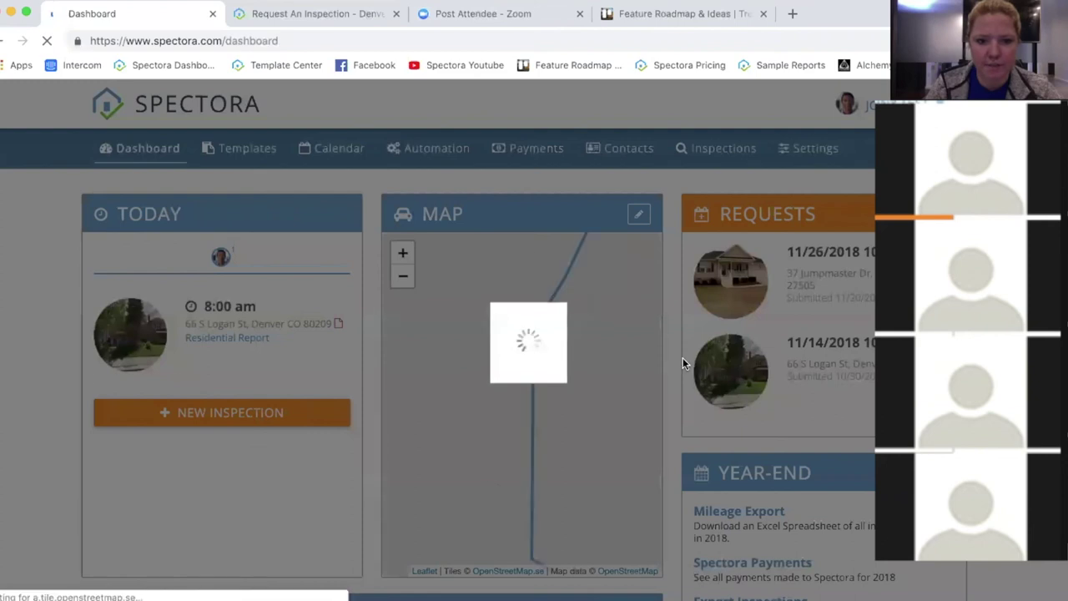
scroll(525, 536, "down", 5)
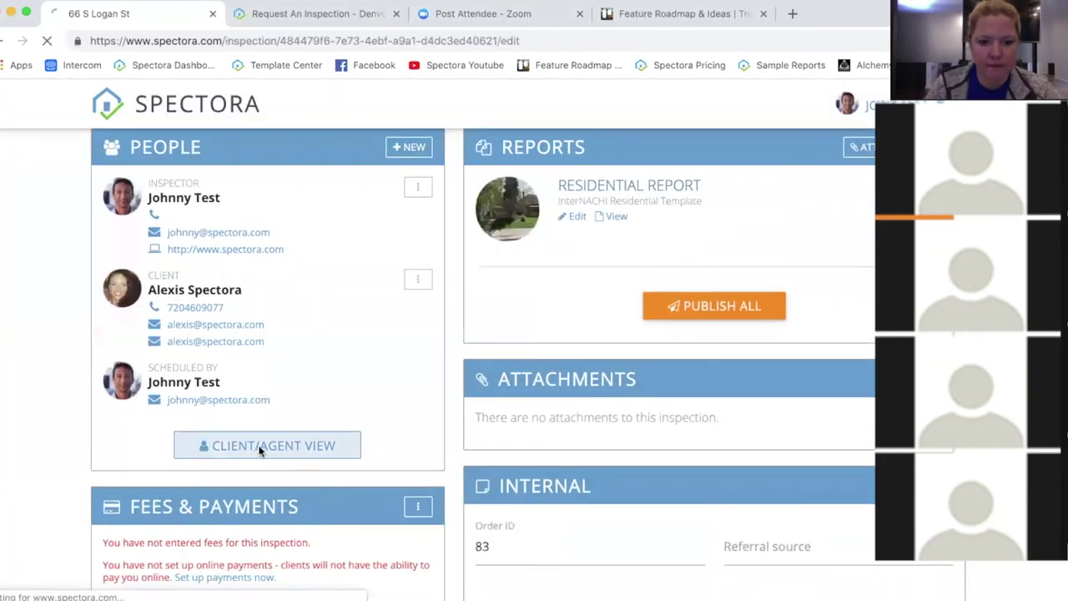
left_click(259, 448)
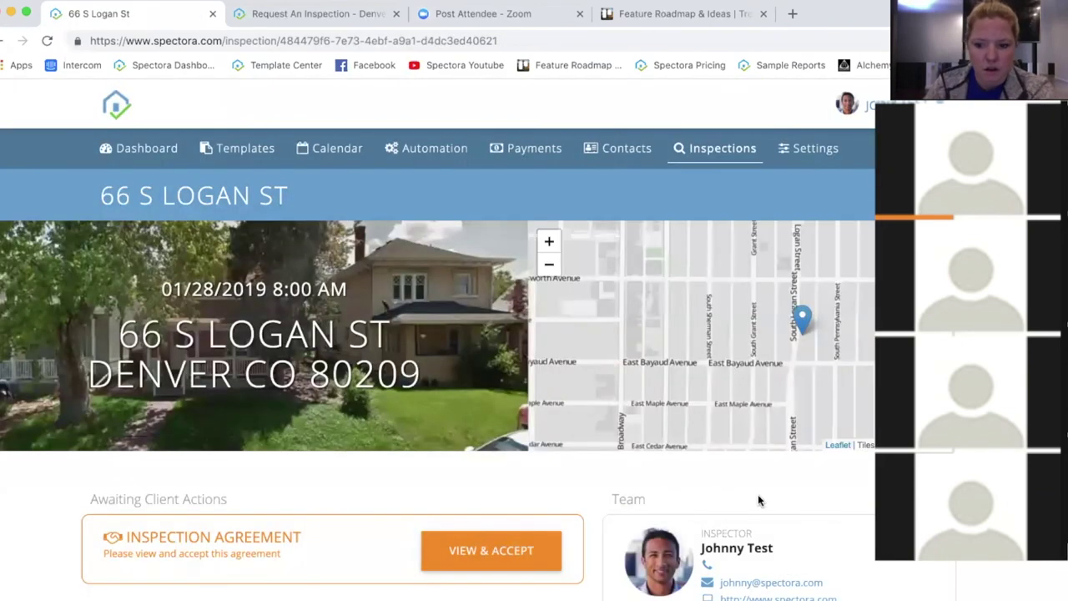
scroll(331, 507, "down", 2)
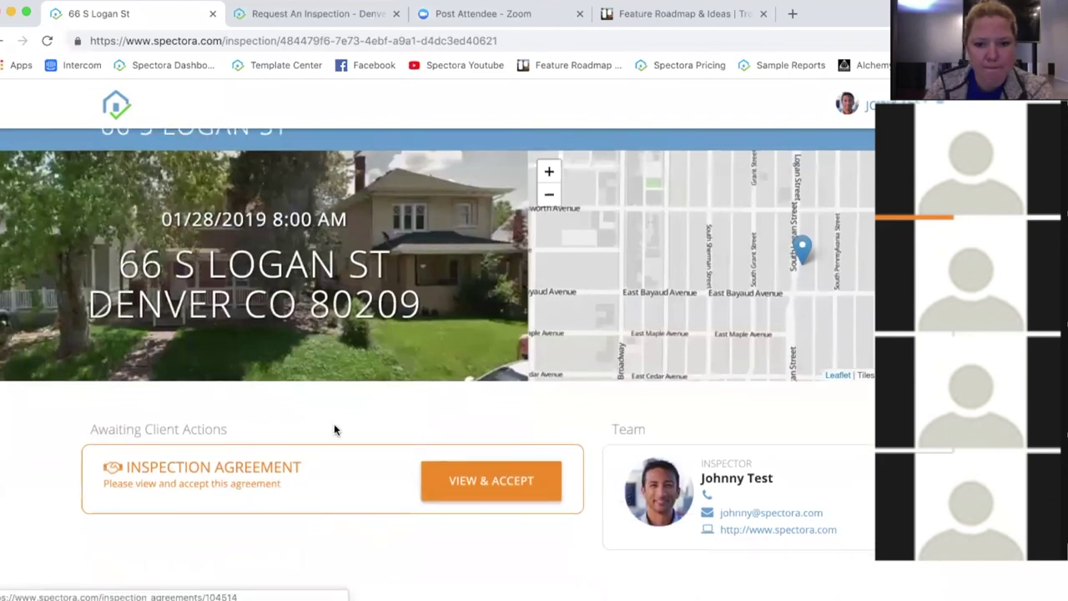
scroll(337, 432, "up", 1)
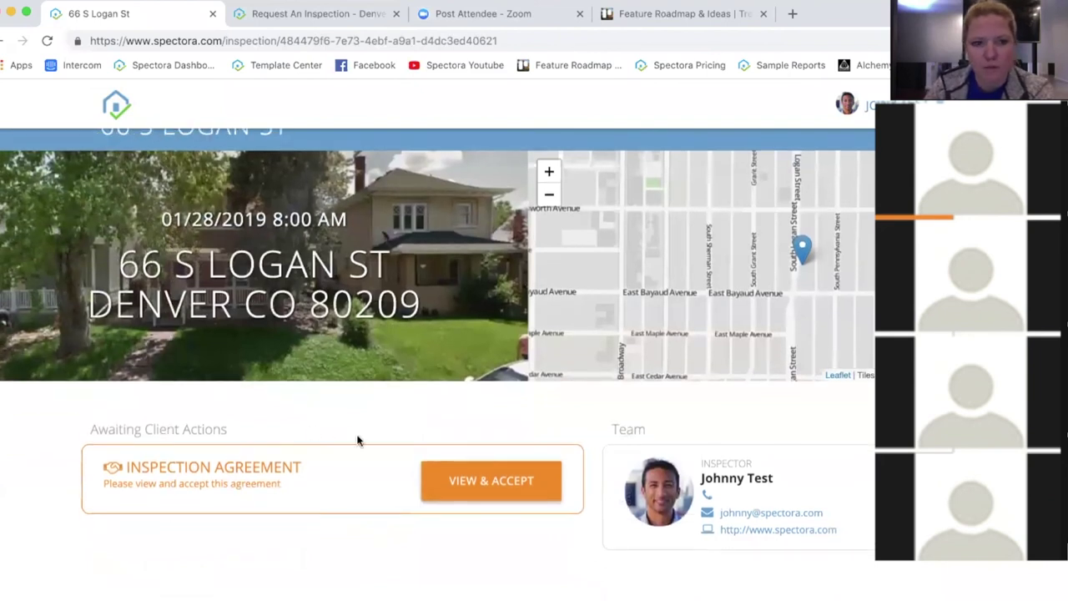
left_click(501, 40)
type("/edit")
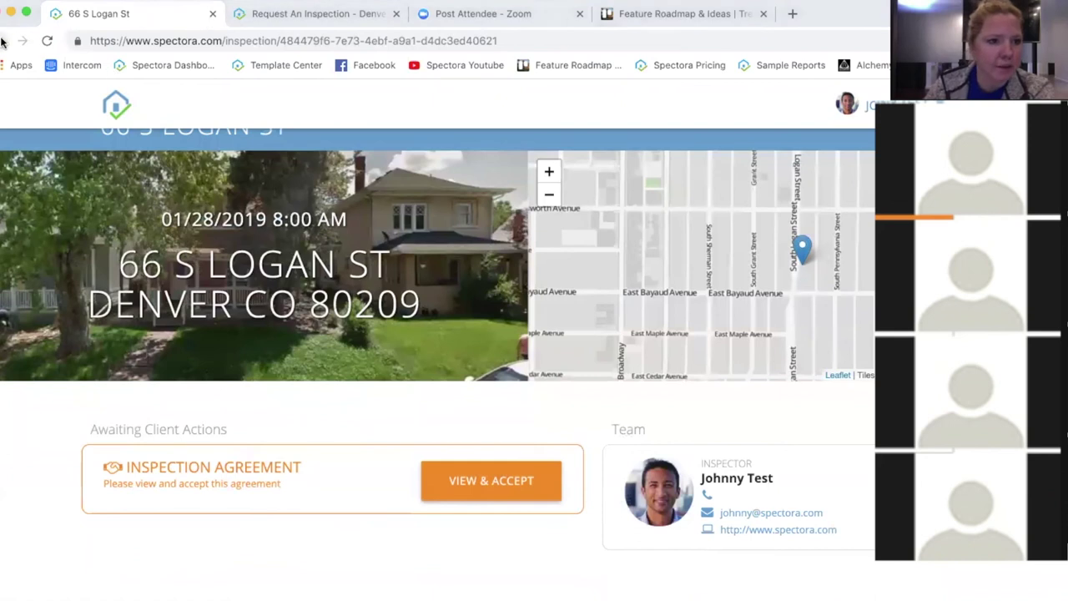
key("Return")
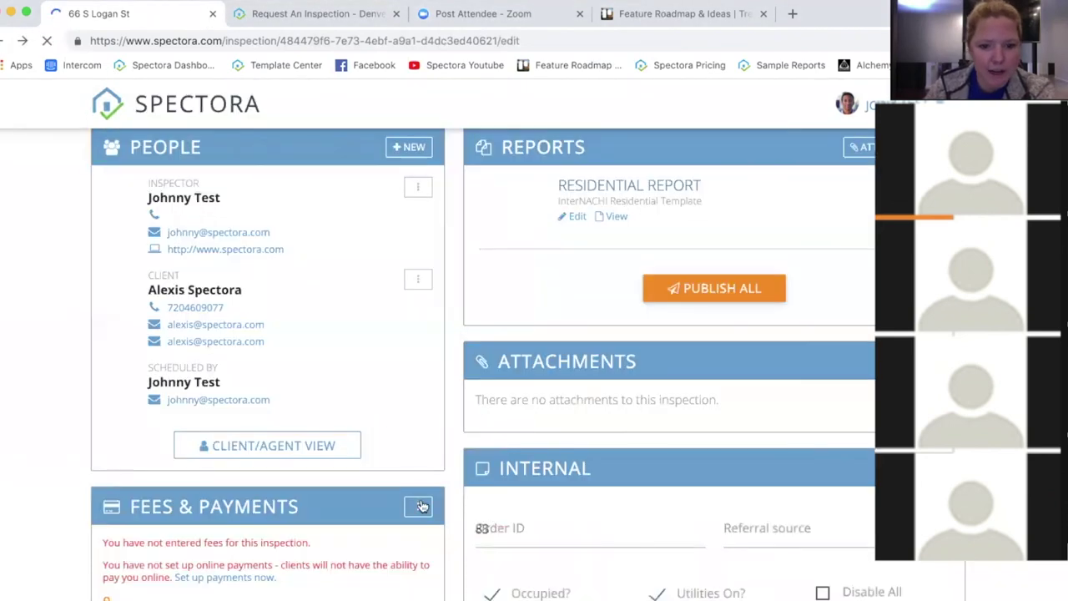
left_click(420, 507)
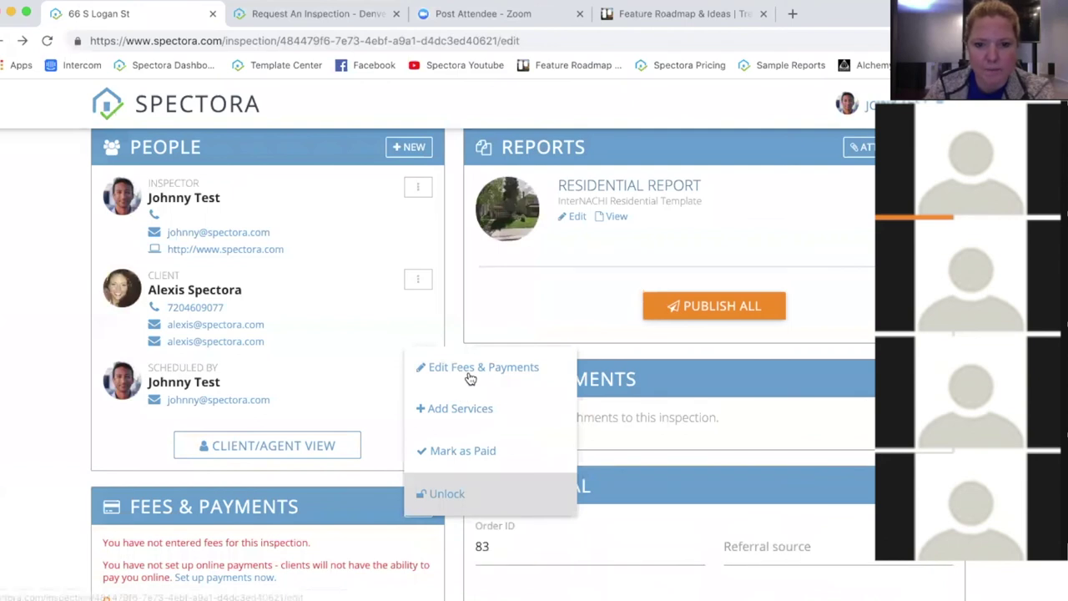
Step: Add a manual line item named 'Fee' with a 100 pretax amount and save it
left_click(479, 374)
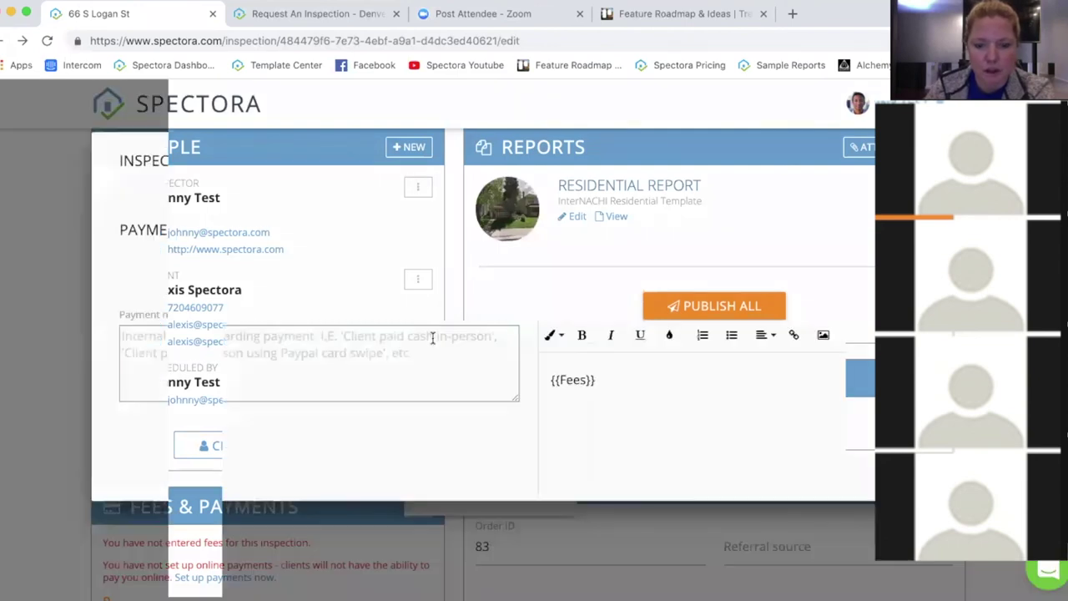
left_click(546, 190)
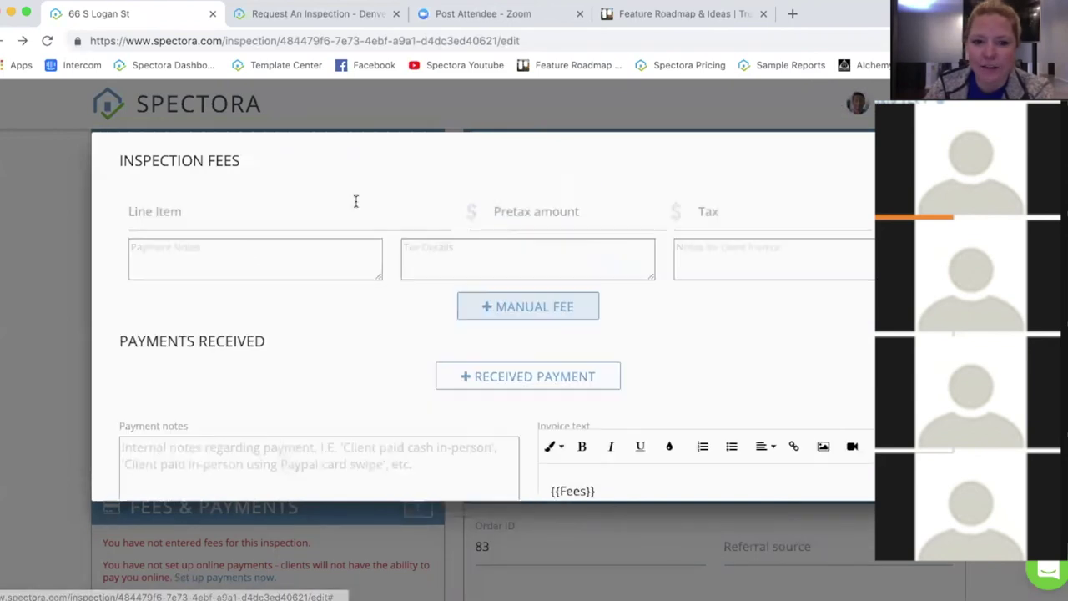
left_click(300, 210)
type("Fee")
left_click(718, 221)
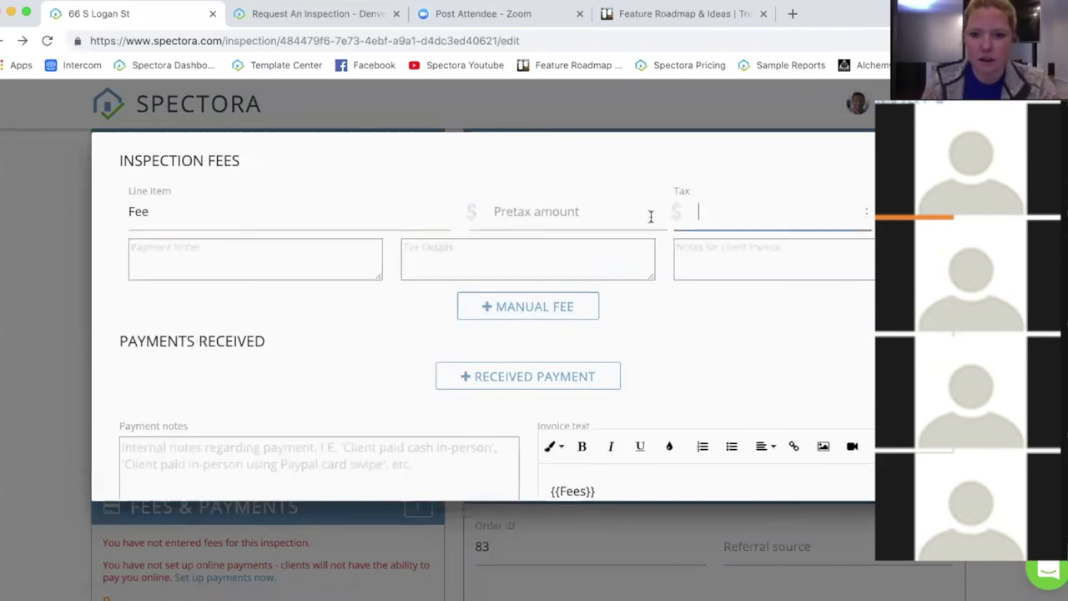
left_click(651, 214)
type("100")
left_click(849, 331)
scroll(849, 332, "down", 3)
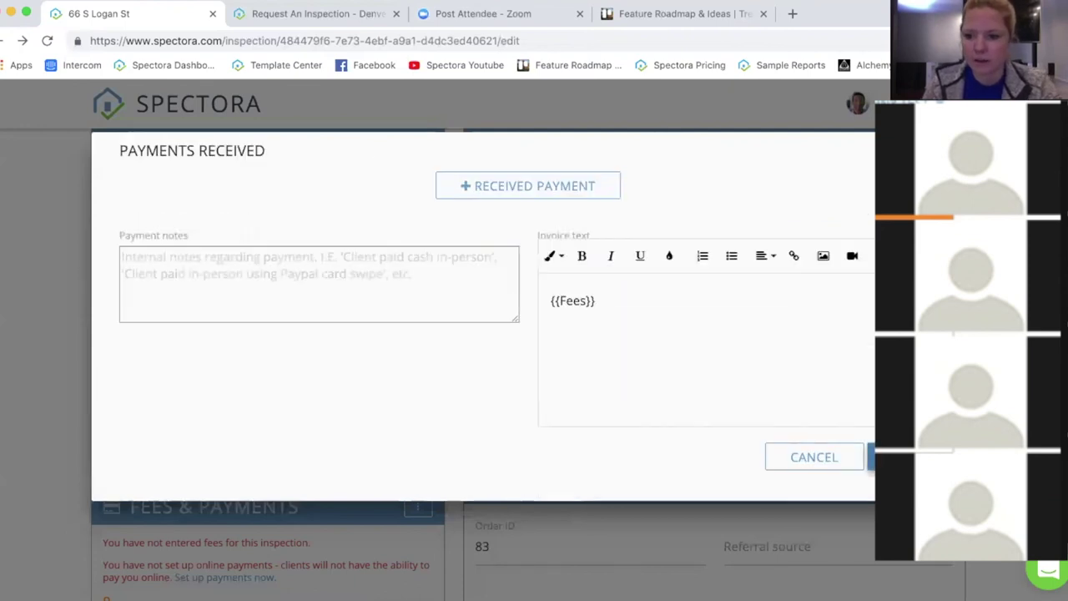
left_click(872, 456)
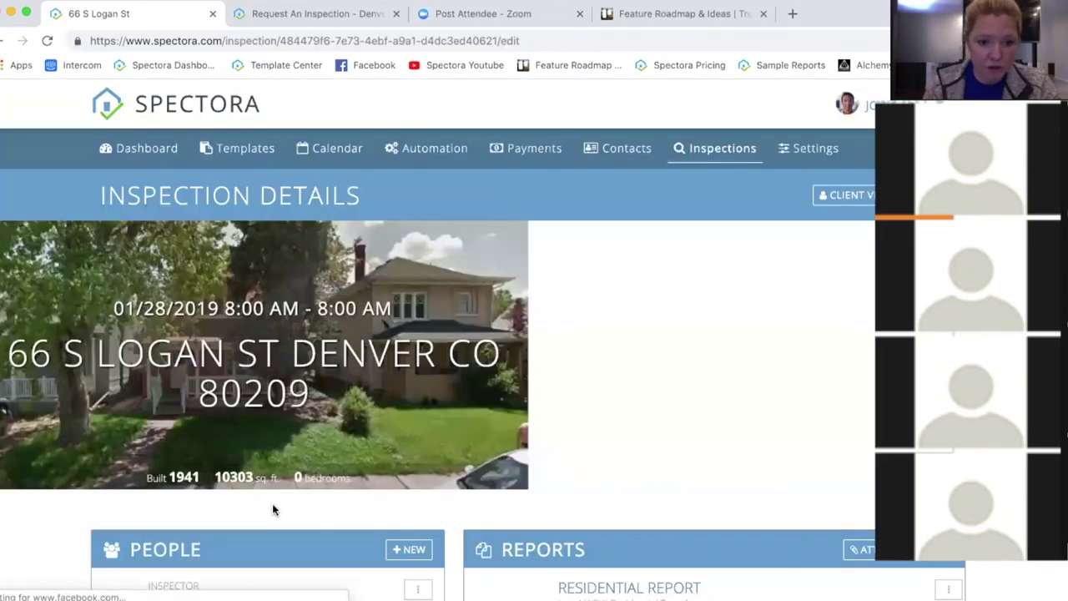
Step: Open the client/agent view and scroll to Awaiting Payment beside the Inspection Agreement
scroll(273, 503, "down", 5)
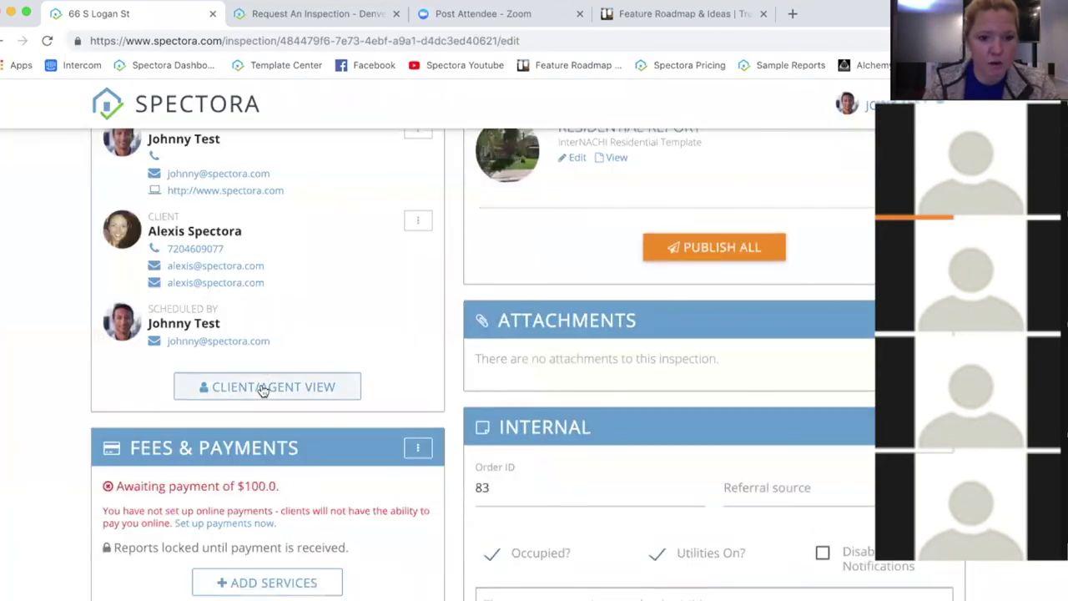
left_click(262, 387)
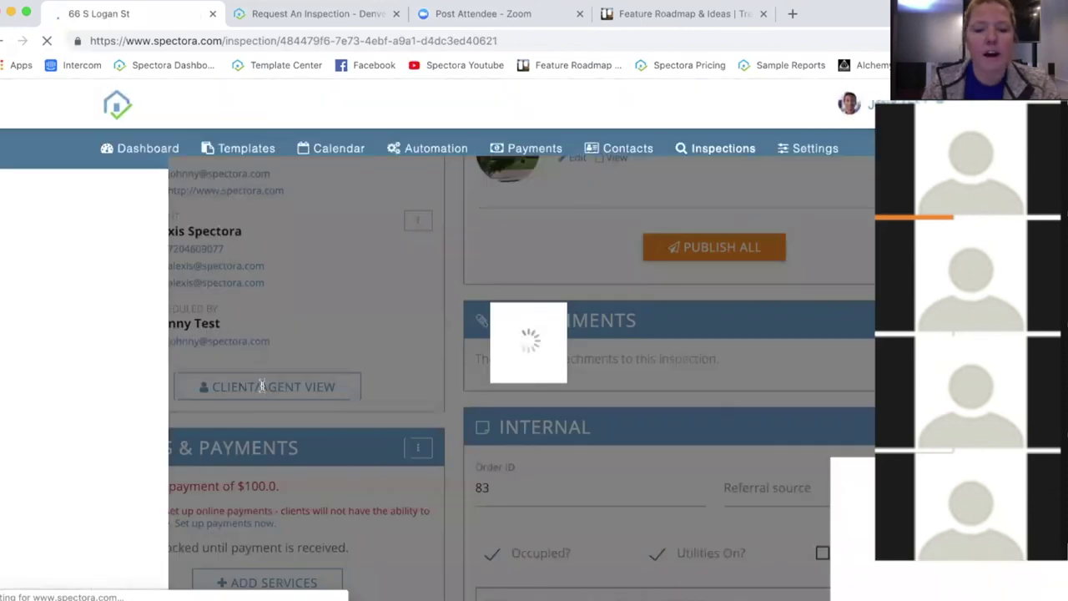
scroll(601, 509, "down", 2)
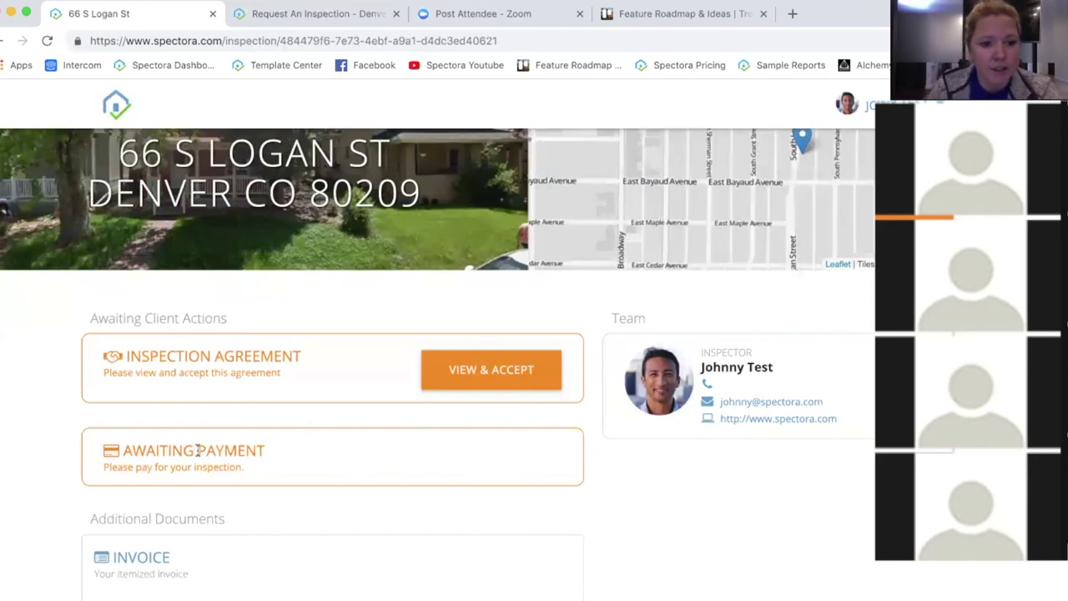
left_click_drag(193, 451, 511, 455)
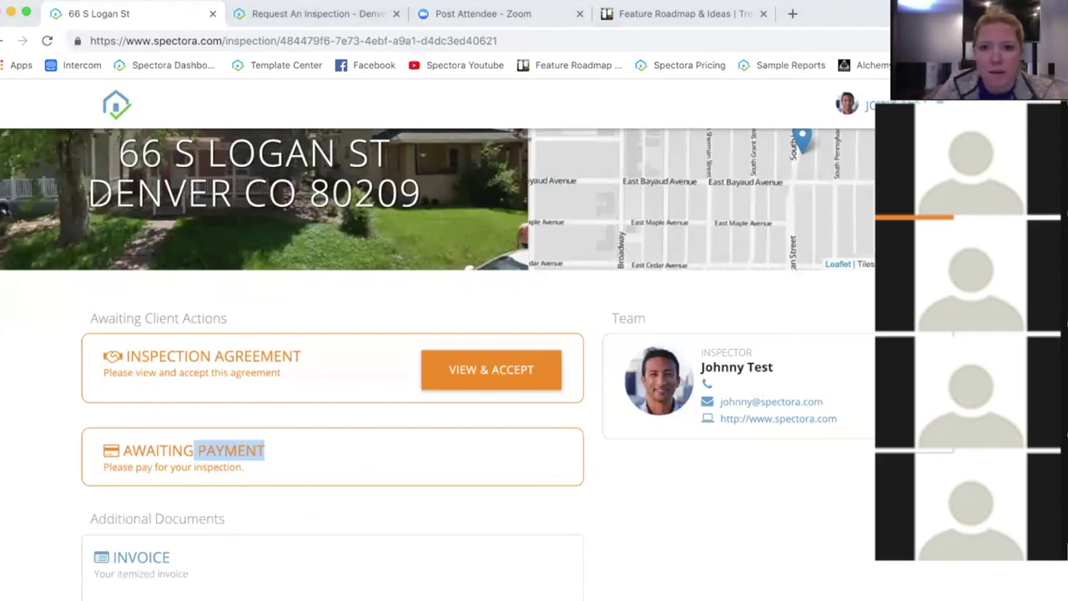
left_click(655, 15)
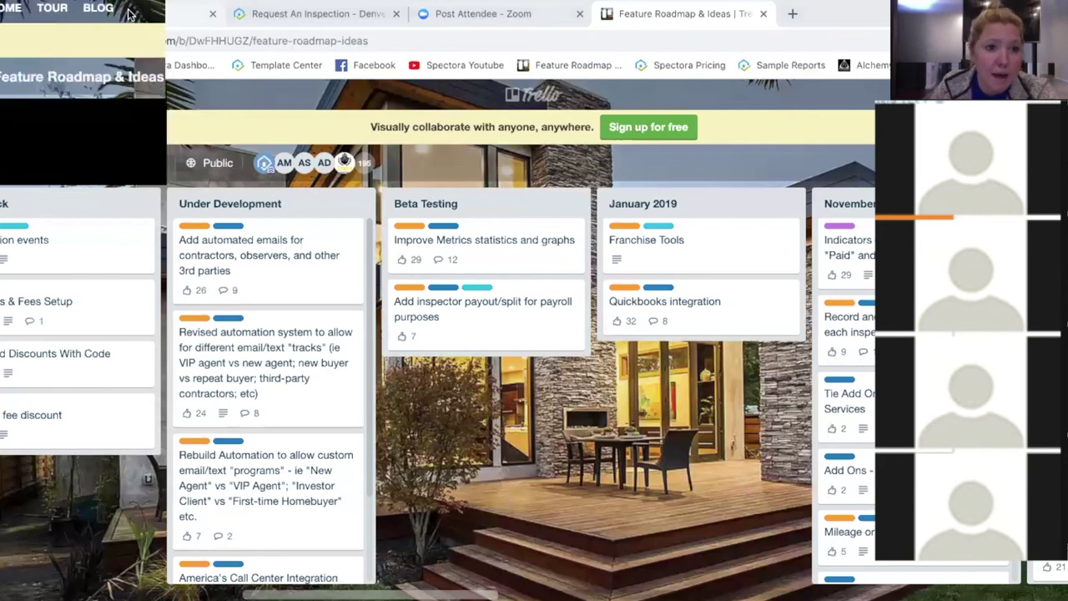
left_click(129, 14)
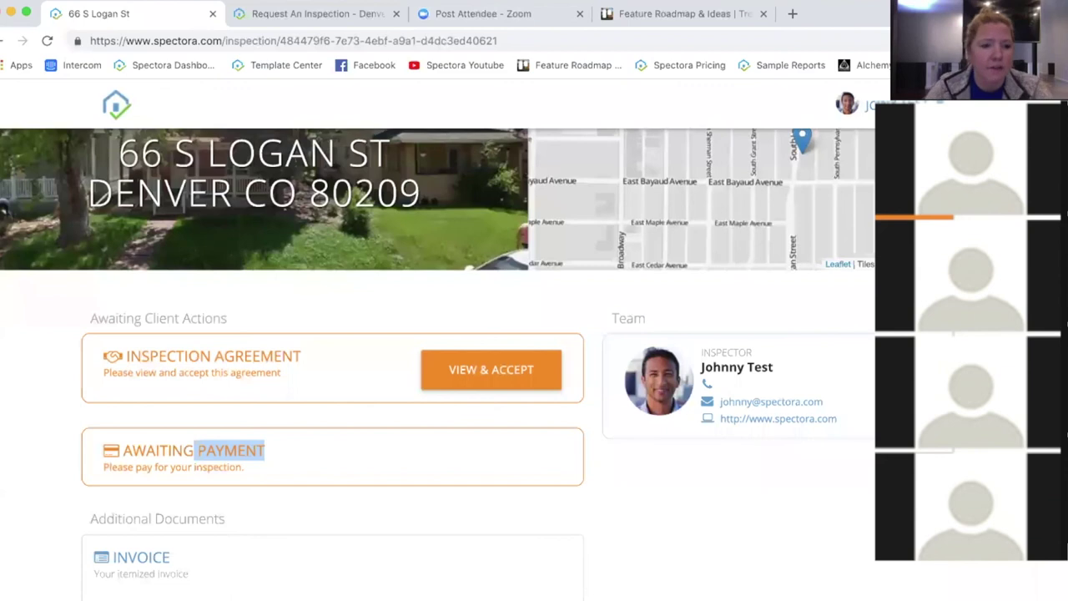